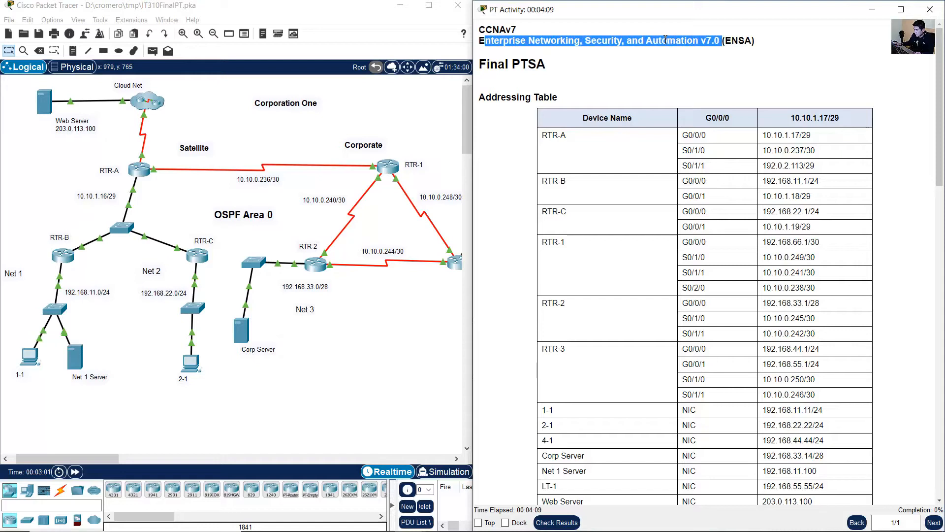
- Read the activity title and addressing table, and locate RTR-A, RTR-B and RTR-C in the Satellite topology
left_click(620, 58)
left_click_drag(522, 68, 553, 63)
left_click(514, 63)
left_click_drag(492, 98, 574, 106)
scroll(602, 99, "down", 2)
scroll(579, 96, "up", 1)
left_click_drag(87, 154, 156, 181)
left_click(578, 111)
left_click_drag(542, 151, 578, 151)
left_click_drag(24, 220, 82, 283)
left_click_drag(543, 182, 567, 183)
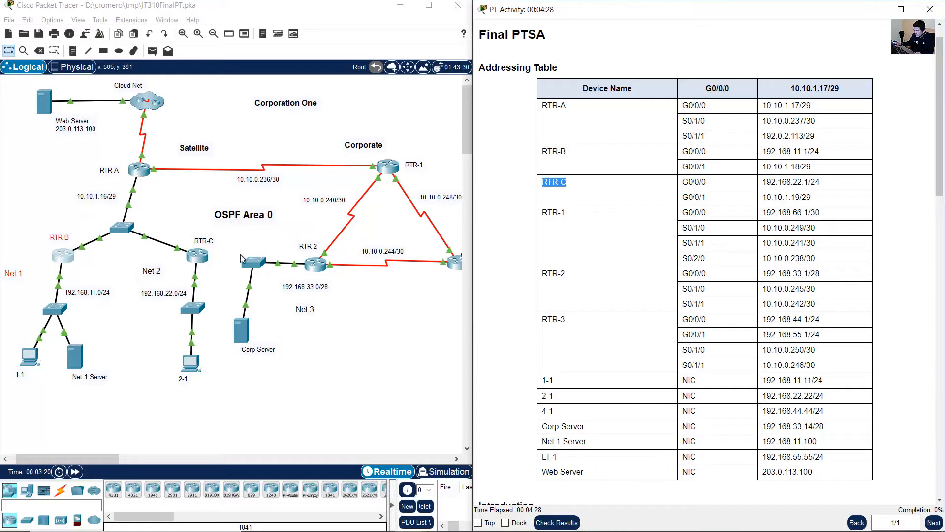
left_click_drag(229, 229, 186, 274)
- Match the RTR-1, RTR-2 and RTR-3 entries of the addressing table to the routers in the Corporate topology
left_click(547, 217)
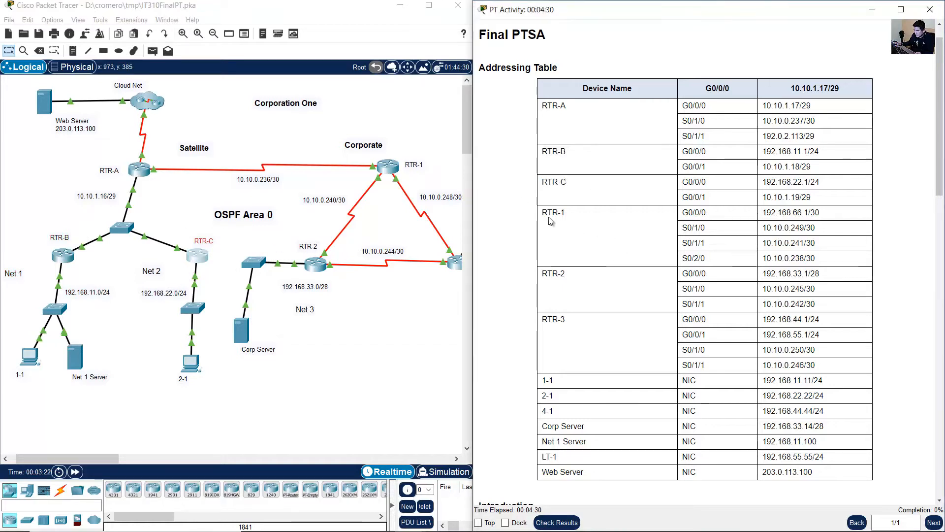
left_click_drag(544, 217, 567, 214)
left_click_drag(431, 142, 358, 179)
left_click_drag(542, 273, 565, 274)
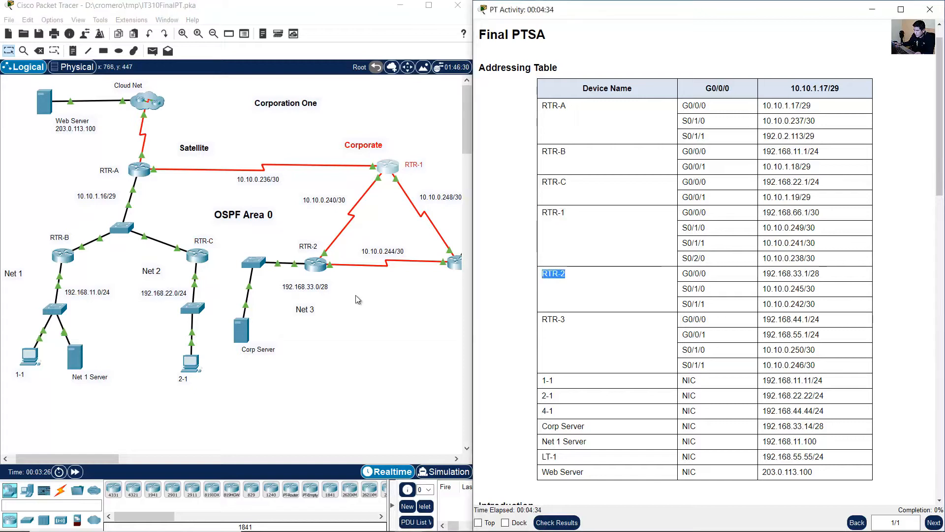
left_click_drag(347, 294, 306, 250)
left_click_drag(98, 459, 124, 458)
left_click_drag(585, 337, 543, 320)
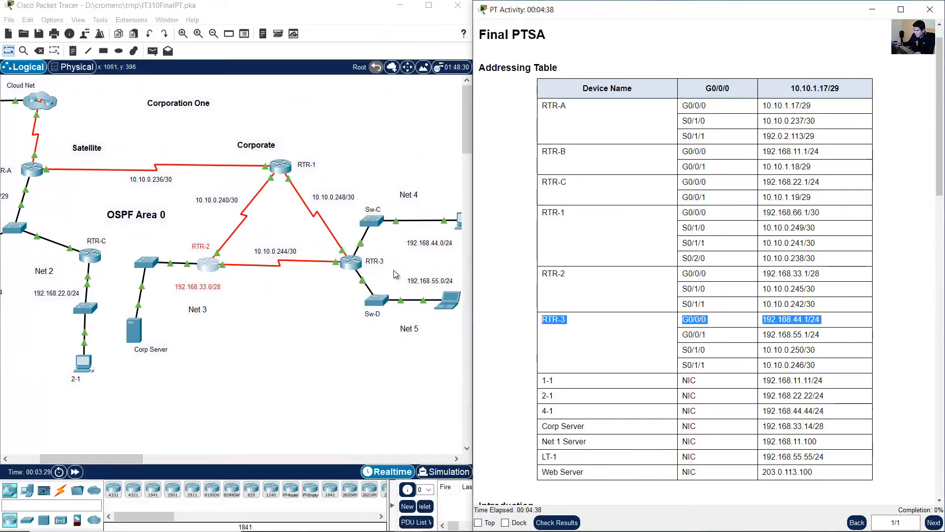
left_click_drag(385, 274, 344, 256)
- Review the table entries for the PCs, Corp Server and Net 1 Server, and locate 1-1, 2-1, 4-1 and Net 1 Server in the topology
left_click(623, 379)
scroll(623, 379, "down", 1)
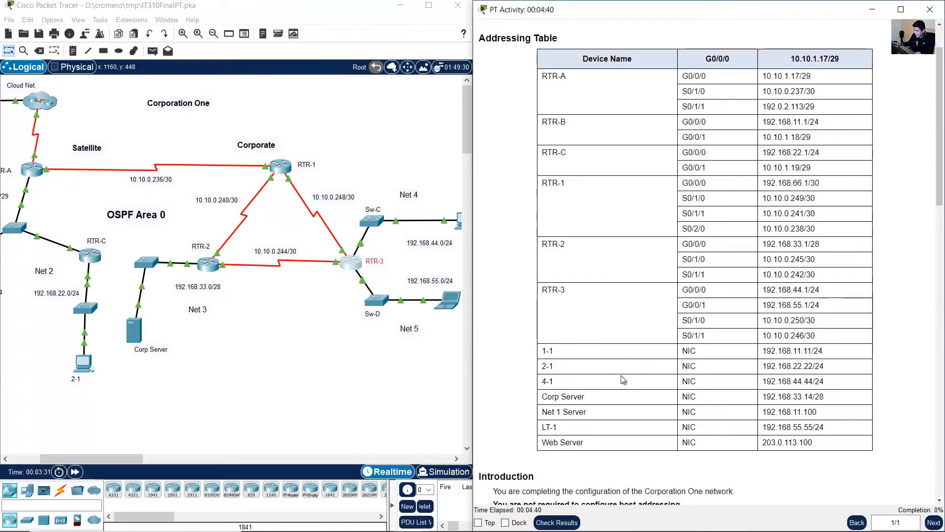
left_click_drag(543, 359, 554, 381)
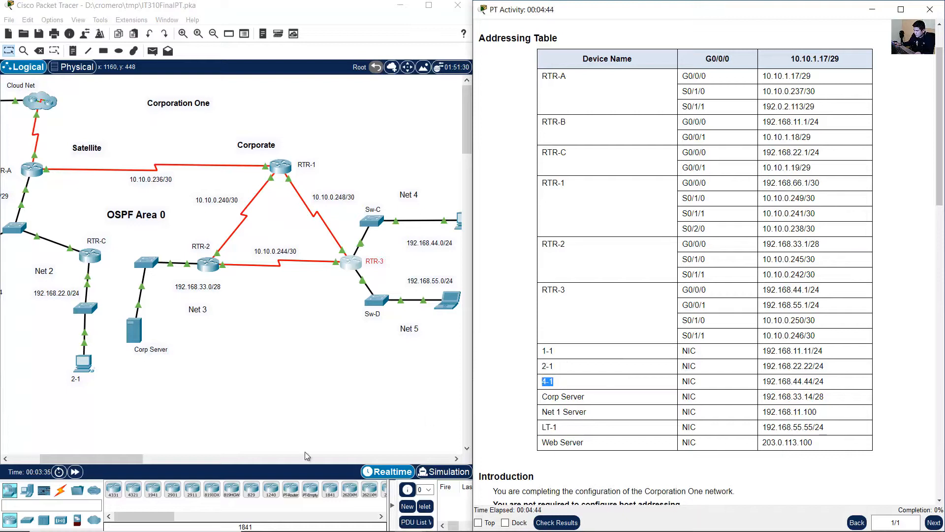
left_click_drag(108, 458, 80, 459)
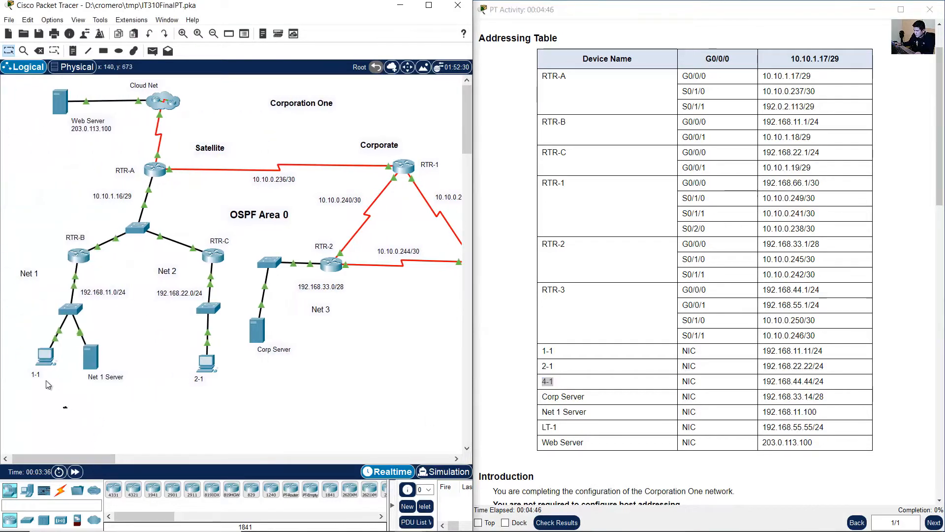
left_click_drag(67, 408, 25, 346)
left_click_drag(235, 412, 197, 369)
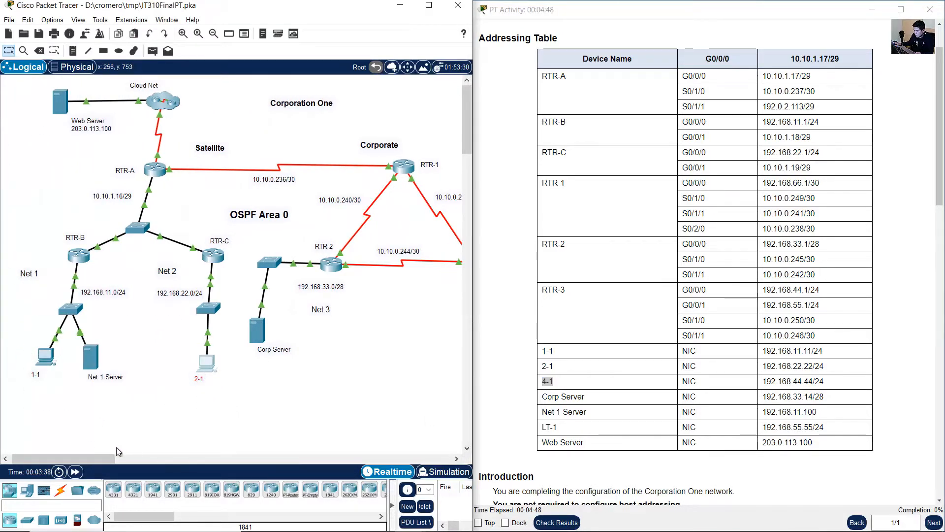
left_click_drag(114, 458, 176, 455)
left_click_drag(385, 184, 308, 228)
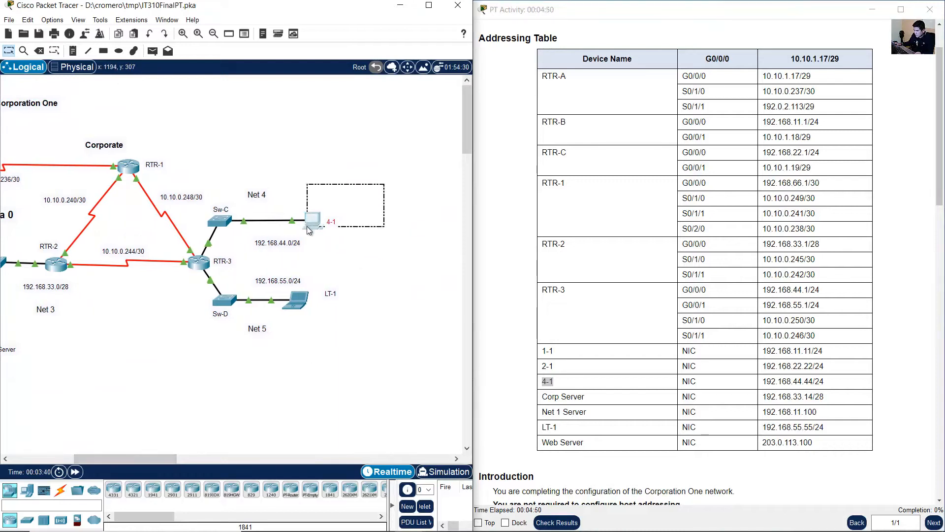
left_click(594, 377)
left_click_drag(545, 400, 601, 416)
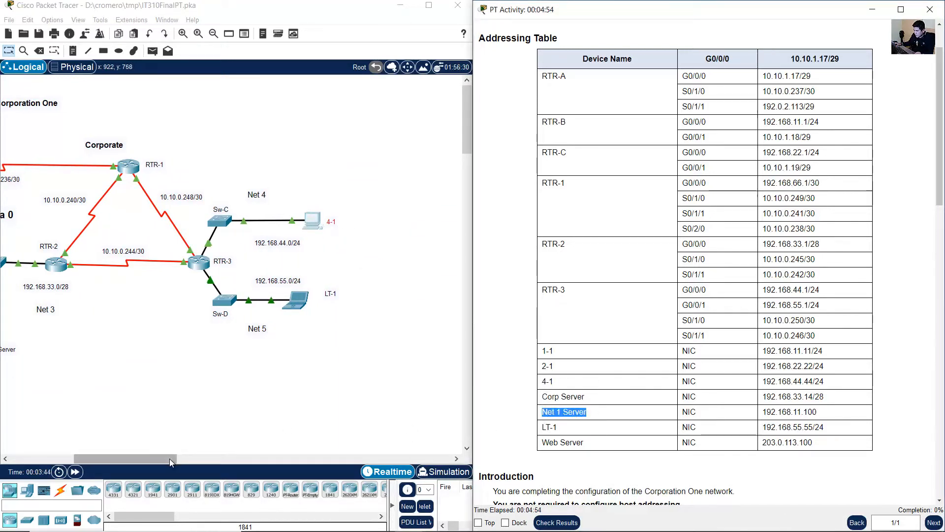
left_click_drag(170, 459, 108, 462)
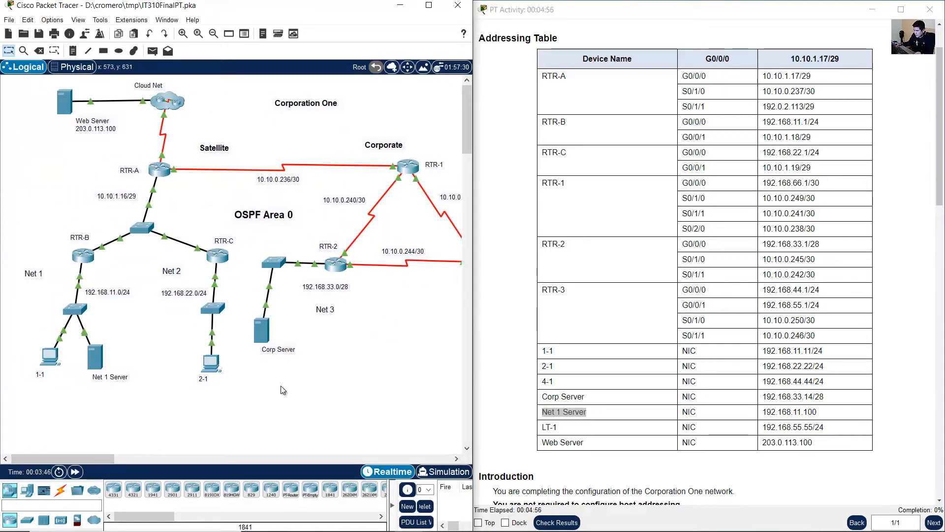
left_click_drag(158, 424, 88, 346)
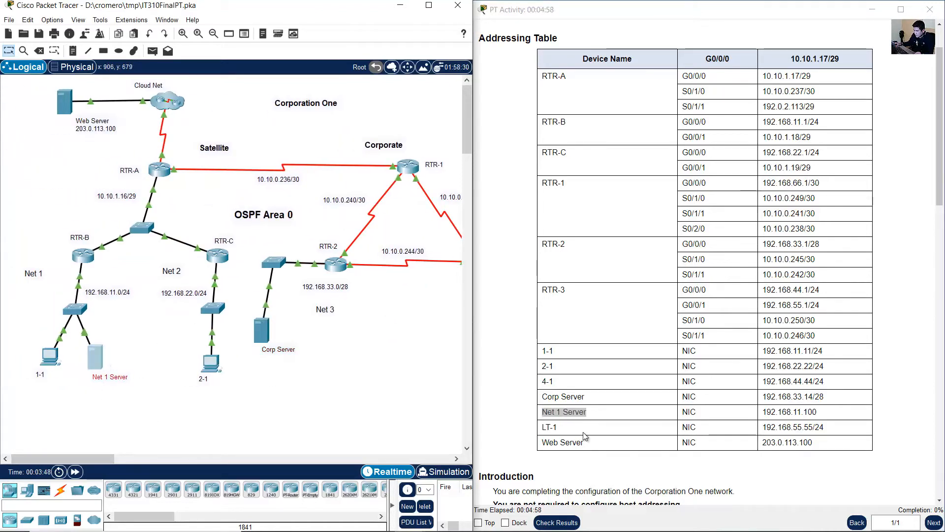
- Match the LT-1 and Web Server entries of the addressing table to their devices in the topology
left_click(585, 436)
left_click_drag(545, 428, 570, 431)
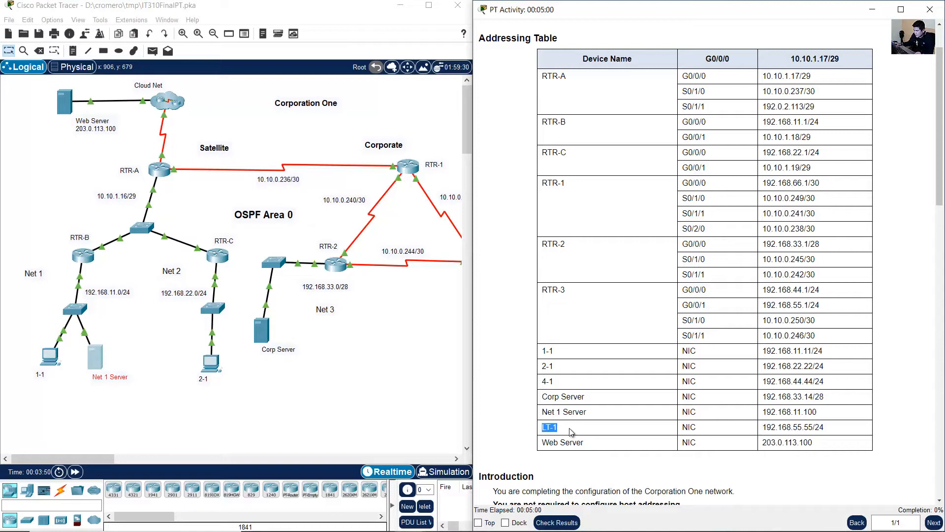
left_click_drag(99, 458, 181, 460)
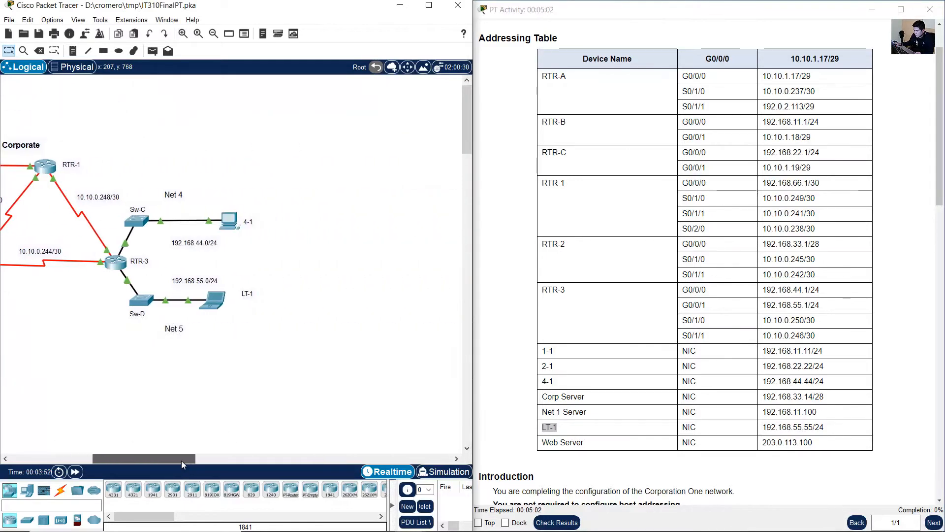
mouse_move(272, 271)
left_mouse_down()
mouse_move(217, 338)
mouse_move(217, 329)
left_mouse_up()
left_click(557, 444)
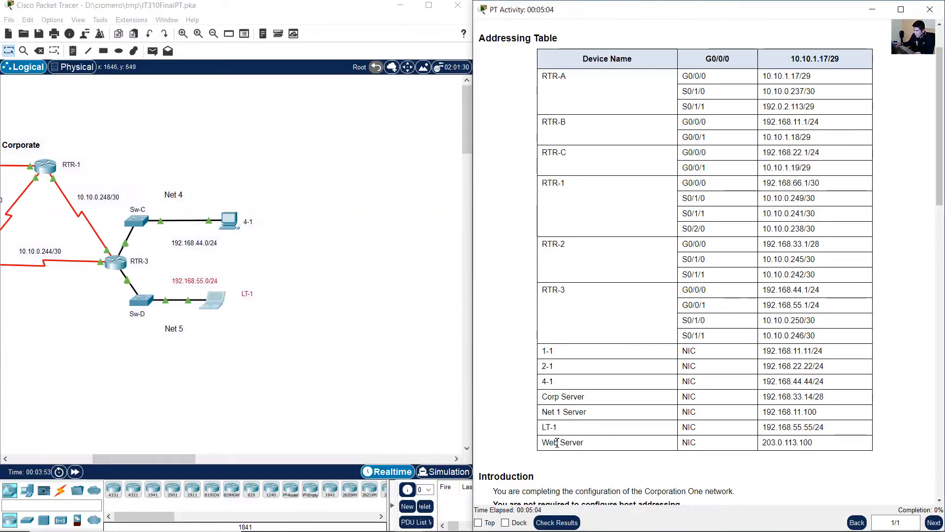
left_click_drag(548, 443, 598, 445)
left_click_drag(190, 457, 83, 457)
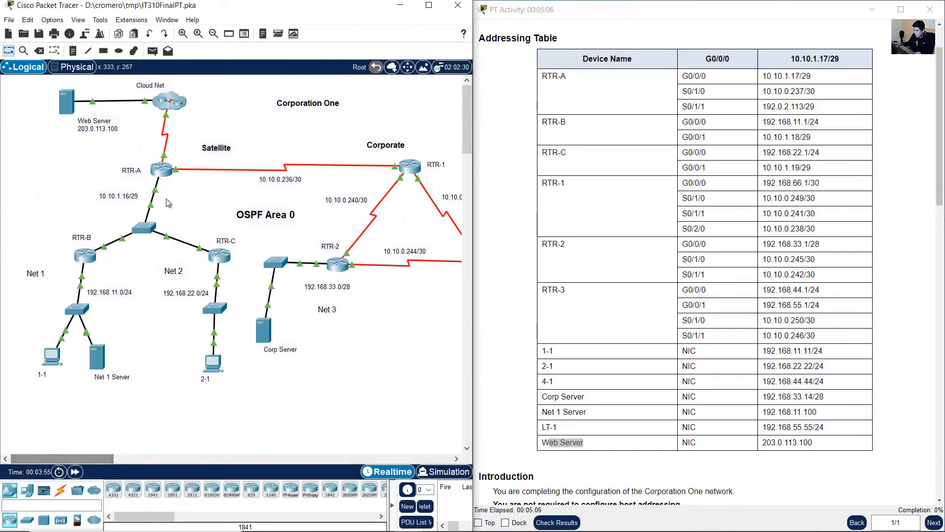
left_click_drag(26, 92, 158, 154)
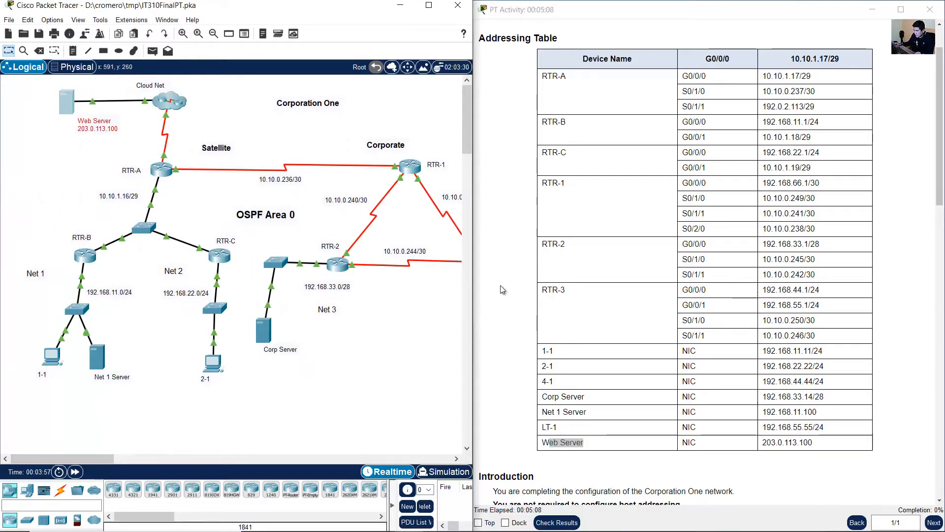
- Review the router interfaces and IP addresses listed in the addressing table
left_click(706, 334)
left_click_drag(700, 77, 731, 107)
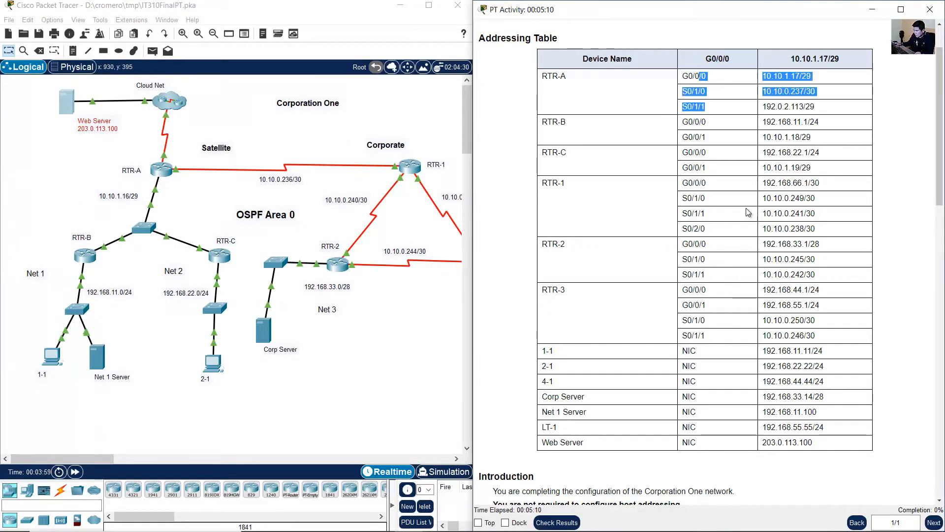
left_click_drag(748, 213, 631, 79)
left_click(637, 119)
- Read the OSPF process ID requirement in Part 1, Step 1 and identify the routers it covers in the topology
scroll(680, 197, "down", 7)
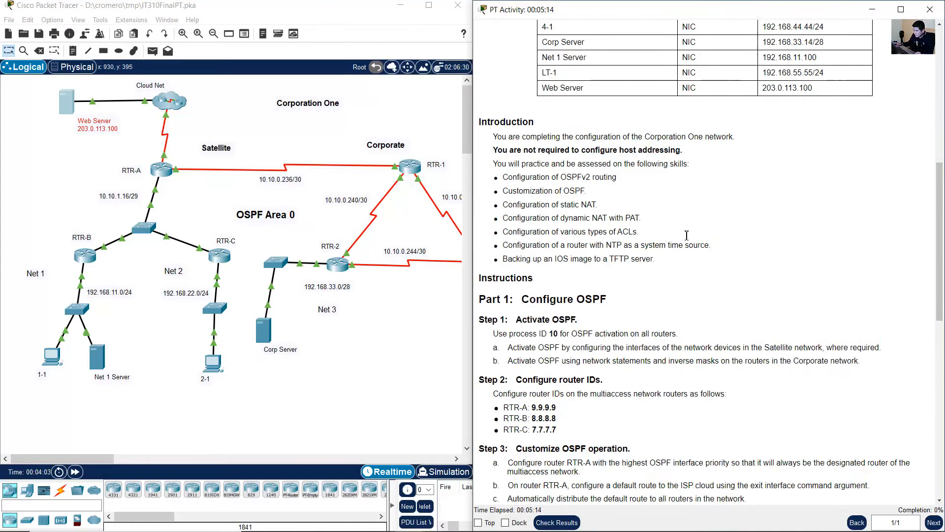
scroll(686, 236, "down", 3)
left_click_drag(531, 121, 608, 123)
left_click_drag(526, 144, 573, 144)
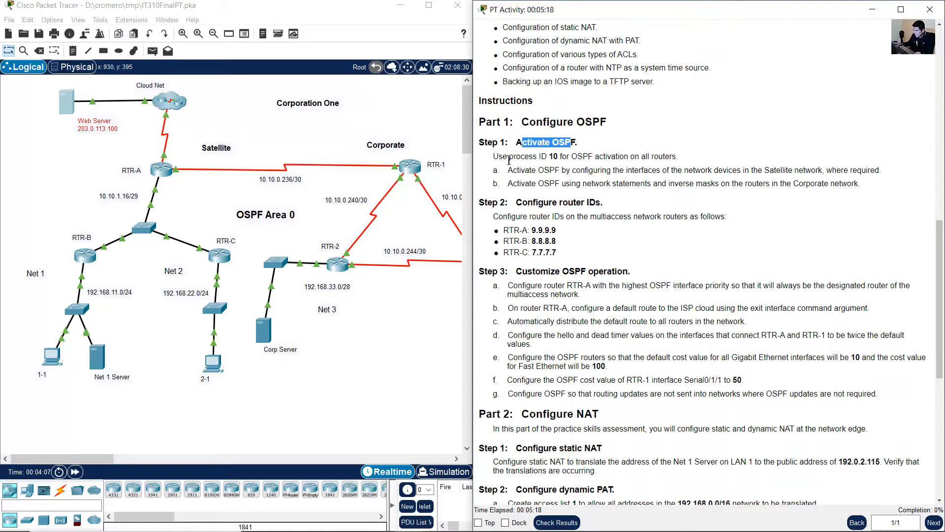
left_click_drag(495, 156, 673, 154)
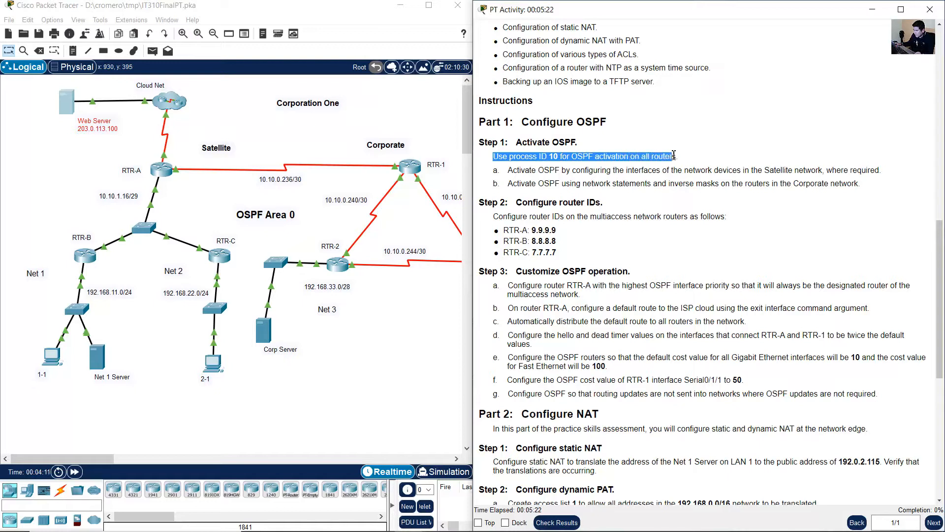
left_click_drag(108, 459, 118, 458)
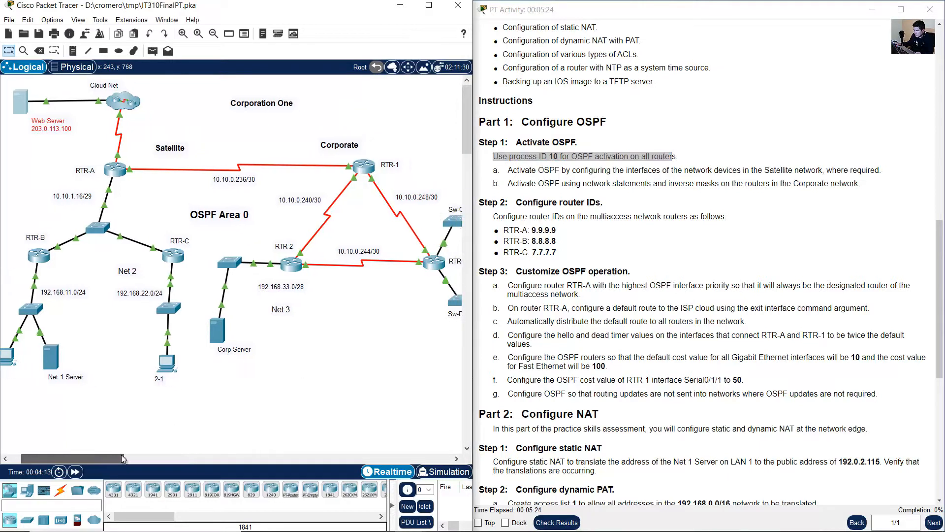
left_click_drag(444, 353, 20, 147)
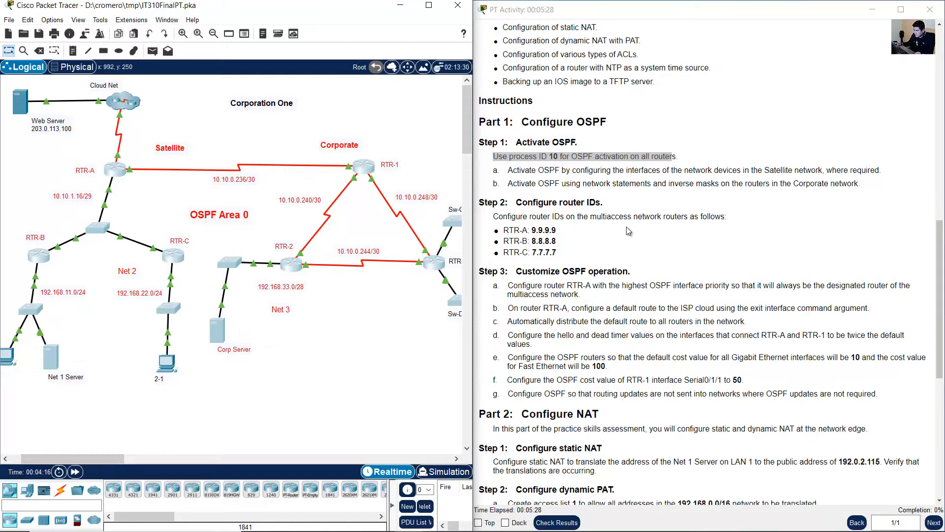
- Read Step 1a on interface-based OSPF activation and compare the Satellite and Corporate sections of the topology
left_click(554, 188)
left_click_drag(549, 174, 878, 171)
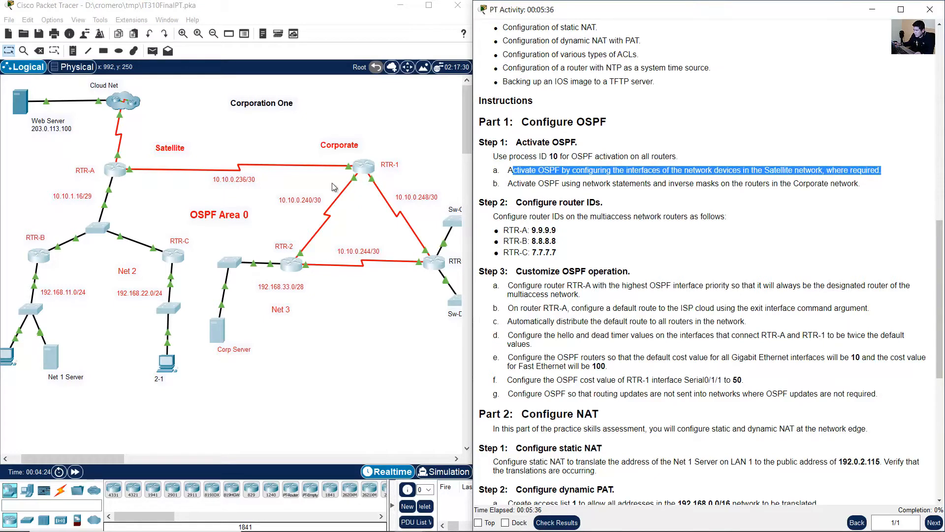
left_click(210, 158)
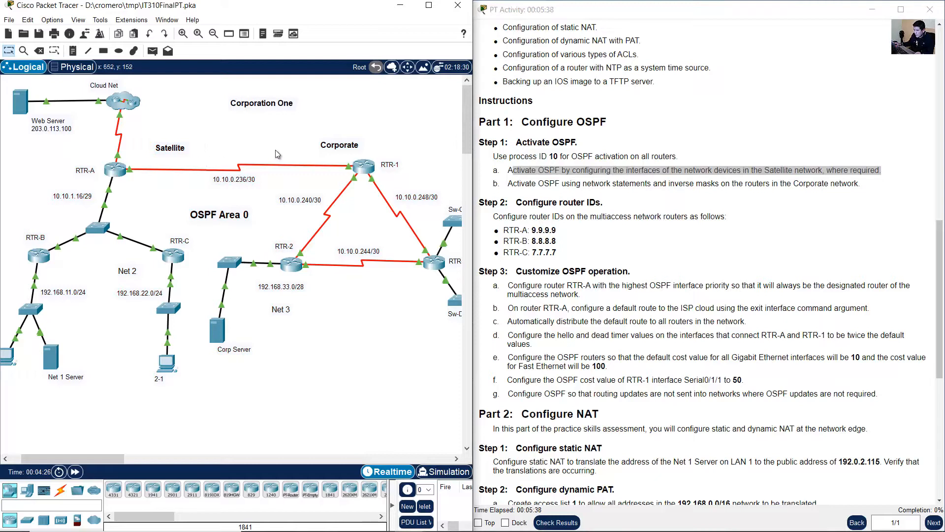
left_click_drag(190, 127, 25, 397)
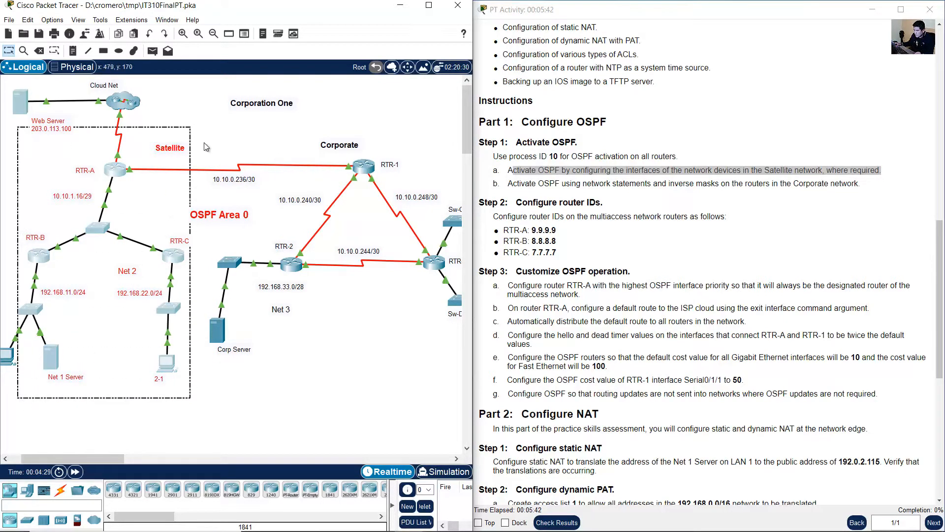
left_click_drag(197, 141, 6, 418)
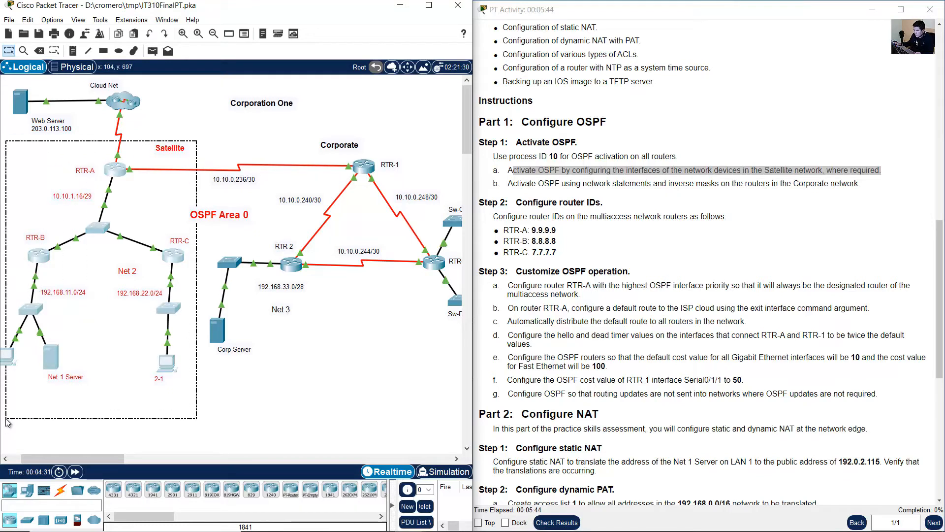
left_click(277, 117)
left_click_drag(239, 132, 442, 365)
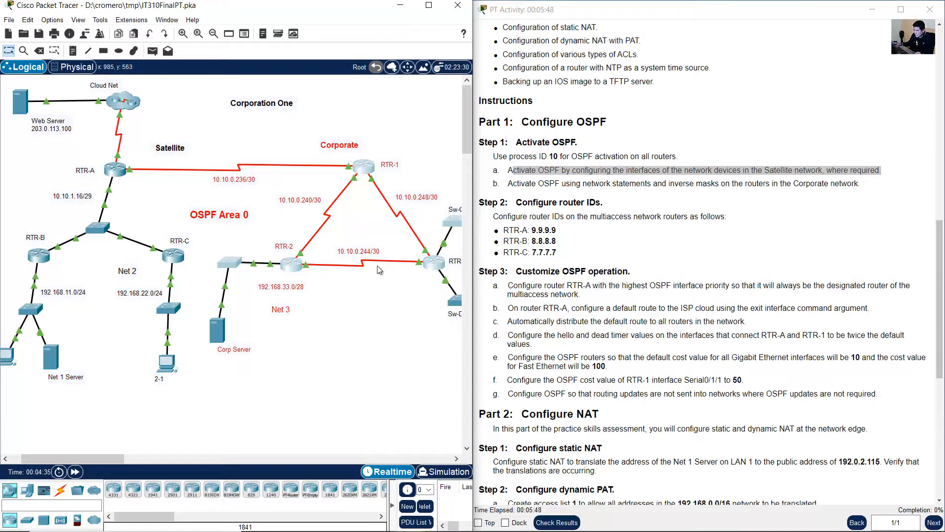
left_click_drag(209, 128, 5, 406)
left_click(329, 143)
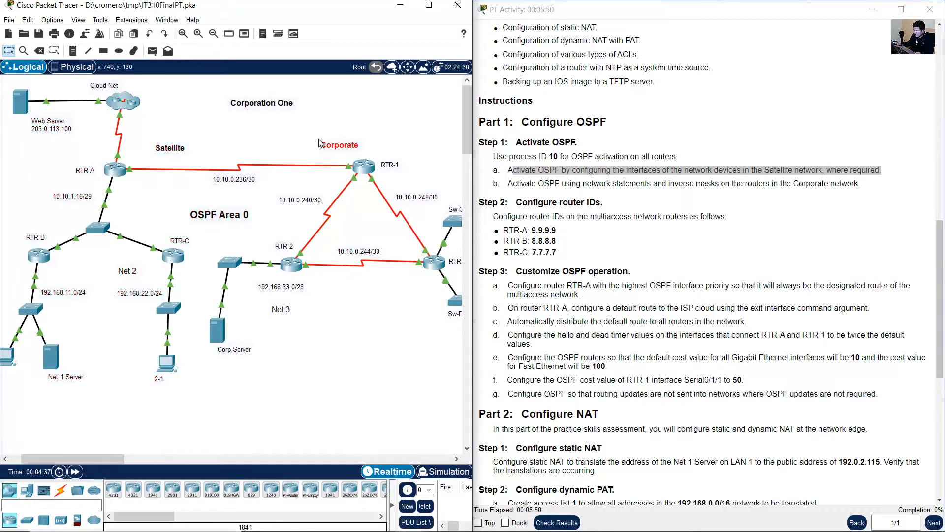
left_click_drag(281, 128, 440, 386)
left_click(566, 186)
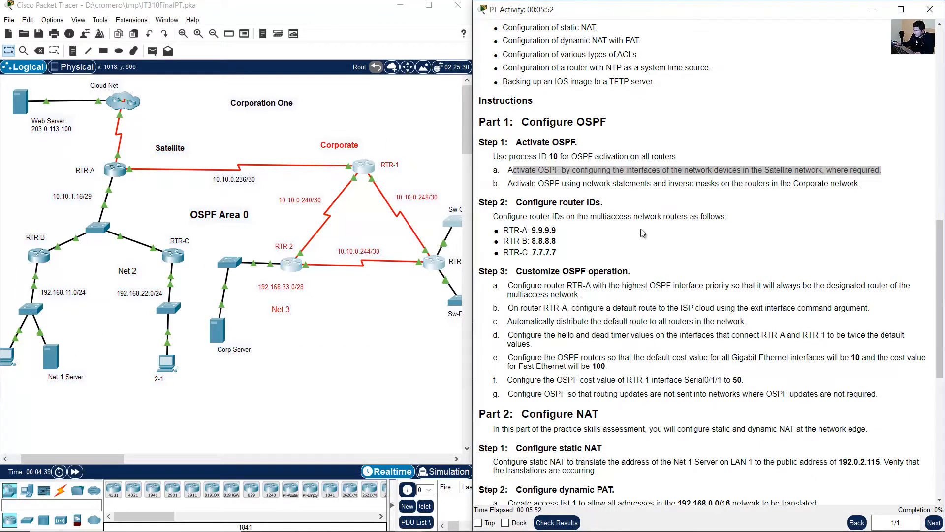
- Reread Step 1, checking the process ID and how OSPF must be activated on the Satellite network devices
left_click_drag(507, 171, 825, 170)
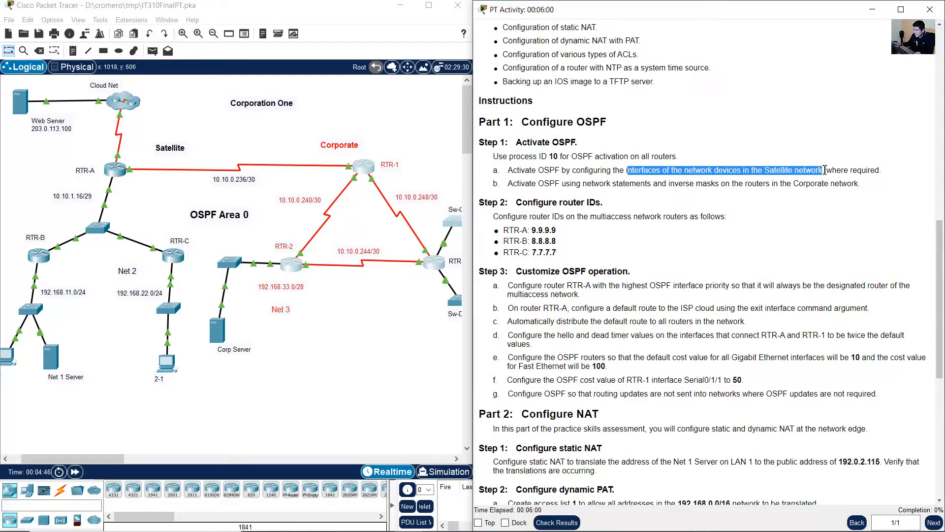
left_click(825, 170)
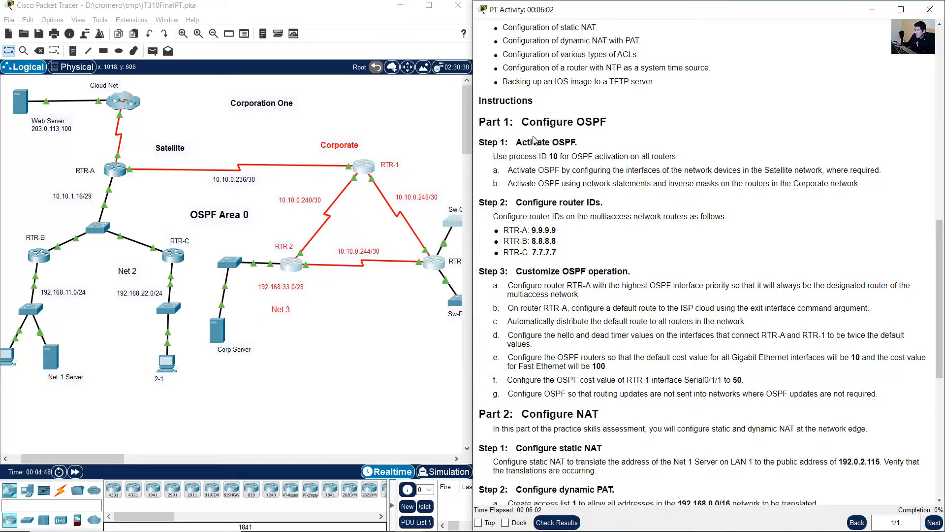
left_click_drag(537, 141, 587, 151)
left_click_drag(518, 158, 565, 160)
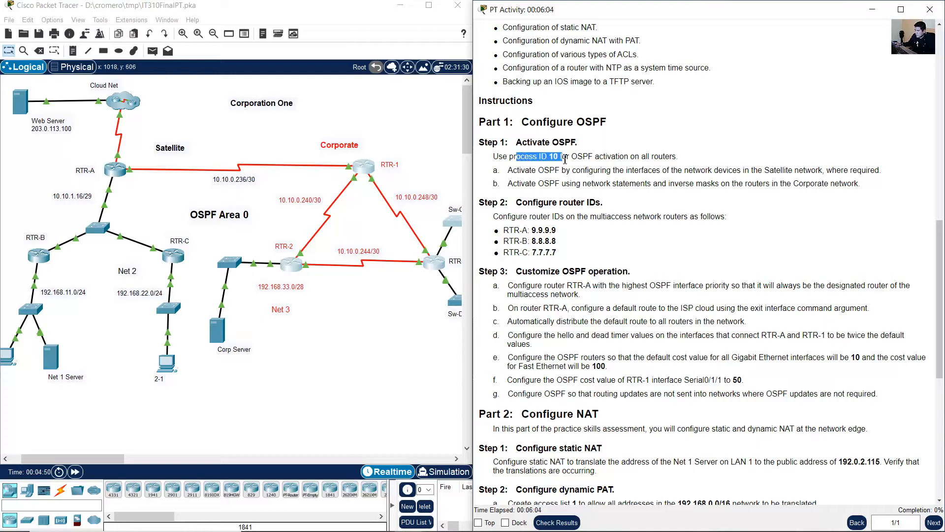
left_click_drag(627, 170, 694, 169)
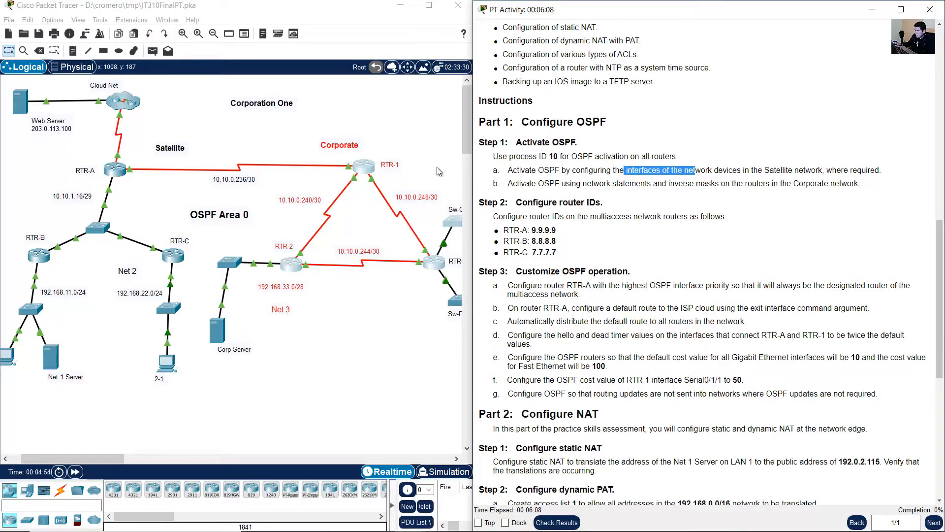
left_click_drag(544, 170, 591, 169)
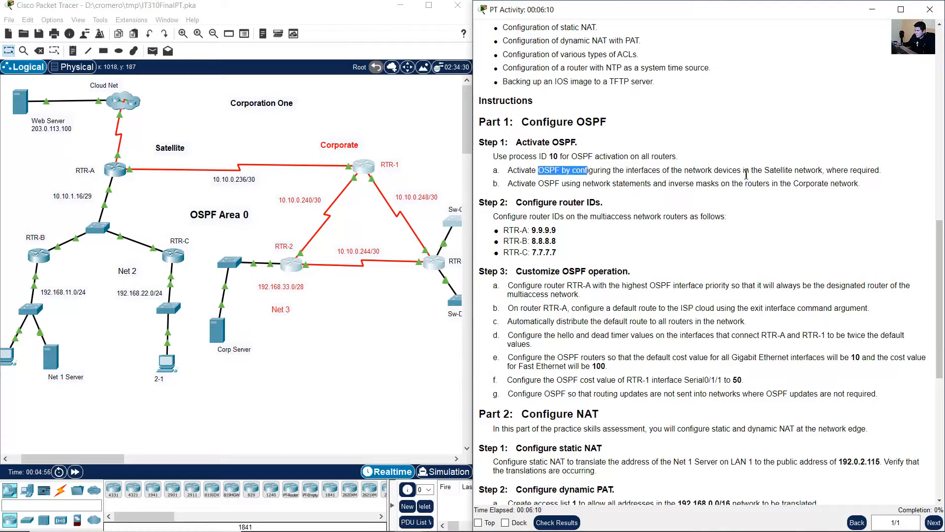
- Read which network Step 1a targets and locate RTR-A, RTR-B and RTR-C in the Satellite part of the topology
left_click_drag(764, 170, 841, 170)
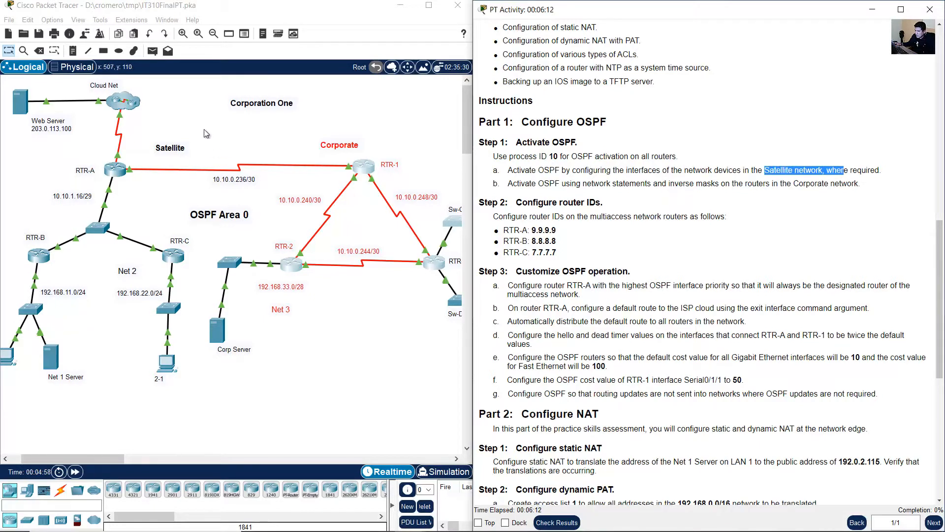
left_click_drag(205, 129, 9, 305)
left_click_drag(45, 158, 89, 192)
left_click_drag(8, 214, 57, 273)
left_click_drag(149, 228, 178, 255)
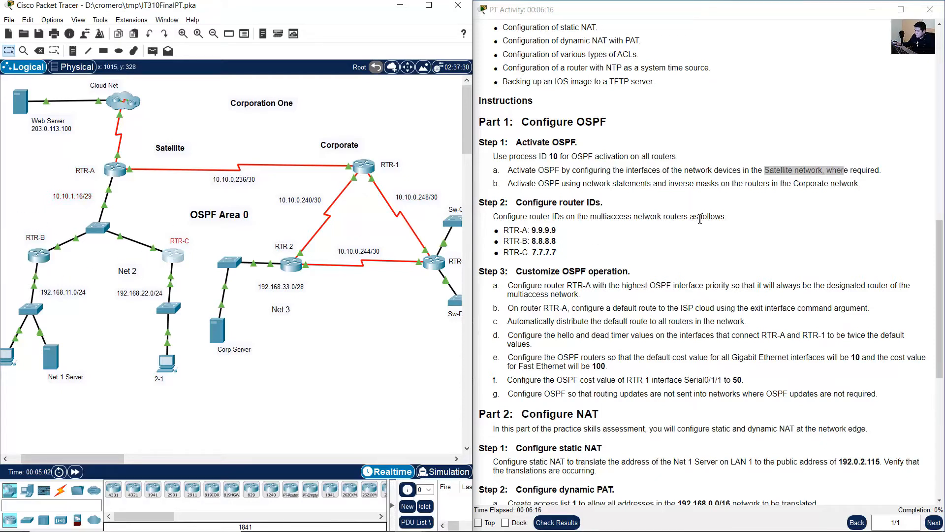
left_click(734, 203)
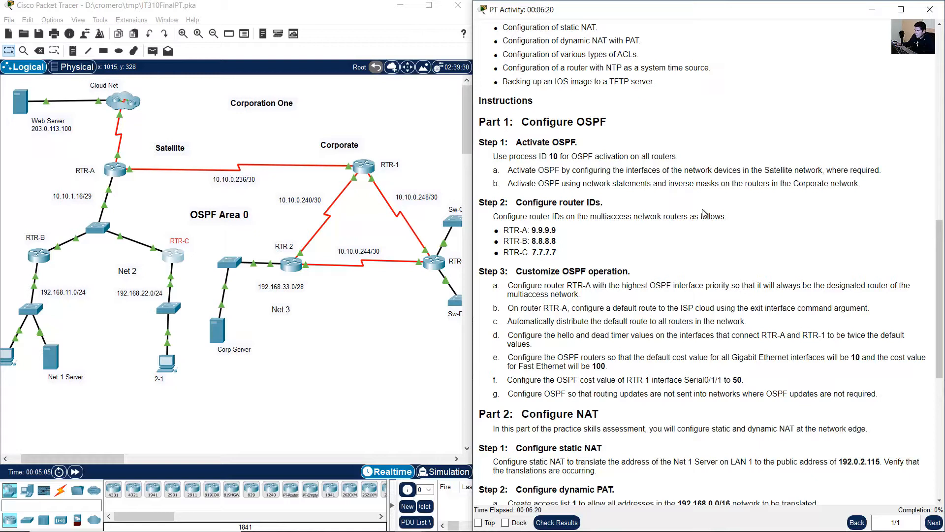
- Read the Step 2 router ID instruction and locate the multiaccess network in the topology, comparing it with the Corporate serial links
left_click_drag(516, 202, 586, 202)
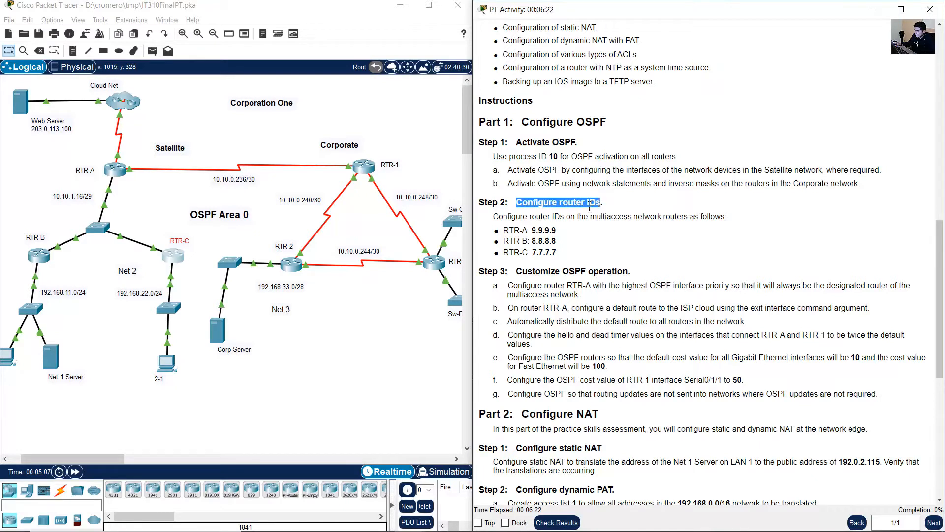
left_click_drag(499, 216, 706, 217)
left_click(167, 219)
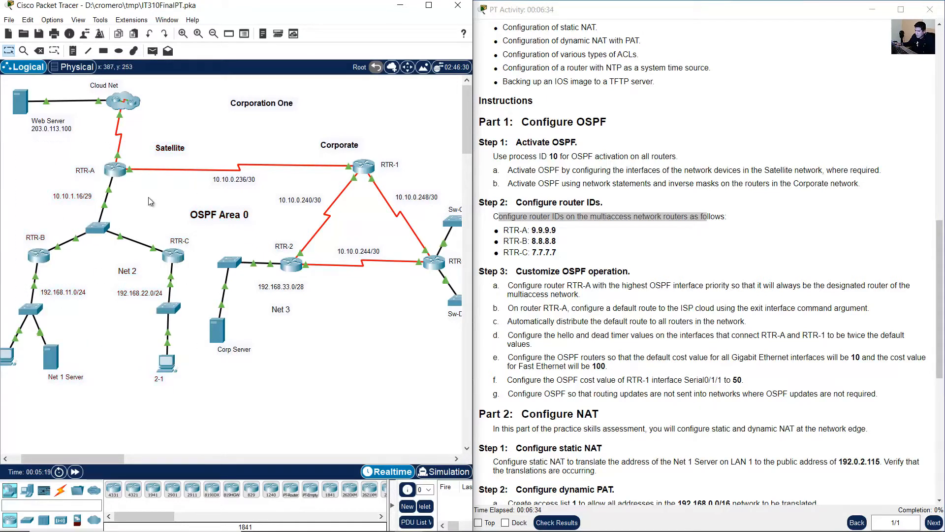
left_click_drag(148, 197, 64, 265)
left_click(300, 142)
left_click_drag(359, 174, 300, 224)
left_click(549, 216)
left_click_drag(521, 217, 724, 219)
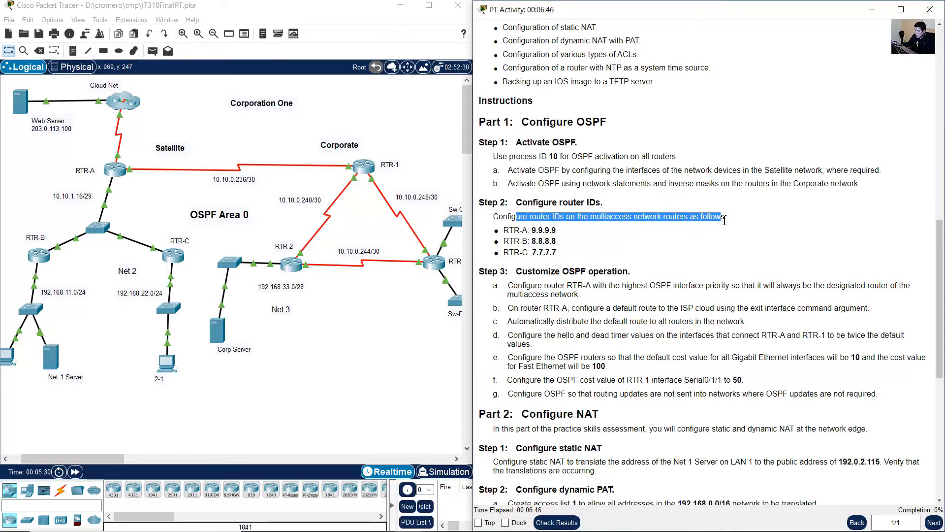
- Review the router IDs listed in Step 2 and match them to RTR-A, RTR-B and RTR-C around Net 2
left_click_drag(521, 232, 562, 255)
left_click(530, 228)
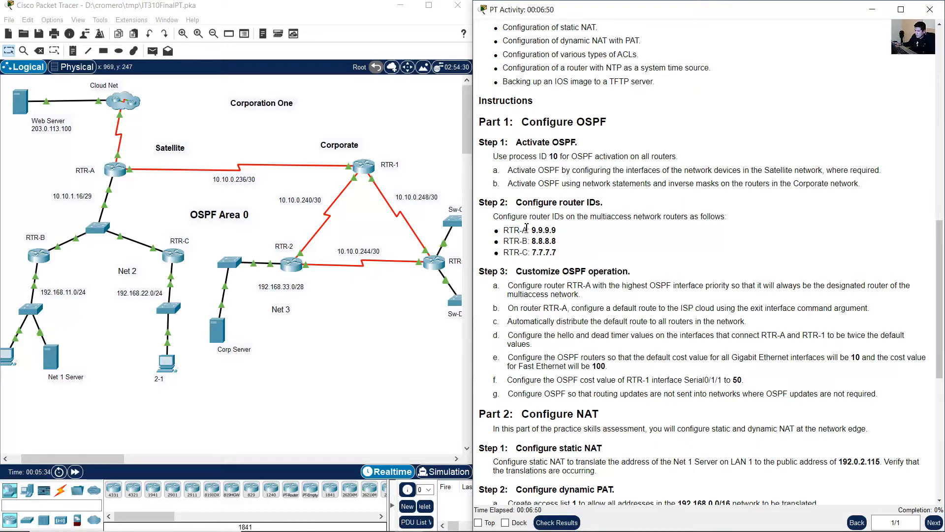
left_click_drag(527, 228, 563, 255)
left_click(556, 241)
left_click_drag(22, 173, 192, 282)
left_click(635, 255)
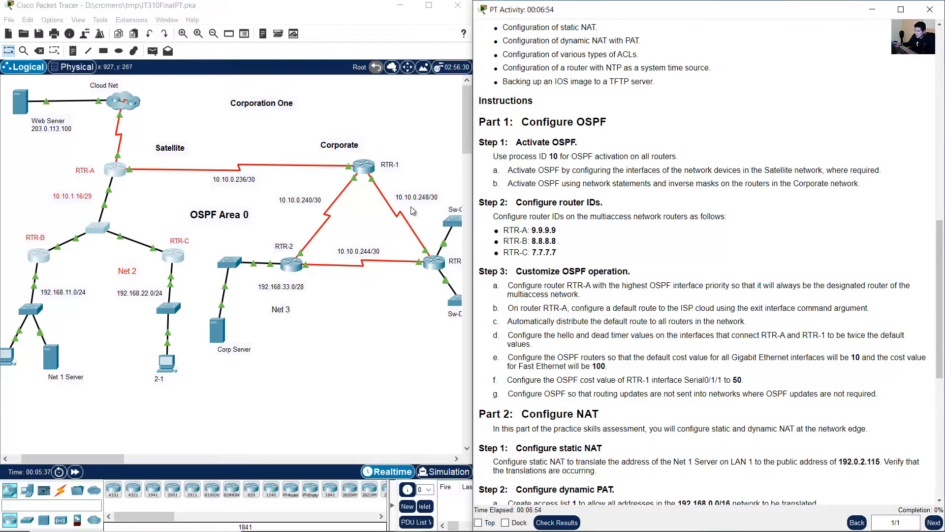
left_click(193, 125)
- Open RTR-A's command line and widen its window beneath the topology
left_click_drag(90, 146, 121, 177)
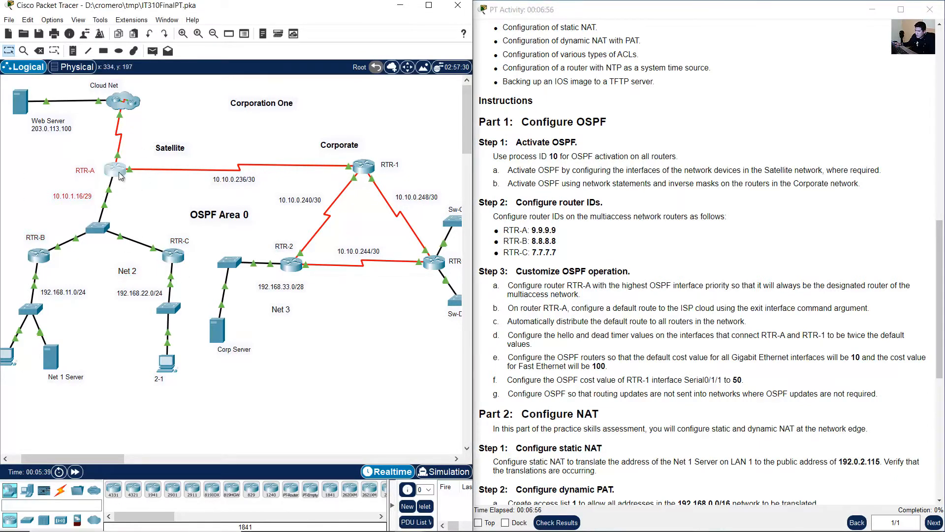
left_click_drag(433, 96, 142, 200)
left_click_drag(348, 206, 486, 240)
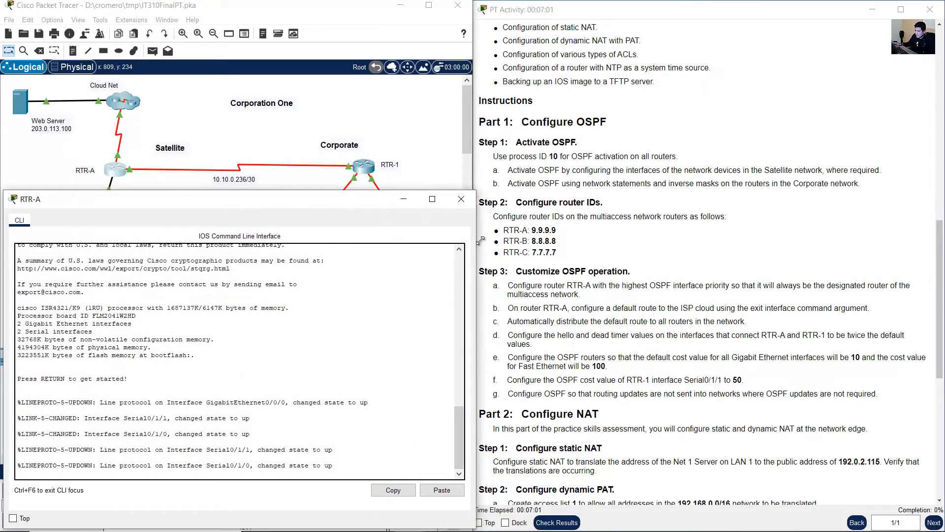
- Set the CLI dialog font size to 14 in the preferences and apply it
left_click(58, 20)
left_click(57, 34)
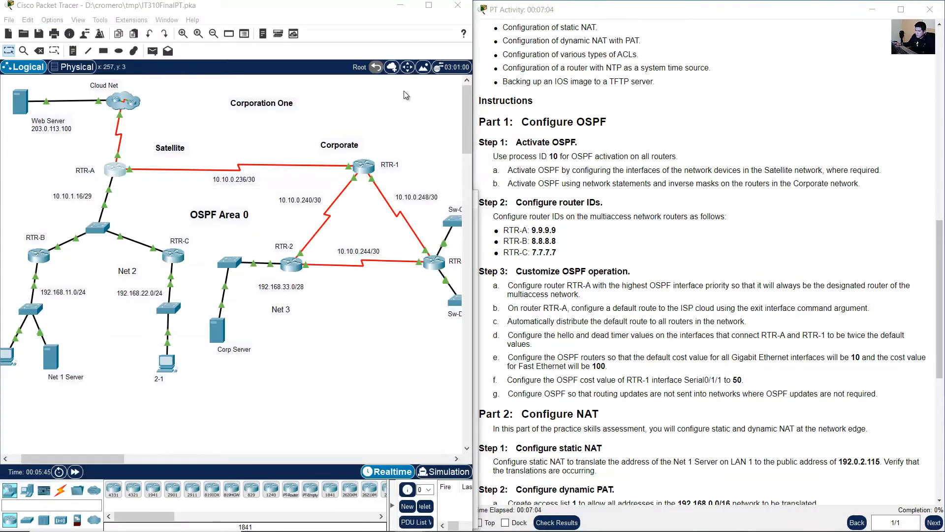
left_click(396, 41)
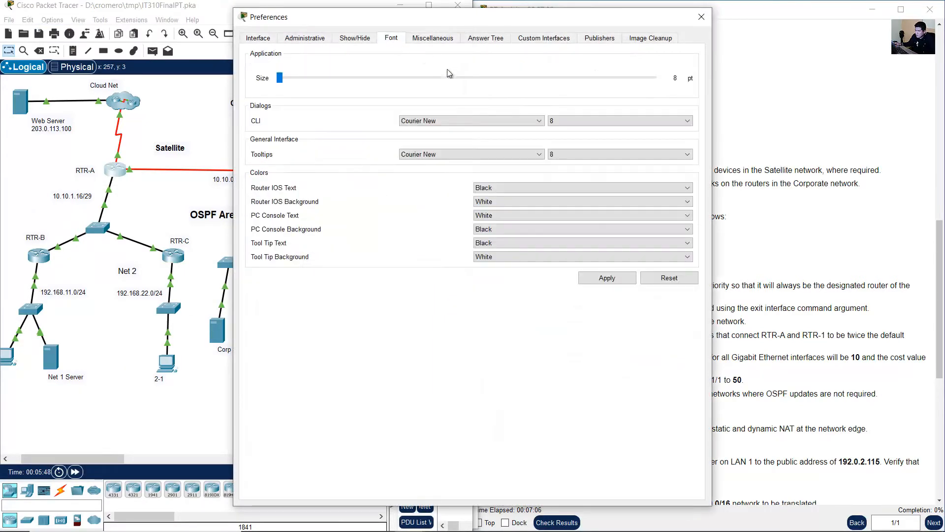
left_click(634, 122)
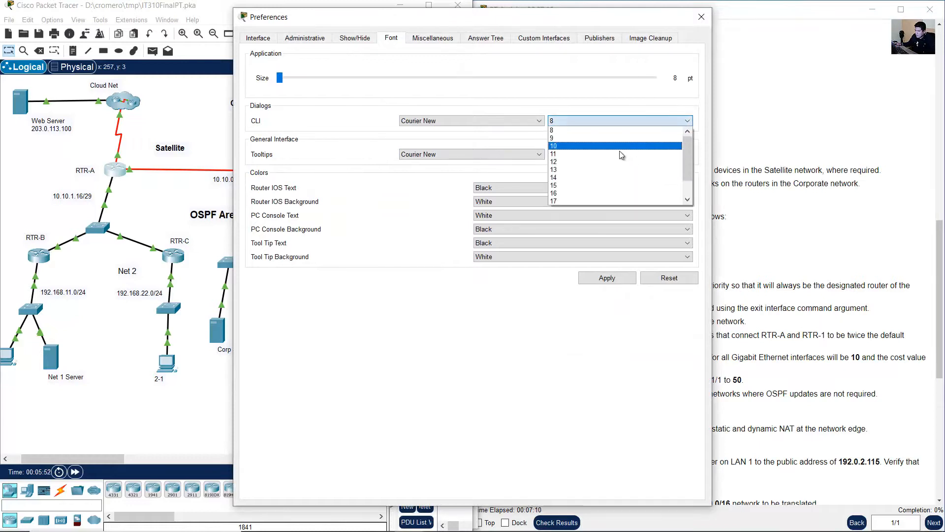
left_click(614, 178)
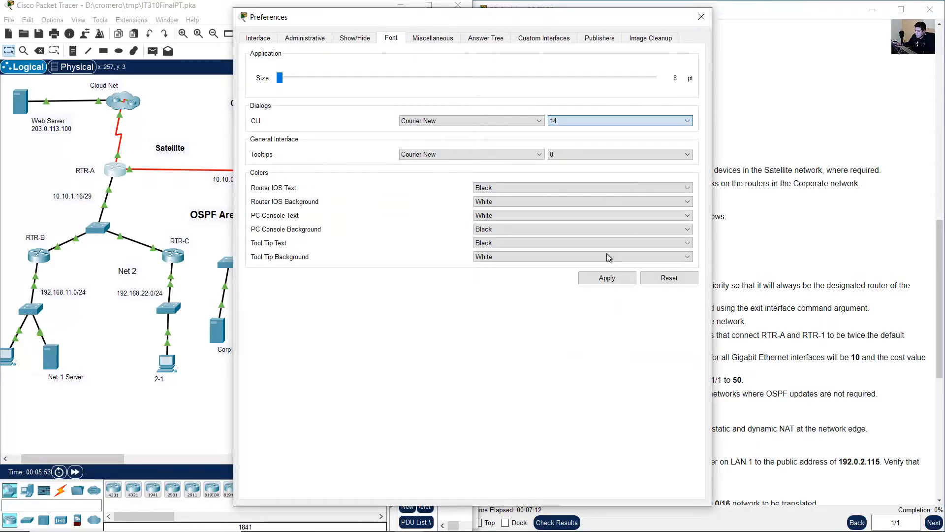
left_click(607, 279)
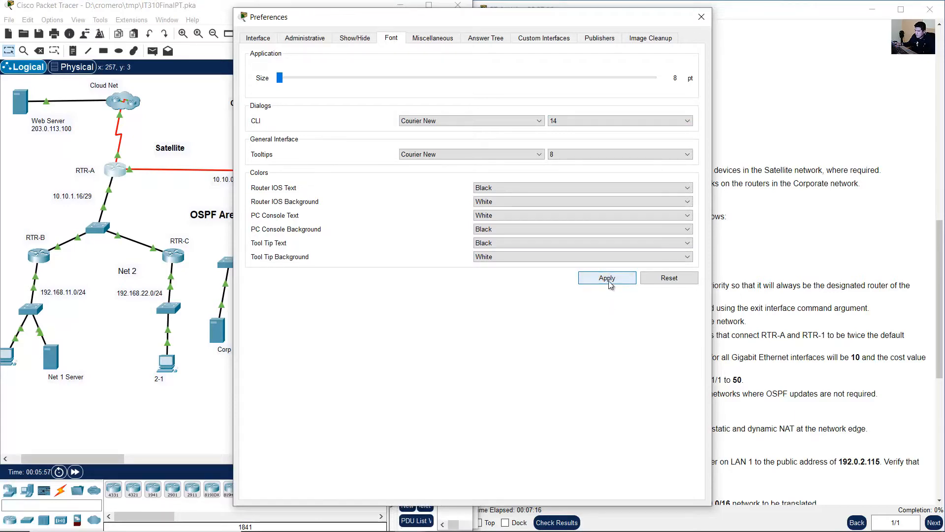
left_click(701, 17)
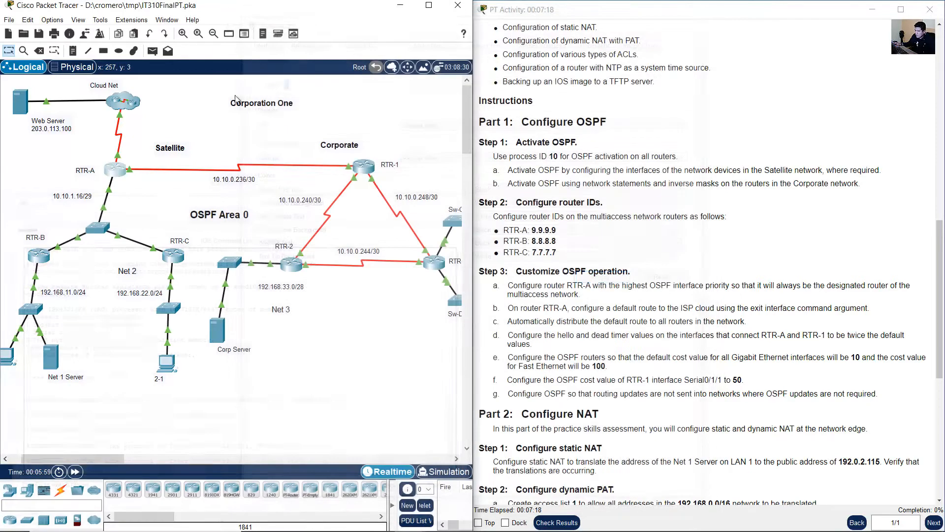
- Open RTR-A's command line in a widened window and enter global configuration mode
left_click(124, 173)
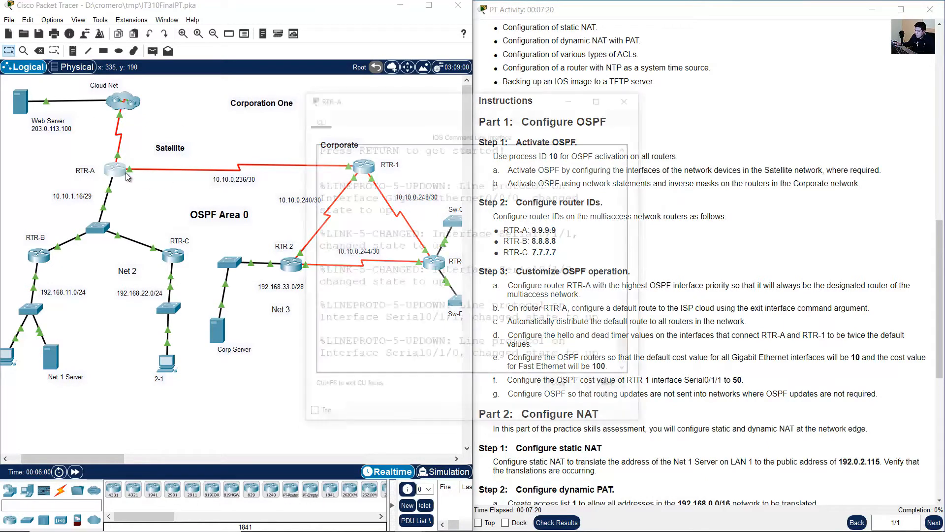
left_click_drag(476, 105, 184, 205)
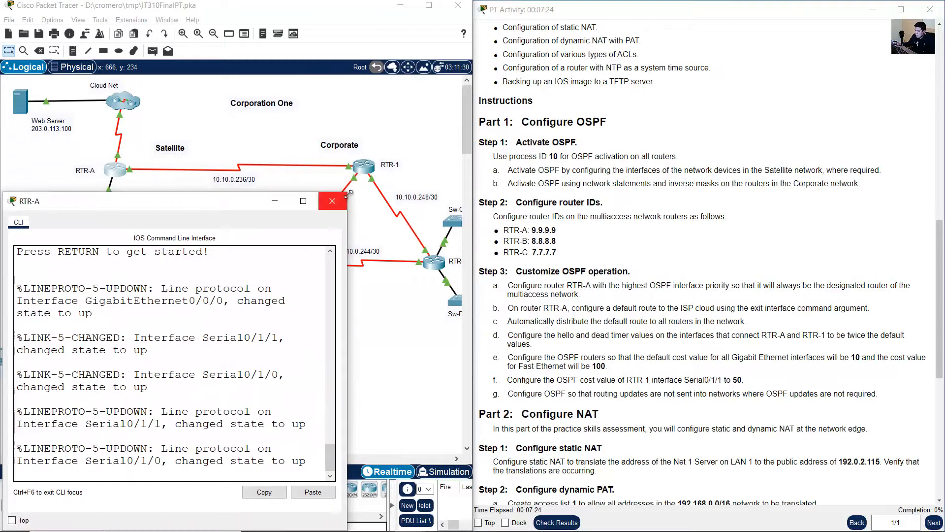
left_click_drag(348, 193, 506, 278)
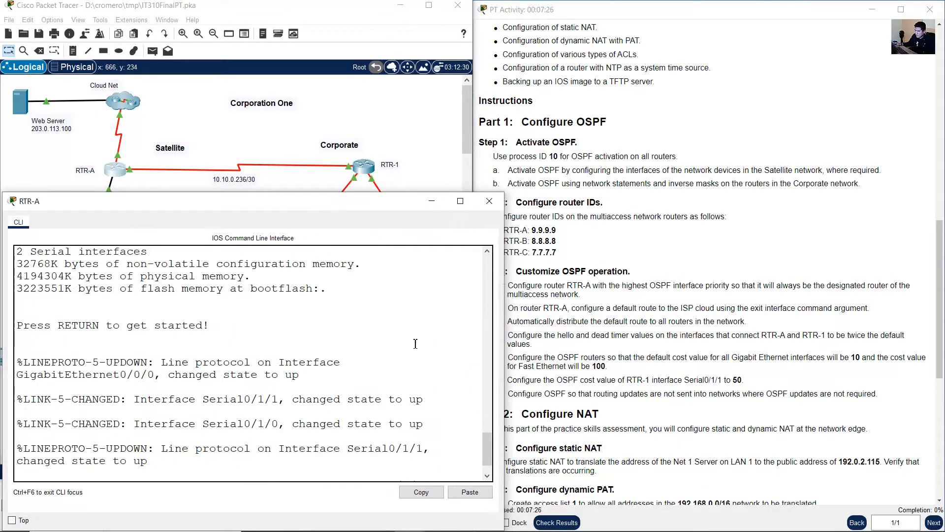
key("Return")
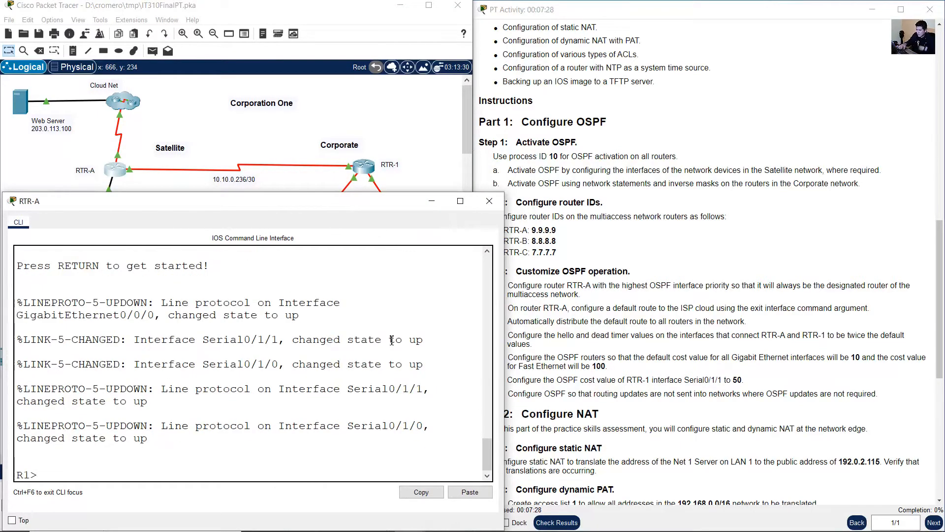
type("en")
key("Return")
type("conf term")
key("Return")
- Start OSPF routing process 10 on RTR-A, checking the process ID against Step 1
type("ro")
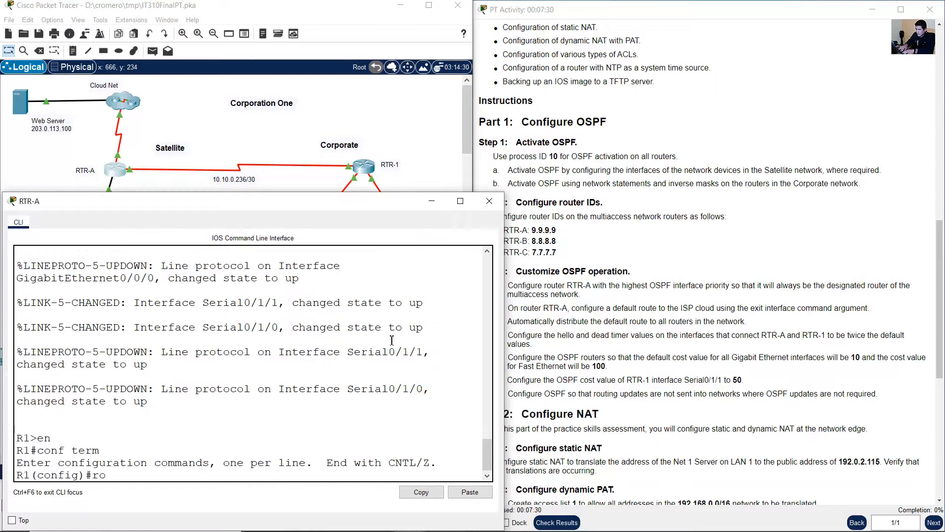
type("spf 10")
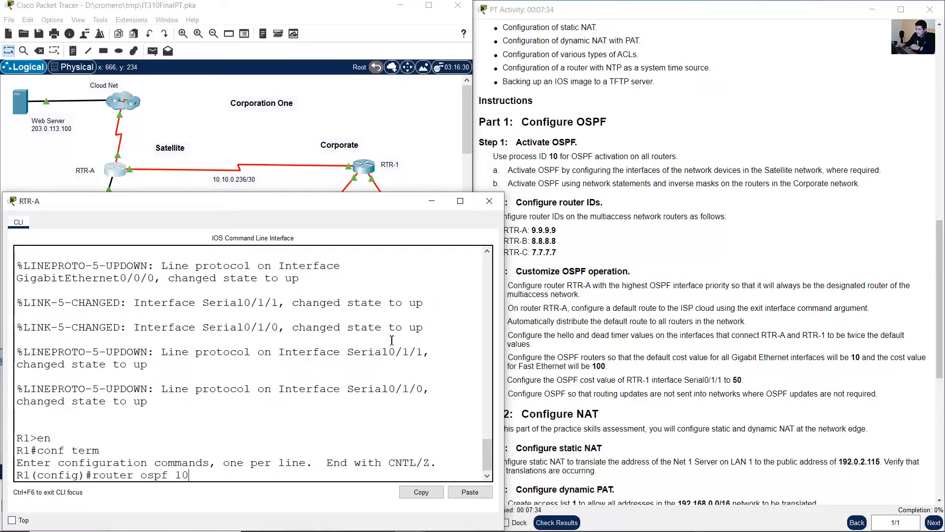
left_click_drag(538, 157, 572, 156)
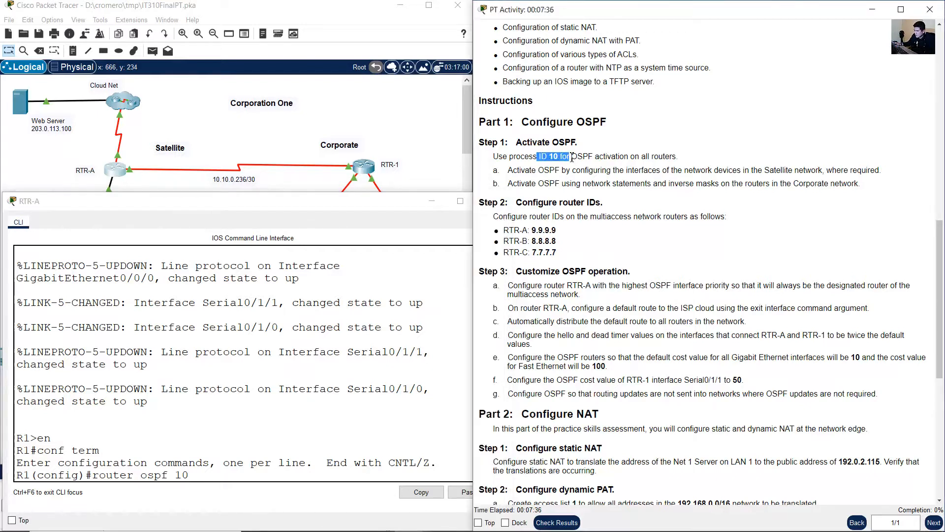
left_click(331, 477)
key("Return")
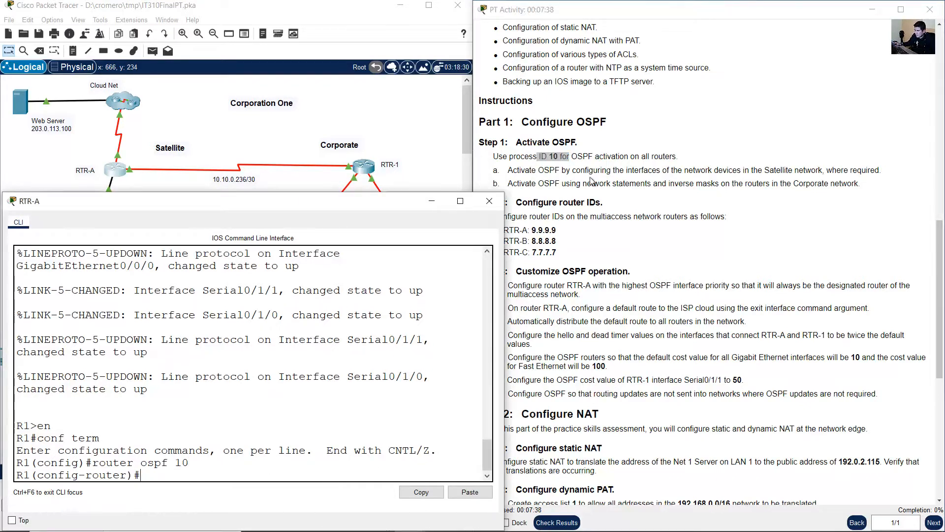
- Set RTR-A's OSPF router ID to 9.9.9.9 as listed in Step 2
left_click(536, 213)
left_click_drag(507, 229, 560, 235)
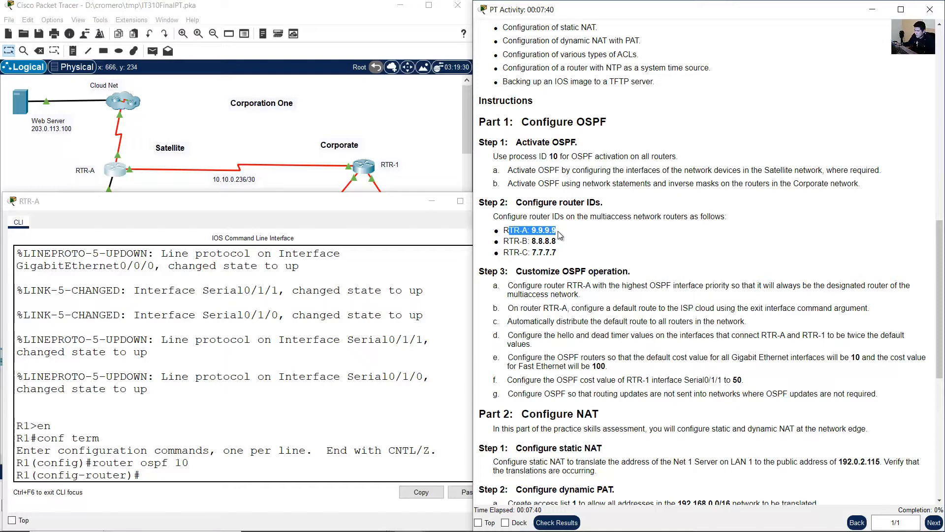
left_click(39, 157)
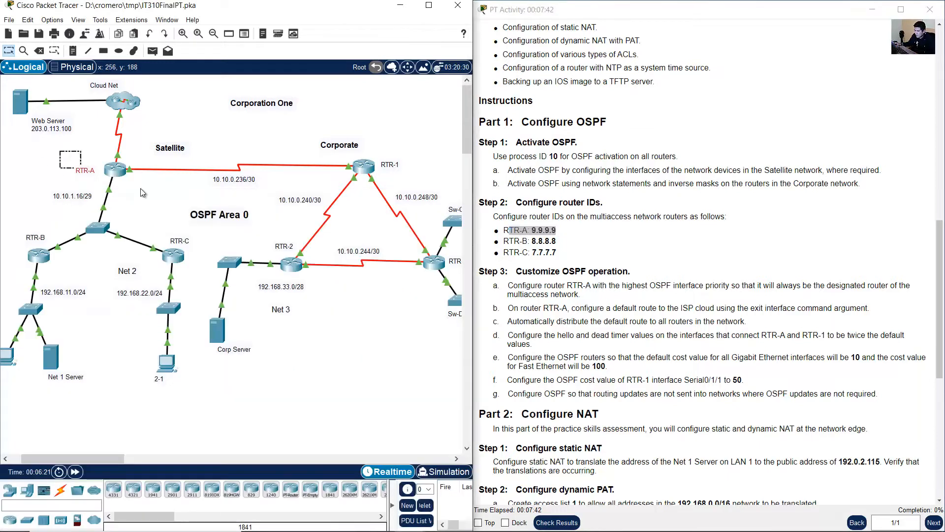
left_click_drag(559, 232, 535, 231)
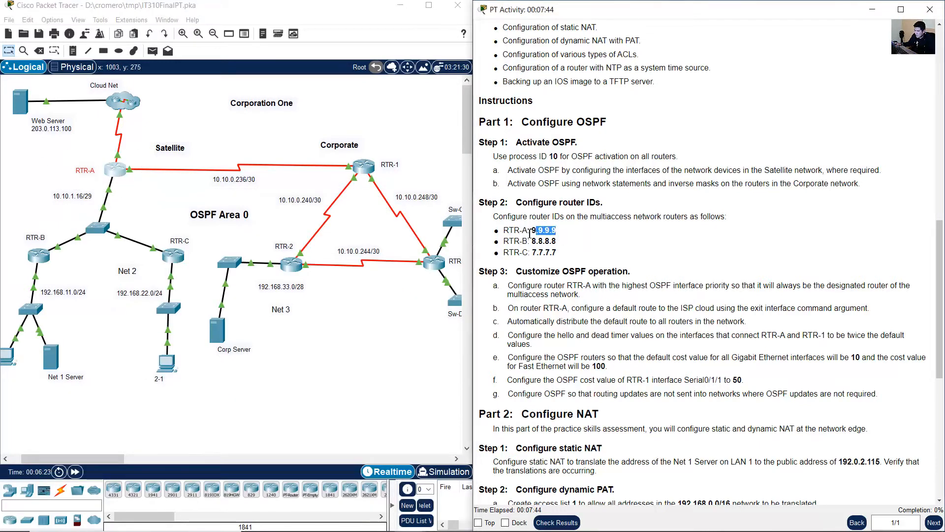
left_click(115, 174)
left_click(315, 390)
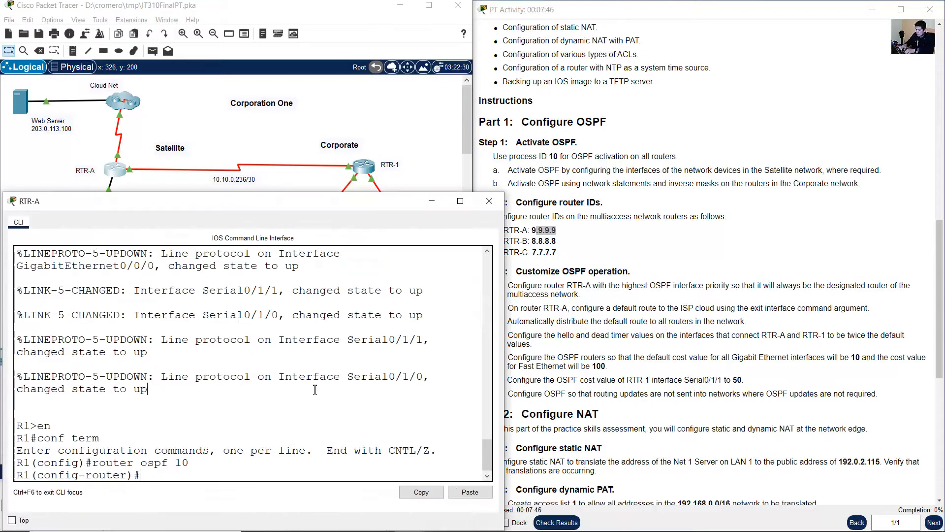
type("roiuter")
type("uter-id 9.9.9.9")
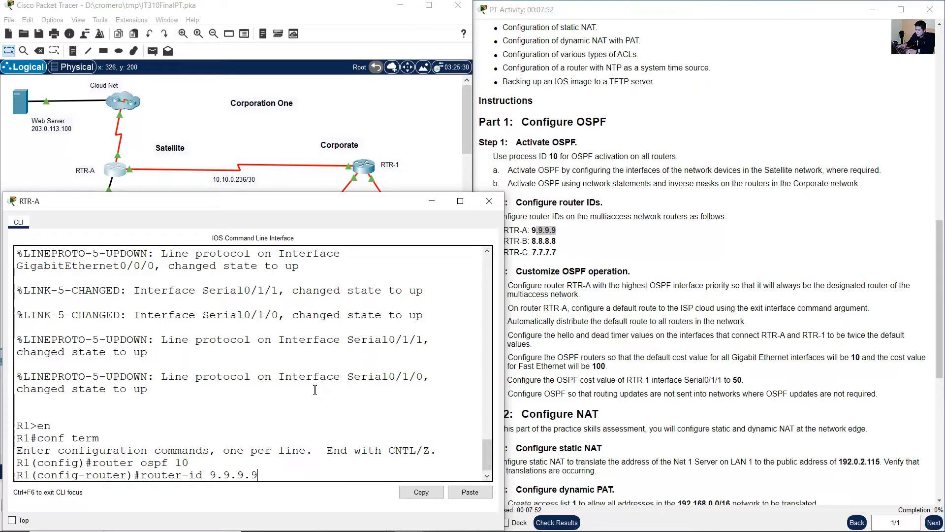
key("Return")
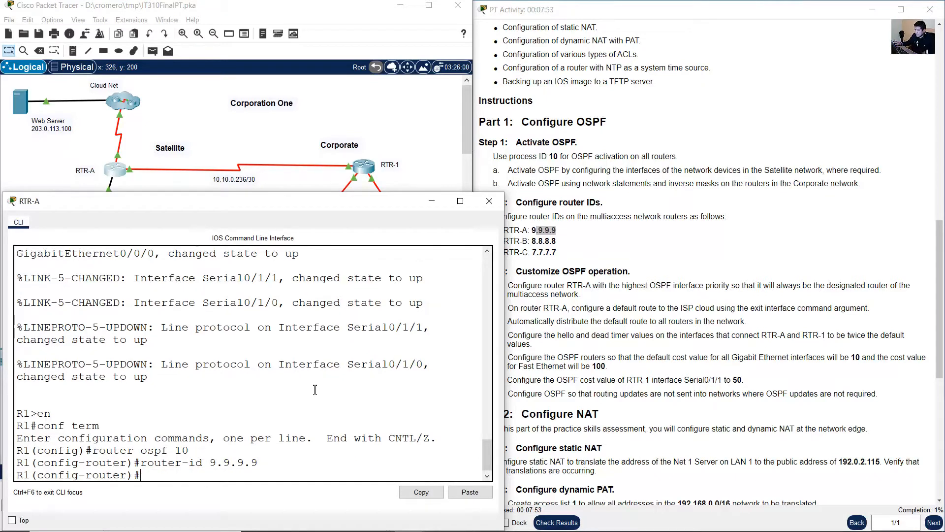
- Exit OSPF router configuration mode on RTR-A and compare the Step 1a interface requirement with RTR-A's links in the topology
left_click(623, 210)
left_click_drag(589, 172, 709, 173)
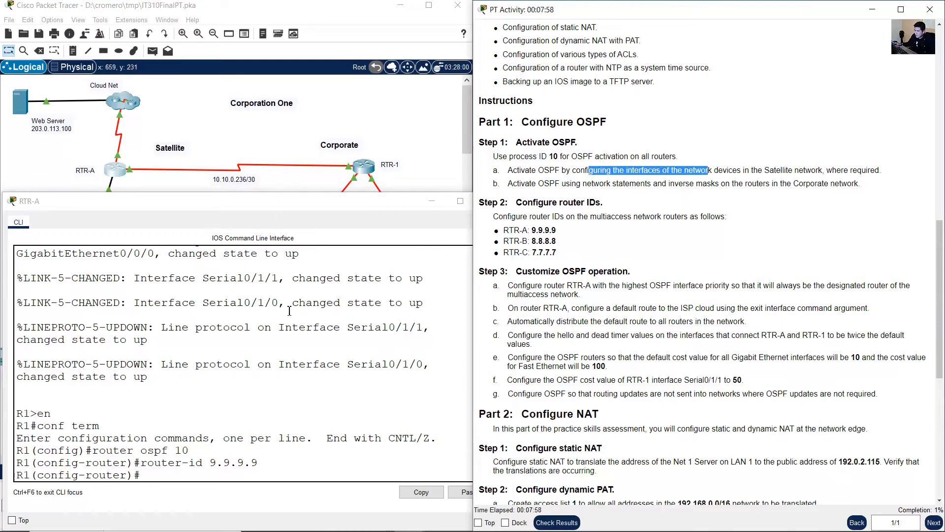
left_click(253, 397)
type("exit")
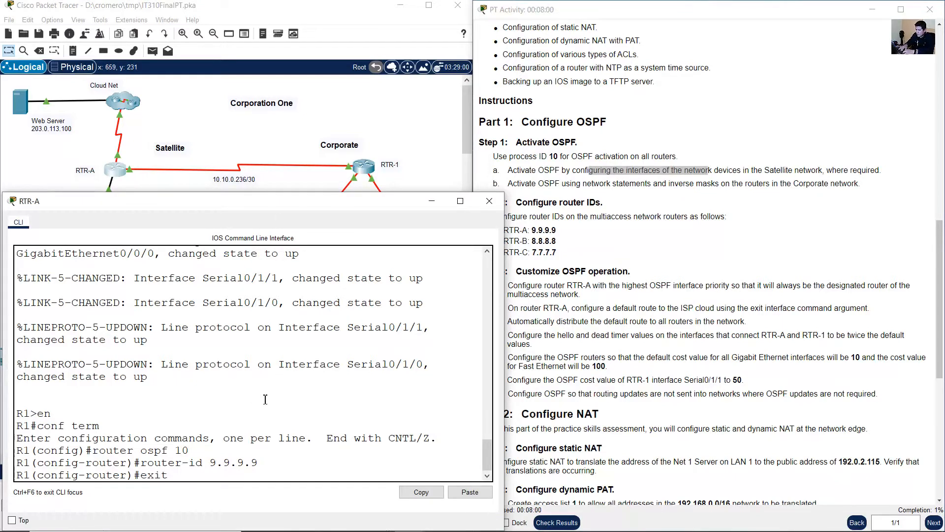
key("Return")
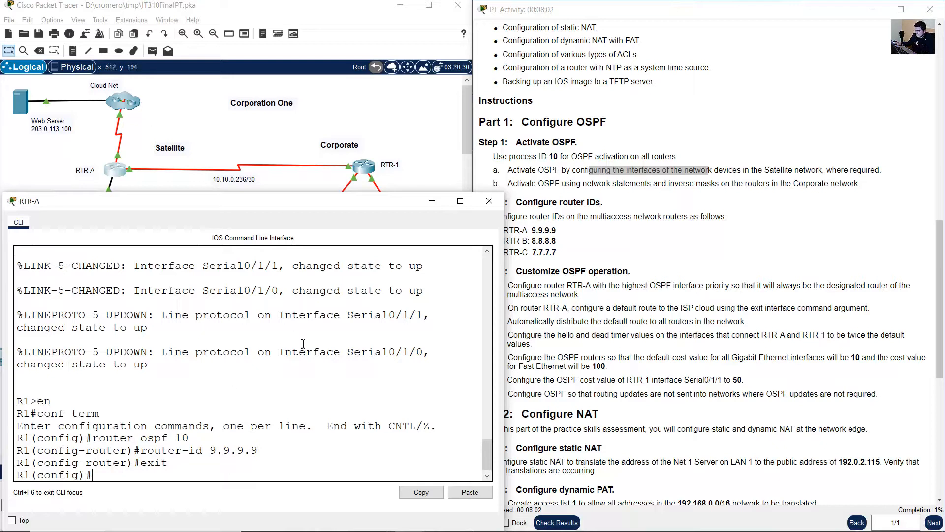
left_click(78, 146)
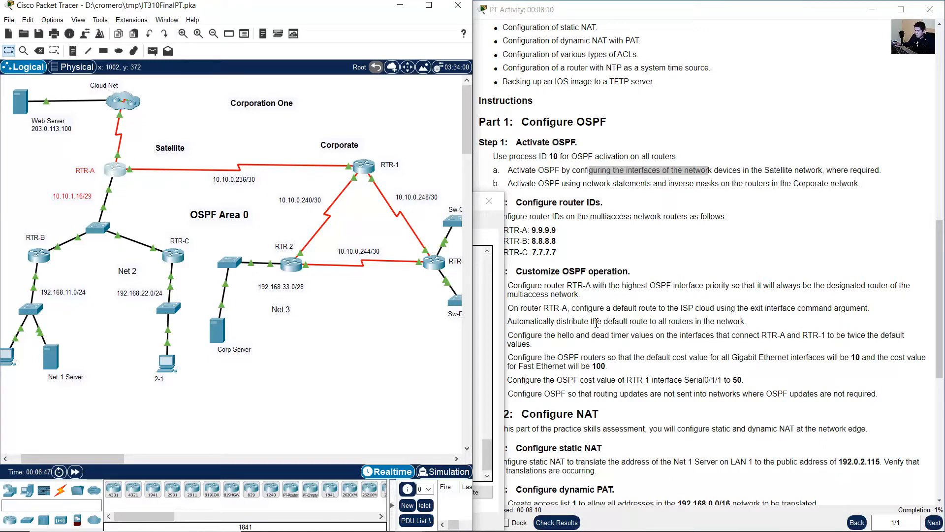
left_click(117, 172)
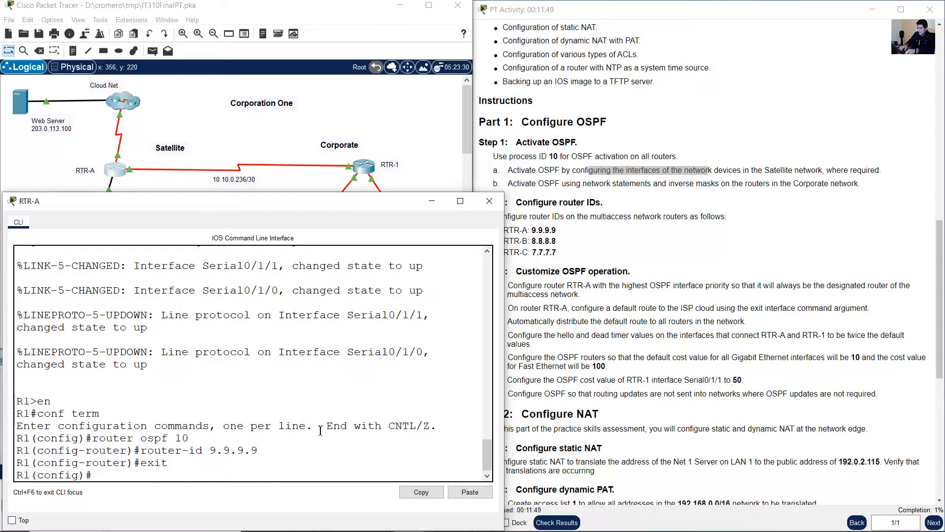
- List RTR-A's interfaces with show ip int brief in a widened window and examine the addresses and status of G0/0/0, S0/1/0 and S0/1/1
type("do show ip in")
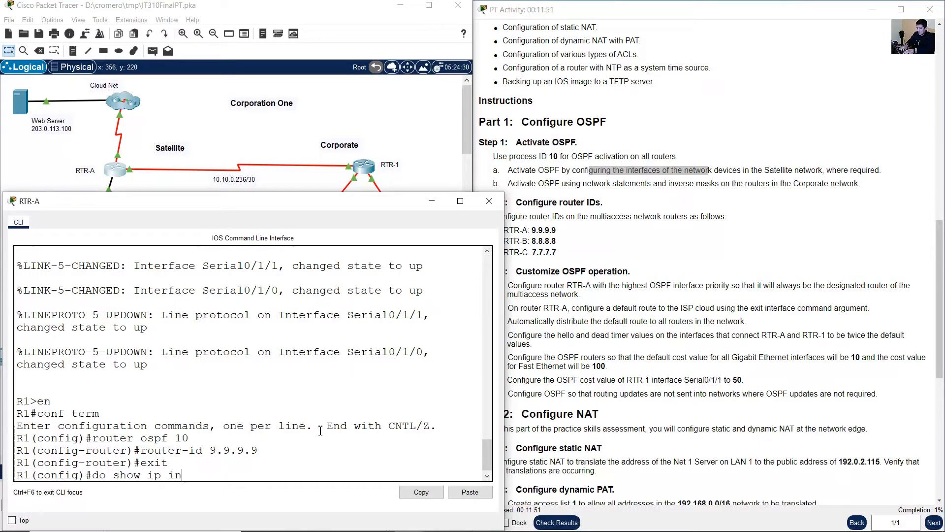
type("t brief")
key("Return")
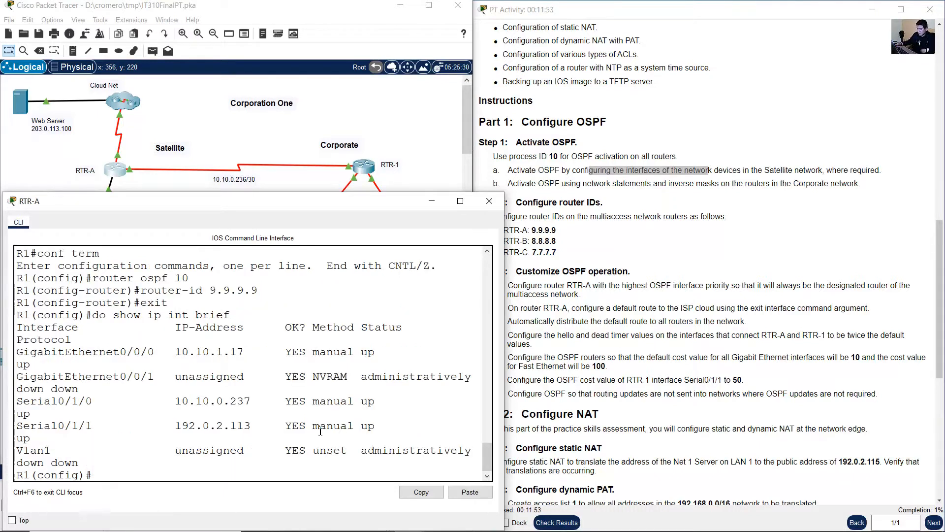
left_click_drag(503, 344, 615, 344)
left_click_drag(45, 411, 150, 424)
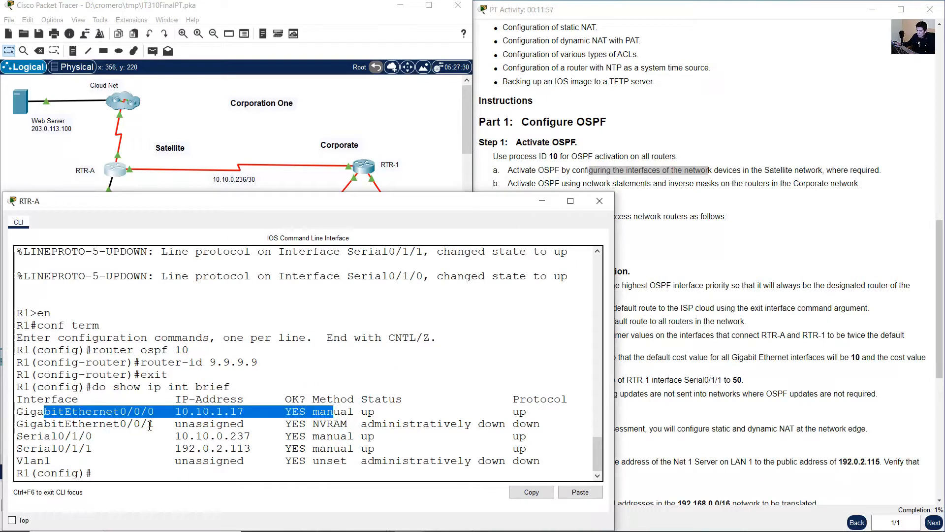
left_click_drag(41, 436, 258, 436)
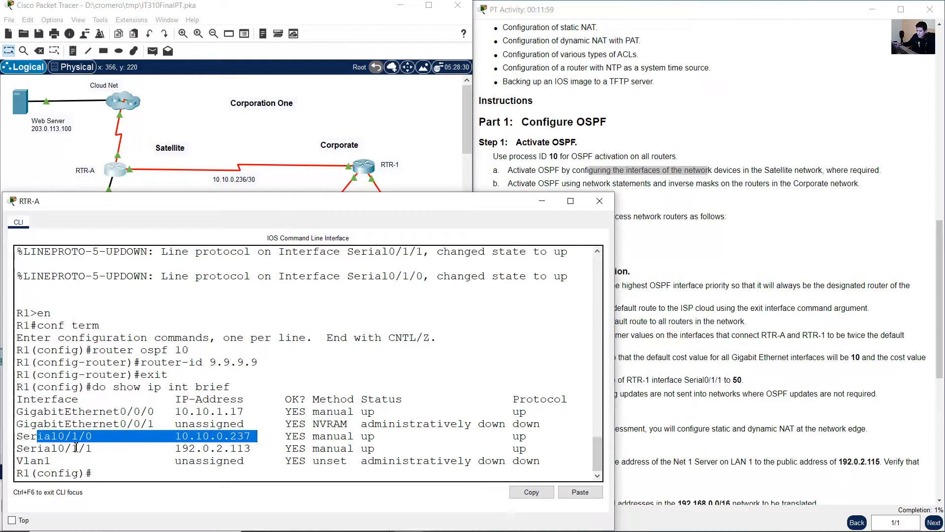
left_click_drag(65, 448, 252, 449)
left_click_drag(361, 411, 524, 411)
left_click_drag(367, 436, 531, 442)
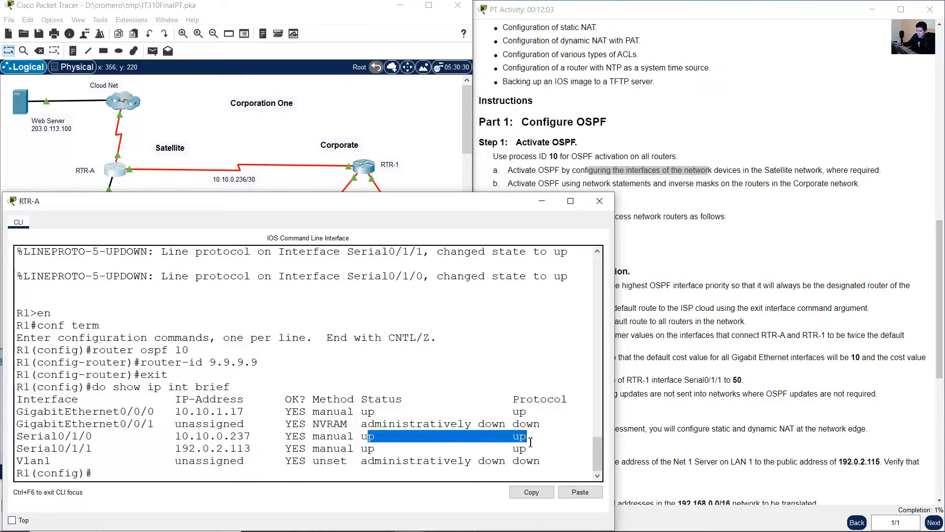
left_click_drag(368, 448, 512, 449)
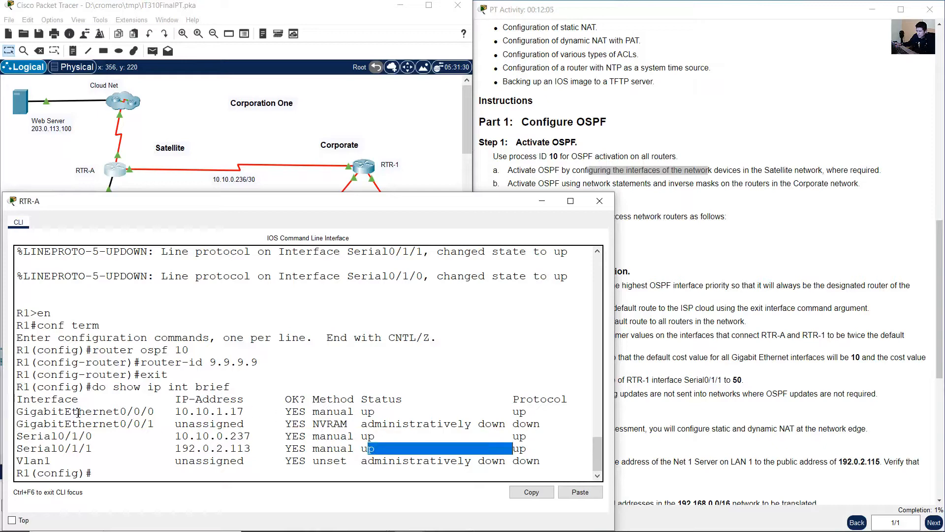
left_click_drag(78, 412, 223, 413)
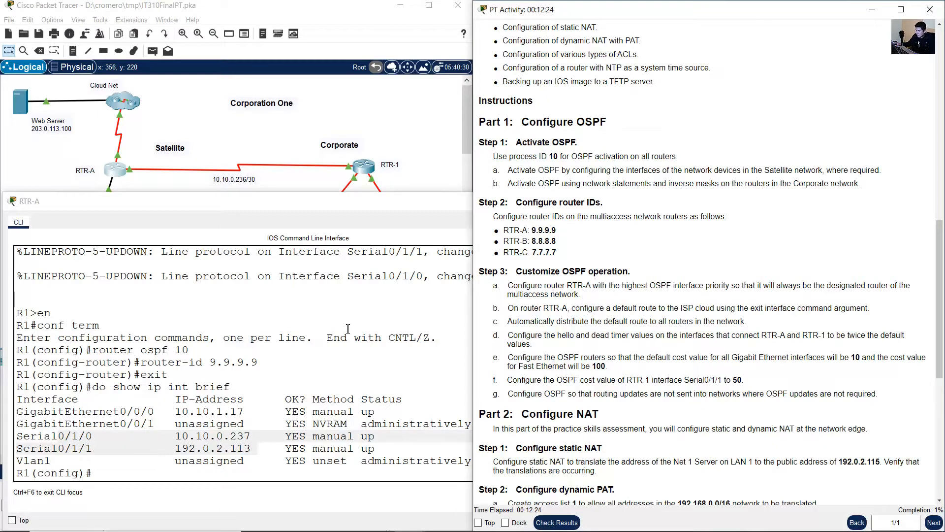
- Compare RTR-A's Cloud Net and Web Server connection in the topology with its interface list to identify which interfaces belong in OSPF
left_click(171, 121)
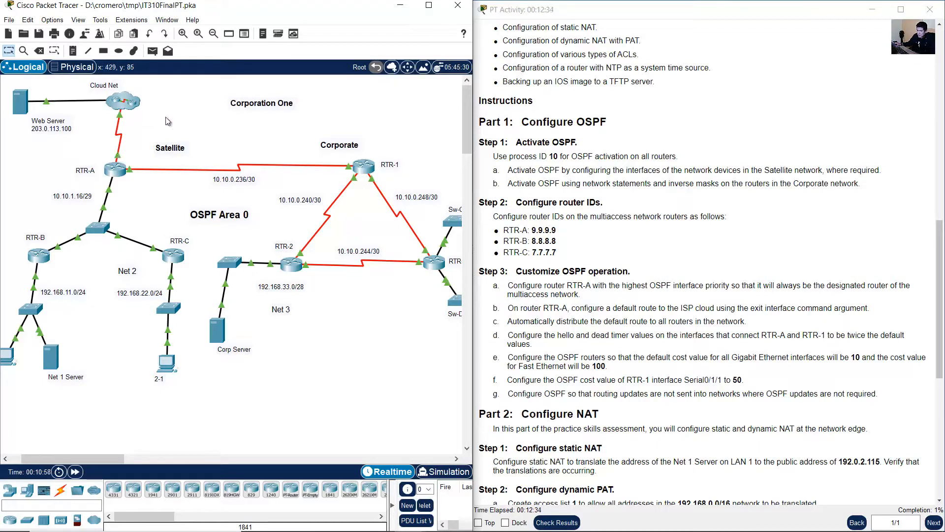
left_click_drag(167, 118, 85, 93)
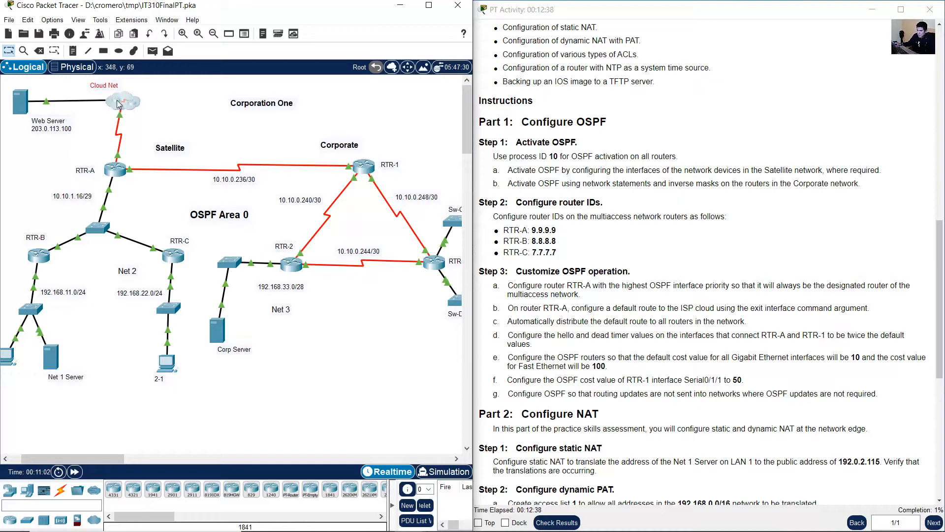
left_click(178, 126)
left_click_drag(178, 122, 24, 91)
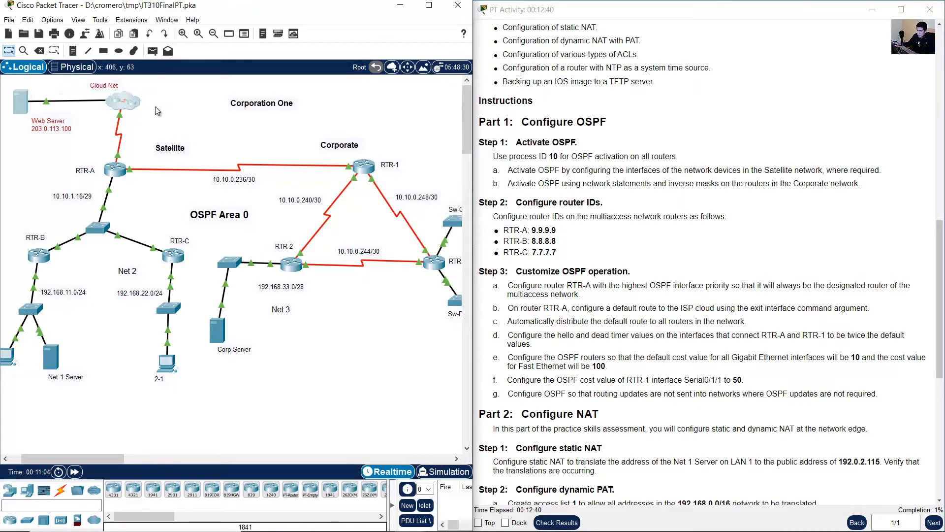
left_click(156, 108)
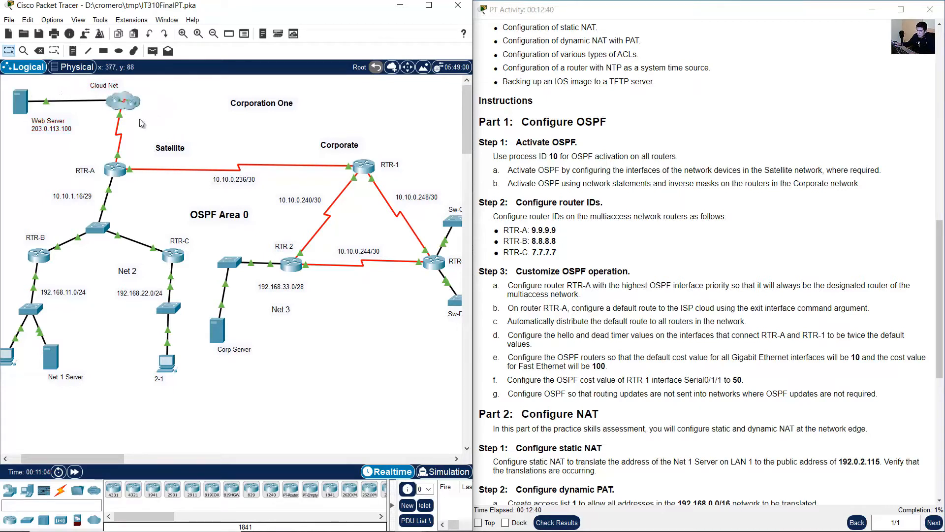
left_click(117, 170)
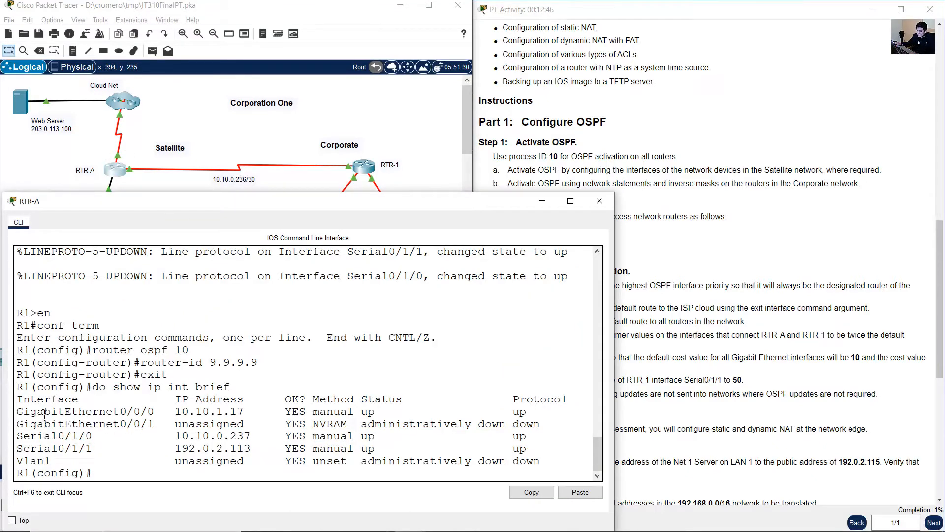
left_click_drag(45, 412, 168, 412)
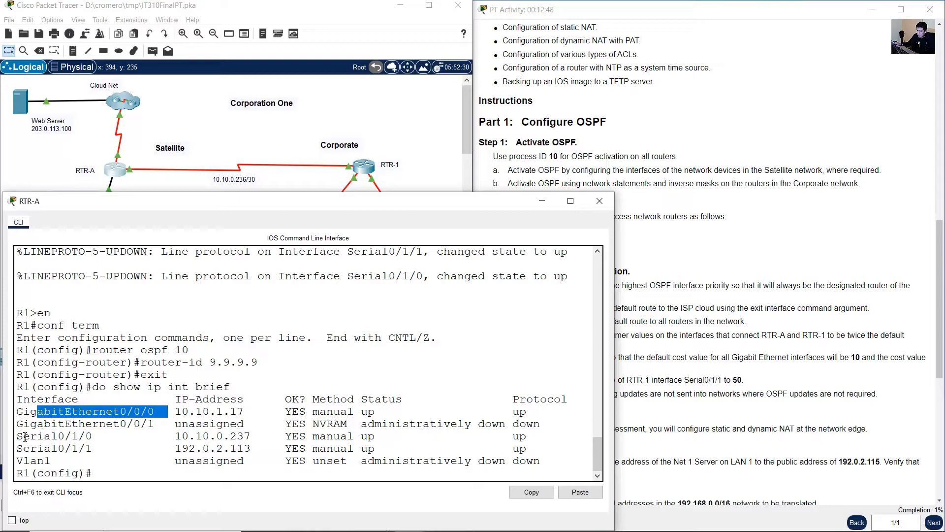
left_click_drag(25, 437, 94, 436)
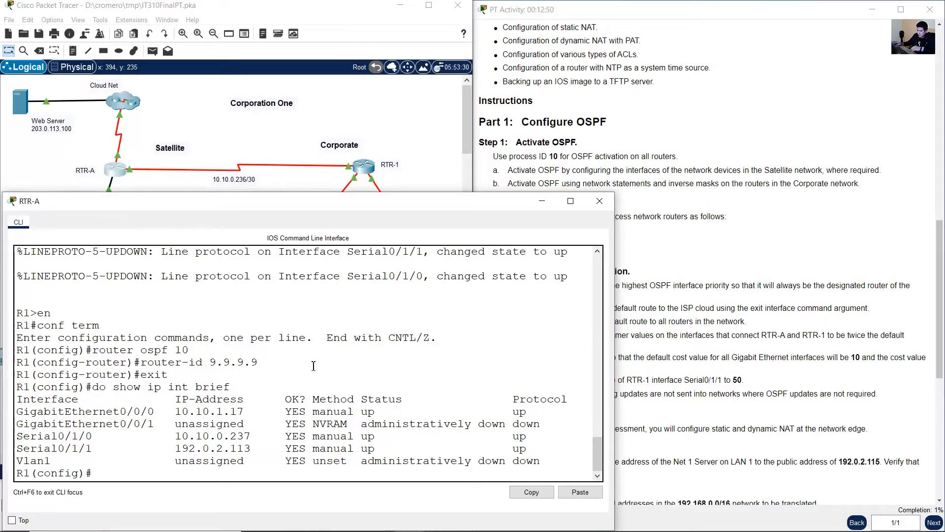
- Enable OSPF process 10 in area 0 on RTR-A's GigabitEthernet0/0/0 interface, checking the area number in the topology
type("int g0/0/0")
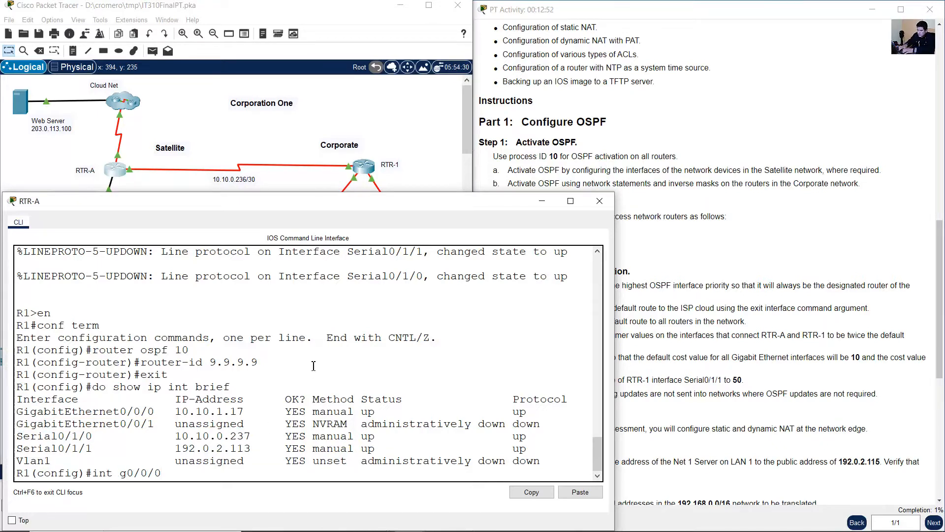
key("Return")
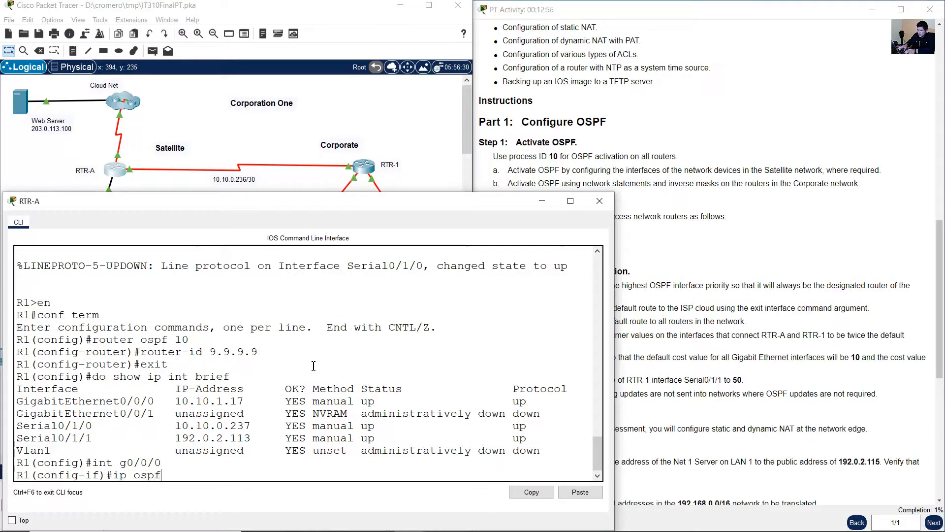
type("area")
left_click(389, 91)
left_click_drag(416, 109, 52, 355)
left_click(311, 330)
left_click_drag(266, 227, 179, 202)
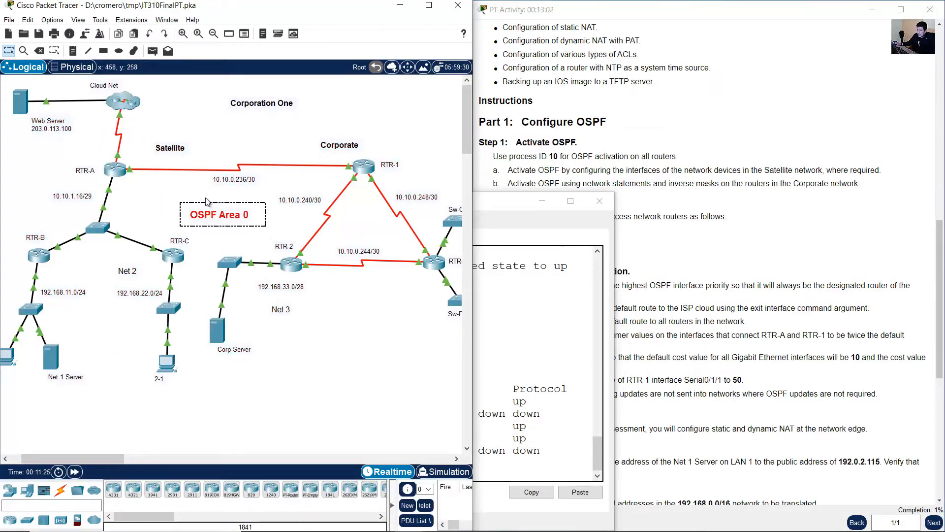
left_click(258, 229)
left_click_drag(258, 229, 166, 185)
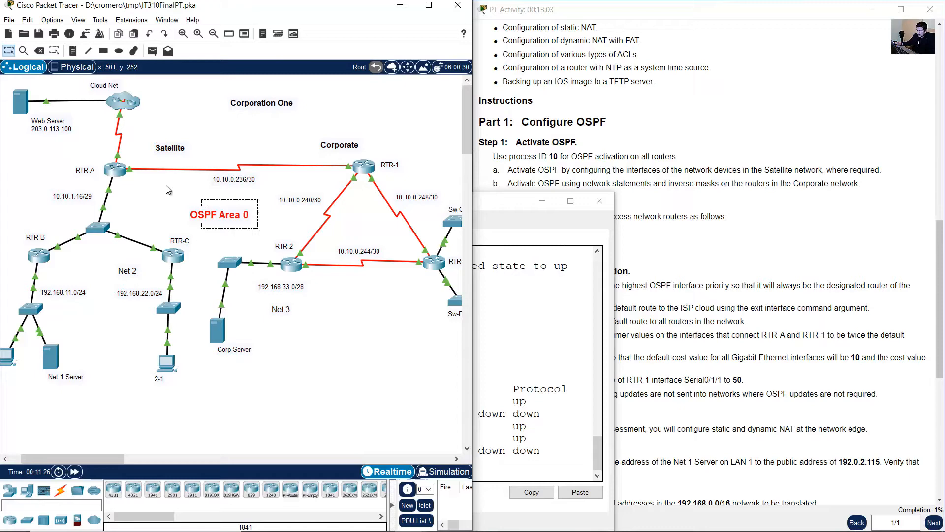
left_click(111, 172)
key("Return")
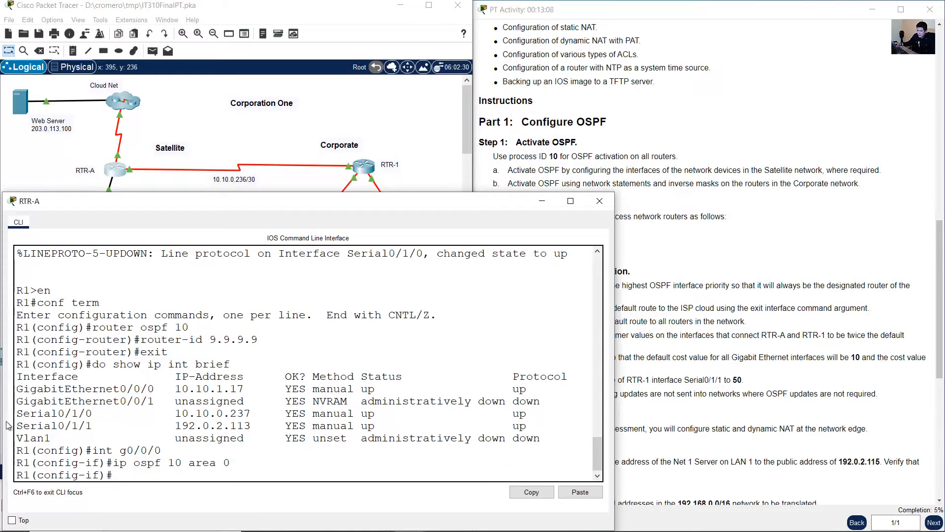
- Enable OSPF process 10 in area 0 on RTR-A's Serial0/1/0 interface and exit interface configuration mode
left_click_drag(24, 411, 106, 415)
left_click(242, 450)
key("Up")
key("Up")
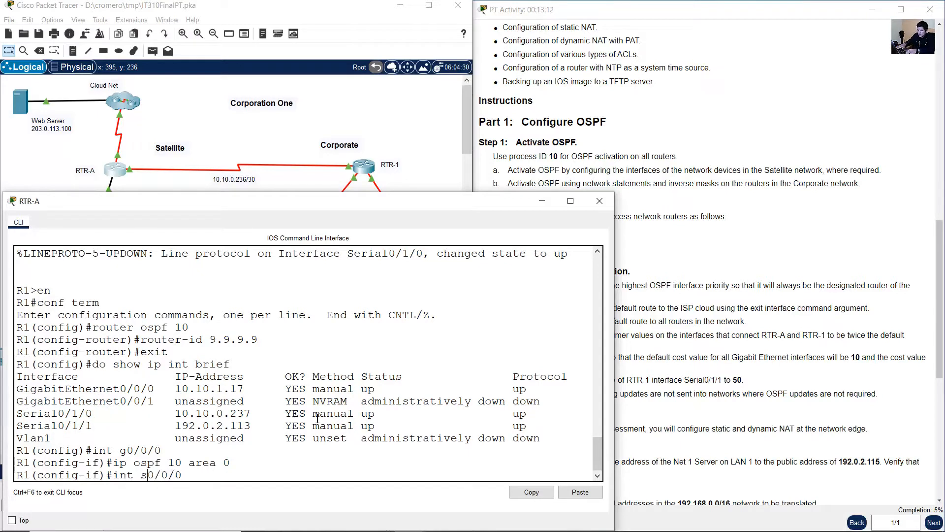
key("BackSpace")
type("1")
key("Return")
key("Up")
key("Up")
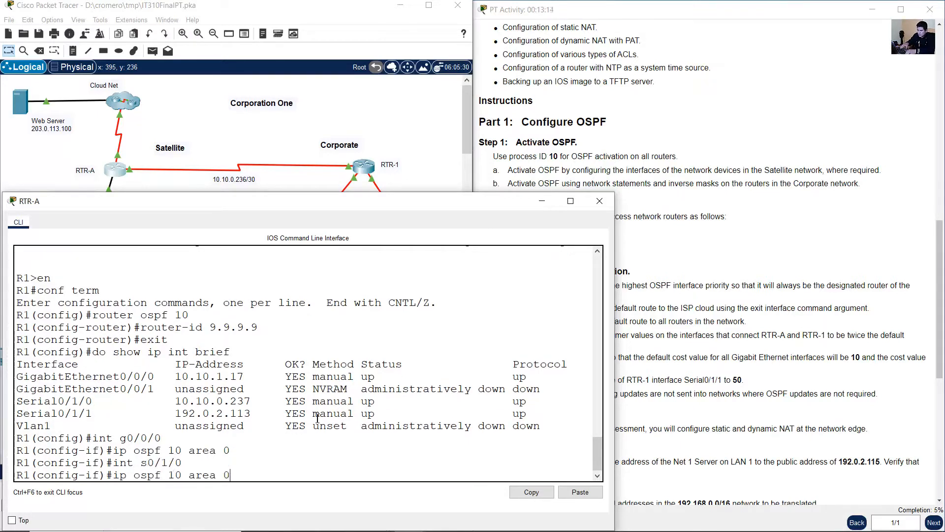
key("Return")
type("exit")
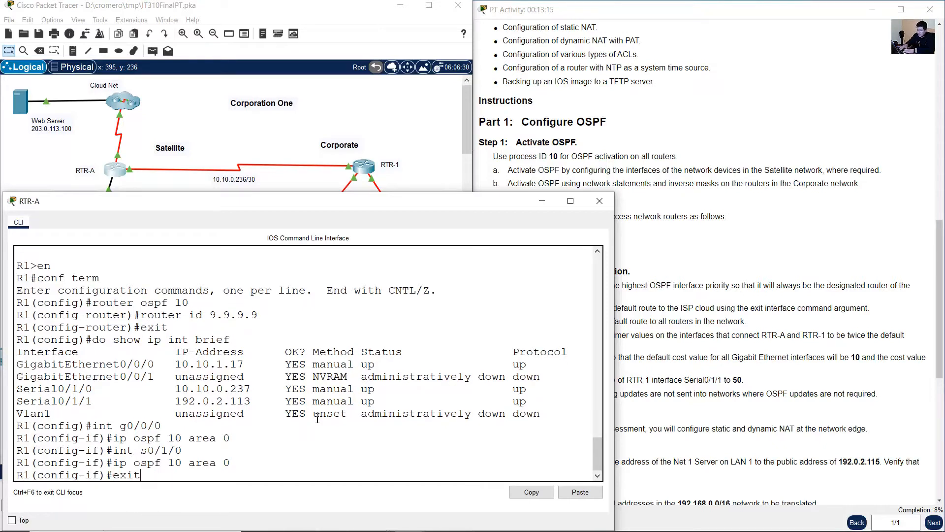
key("Return")
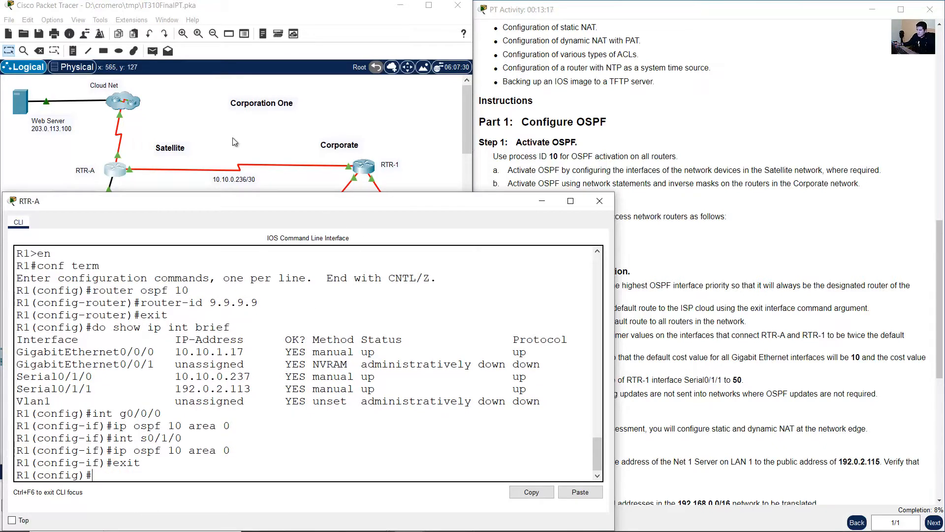
- Review the Step 1 requirements against the topology and open RTR-B's command line in a widened window
left_click(215, 137)
left_click_drag(148, 195, 93, 173)
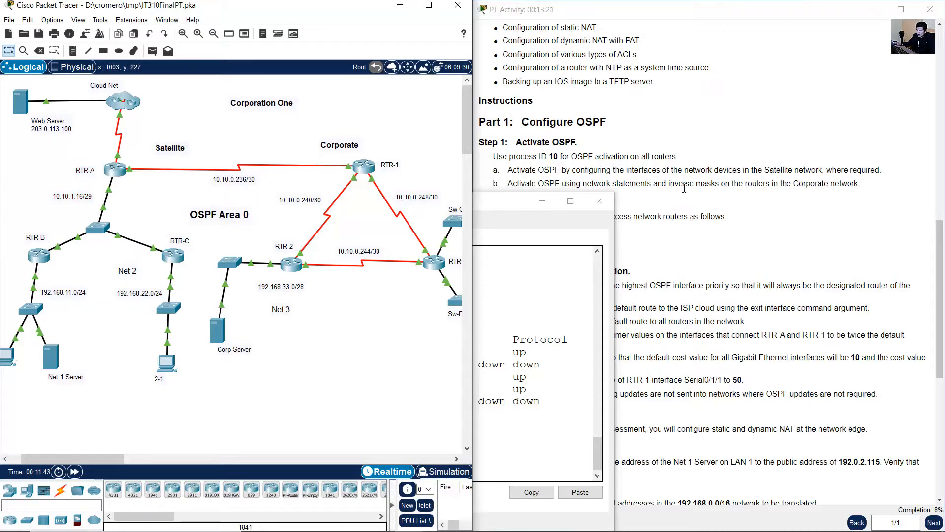
left_click(517, 288)
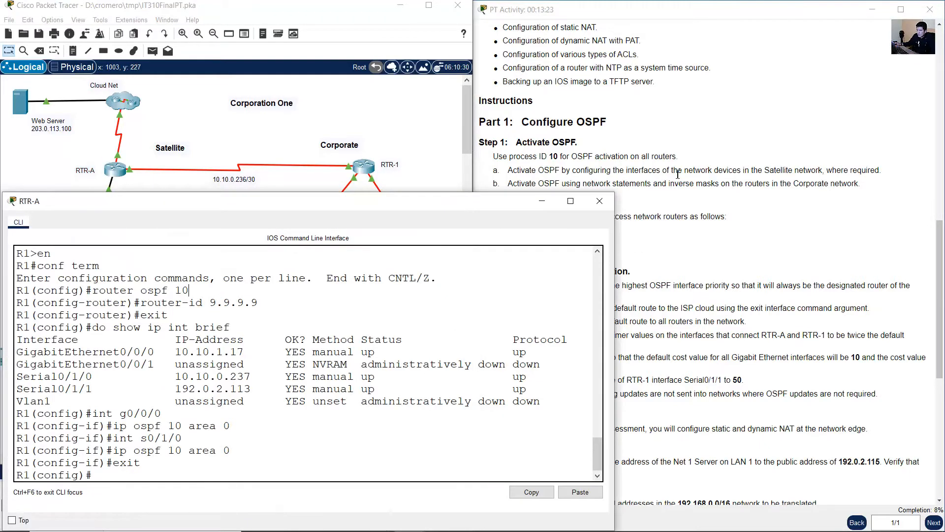
left_click(562, 170)
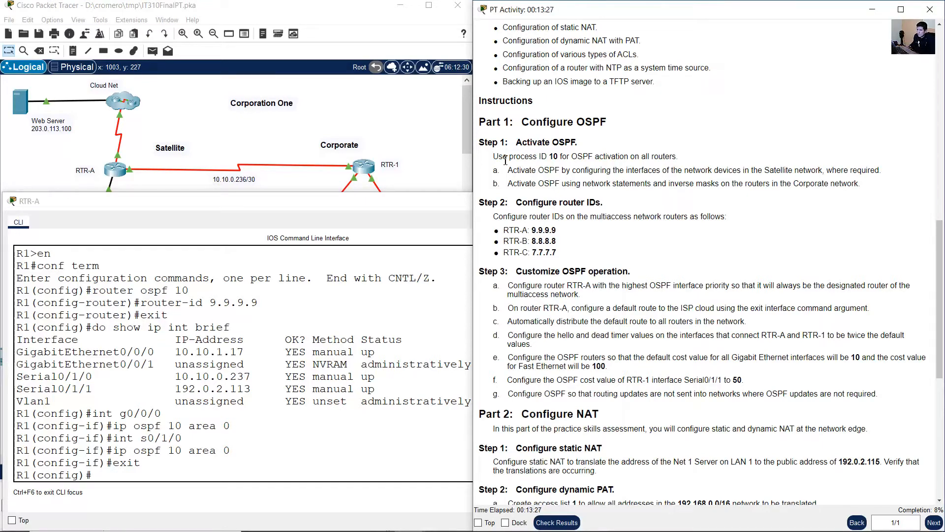
left_click(244, 122)
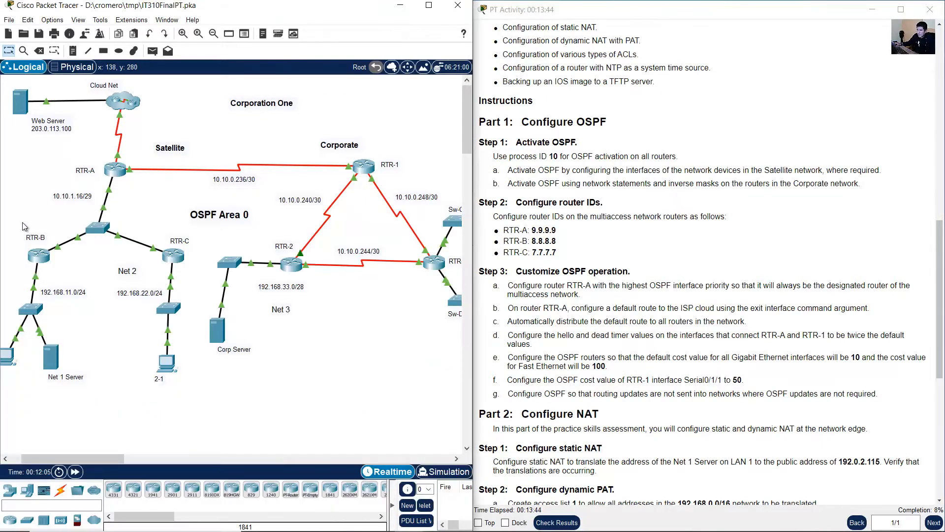
left_click(39, 255)
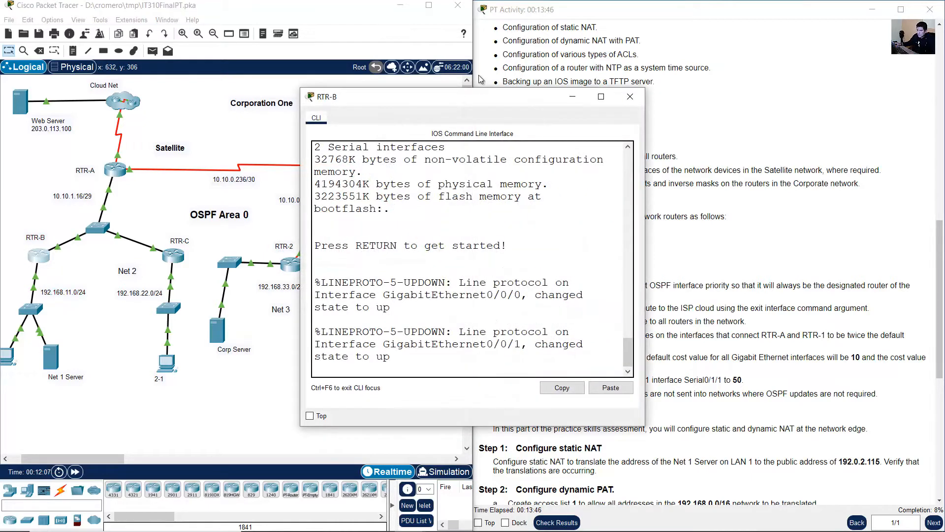
left_click_drag(483, 93, 185, 195)
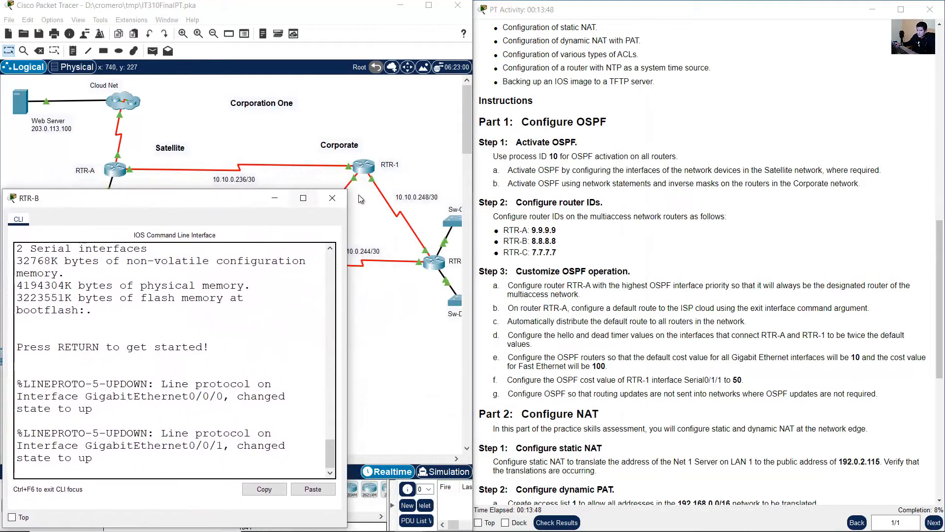
left_click_drag(347, 195, 615, 196)
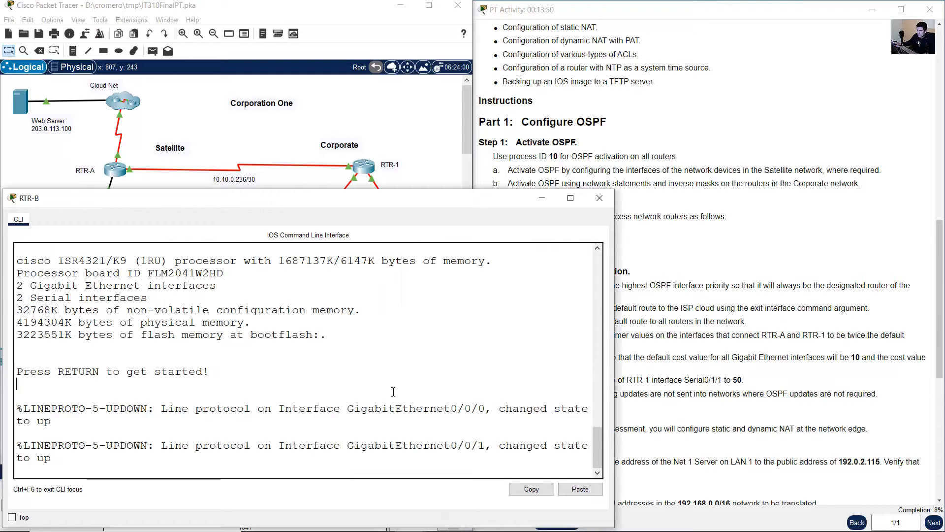
- Enter privileged mode and global configuration mode on RTR-B
key("Return")
type("en")
key("Return")
type("conf ter")
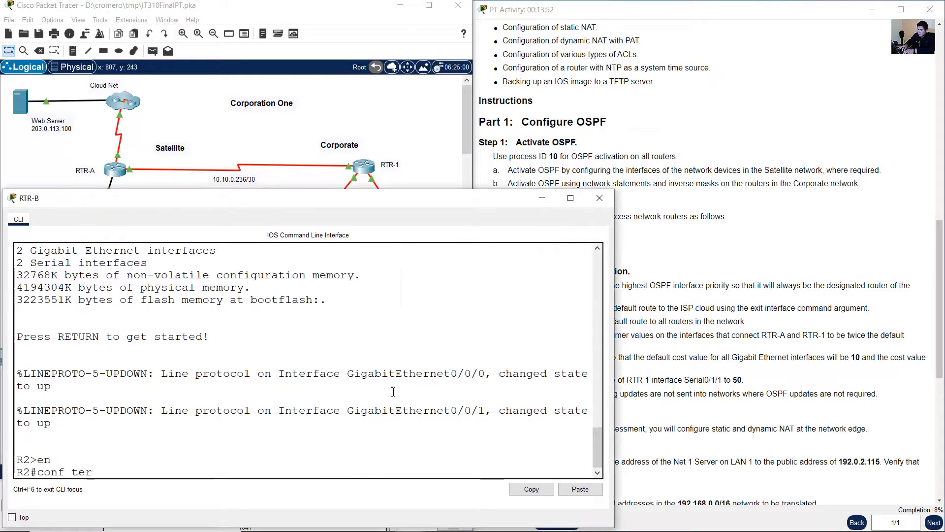
type("m")
key("Return")
- Start OSPF routing process 10 on RTR-B
type("router o")
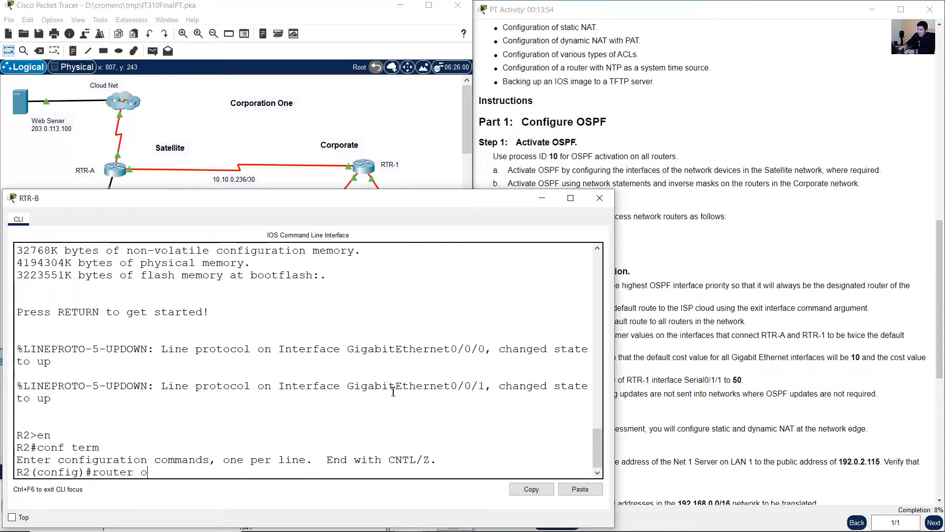
type("spf 10")
key("Return")
- Set RTR-B's OSPF router ID to 8.8.8.8, as listed in the instructions, and exit router configuration mode
type("router)#ro")
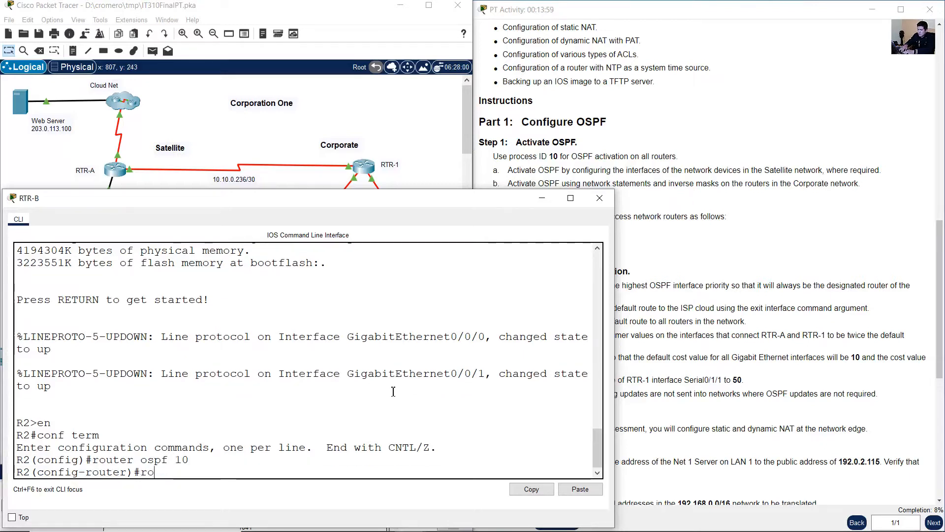
type("er-id")
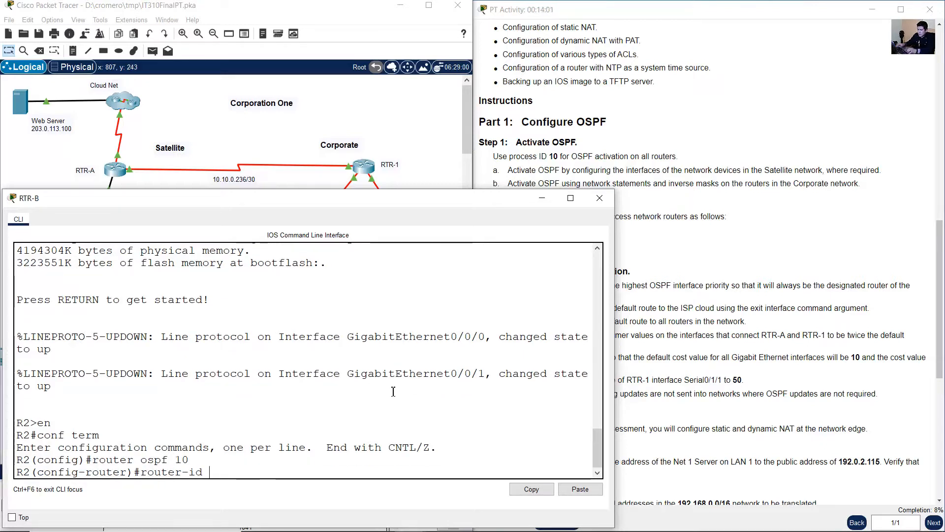
left_click(840, 263)
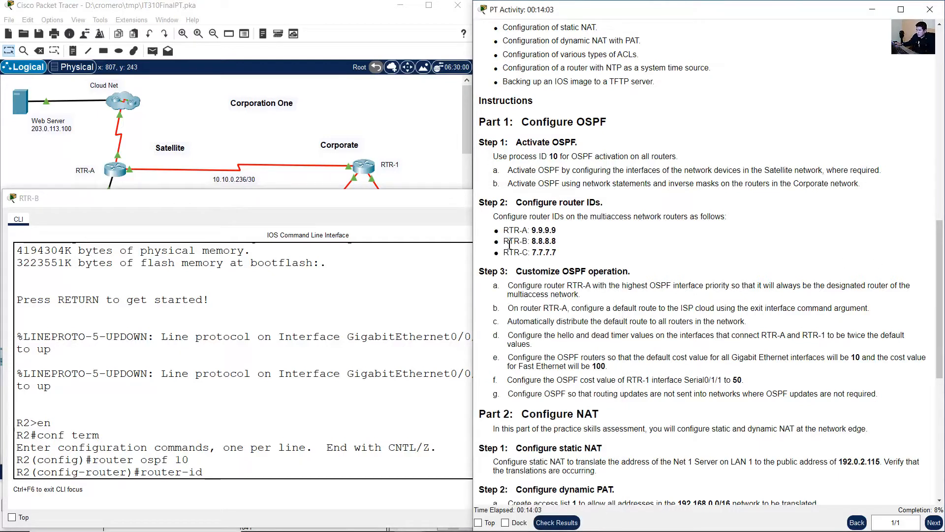
left_click_drag(509, 242, 584, 241)
left_click(314, 454)
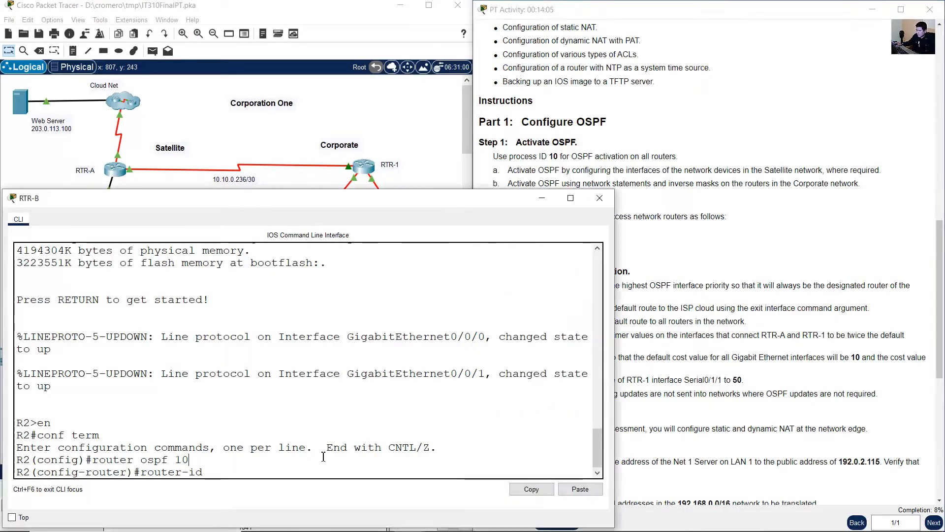
type("8.8.8.8")
key("Return")
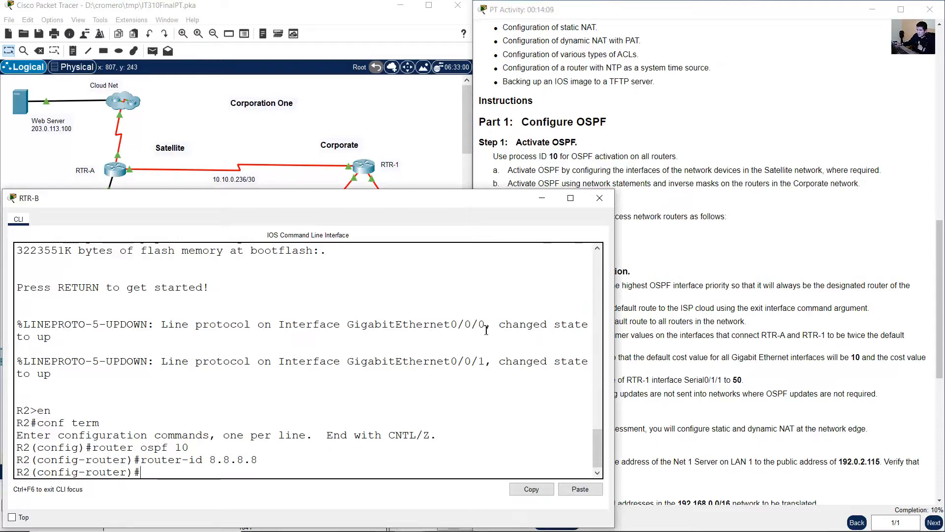
type("exit")
key("Return")
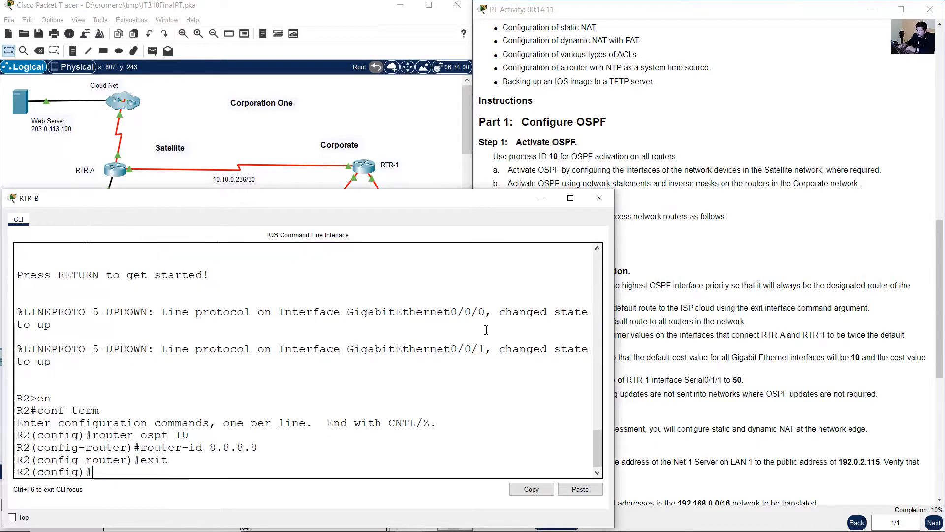
- Display RTR-B's brief IP interface summary and compare its active interfaces with the topology
type("do show ")
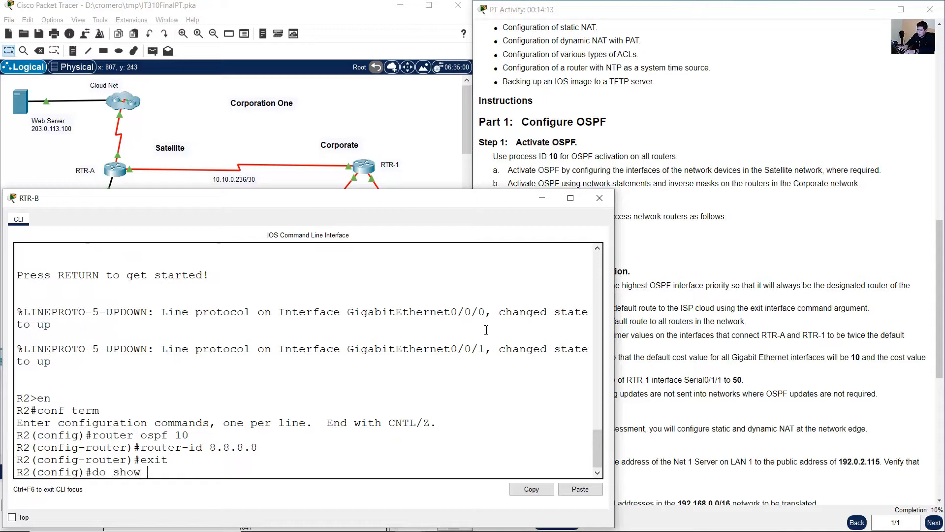
type("ip i")
key("BackSpace")
key("BackSpace")
type("t ")
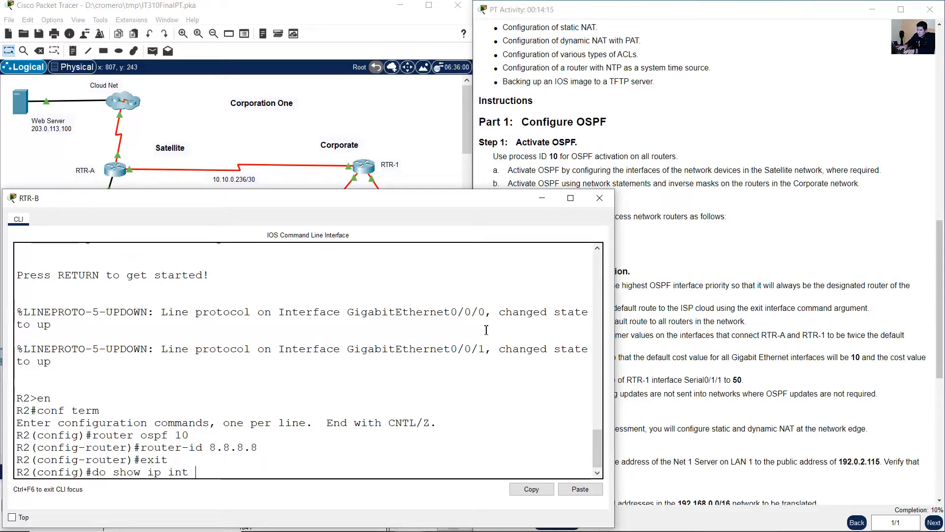
type("brief")
key("Return")
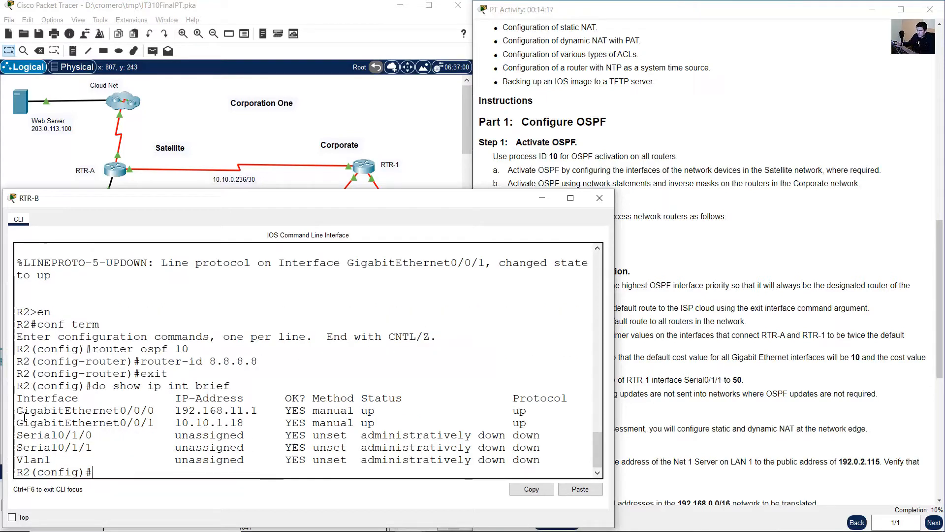
left_click_drag(23, 412, 549, 422)
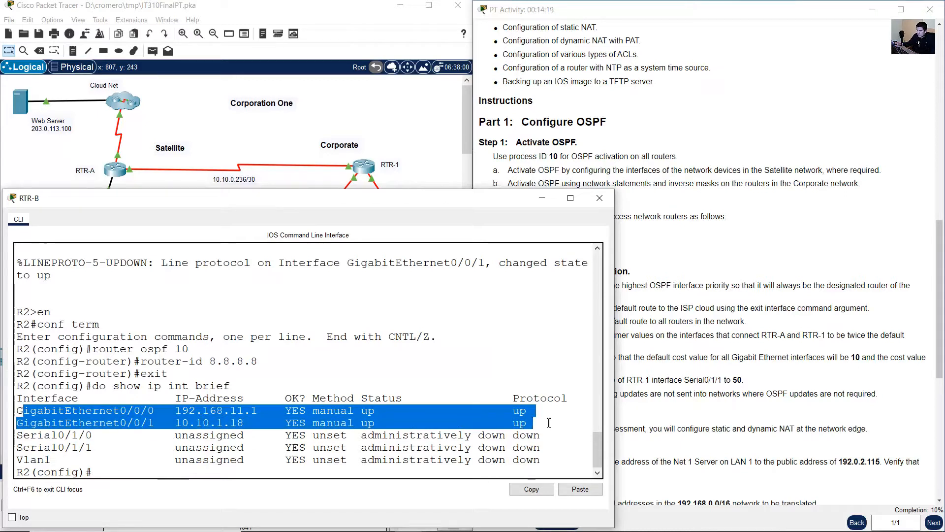
left_click(247, 137)
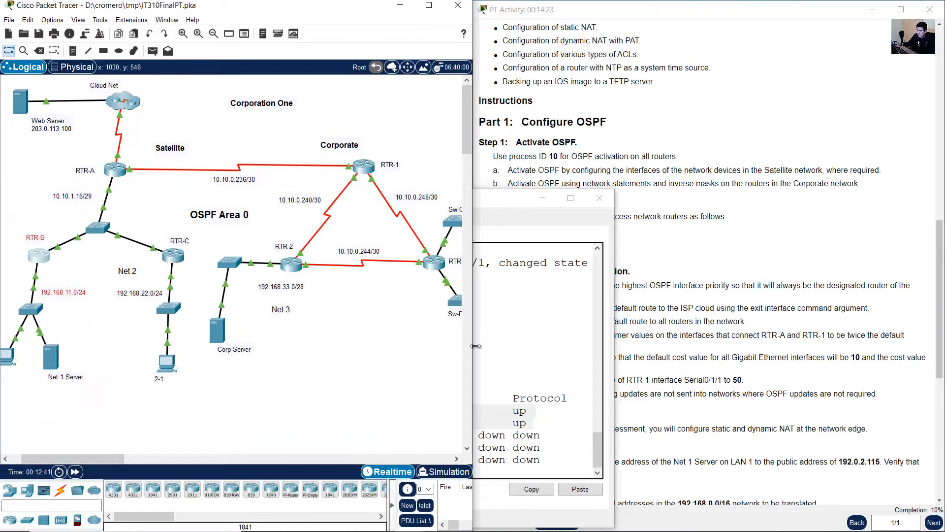
left_click(525, 349)
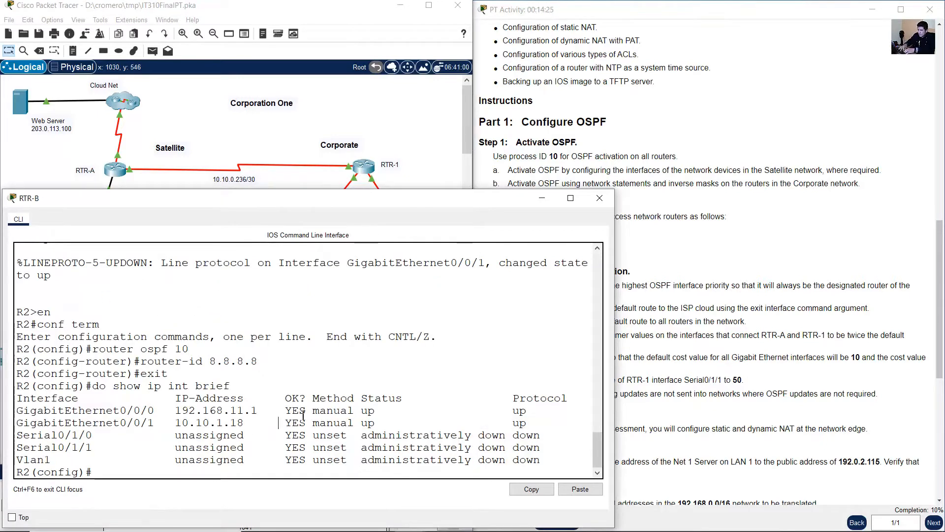
- Enable OSPF process 10 in area 0 on RTR-B's GigabitEthernet0/0/0 interface
type("int g0/0/0")
key("Return")
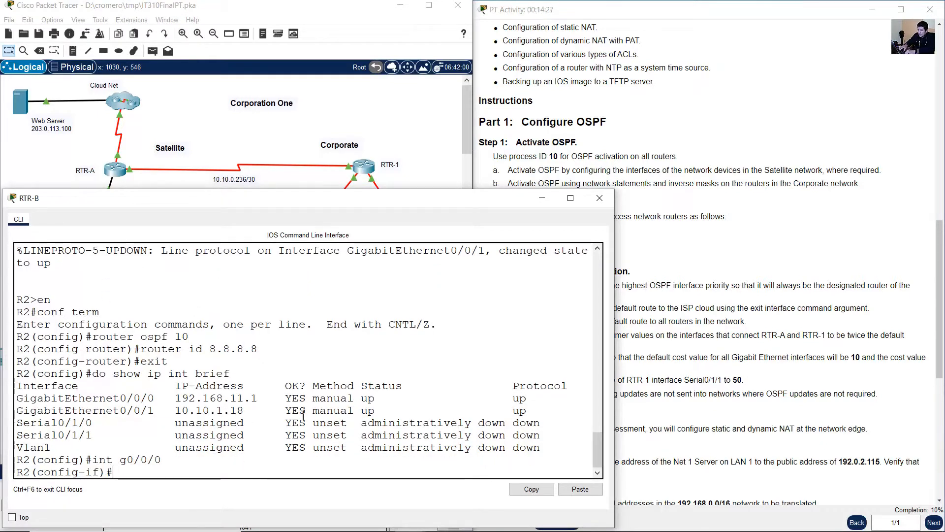
type("ip ospf 10 ar")
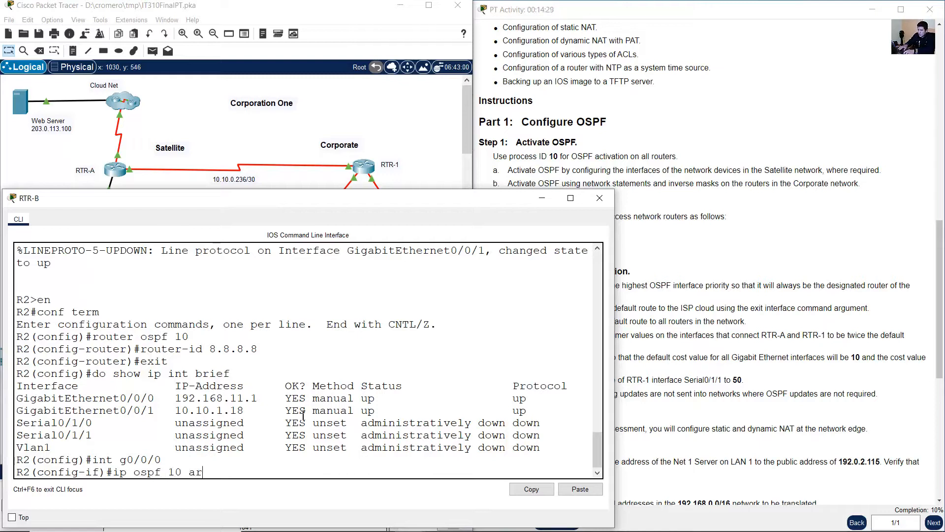
type("ea 0")
key("Return")
- Enable OSPF process 10 in area 0 on RTR-B's GigabitEthernet0/0/1 interface and exit interface configuration mode
type("int g0/0/1")
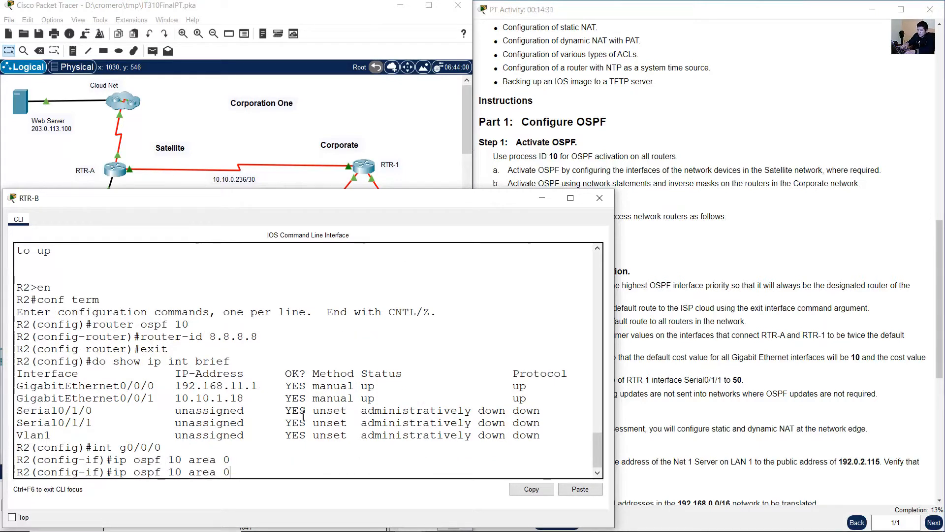
key("Return")
type("ip ospf 10 area 0")
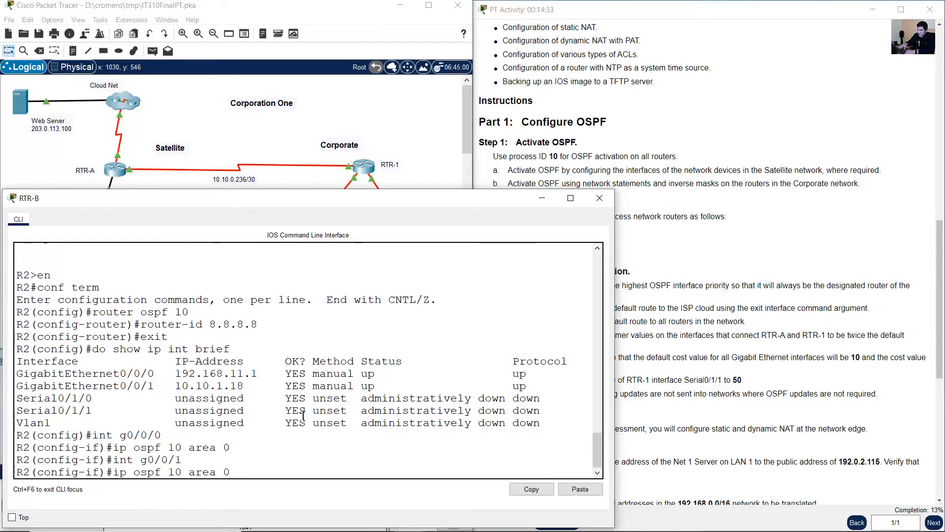
key("Return")
type("exit")
key("Return")
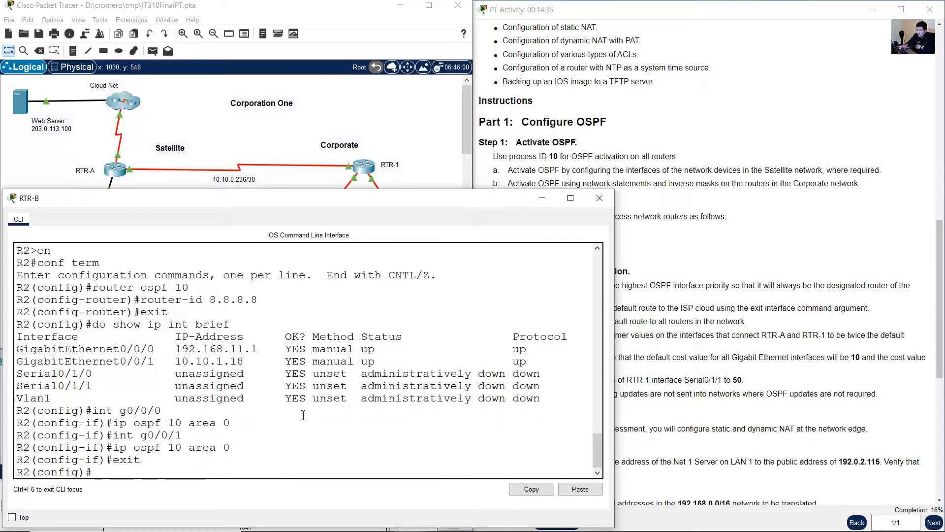
- Review RTR-B's interface OSPF commands and its OSPF adjacency message against RTR-A in the topology
left_click_drag(122, 410, 207, 449)
left_click(189, 470)
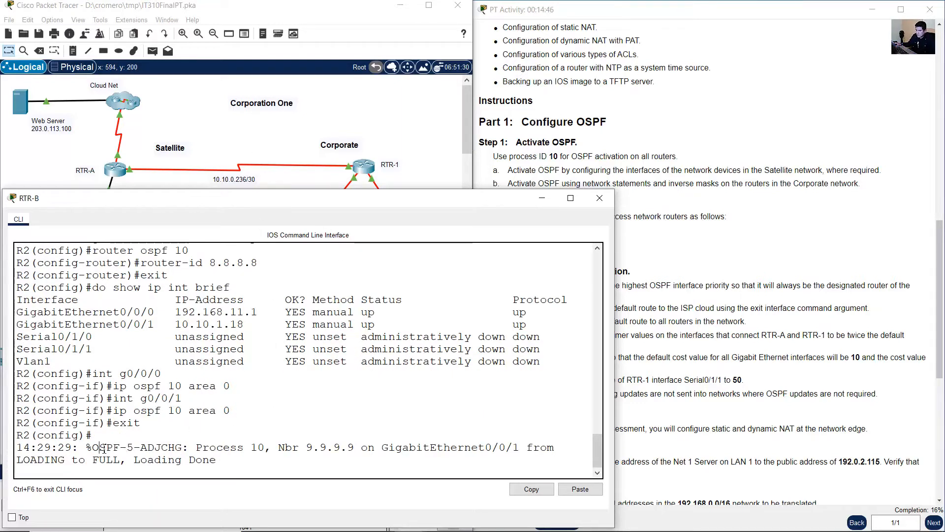
left_click_drag(100, 447, 210, 461)
left_click(179, 170)
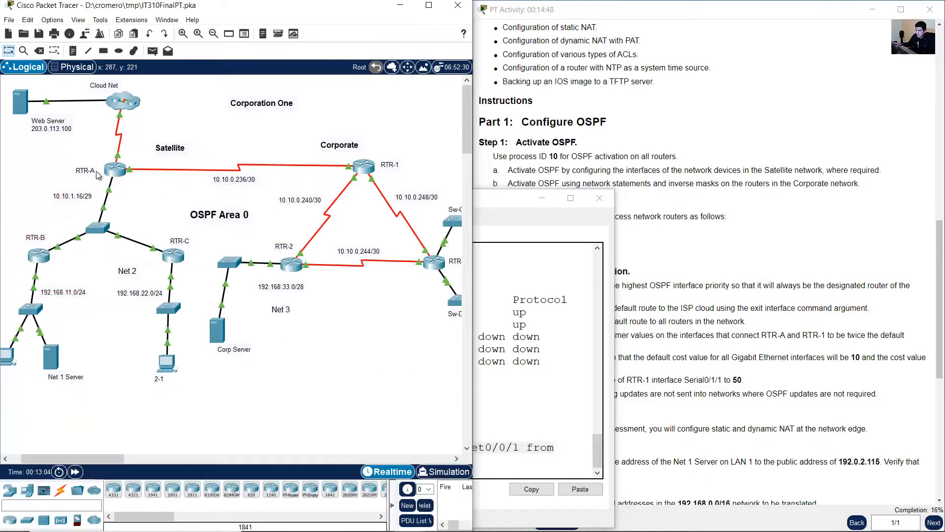
left_click_drag(72, 154, 123, 185)
left_click(502, 357)
left_click_drag(83, 447, 220, 462)
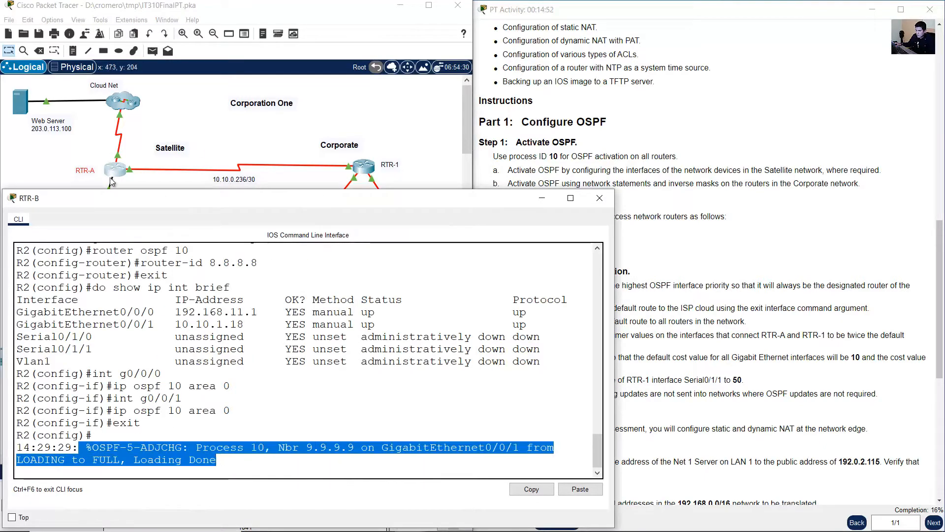
left_click(80, 143)
left_click_drag(92, 151, 113, 176)
left_click(528, 361)
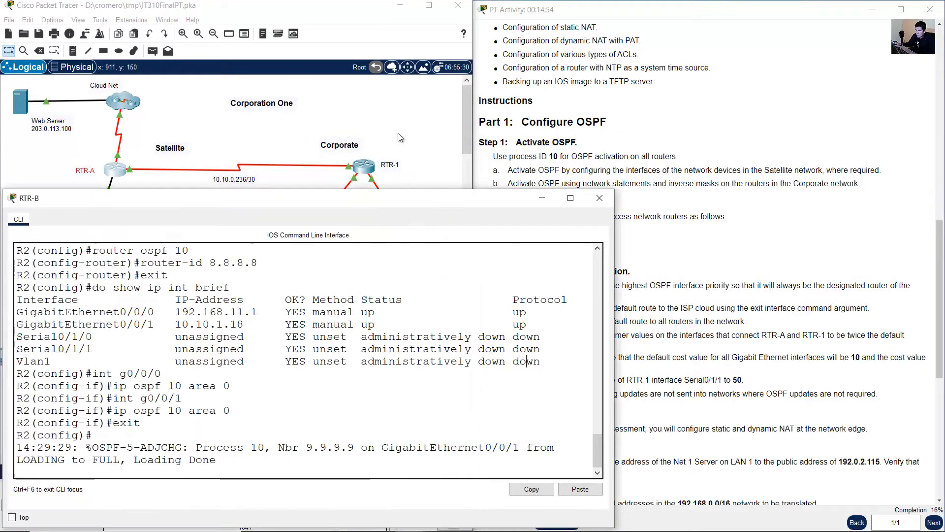
- Open RTR-C's command line from the topology, then reposition and widen its window
left_click(398, 133)
left_click(173, 257)
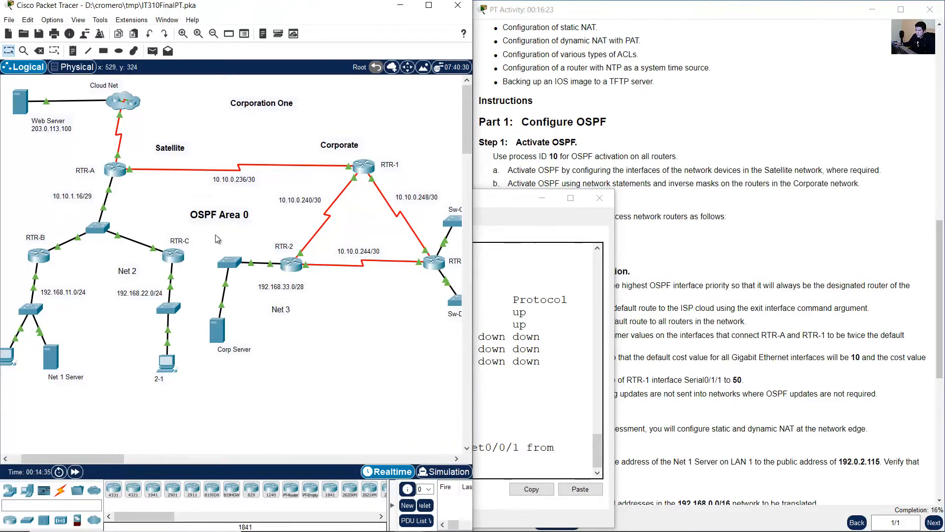
left_click_drag(216, 234, 154, 265)
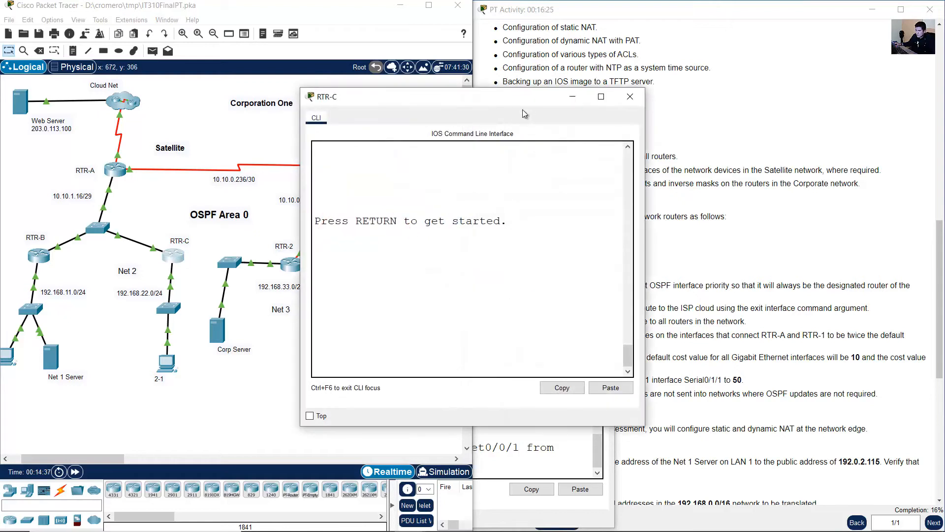
left_click_drag(529, 102, 235, 201)
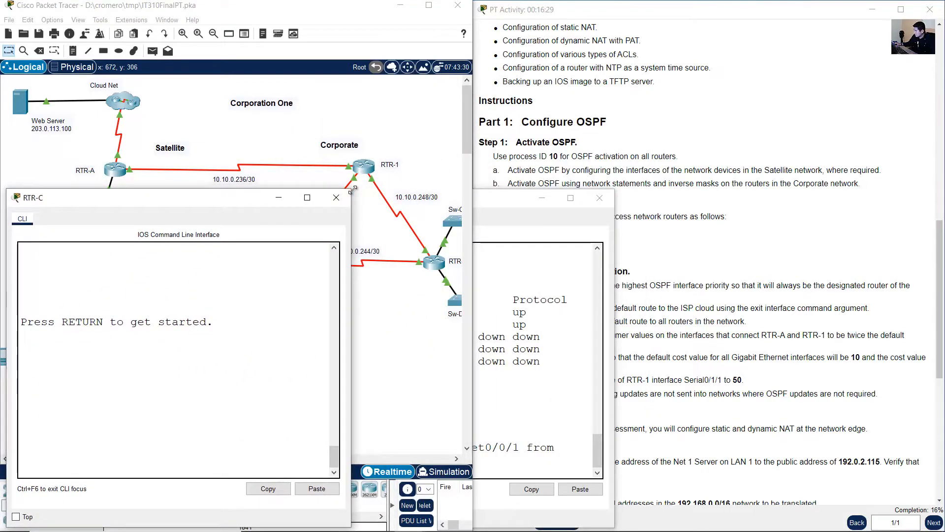
left_click_drag(353, 189, 607, 184)
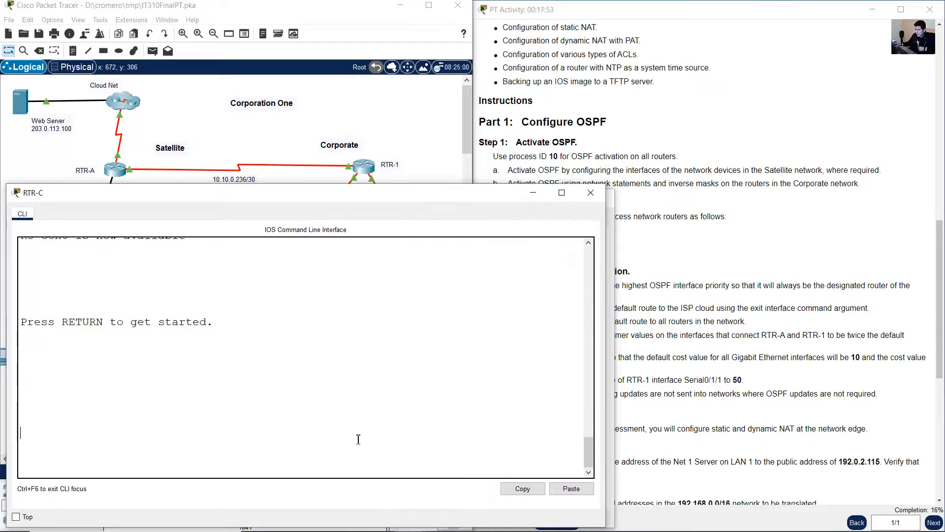
- Enter privileged mode and global configuration mode on RTR-C
key("Return")
type("e")
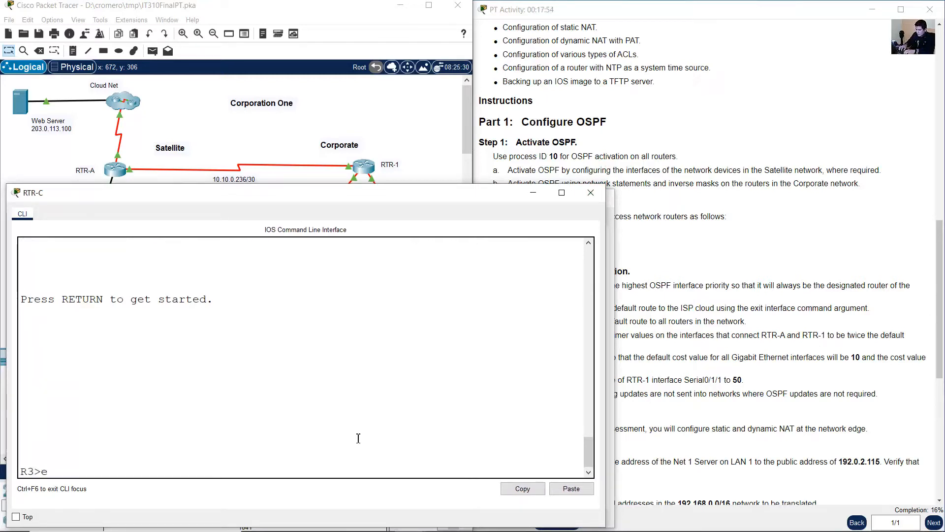
type("n")
key("Return")
type("conf term")
key("Return")
- Start OSPF routing process 10 on RTR-C
type("r")
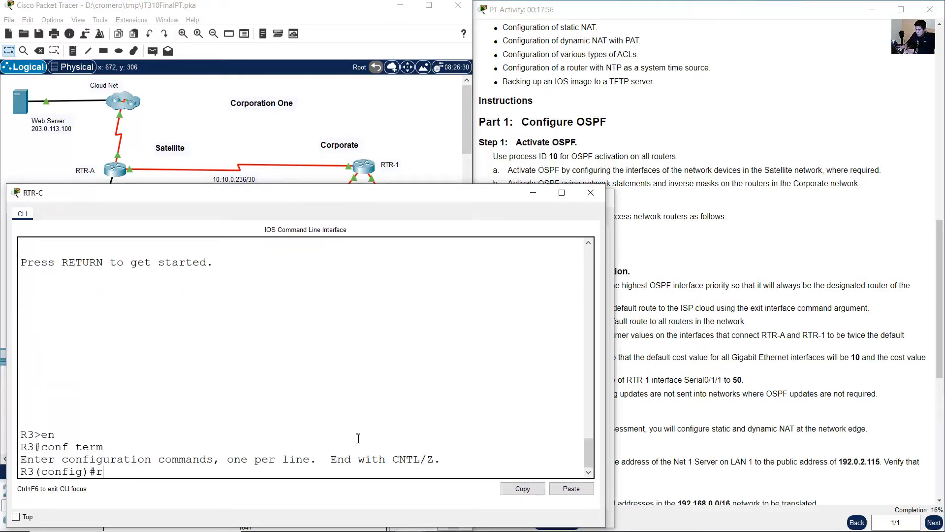
type("outer ospf 1")
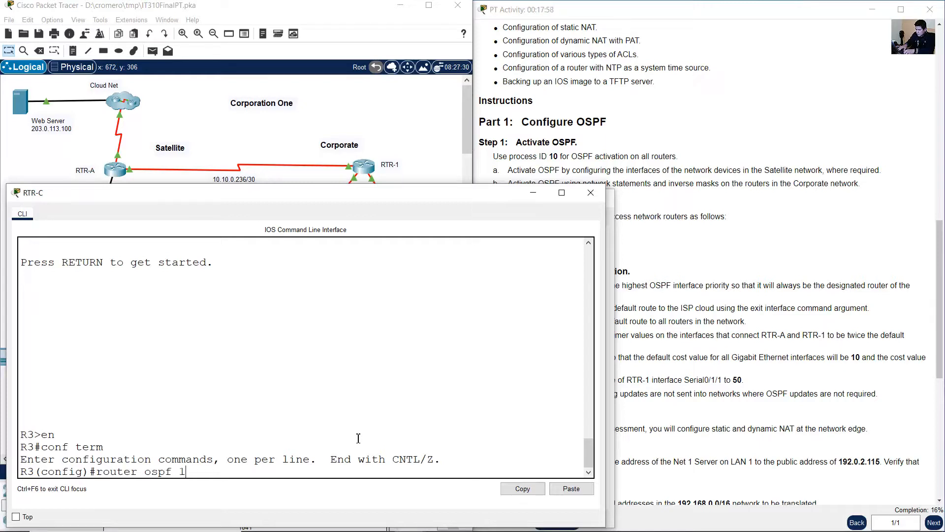
type("0")
key("Return")
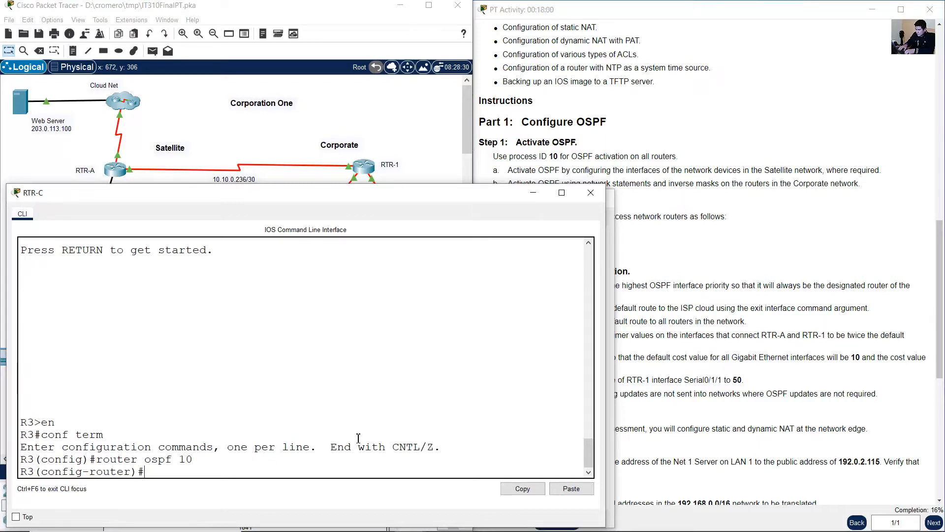
- Set RTR-C's OSPF router ID to 7.7.7.7, as listed in the instructions, and exit router configuration mode
type("router-id")
left_click(758, 220)
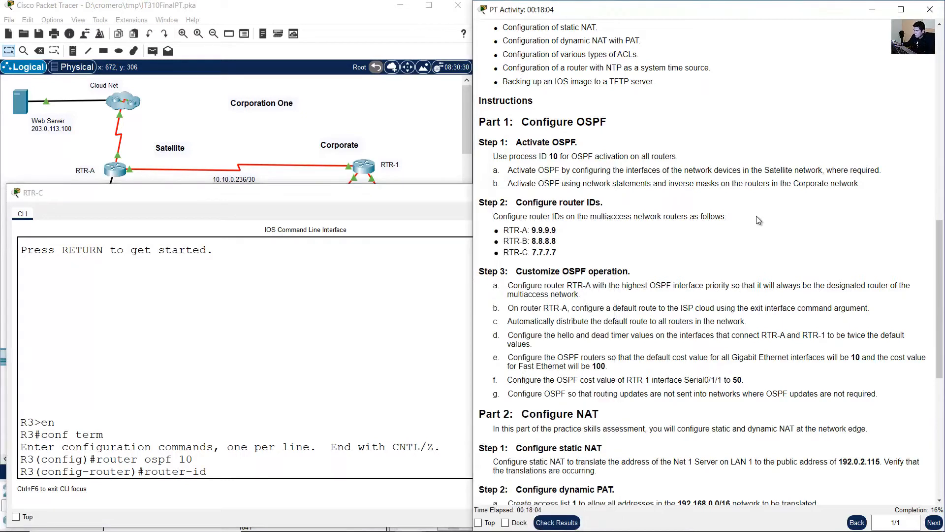
type("-id")
left_click_drag(532, 253, 557, 253)
left_click(357, 457)
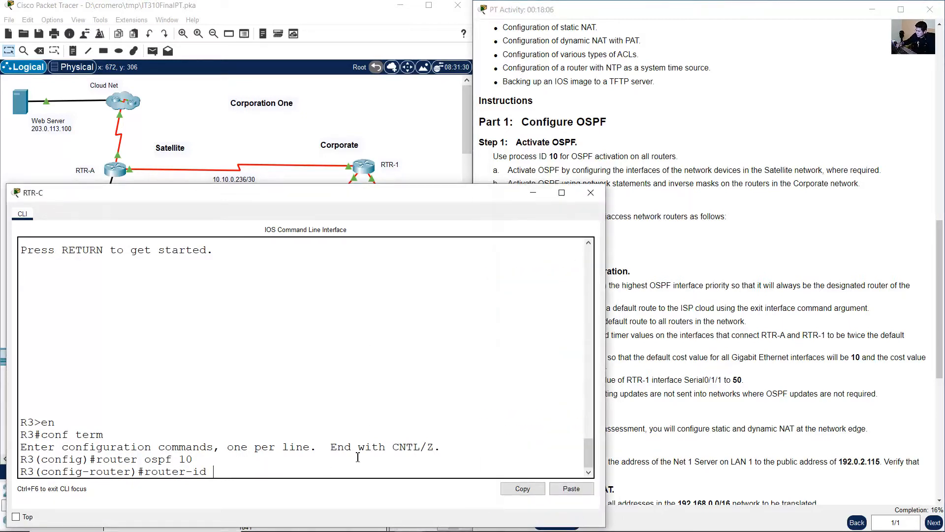
type("7.7")
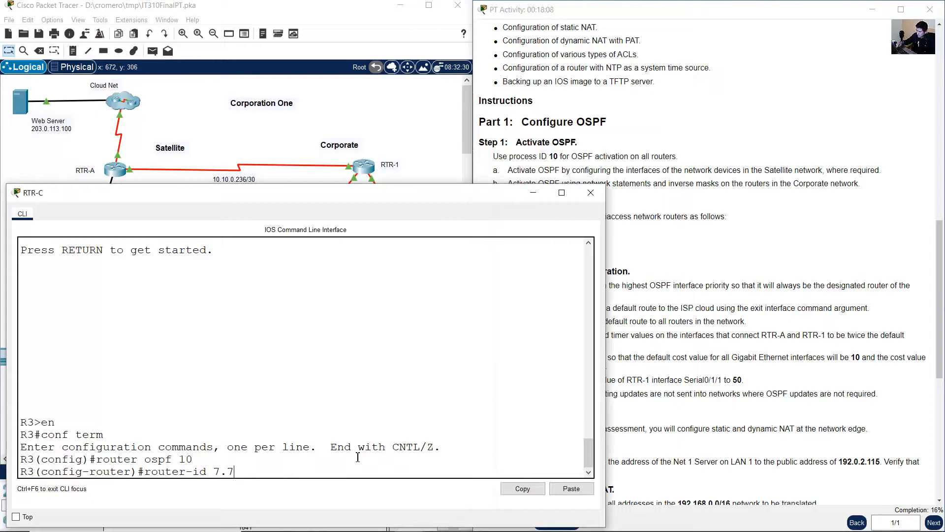
type("7..7.7")
key("Return")
type("er)#e")
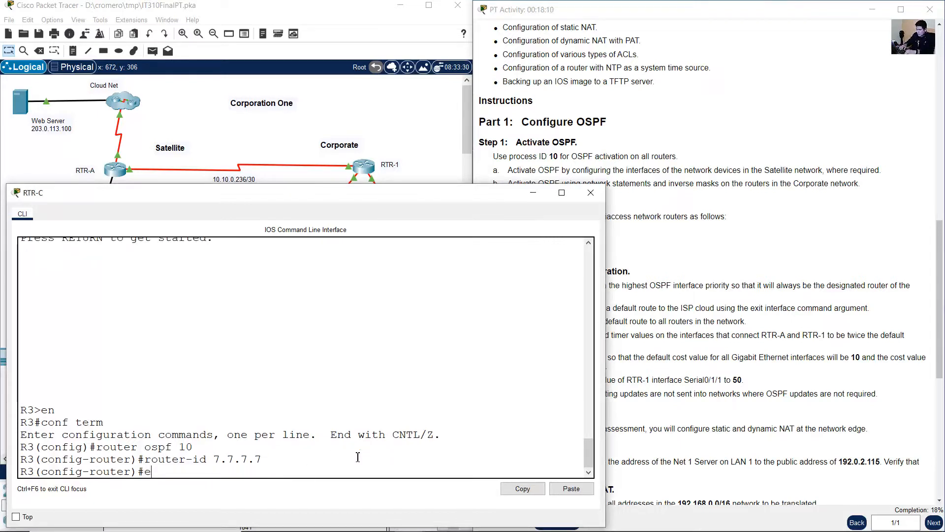
type("xit")
key("Return")
- Show RTR-C's IP interface summary from configuration mode and check which interfaces are in use against the topology
type("do s")
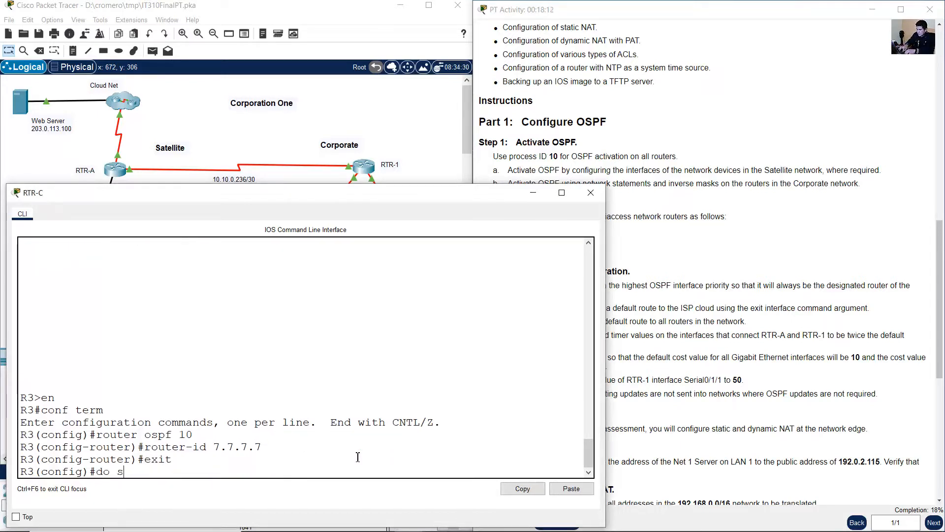
type("hpw")
type(" ip i")
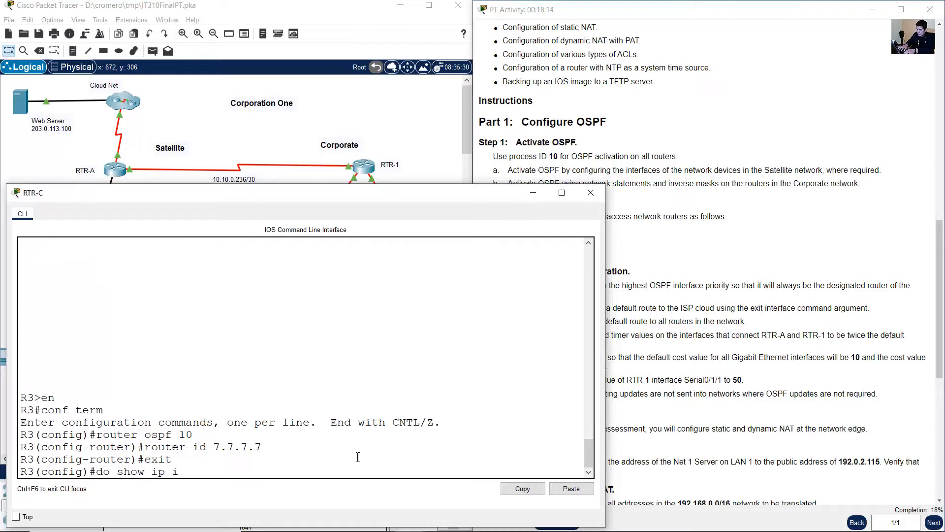
type("nt brief")
key("Return")
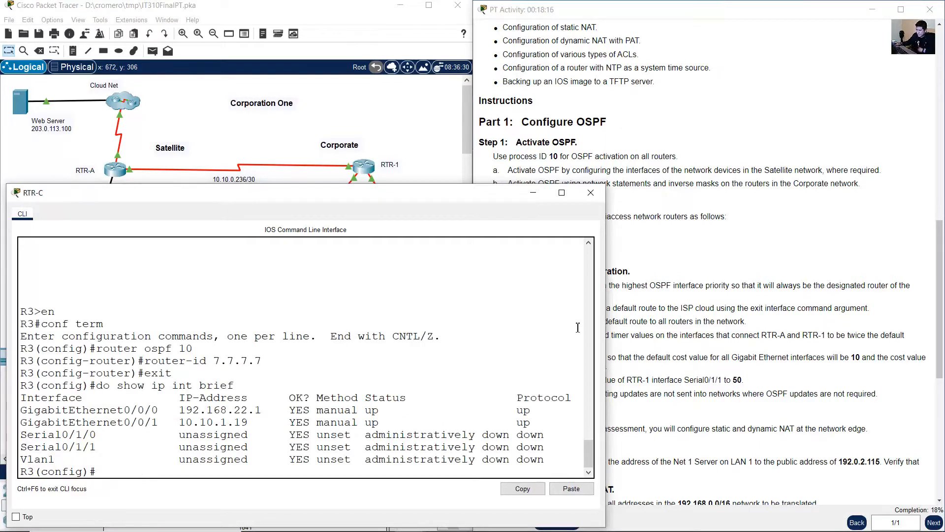
left_click_drag(19, 407, 527, 423)
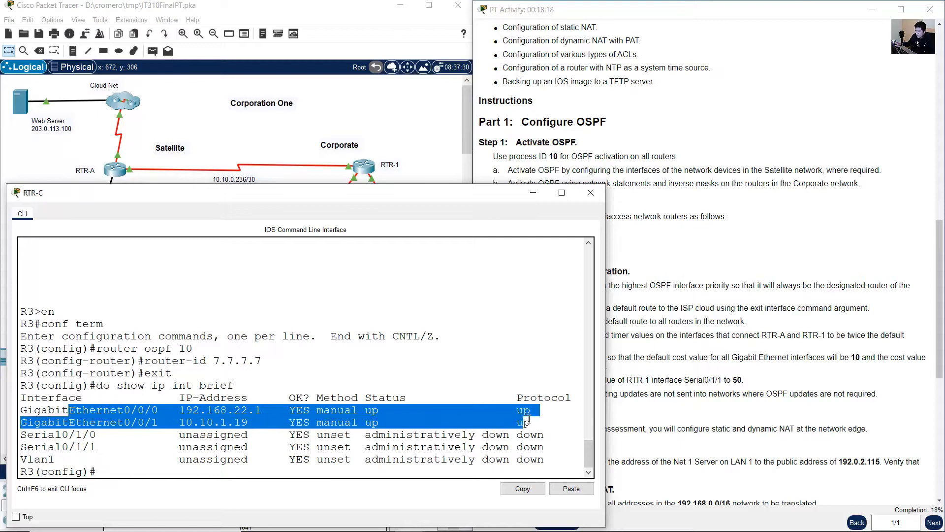
left_click(279, 139)
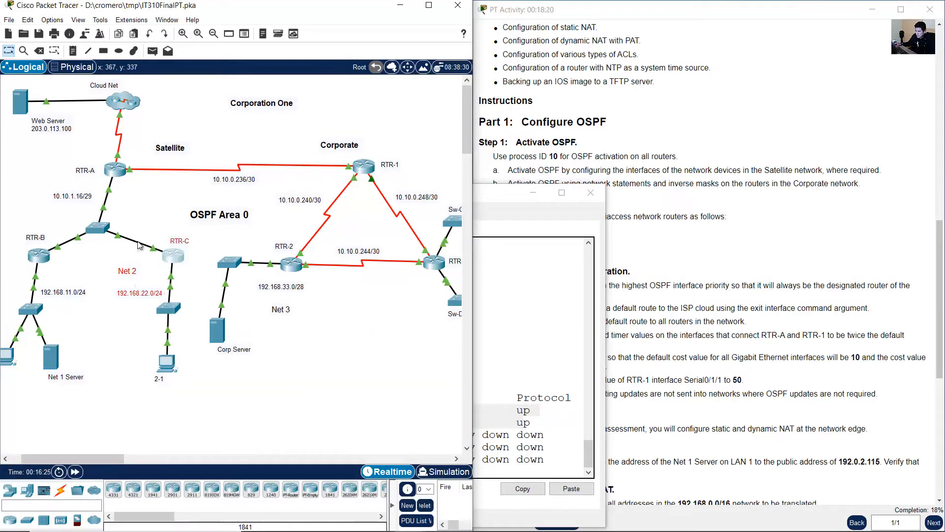
- Enable OSPF process 10 in area 0 on RTR-C's interface g0/0/0
left_click(174, 255)
type("int g0")
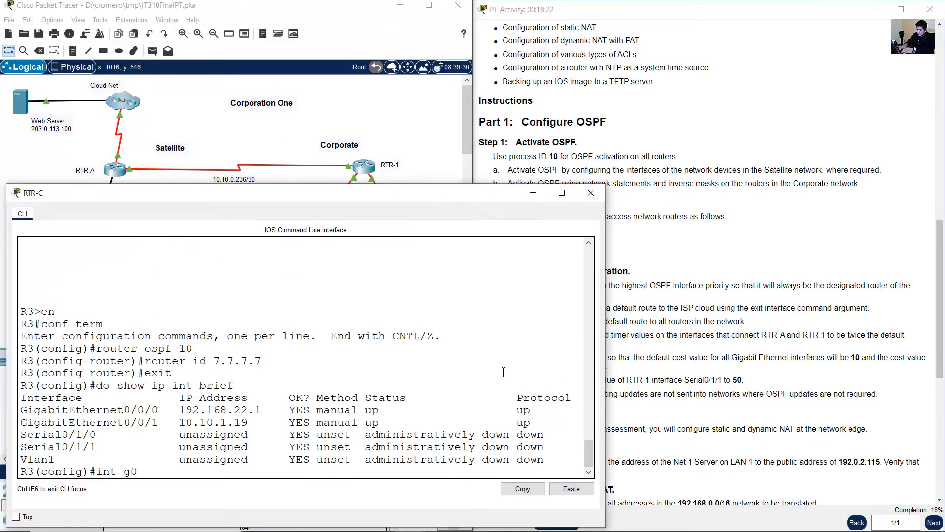
type("/0/0")
key("Return")
type("ip o")
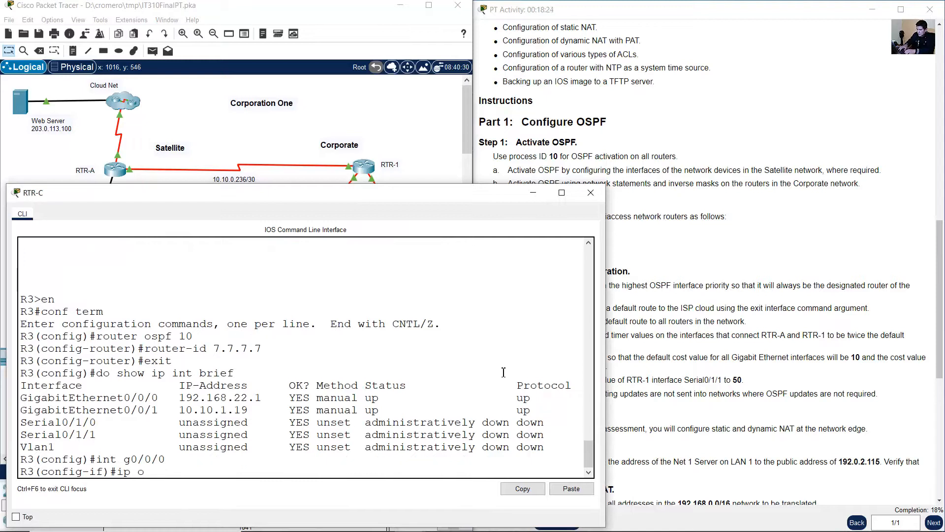
type("spf 10 area 0")
key("Return")
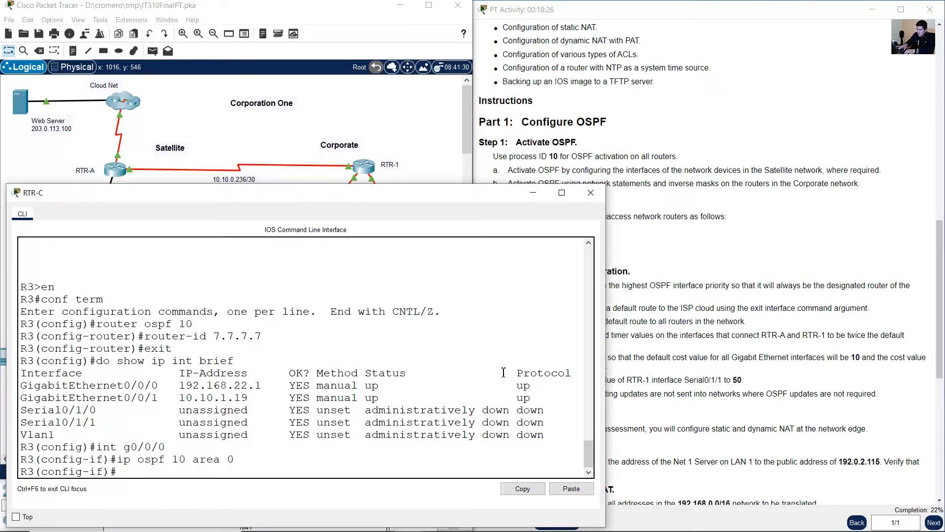
- Enable OSPF process 10 in area 0 on RTR-C's interface g0/0/1, then leave interface configuration and close the router window
type("int g0/0/1")
key("Return")
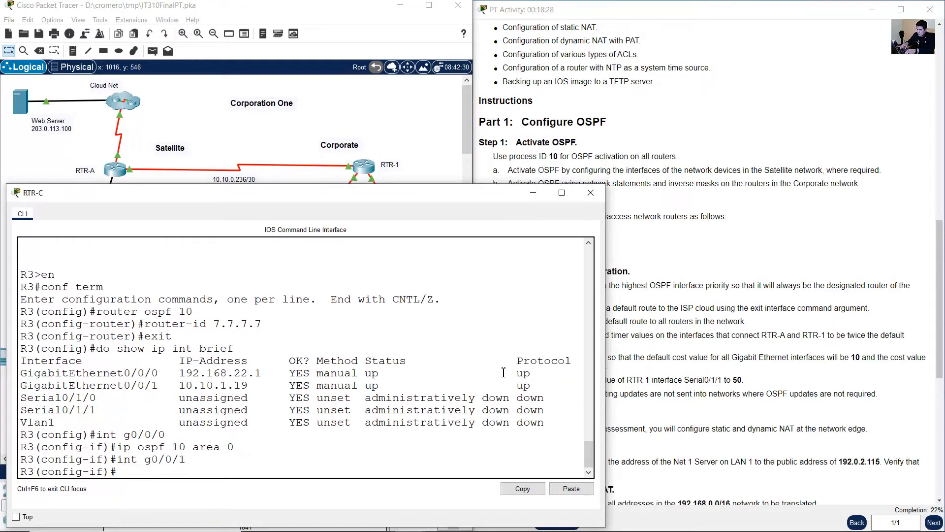
key("Up")
key("Up")
key("Return")
type("exit")
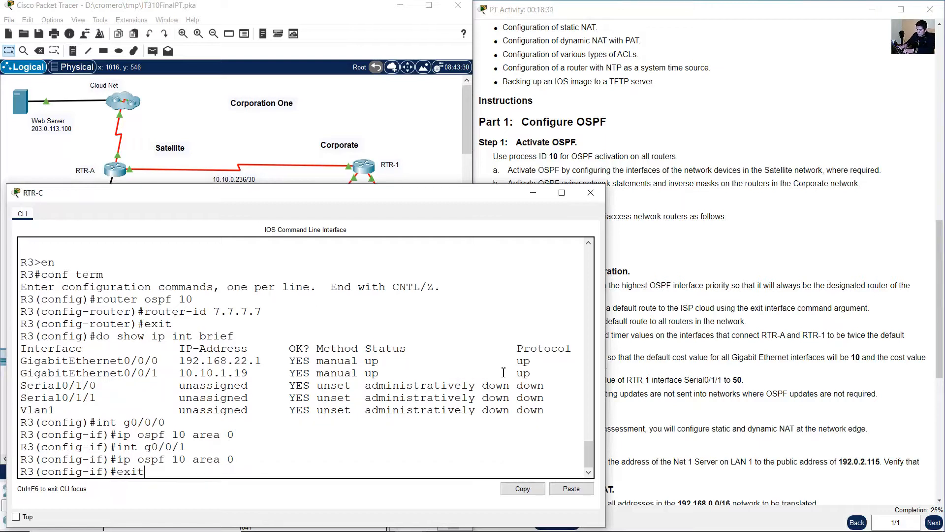
key("Return")
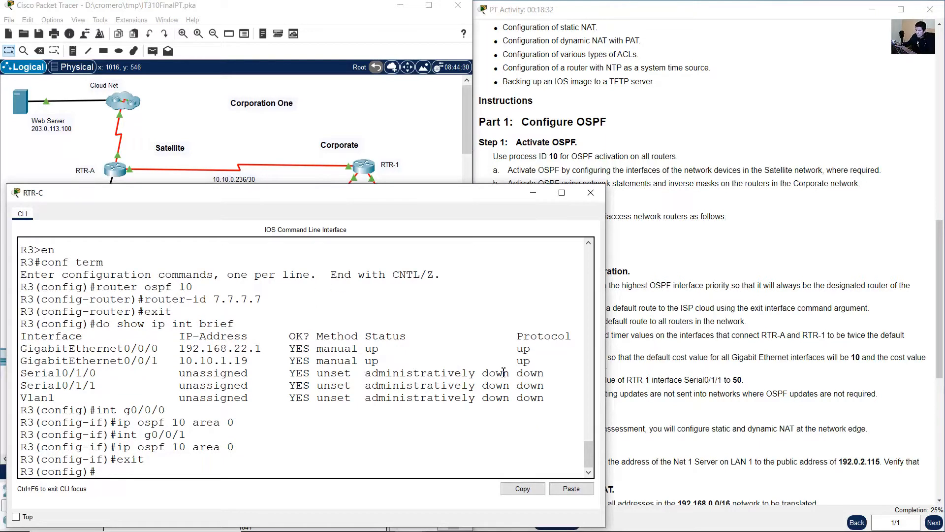
left_click(590, 193)
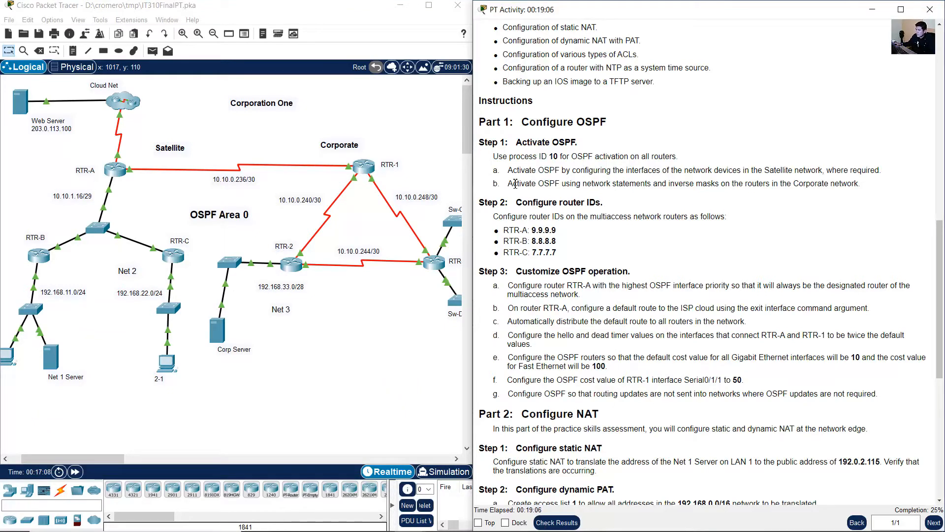
- Review the instruction on activating OSPF with network statements and inverse masks, and locate the Corporate network routers in the topology
left_click_drag(515, 184, 865, 187)
left_click(440, 125)
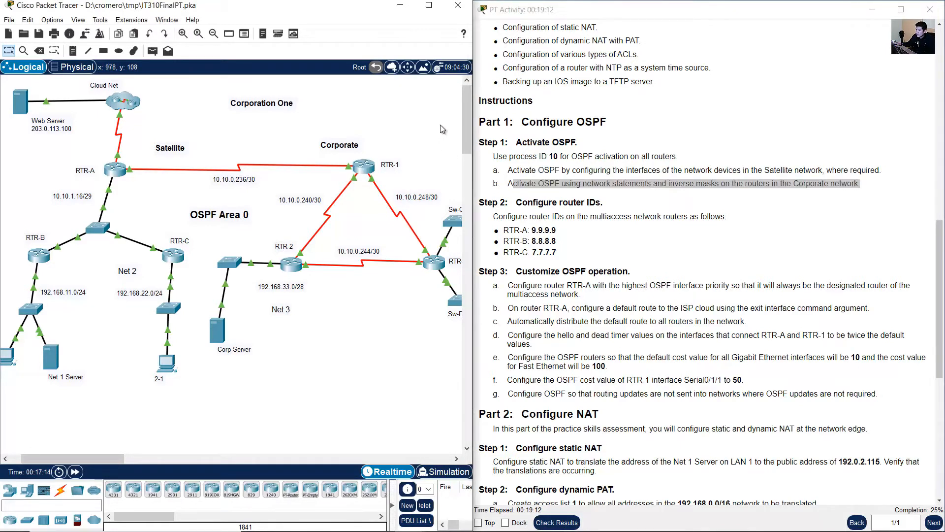
left_click_drag(453, 124, 279, 311)
left_click_drag(113, 460, 120, 462)
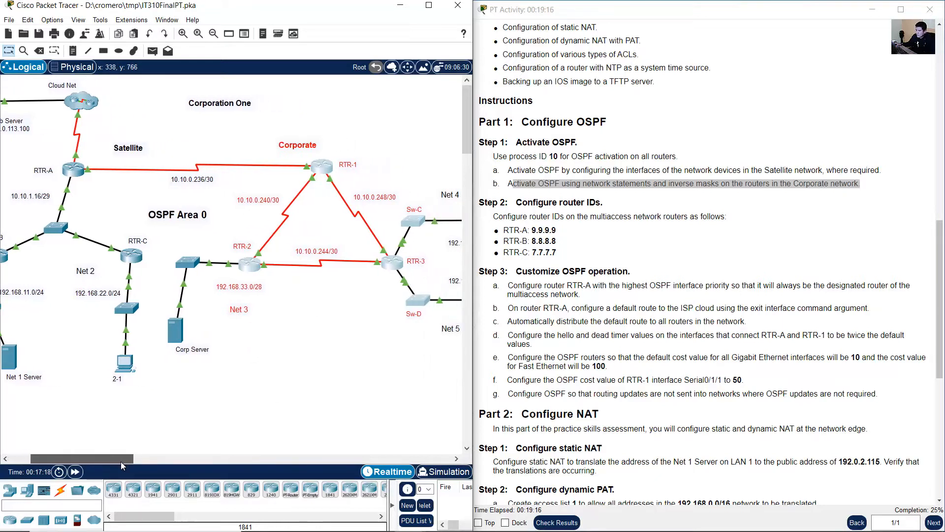
left_click_drag(414, 138, 225, 314)
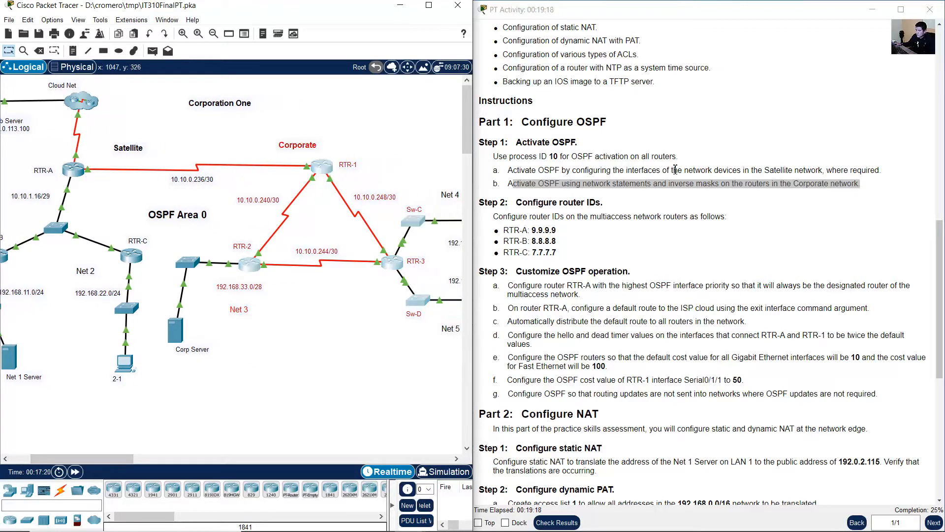
left_click(609, 183)
left_click_drag(610, 183, 726, 183)
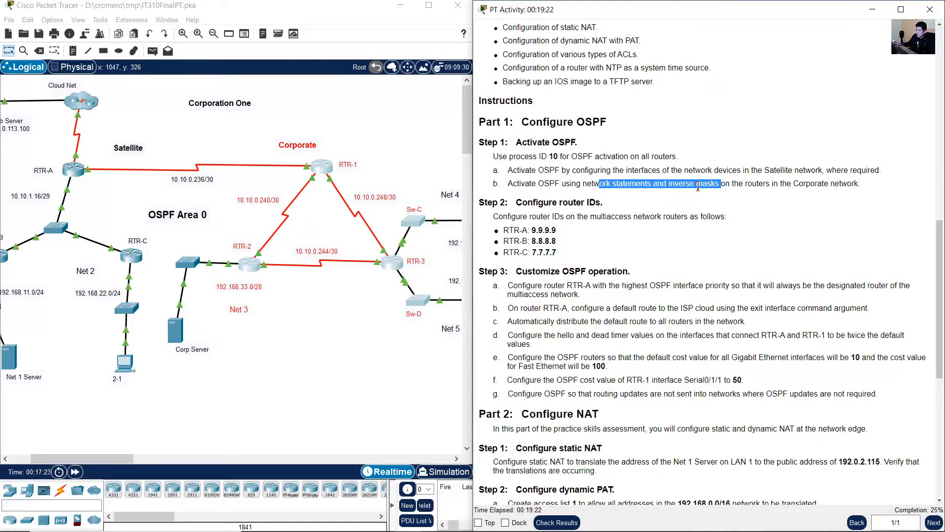
left_click(385, 150)
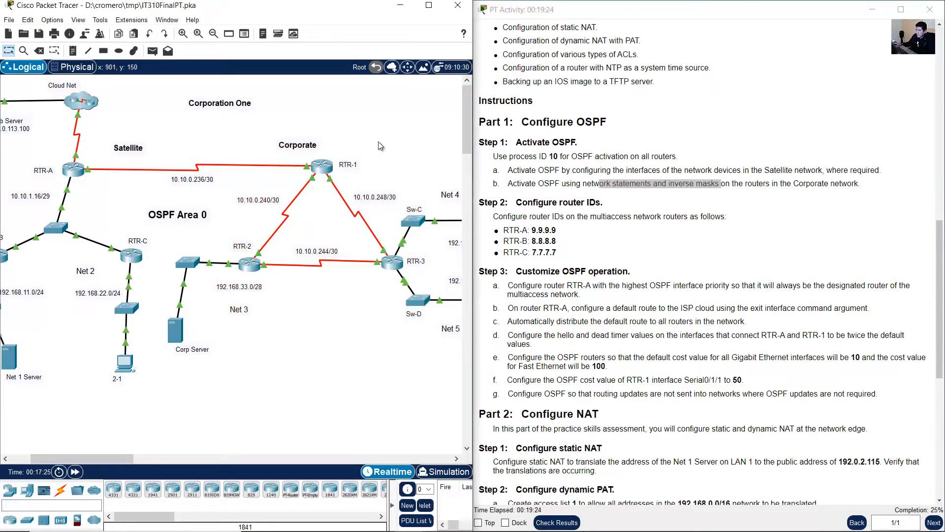
left_click_drag(360, 126, 308, 191)
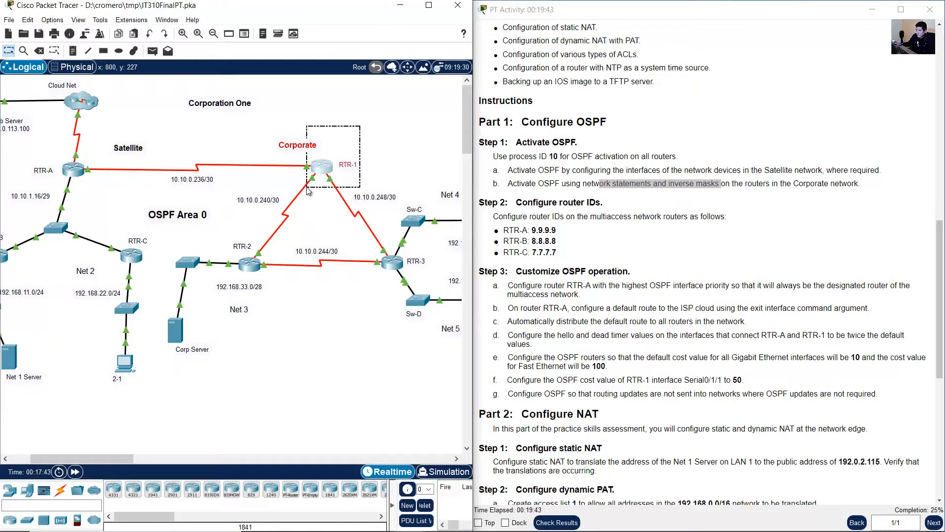
- Open RTR-1's command line from the topology, then reposition and widen its window
left_click(322, 166)
left_click_drag(380, 94, 88, 209)
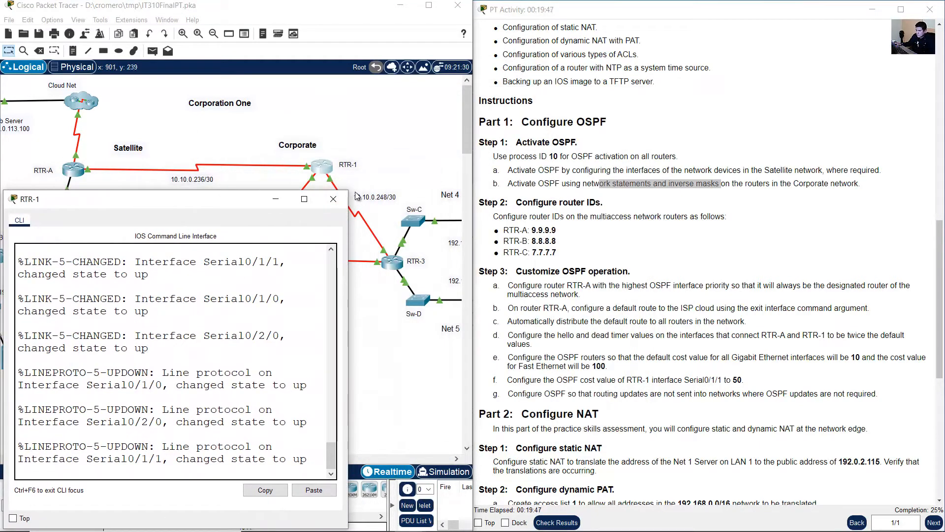
left_click_drag(348, 195, 570, 214)
left_click(480, 295)
- Enter privileged mode and global configuration mode on RTR-1
key("Return")
type("e")
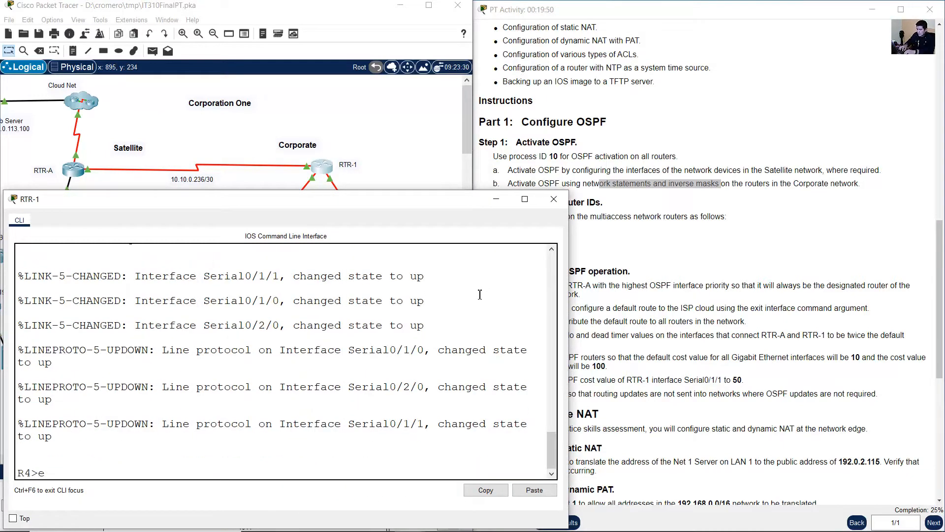
type("n")
key("Return")
type("conf term")
key("Return")
- Start OSPF routing process 10 on RTR-1, checking the process ID against the instructions
type("r")
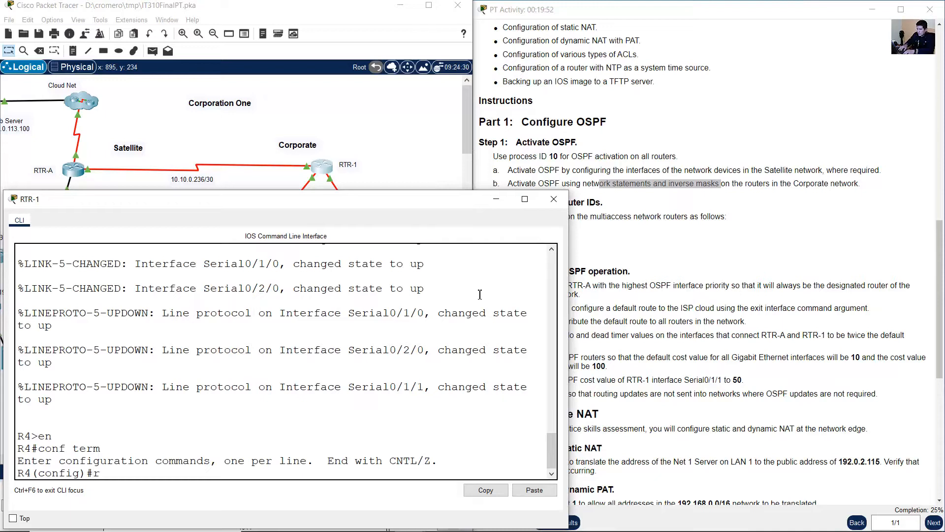
type("outer ospf 10")
left_click(529, 157)
left_click_drag(529, 157, 683, 155)
left_click(378, 410)
key("Return")
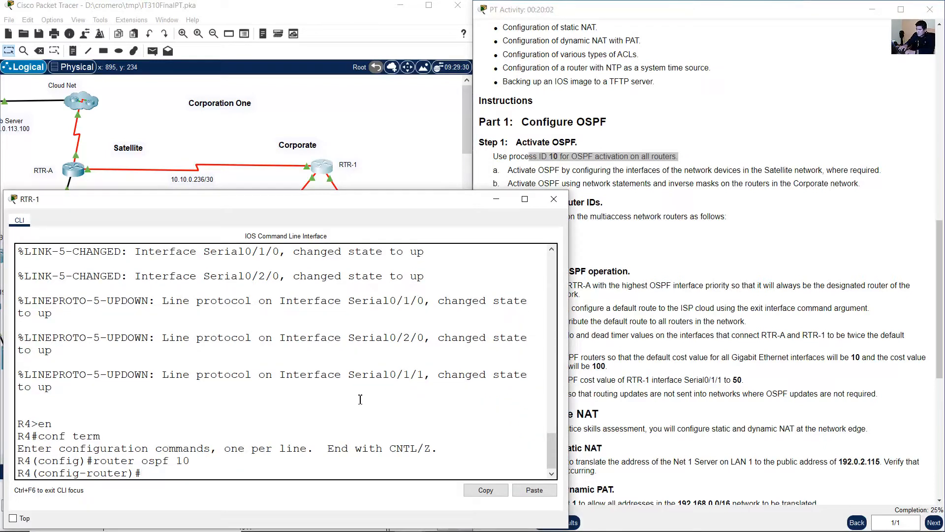
- List RTR-1's directly connected routes from within router configuration mode
type("do")
key("BackSpace")
type("do show ip route connec")
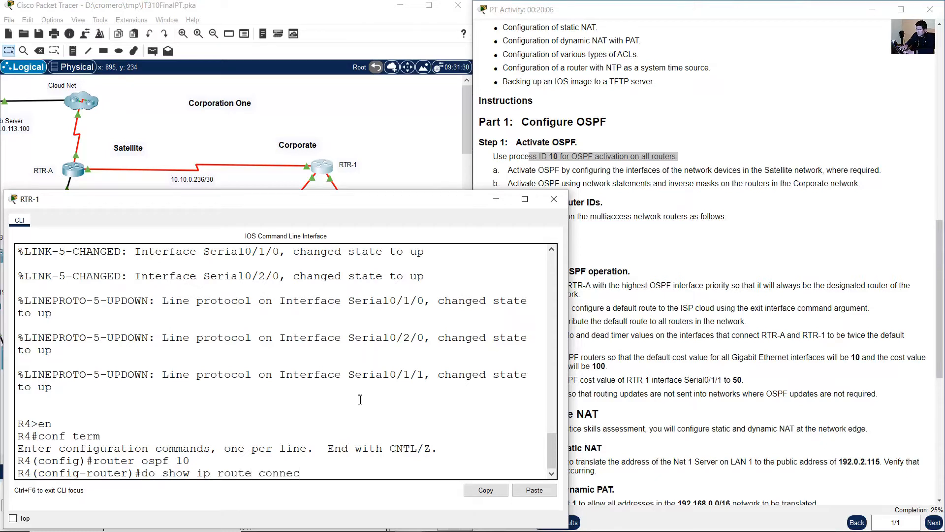
type("tes")
key("BackSpace")
type("d")
key("Return")
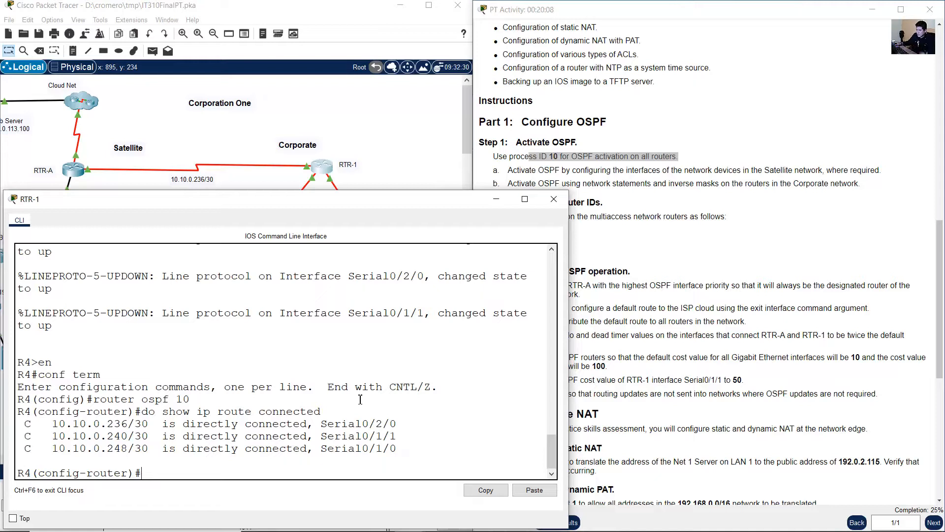
- Compare the listed connected networks with RTR-1's links in the topology, then return to its command line
left_click_drag(18, 420, 335, 464)
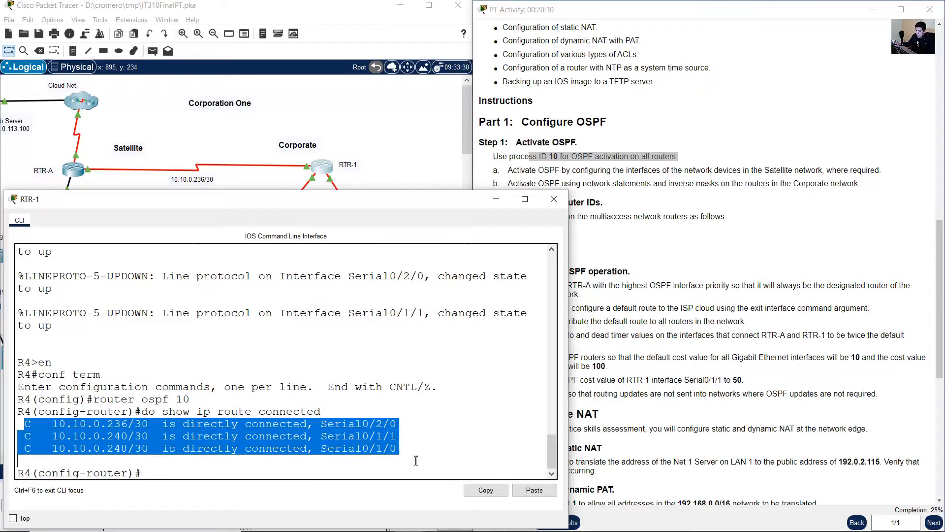
left_click(374, 455)
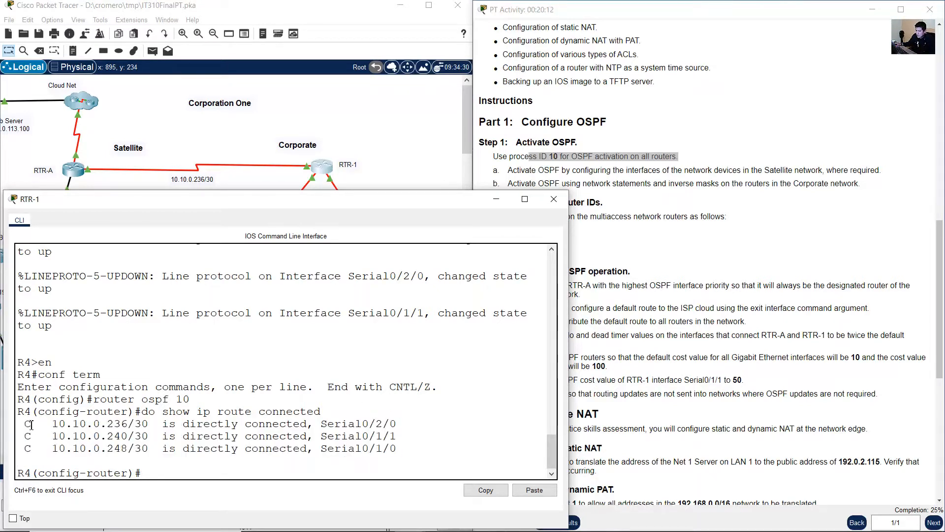
left_click_drag(25, 423, 411, 448)
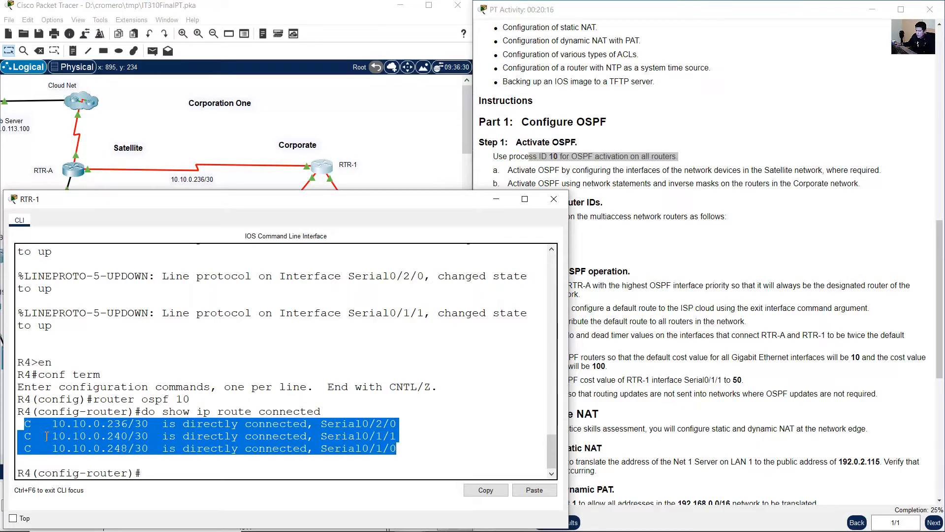
left_click(297, 156)
left_click_drag(390, 120, 285, 188)
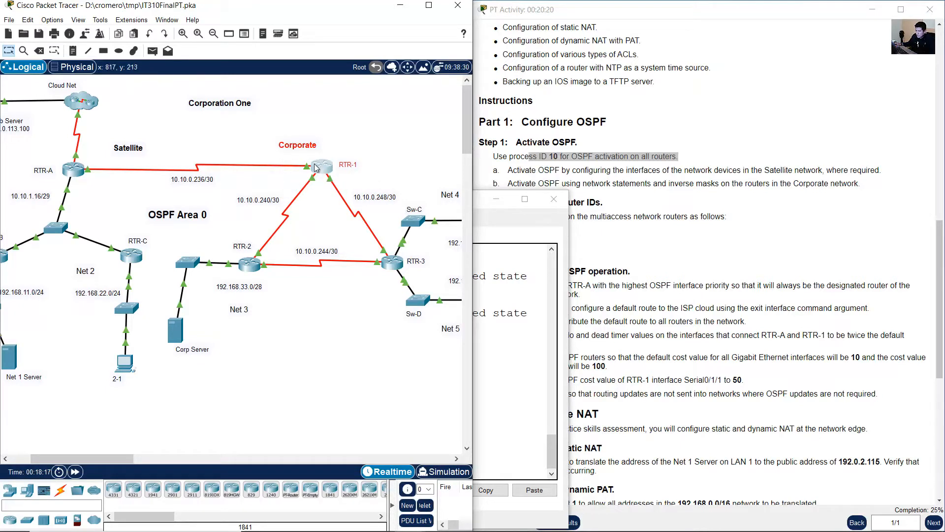
left_click(360, 124)
left_click(493, 376)
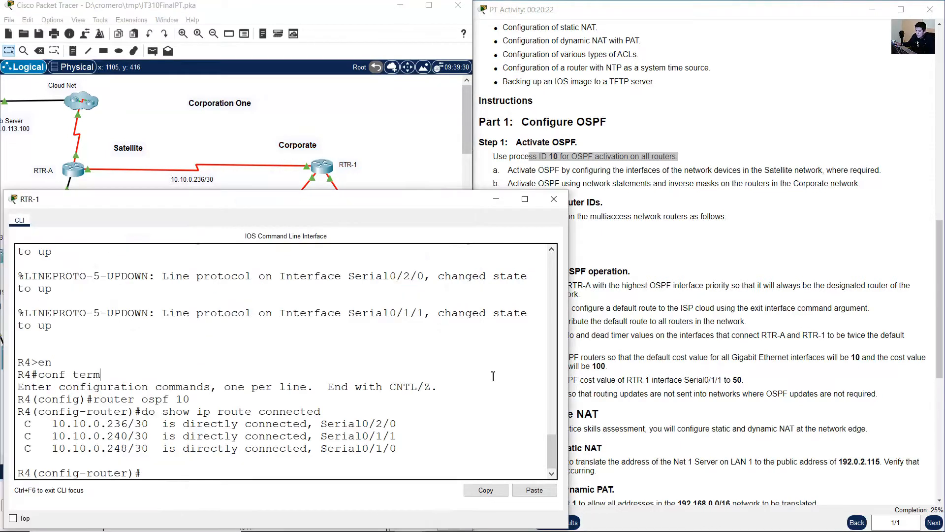
- Advertise network 10.10.0.236 with wildcard mask 0.0.0.3 in OSPF area 0 on RTR-1, checking the area number in the topology
type("net")
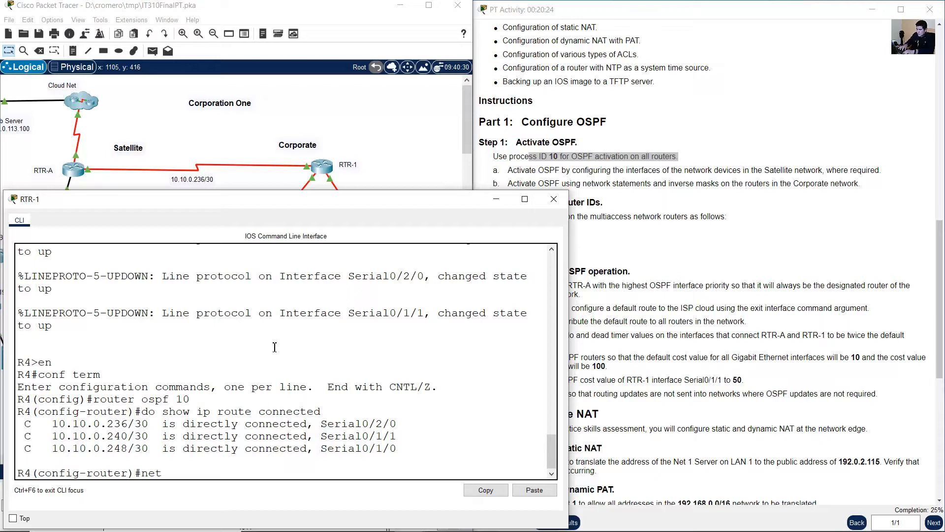
type("work 10.10.0.236 0")
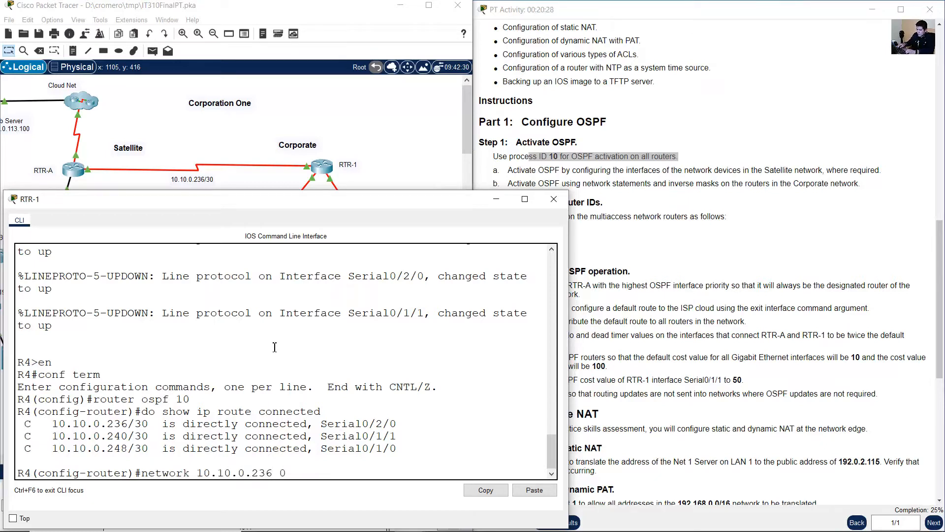
type(".0.0.3")
left_click_drag(128, 423, 142, 423)
double_click(288, 473)
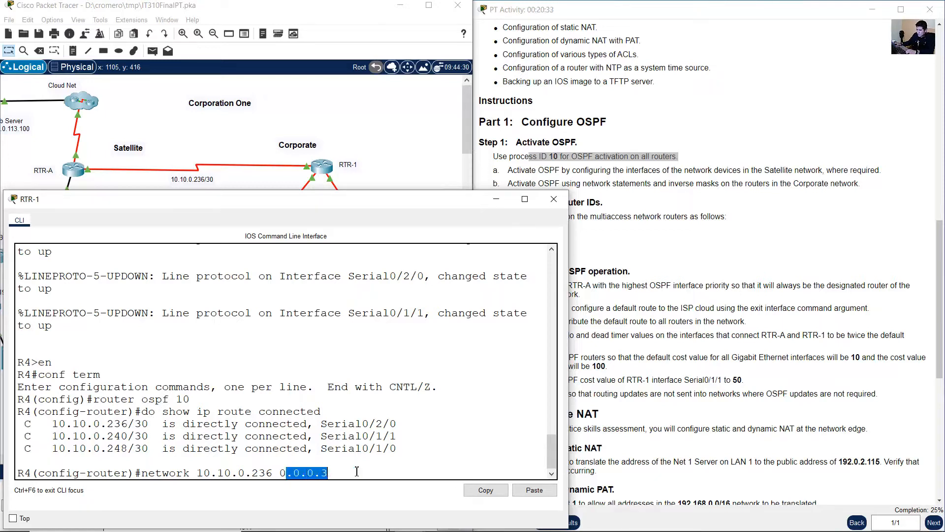
type("area 0")
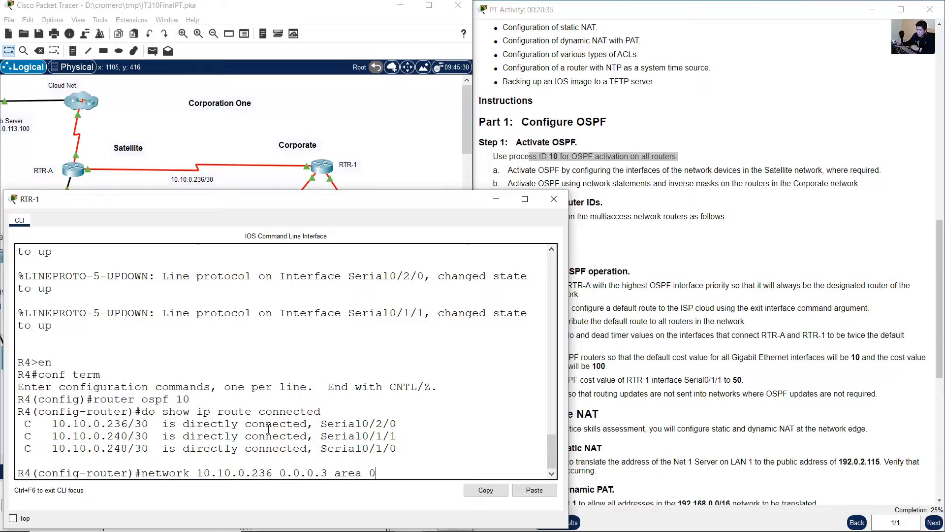
left_click(358, 129)
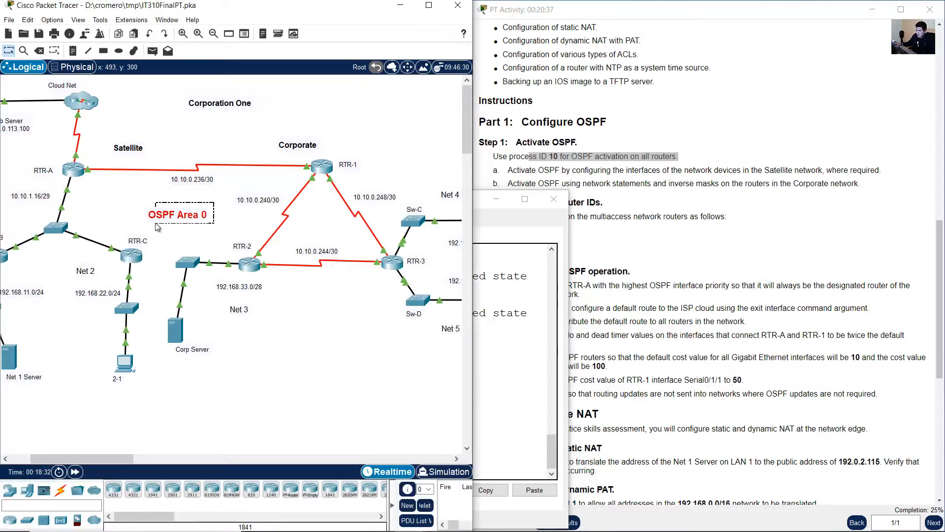
left_click(492, 386)
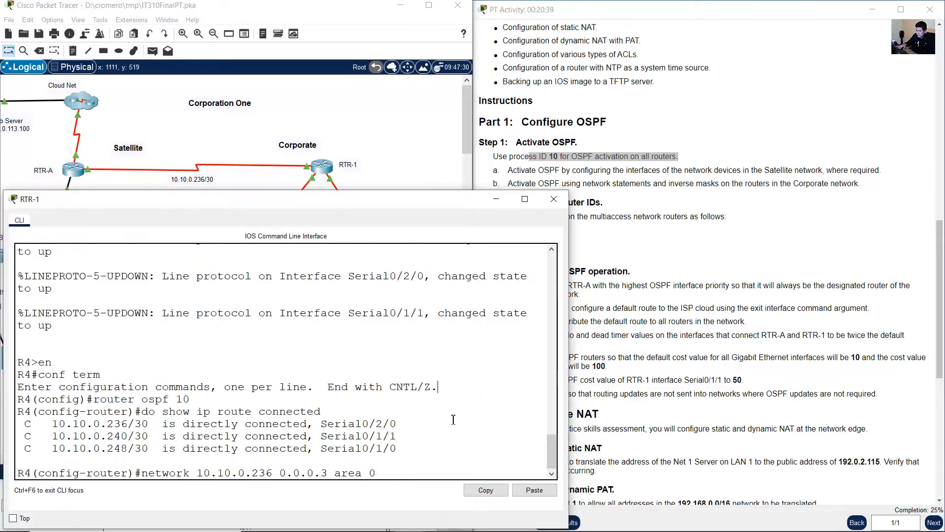
key("Return")
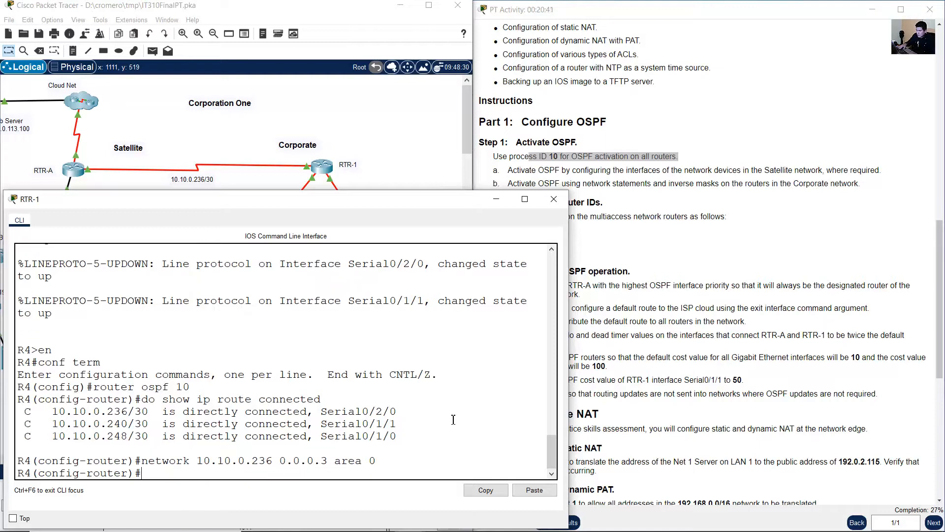
key("Return")
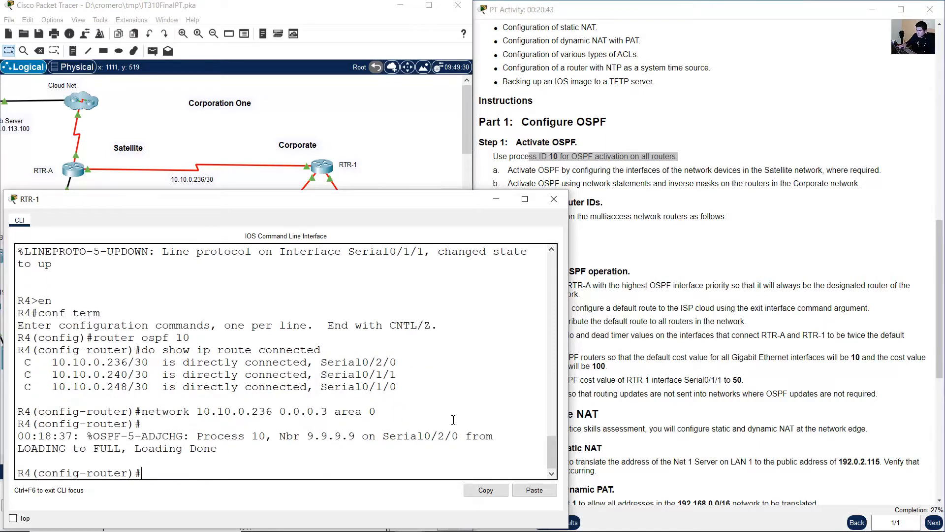
- Examine the OSPF adjacency message against RTR-A in the topology, returning to RTR-1's command line
triple_click(192, 451)
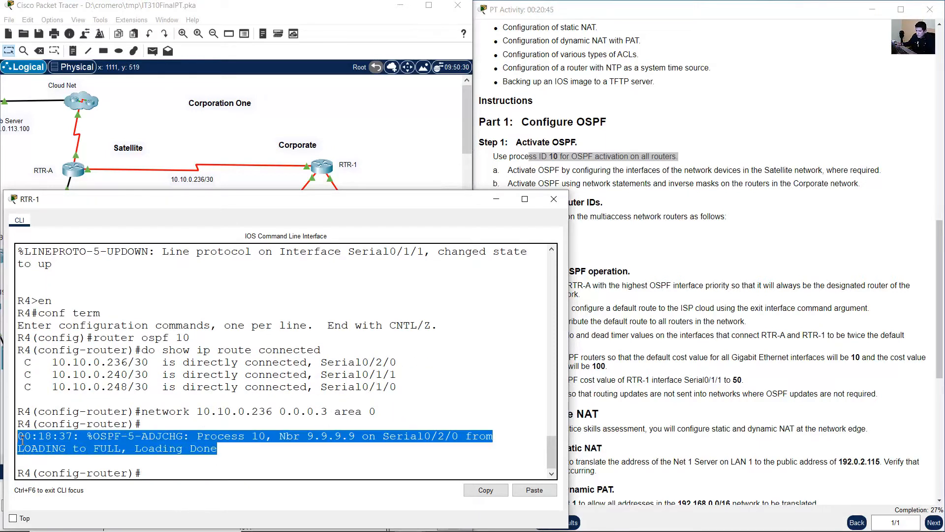
left_click_drag(108, 189, 74, 160)
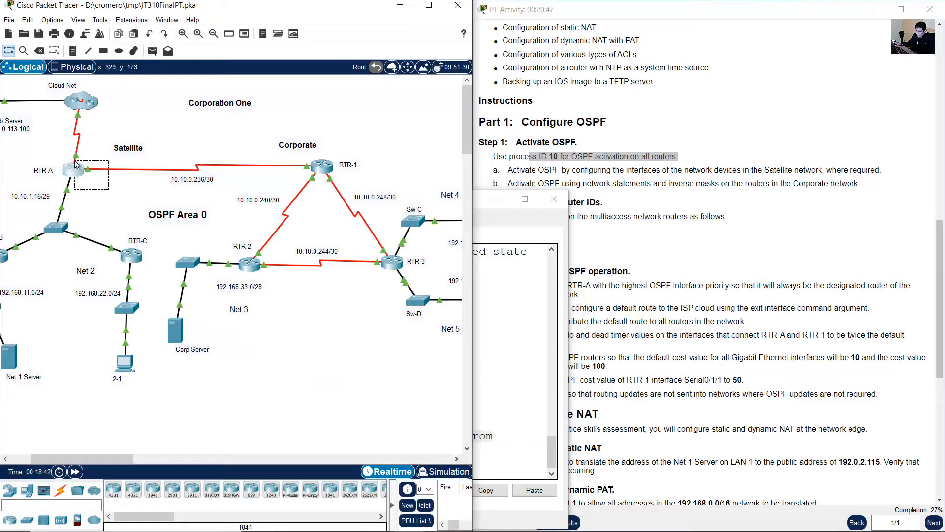
left_click_drag(113, 185, 29, 155)
left_click(325, 168)
- Advertise network 10.10.0.240 with wildcard mask 0.0.0.3 in OSPF area 0 on RTR-1
key("Up")
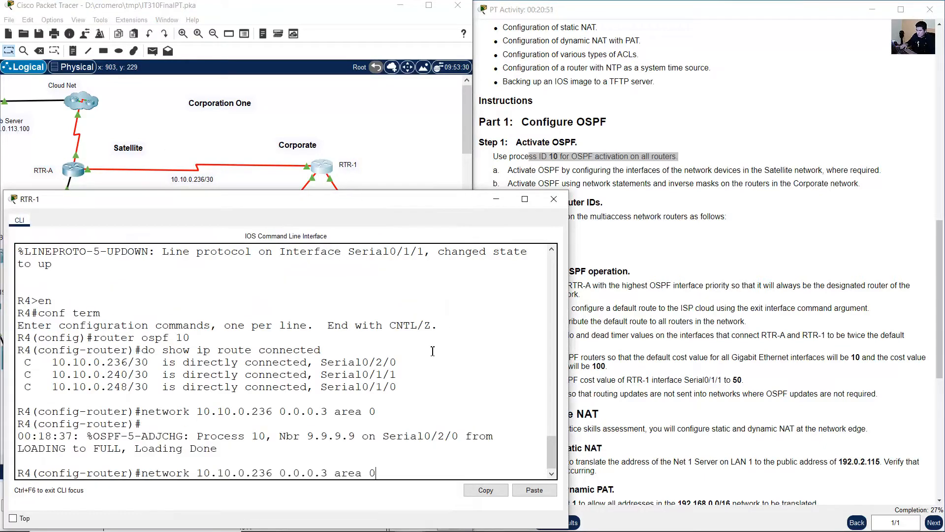
key("Right")
key("BackSpace")
key("BackSpace")
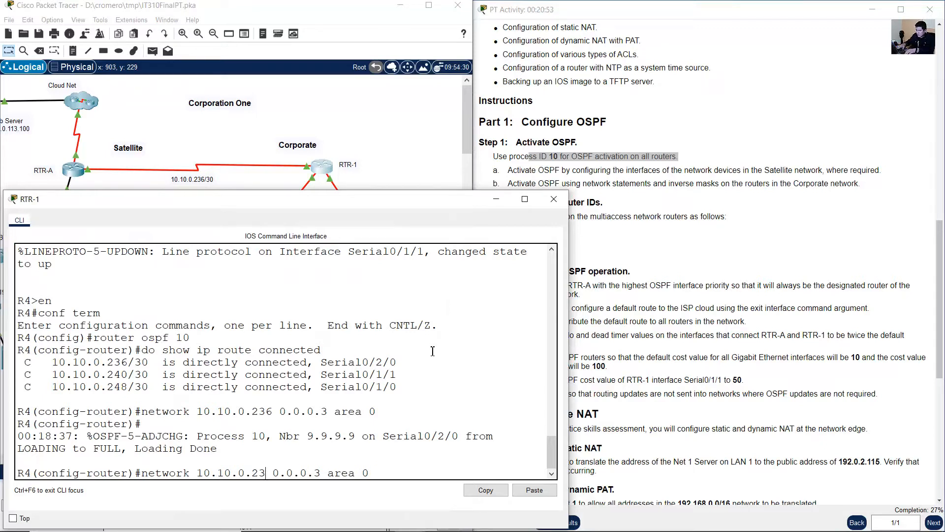
type("40")
key("Right")
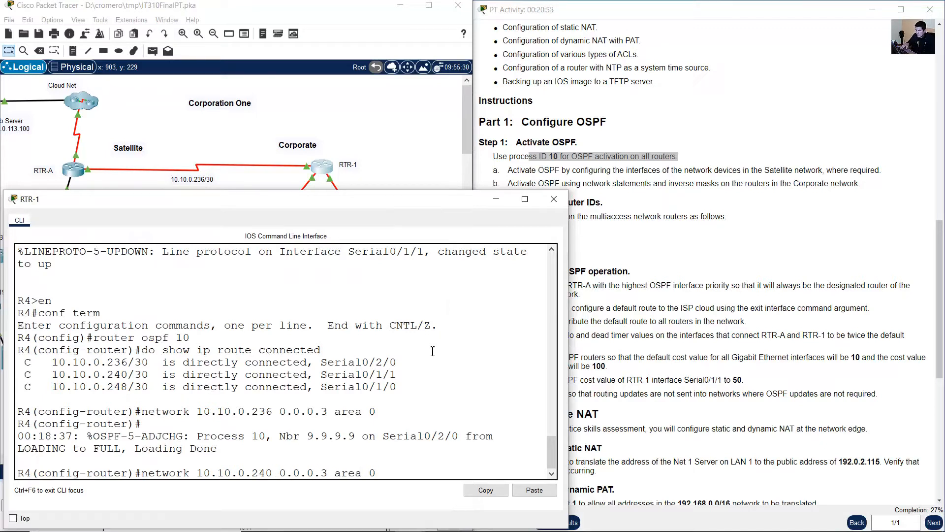
key("Return")
- Advertise network 10.10.0.248 with wildcard mask 0.0.0.3 in OSPF area 0 on RTR-1
key("Up")
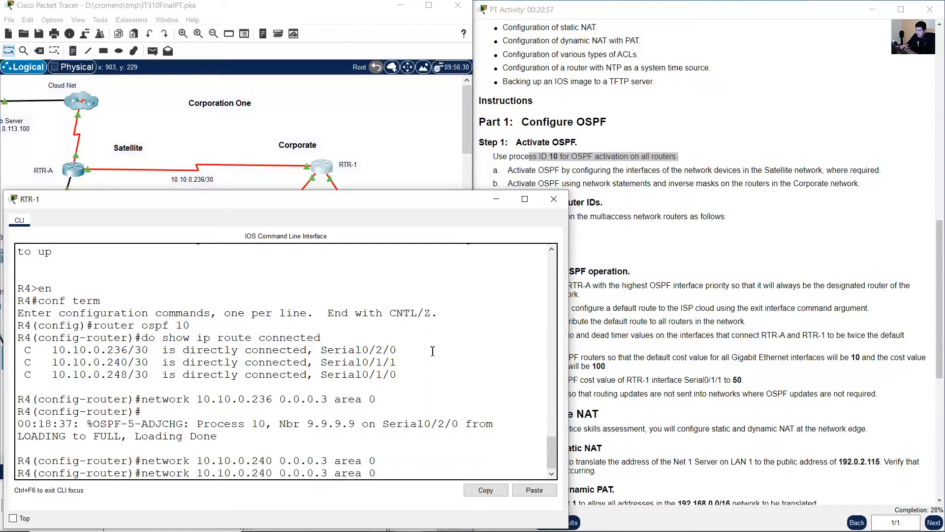
key("Left")
key("Left")
key("Left")
key("Left")
key("Left")
key("Left")
key("Left")
key("Left")
key("Left")
key("Left")
key("Left")
key("Left")
key("Left")
key("Left")
key("Left")
key("BackSpace")
type("8")
key("Return")
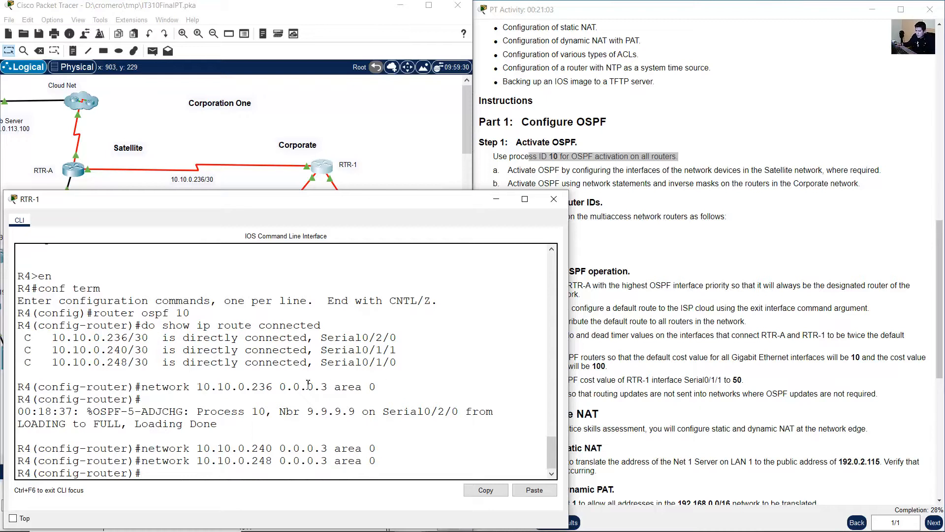
- Review the network statements entered on RTR-1 and exit router configuration mode
triple_click(234, 395)
left_click(240, 448)
left_click_drag(258, 456, 258, 460)
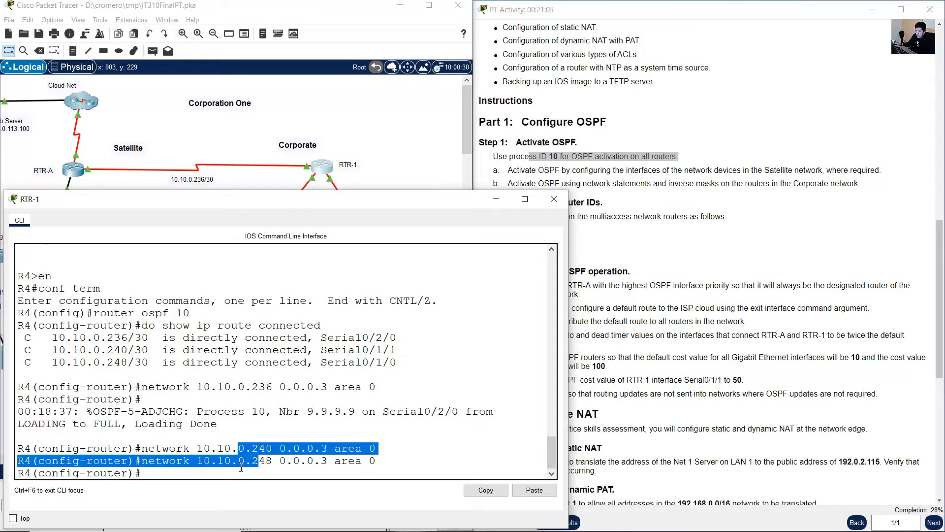
left_click(208, 477)
type("exit")
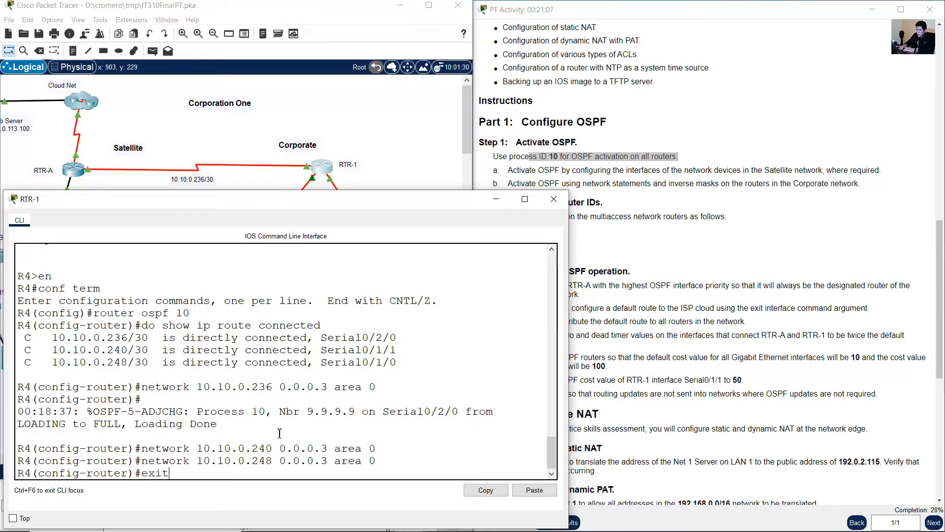
key("Return")
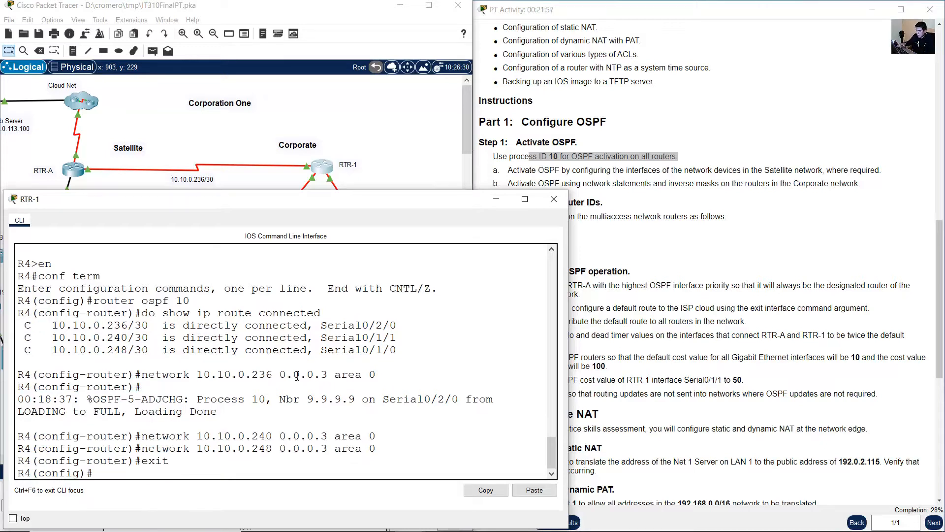
- Open RTR-2's command line and enter privileged mode and global configuration mode
left_click(356, 132)
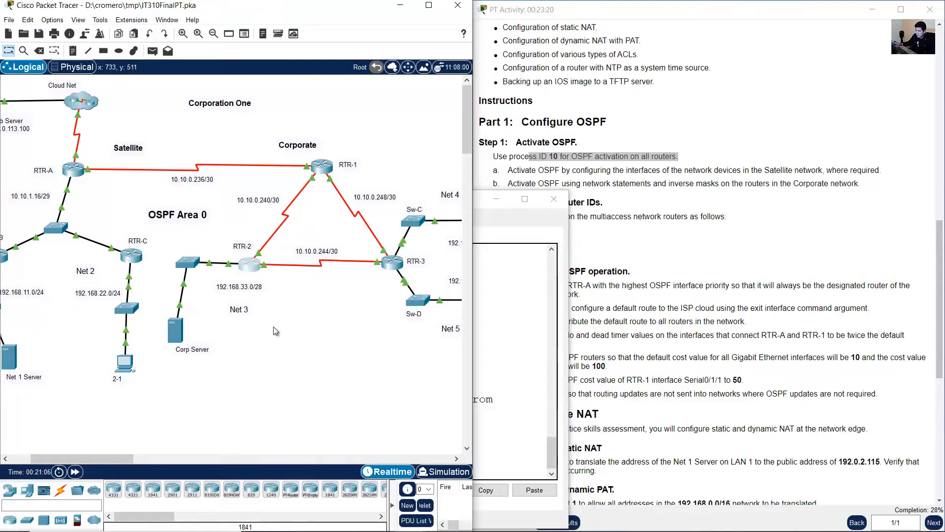
left_click(252, 266)
left_click_drag(487, 97, 189, 199)
left_click_drag(347, 194, 570, 193)
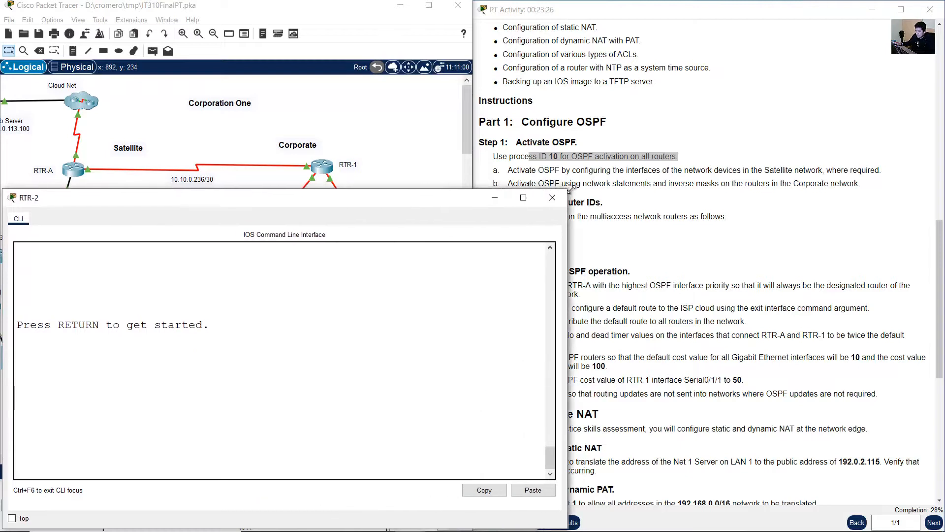
key("Return")
type("en")
key("Return")
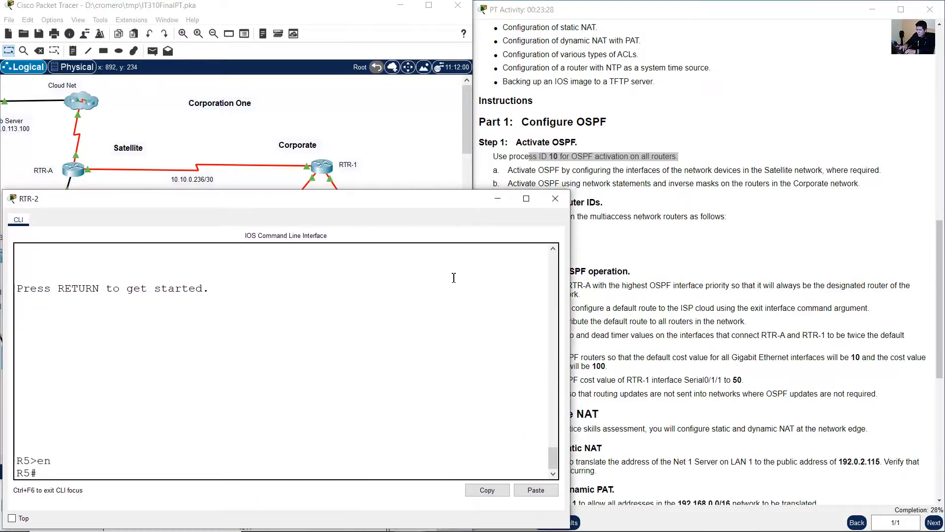
type("conf term")
key("Return")
- Start OSPF routing process 10 on RTR-2
type("rout")
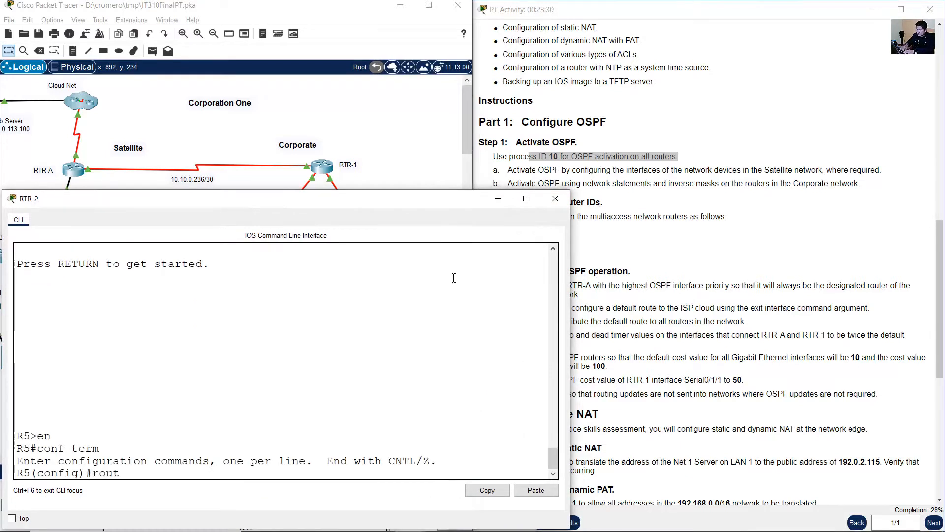
type("er ospf 10")
key("Return")
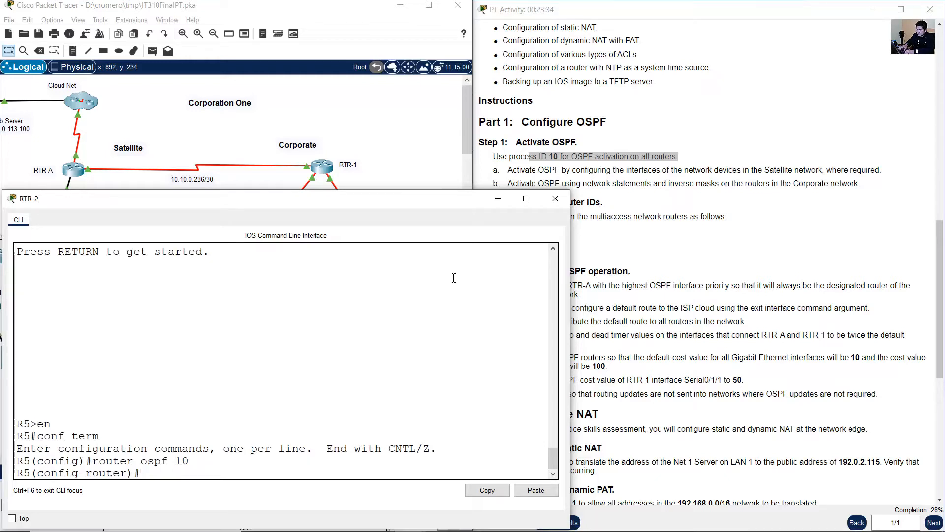
- List RTR-2's directly connected routes from within router configuration mode and compare them with its links in the topology
type("do show ip route connec")
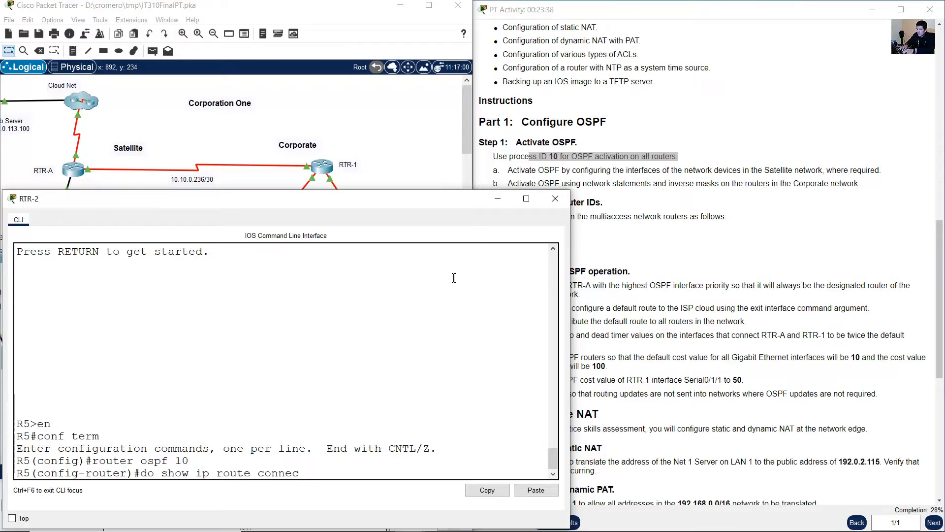
type("ted")
key("Return")
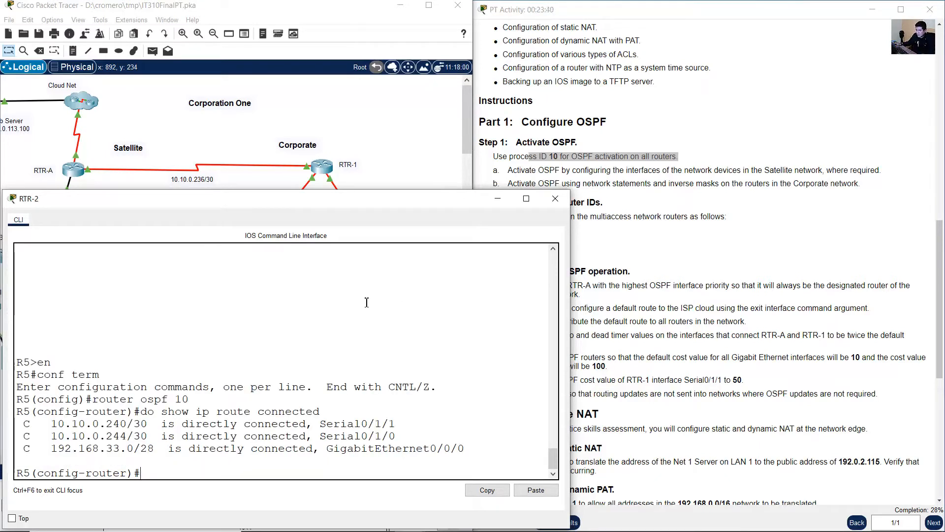
left_click_drag(37, 424, 422, 468)
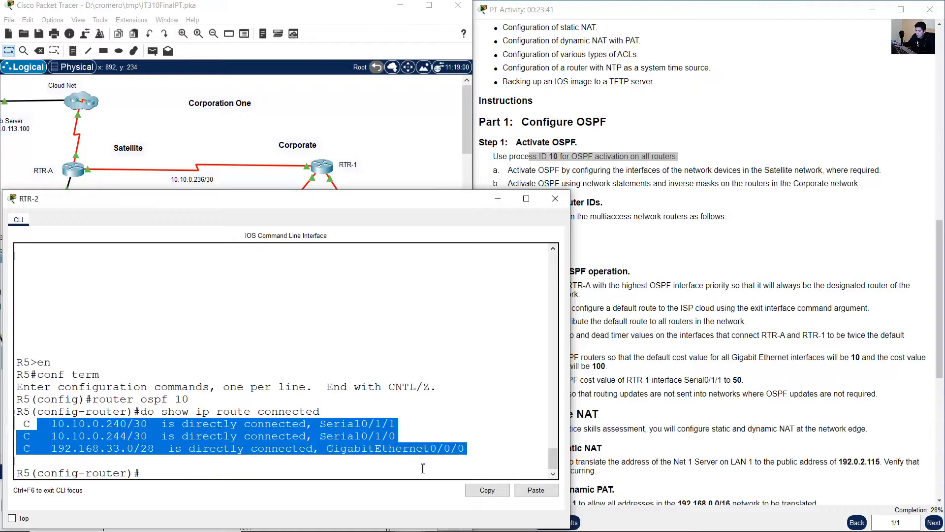
left_click(425, 148)
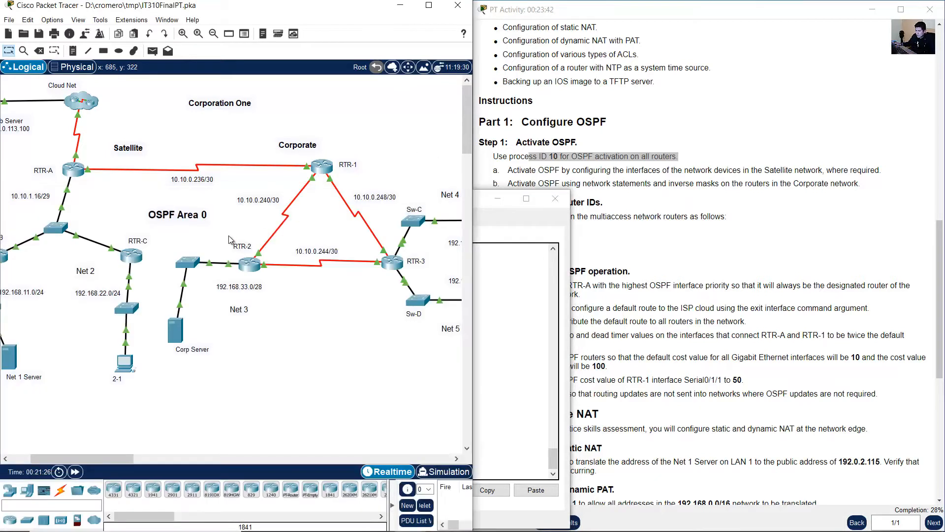
left_click(257, 267)
left_click(327, 370)
- Advertise network 10.10.0.240 with wildcard mask 0.0.0.3 in OSPF area 0 on RTR-2
type("netwo")
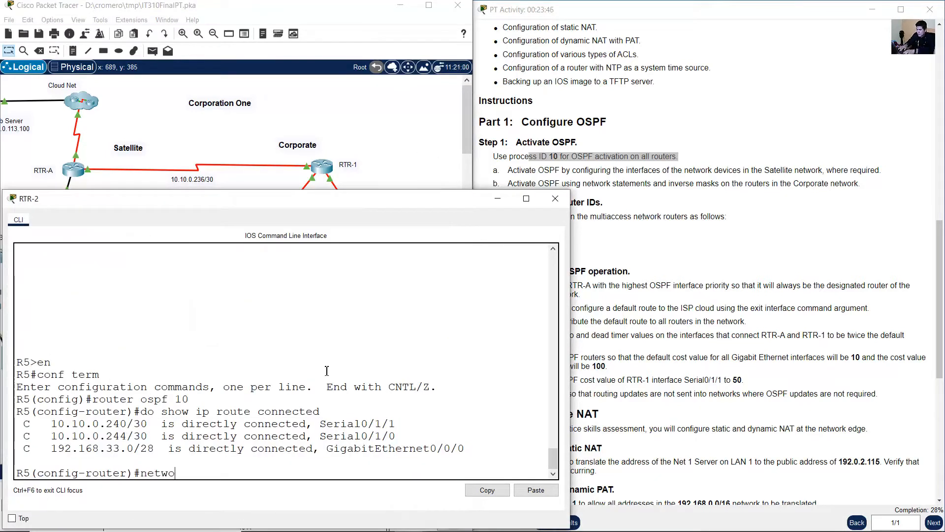
type("rk 10.10.0.")
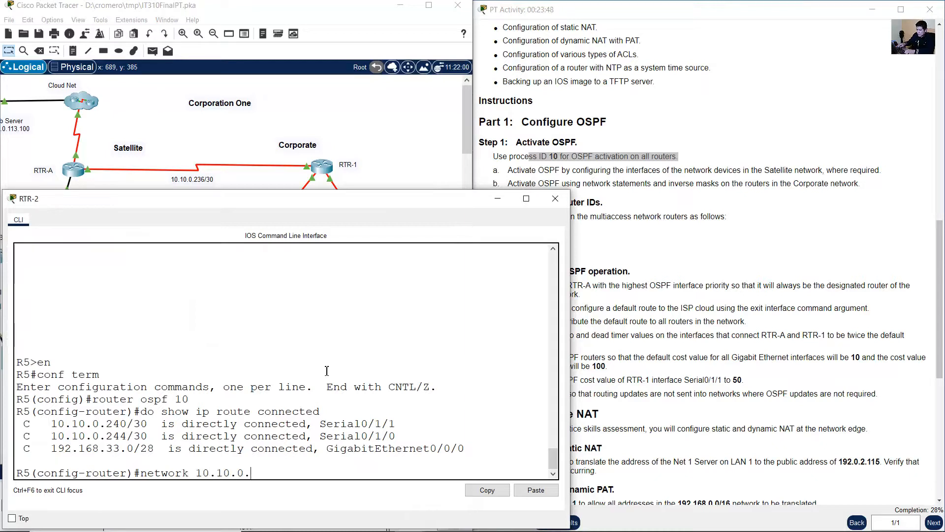
type("240 0.0.0.3 area 0")
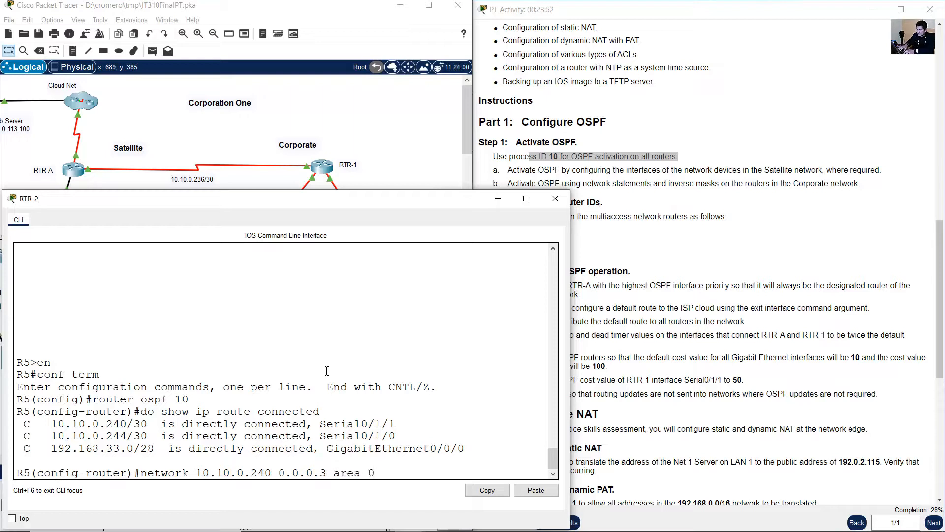
key("Return")
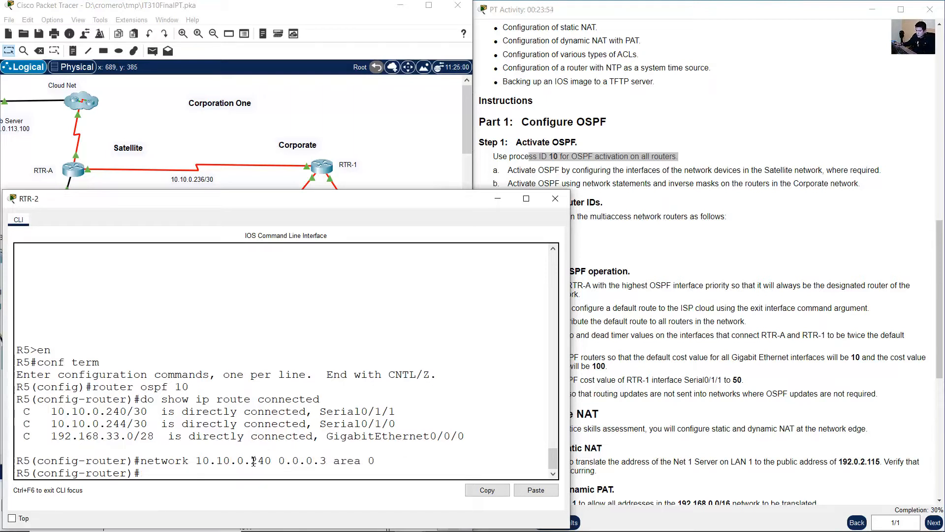
- Check RTR-2's network statement and OSPF adjacency message against its link to RTR-1 in the topology
left_click_drag(254, 461, 289, 463)
left_click(397, 457)
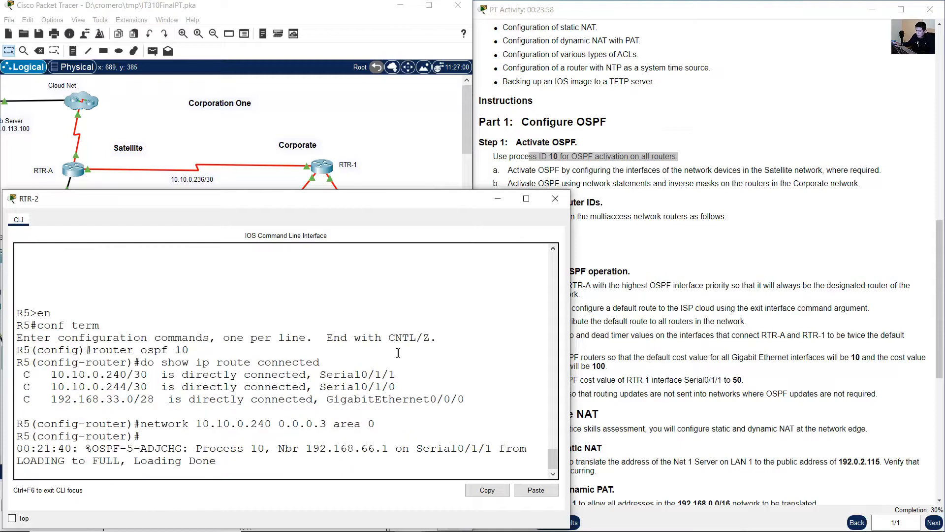
left_click_drag(134, 456, 196, 460)
left_click(339, 188)
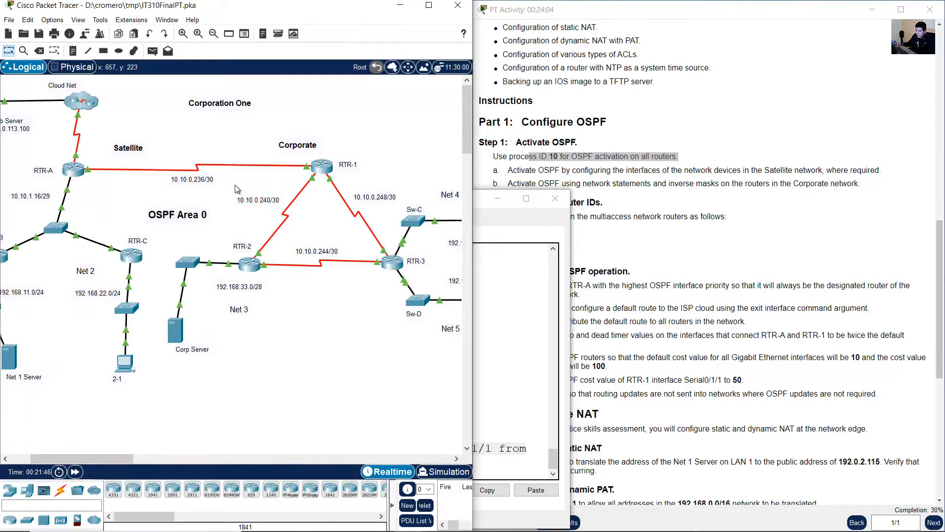
left_click(495, 316)
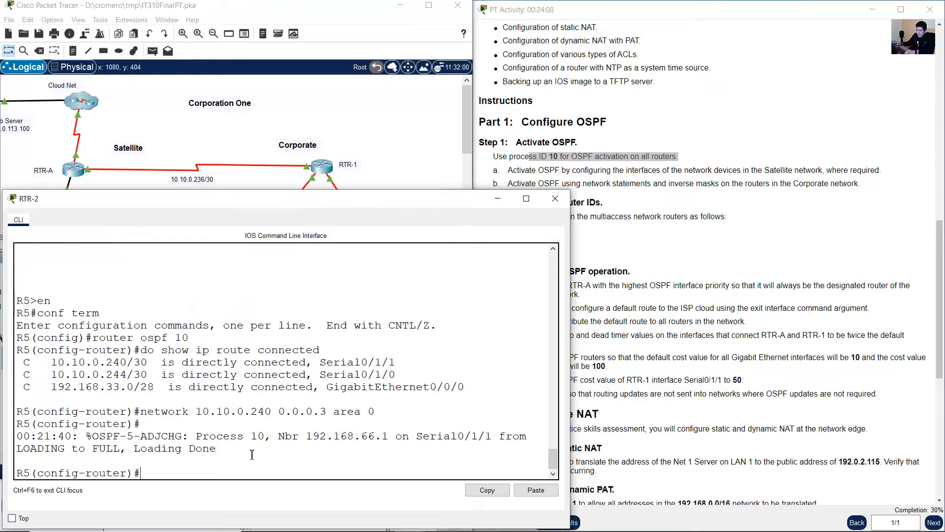
- Advertise network 10.10.0.244 with wildcard mask 0.0.0.3 in OSPF area 0 on RTR-2
key("Up")
key("Left")
key("Left")
key("Left")
key("Left")
key("Left")
key("Left")
key("Left")
key("Left")
key("Left")
key("Left")
key("Left")
key("Left")
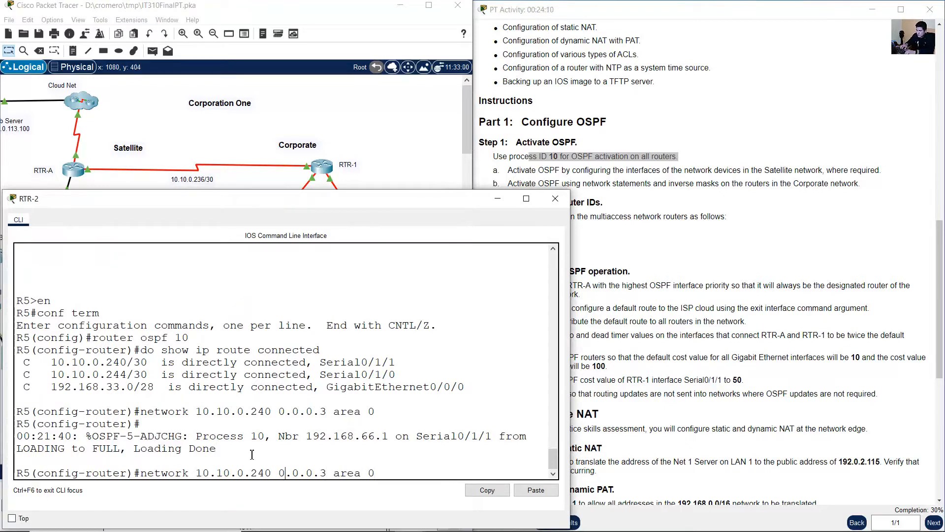
key("BackSpace")
type("4")
key("Right")
key("Return")
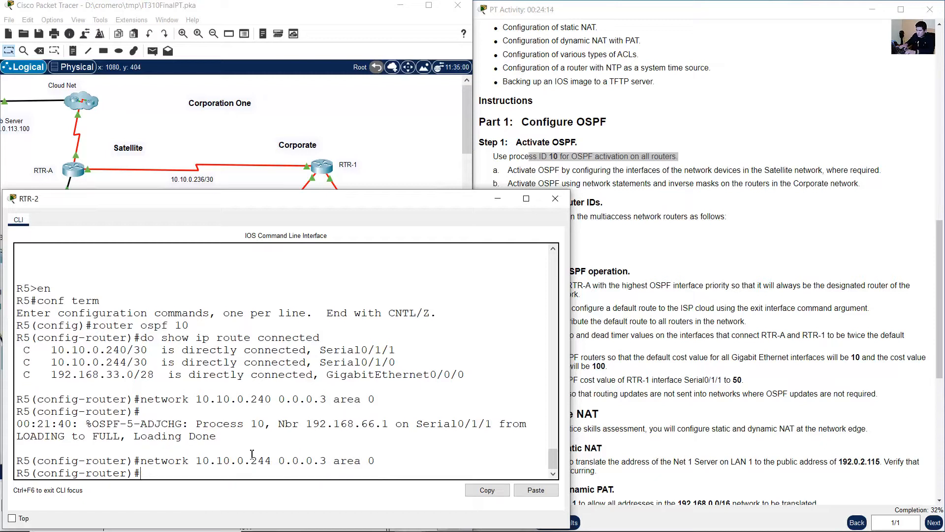
- Advertise network 192.168.33.0 with wildcard mask 0.0.0.15 in OSPF area 0 on RTR-2 and exit router configuration mode
key("Up")
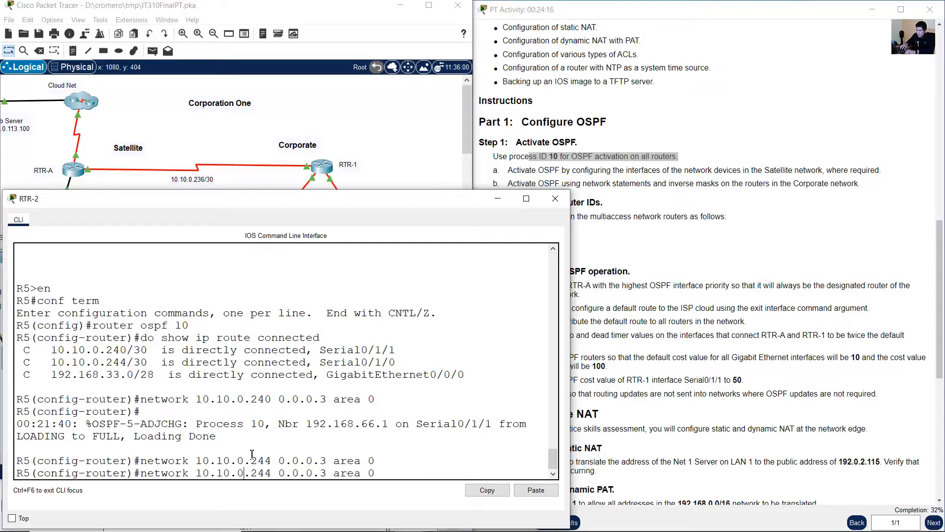
key("BackSpace")
key("BackSpace")
type("192")
key("Right")
key("Right")
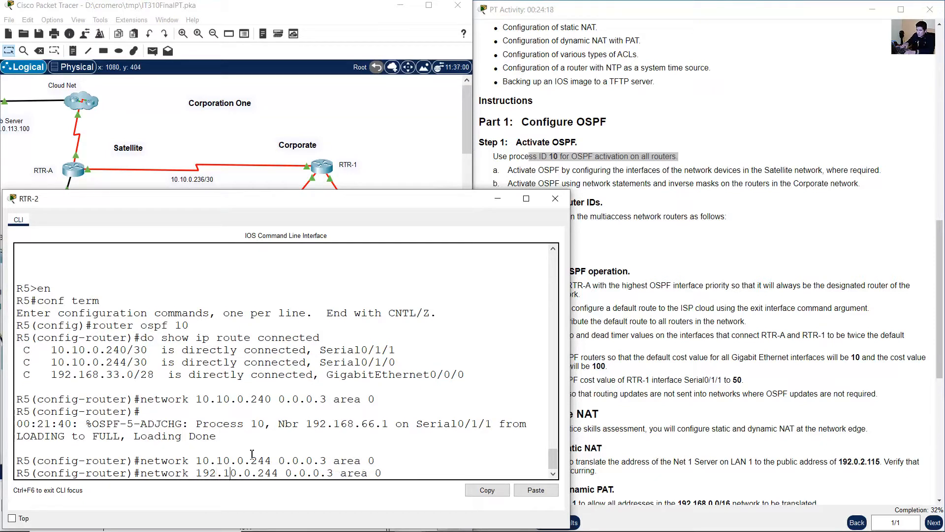
key("Delete")
type("68")
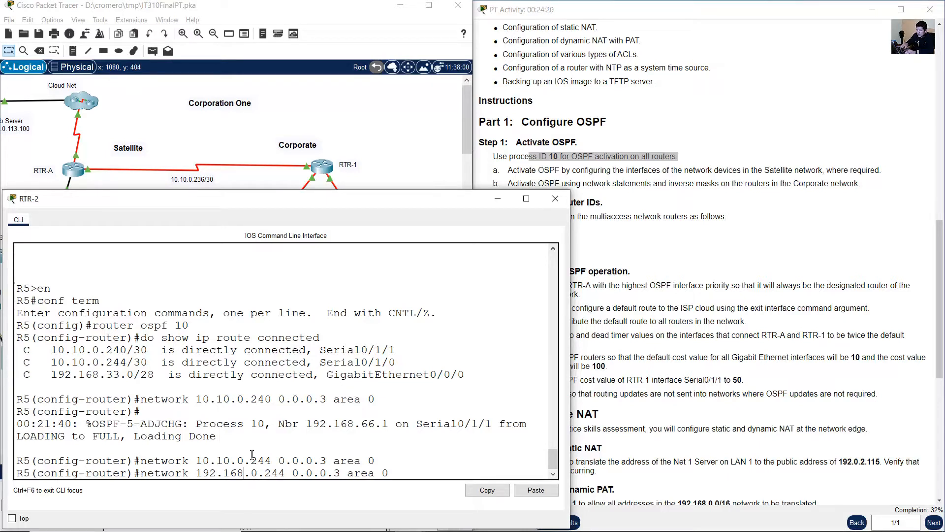
key("BackSpace")
type("33")
key("Right")
key("BackSpace")
key("BackSpace")
key("BackSpace")
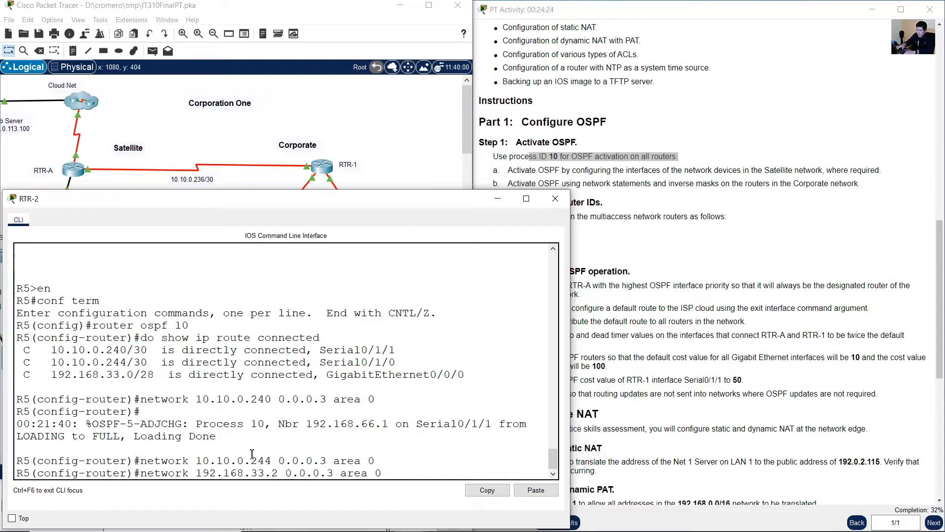
type("0")
key("BackSpace")
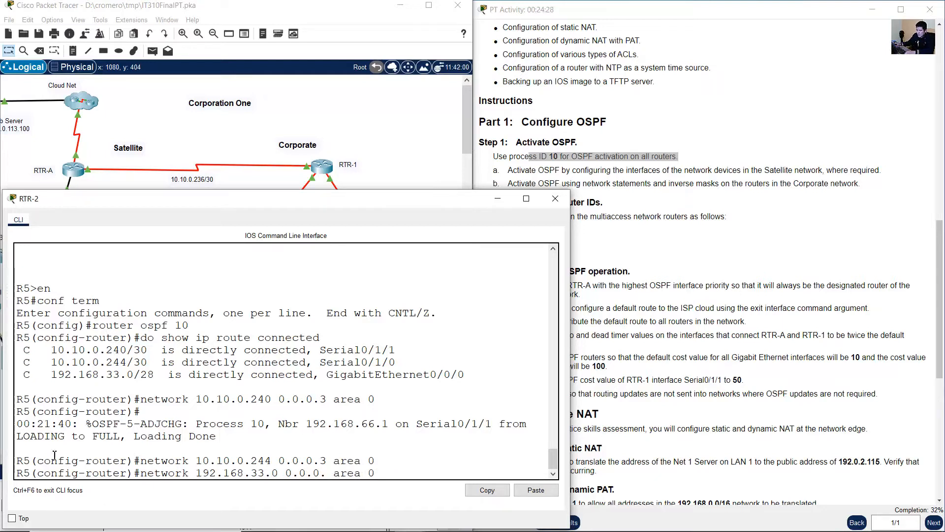
left_click_drag(139, 379, 154, 379)
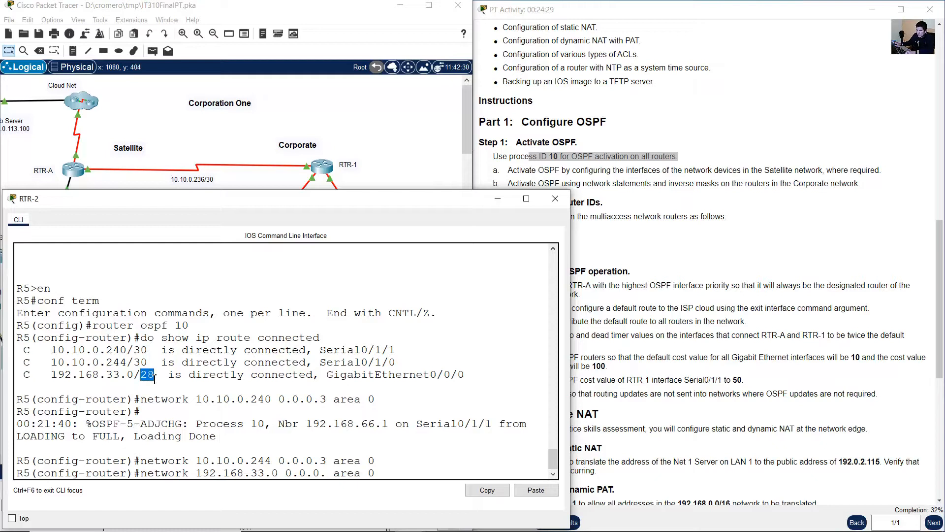
left_click(331, 474)
type("15")
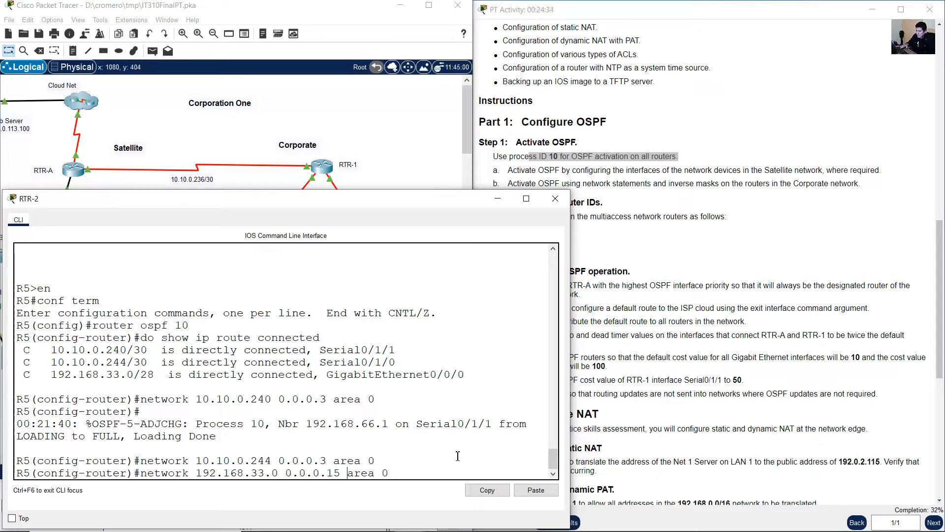
key("Right")
key("Right")
key("Right")
key("Right")
key("Right")
key("Right")
key("Return")
type("exit")
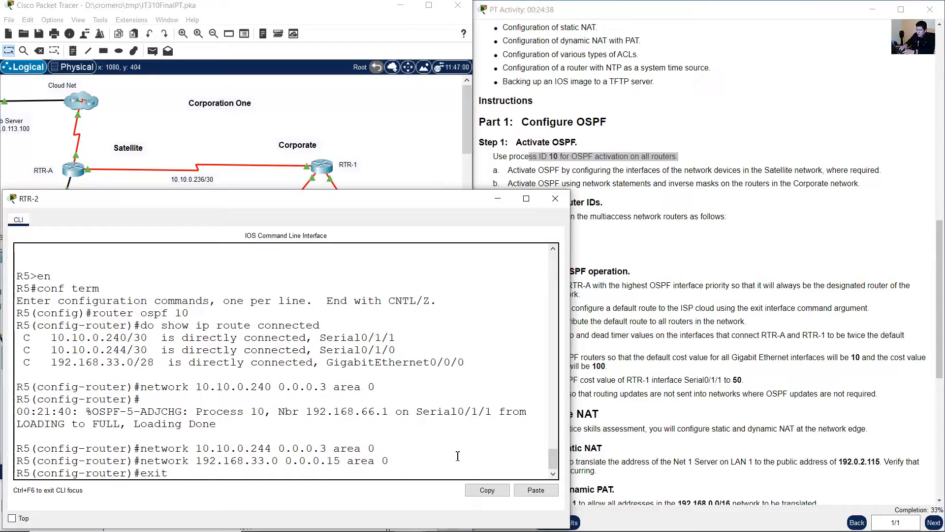
key("Return")
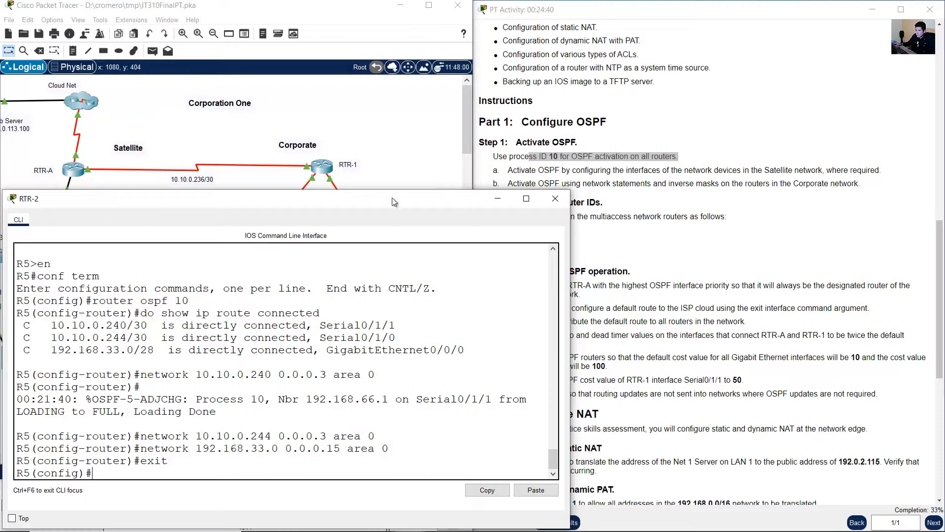
- Open RTR-3's command line from the topology, move its window over the workspace and widen it
left_click(390, 141)
left_click_drag(364, 285, 408, 259)
left_click(354, 293)
left_click(394, 264)
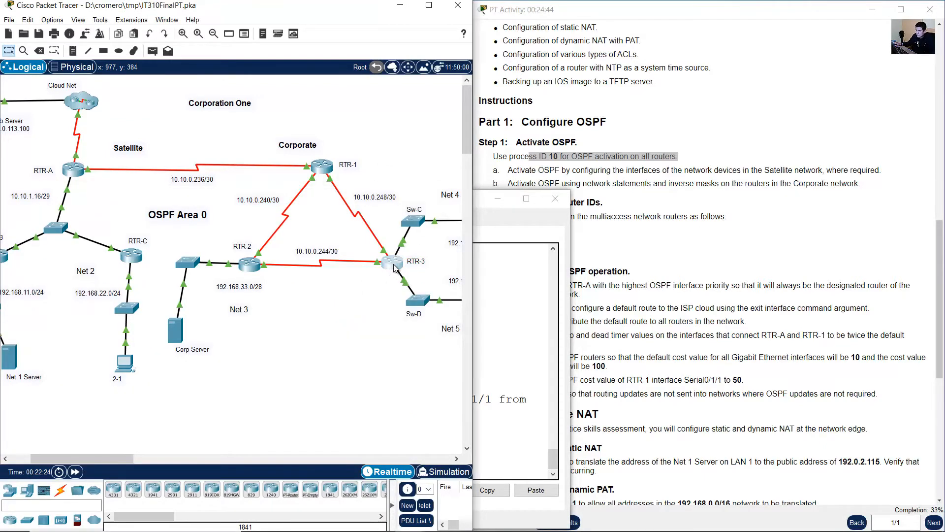
left_click_drag(462, 101, 176, 205)
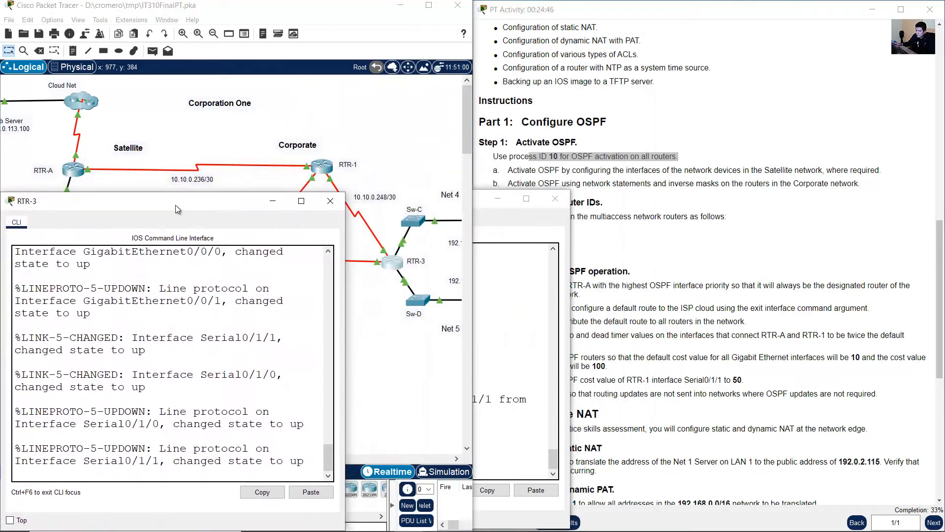
left_click_drag(344, 192, 572, 190)
- Enter global configuration mode on RTR-3 and start OSPF routing process 10
key("Return")
type("en")
key("Return")
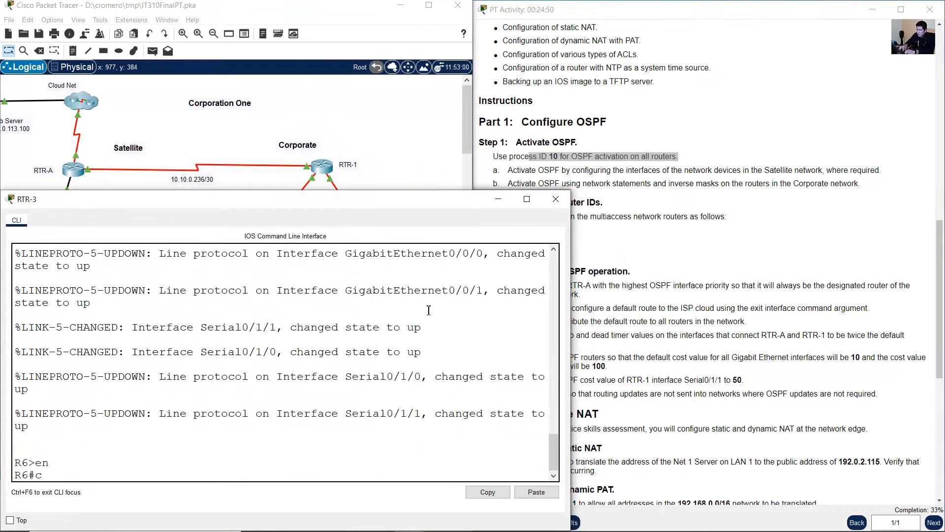
type("conf term")
key("Return")
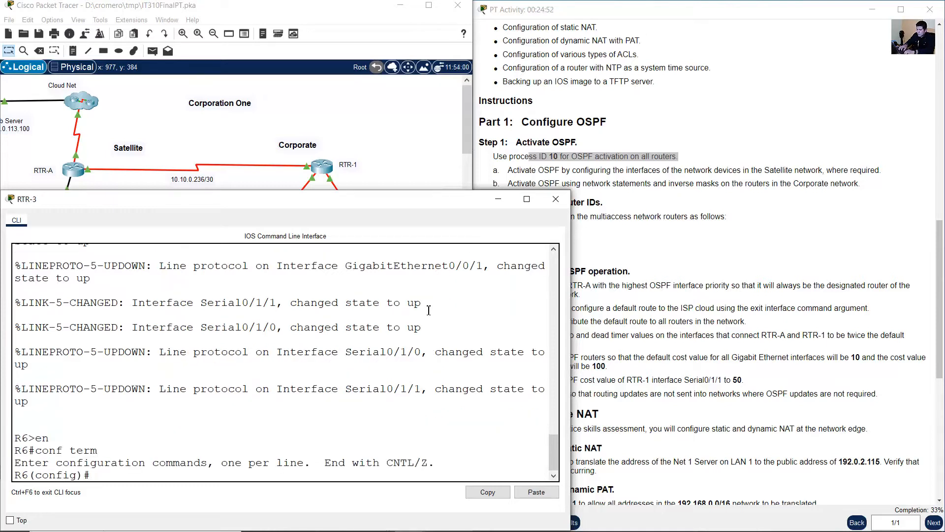
type("router ospf 10")
key("Return")
- List RTR-3's directly connected routes from within router configuration mode and compare them with its links in the topology
type("do sh")
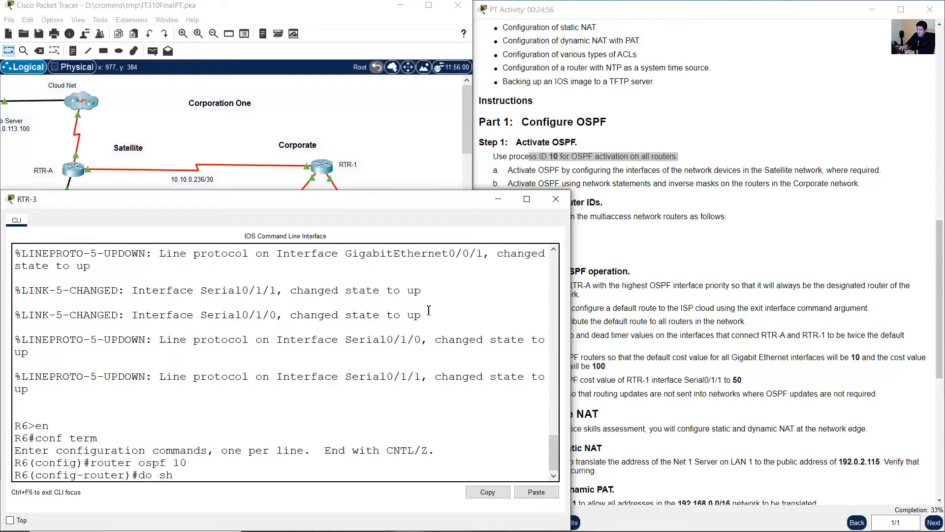
type("ow ip route conenc")
type("ted")
key("Return")
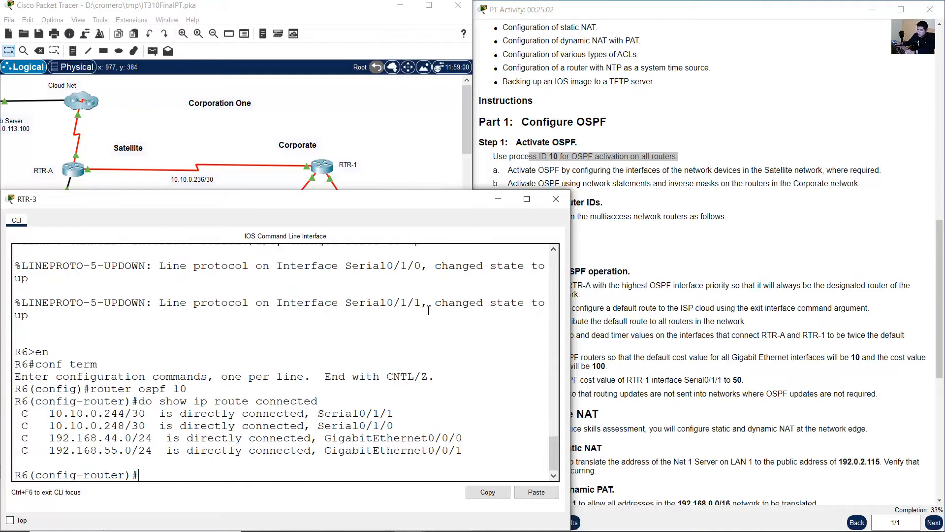
left_click_drag(37, 414, 321, 467)
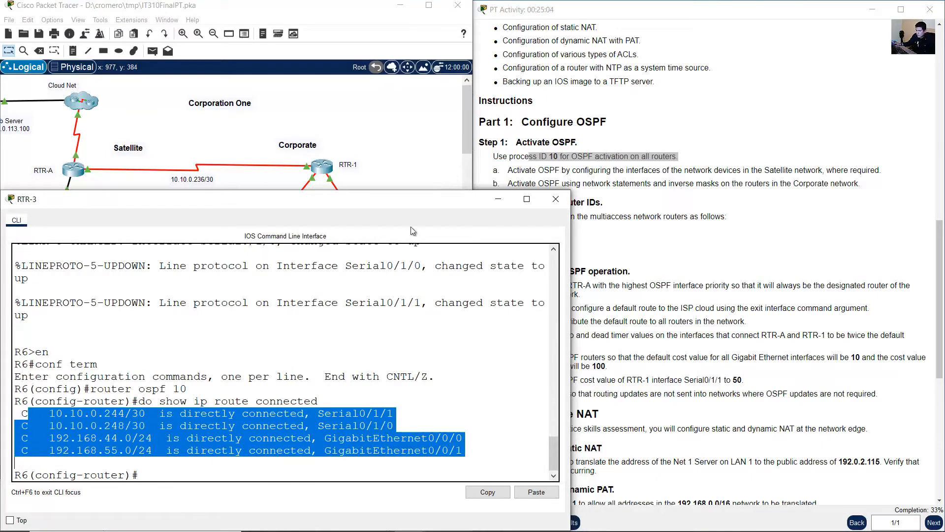
left_click(426, 142)
left_click_drag(423, 181, 354, 311)
- Advertise network 10.10.0.244 with wildcard mask 0.0.0.3 in OSPF area 0 on RTR-3
left_click(393, 265)
left_click(337, 330)
type("n")
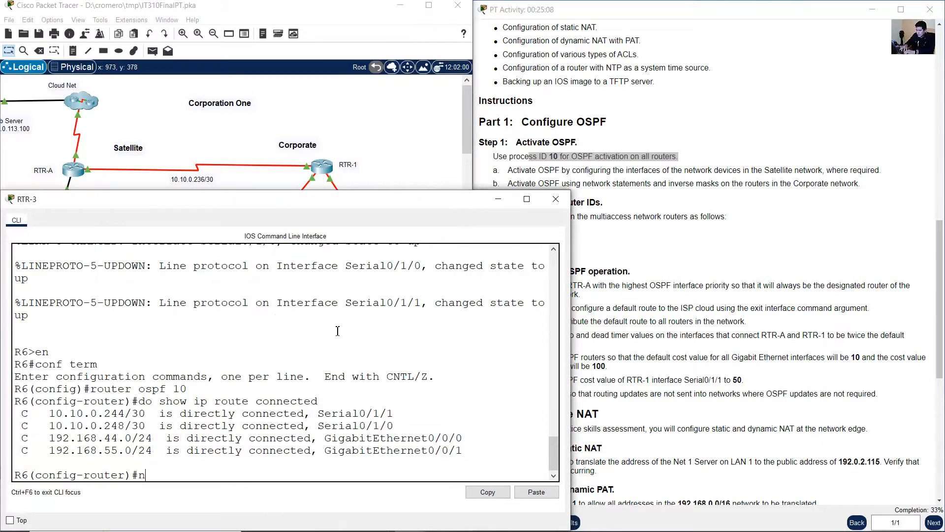
type("etwork 10.10.0.244")
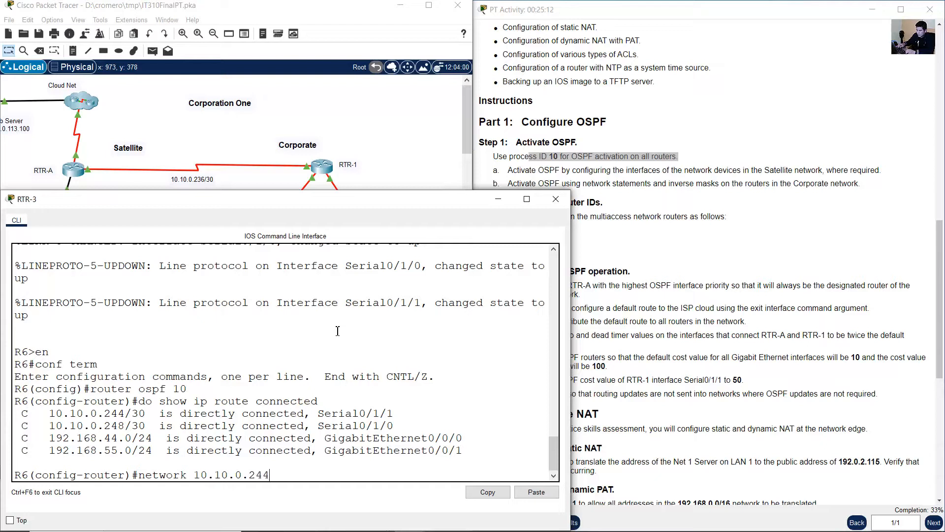
type(" 0.0.0.3 area 0")
key("Return")
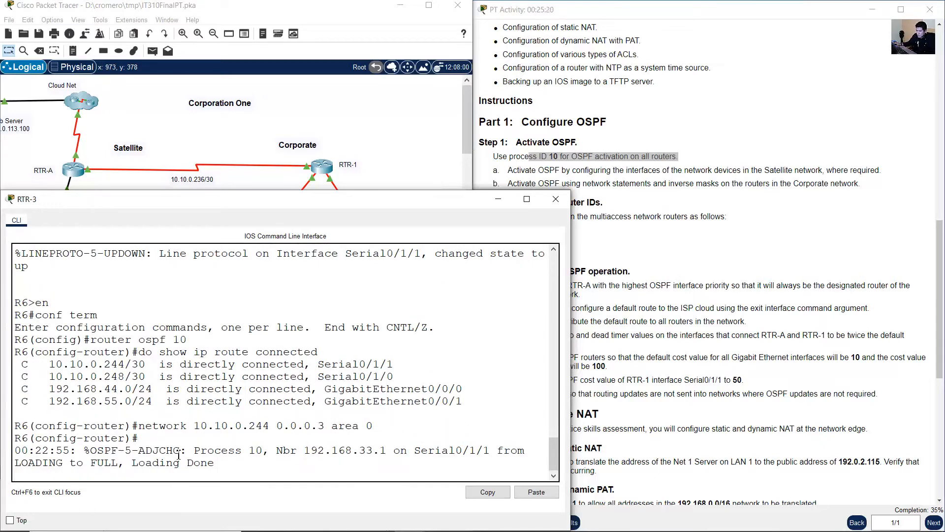
- Check RTR-3's OSPF adjacency message against its link to RTR-2 in the topology
left_click_drag(179, 449, 214, 462)
left_click(389, 171)
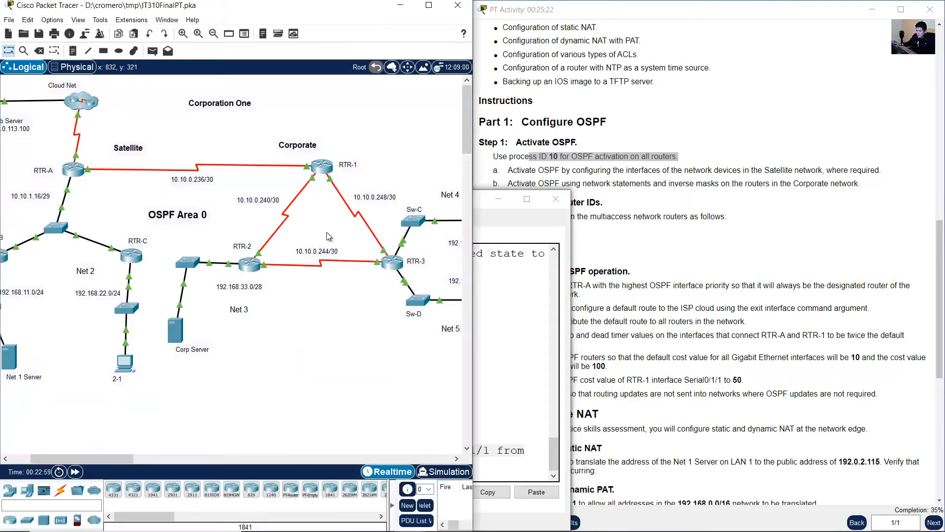
left_click_drag(327, 234, 280, 282)
left_click_drag(230, 229, 266, 279)
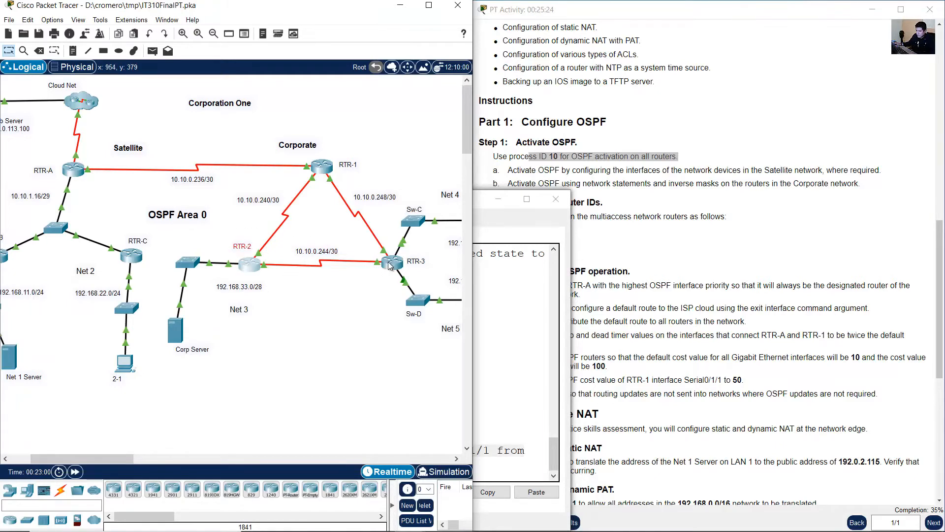
- Advertise network 10.10.0.248 with wildcard mask 0.0.0.3 in OSPF area 0 on RTR-3
left_click(389, 265)
left_click(340, 335)
key("Up")
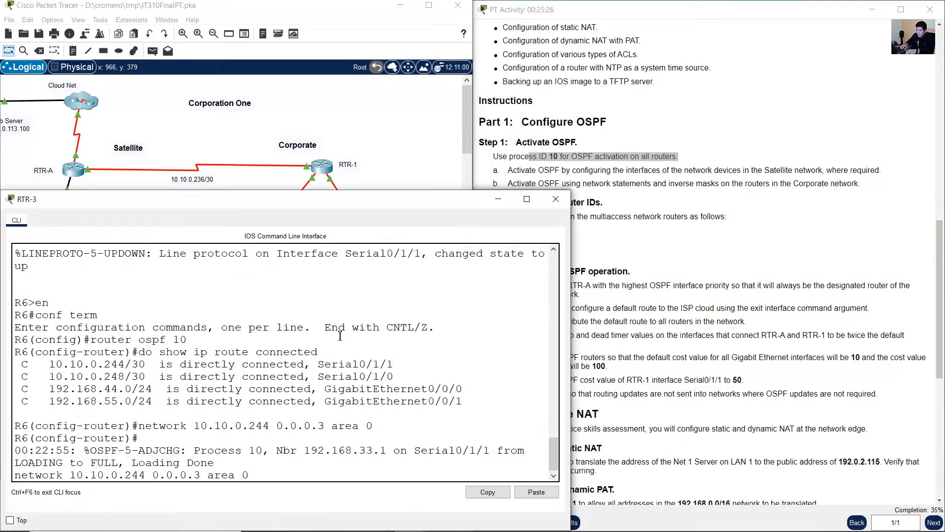
key("Down")
key("Up")
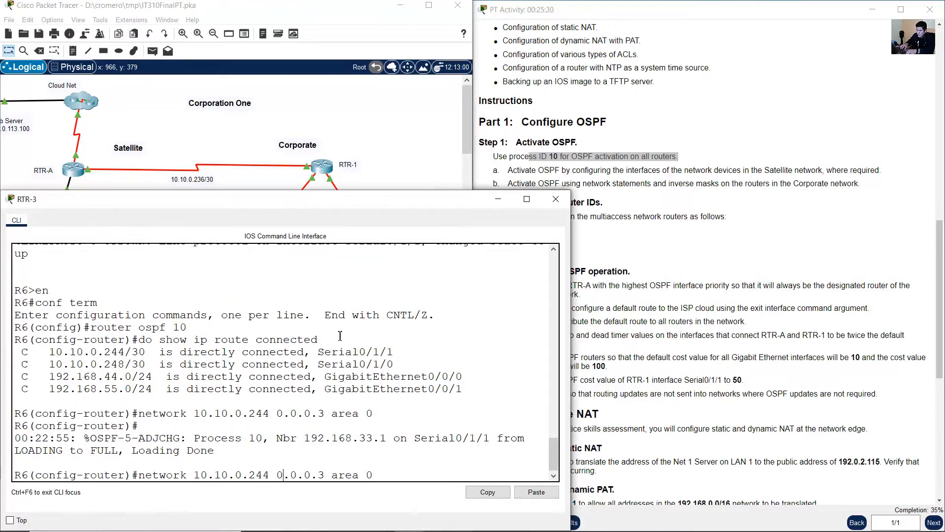
key("BackSpace")
type("8")
left_click_drag(98, 364, 247, 366)
left_click(418, 463)
key("Return")
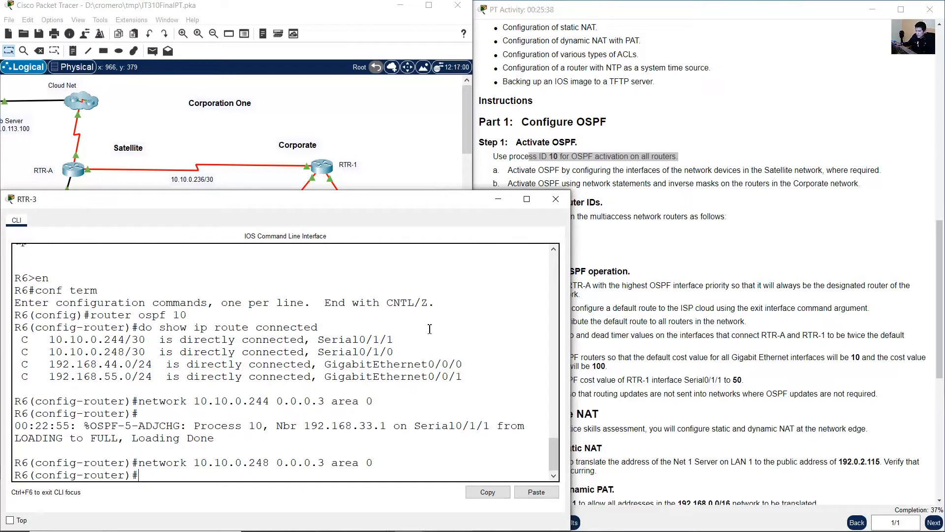
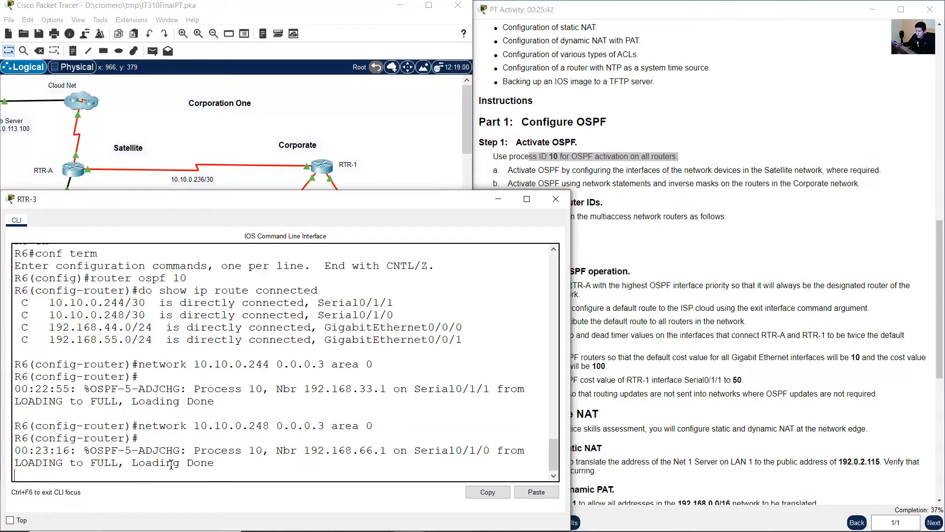
- Check RTR-3's latest OSPF adjacency message against its link to RTR-1 in the topology and return to RTR-3's command line
left_click_drag(171, 465, 216, 465)
left_click(377, 129)
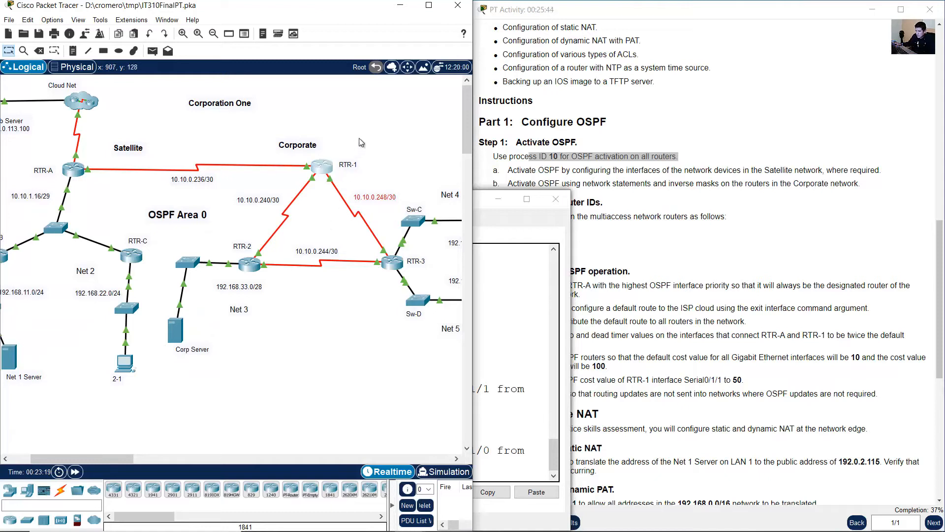
left_click(392, 263)
left_click(387, 364)
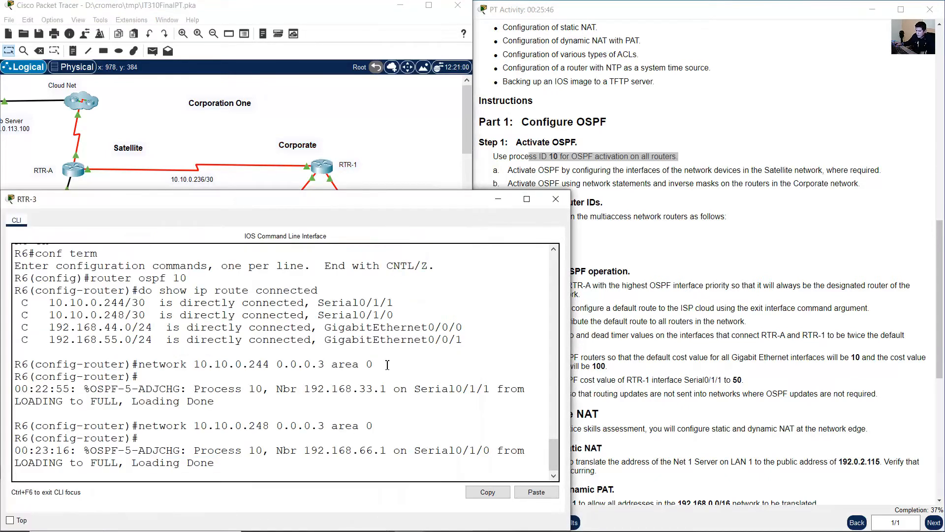
- Advertise network 192.168.44.0 with wildcard mask 0.0.0.255 in OSPF area 0 on RTR-3
key("Return")
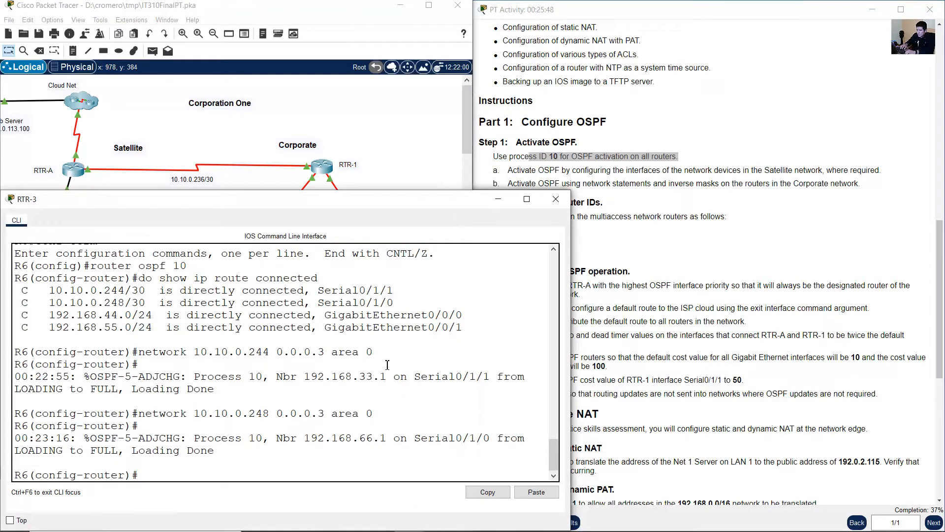
key("Up")
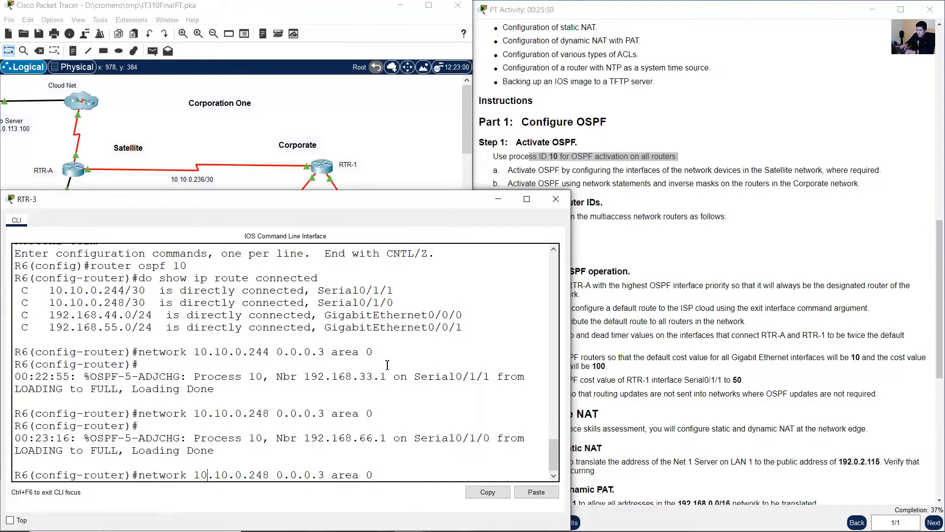
key("BackSpace")
type("92")
key("Right")
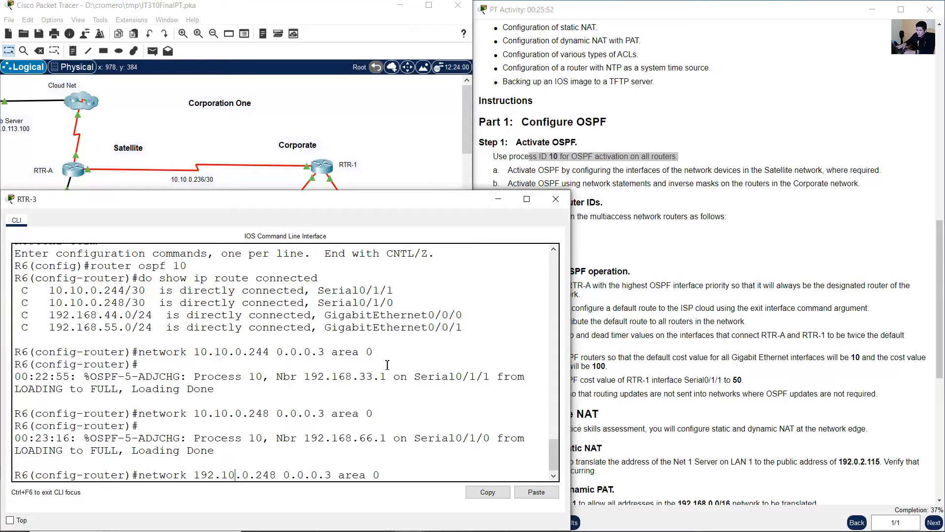
key("BackSpace")
type("68")
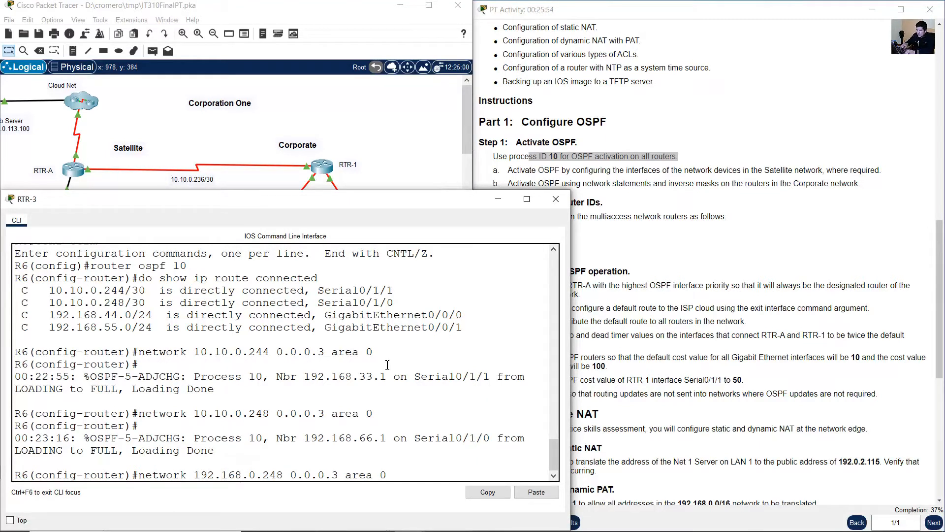
key("Right")
key("Right")
key("BackSpace")
type("44")
key("Right")
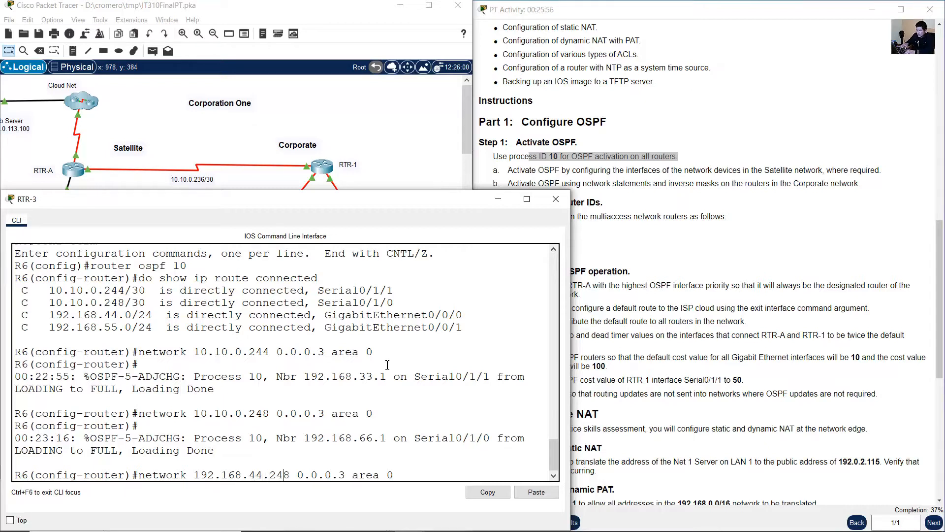
key("Delete")
key("BackSpace")
key("BackSpace")
type("0")
key("BackSpace")
type("255")
key("Return")
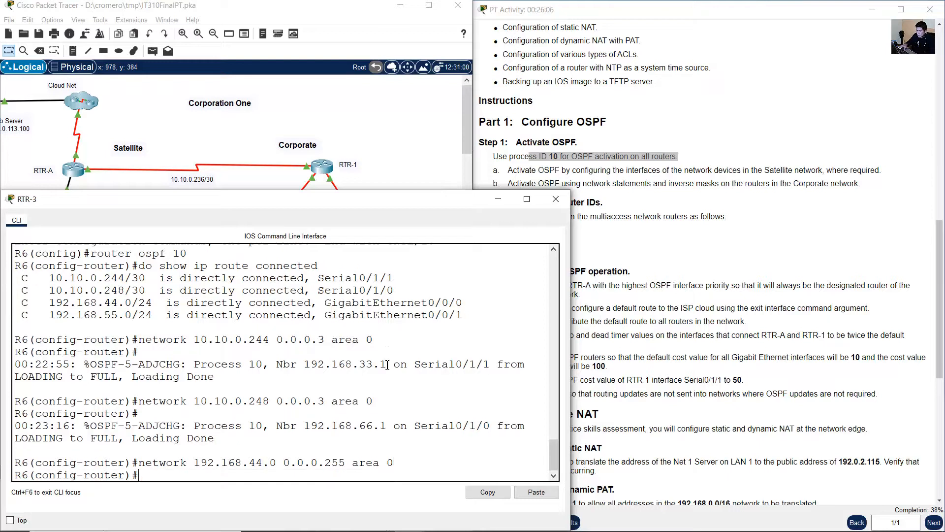
- Advertise network 192.168.55.0 with wildcard mask 0.0.0.255 in OSPF area 0 on RTR-3, leave router configuration and close RTR-3
key("Up")
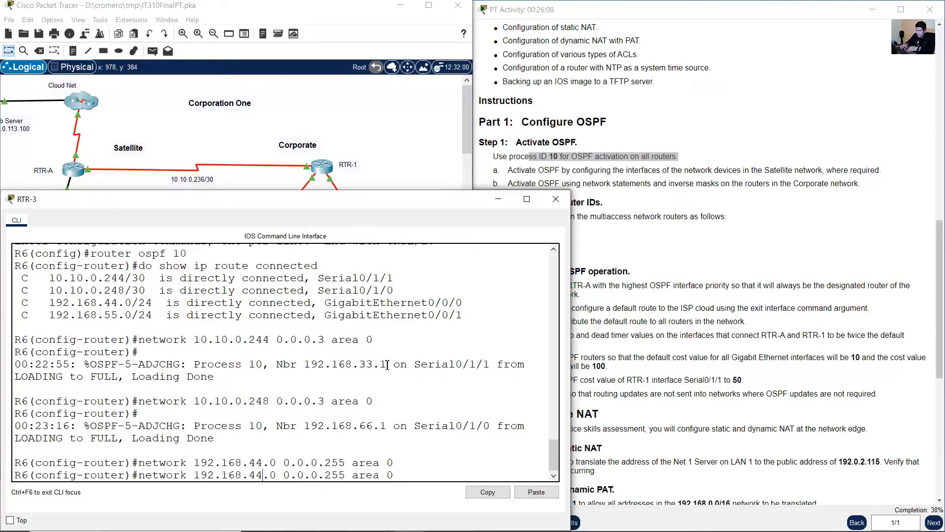
key("BackSpace")
key("BackSpace")
type("55")
key("Return")
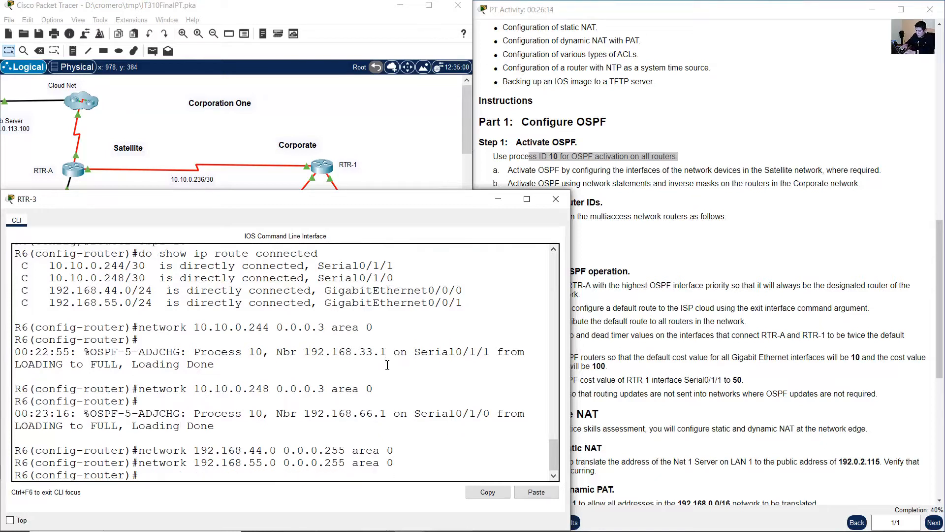
type("exit")
key("Return")
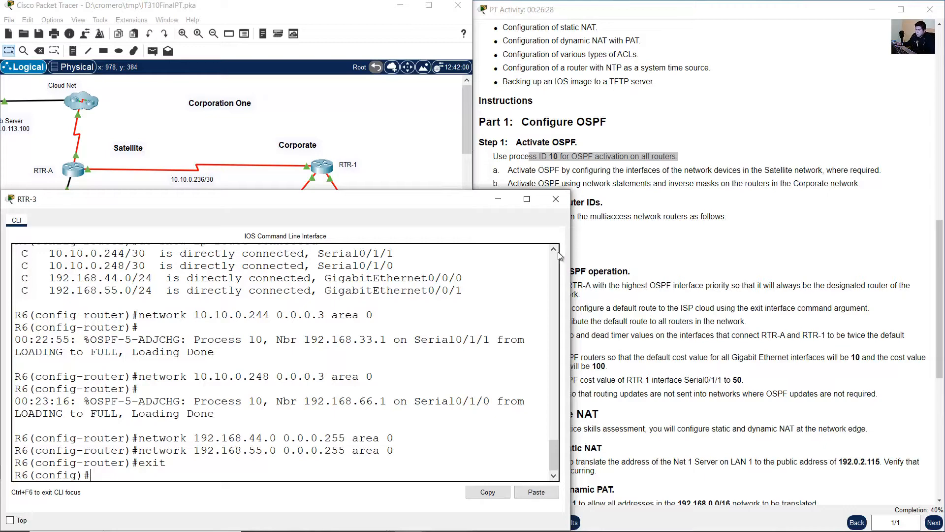
left_click(556, 198)
left_click(716, 181)
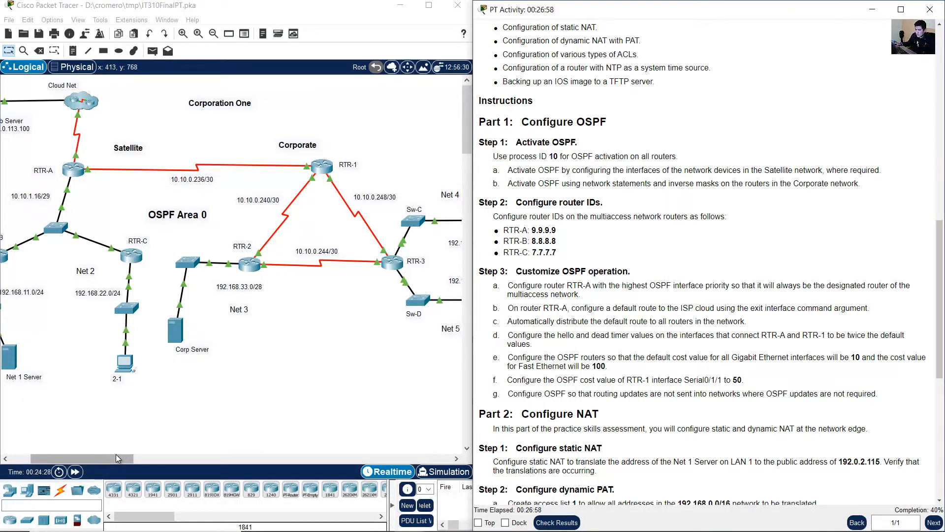
- Enter privileged mode on RTR-B and display its full IP routing table
left_click_drag(117, 454, 96, 457)
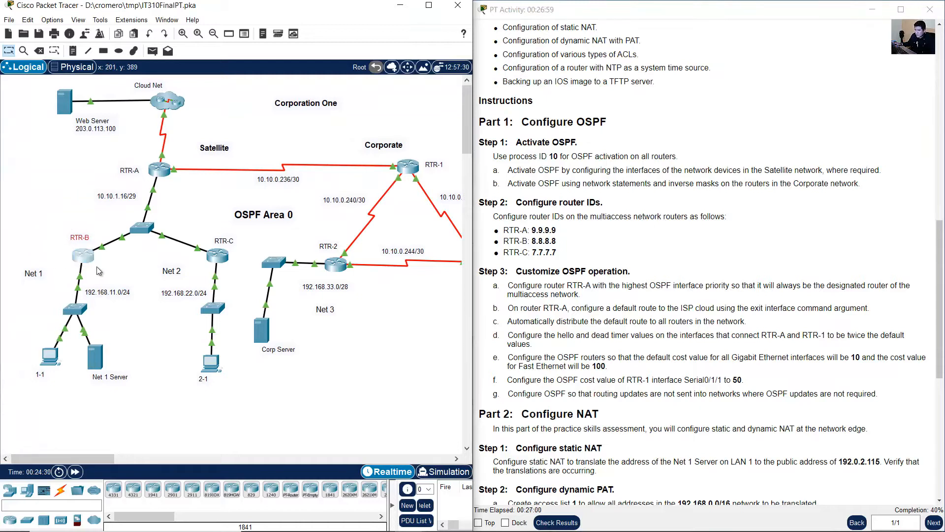
left_click(92, 254)
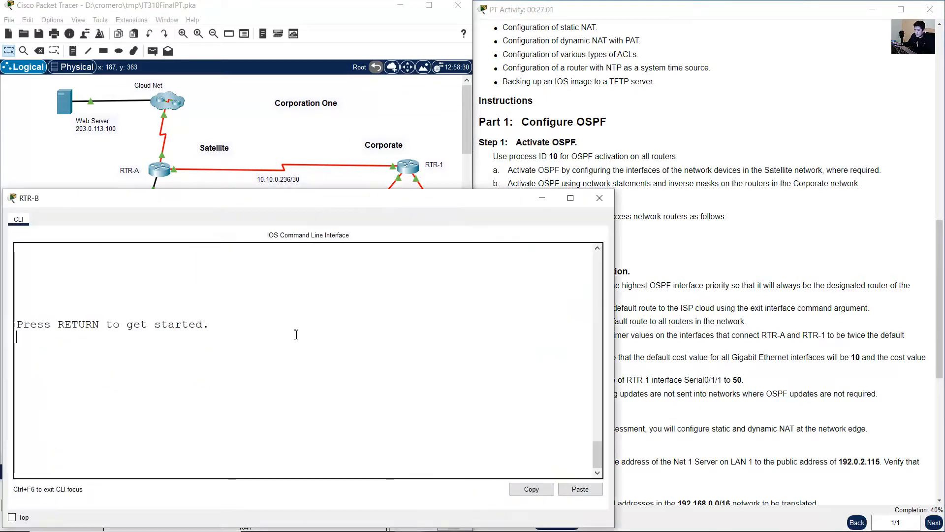
key("Return")
type("en")
key("Return")
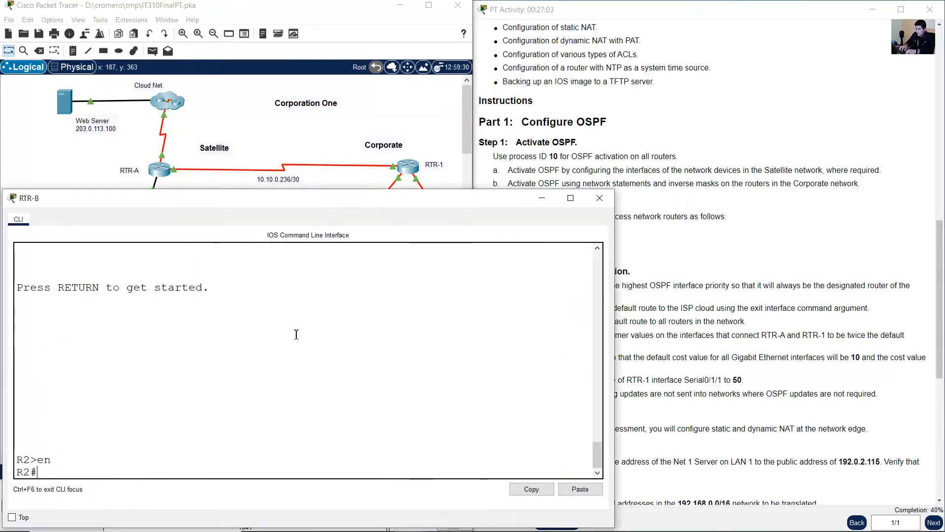
type("show ip route")
key("Return")
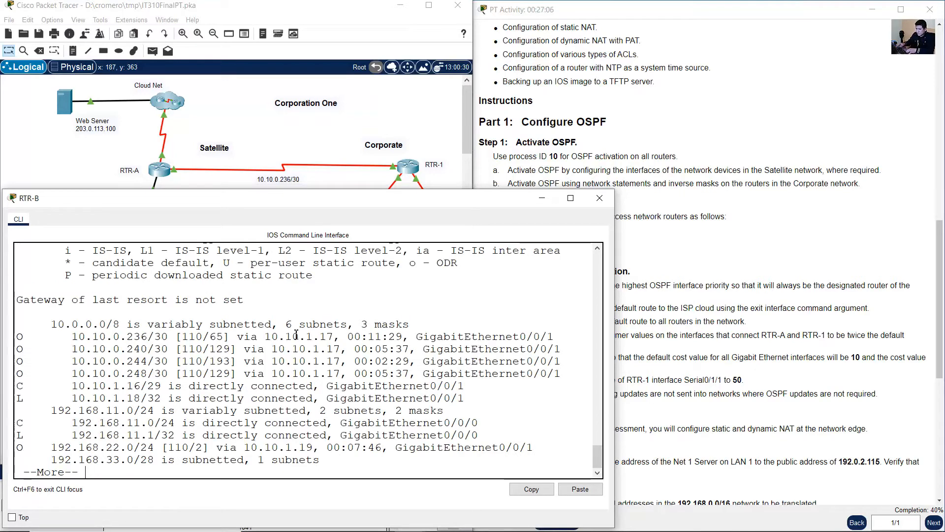
key("space")
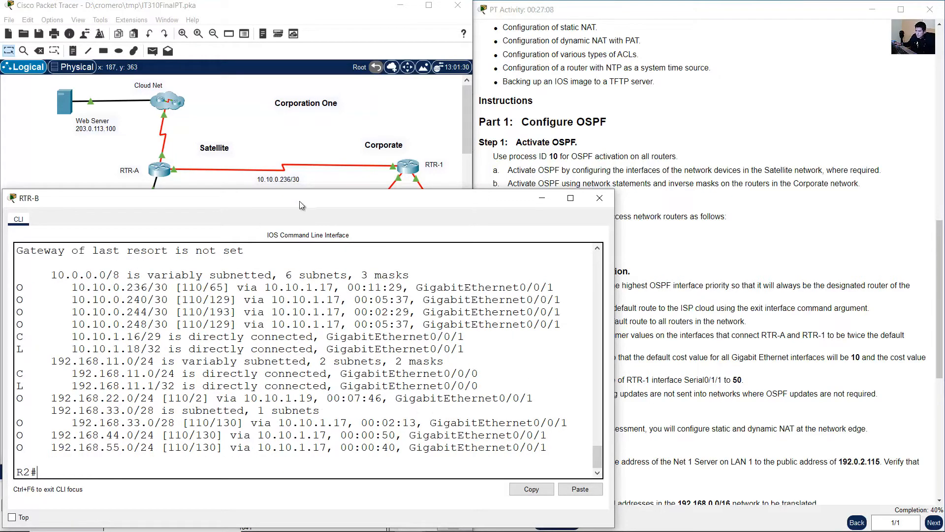
- Place RTR-B's routing table beside the topology and compare its OSPF routes for the four 10.10.0.x/30 serial links with the diagram
left_click_drag(301, 205, 771, 40)
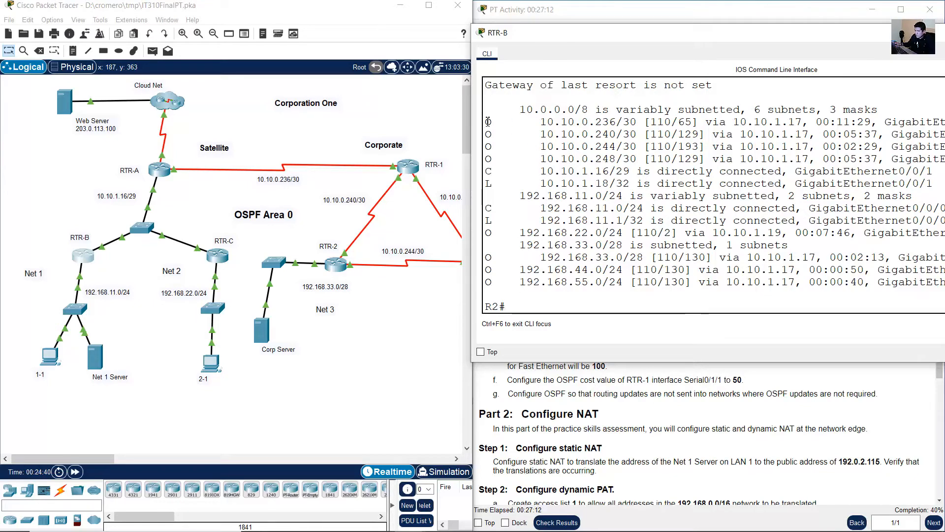
left_click_drag(488, 121, 512, 119)
left_click_drag(594, 120, 616, 133)
left_click(308, 165)
left_click_drag(355, 184, 388, 214)
left_click_drag(590, 146, 617, 146)
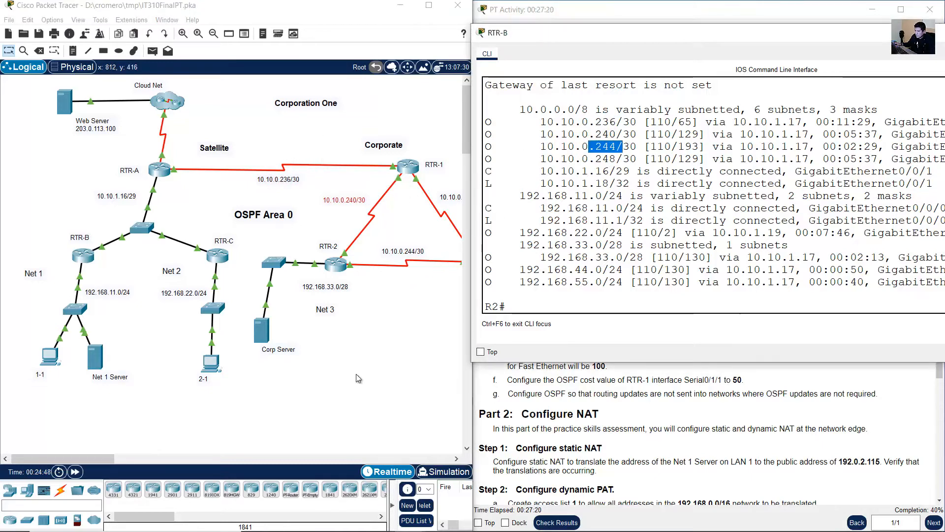
left_click_drag(405, 228, 416, 273)
left_click_drag(595, 159, 623, 158)
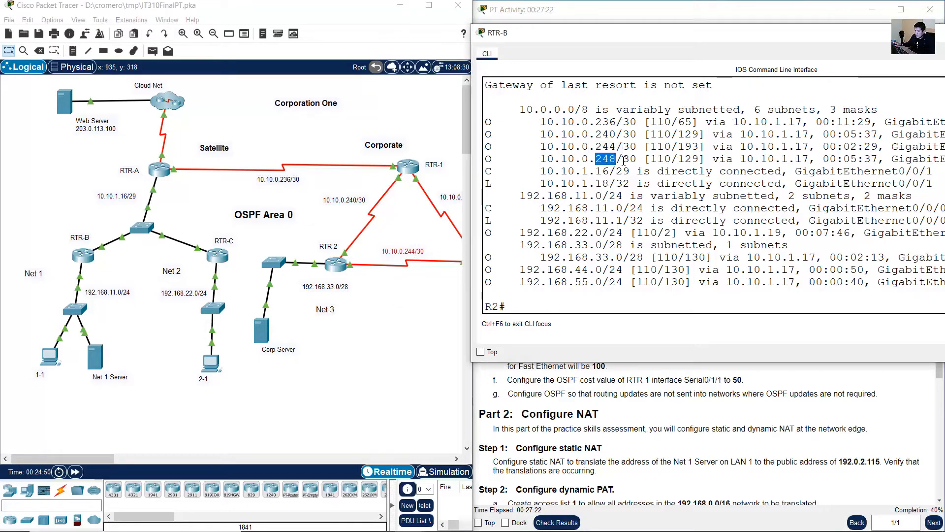
left_click_drag(111, 456, 122, 456)
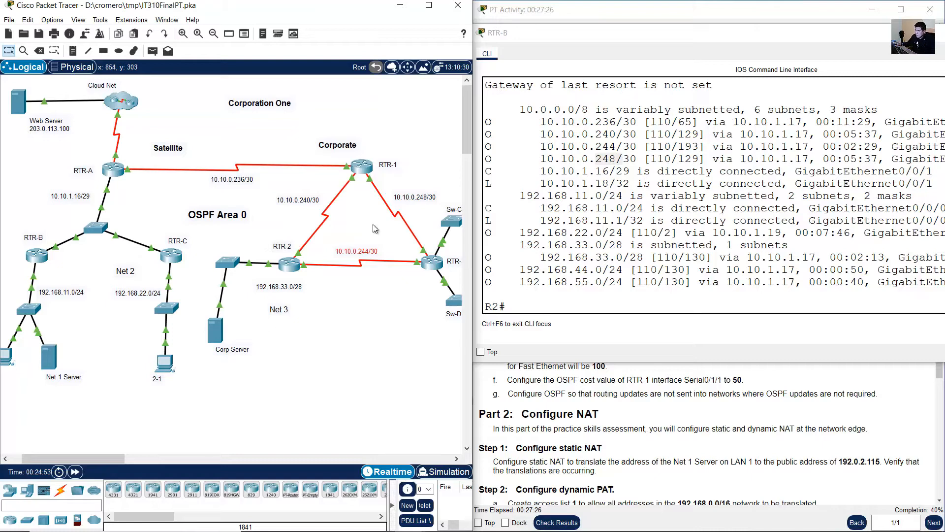
left_click_drag(429, 181, 408, 212)
left_click(503, 171)
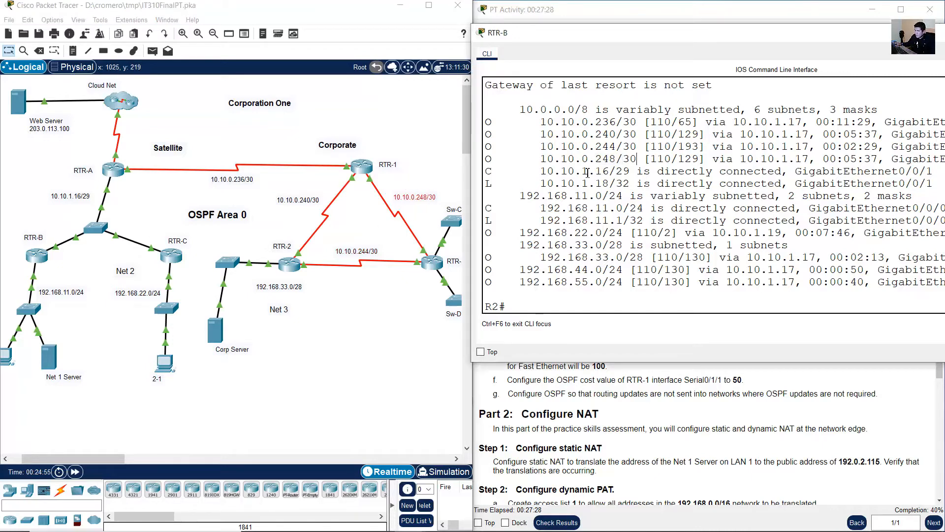
- Match RTR-B's directly connected networks 10.10.1.16/29 and 192.168.11.0/24 to their links in the topology
left_click_drag(490, 171, 618, 171)
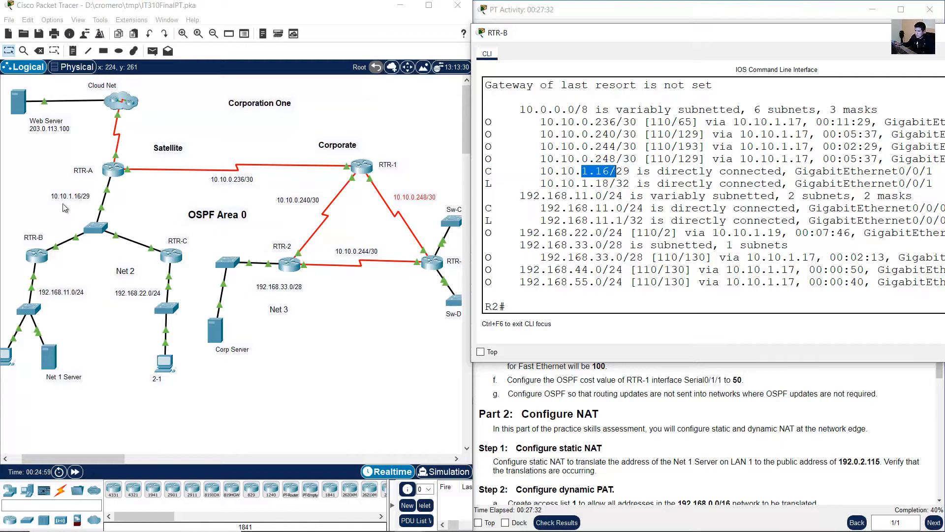
left_click_drag(41, 183, 70, 207)
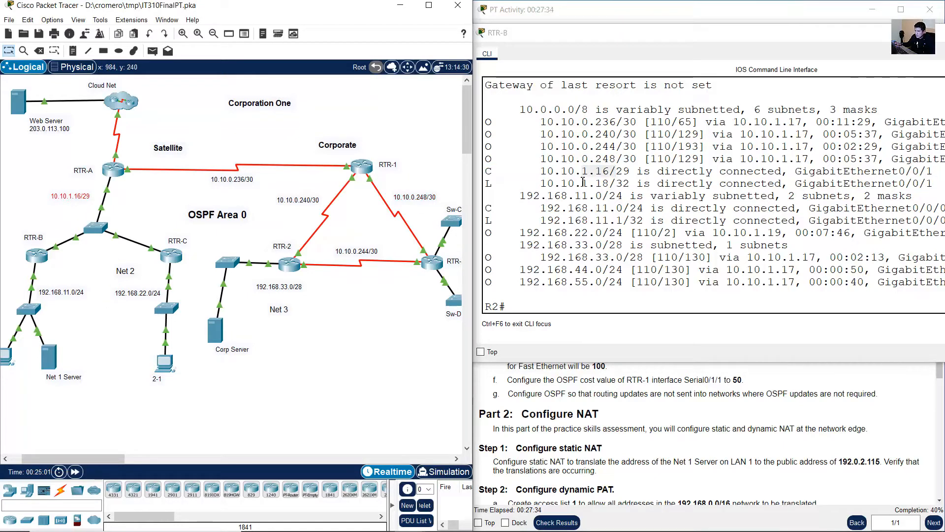
left_click(564, 215)
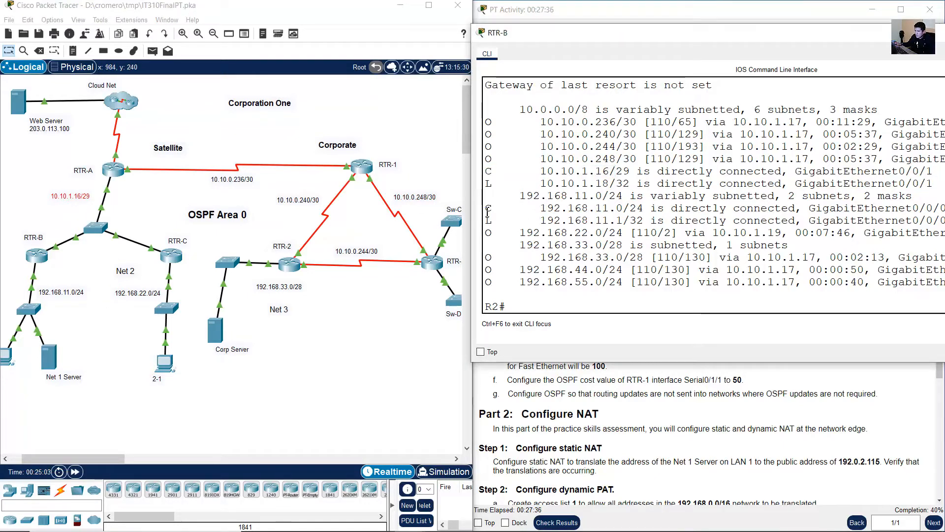
left_click_drag(487, 212, 623, 207)
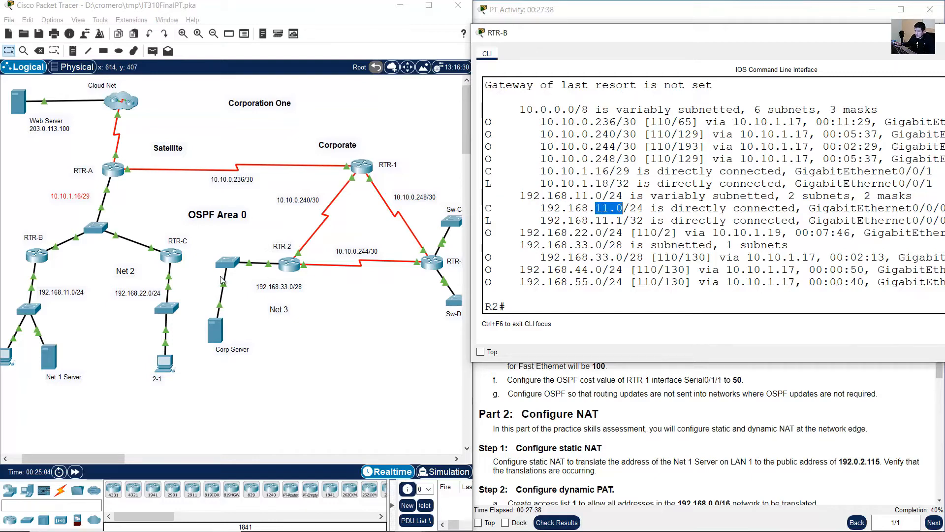
left_click_drag(83, 279, 15, 325)
left_click(576, 244)
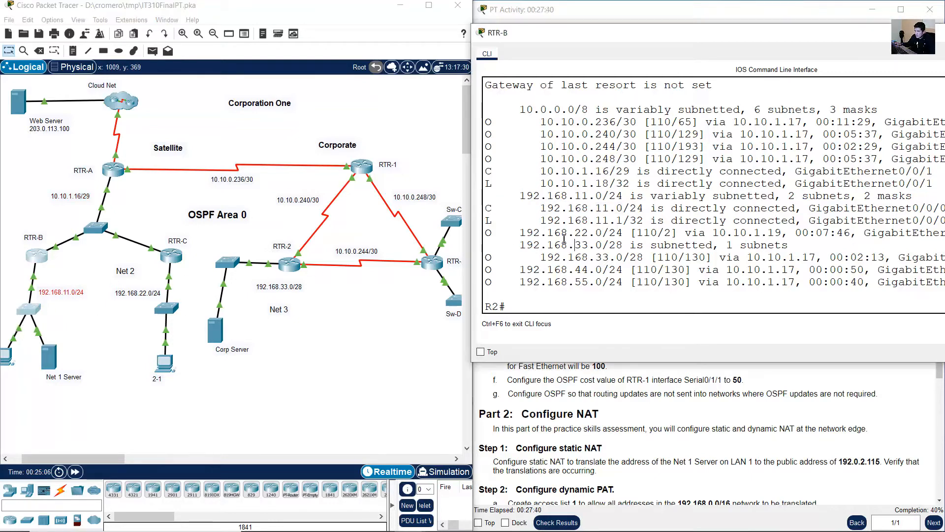
- Compare RTR-B's OSPF routes to the remote 192.168.x.0 LANs with Net 2 through Net 5 in the topology
left_click_drag(520, 232, 605, 234)
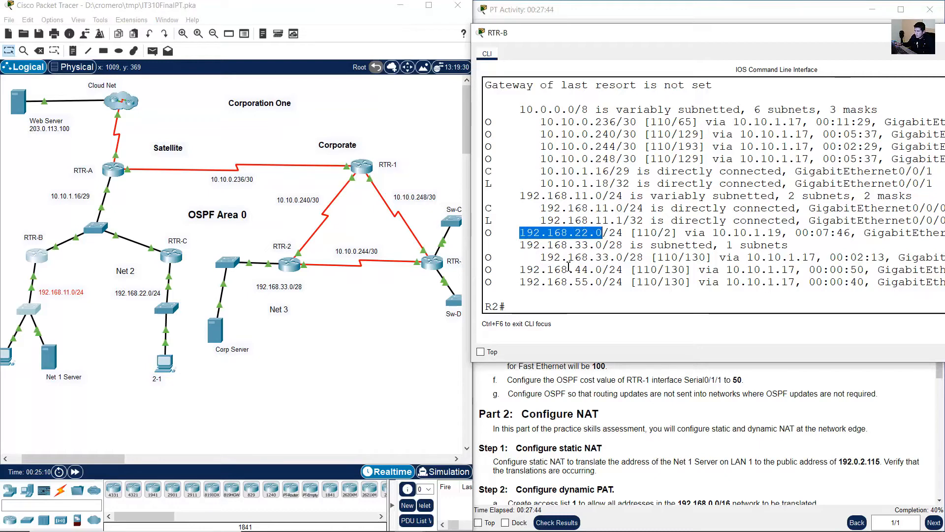
left_click_drag(568, 257, 601, 282)
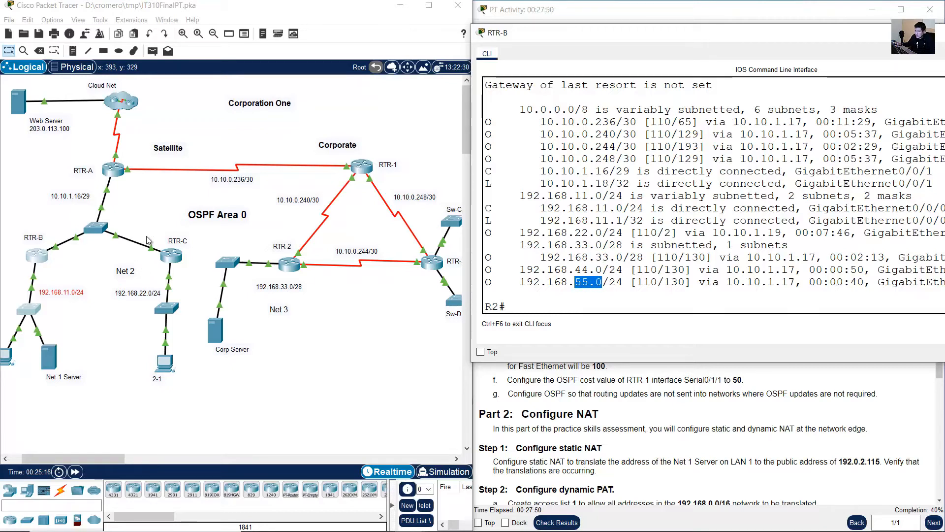
left_click_drag(190, 315, 140, 279)
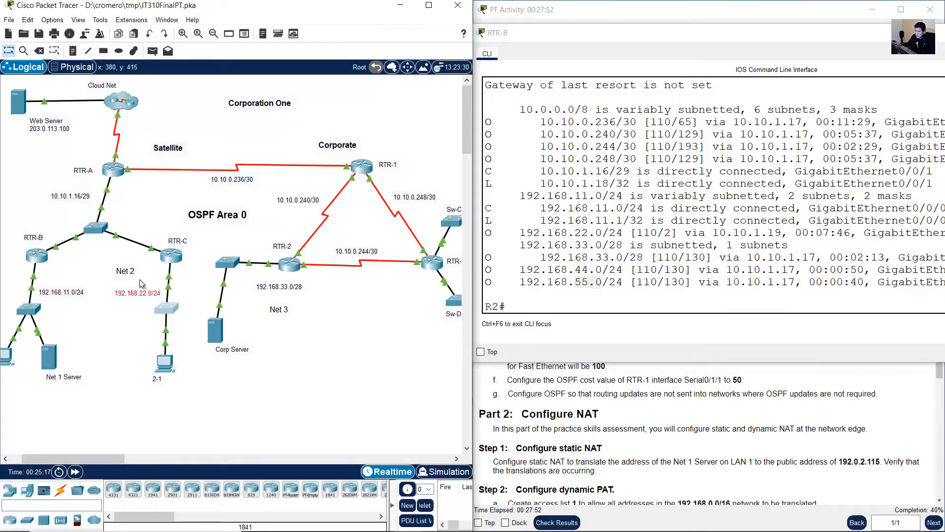
left_click_drag(251, 310, 199, 255)
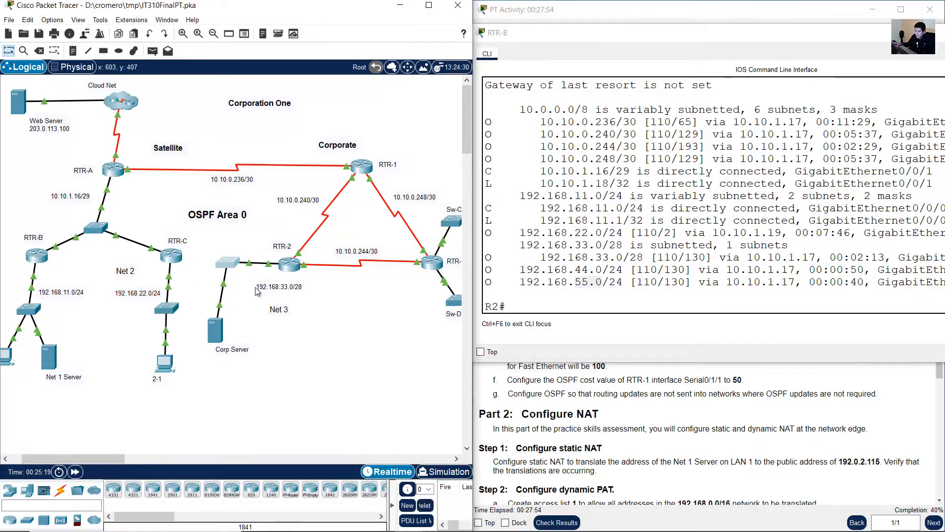
left_click_drag(79, 458, 108, 457)
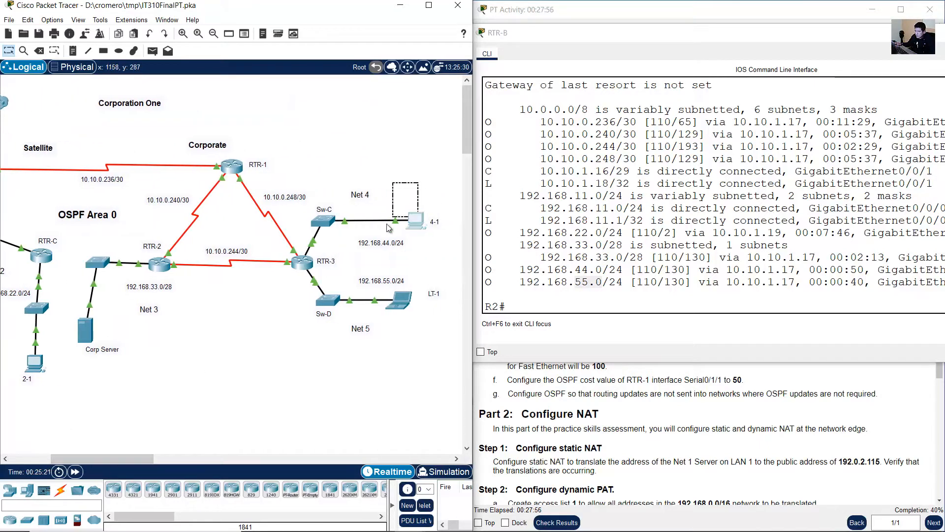
left_click_drag(393, 347, 347, 280)
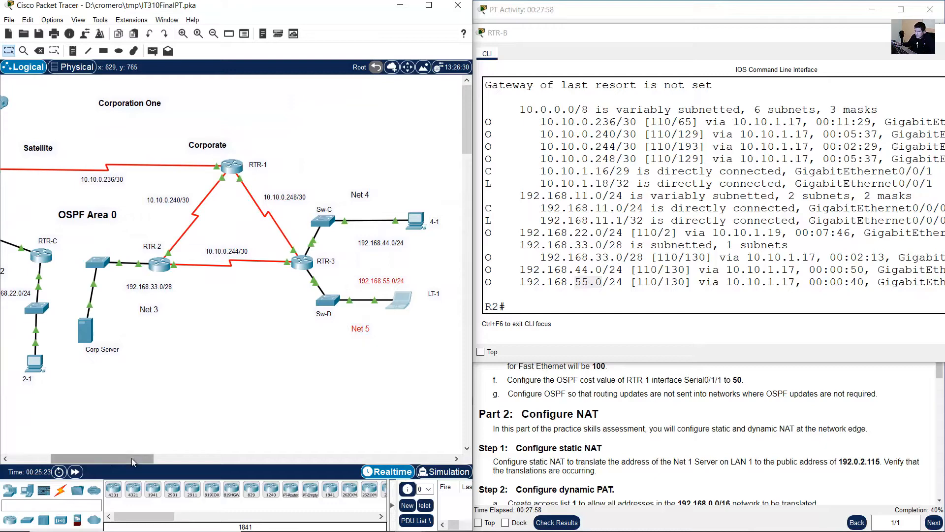
left_click_drag(132, 458, 96, 457)
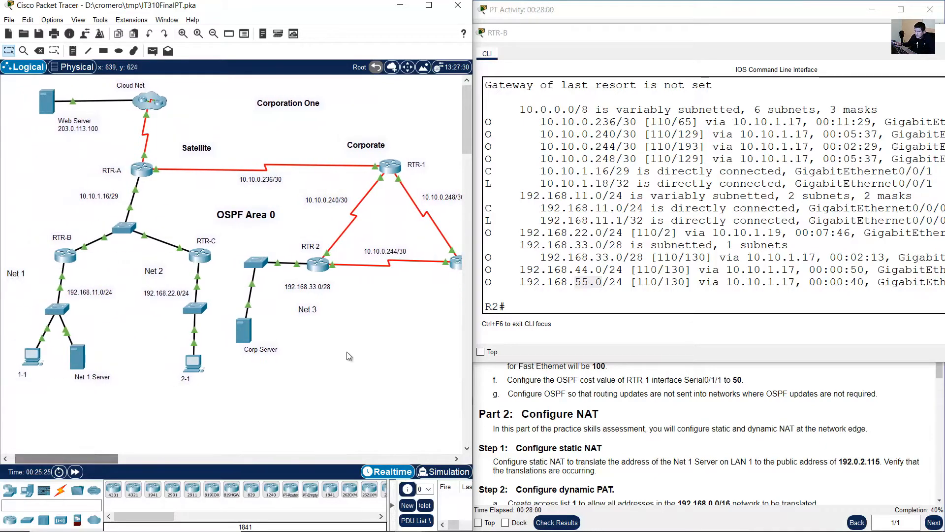
- Review the Part 1 OSPF instructions from activation through the Step 3 requirement for RTR-A's interface priority
left_click(724, 13)
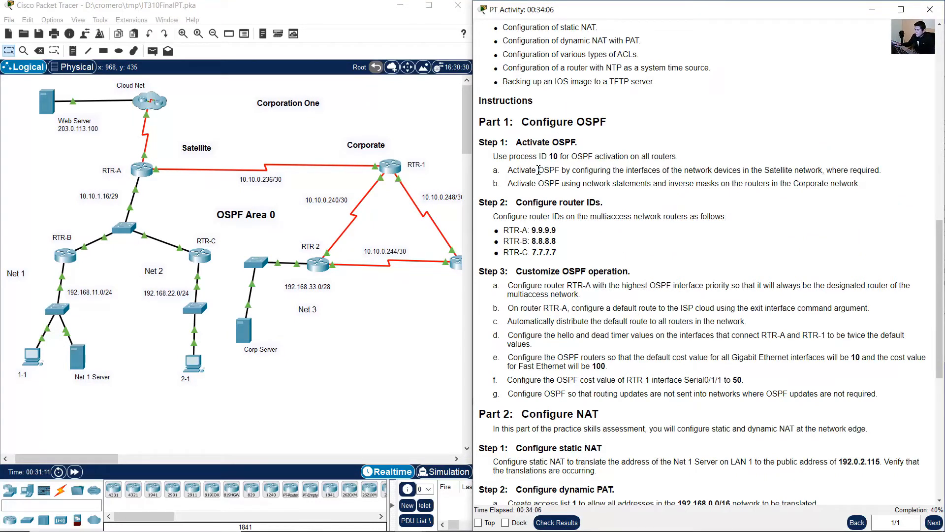
left_click_drag(538, 170, 732, 168)
left_click_drag(544, 183, 659, 188)
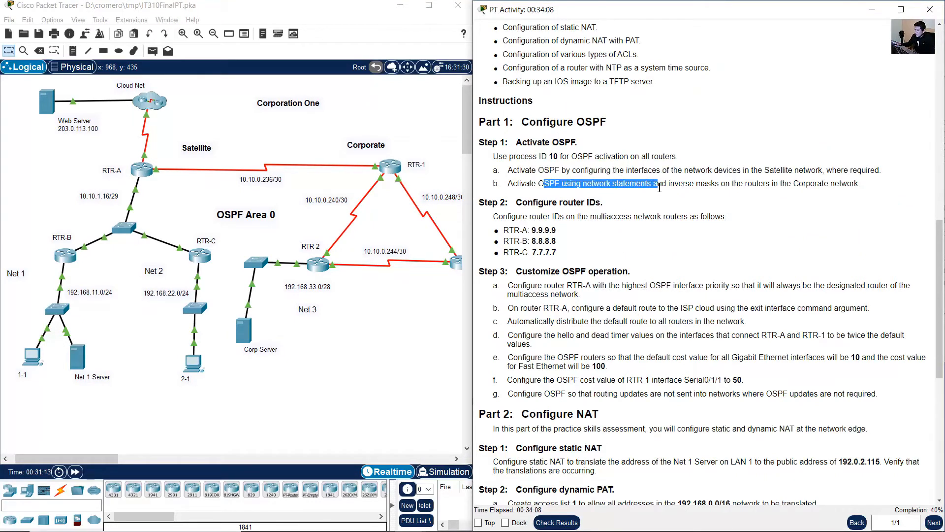
left_click(651, 194)
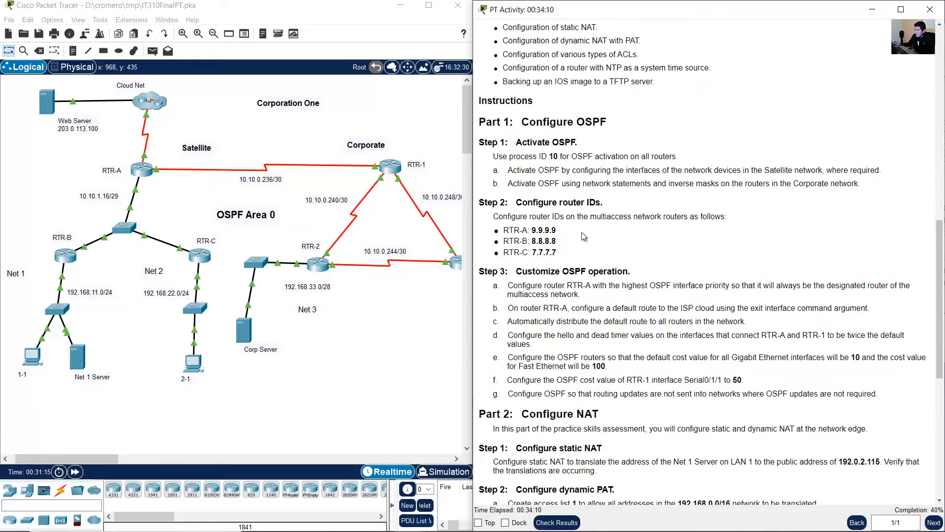
left_click_drag(527, 272, 640, 273)
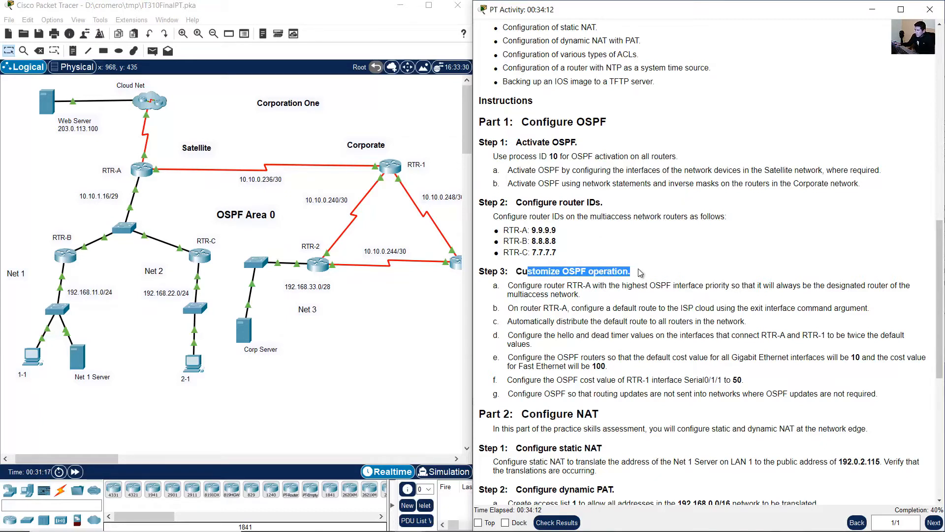
scroll(656, 275, "down", 1)
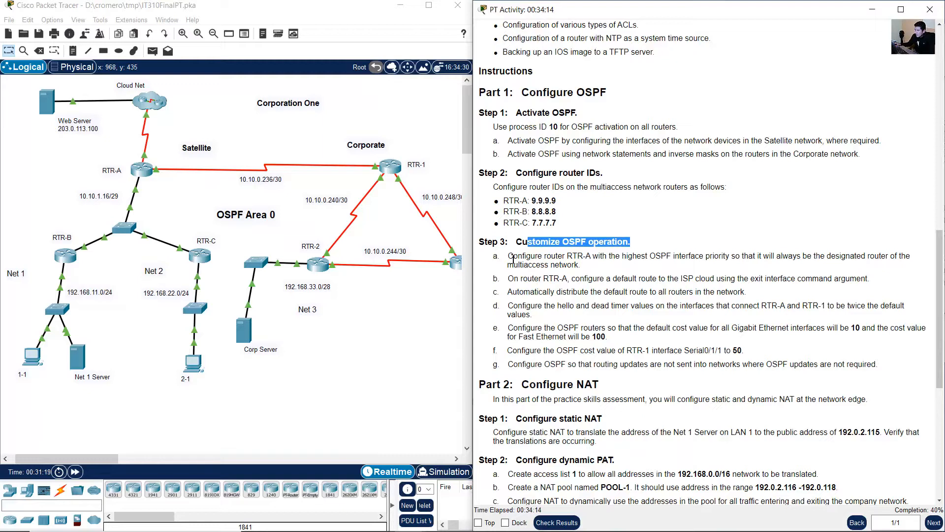
left_click_drag(513, 255, 605, 269)
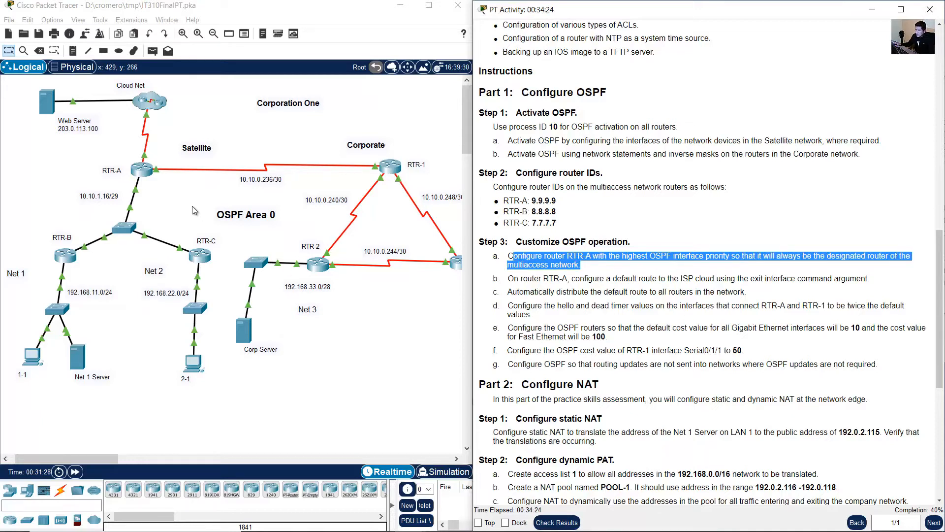
- Examine the multiaccess network joining RTR-A, RTR-B and RTR-C in the topology and RTR-A's link into it
left_click_drag(192, 183, 72, 264)
left_click(172, 208)
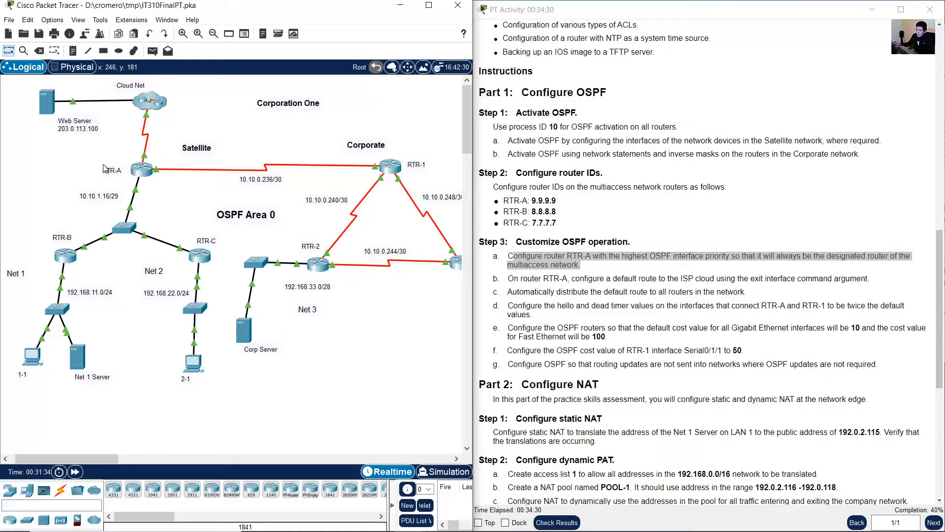
left_click_drag(103, 165, 148, 192)
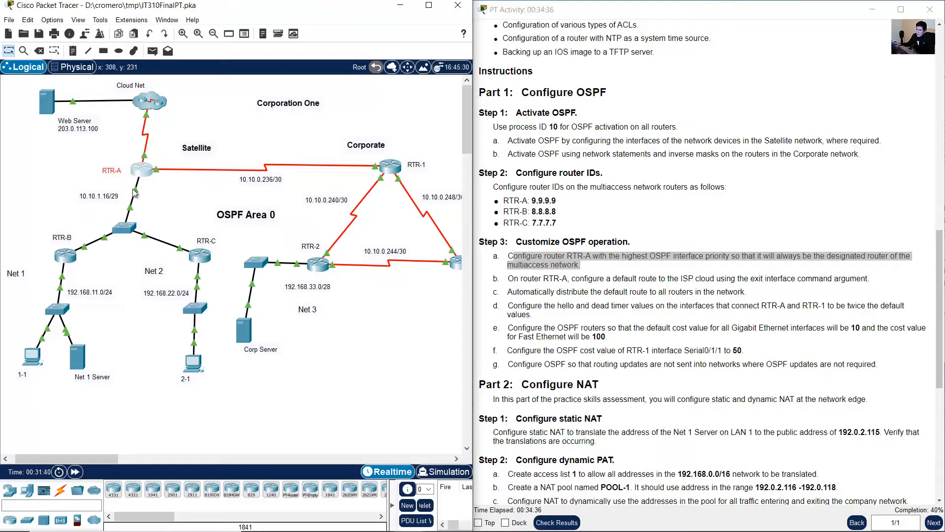
left_click_drag(178, 187, 112, 249)
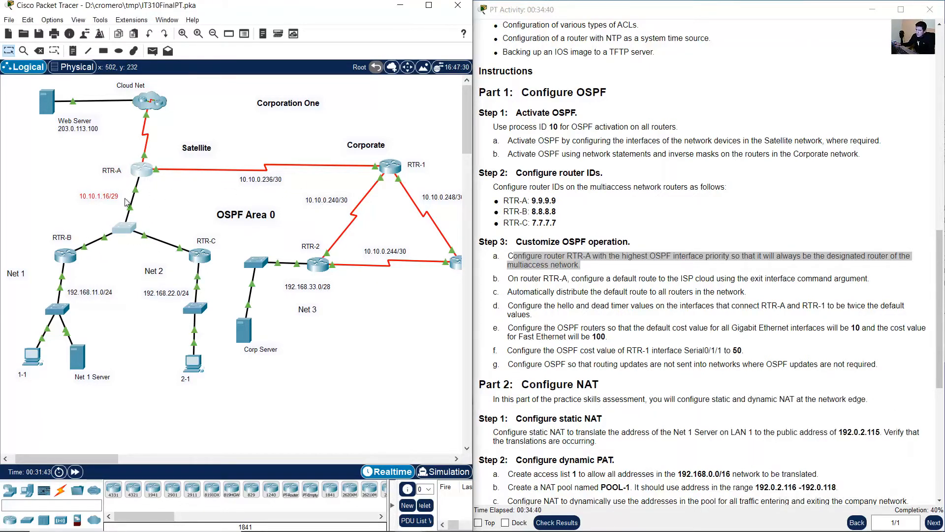
- Open RTR-A's command line and enter configuration mode for interface g0/0/0 on the multiaccess network
left_click(141, 173)
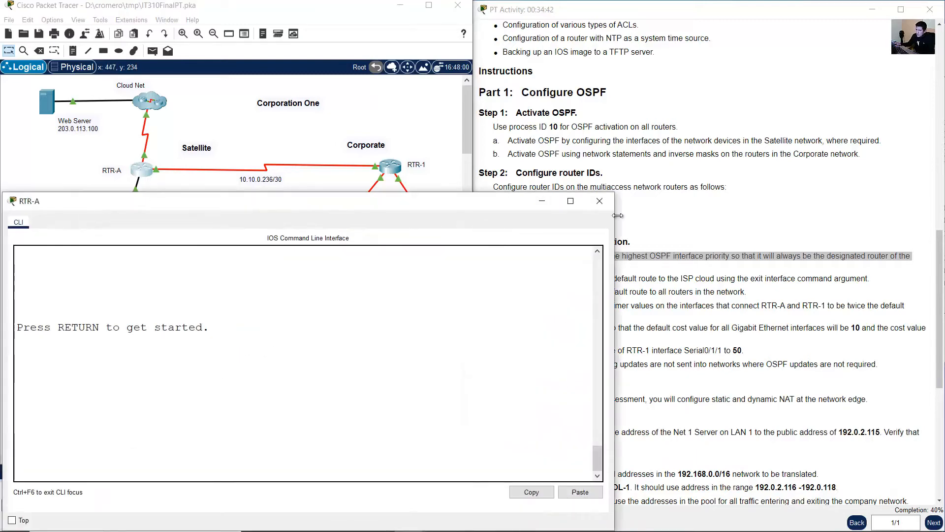
left_click(542, 200)
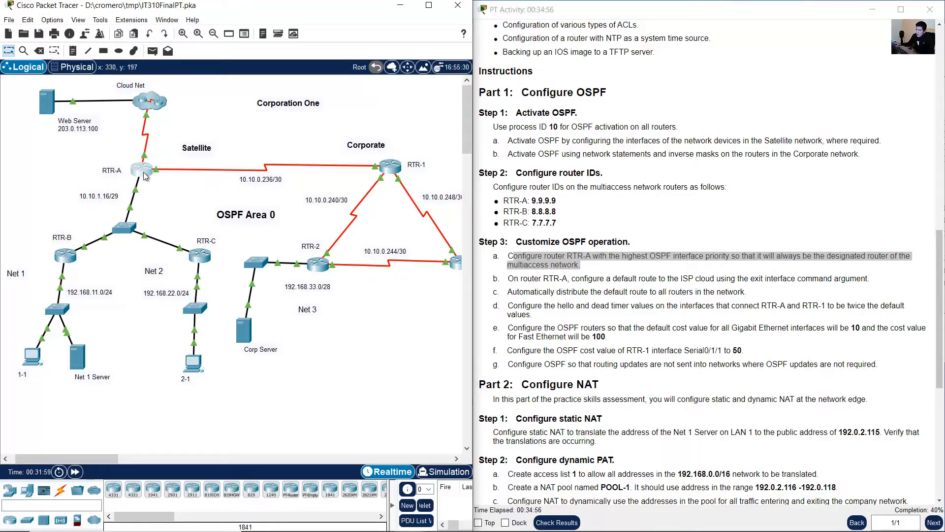
left_click(144, 173)
key("Return")
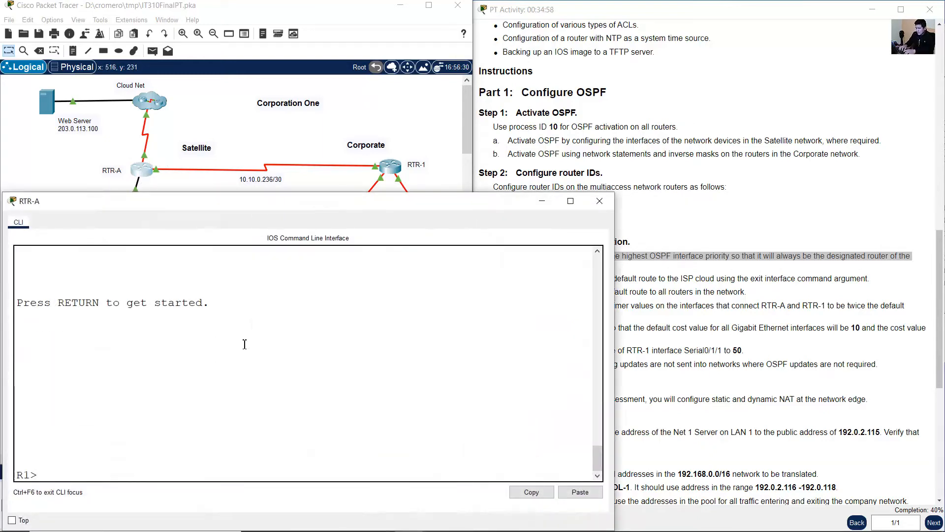
type("en")
key("Return")
type("conf term")
key("Return")
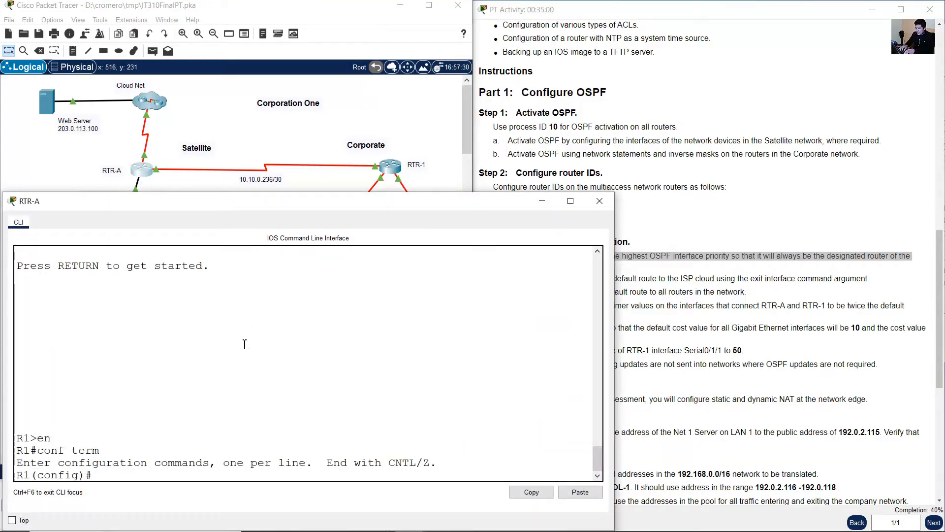
type("int g0/0")
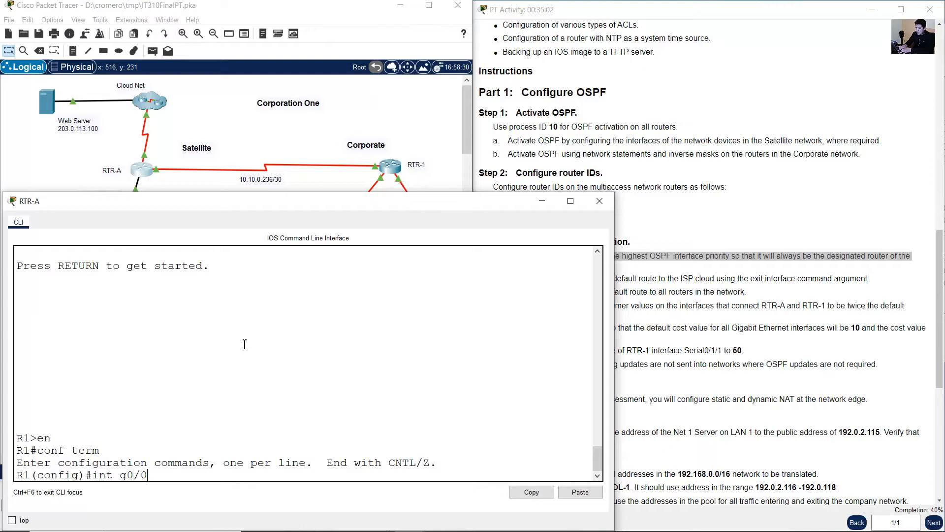
type("/0")
key("Return")
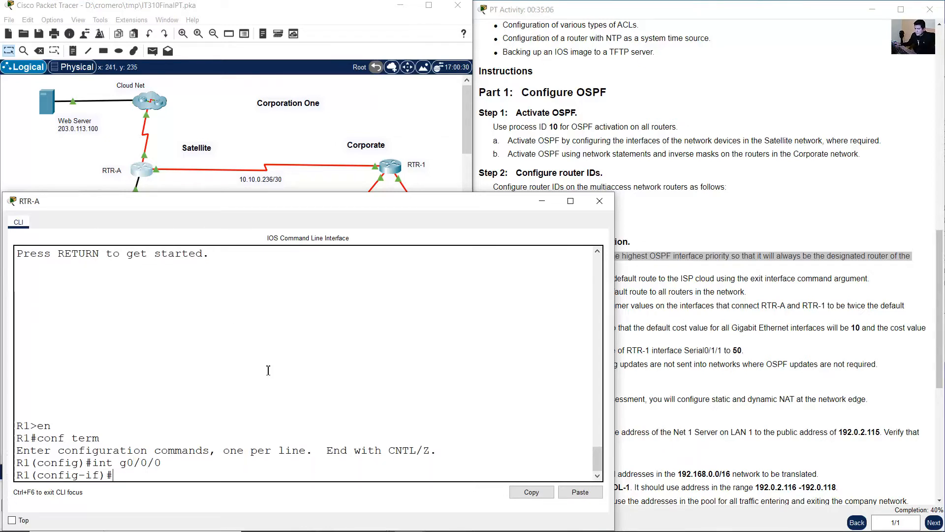
- Set the OSPF priority of RTR-A's g0/0/0 interface to 255 and return to global configuration mode
left_click(704, 266)
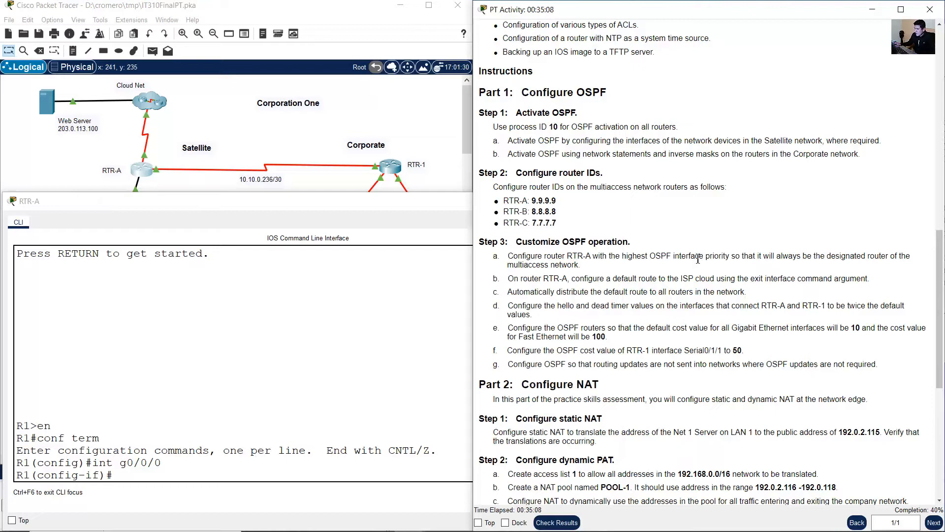
left_click_drag(628, 256, 750, 256)
left_click(366, 377)
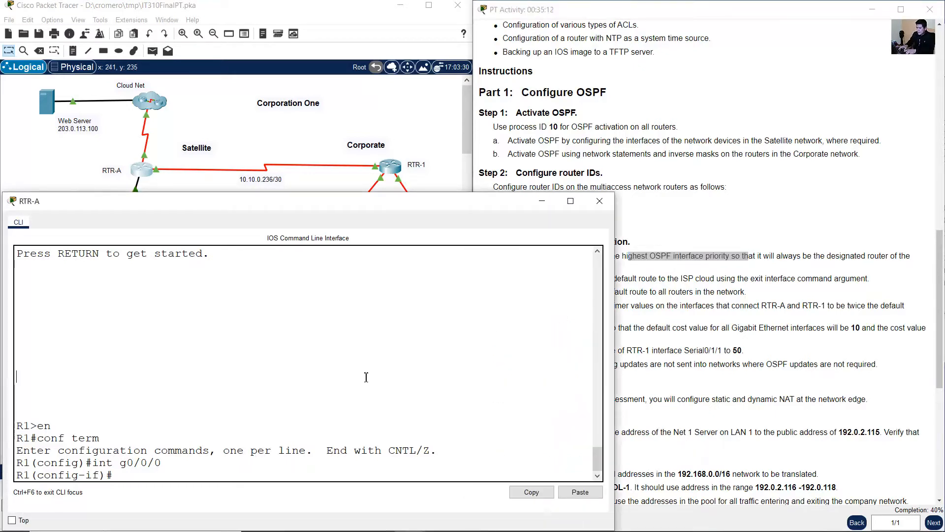
type("ip ospf priority 255")
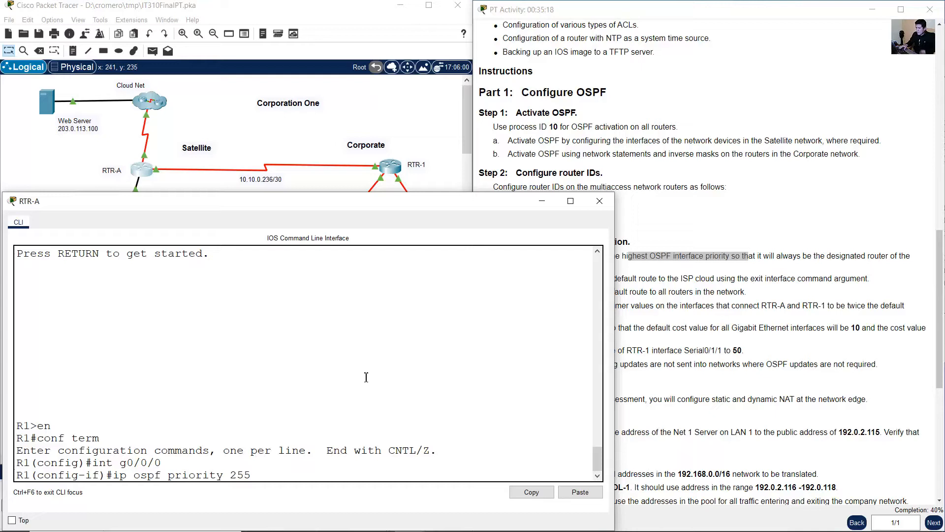
key("Return")
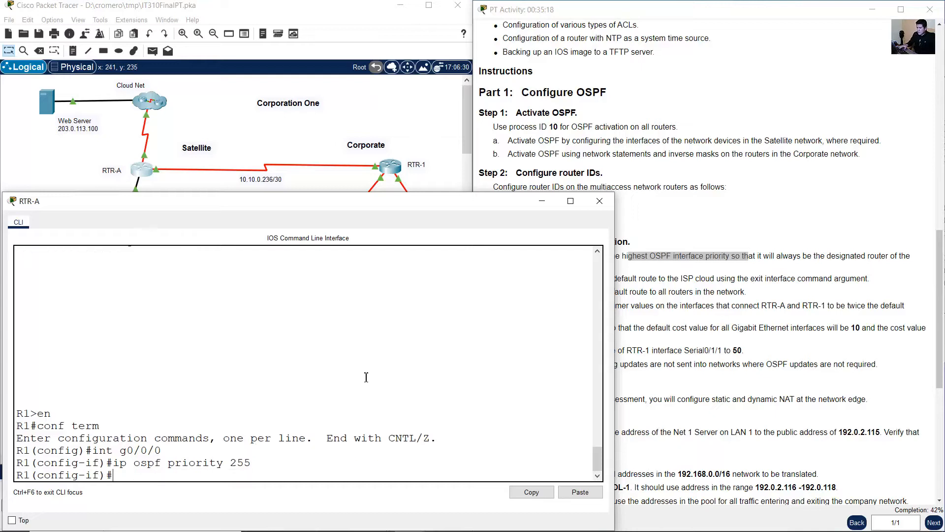
type("exit")
key("Return")
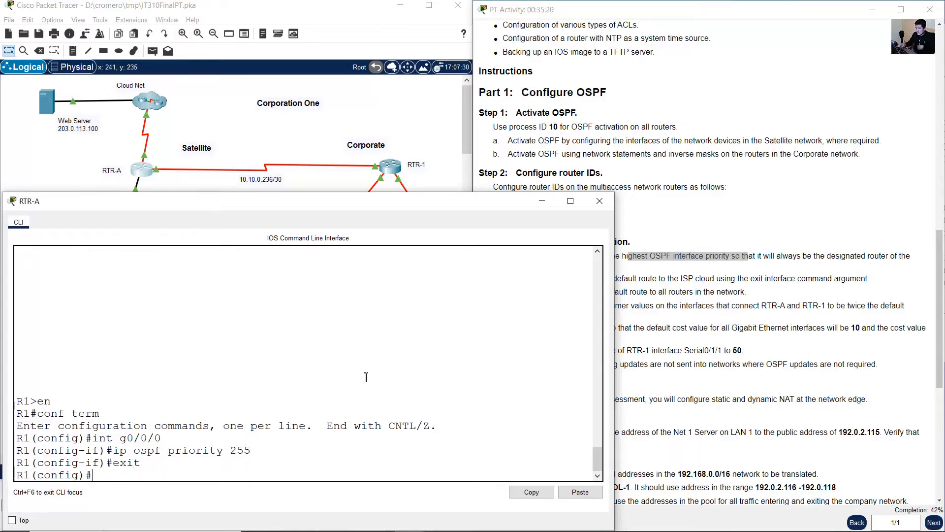
- Configure a default route 0.0.0.0 0.0.0.0 on RTR-A to the ISP cloud using exit interface s0/1/1
left_click(825, 215)
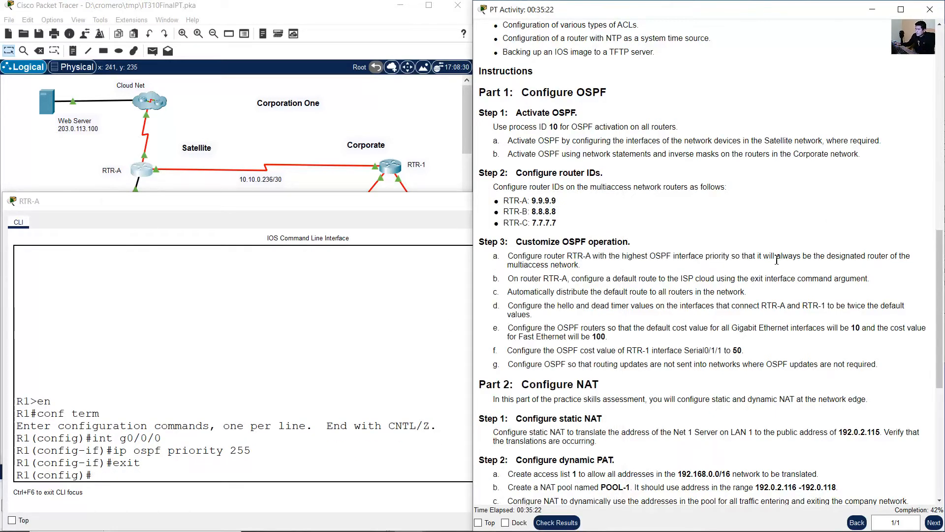
left_click_drag(757, 258, 886, 255)
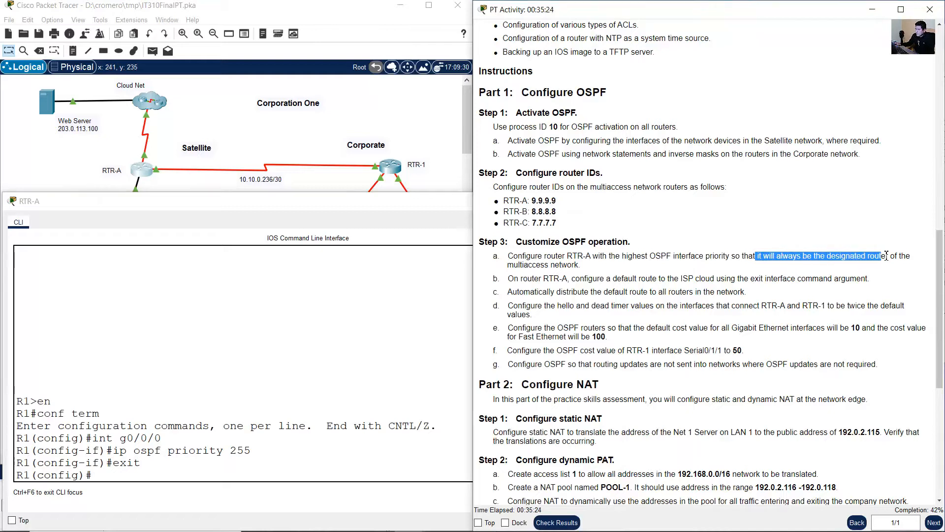
left_click(391, 119)
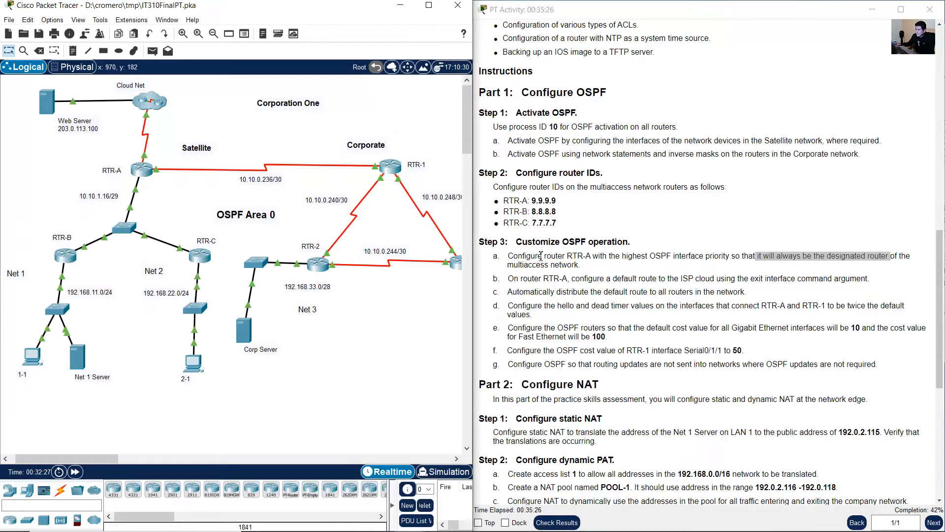
left_click_drag(516, 283, 868, 280)
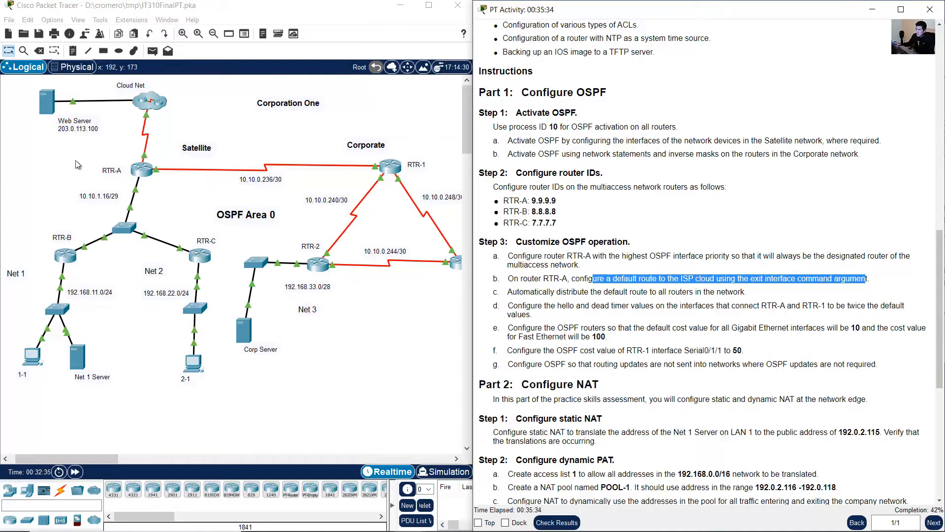
left_click(118, 159)
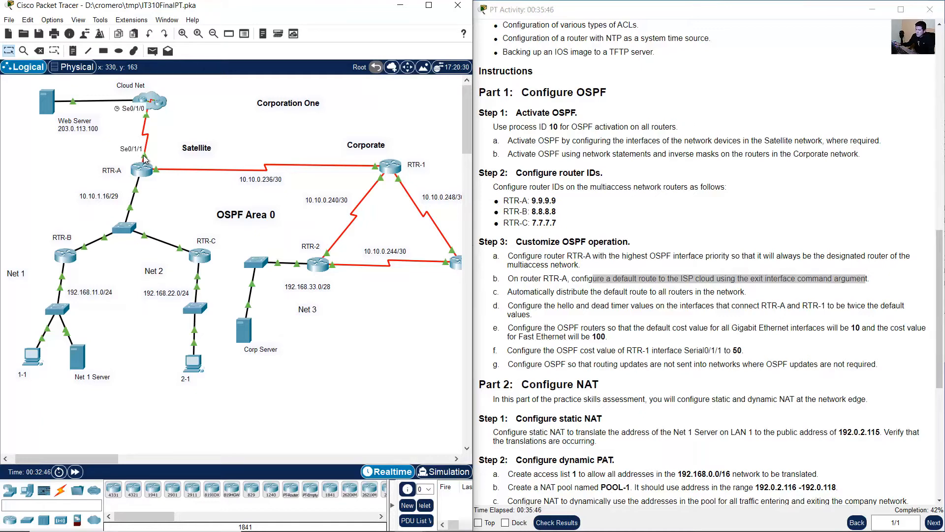
left_click(143, 169)
left_click(264, 318)
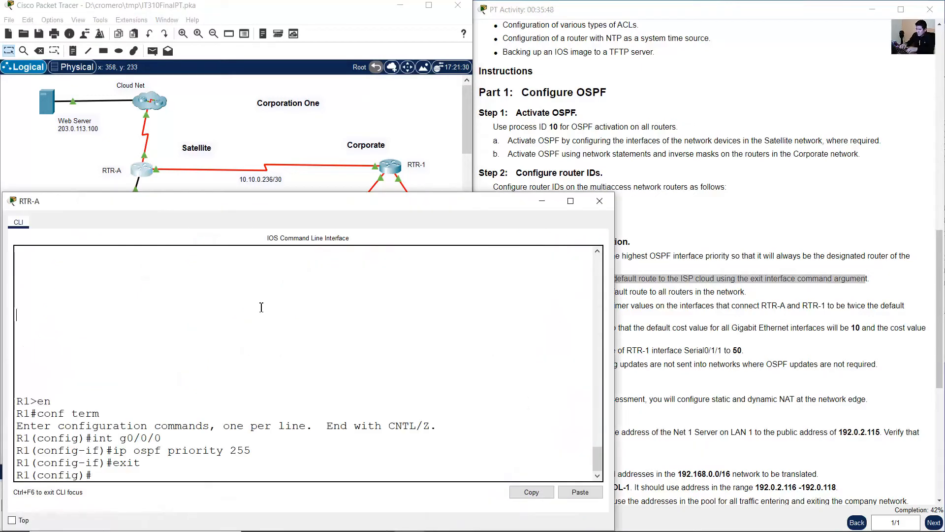
type("ip route ")
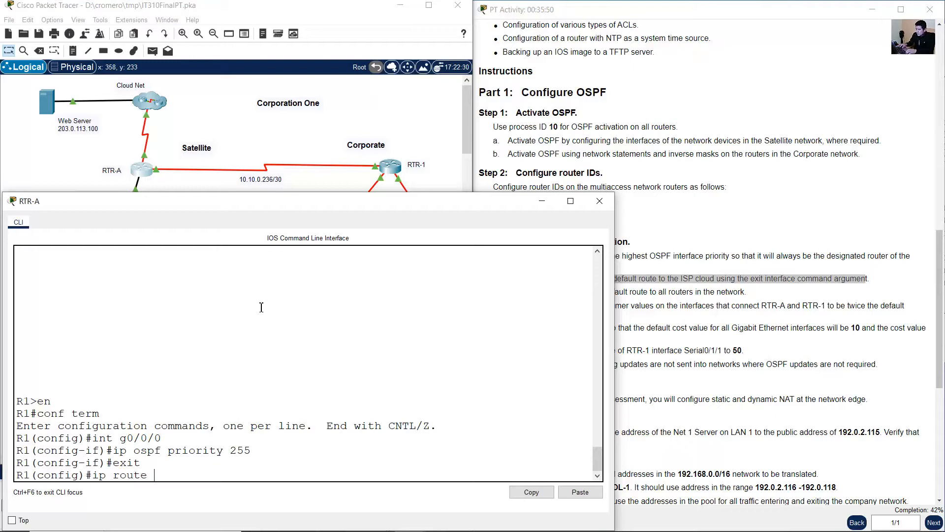
type("0.0.0.0 0.0.0.0 s0/")
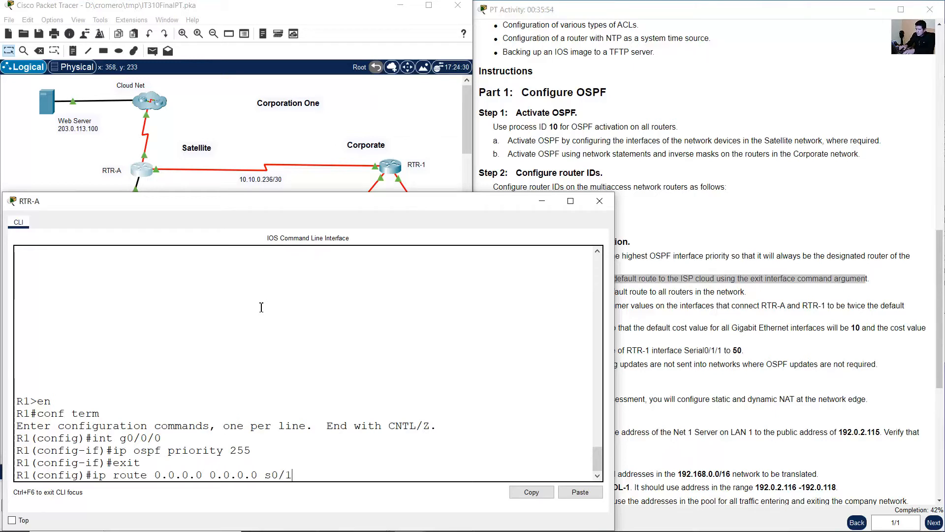
type("1/1")
key("Return")
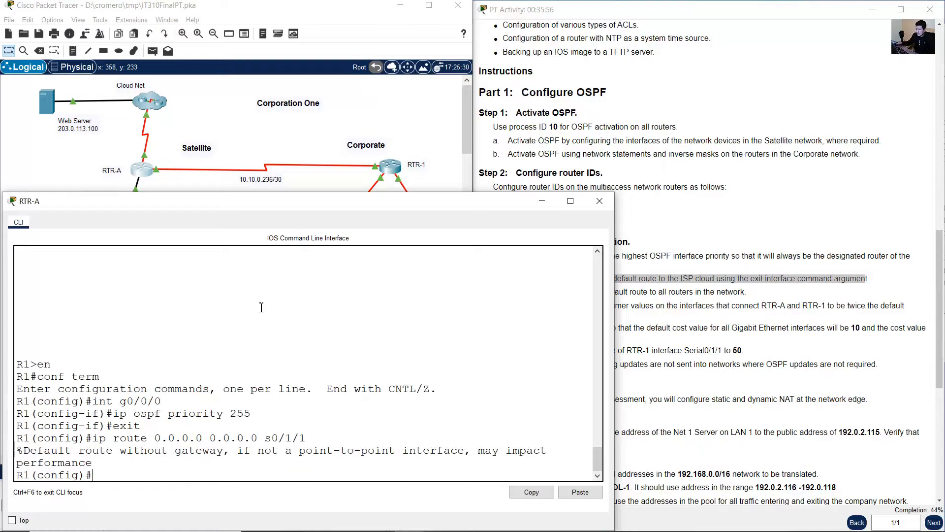
left_click_drag(49, 449, 87, 462)
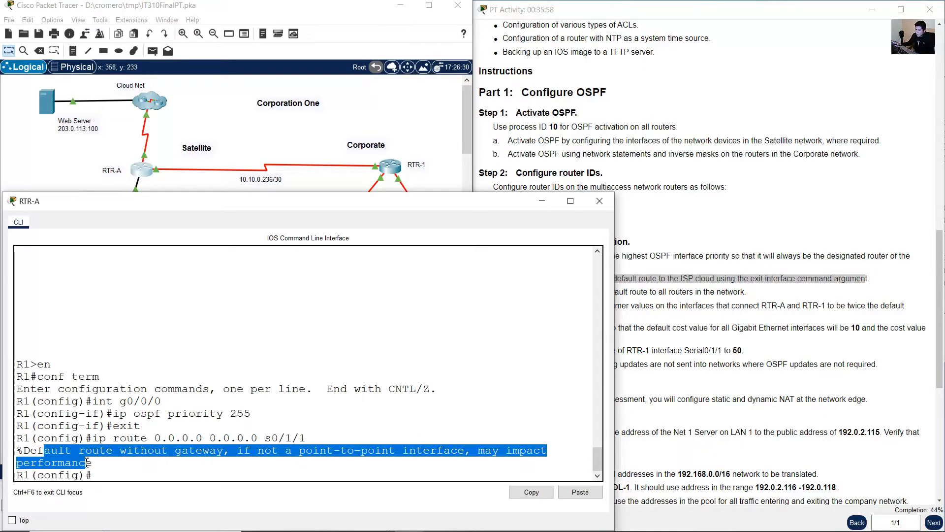
left_click(190, 111)
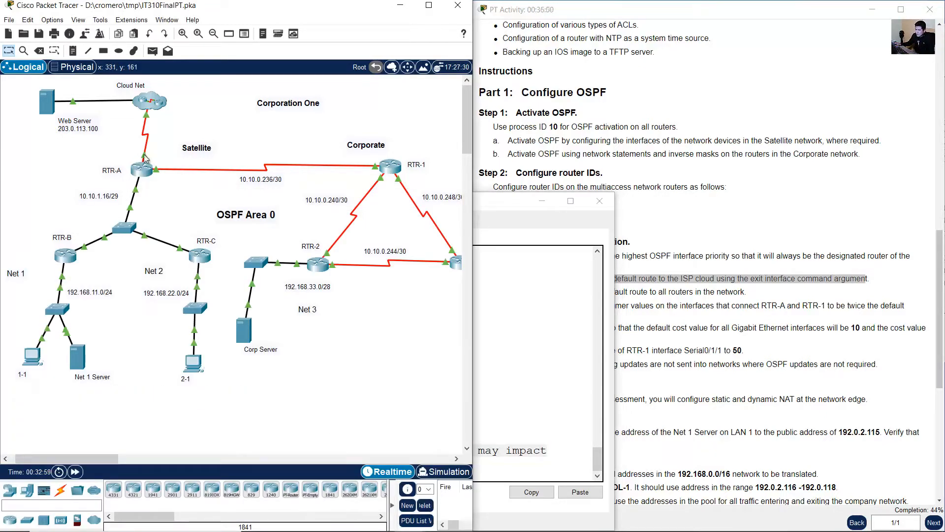
- Review the default route distribution requirement and trace RTR-A, the Satellite routers and the Corporate routers in the topology
left_click(691, 290)
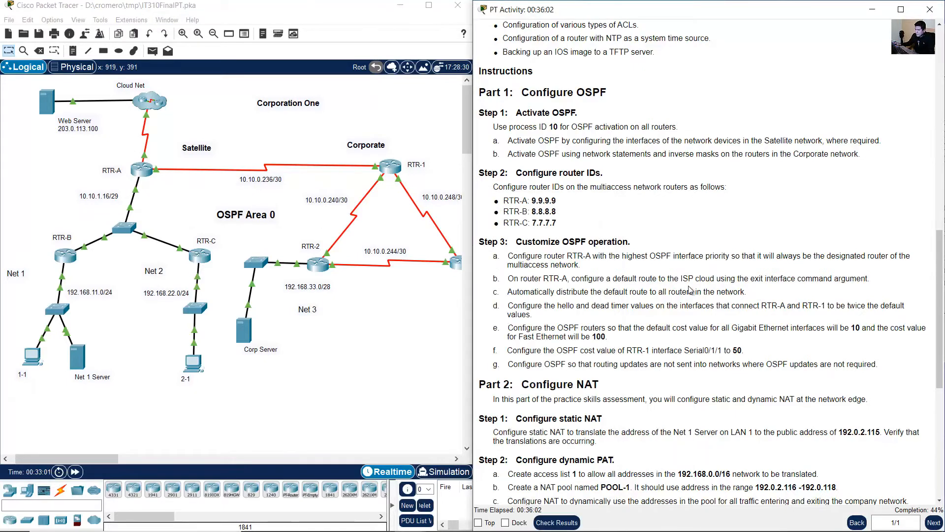
left_click_drag(520, 294, 737, 296)
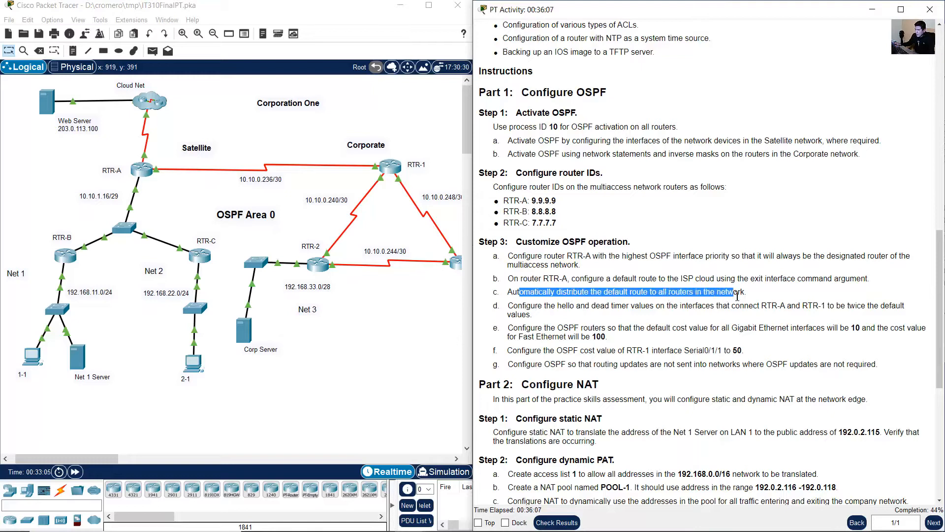
left_click(234, 129)
left_click_drag(167, 144, 120, 189)
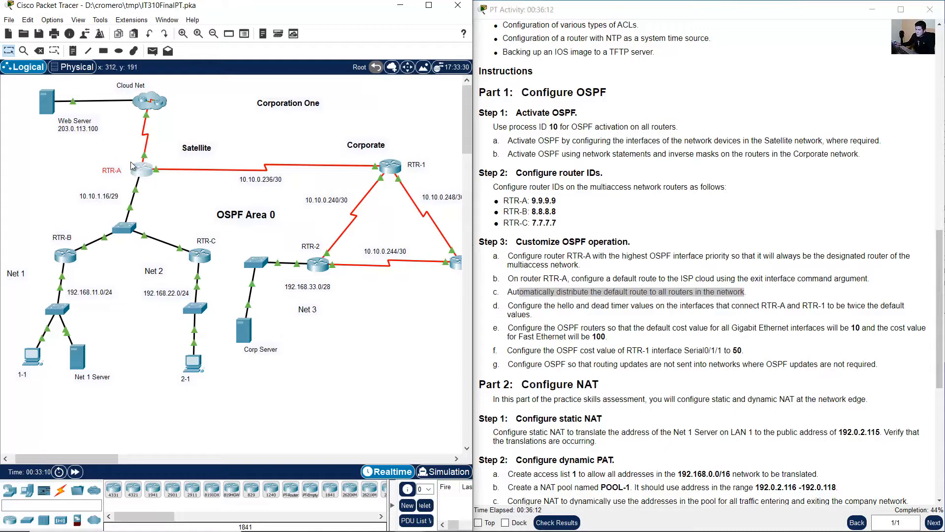
left_click_drag(120, 149, 158, 182)
left_click_drag(198, 217, 58, 283)
left_click_drag(299, 137, 460, 304)
- Distribute RTR-A's default route through OSPF process 10 with default-information originate, and return to global configuration mode
left_click(142, 170)
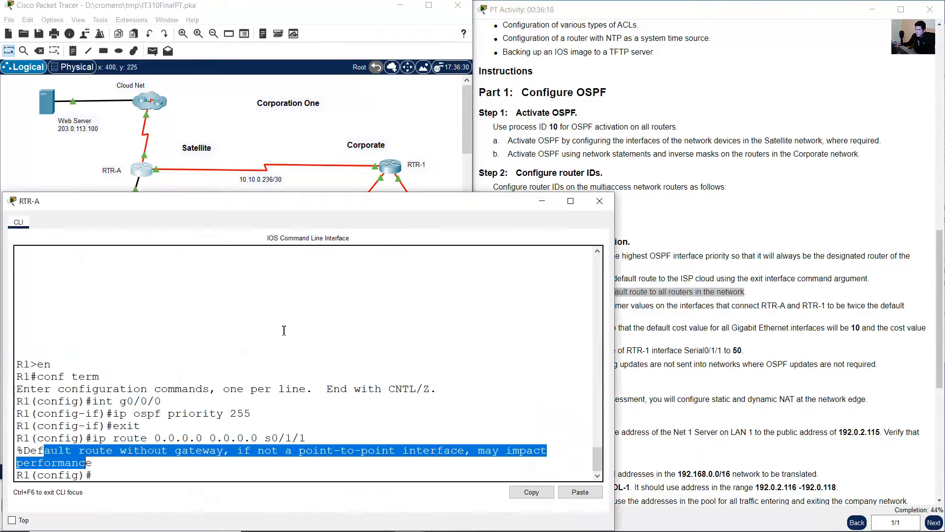
left_click(271, 316)
type("router ")
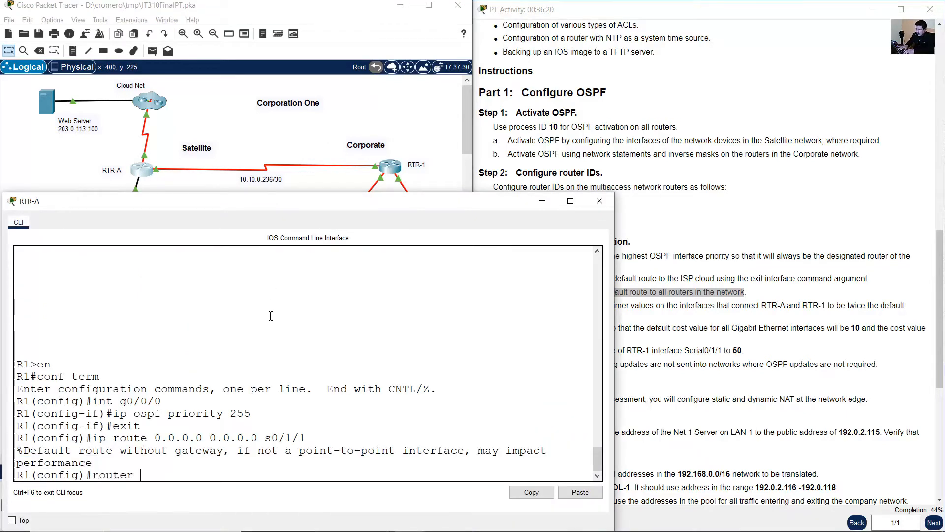
type("ospf 10")
key("Return")
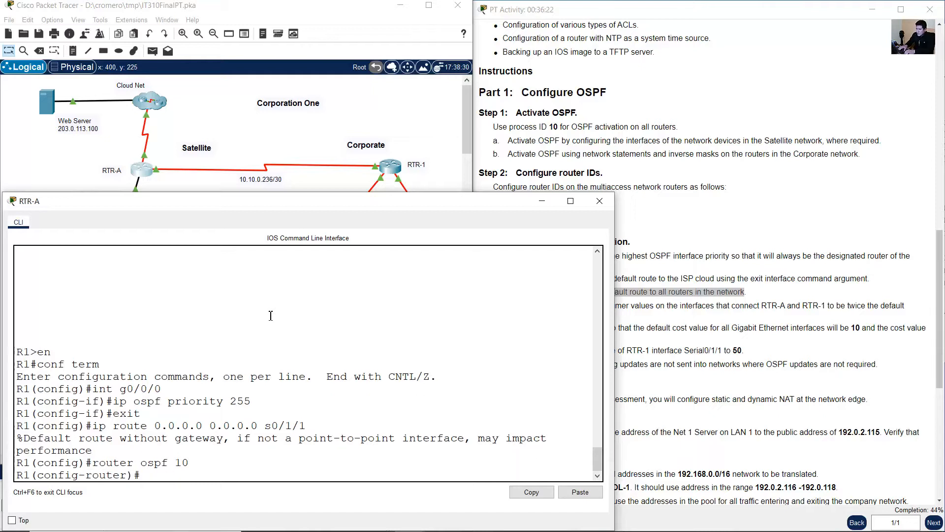
type("default-informa")
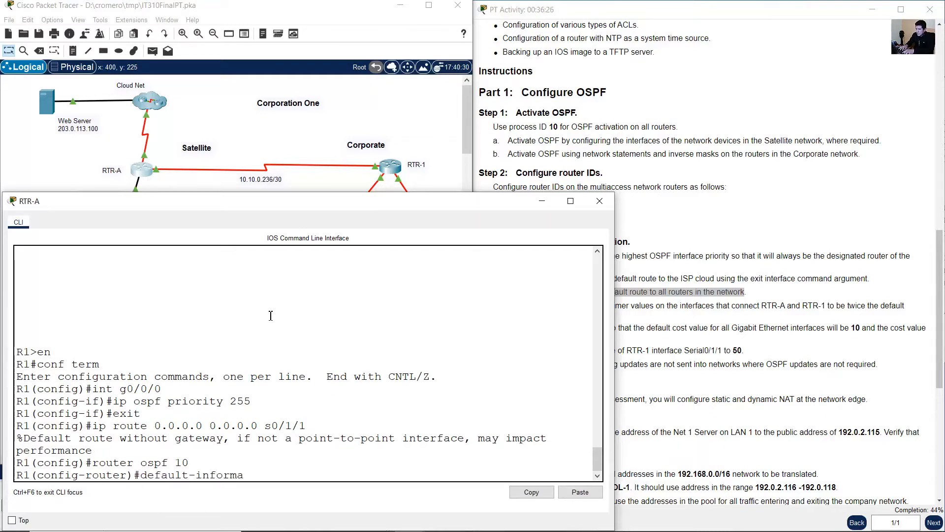
type("tion originate")
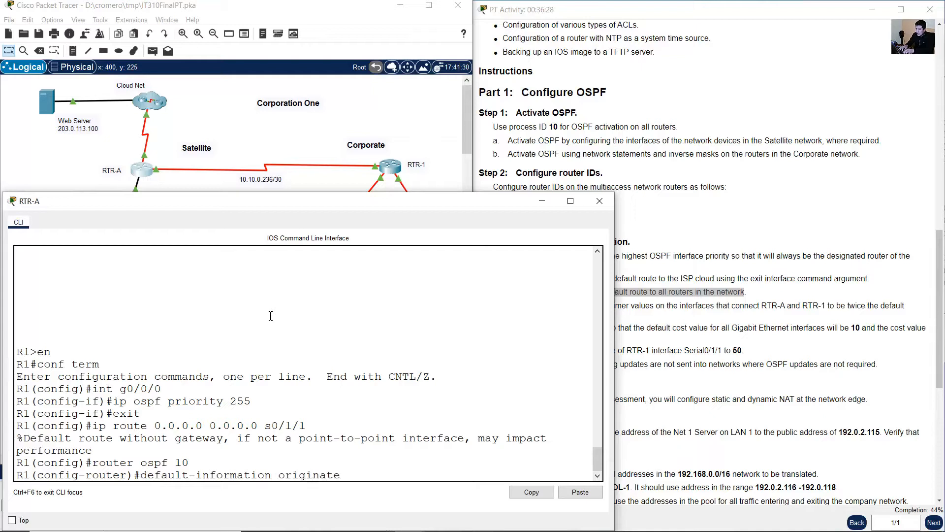
key("Return")
type("xit")
key("Return")
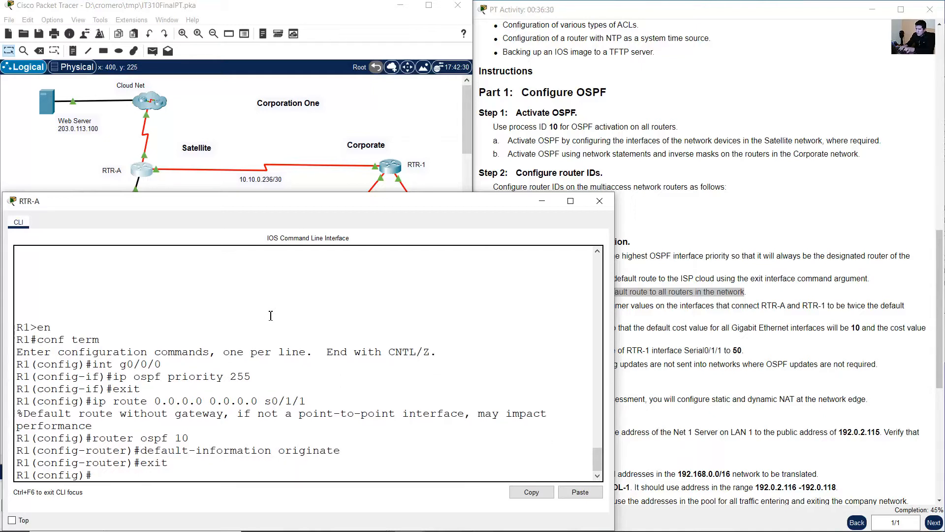
- Review the hello and dead timer requirement and trace the 10.10.0.236/30 link between RTR-A and RTR-1 in the topology
left_click(48, 167)
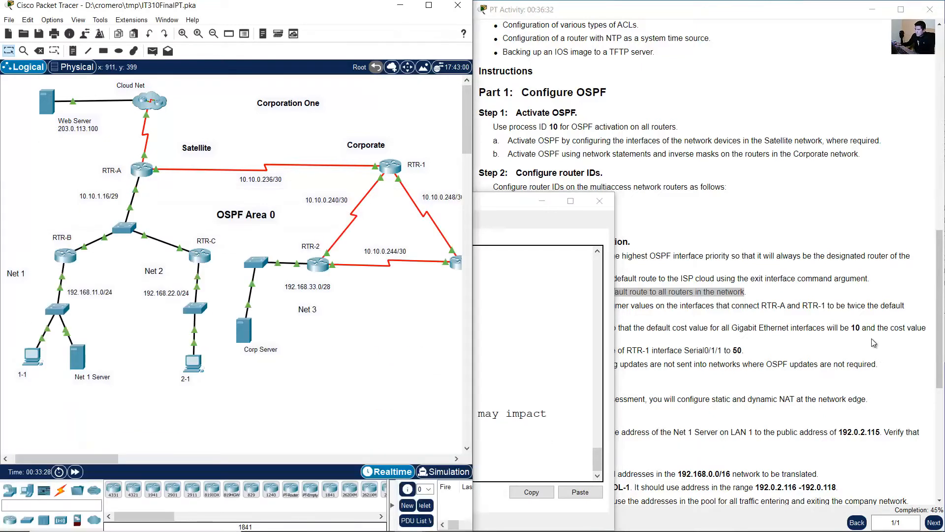
left_click(764, 342)
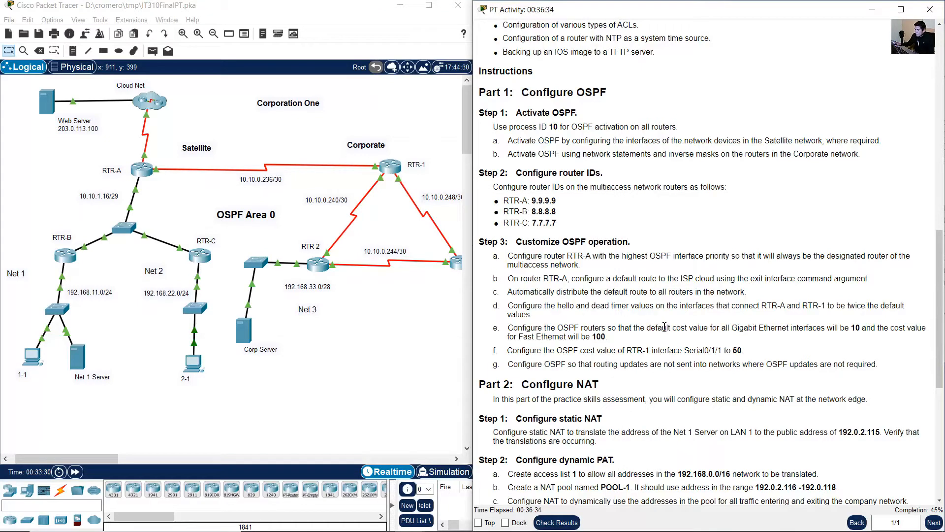
left_click_drag(523, 306, 843, 317)
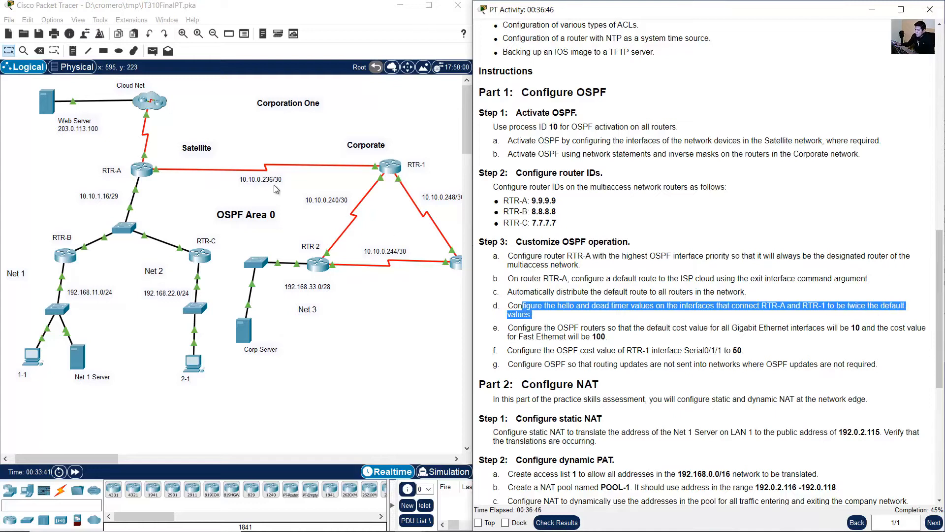
left_click(266, 138)
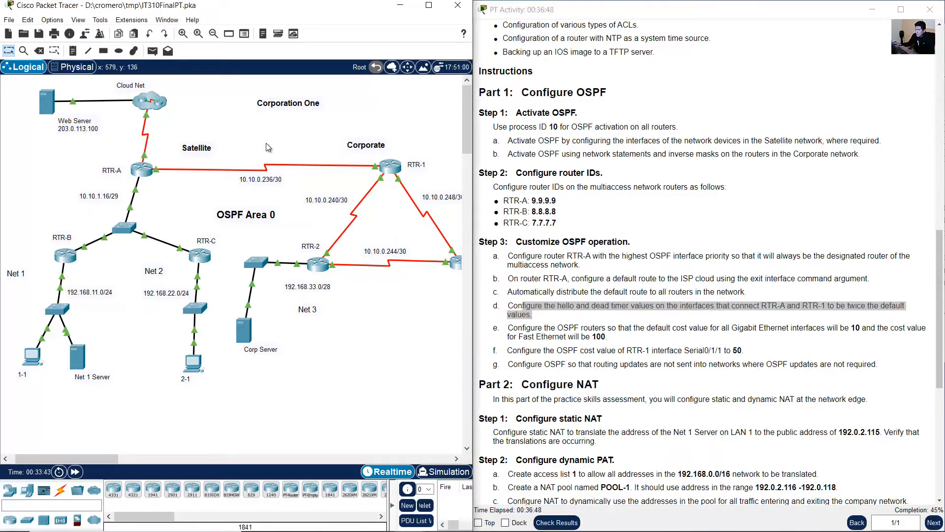
left_click_drag(228, 141, 342, 183)
left_click_drag(234, 141, 163, 177)
left_click(341, 135)
left_click_drag(334, 132, 404, 175)
left_click(282, 143)
left_click_drag(323, 143, 218, 187)
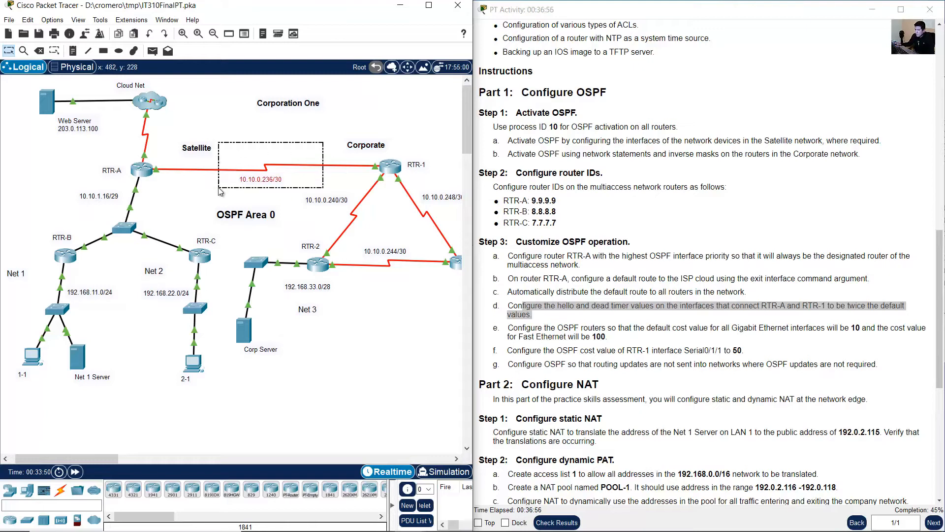
left_click(254, 125)
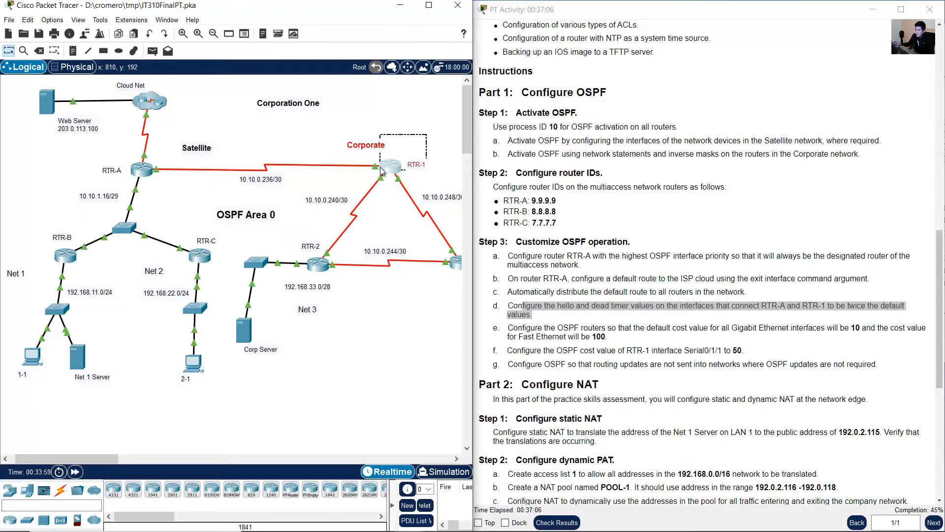
left_click(711, 283)
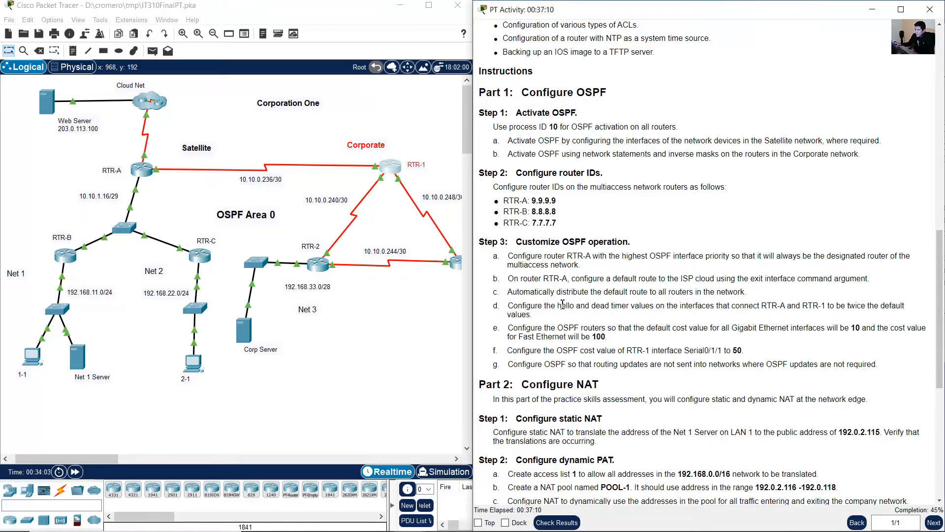
left_click_drag(561, 305, 617, 308)
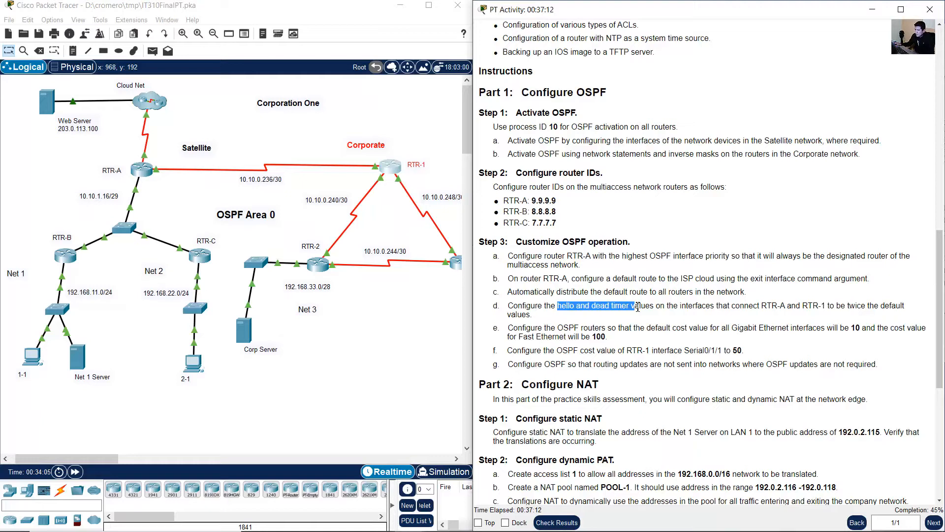
left_click_drag(839, 306, 533, 316)
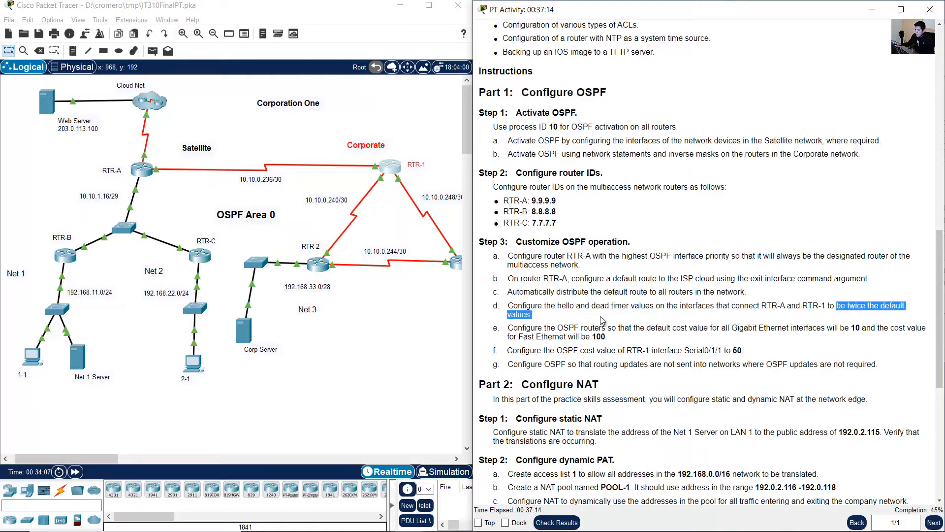
left_click(173, 144)
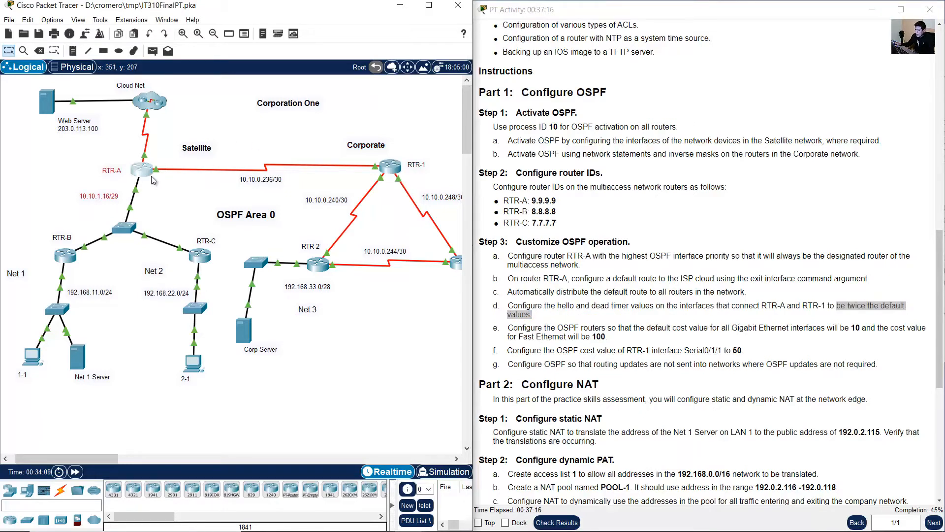
- Leave configuration mode on RTR-A and list its OSPF interface details with show ip ospf interface
mouse_move(142, 171)
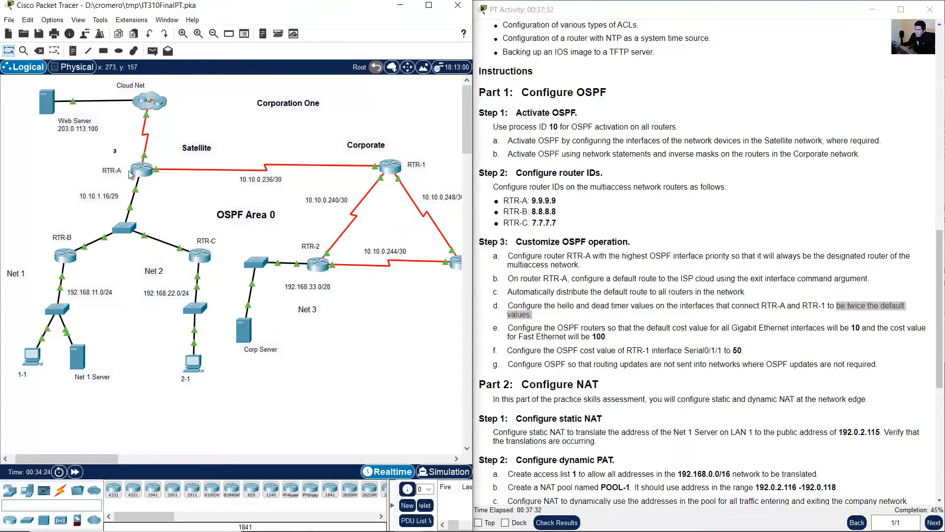
left_click(145, 175)
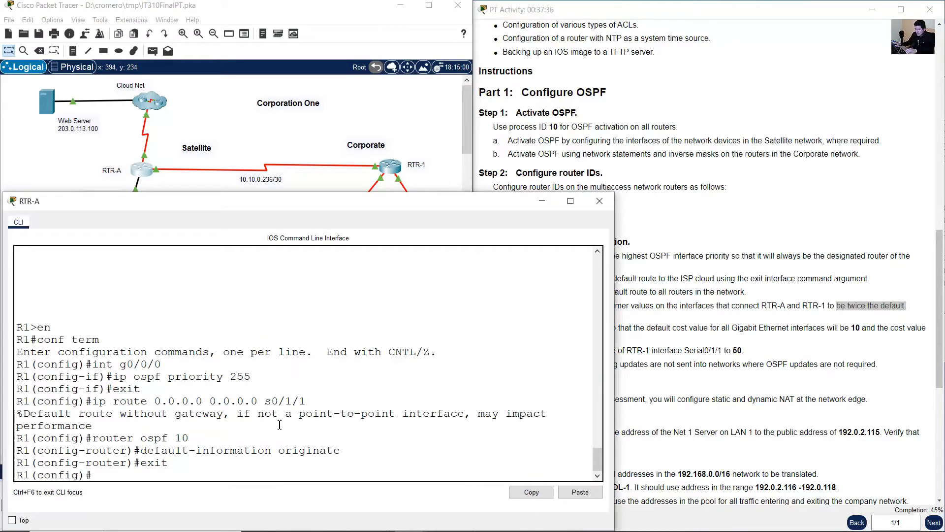
type("end")
key("Return")
type("show i")
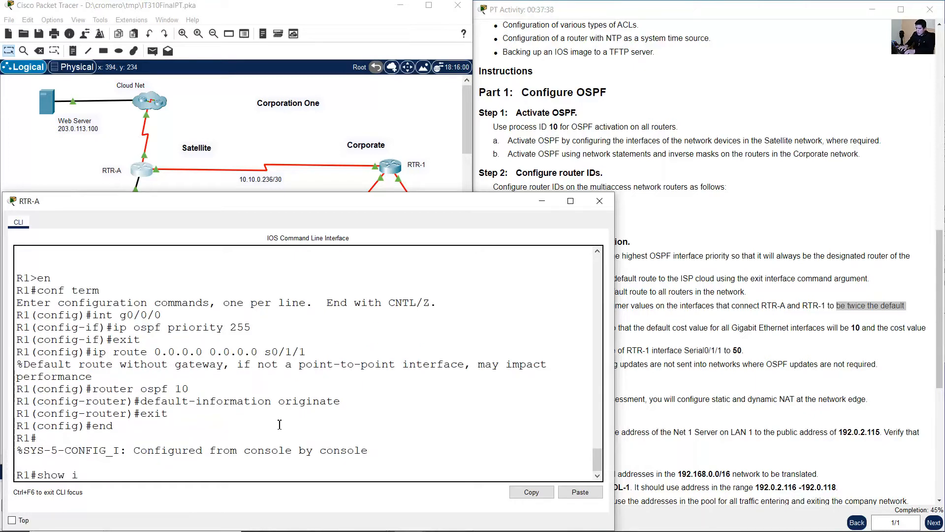
type("p ospf interfa")
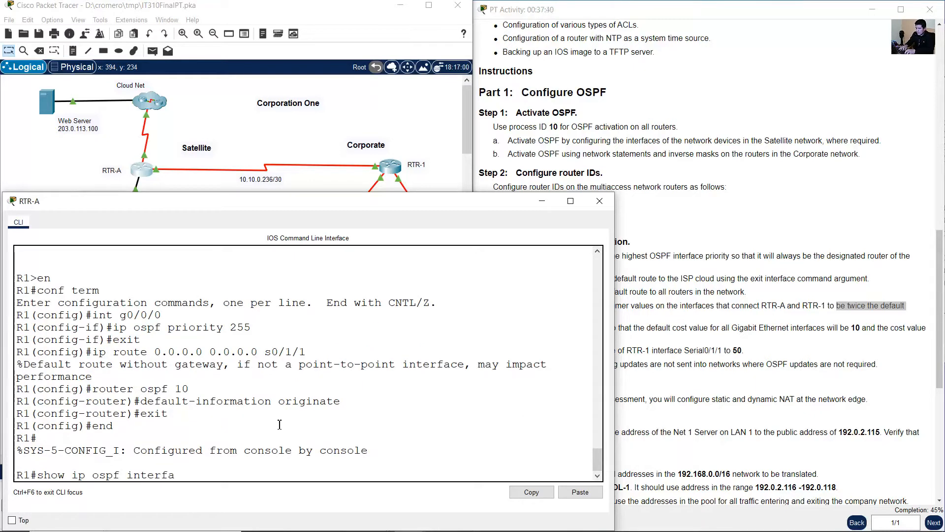
type("ce")
key("Return")
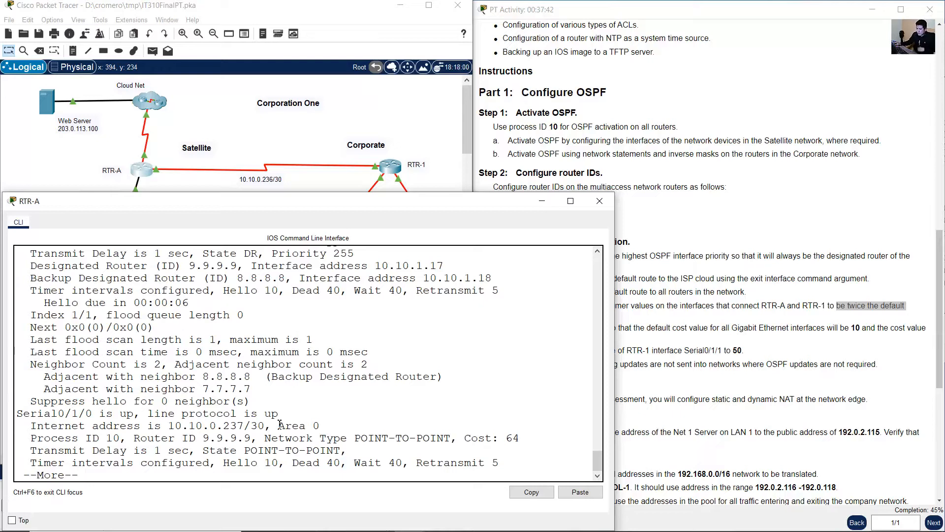
- Examine the OSPF output for Serial0/1/0 on RTR-A, checking its hello and dead timer intervals
left_click(215, 131)
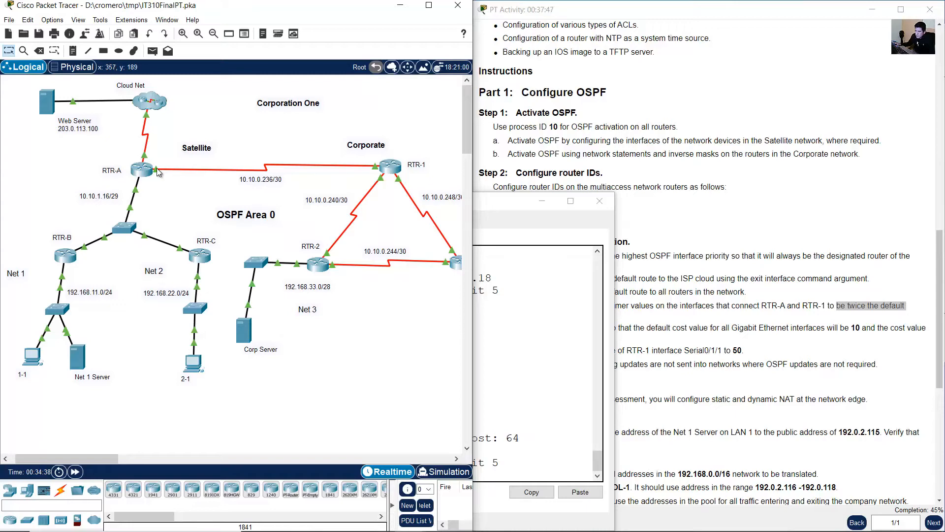
left_click(142, 169)
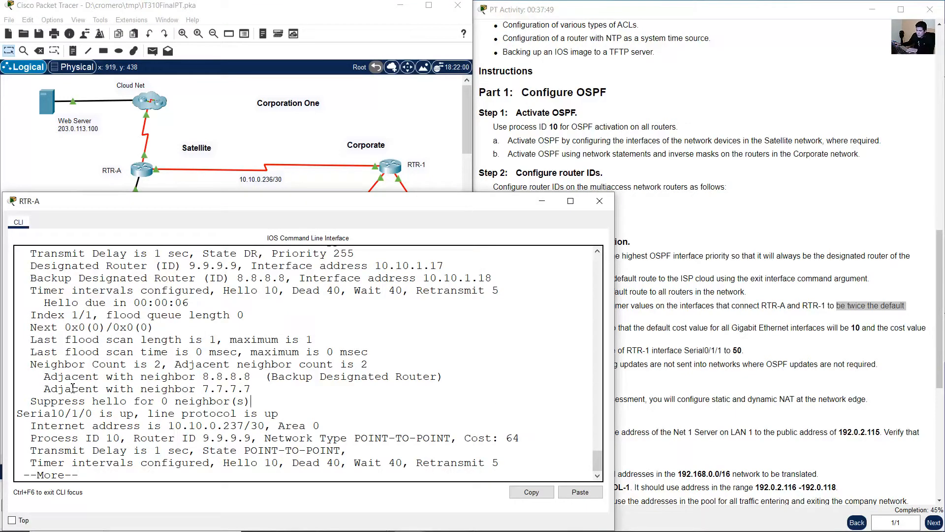
key("space")
scroll(69, 373, "up", 3)
scroll(59, 374, "down", 2)
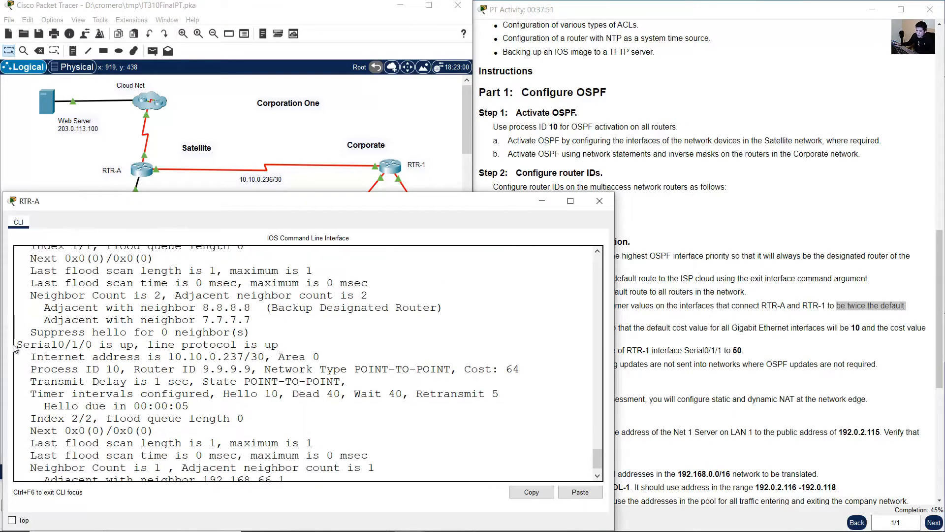
left_click_drag(24, 345, 200, 344)
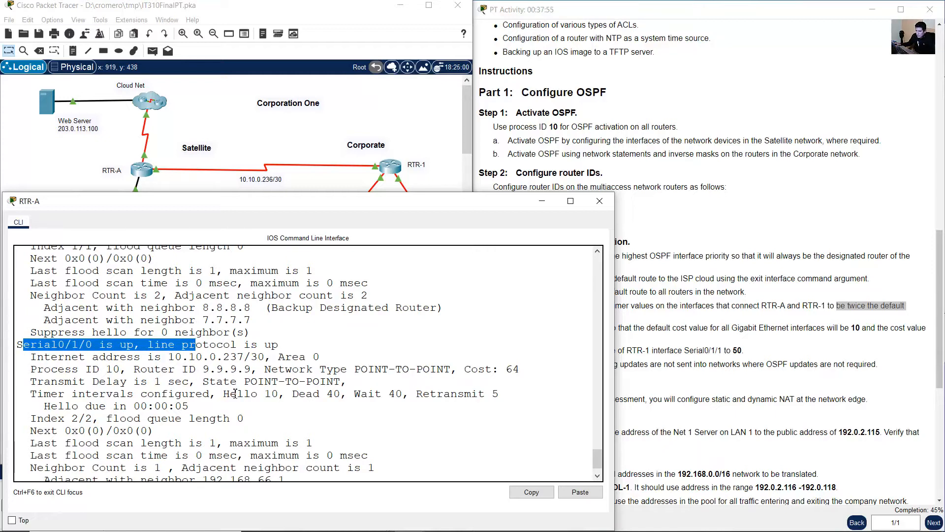
left_click_drag(224, 393, 341, 393)
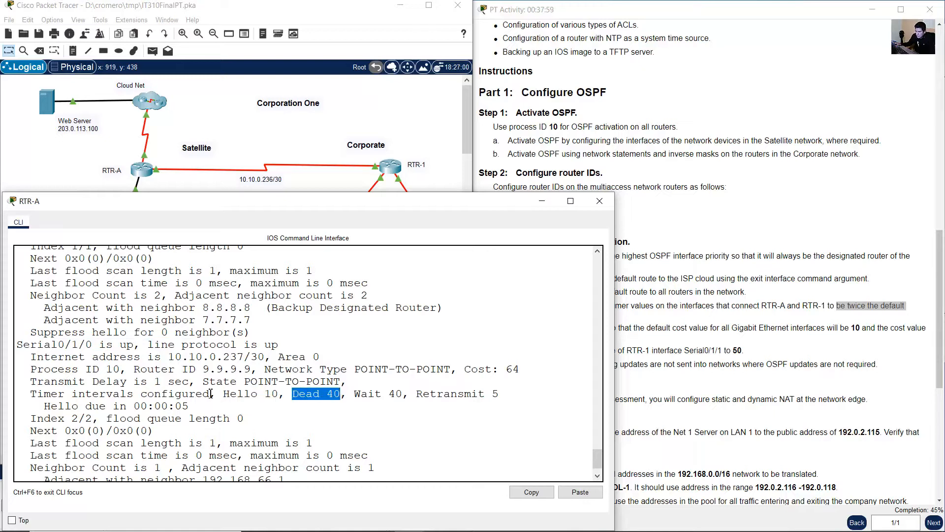
left_click_drag(226, 394, 333, 395)
left_click(276, 403)
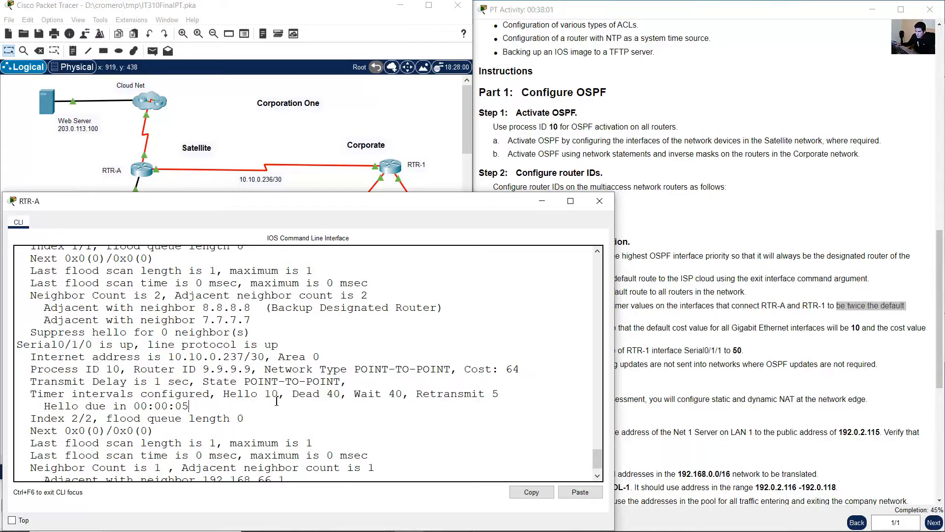
left_click_drag(237, 394, 328, 394)
scroll(282, 408, "down", 1)
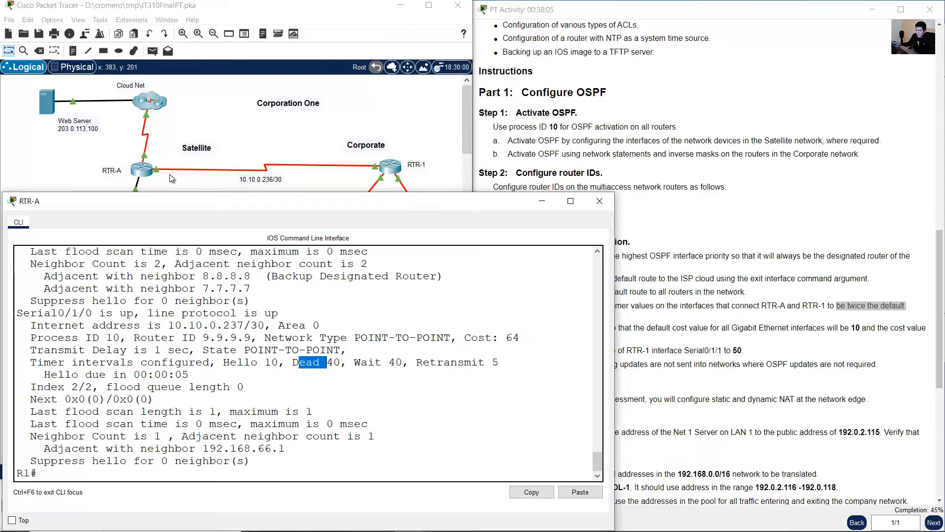
left_click_drag(24, 313, 101, 313)
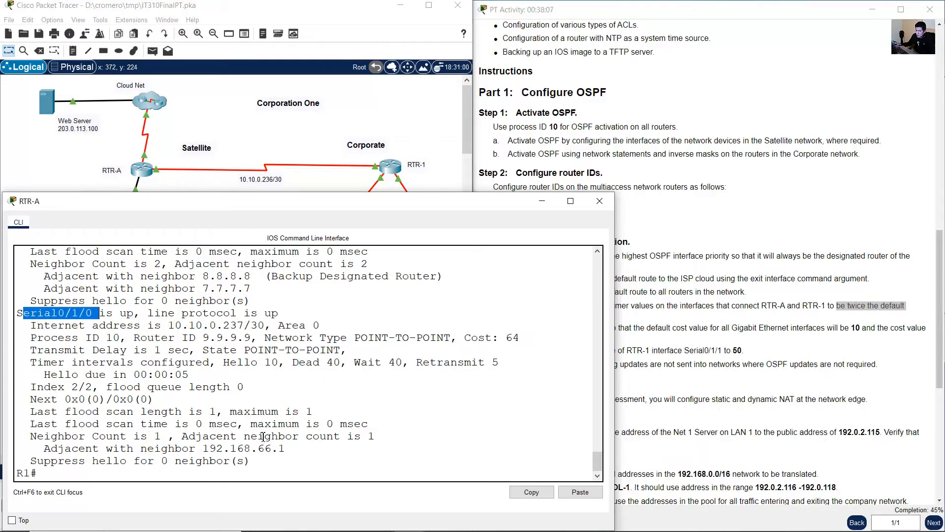
- Set the OSPF hello interval of RTR-A's s0/1/0 interface to 20 seconds
left_click(301, 462)
type("conf term")
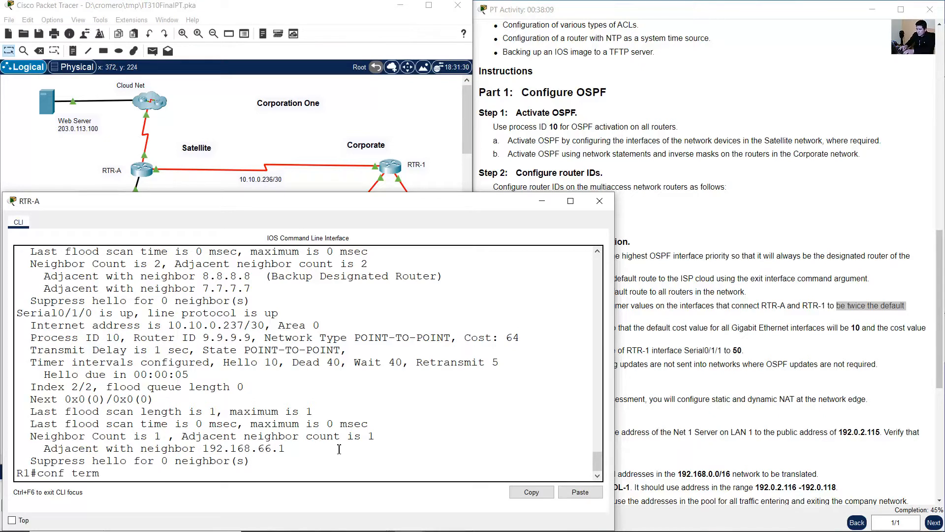
key("Return")
type("int s0")
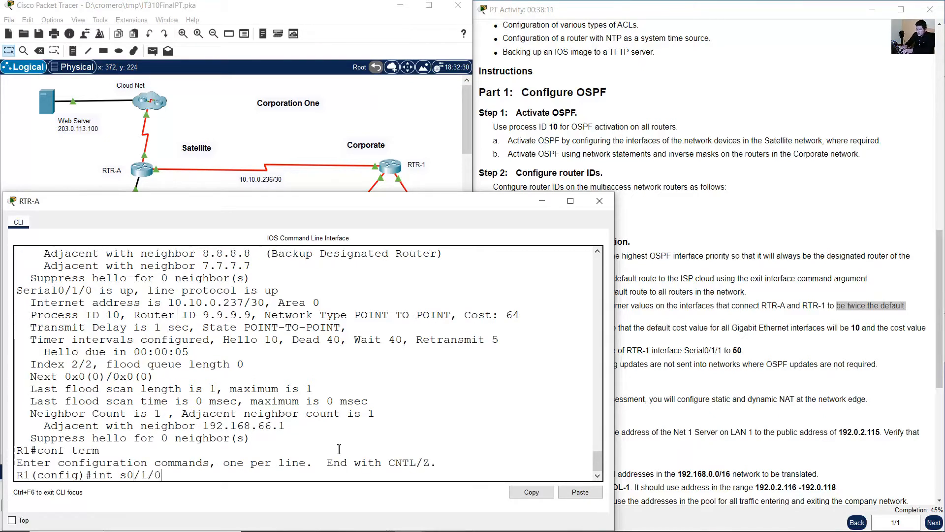
type("/1/0")
key("Return")
type("ip ospf")
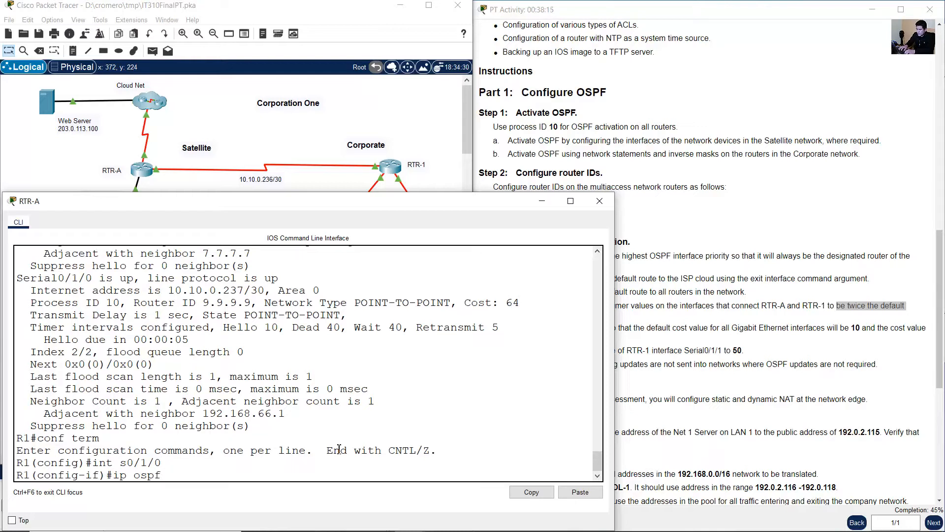
type(" hello-interval 20")
key("Return")
- Set the OSPF dead interval of RTR-A's s0/1/0 interface to 80 seconds and return to global configuration mode
key("Up")
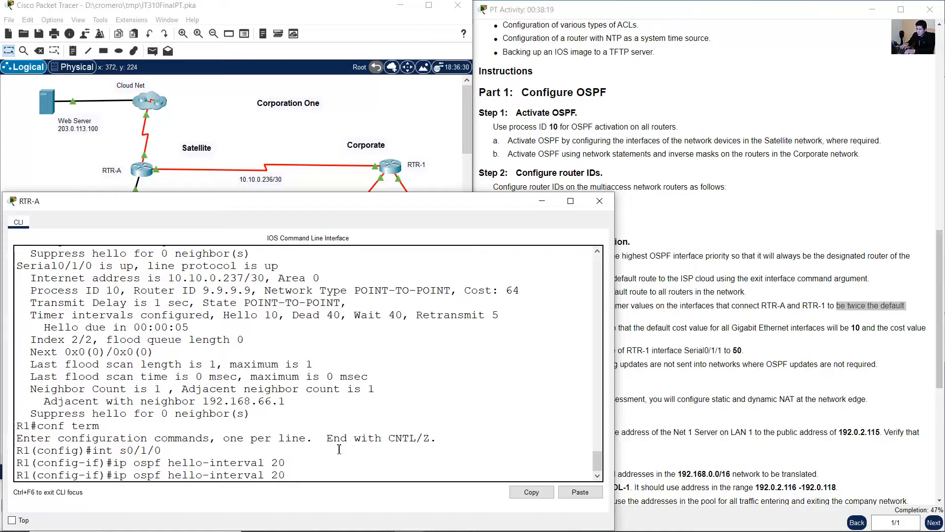
key("Left")
key("Left")
key("Left")
key("Left")
key("Left")
key("Left")
key("Left")
key("Left")
key("Left")
key("Left")
key("Left")
key("Left")
key("BackSpace")
key("BackSpace")
key("BackSpace")
key("BackSpace")
key("BackSpace")
type("dead")
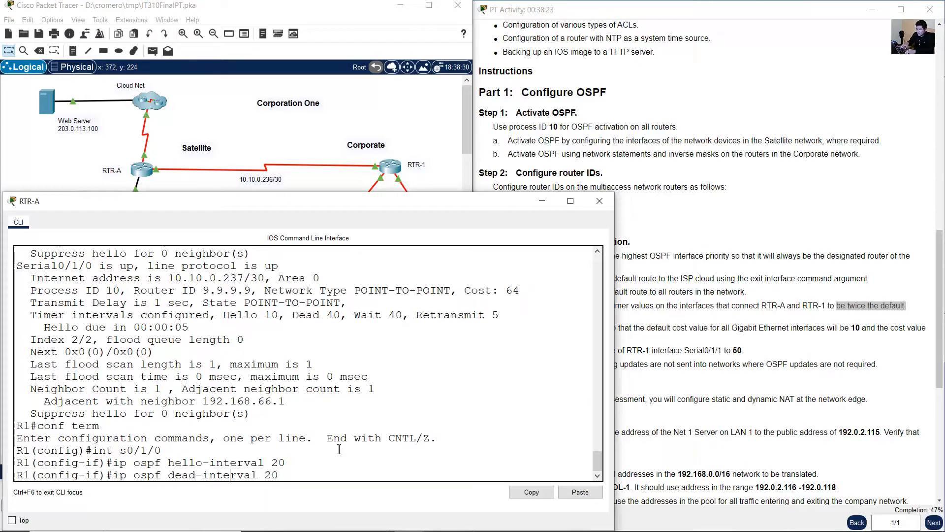
key("End")
type("80")
key("Return")
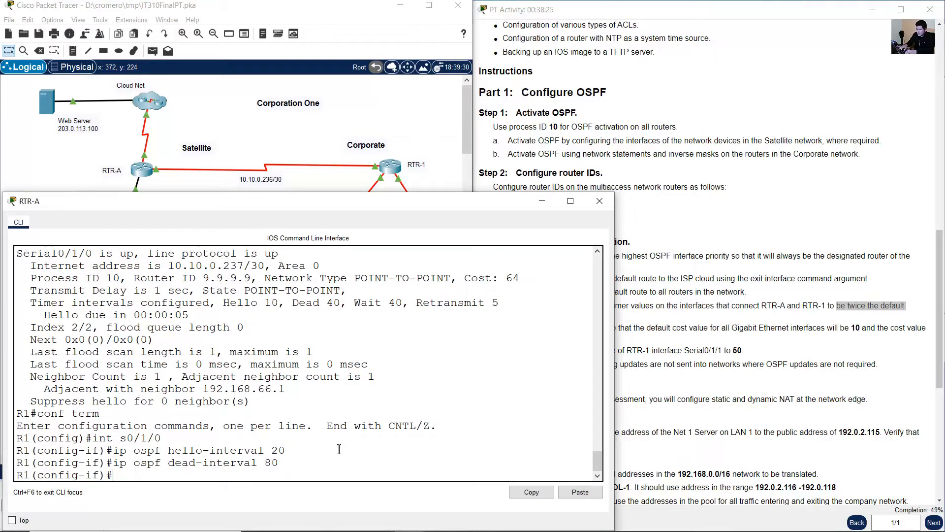
type("exit")
key("Return")
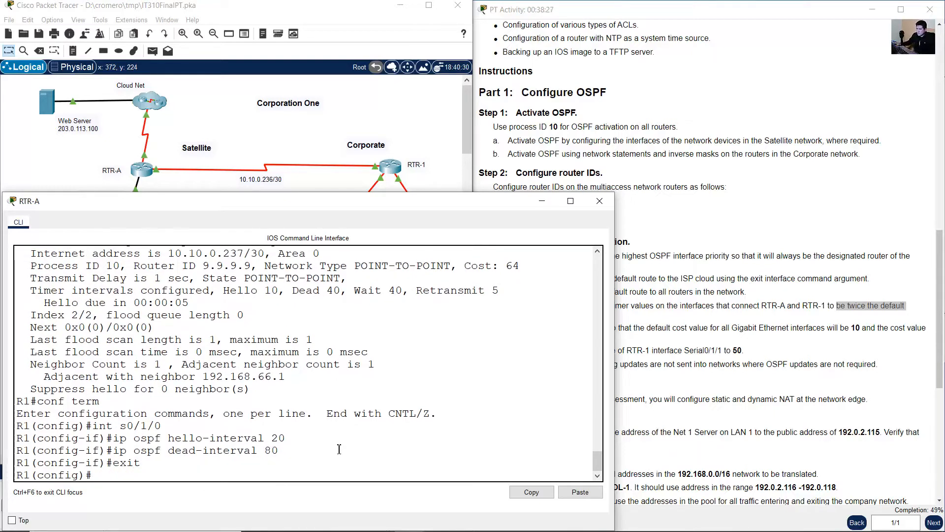
- Open RTR-1's command line and enter global configuration mode
left_click(365, 120)
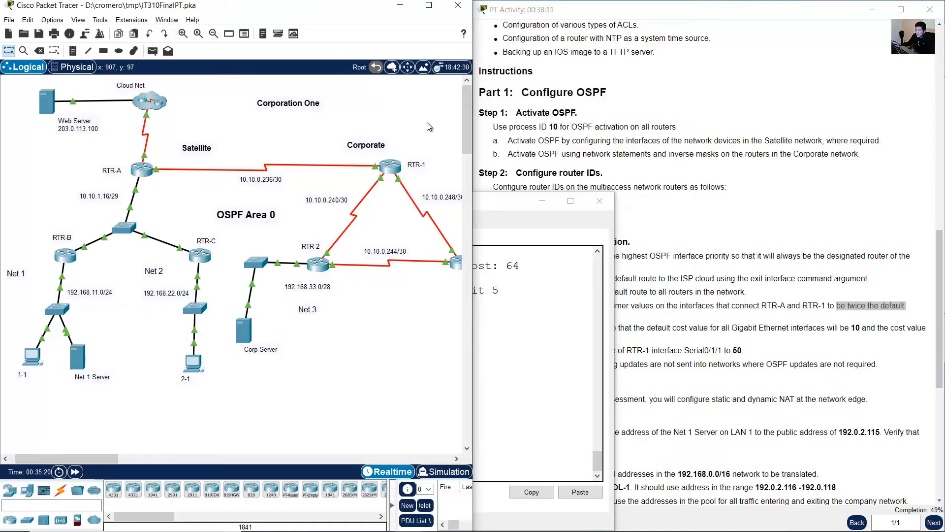
left_click(389, 167)
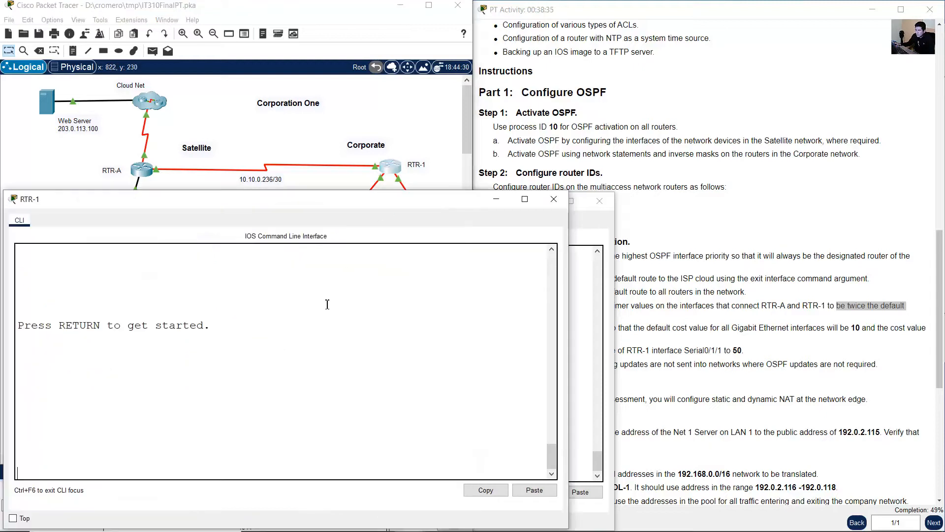
key("Return")
type("e")
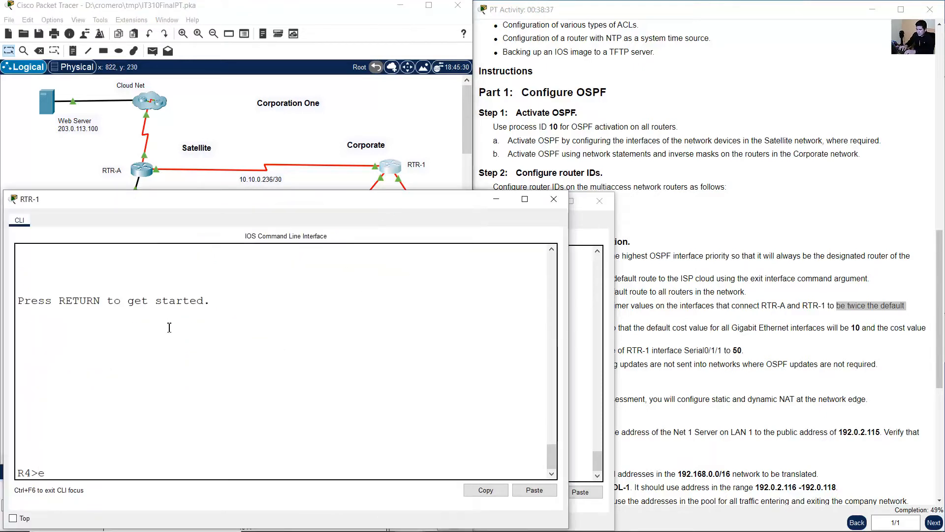
type("n")
key("Return")
type("conf term")
key("Return")
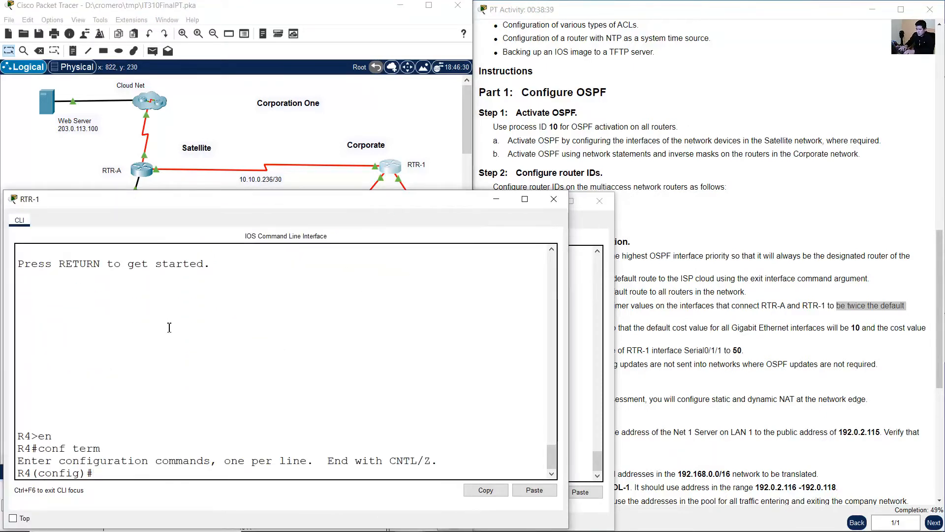
- Set the OSPF hello interval of RTR-1's s0/2/0 interface to 20 seconds
type("int s0")
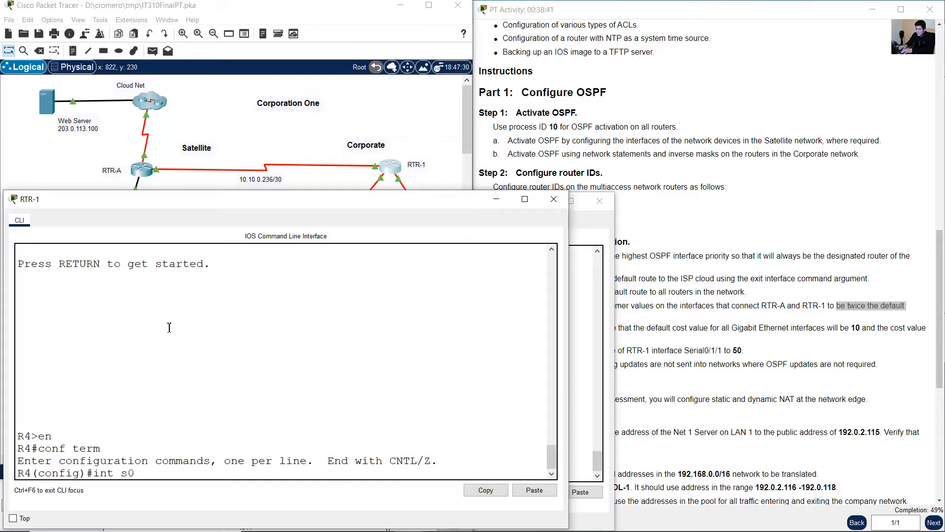
type("/2/0")
key("Return")
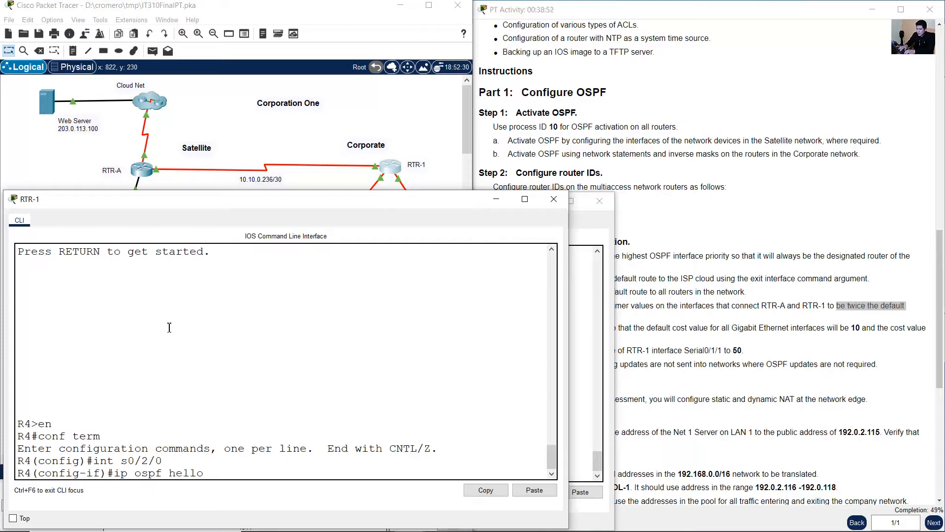
type("nterval 20")
key("Return")
- Set the OSPF dead interval of RTR-1's s0/2/0 interface to 80 seconds and return to global configuration mode
key("Up")
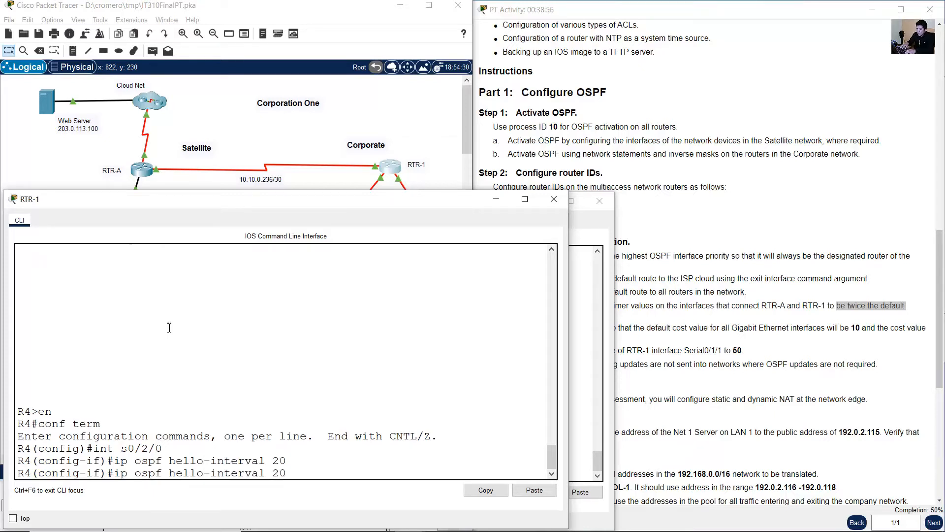
key("Left")
key("Left")
key("Left")
key("Left")
key("Left")
key("Left")
key("Left")
key("Left")
key("Left")
key("Left")
key("Left")
key("Left")
key("BackSpace")
key("BackSpace")
key("BackSpace")
key("BackSpace")
key("BackSpace")
type("dead")
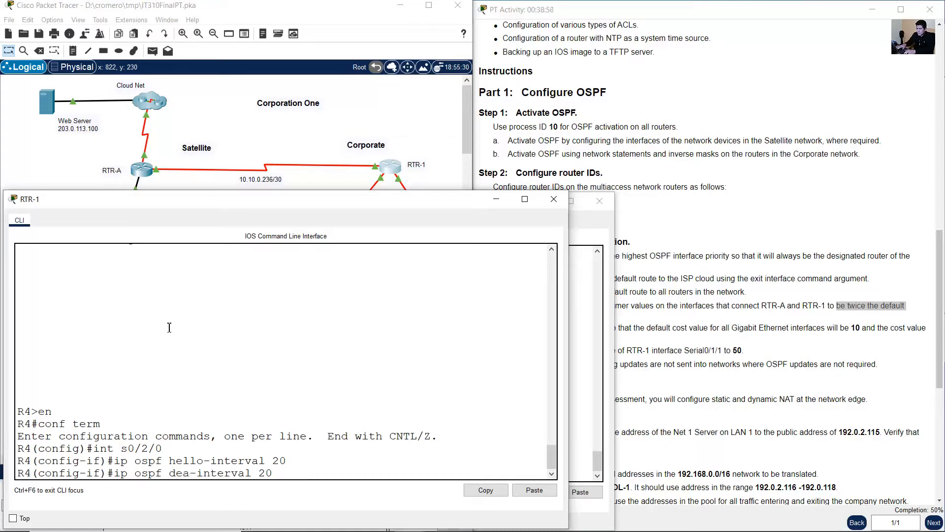
key("Right")
key("Right")
key("Right")
key("Right")
key("Right")
key("Right")
key("Right")
key("Right")
key("Right")
key("Right")
type("8")
key("Return")
key("Return")
type("e")
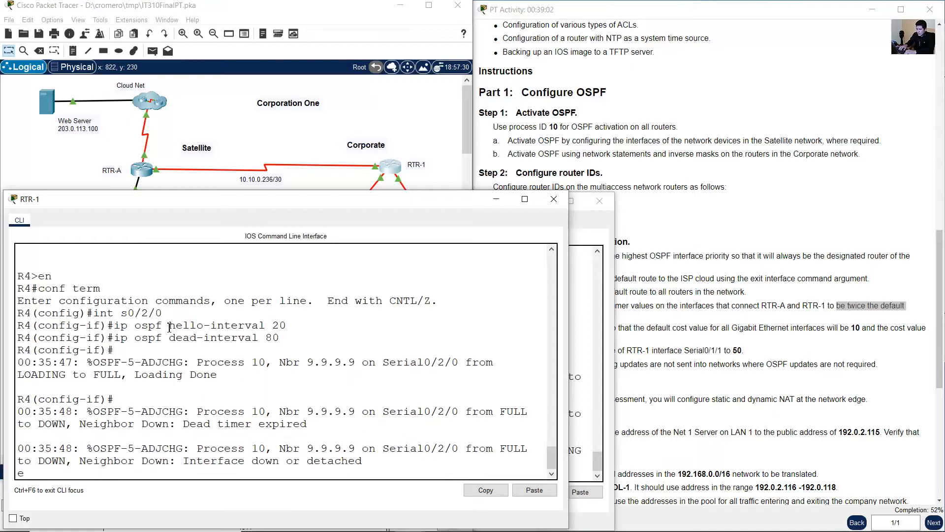
type("xit")
key("Return")
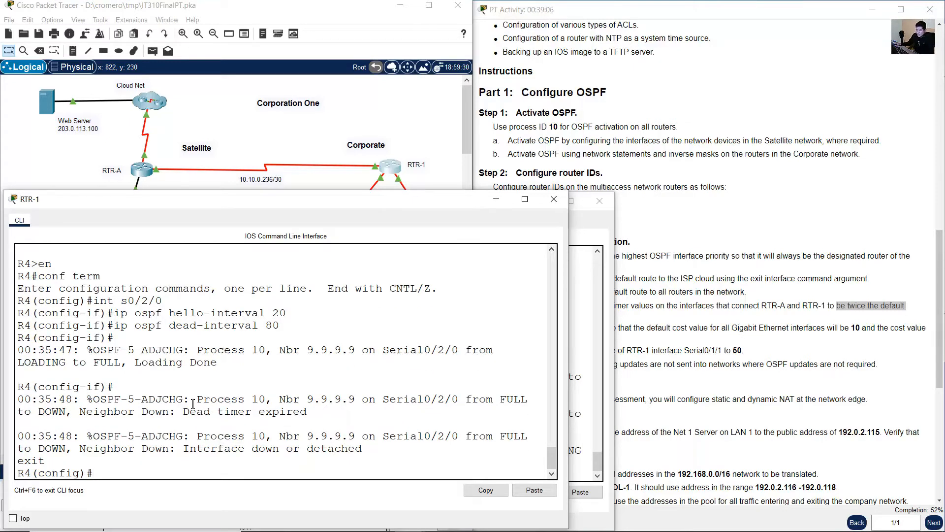
- Examine the OSPF adjacency change messages for Serial0/2/0 on RTR-1, checking the neighbor state with RTR-A
left_click_drag(156, 405, 316, 416)
left_click(264, 421)
left_click_drag(197, 437, 338, 446)
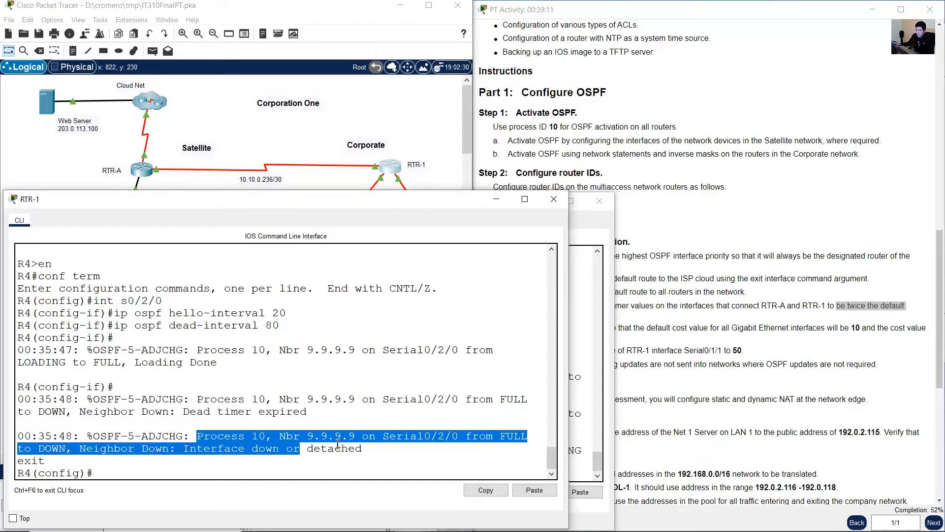
left_click(372, 445)
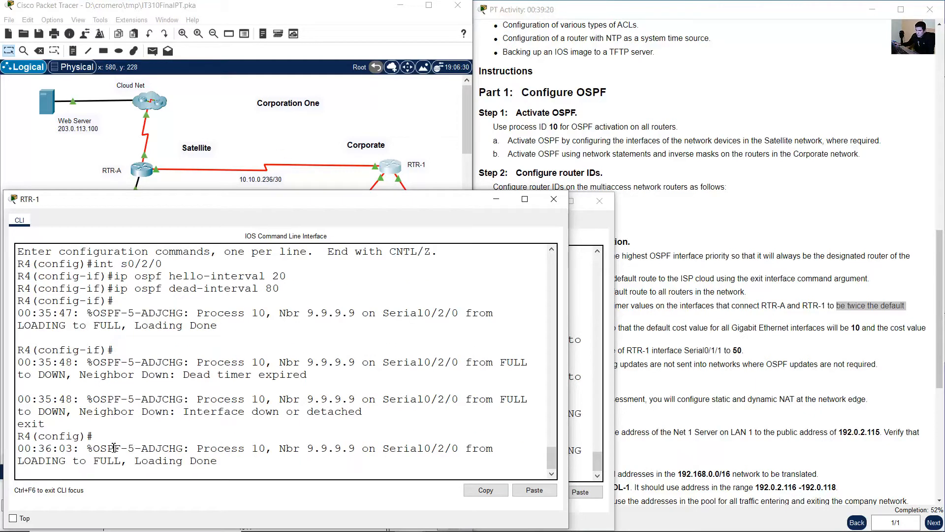
left_click_drag(114, 447, 225, 461)
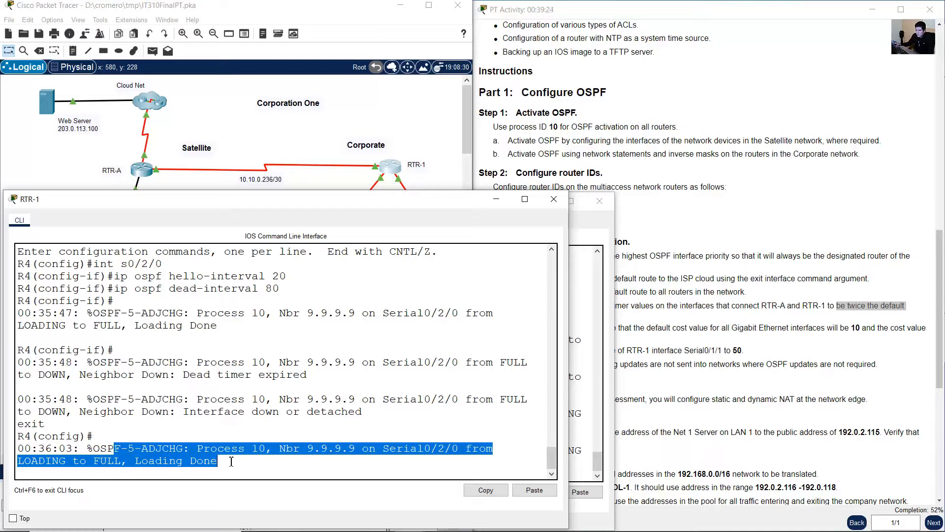
left_click(241, 131)
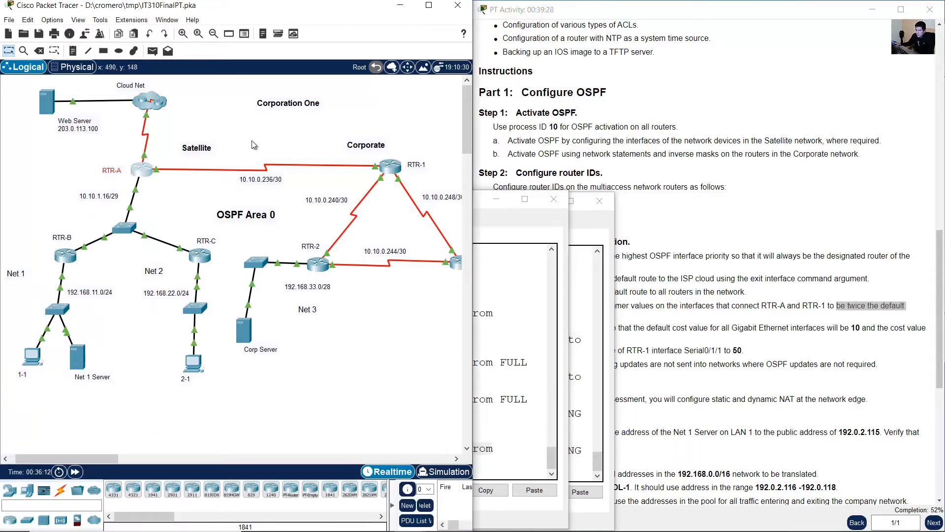
left_click(510, 373)
left_click_drag(168, 450, 219, 461)
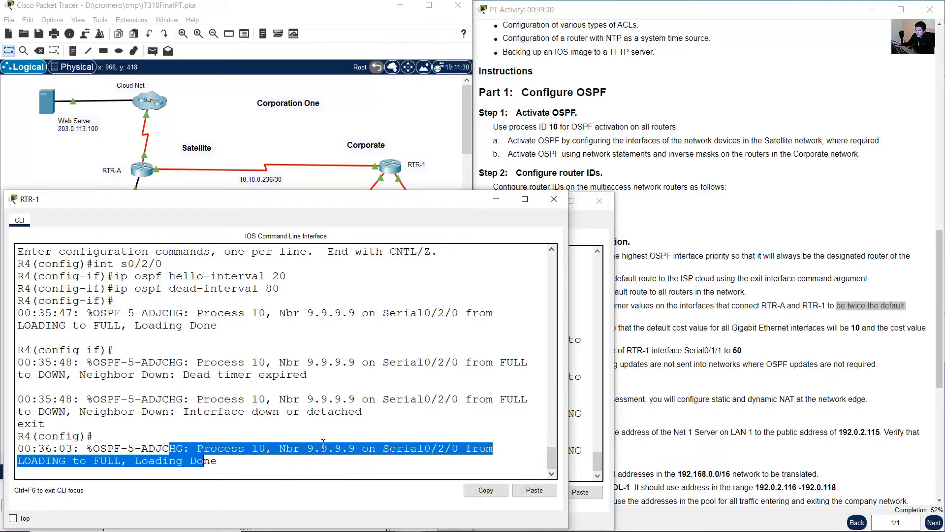
- Read item e of Step 3 on Gigabit and Fast Ethernet OSPF costs, then switch to the OSPF sheet in Excel
left_click(800, 339)
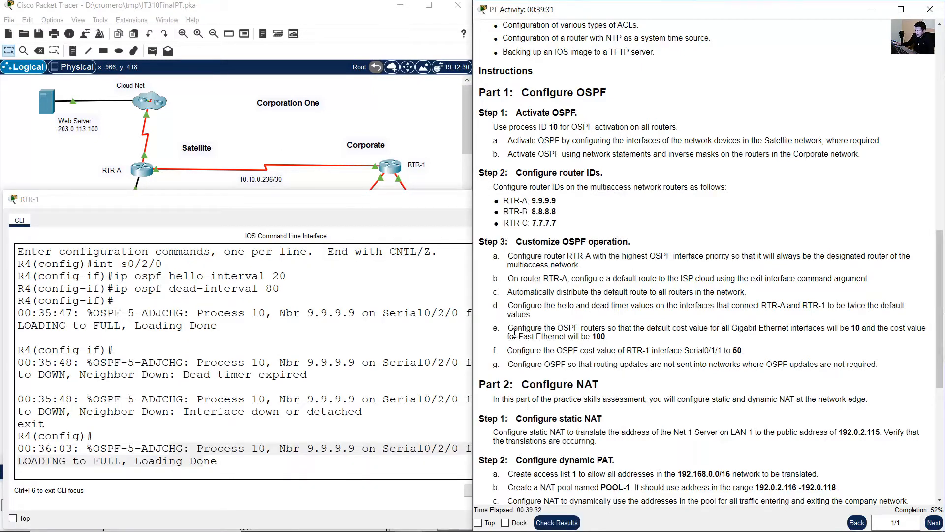
left_click_drag(510, 330, 611, 339)
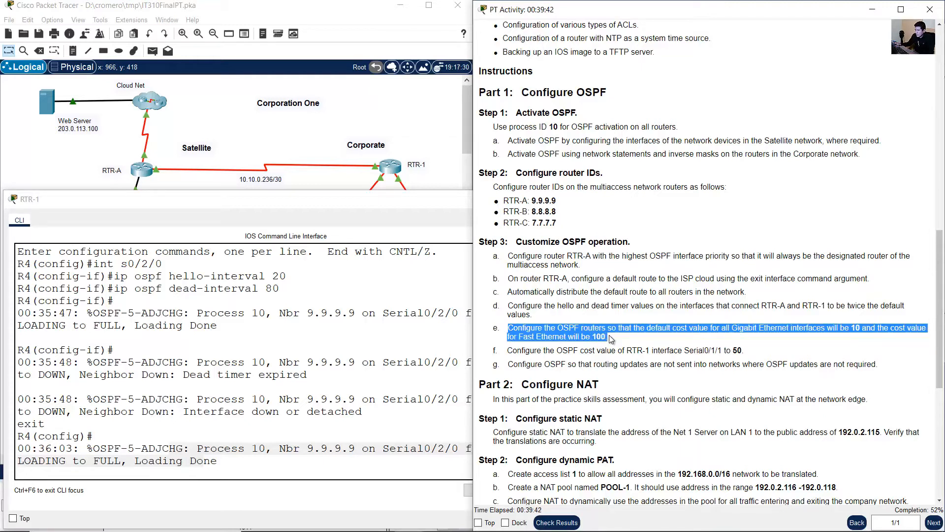
key("alt+Tab")
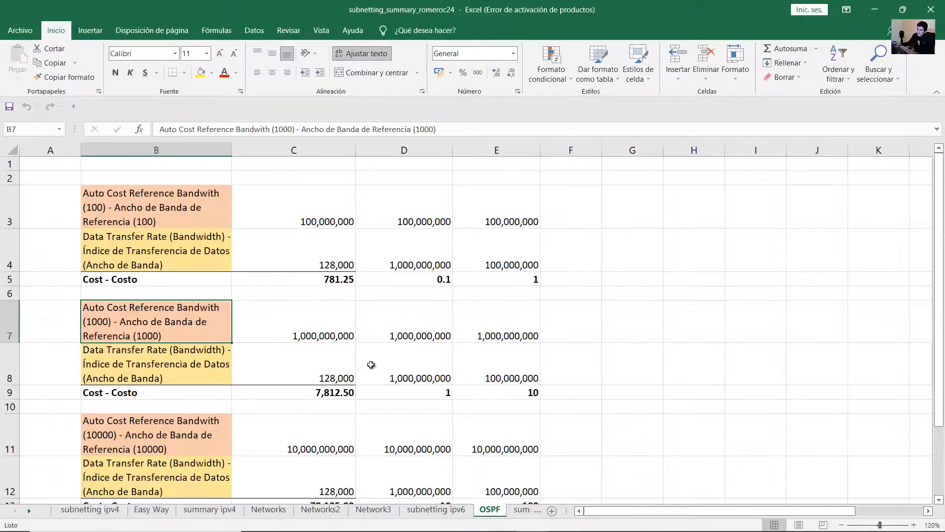
- Examine the reference bandwidth (100) label in cell B3, dismissing the Office activation notice
left_click(161, 214)
double_click(109, 205)
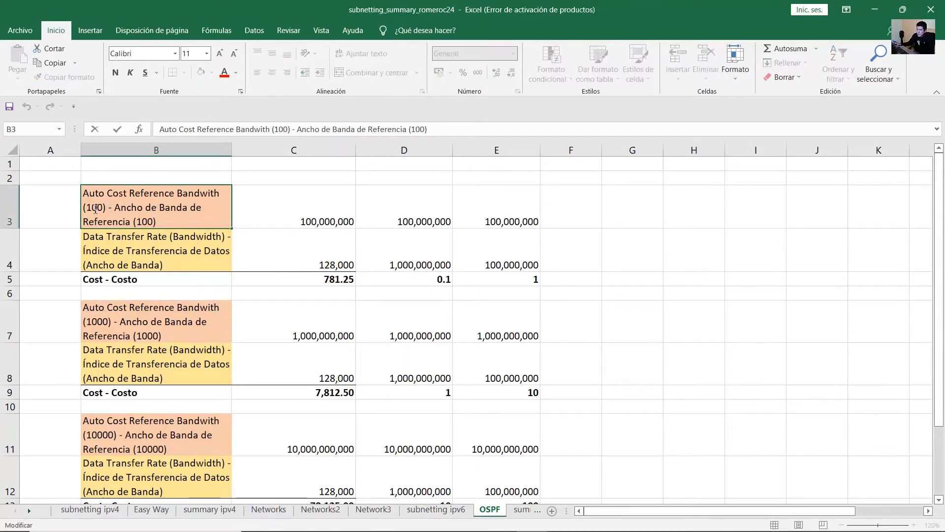
left_click_drag(108, 207, 79, 208)
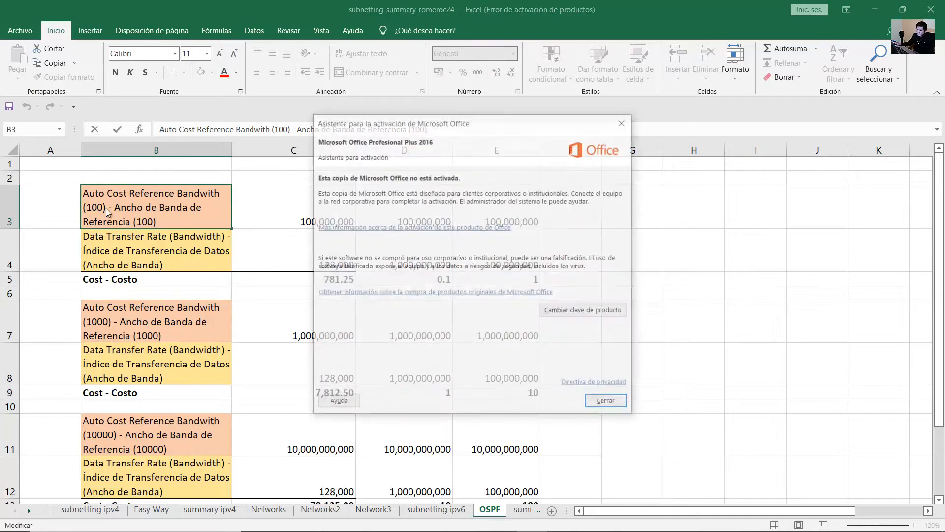
left_click(603, 403)
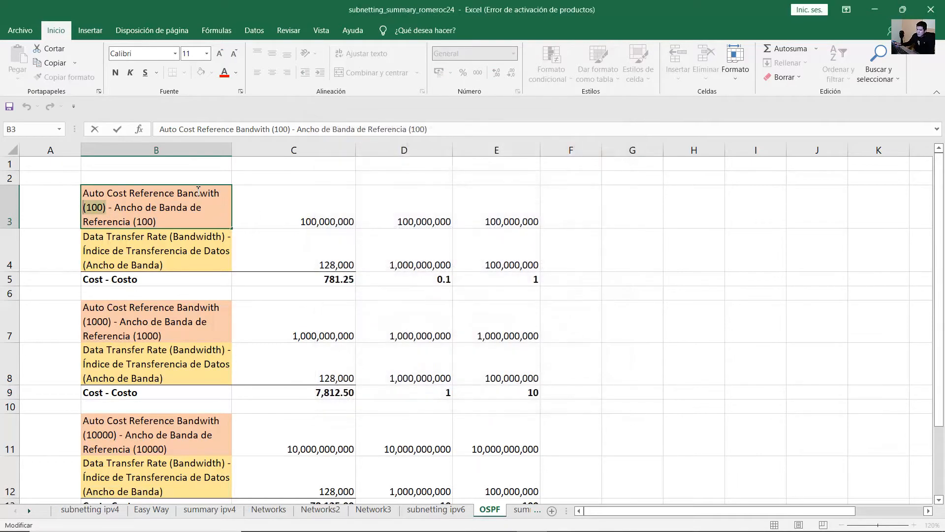
left_click_drag(108, 211, 83, 209)
left_click(107, 214)
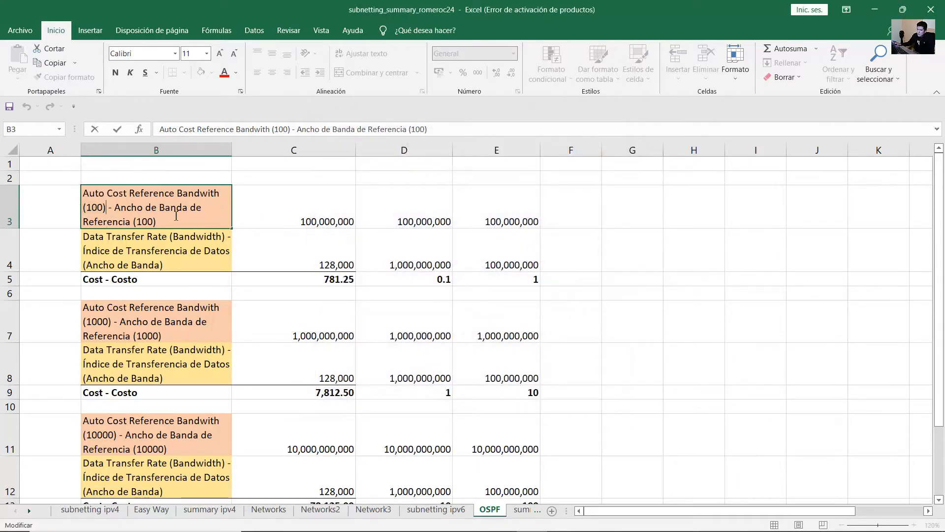
- Examine the data transfer rates in D4 and E4 of the reference bandwidth 100 block
left_click(290, 214)
left_click(409, 209)
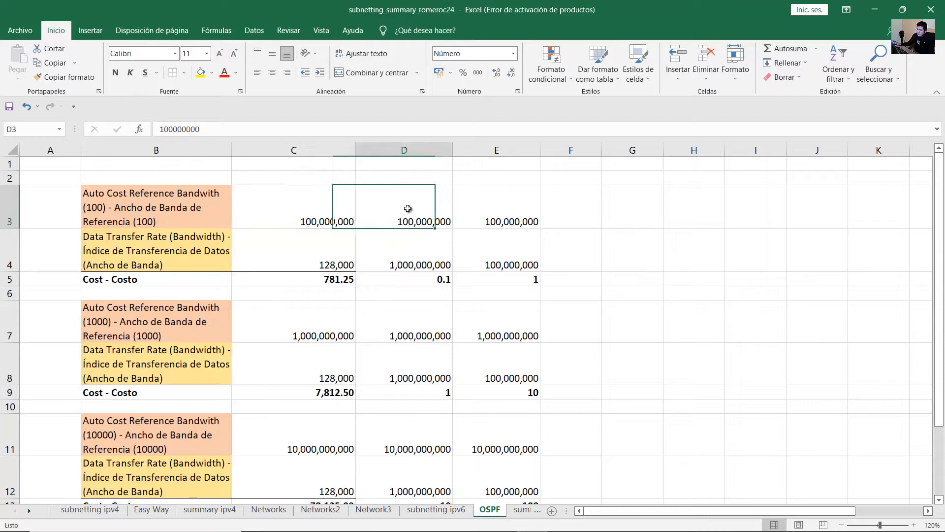
left_click(421, 250)
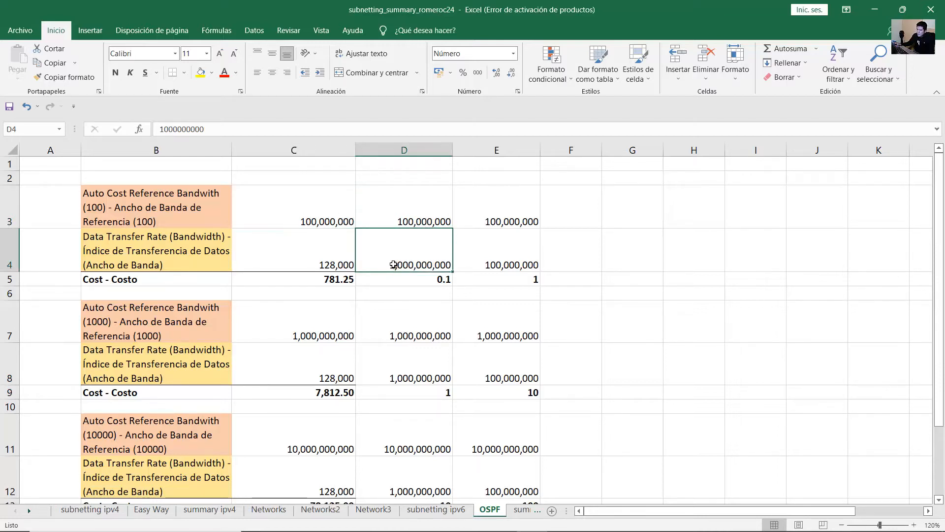
double_click(395, 265)
left_click_drag(395, 265, 451, 265)
left_click(512, 256)
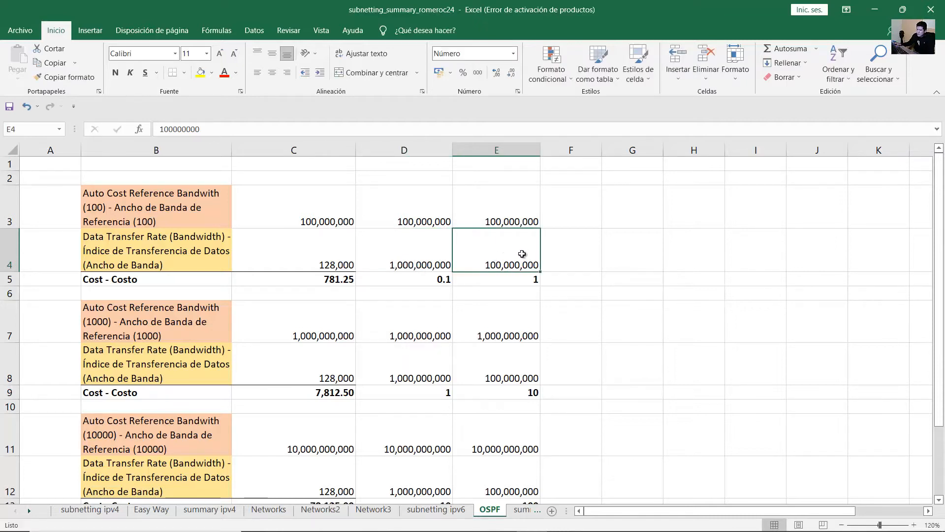
double_click(502, 258)
left_click_drag(490, 265, 549, 262)
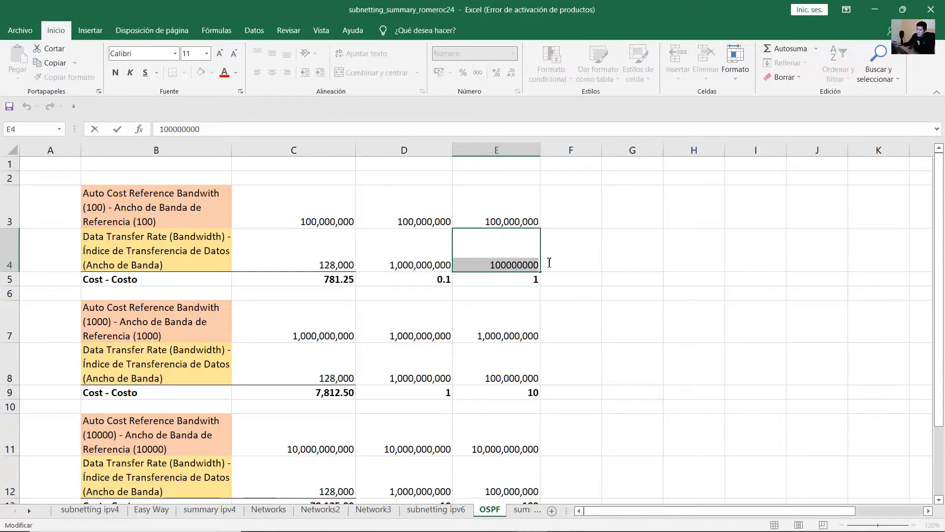
left_click(560, 258)
- Compare the reference bandwidth (100) label in B3 with the bandwidth values in D3 and E3
left_click(419, 217)
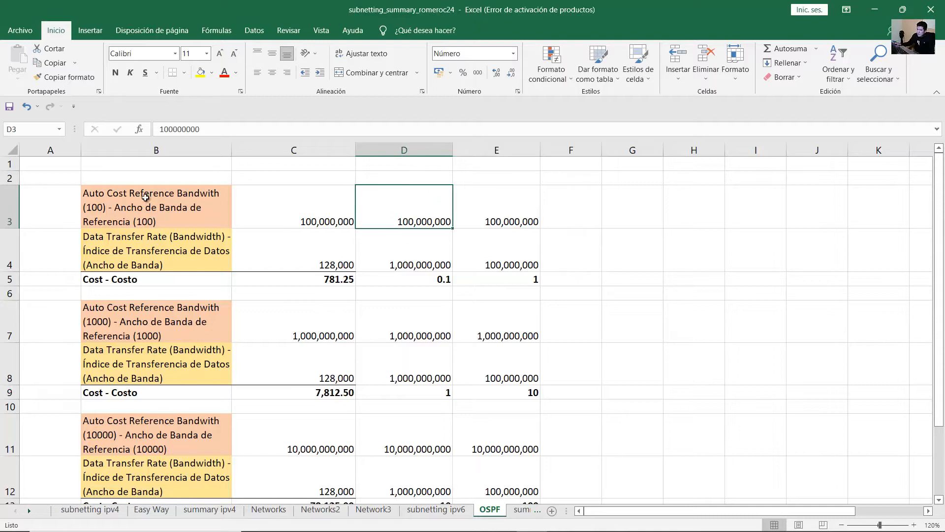
left_click(129, 206)
left_click_drag(85, 207, 109, 207)
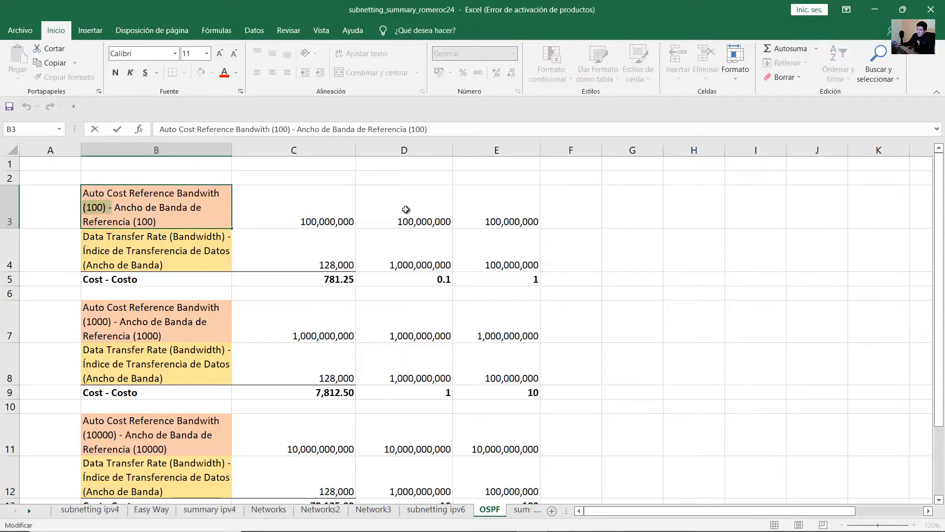
left_click(407, 210)
double_click(406, 209)
left_click_drag(367, 219, 428, 207)
key("Return")
left_click(476, 207)
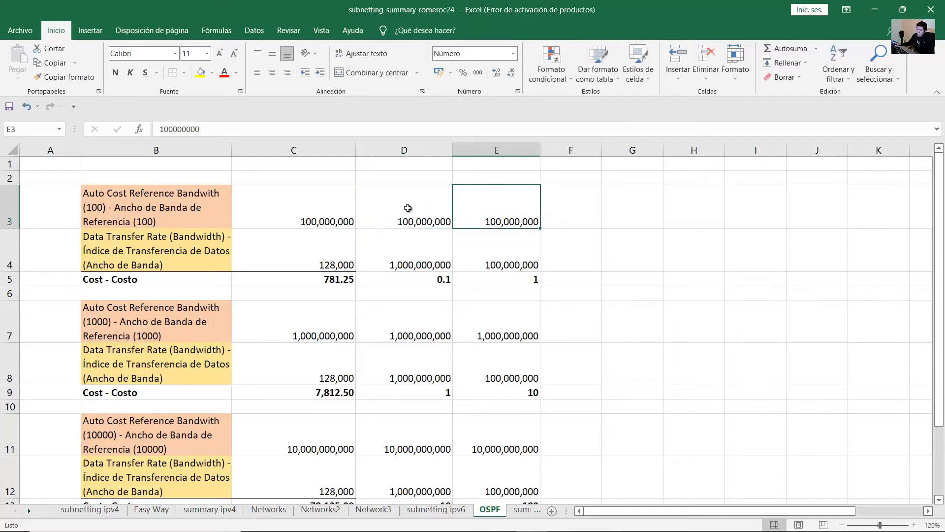
- Inspect the cost formula in D5 and the two bandwidth cells it uses in column D
left_click_drag(420, 207, 421, 241)
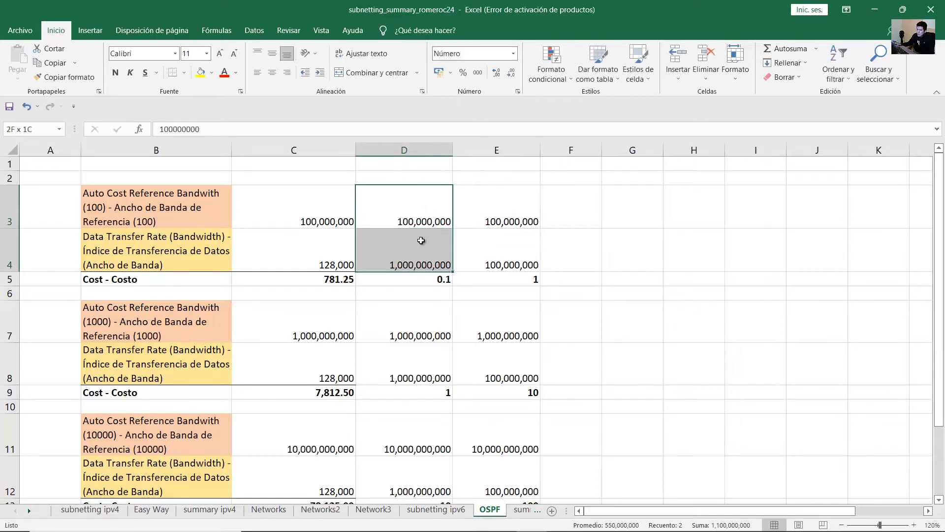
left_click(422, 281)
double_click(422, 281)
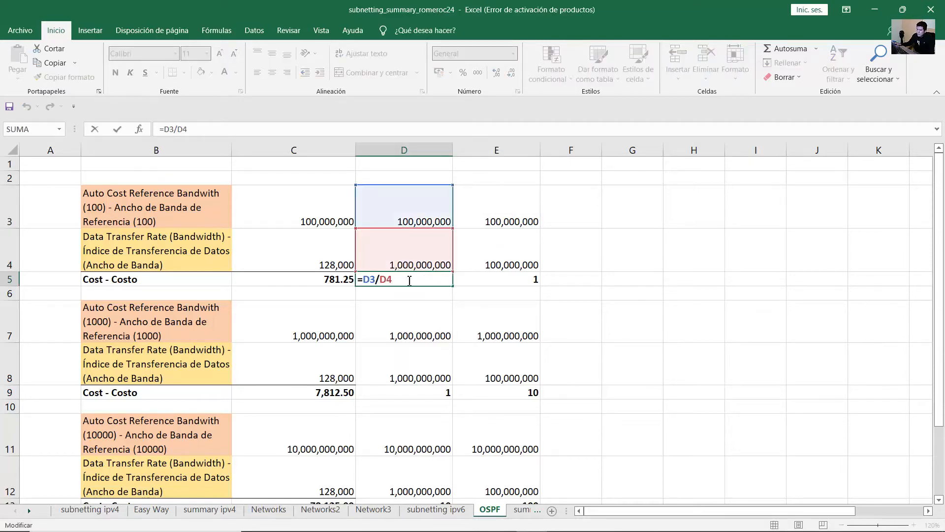
key("Return")
left_click(424, 279)
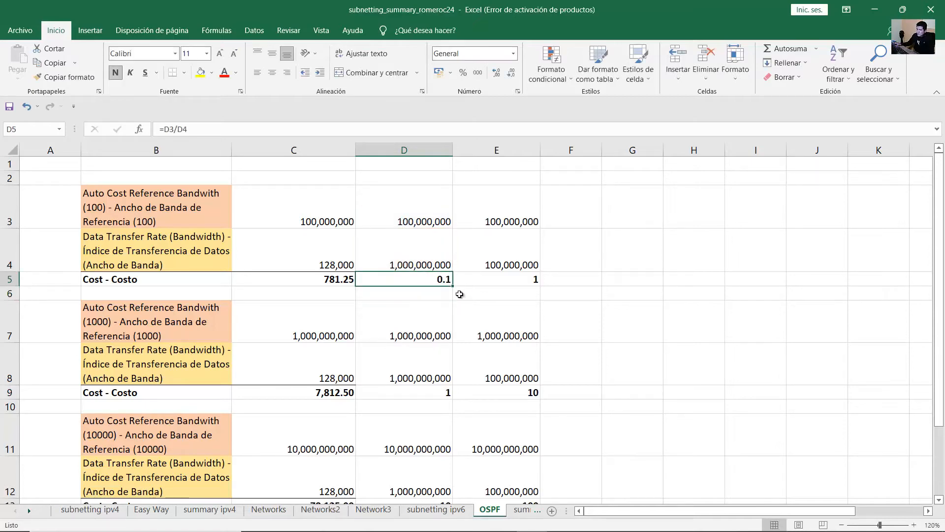
left_click(423, 259)
left_click(438, 279)
- Inspect the cost formula in E5 with its inputs in E3 and E4, and compare it with D5
left_click_drag(519, 212, 521, 257)
left_click(520, 256)
left_click_drag(516, 212, 519, 237)
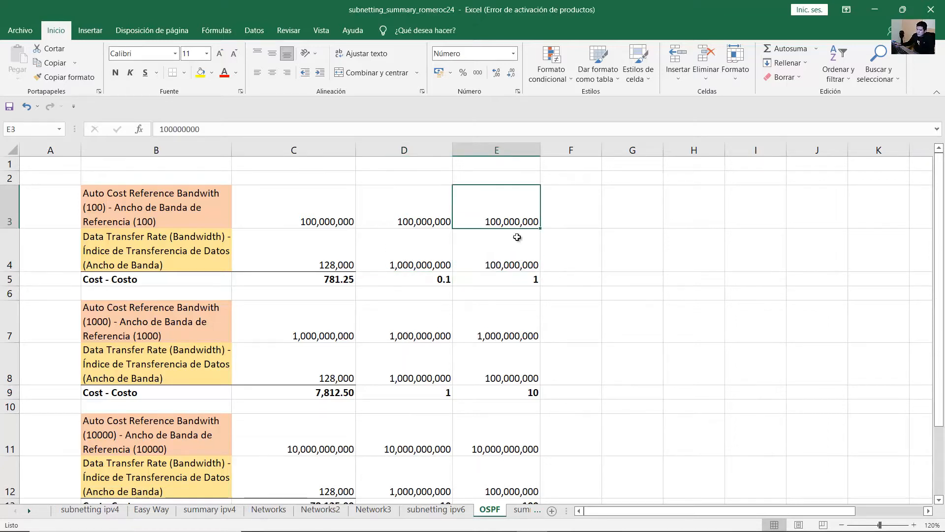
double_click(522, 276)
key("Return")
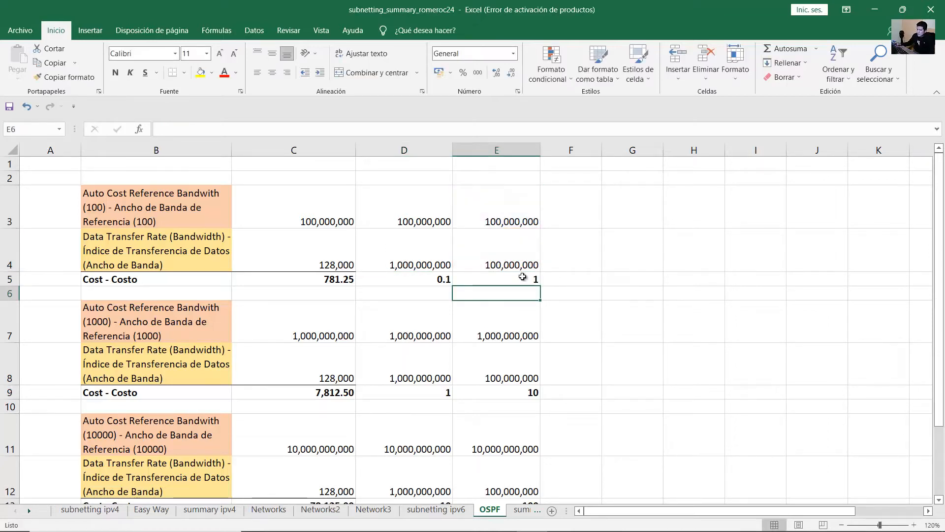
left_click(525, 282)
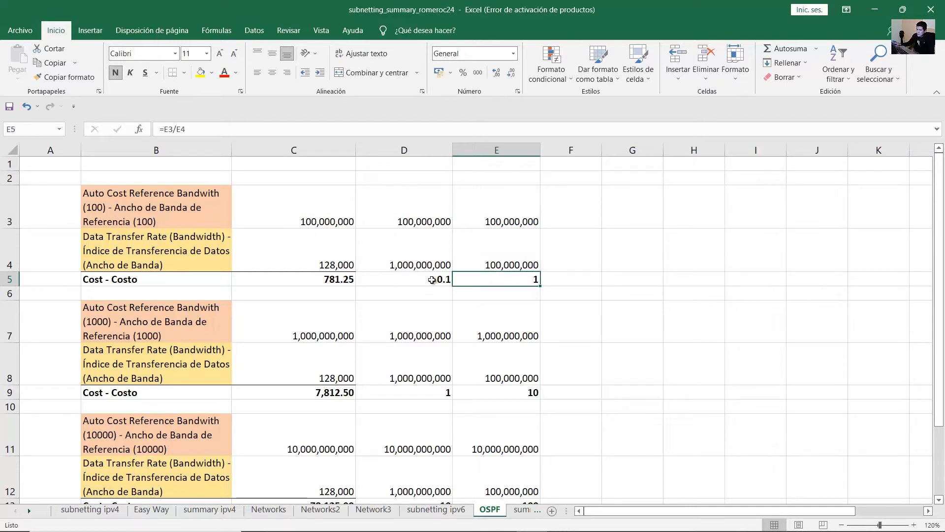
left_click(436, 279)
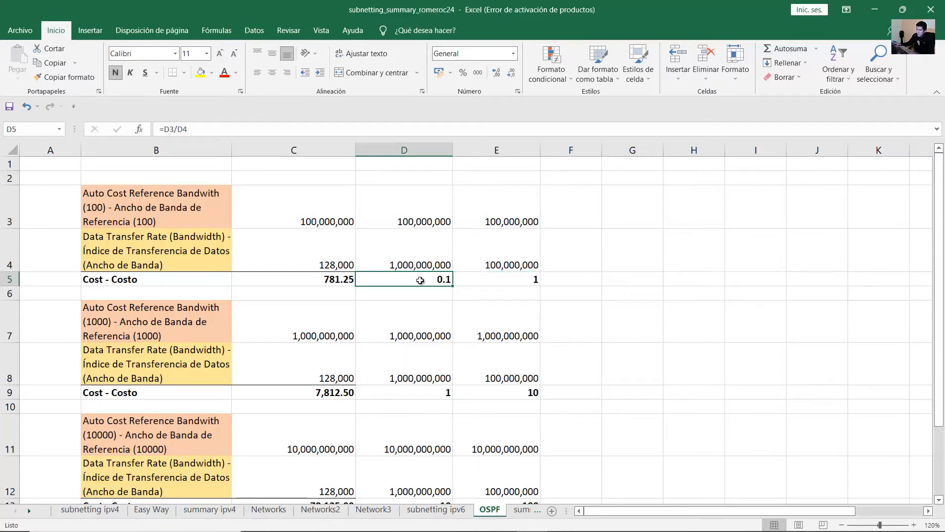
left_click(525, 278)
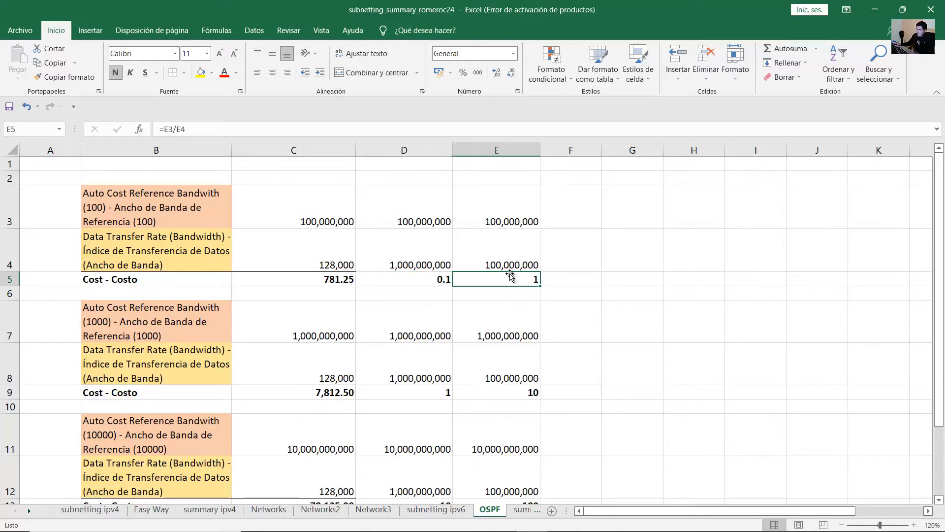
- Switch back to the Packet Tracer instructions and reread the required Gigabit Ethernet and Fast Ethernet costs
key("alt+Tab")
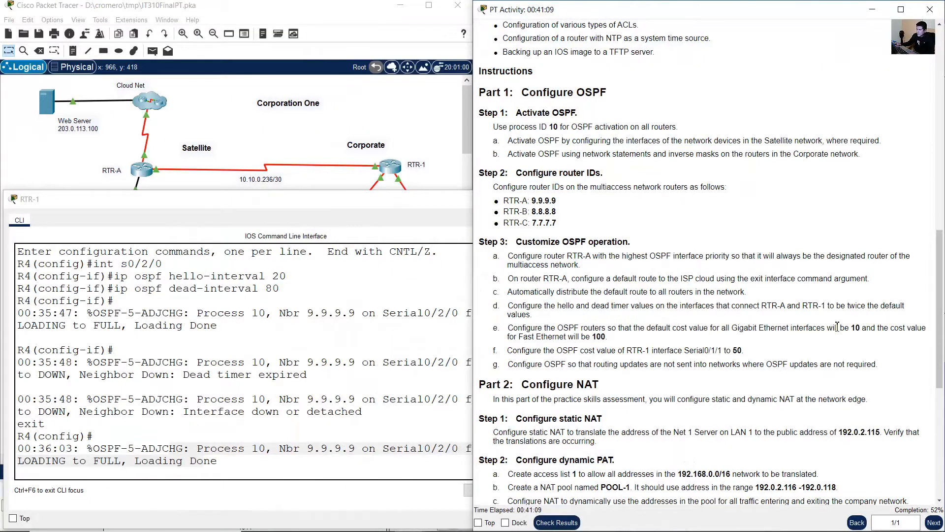
left_click_drag(738, 331, 861, 331)
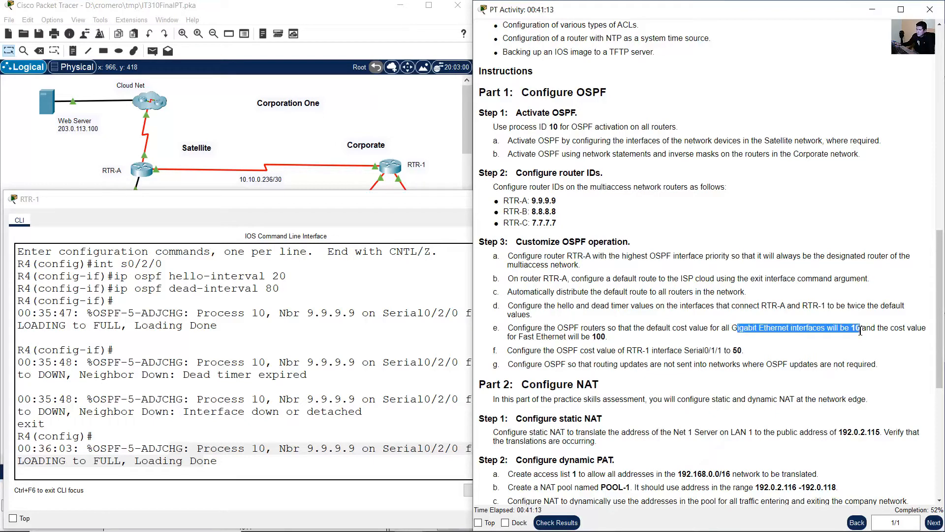
left_click_drag(528, 337, 611, 338)
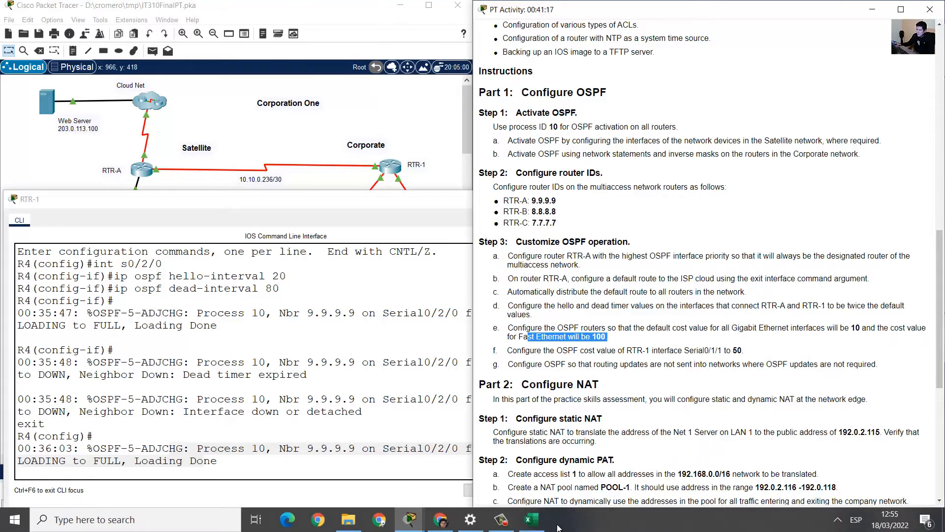
- Review the reference bandwidth 1000 and 10000 blocks in the Excel sheet, then minimize the workbook
left_click(530, 528)
left_click(388, 363)
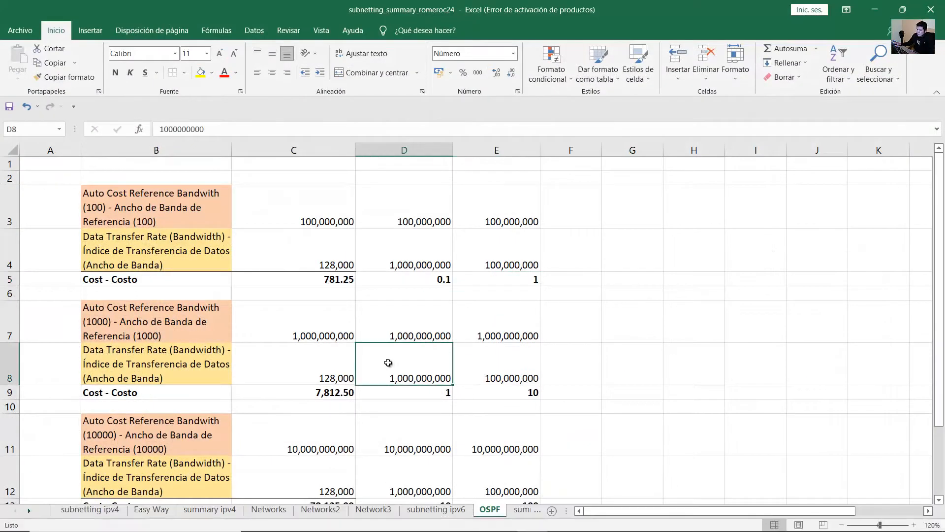
scroll(388, 363, "down", 1)
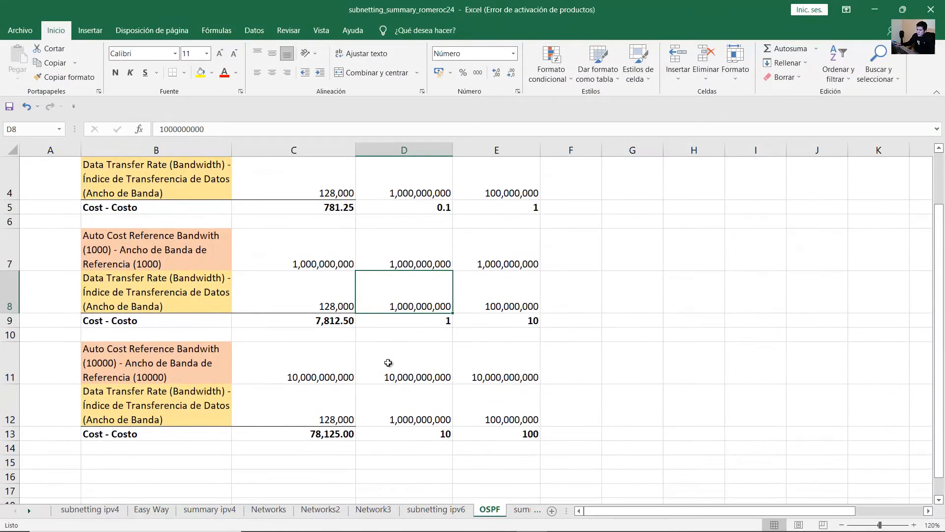
left_click(871, 12)
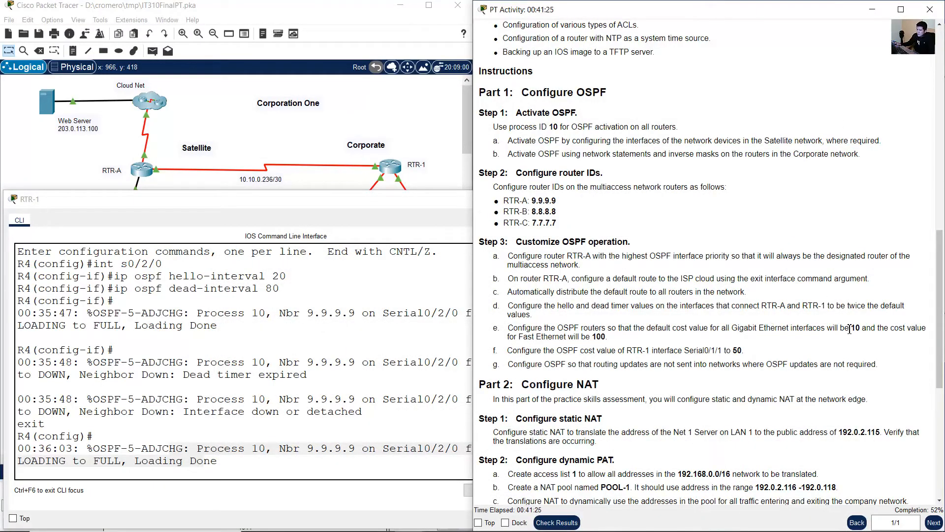
- Study item e in the Packet Tracer instructions for the cost required on each Ethernet interface type
left_click_drag(849, 329, 610, 342)
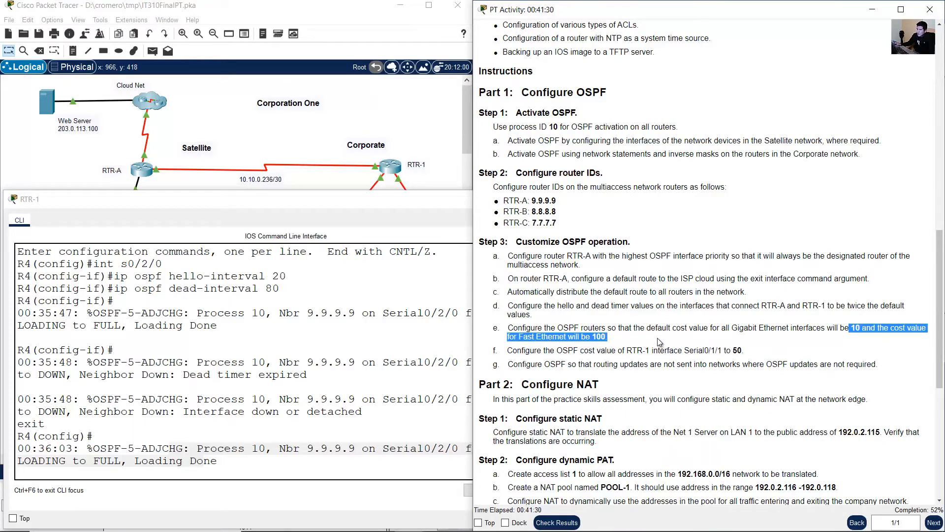
left_click(781, 320)
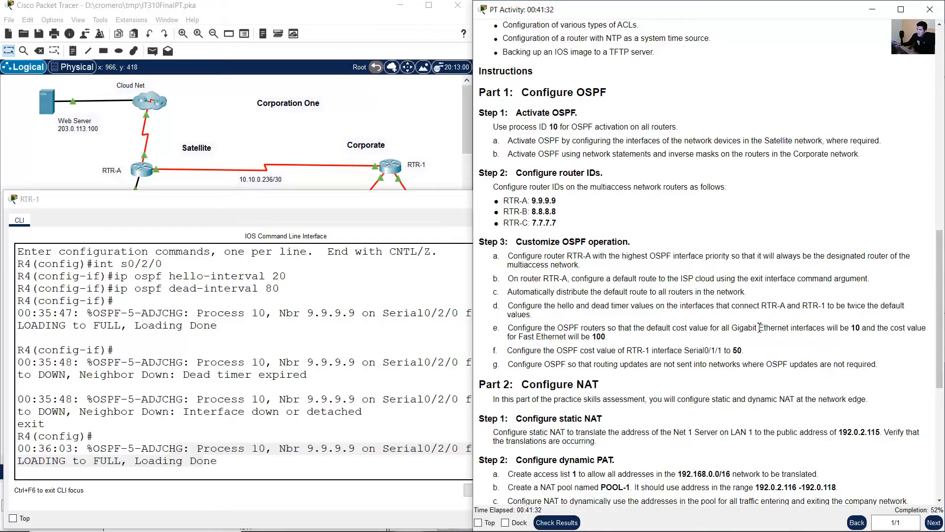
left_click_drag(760, 327, 626, 344)
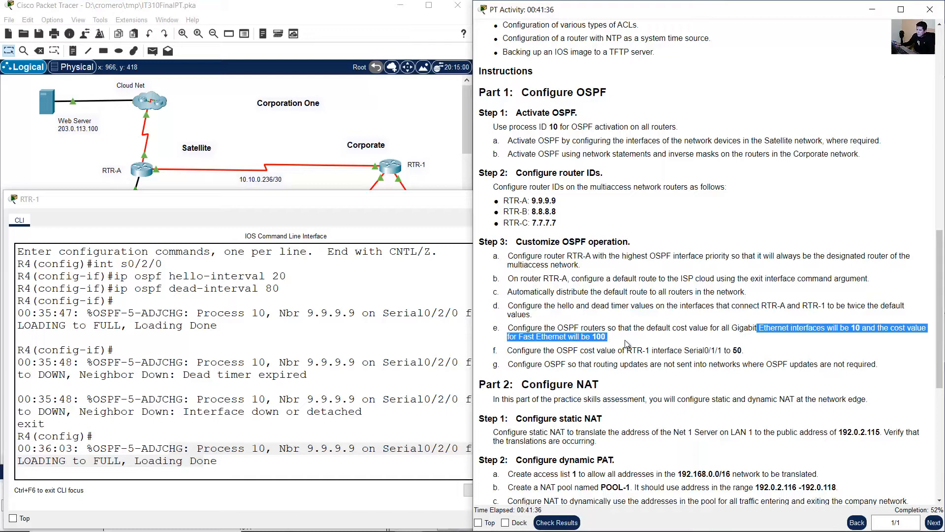
left_click(745, 328)
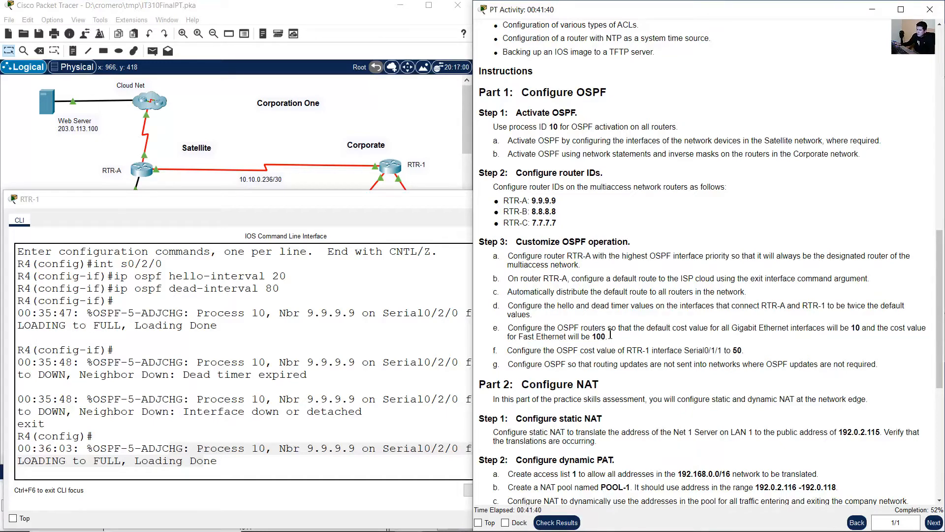
left_click_drag(600, 327, 615, 339)
left_click(847, 328)
left_click_drag(739, 329, 864, 328)
left_click_drag(523, 337, 606, 336)
double_click(596, 336)
- Switch to the Excel OSPF sheet and examine the data rates and costs in D8:E9 of the reference bandwidth 1000 block
left_click(533, 518)
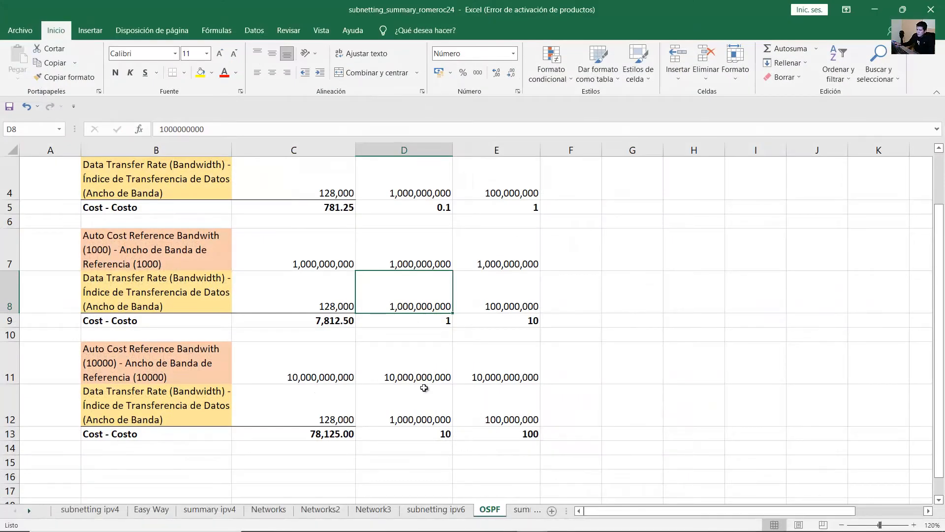
double_click(424, 306)
double_click(405, 305)
left_click(431, 321)
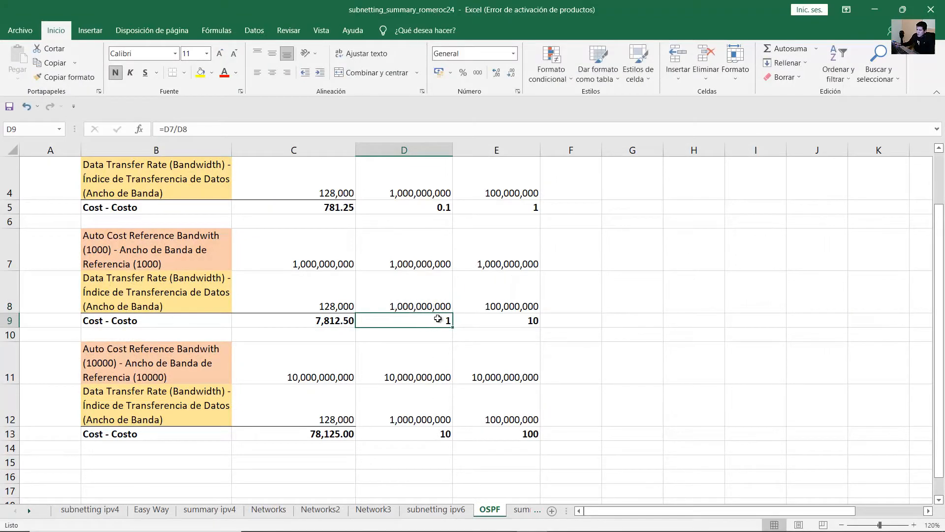
left_click(492, 306)
double_click(512, 306)
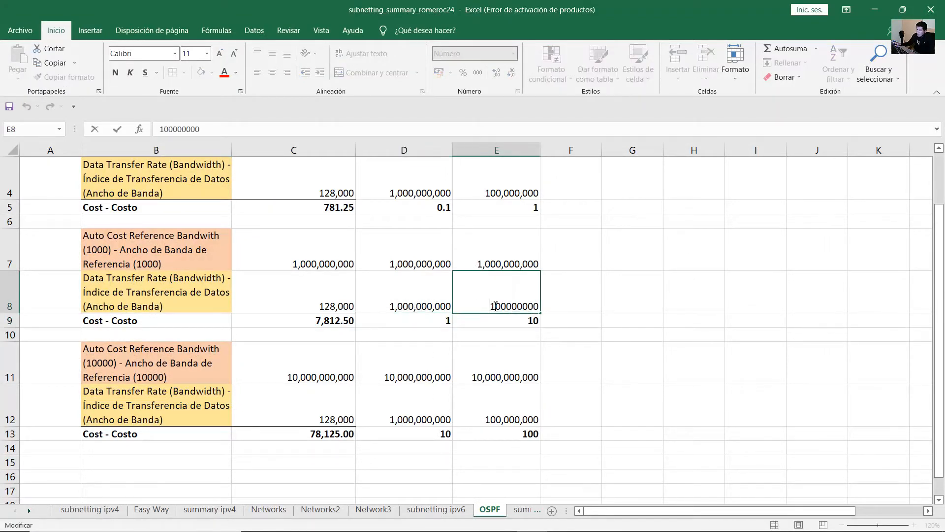
double_click(514, 306)
left_click(557, 306)
left_click(512, 325)
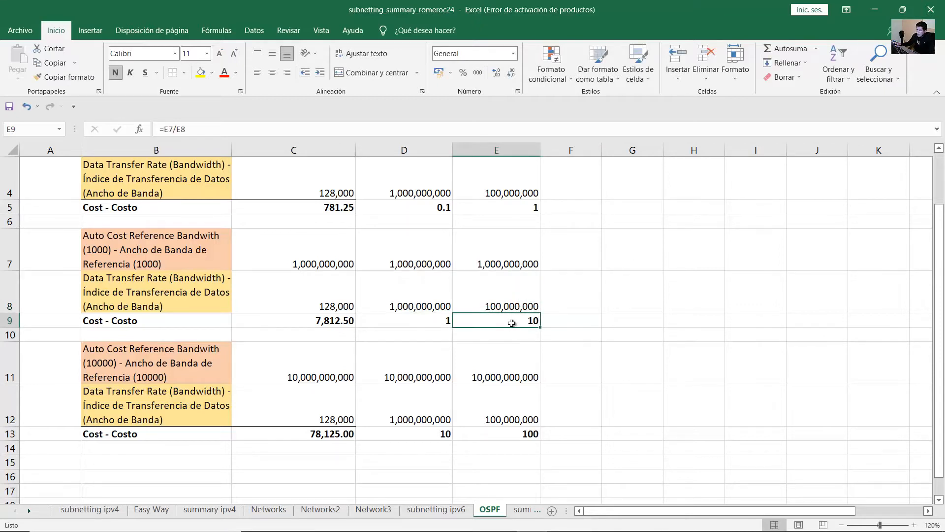
- Compare the data rates in row 8 with the reference bandwidths in C7 and D7 and the label in B7
left_click(490, 306)
left_click(394, 297)
left_click(325, 293)
left_click(331, 255)
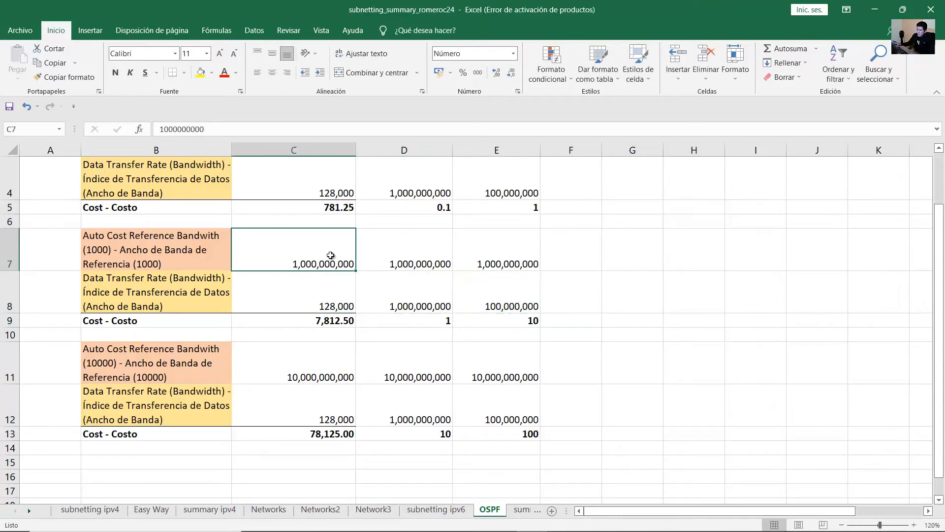
left_click(428, 255)
left_click(186, 258)
double_click(146, 254)
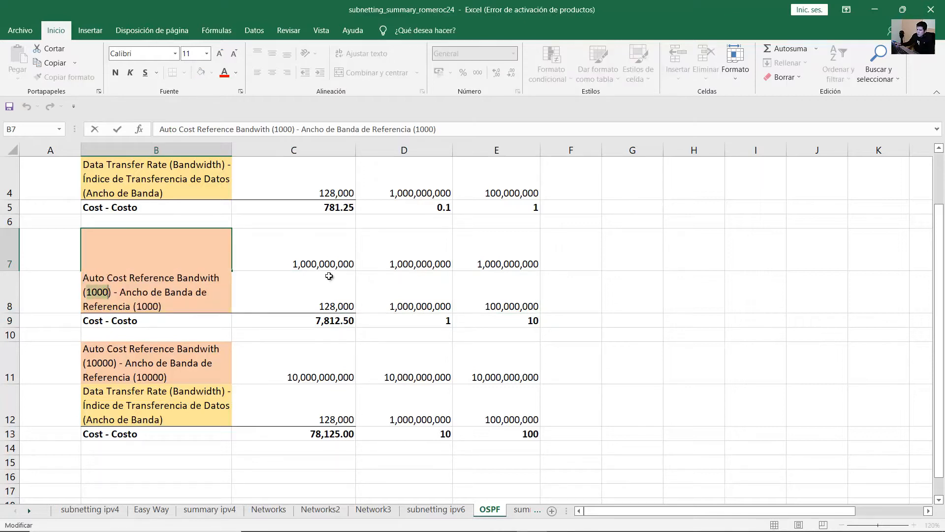
left_click(326, 264)
left_click(197, 256)
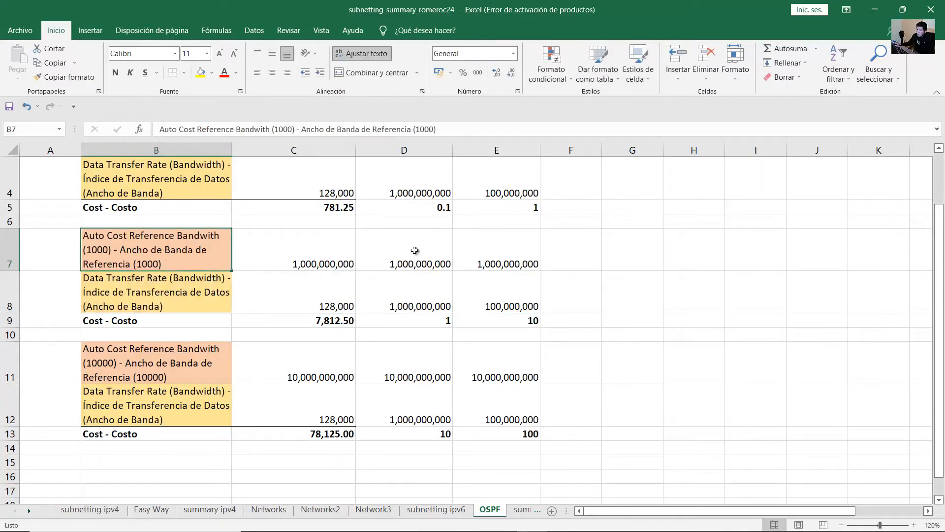
- Trace how D7 and D8 produce the cost in D9, and how E7 and E8 produce the cost in E9
double_click(418, 258)
left_click_drag(395, 264, 474, 262)
left_click(470, 255)
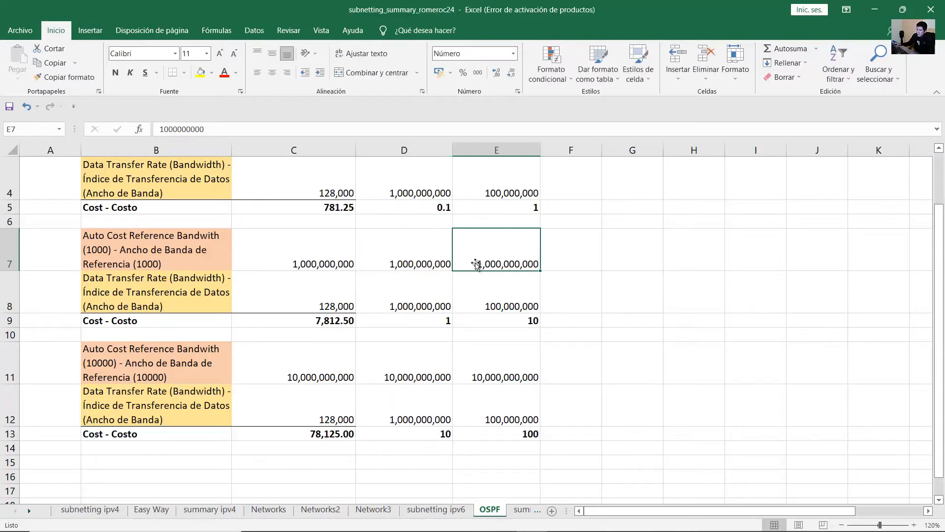
left_click(426, 259)
left_click(419, 296)
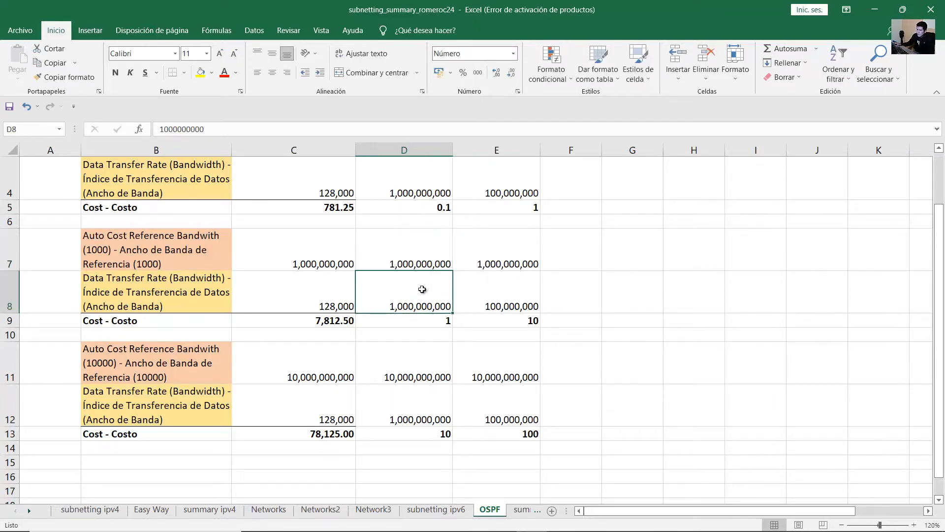
left_click(429, 320)
left_click(495, 249)
left_click(497, 289)
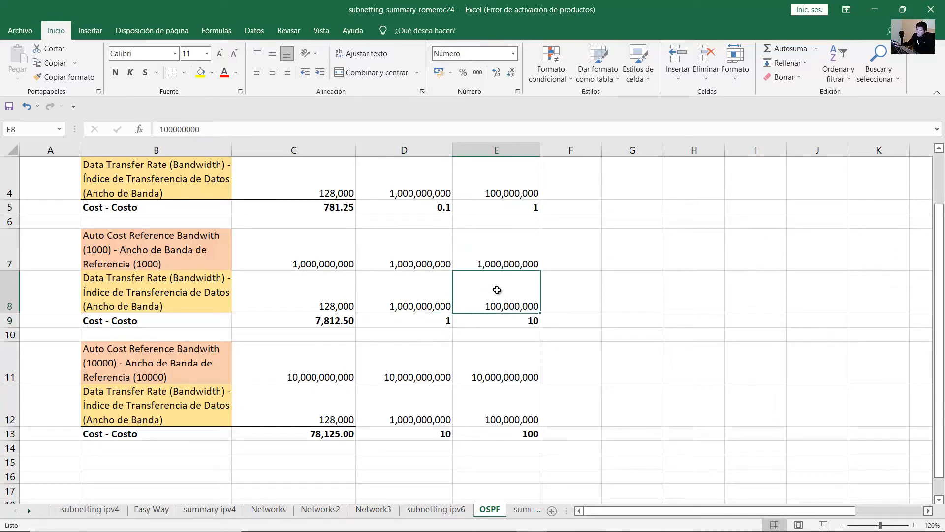
left_click(510, 321)
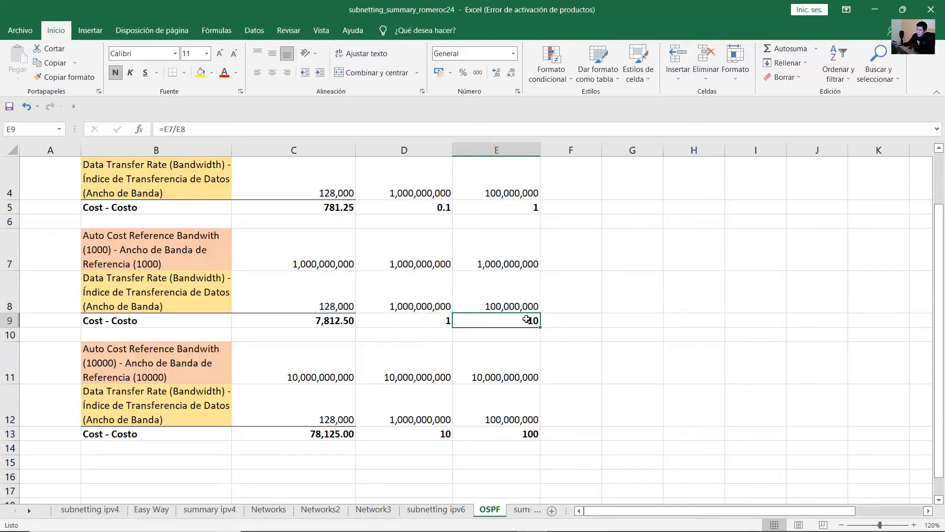
- Return to Packet Tracer, minimize the RTR-1 console and open the RTR-A console
left_click(874, 9)
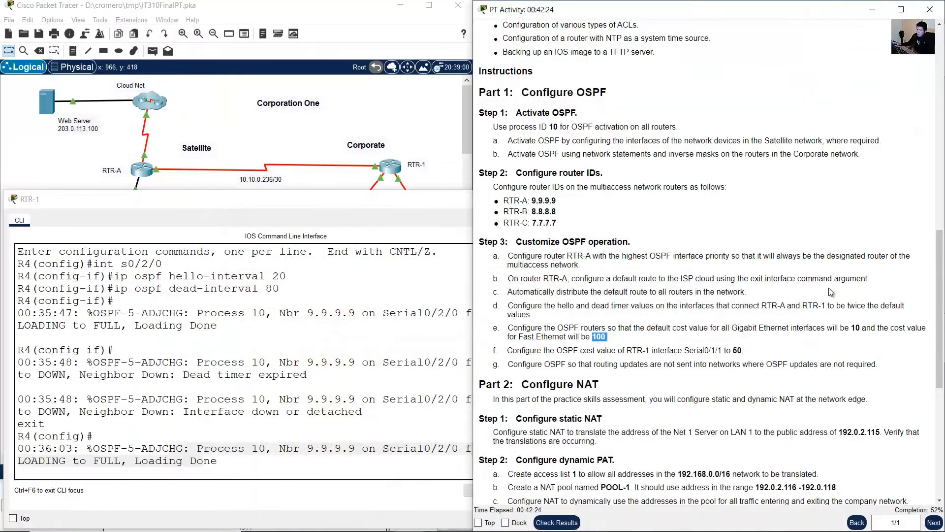
left_click(610, 341)
left_click(275, 459)
key("Return")
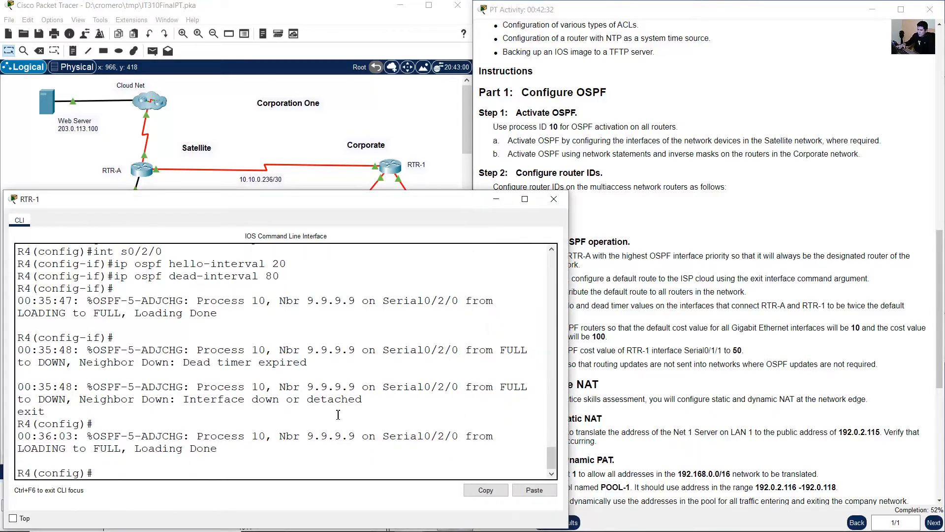
left_click(716, 260)
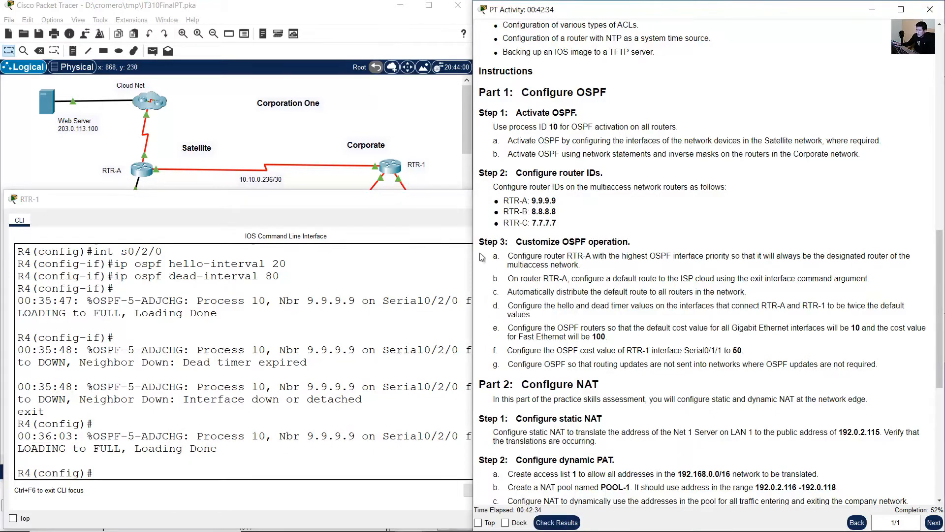
left_click(424, 209)
left_click(501, 195)
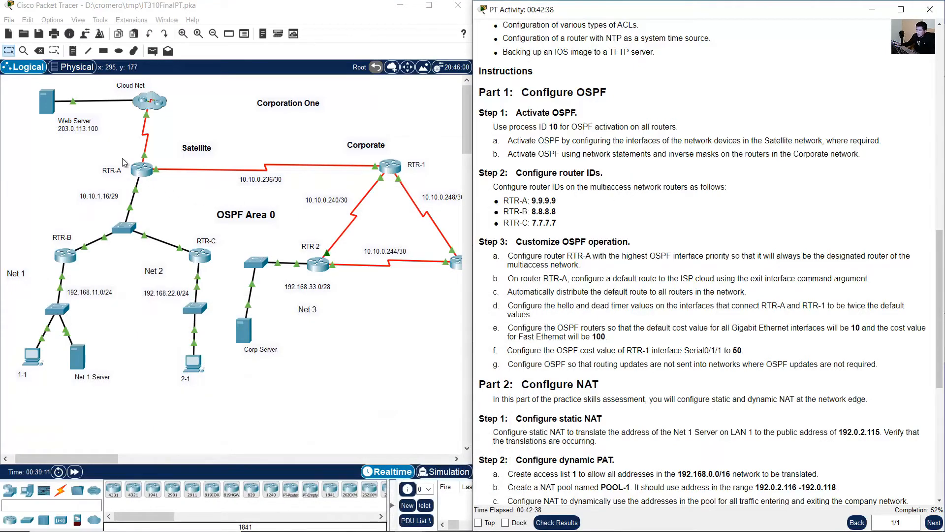
left_click(138, 174)
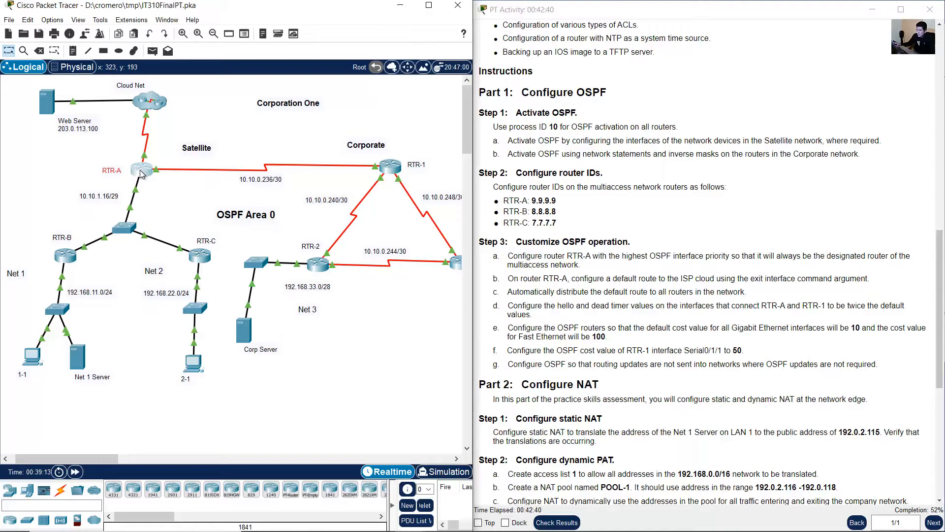
left_click(142, 172)
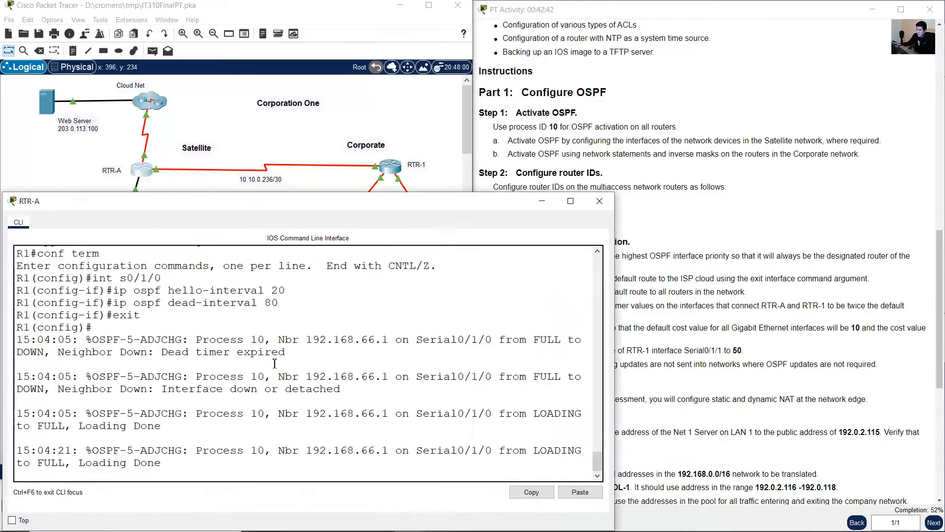
- Enter OSPF process 10 configuration on RTR-A and write the command auto-cost reference-bandwidth 1000 without running it
key("Return")
type("router ")
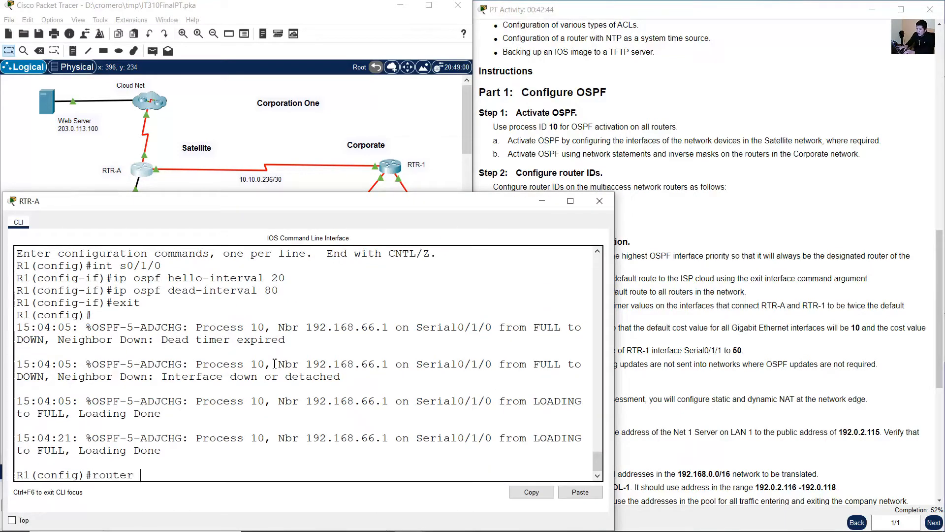
type("ospf 10")
key("Return")
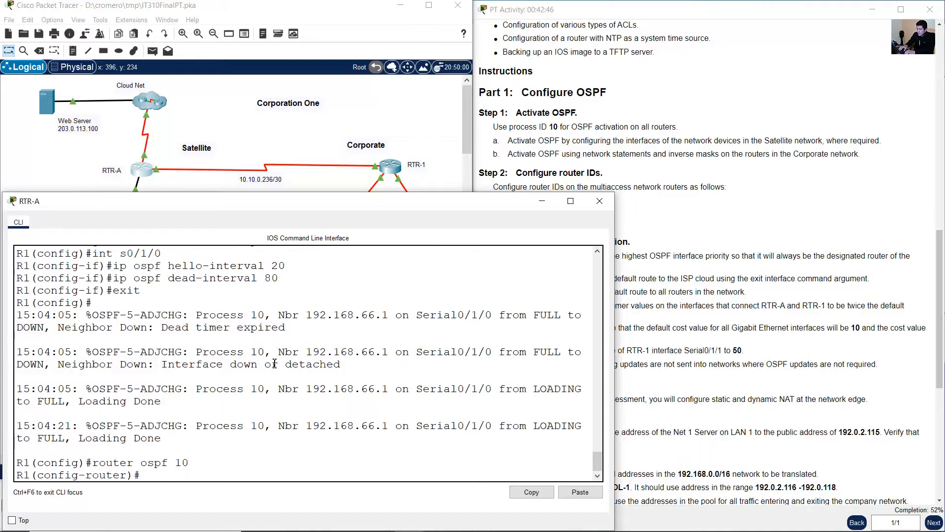
type("auto-cost reference")
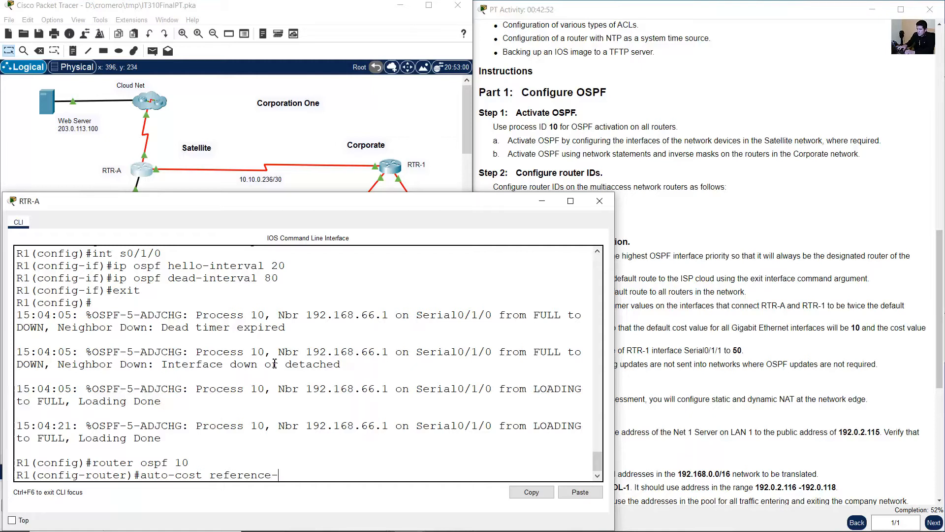
type("-bandwidth 1000")
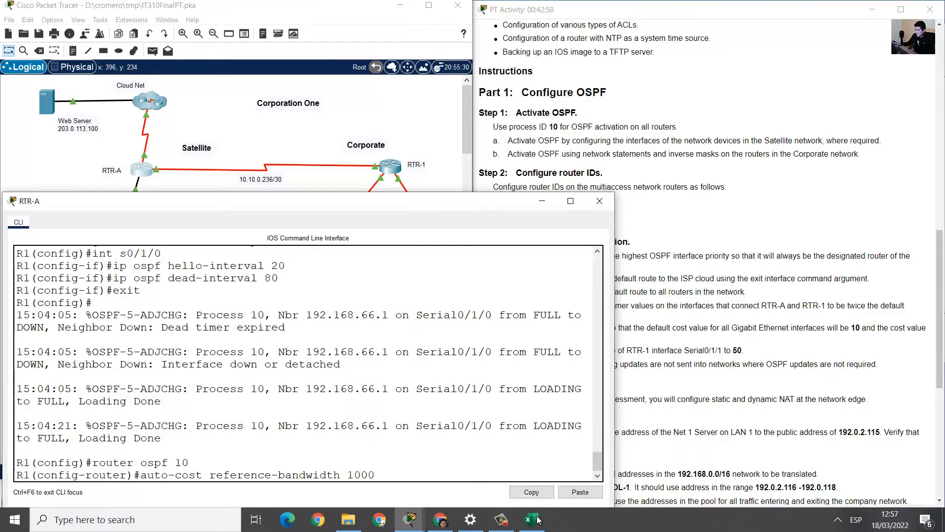
- Check the reference bandwidth figure in the B7 label of the Excel sheet, then return to the RTR-A console
left_click(532, 525)
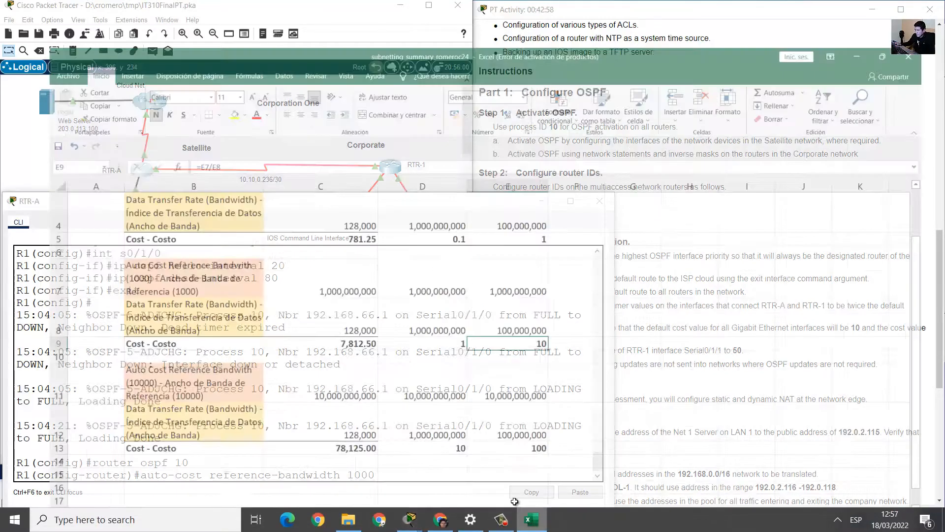
left_click(140, 250)
double_click(143, 252)
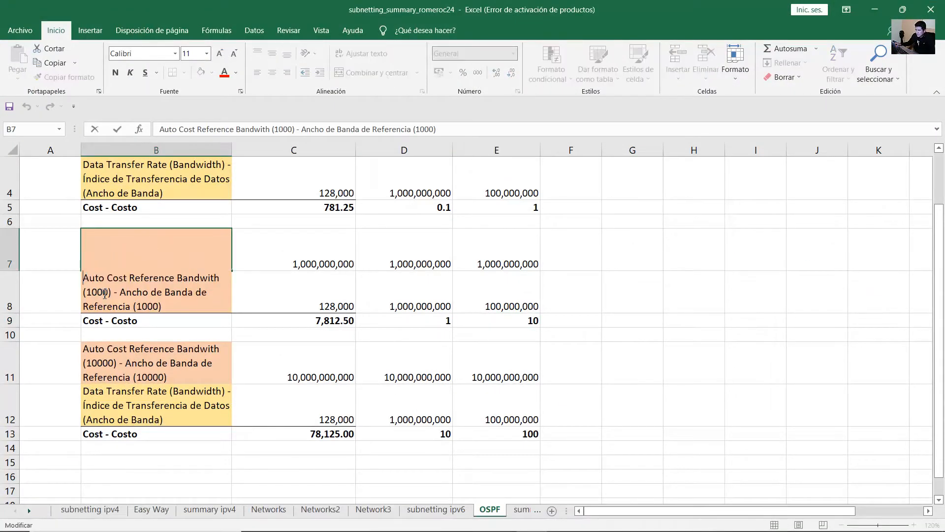
left_click_drag(107, 293, 79, 292)
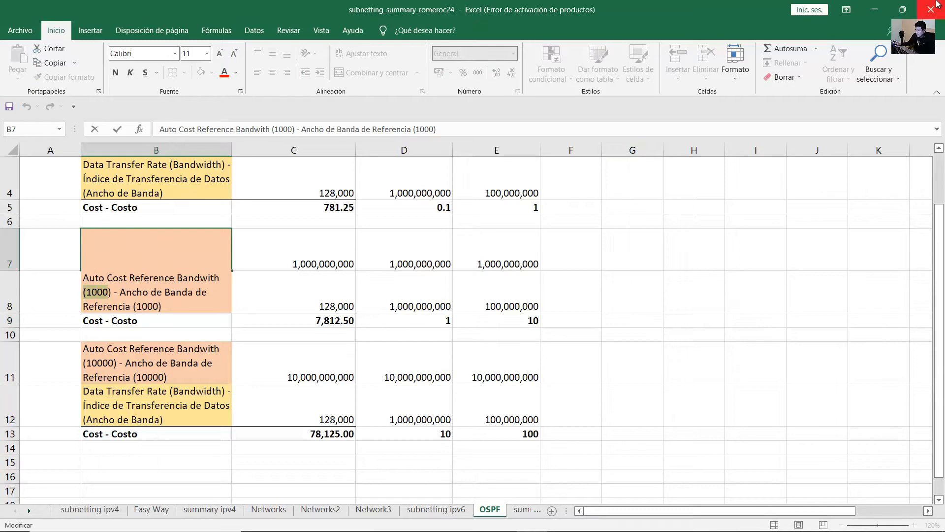
left_click(875, 9)
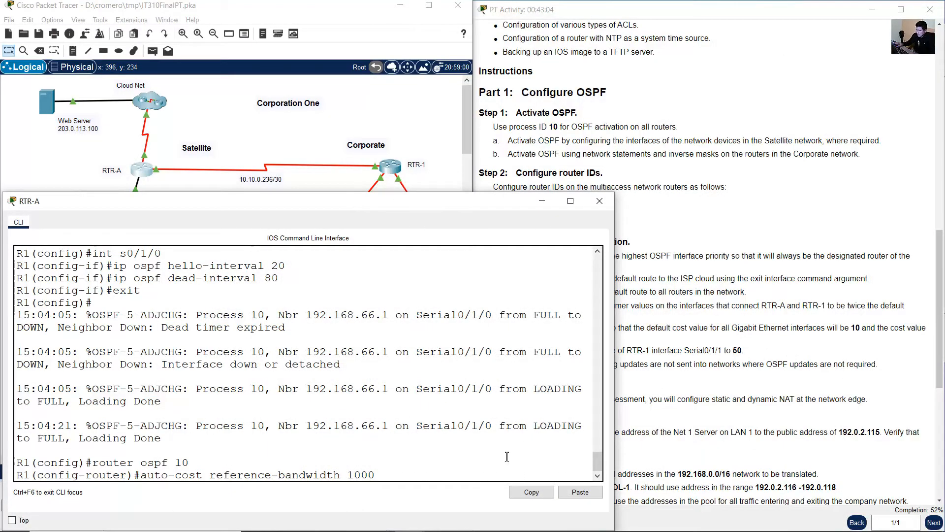
- Run the pending reference-bandwidth command on RTR-A and exit router configuration mode
key("Return")
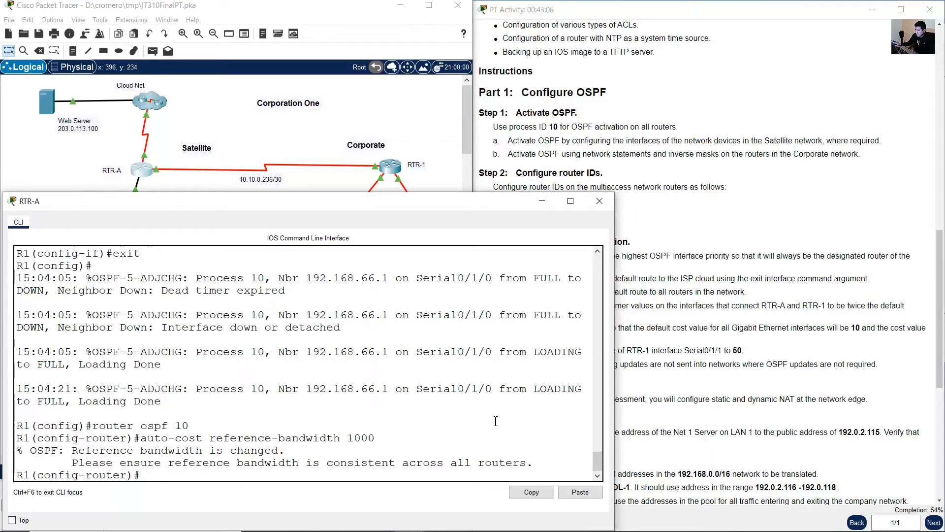
type("exit")
key("Return")
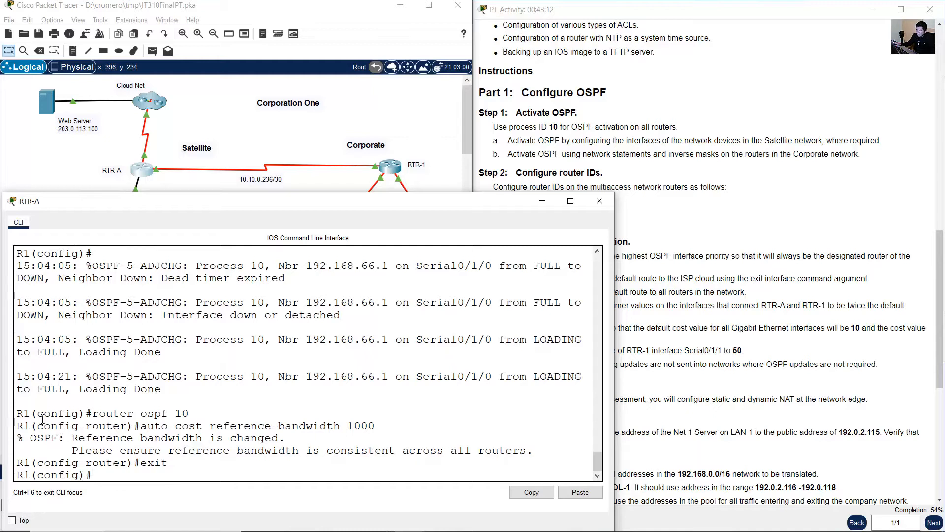
- Copy the RTR-A console output from the router ospf 10 line through the prompt after exit
left_click_drag(42, 419, 529, 449)
left_click(77, 445)
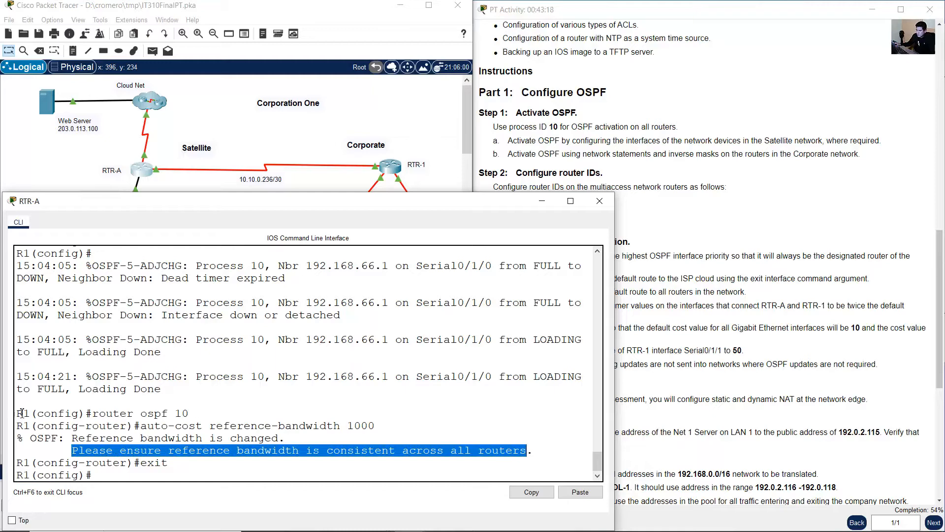
left_click_drag(22, 412, 101, 476)
key("super+c")
right_click(126, 433)
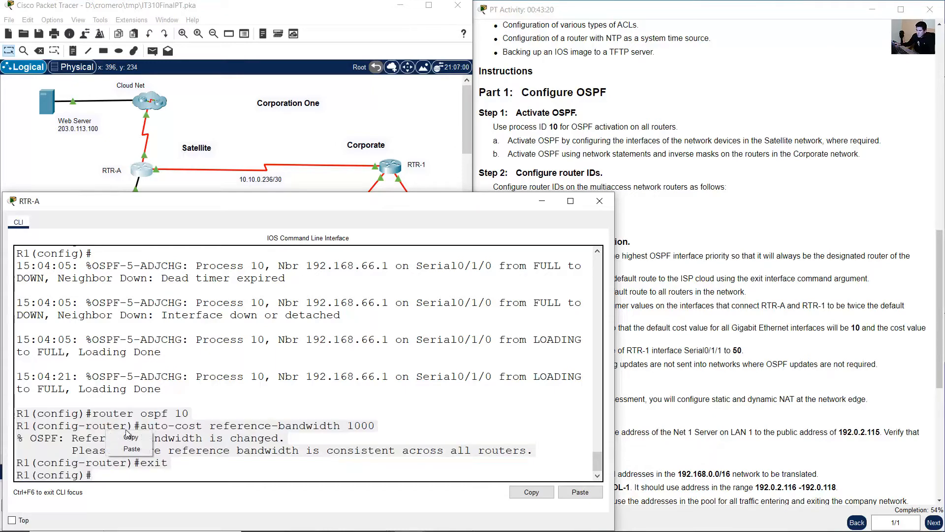
left_click(131, 437)
- Open Notepad and paste the copied console lines into the blank document
key("super")
type("note")
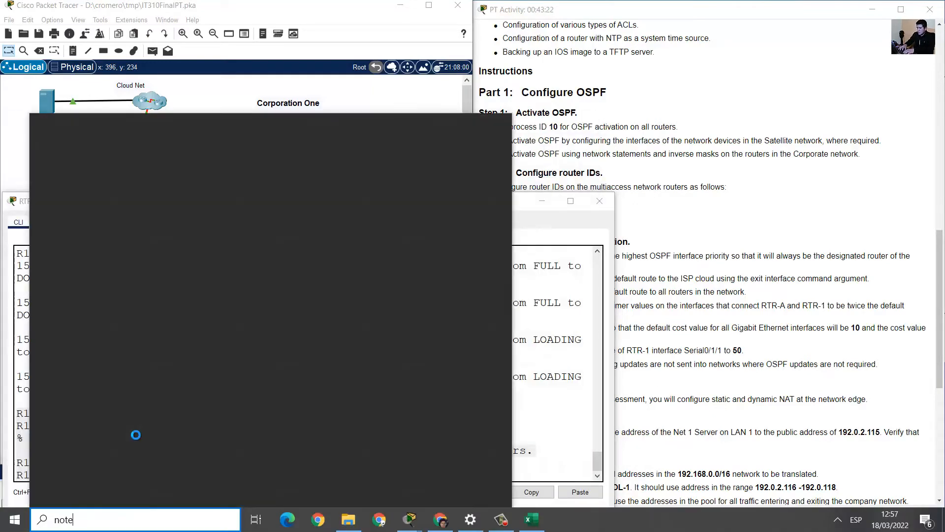
key("Return")
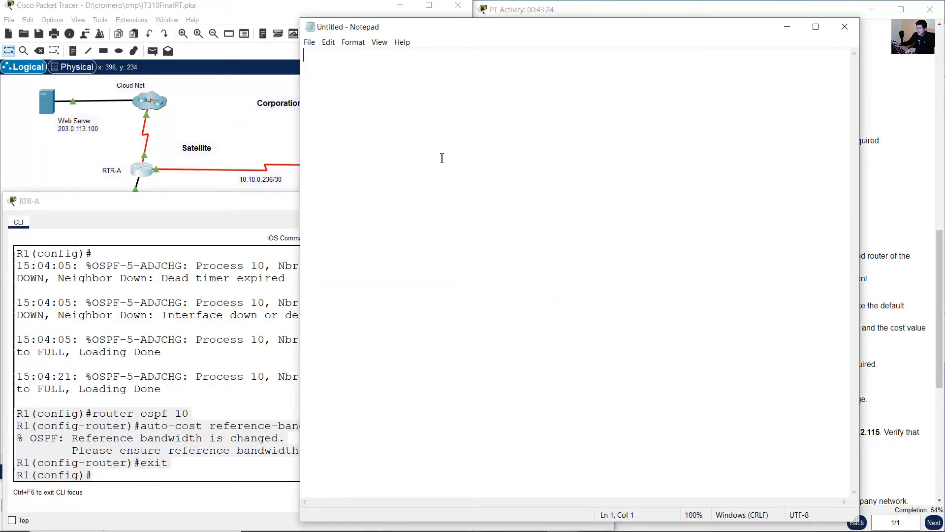
right_click(417, 119)
left_click(454, 166)
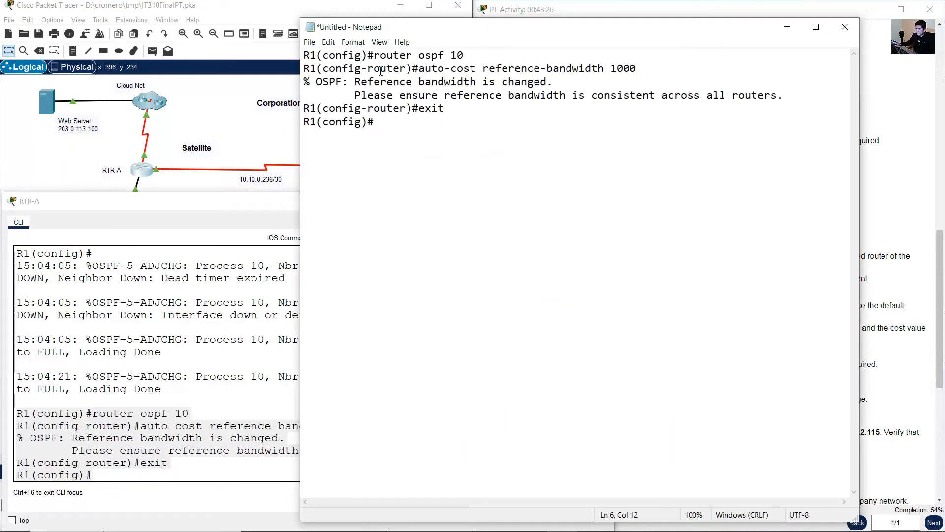
- Strip the router prompts and OSPF messages from the pasted text, keeping router ospf 10, auto-cost reference-bandwidth 1000 and exit
left_click_drag(374, 55, 422, 68)
key("BackSpace")
key("BackSpace")
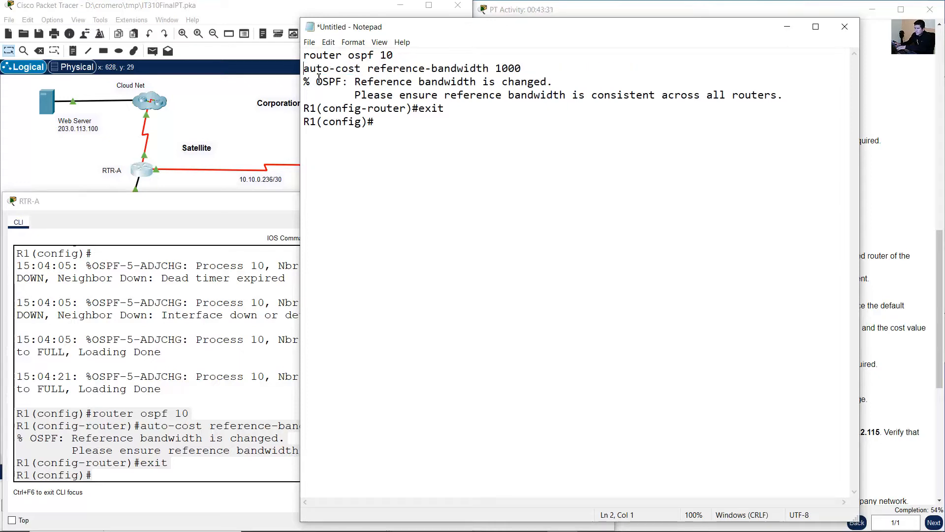
left_click_drag(304, 84, 274, 98)
key("BackSpace")
key("BackSpace")
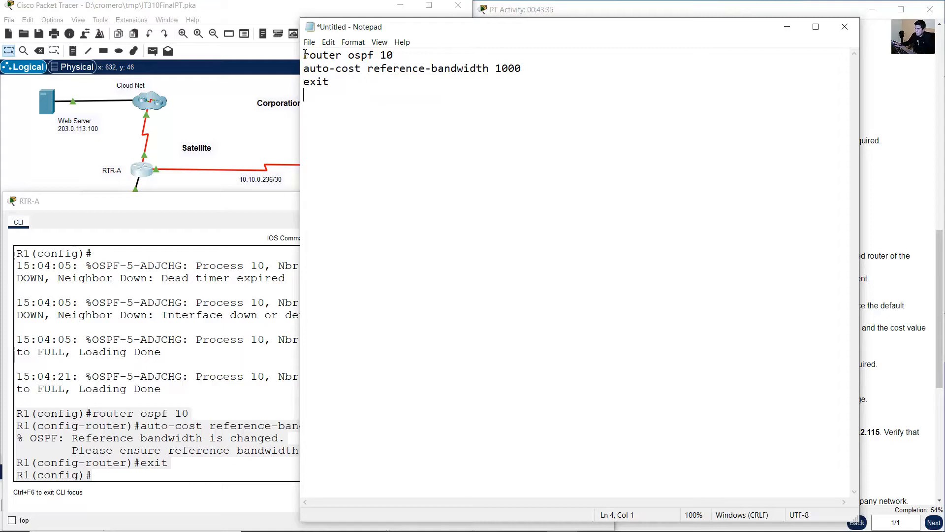
- Copy the three cleaned OSPF commands from Notepad and switch back to the Packet Tracer topology and activity instructions
left_click_drag(305, 54, 314, 103)
right_click(324, 60)
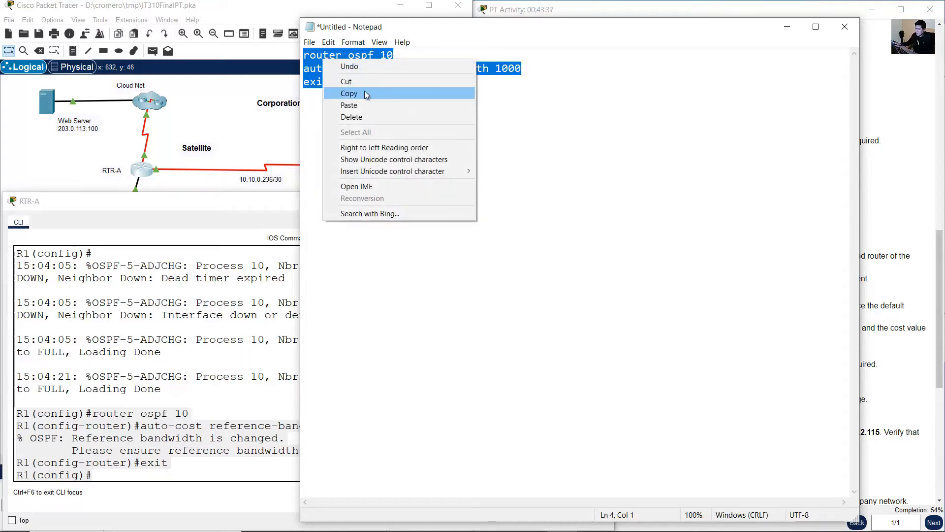
left_click(364, 91)
left_click(222, 16)
left_click(483, 10)
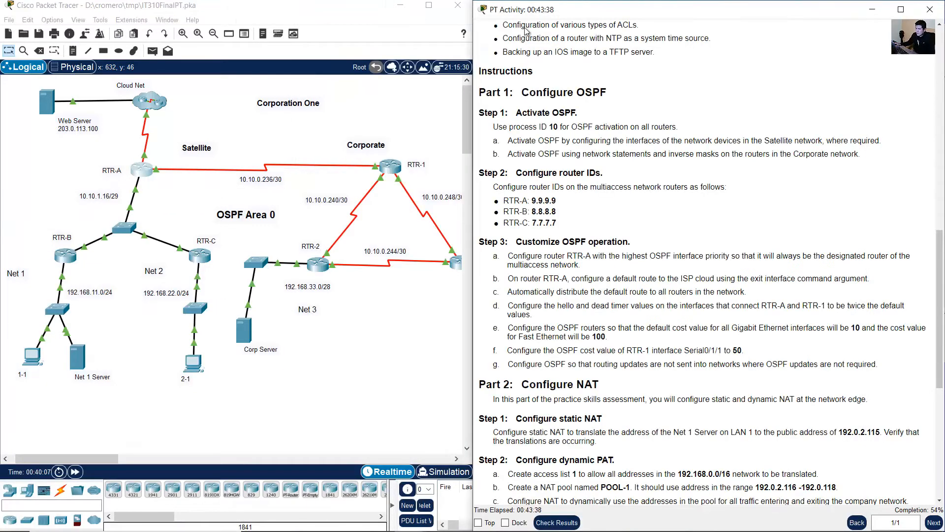
- On RTR-B, enter global configuration mode and paste the copied commands to set OSPF 10's auto-cost reference-bandwidth to 1000
left_click(65, 255)
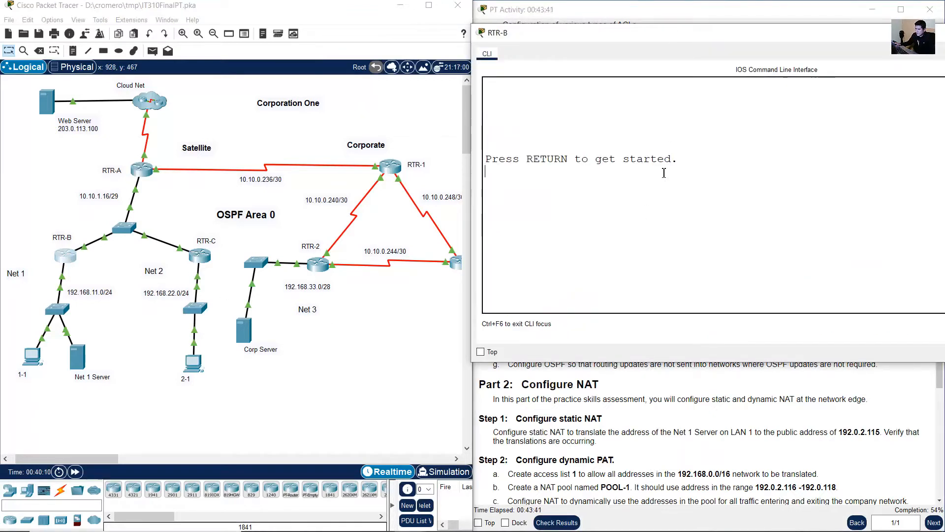
key("Return")
type("en")
key("Return")
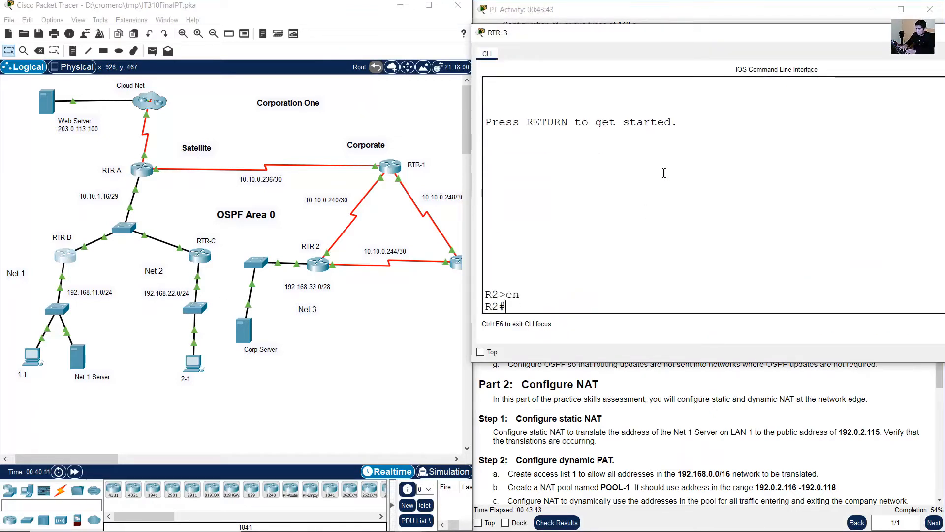
type("conf term")
key("Return")
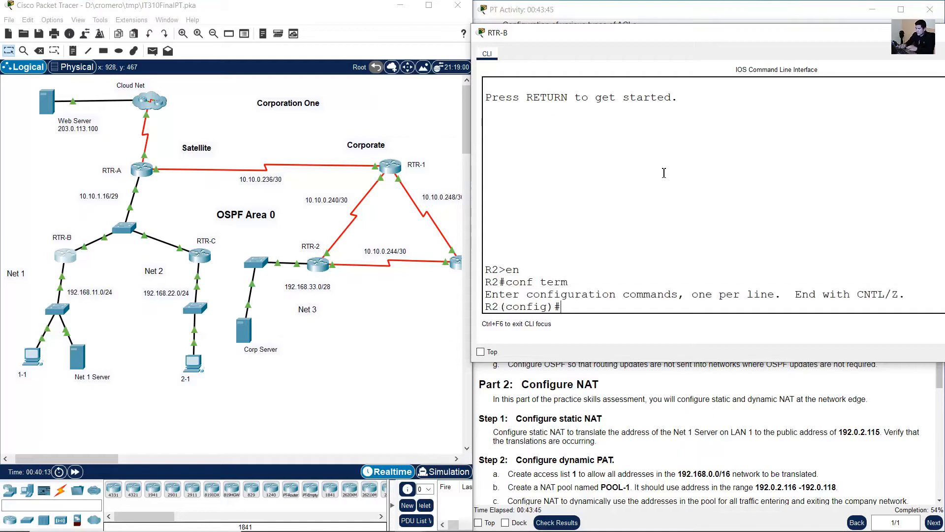
right_click(664, 173)
left_click(684, 191)
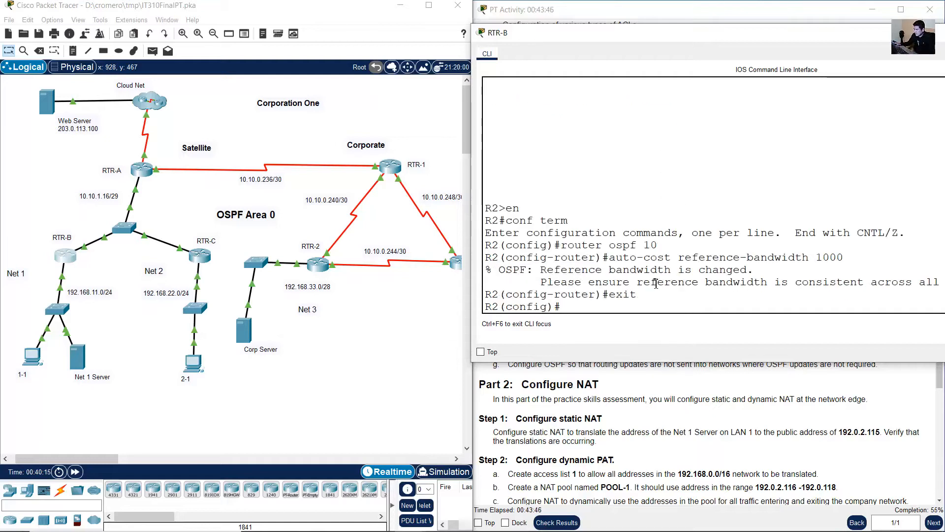
left_click_drag(576, 255, 604, 296)
- On RTR-C, enter global configuration mode, paste the copied OSPF 10 reference-bandwidth 1000 commands, and minimize its console
left_click(209, 254)
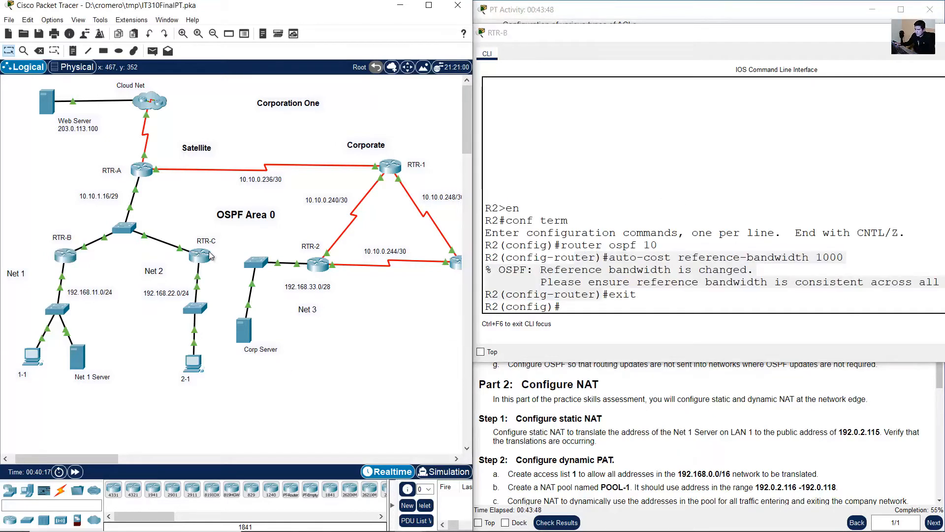
left_click_drag(234, 248, 197, 258)
left_click(197, 258)
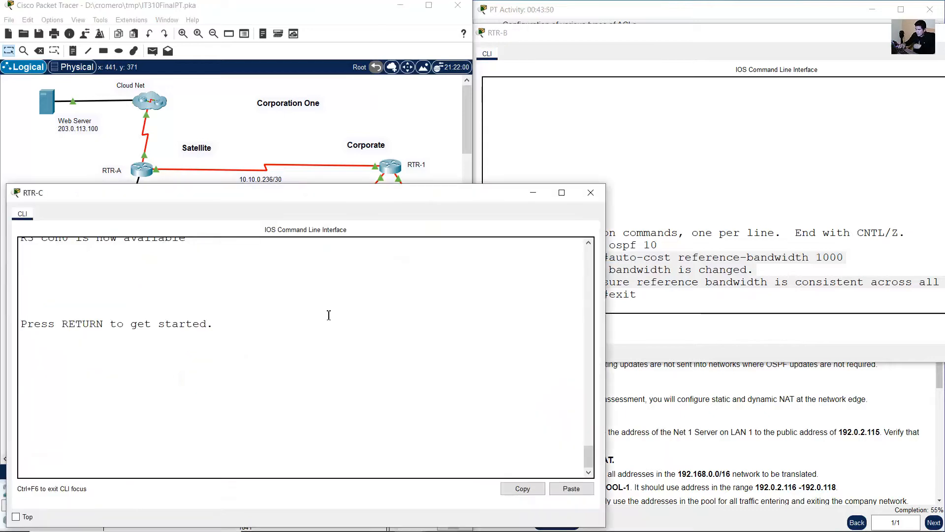
key("Return")
type("en")
key("Return")
type("conf term")
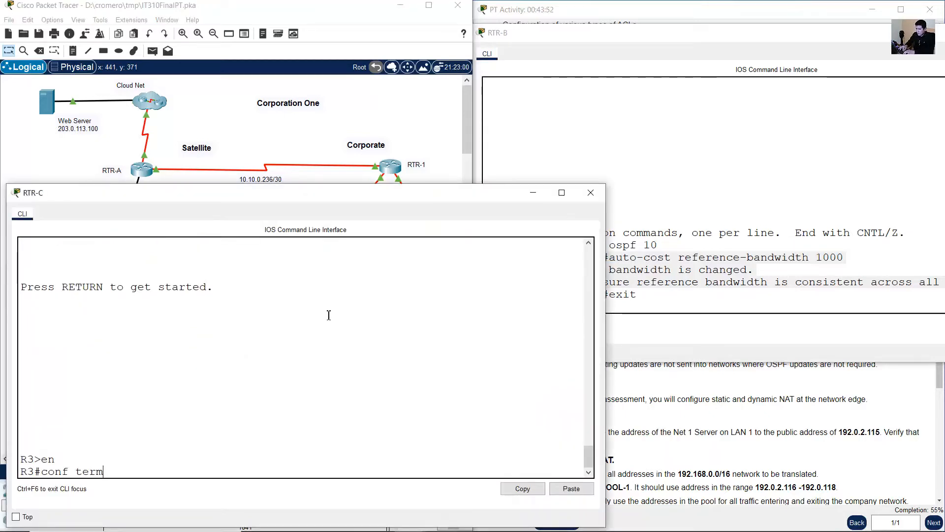
key("Return")
right_click(370, 346)
left_click(391, 365)
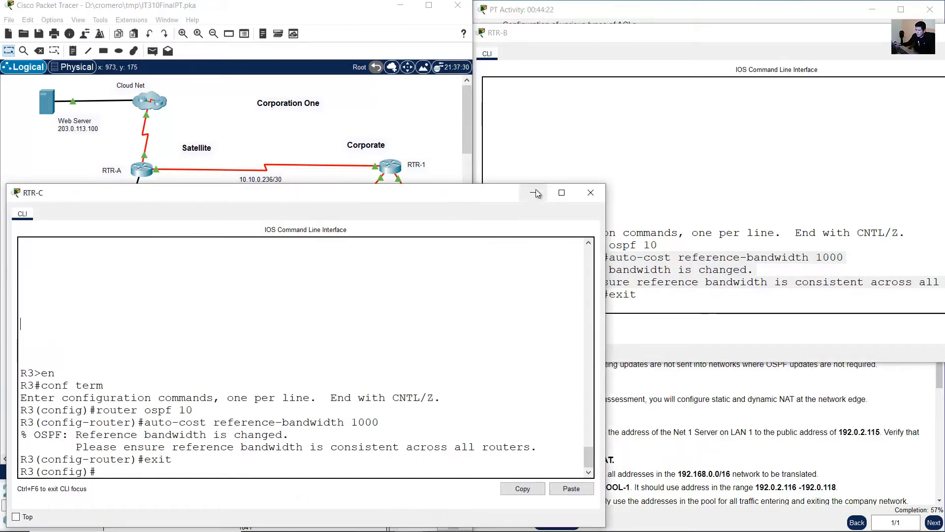
left_click(535, 192)
- Paste the copied router ospf 10 and auto-cost reference-bandwidth 1000 commands into RTR-1's console at the global configuration prompt
left_click_drag(439, 138, 374, 180)
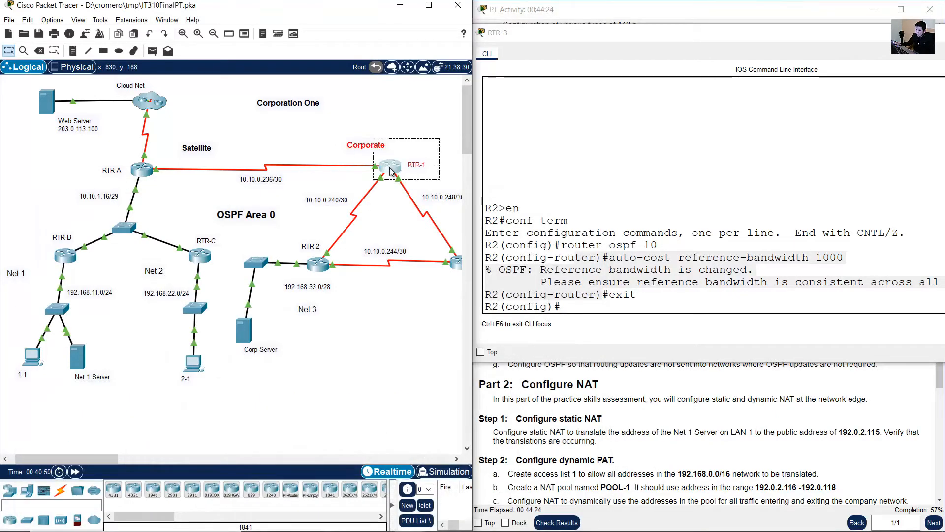
left_click(392, 171)
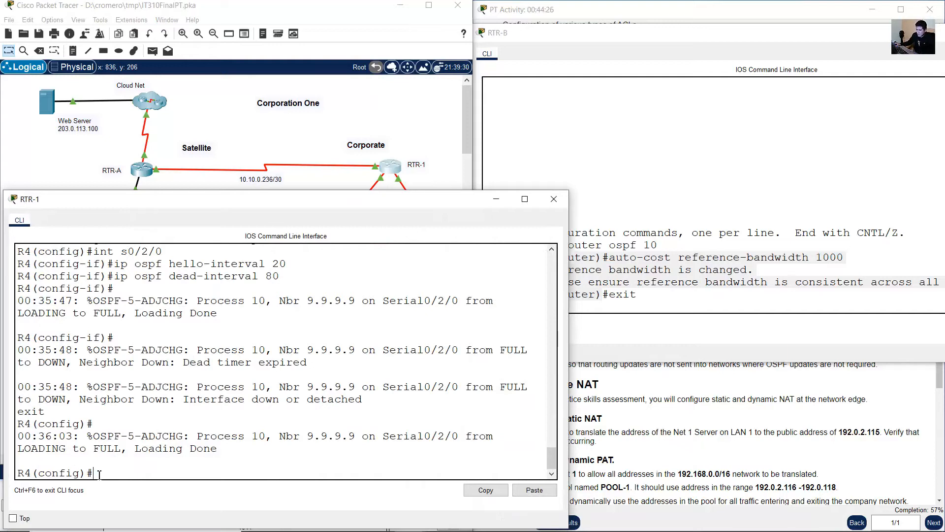
triple_click(99, 475)
left_click(100, 476)
left_click(524, 493)
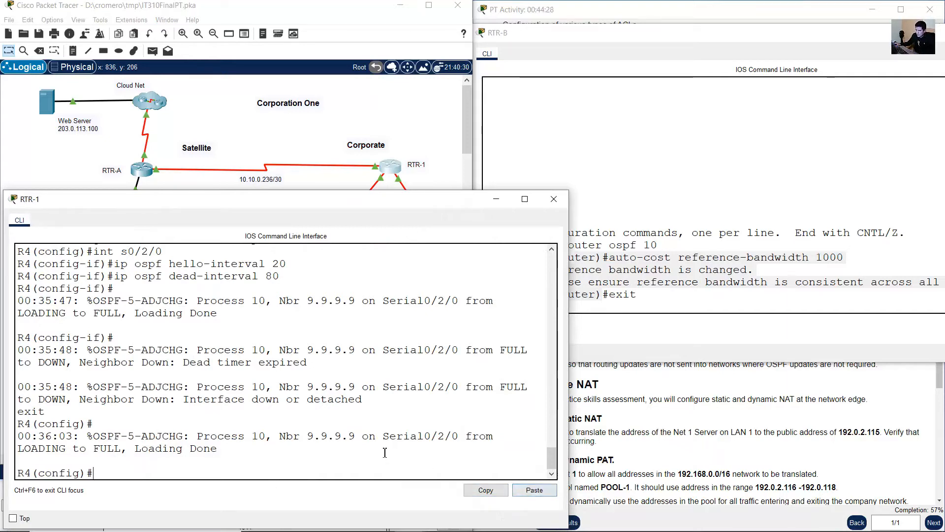
left_click_drag(93, 411, 170, 449)
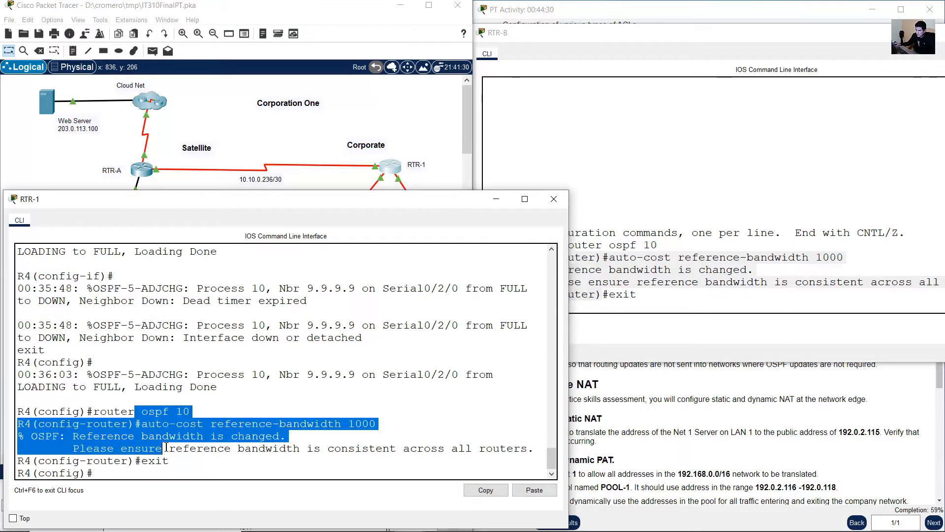
- On RTR-2, enter global configuration mode and paste the copied commands setting the OSPF 10 reference bandwidth to 1000
left_click(375, 109)
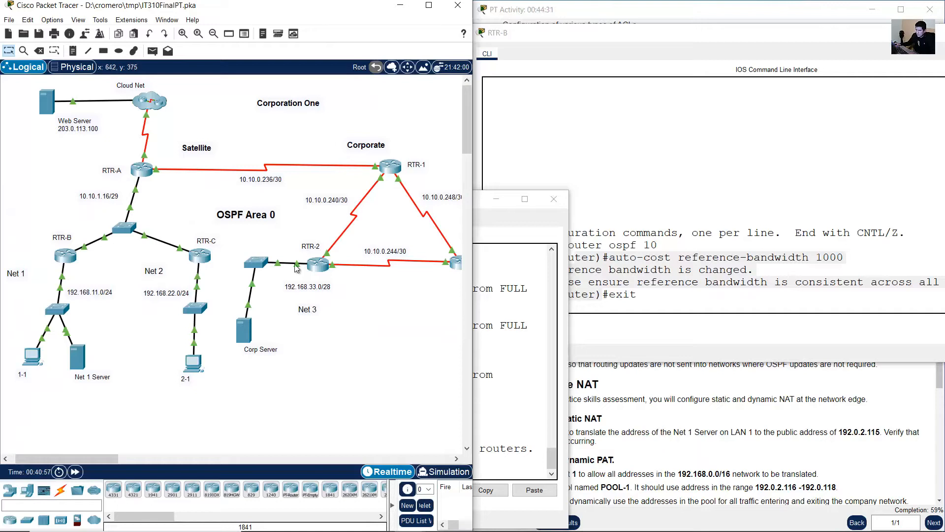
left_click(323, 267)
type("en")
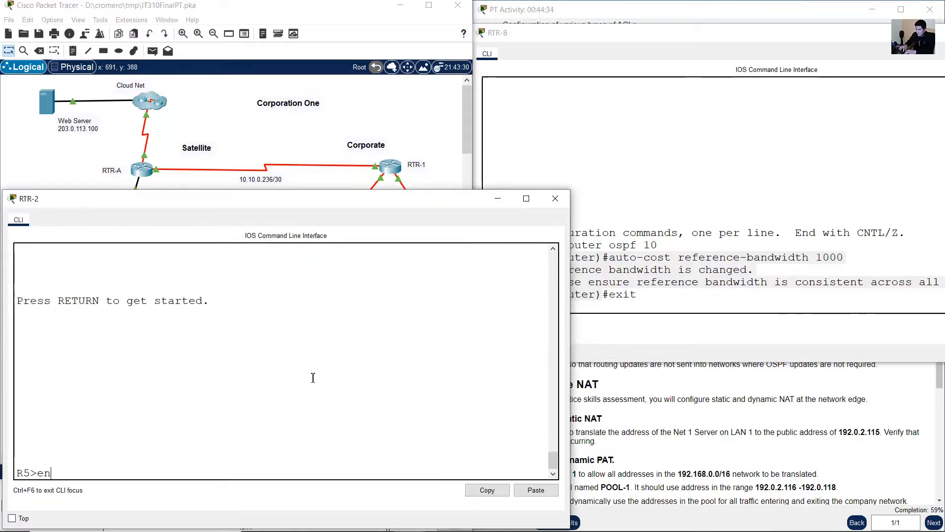
key("Return")
type("conf term")
key("Return")
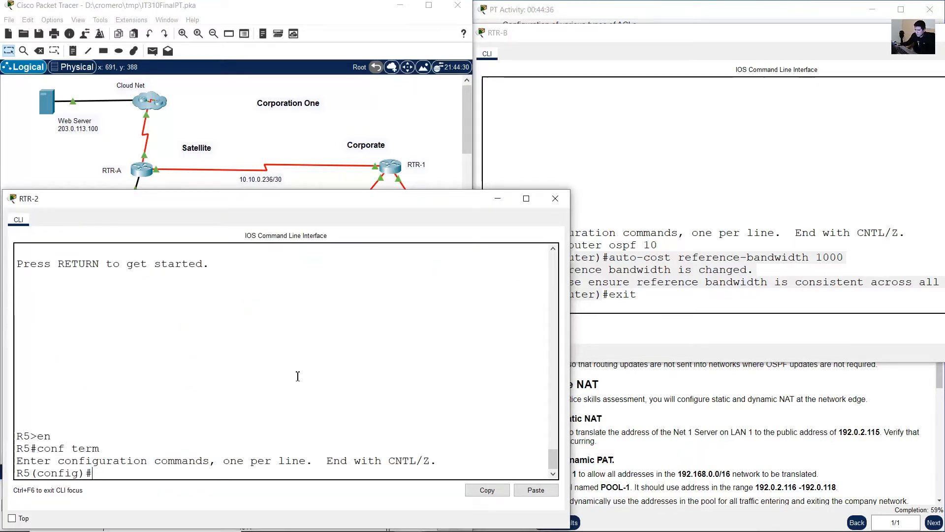
right_click(314, 377)
left_click(301, 392)
left_click_drag(113, 423, 135, 461)
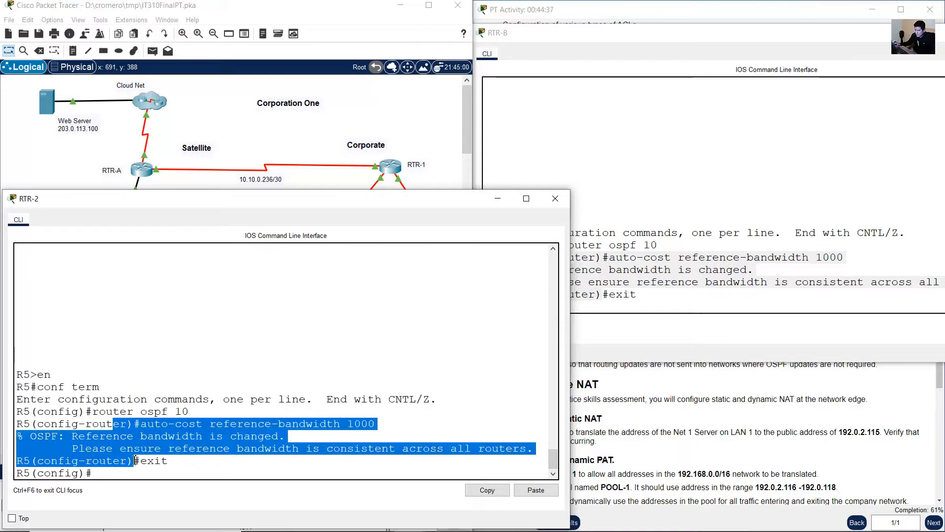
- Open the console of RTR-3 in the Corporate network and enter global configuration mode
left_click(336, 121)
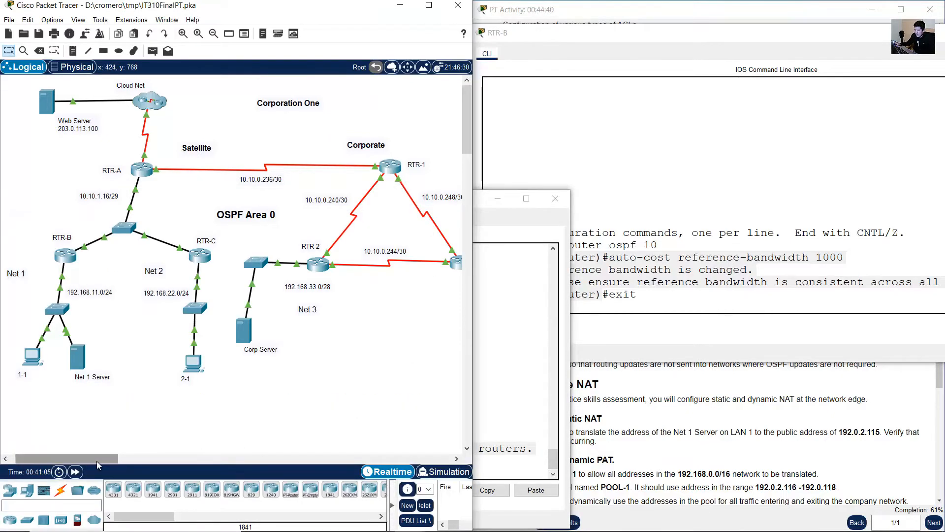
left_click_drag(97, 461, 111, 461)
left_click_drag(397, 258, 390, 271)
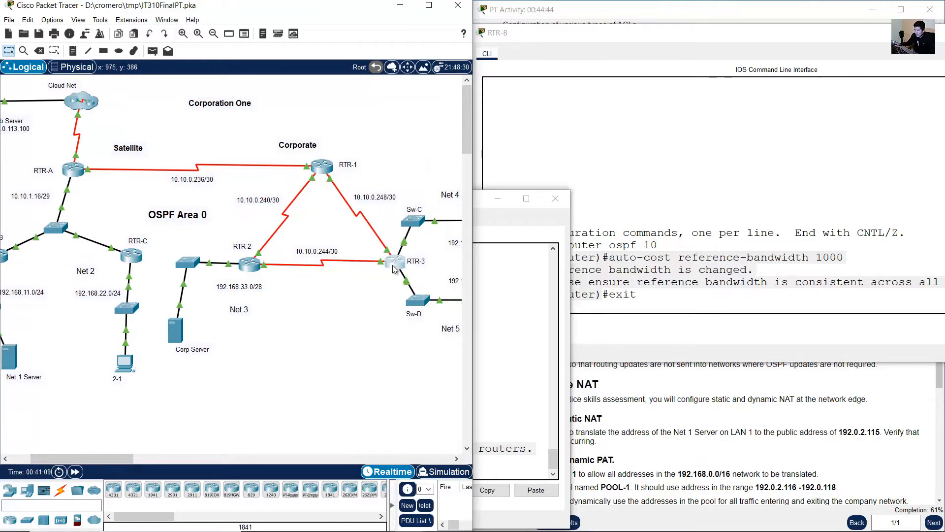
left_click(392, 265)
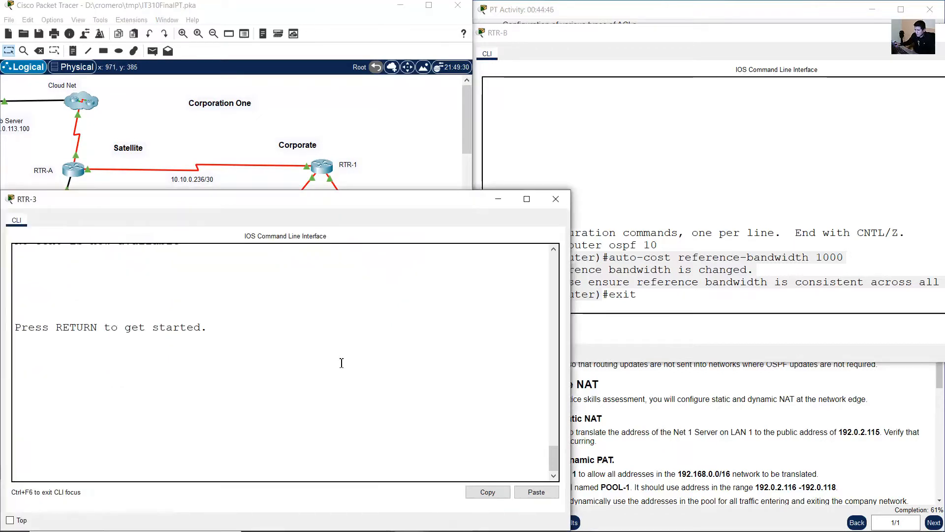
key("Return")
type("en")
key("Return")
type("conf te")
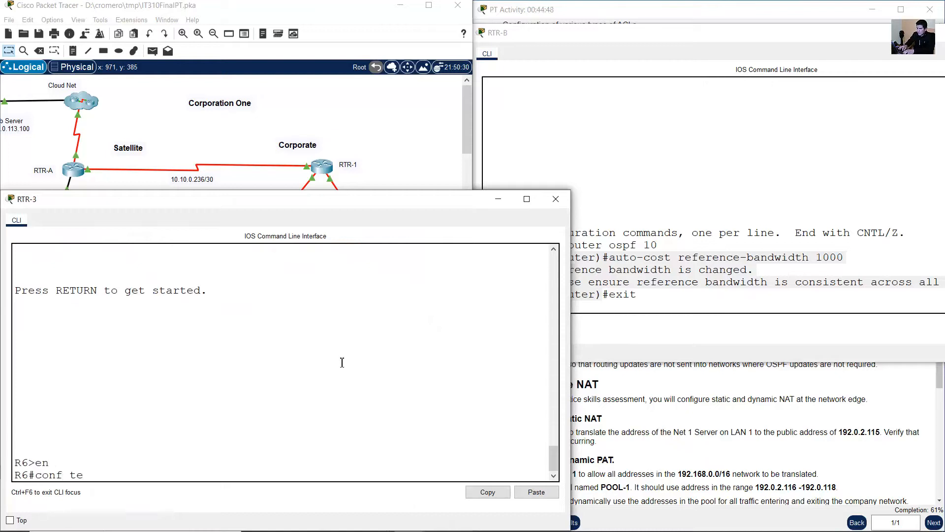
type("rm")
key("Return")
- Paste the copied router ospf 10 and auto-cost reference-bandwidth 1000 commands into RTR-3, then minimize its console
right_click(343, 363)
left_click(365, 378)
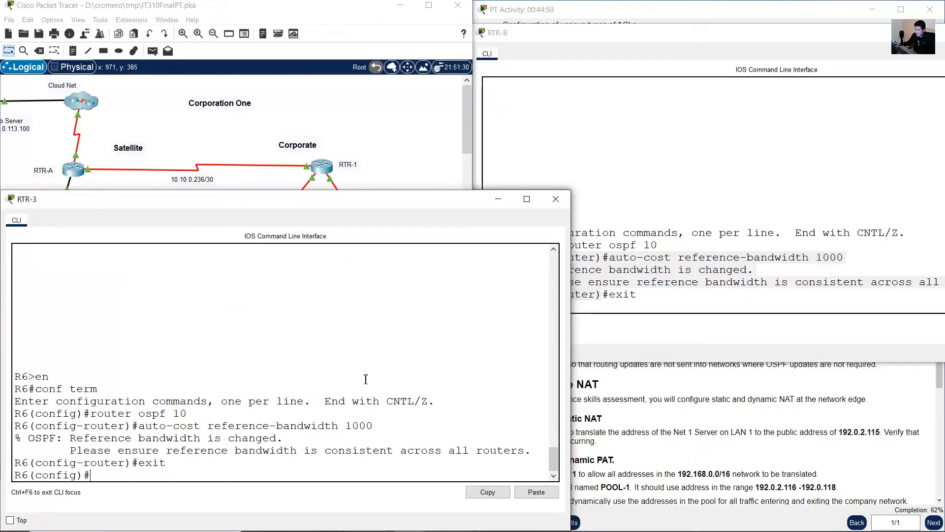
left_click_drag(111, 425, 179, 468)
left_click(178, 468)
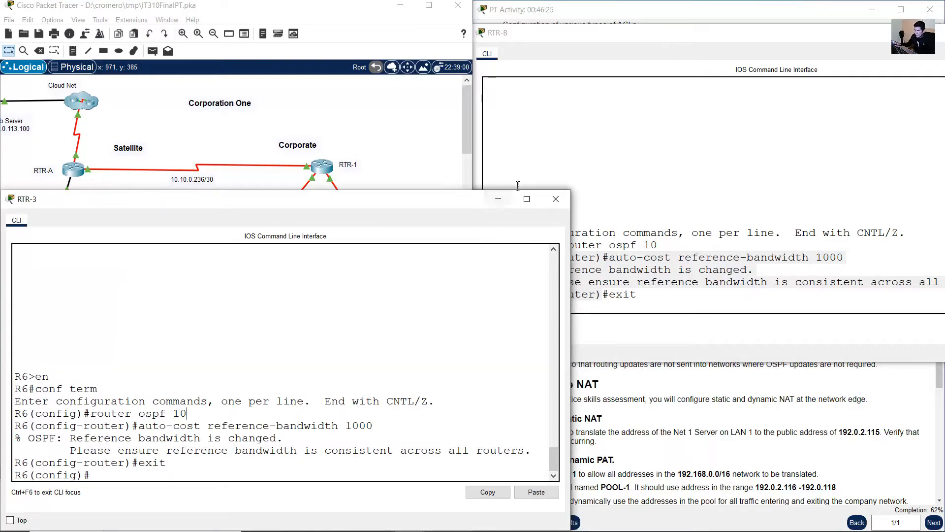
left_click(489, 199)
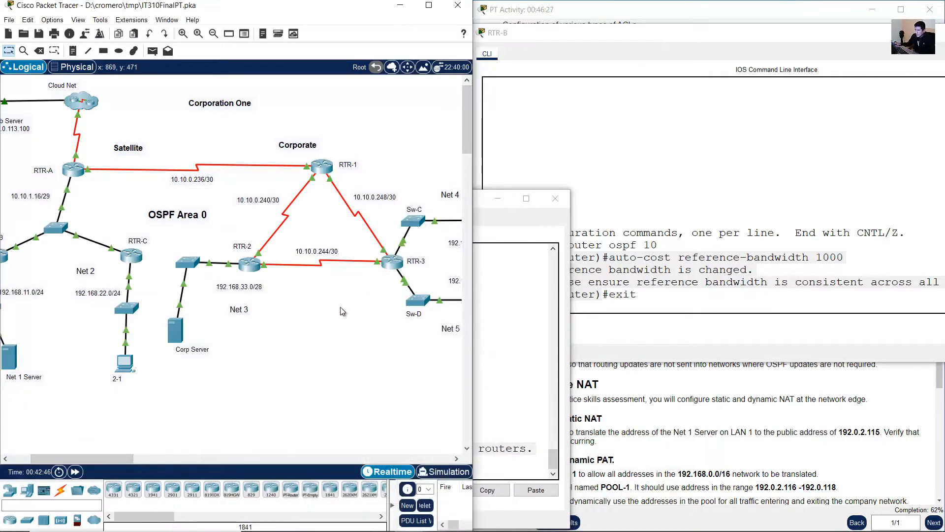
- Review the instruction on the OSPF cost of RTR-1's Serial0/1/1 and locate that interface on the topology
left_click(662, 3)
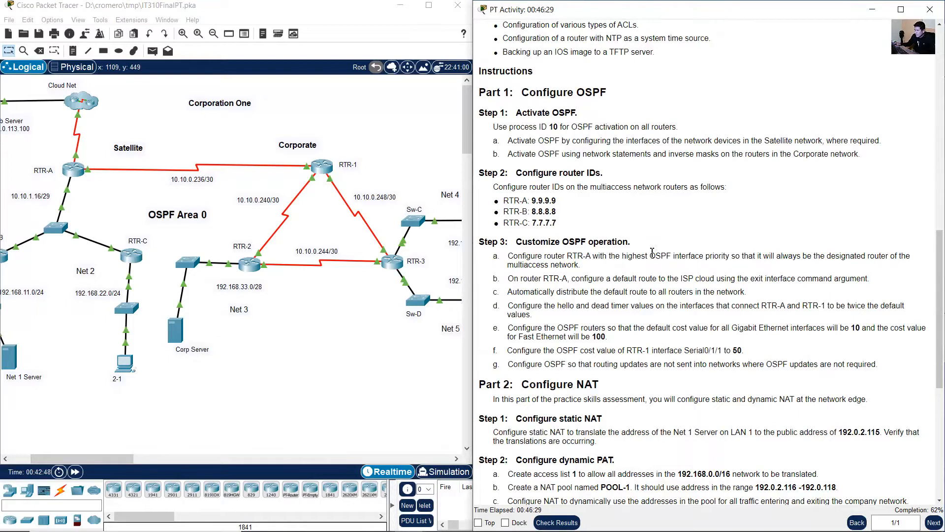
left_click_drag(513, 353, 703, 352)
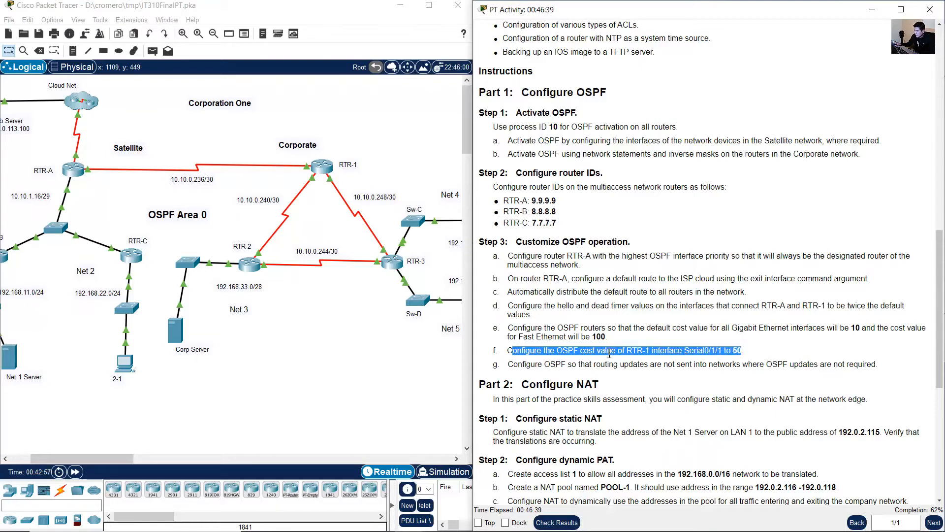
left_click(348, 153)
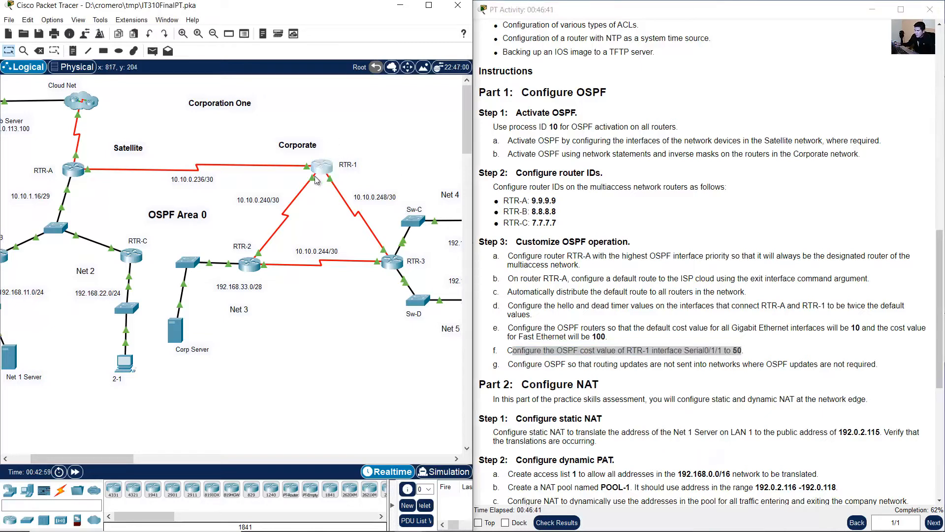
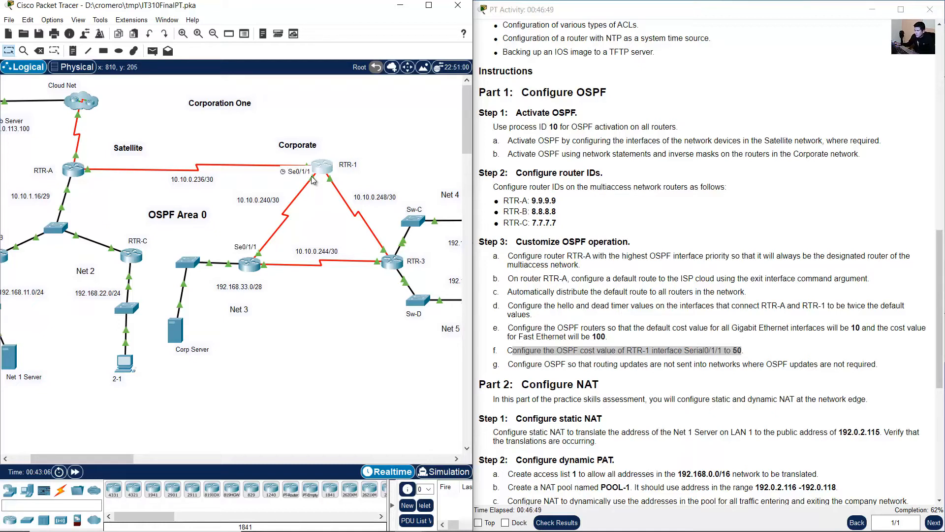
- Open RTR-1's console, return to privileged mode and run show ip ospf interface
left_click(325, 169)
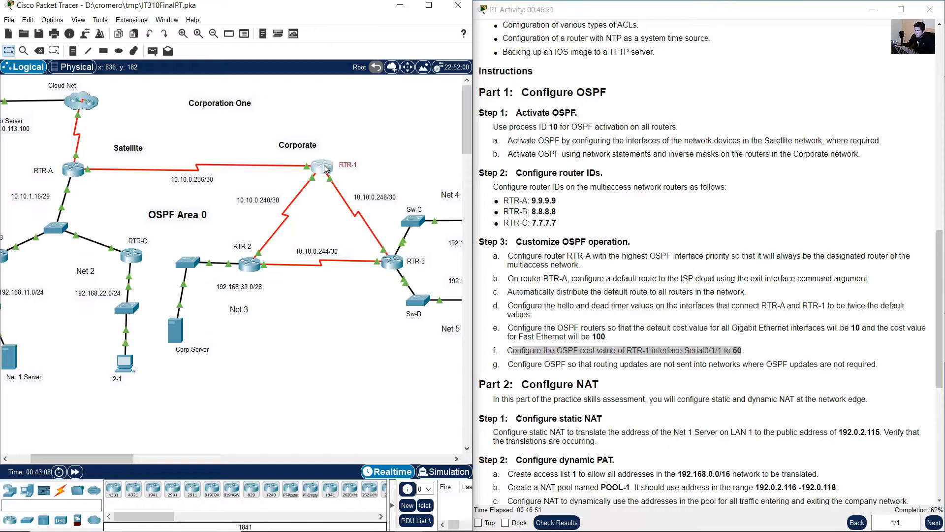
type("end")
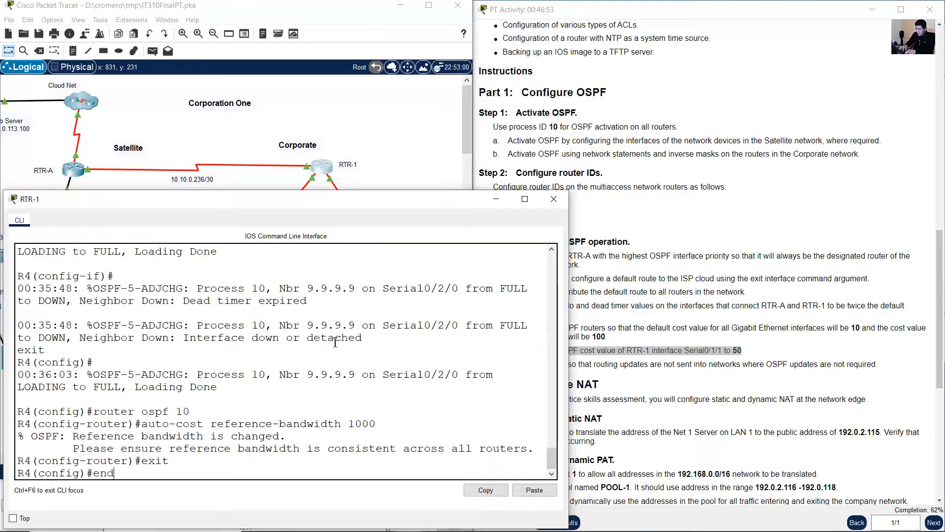
key("Return")
type("show ip")
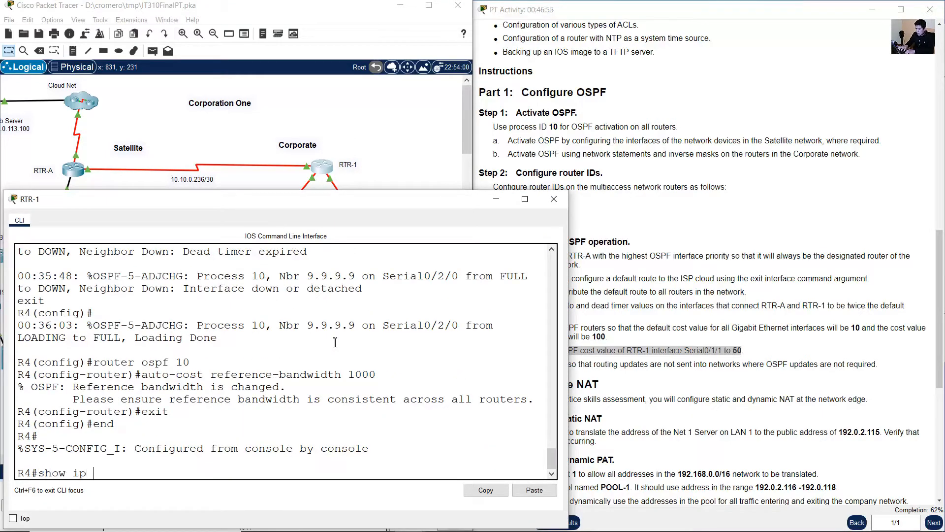
type(" ospf interfaces")
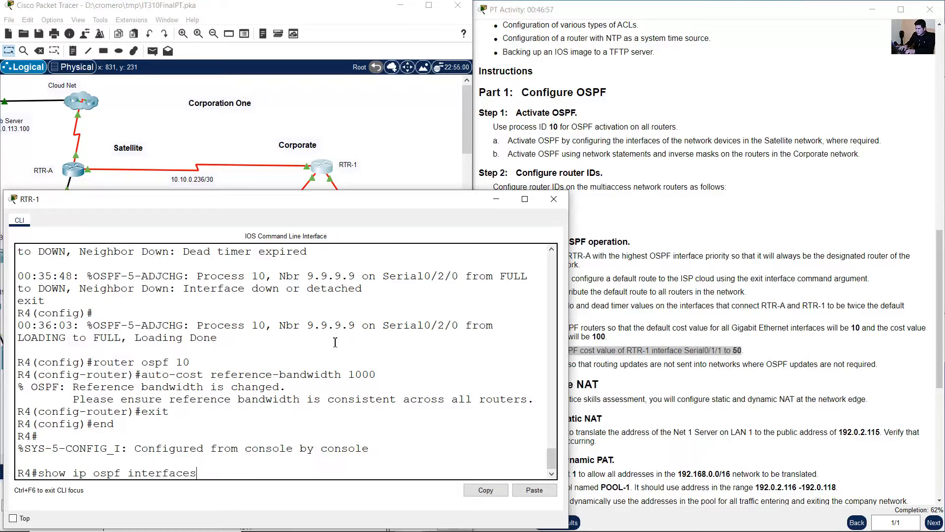
key("Return")
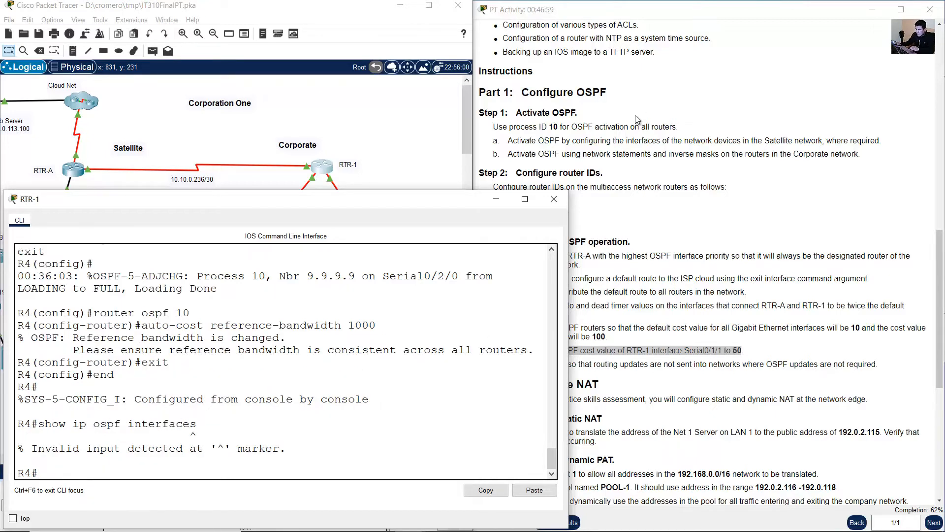
key("Up")
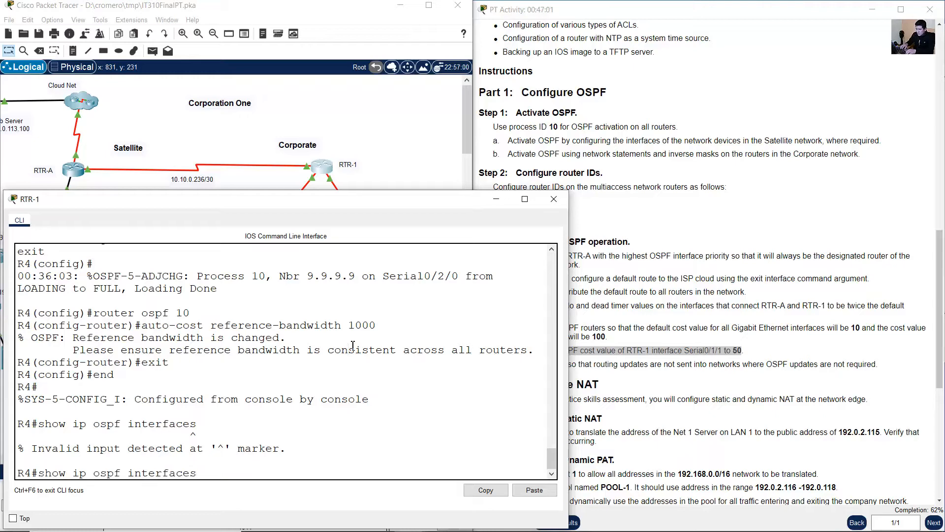
key("BackSpace")
key("Return")
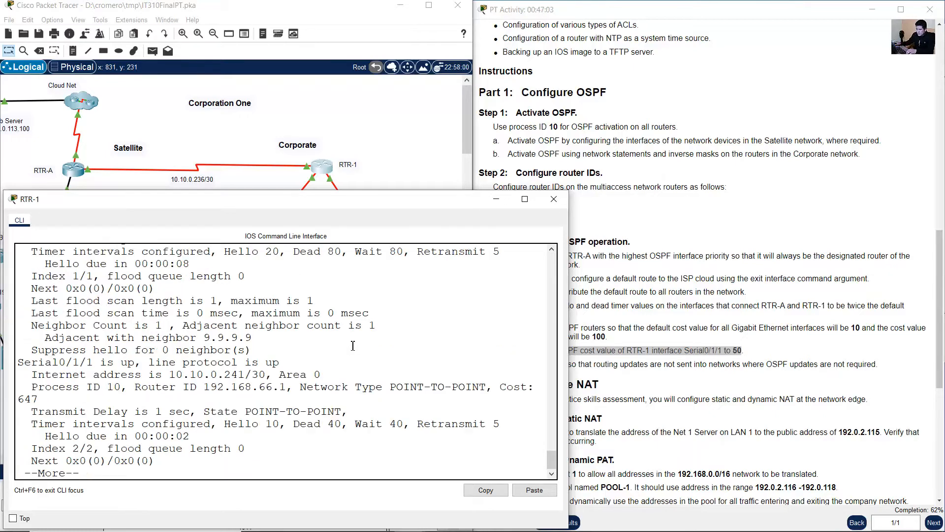
- Check Serial0/1/1 on the topology and examine the OSPF costs of RTR-1's serial interfaces in the rest of the output
left_click(302, 138)
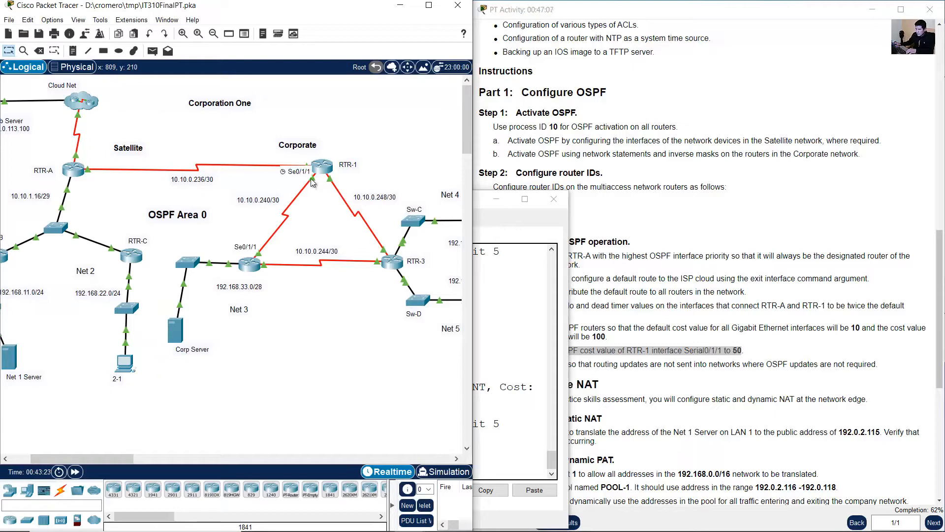
left_click(521, 327)
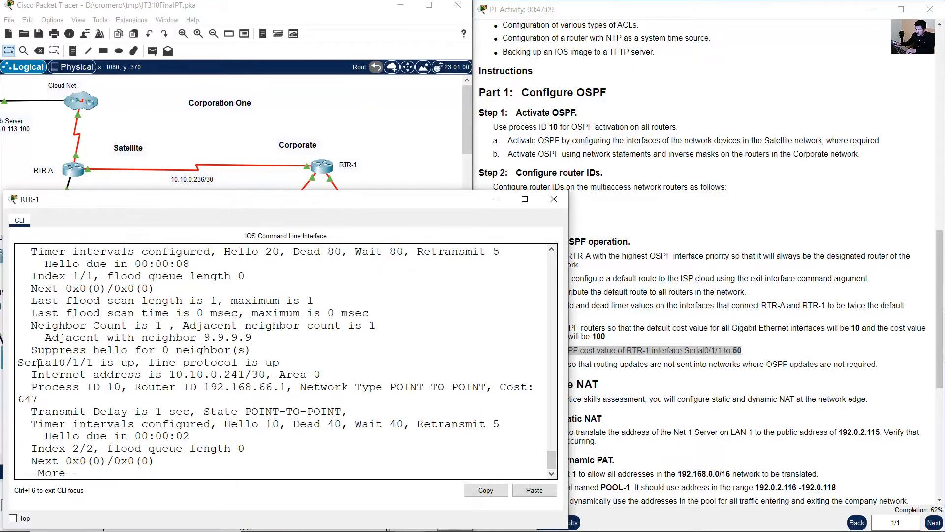
key("space")
scroll(30, 345, "up", 1)
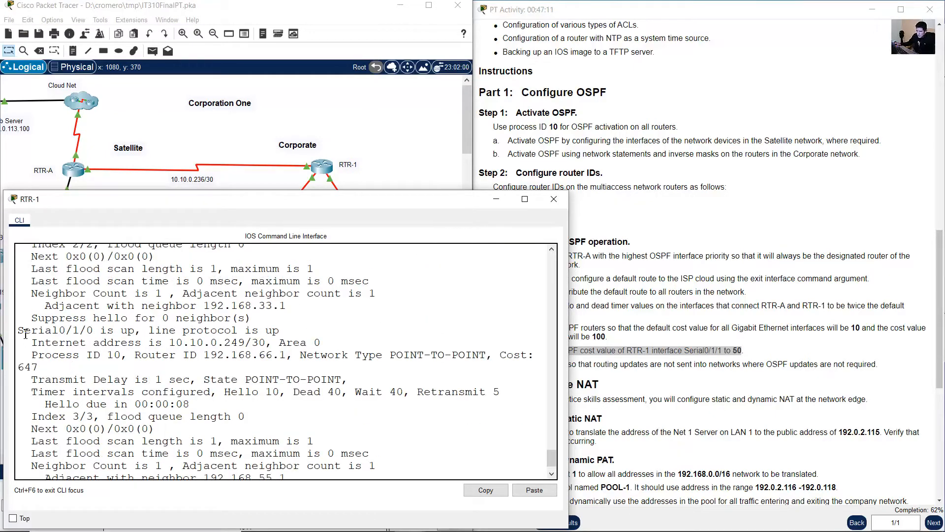
left_click_drag(24, 330, 81, 331)
left_click_drag(500, 354, 70, 367)
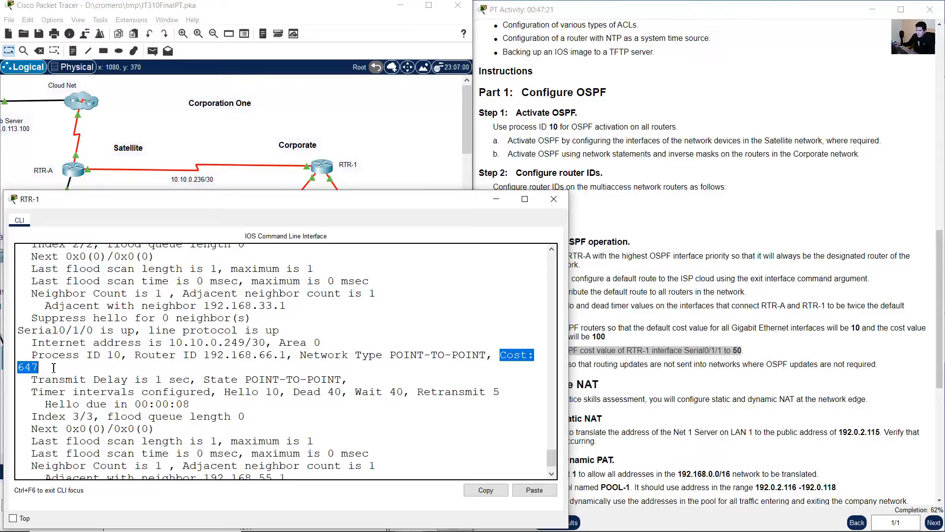
- Set the OSPF cost of RTR-1's interface s0/1/1 to 50 and exit interface configuration
scroll(172, 408, "down", 1)
left_click(176, 412)
type("conf ter")
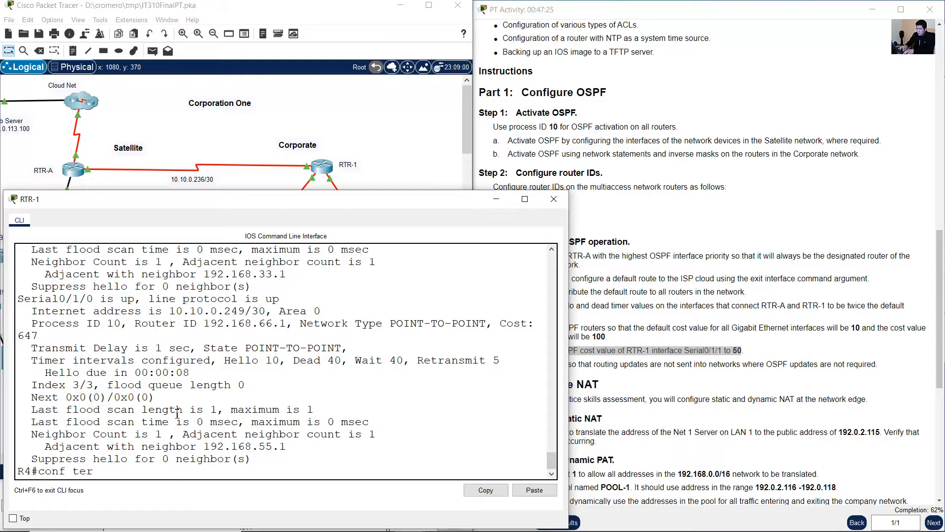
type("m")
key("Return")
type("int ")
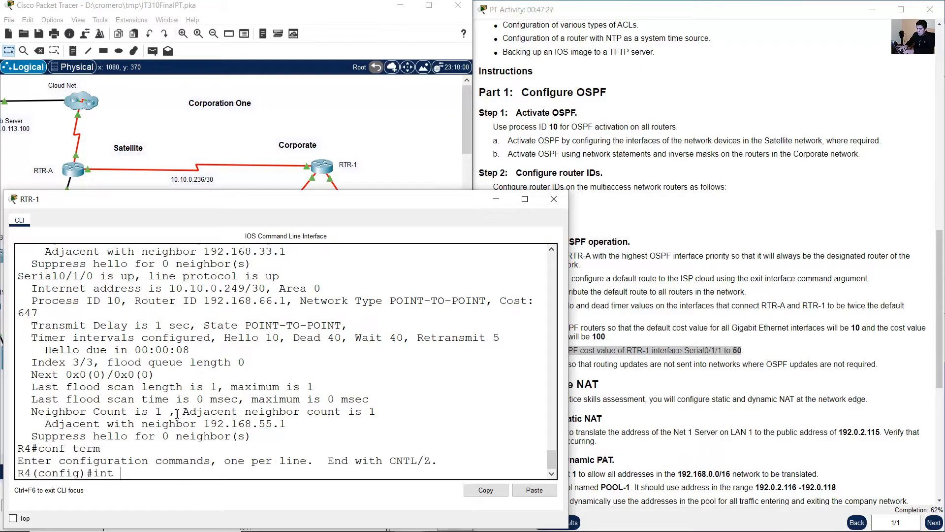
type("s0/1/")
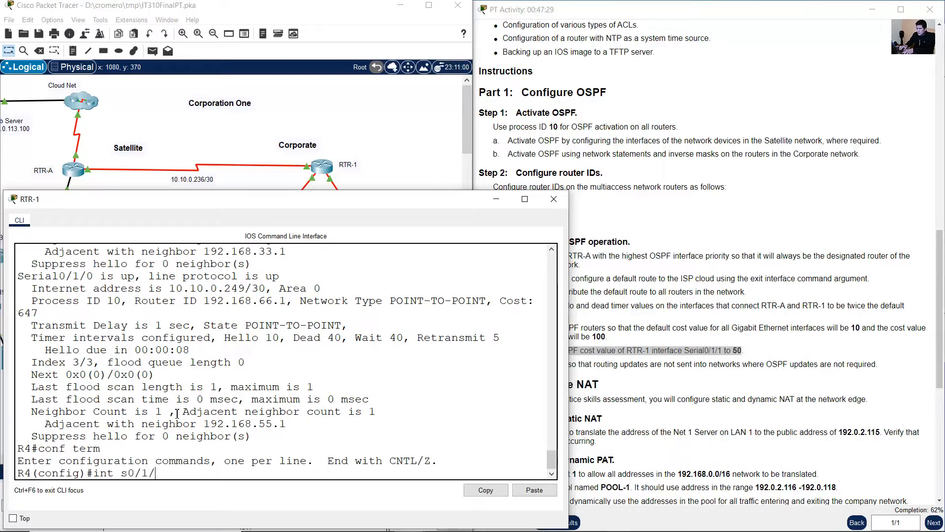
type("1")
key("Return")
type("ig-if)#ip ospf cost")
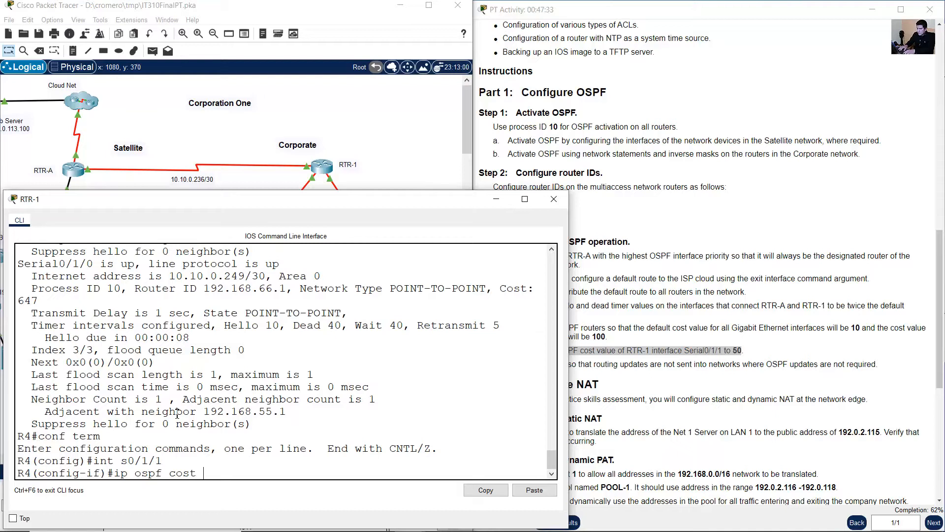
type(" 50")
key("Return")
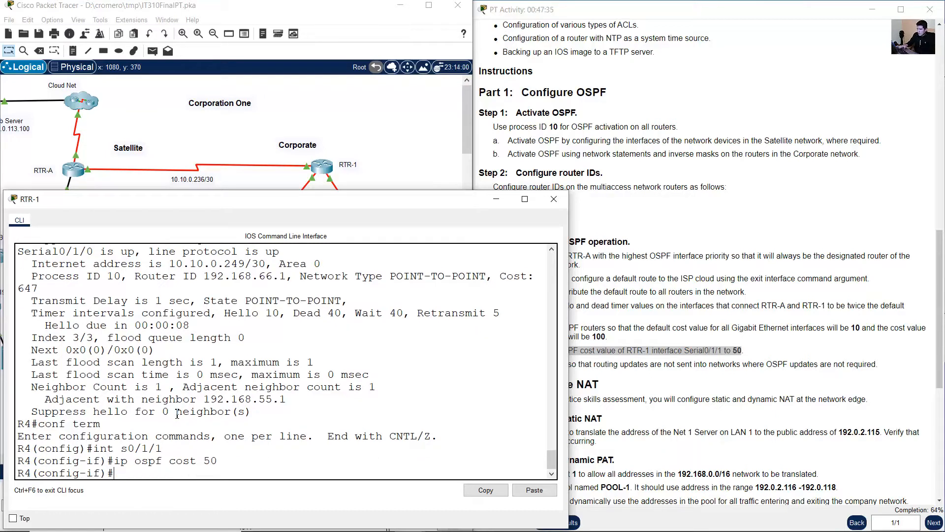
type("exit")
key("Return")
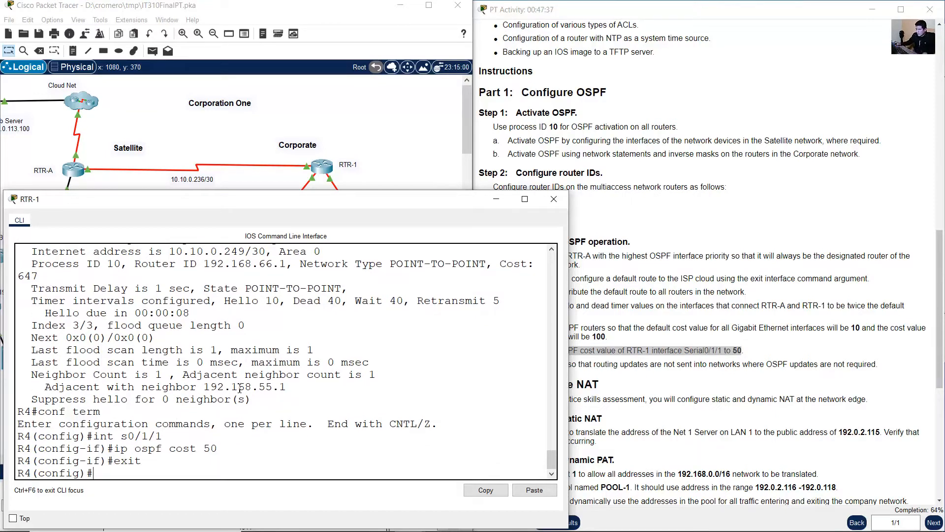
- Recheck the activity instruction on the OSPF cost of RTR-1's Serial0/1/1 interface
left_click_drag(716, 351, 755, 348)
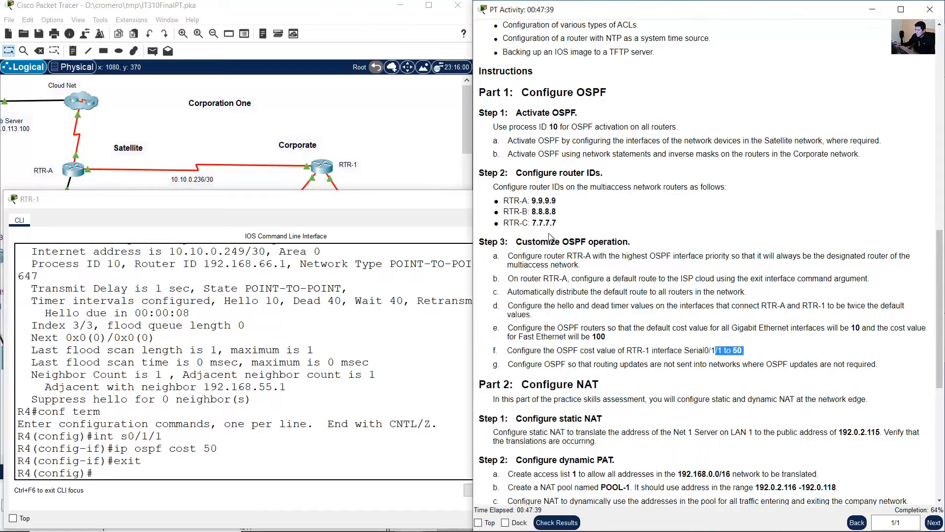
left_click(418, 161)
left_click(702, 350)
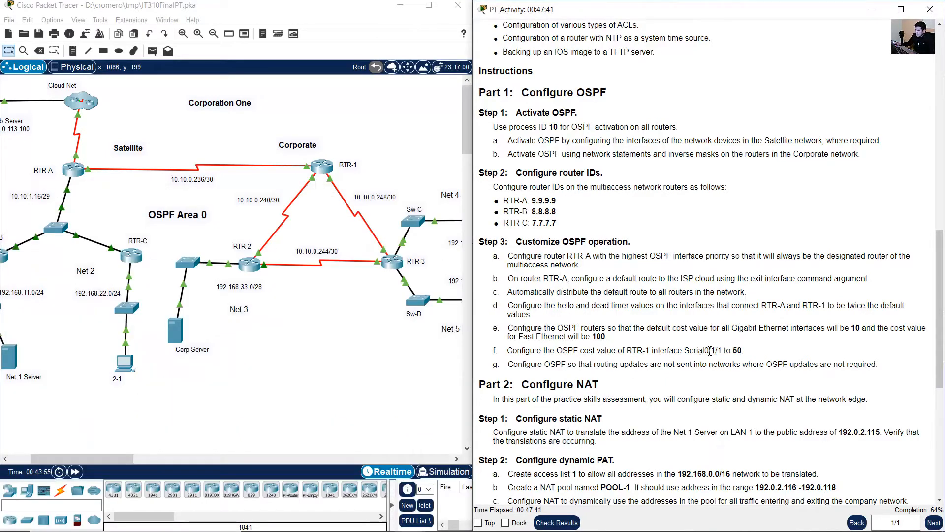
left_click_drag(577, 352, 764, 349)
left_click(762, 349)
left_click_drag(654, 351, 719, 350)
left_click(717, 350)
- Read the instruction on blocking unneeded OSPF routing updates and examine RTR-A's link to the Cloud Net on the topology
left_click_drag(521, 367, 873, 364)
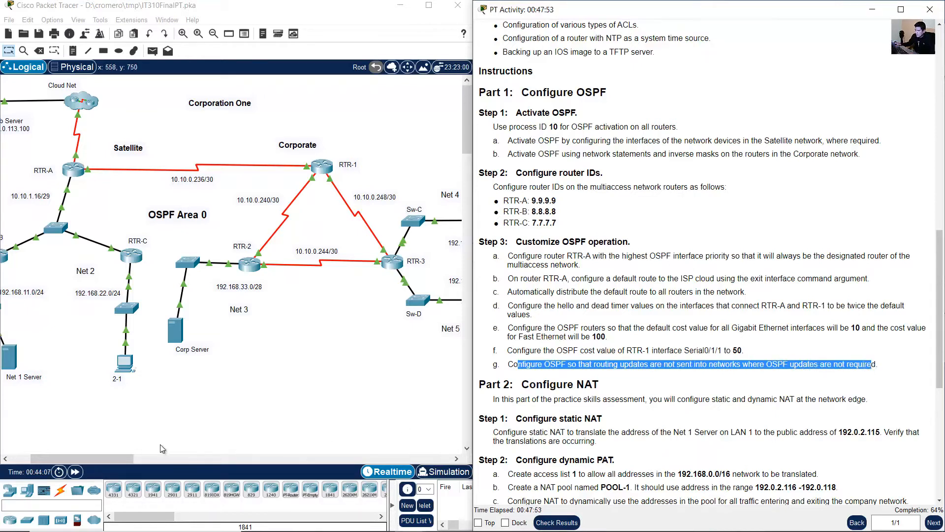
left_click(627, 368)
left_click_drag(577, 365, 808, 365)
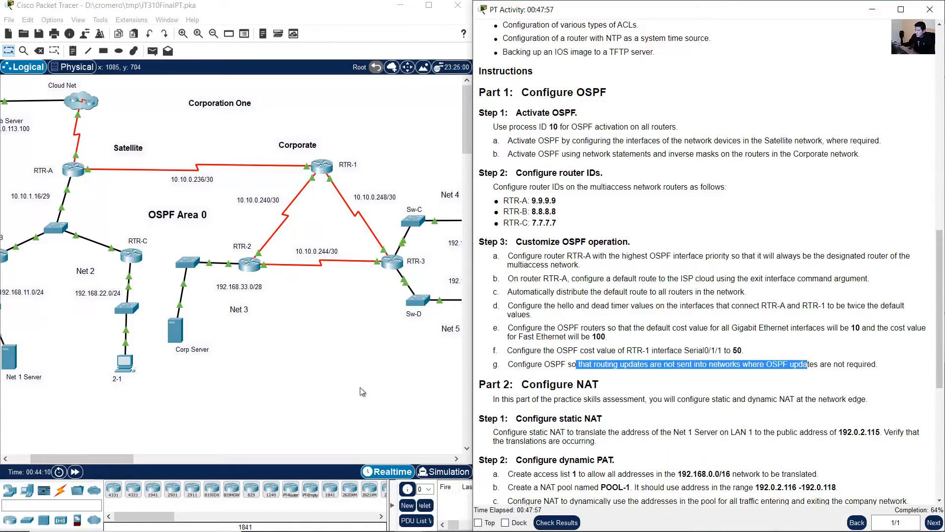
left_click_drag(104, 457, 87, 458)
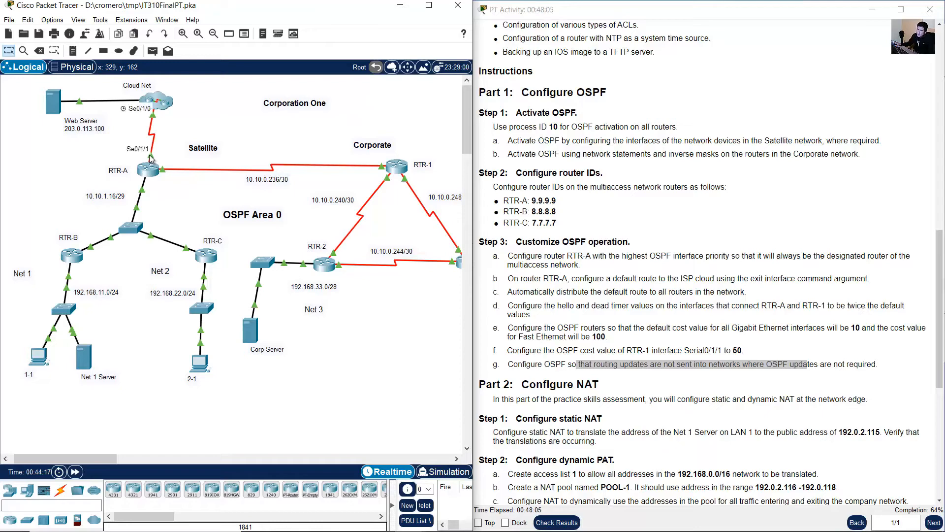
left_click_drag(171, 148, 134, 176)
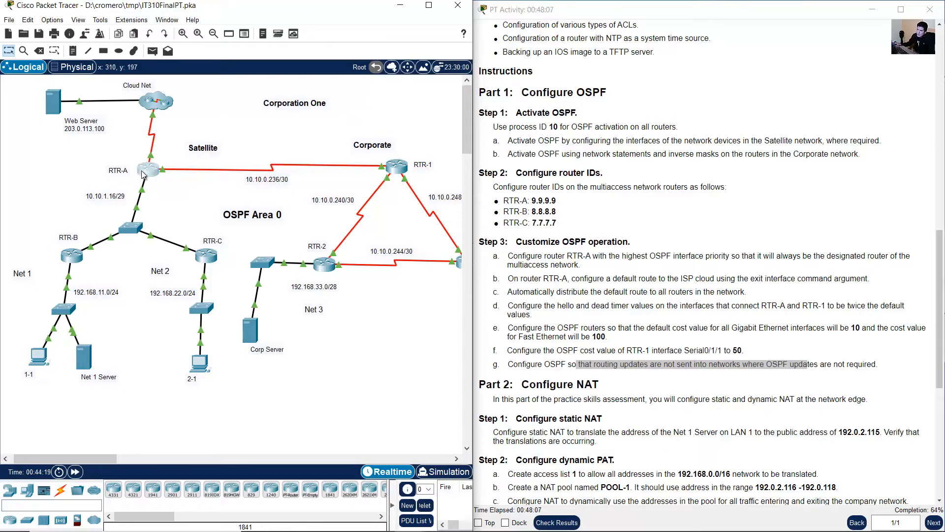
- In RTR-A's console, enter router ospf 10 and make s0/1/1 a passive interface after checking the port on the topology
left_click(148, 169)
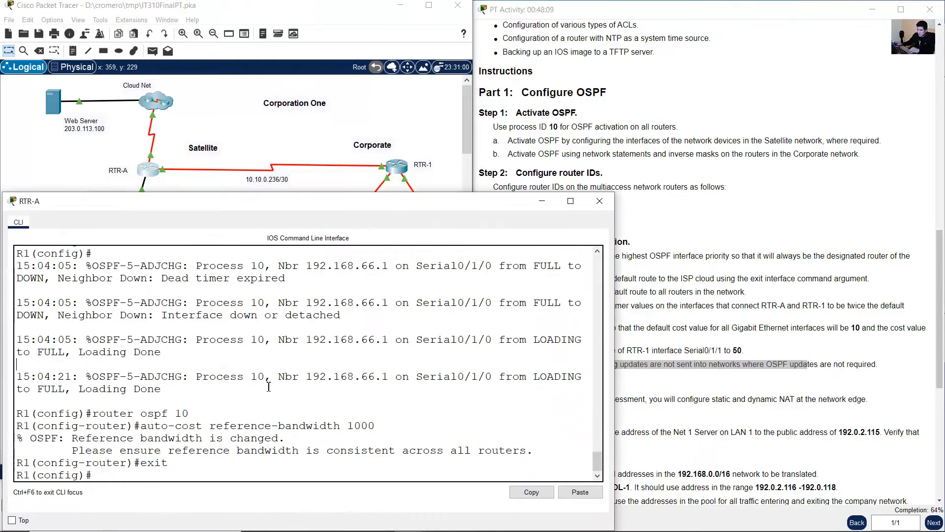
key("Up")
key("Up")
key("Up")
key("Return")
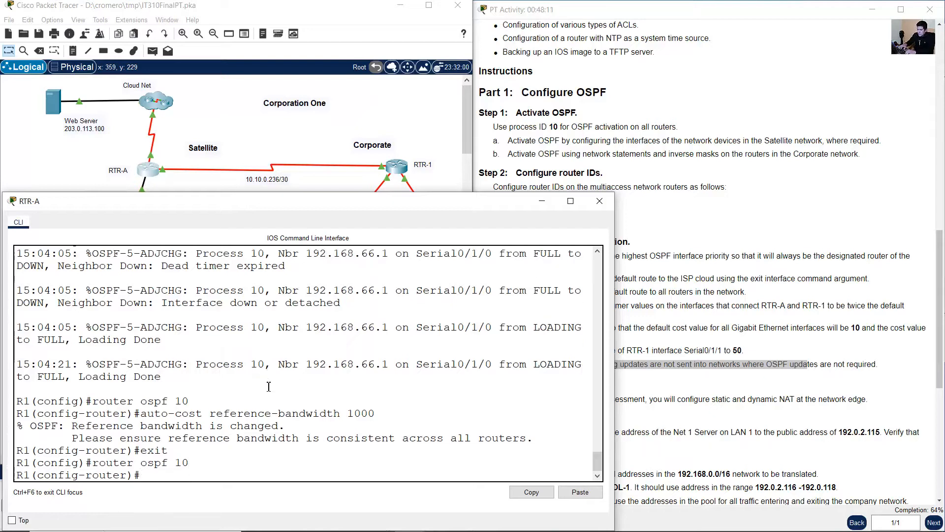
type("passive-interface")
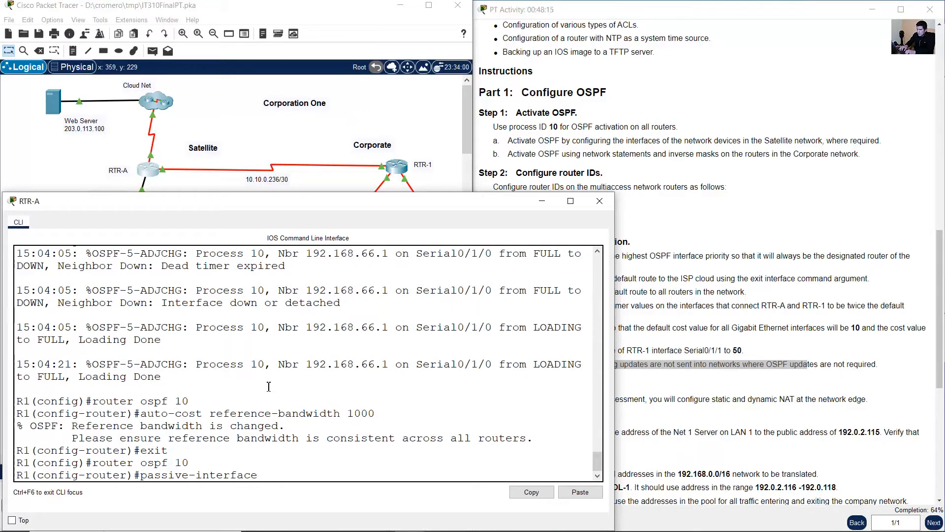
type(" s0/1")
type("/0")
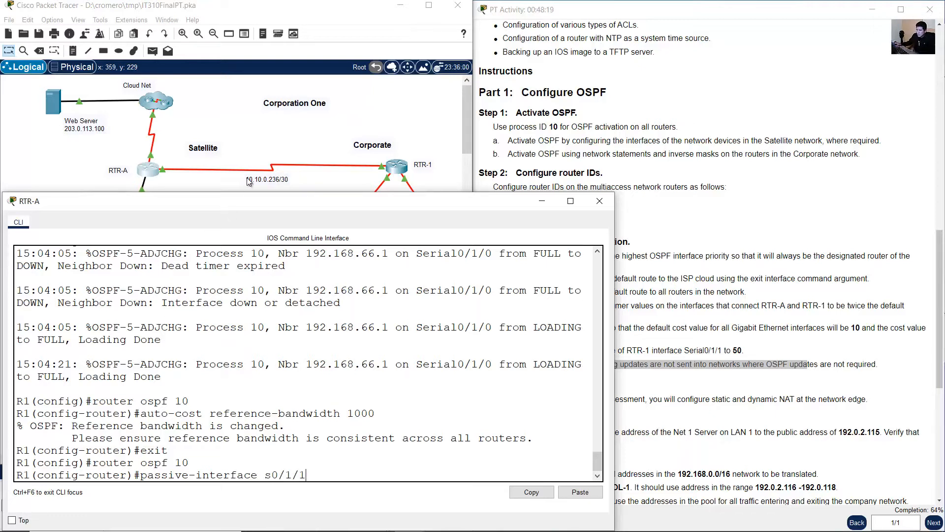
left_click(152, 160)
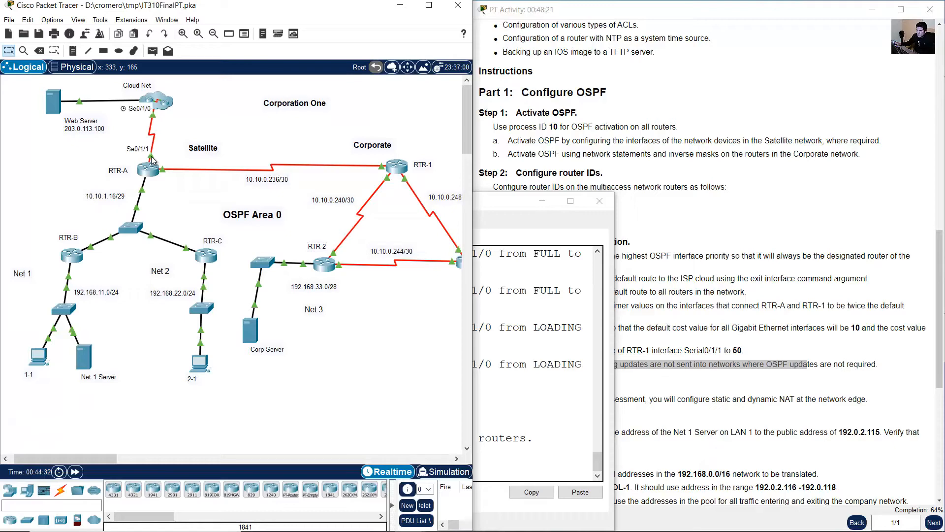
left_click(479, 427)
key("Return")
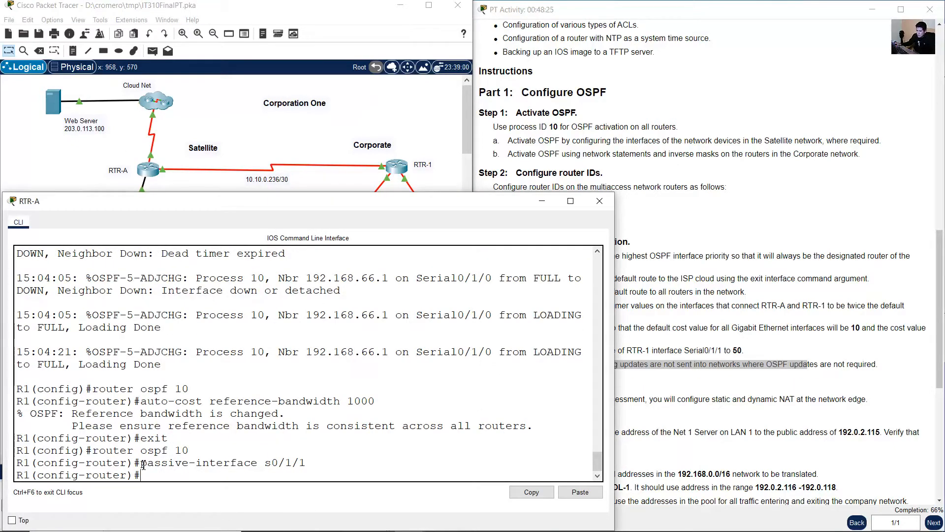
- Copy the passive-interface command text from RTR-A's console and exit router configuration mode
left_click_drag(143, 464, 263, 464)
key("super+c")
right_click(238, 464)
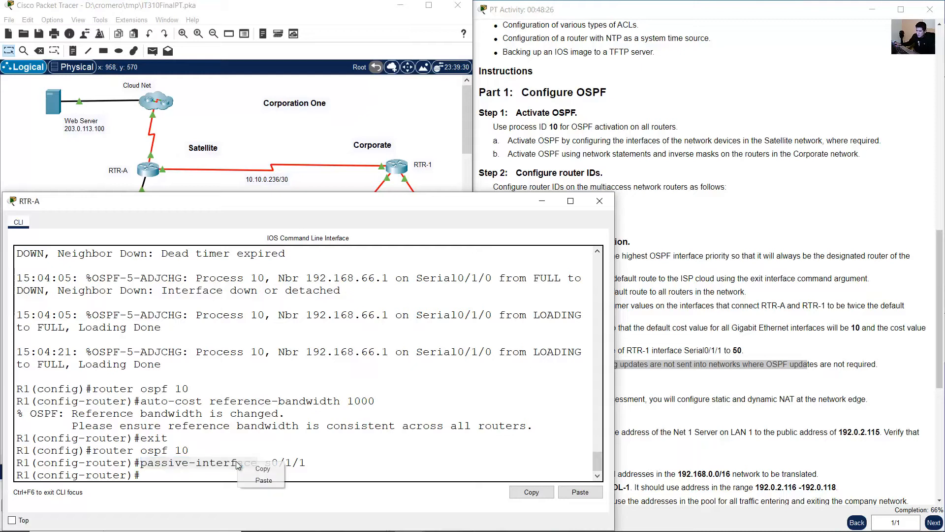
left_click(261, 469)
left_click(253, 423)
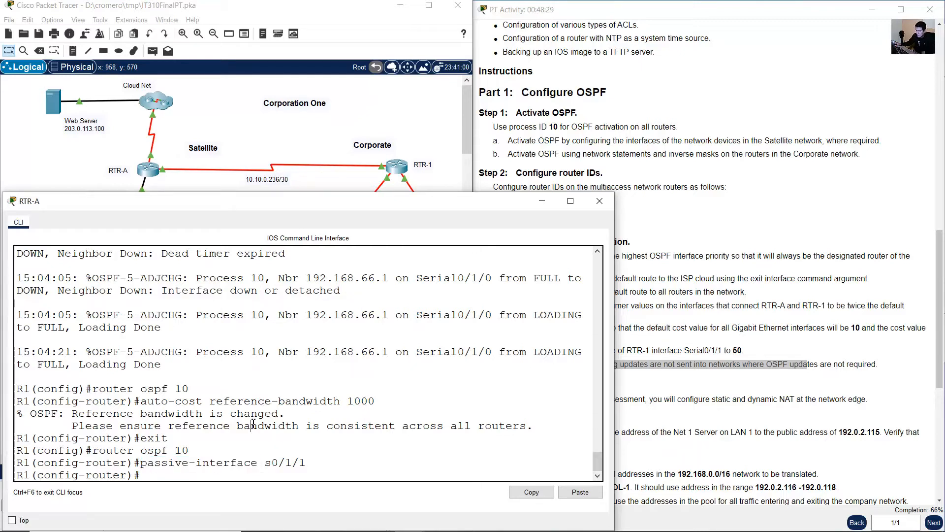
type("exit")
key("Return")
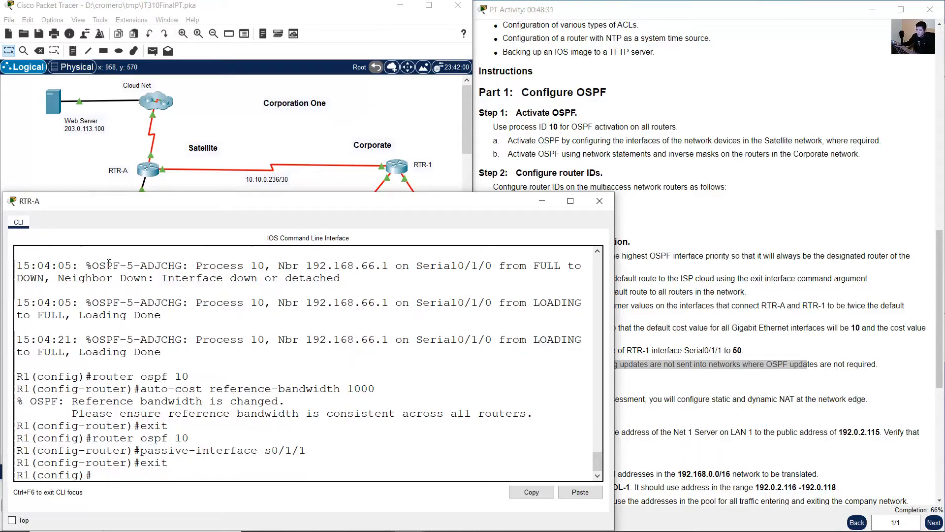
- Return to the topology and examine RTR-B's link into Net 1 and its hosts 1-1 and Net 1 Server
left_click(71, 167)
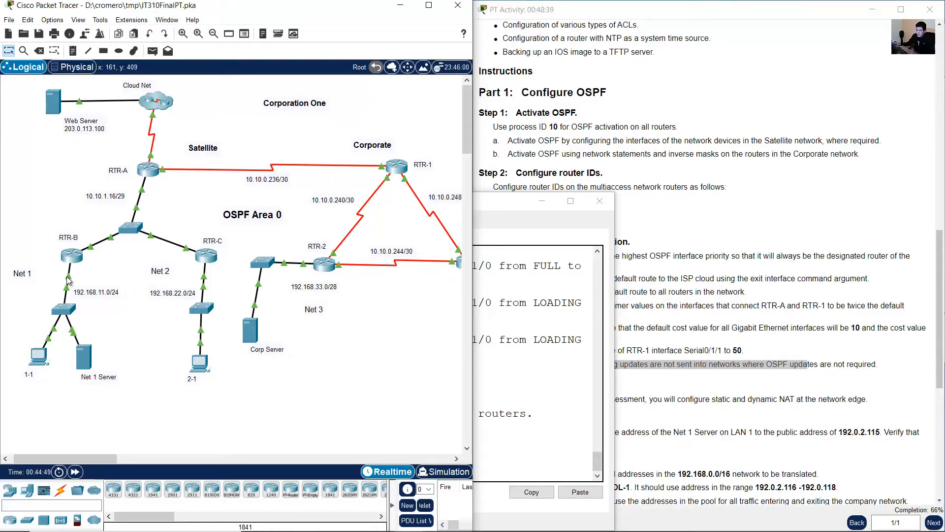
left_click_drag(84, 273, 78, 274)
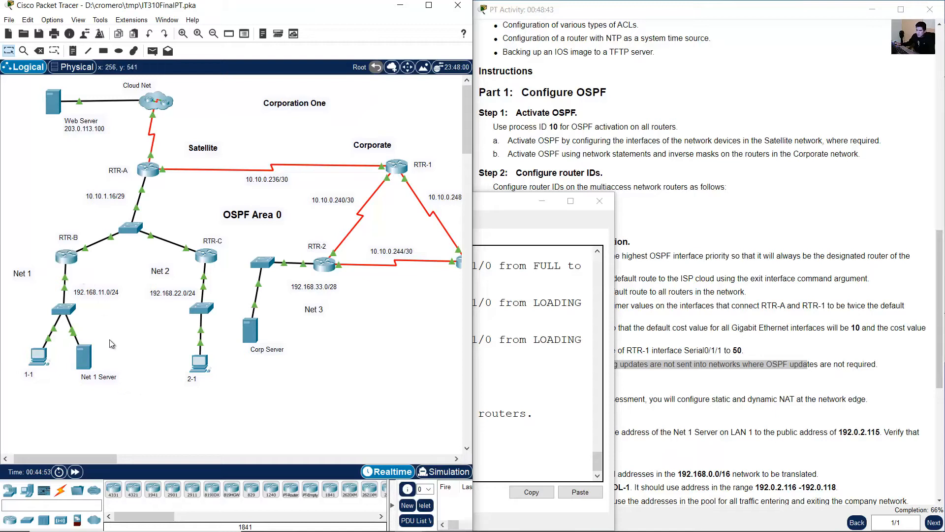
left_click_drag(110, 338, 18, 404)
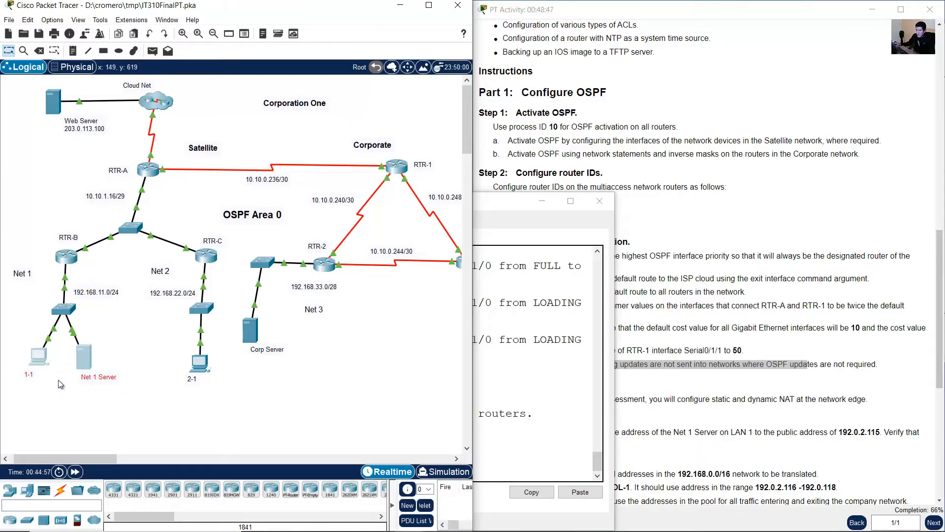
- In RTR-B's console, enter router ospf 10, make g0/0/0 a passive interface and exit router configuration mode
left_click(67, 256)
left_click(662, 304)
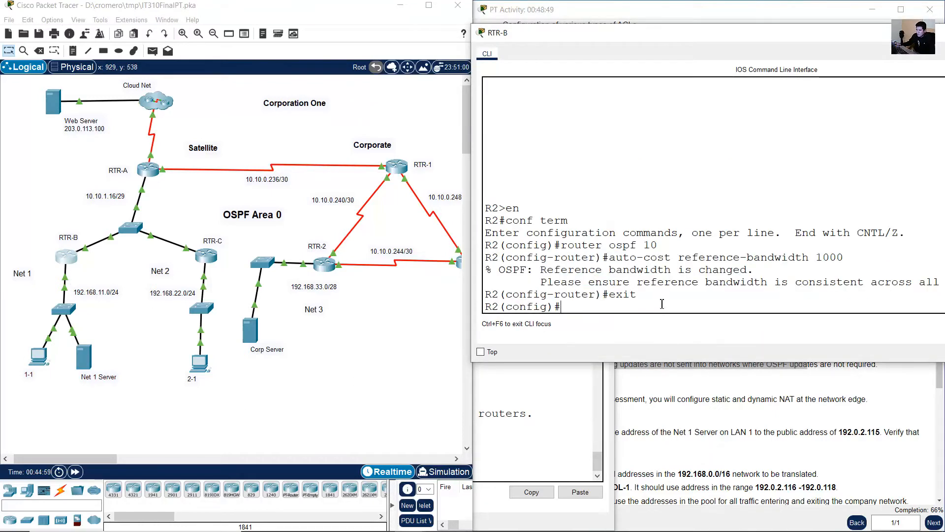
type("router ospf 10")
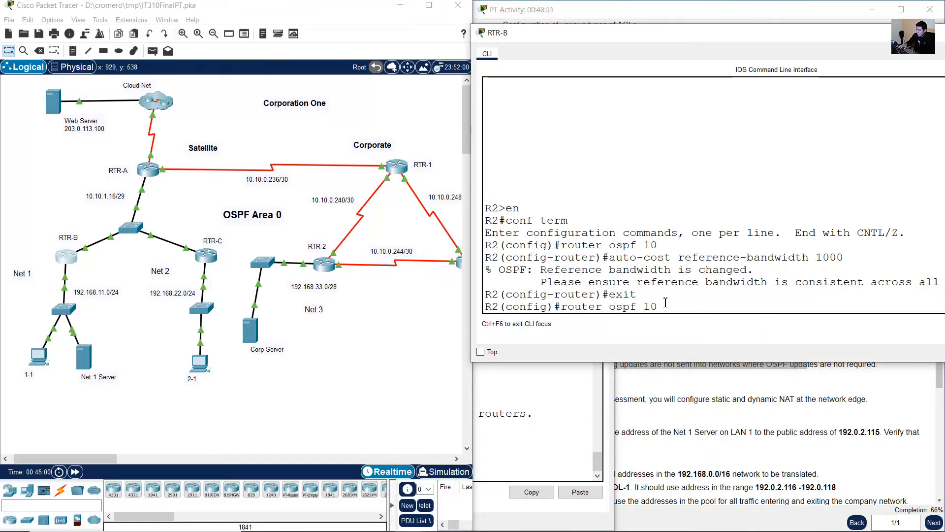
key("Return")
right_click(666, 301)
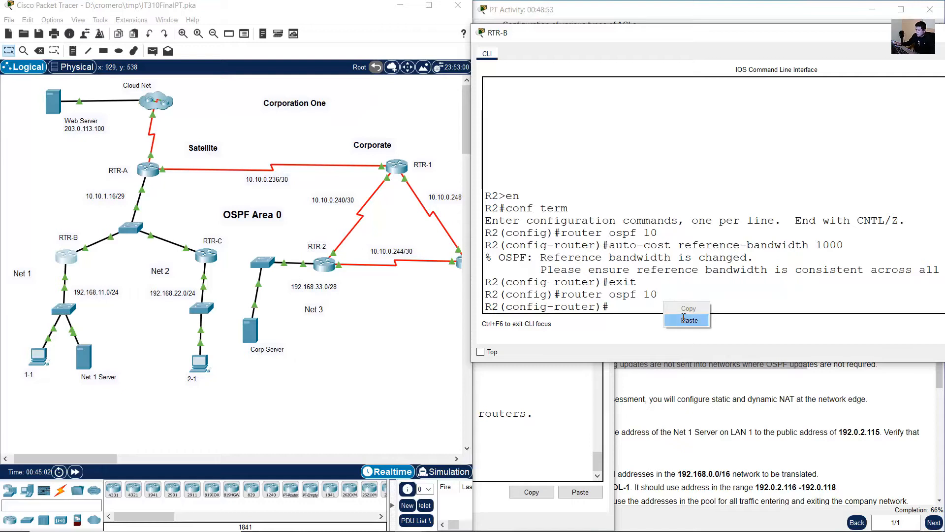
left_click(682, 320)
type("g0/0/0")
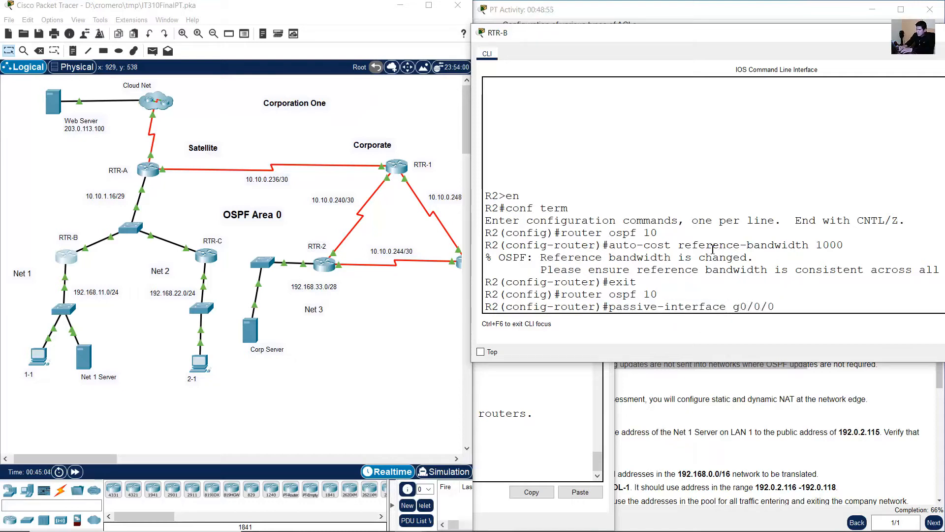
key("Return")
type("exit")
key("Return")
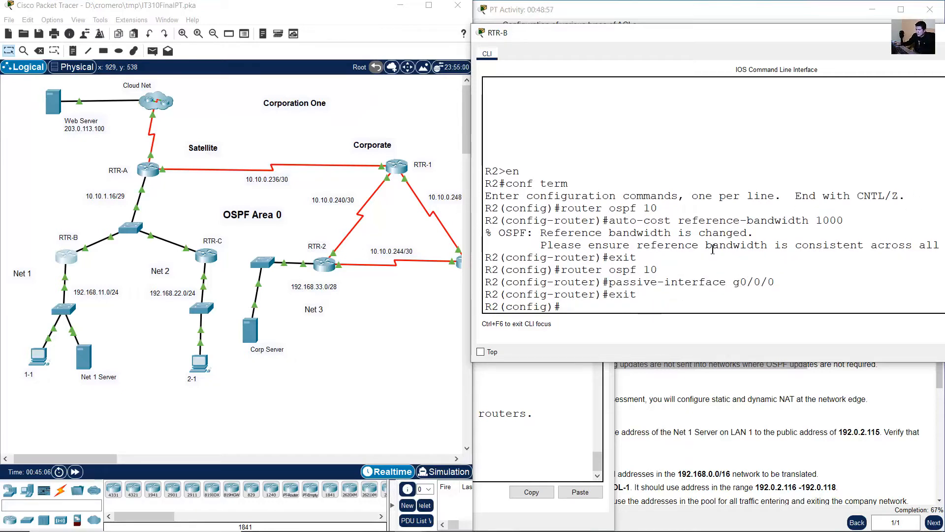
- In RTR-C's console, enter router ospf 10, make g0/0/0 a passive interface and exit router configuration mode
left_click(364, 348)
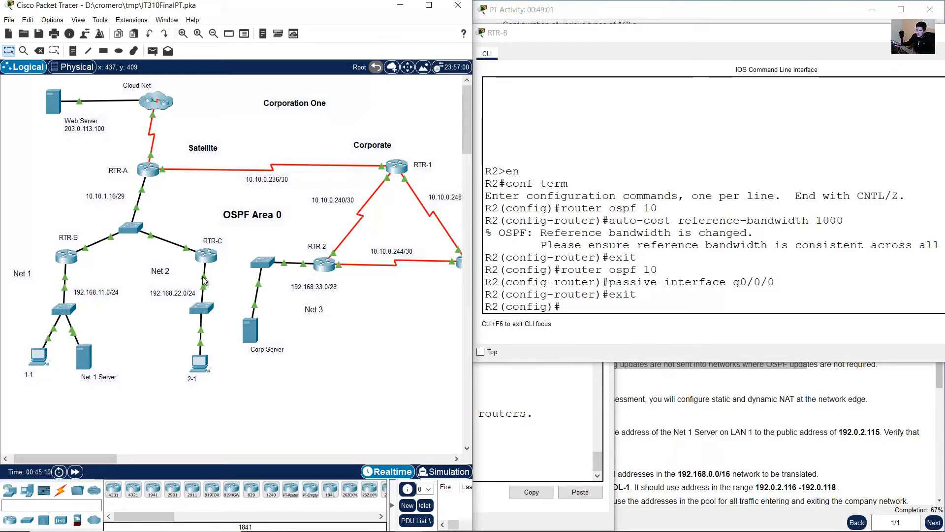
left_click(206, 255)
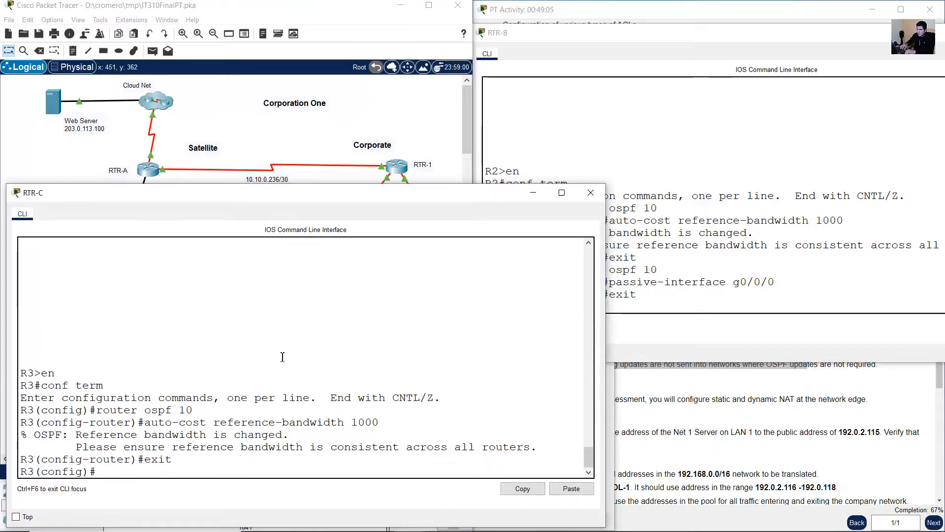
key("Up")
key("Up")
key("Return")
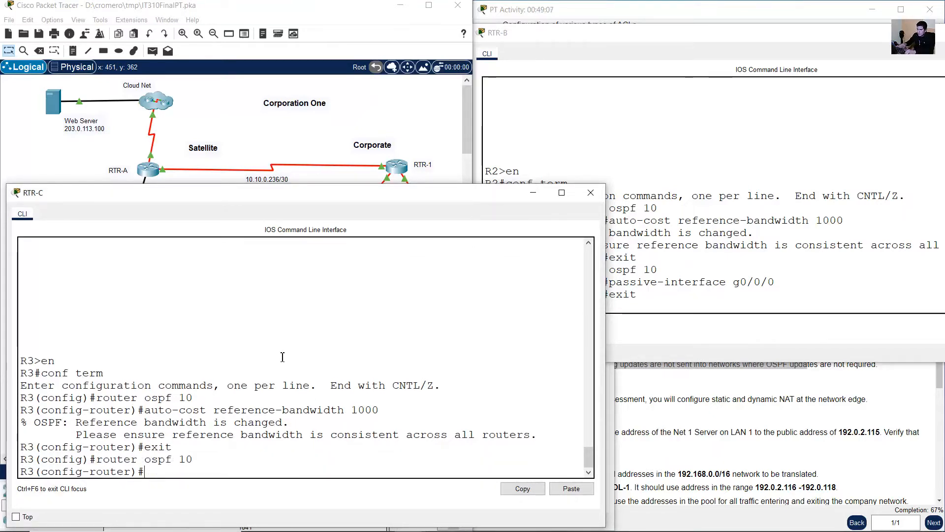
right_click(283, 357)
left_click(302, 371)
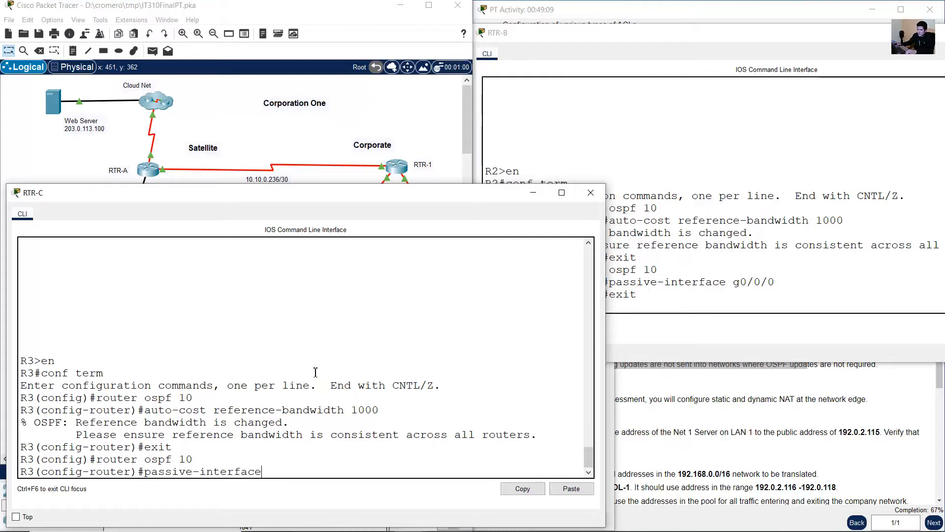
type("g0/0/0")
key("Return")
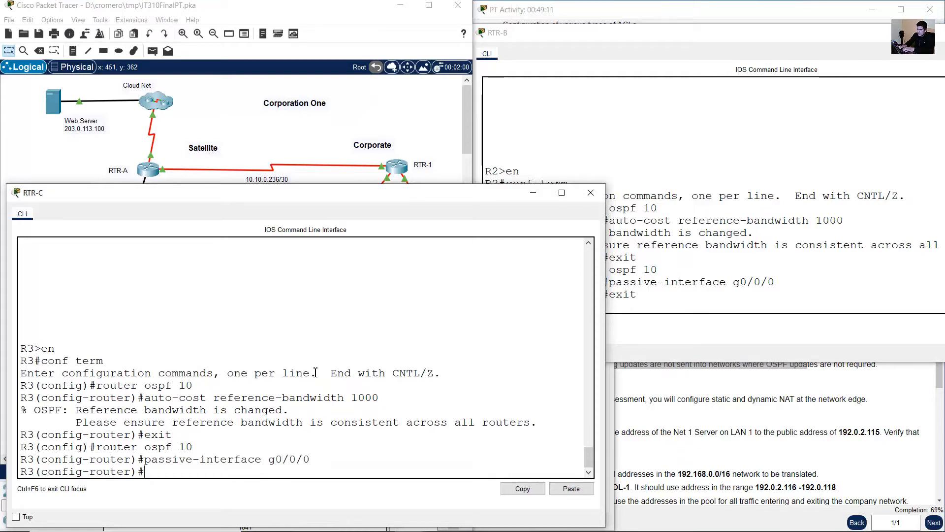
type("exit")
key("Return")
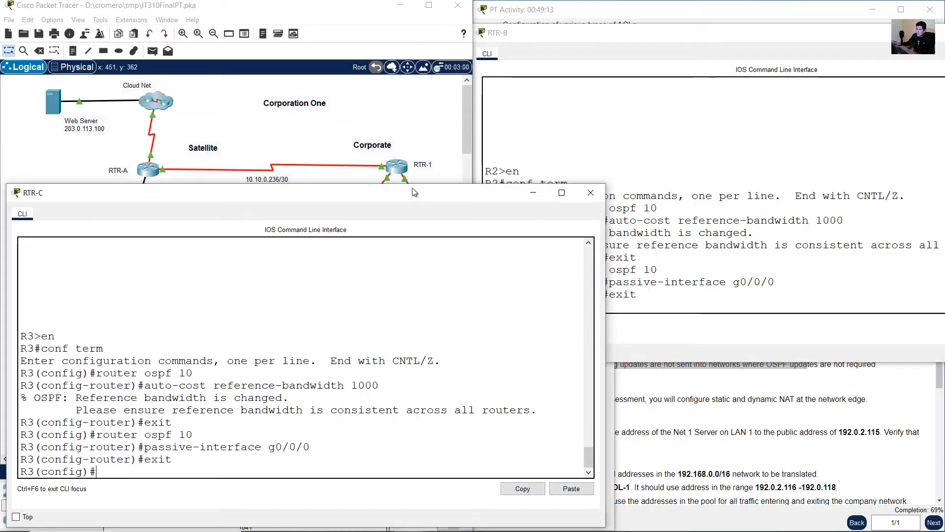
- Examine RTR-2's link into Net 3 and the Corp Server on the topology
left_click(387, 118)
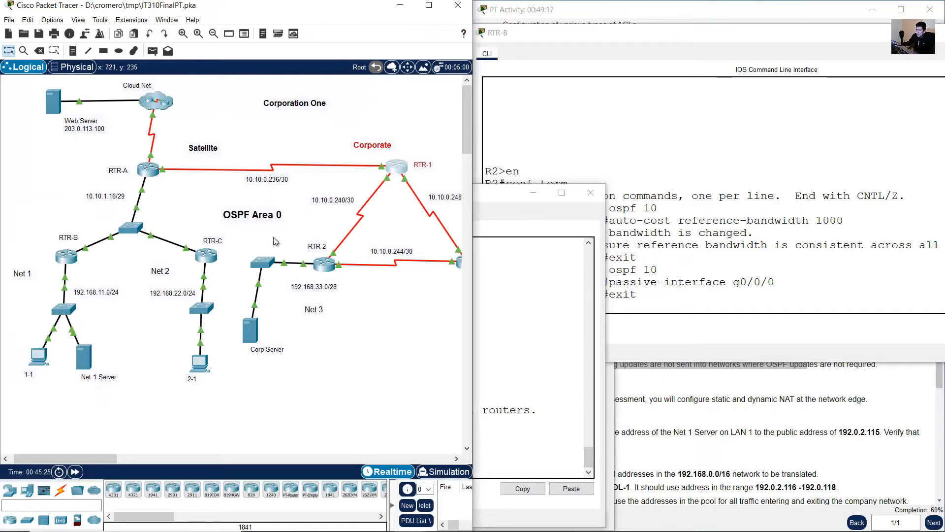
left_click_drag(78, 459, 90, 461)
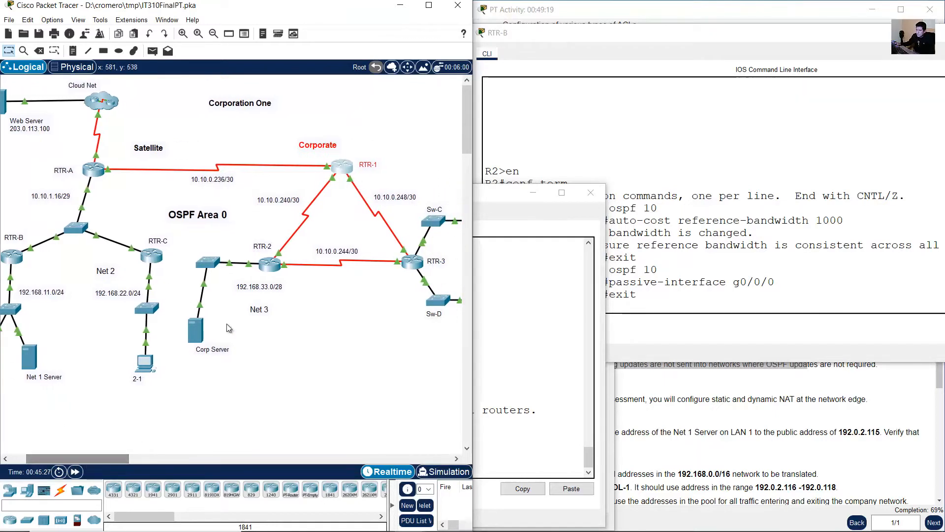
left_click(276, 264)
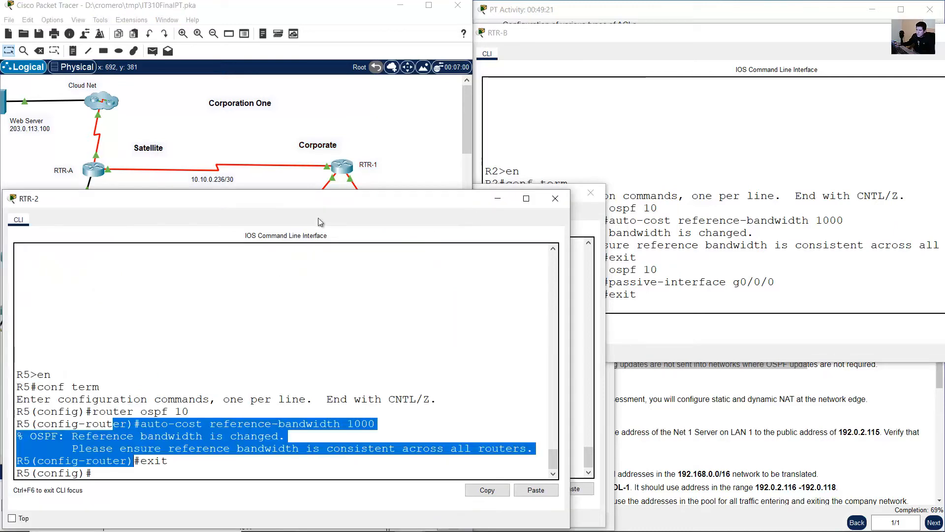
left_click(397, 146)
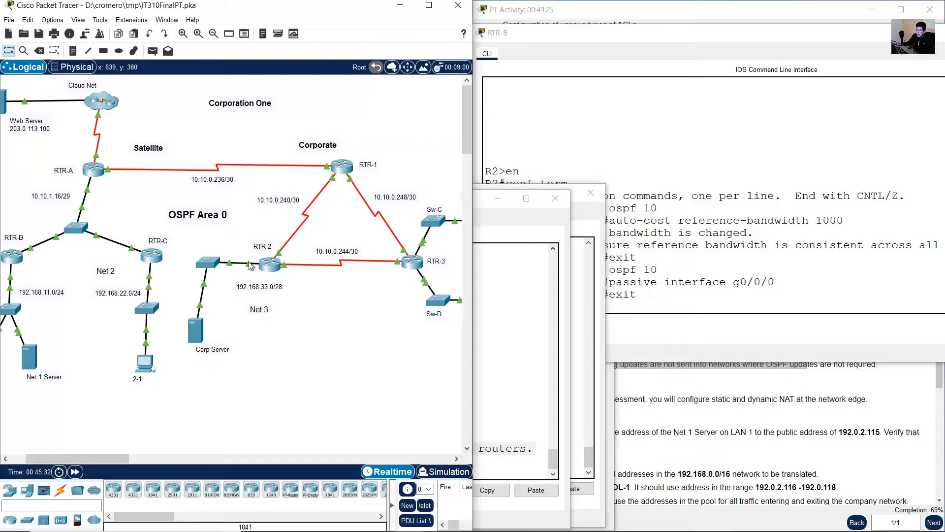
- In RTR-2's console, enter router ospf 10, make g0/0/0 a passive interface and exit router configuration mode
left_click(270, 267)
key("Up")
key("Up")
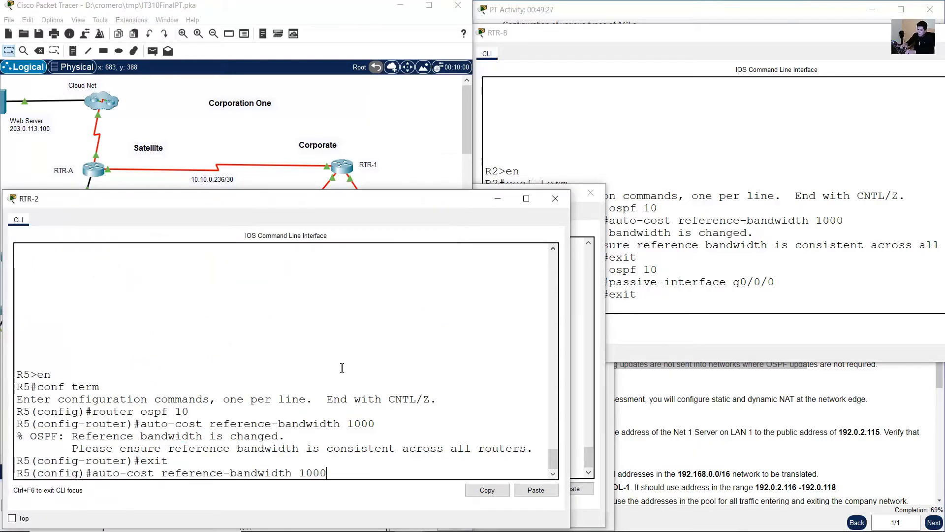
key("Up")
key("Down")
key("Up")
key("Return")
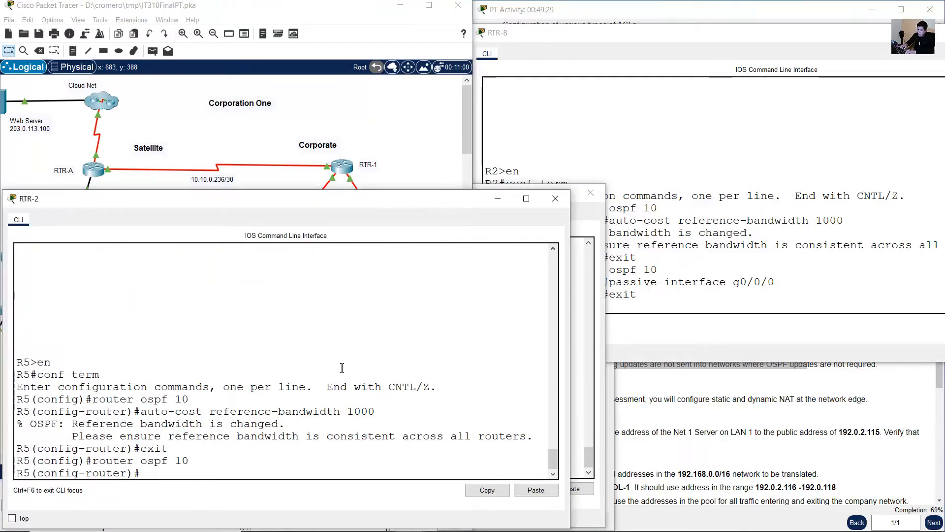
right_click(343, 368)
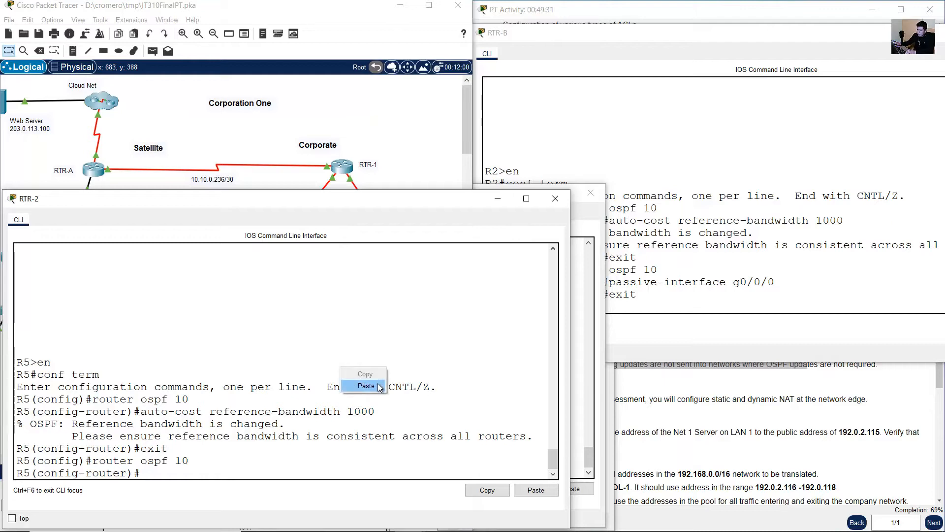
left_click(365, 386)
type("g0/0/0")
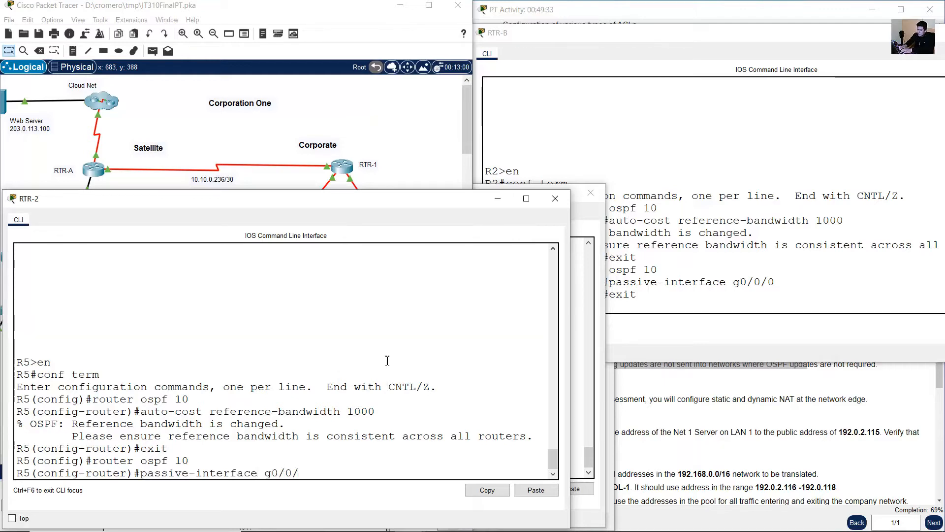
key("Return")
type("er)#exit")
key("Return")
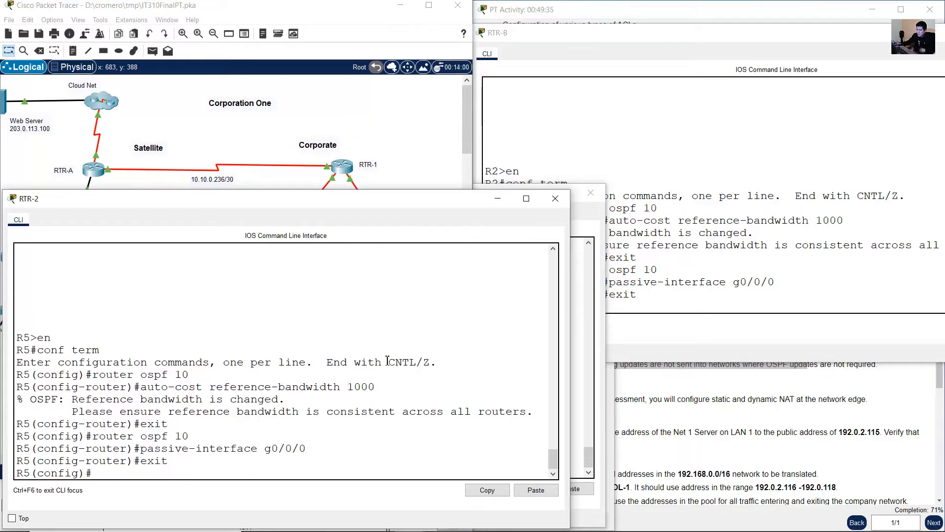
- Examine RTR-3's links to Sw-C and Sw-D in Net 4 and Net 5 on the topology
left_click(425, 142)
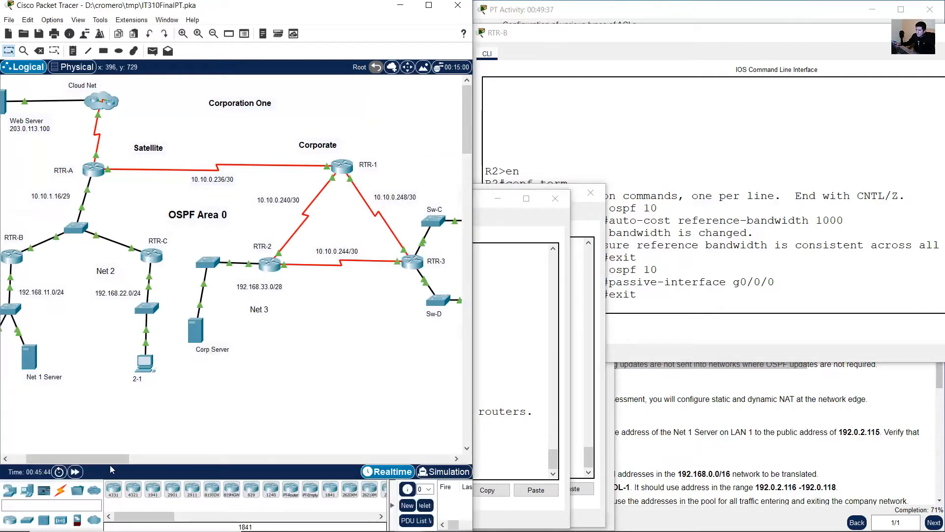
left_click_drag(111, 458, 133, 459)
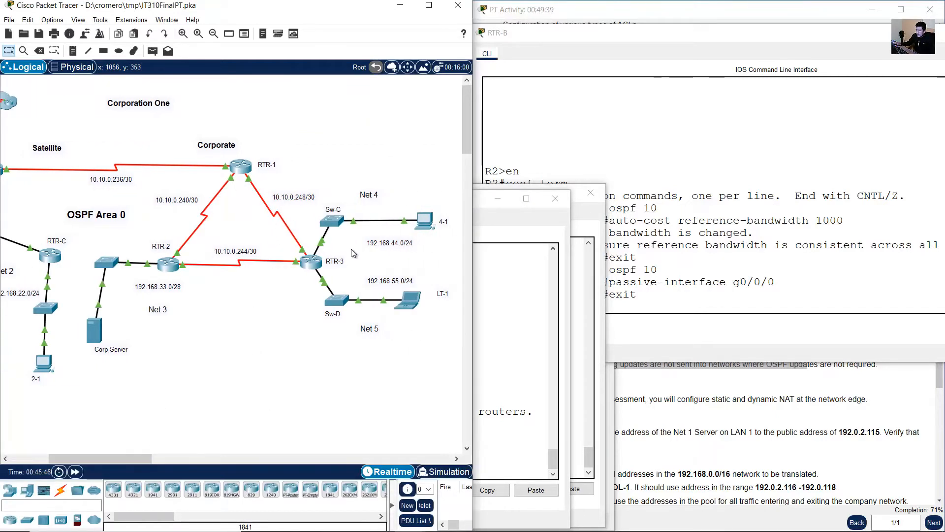
left_click_drag(350, 247, 296, 274)
left_click_drag(351, 237, 332, 241)
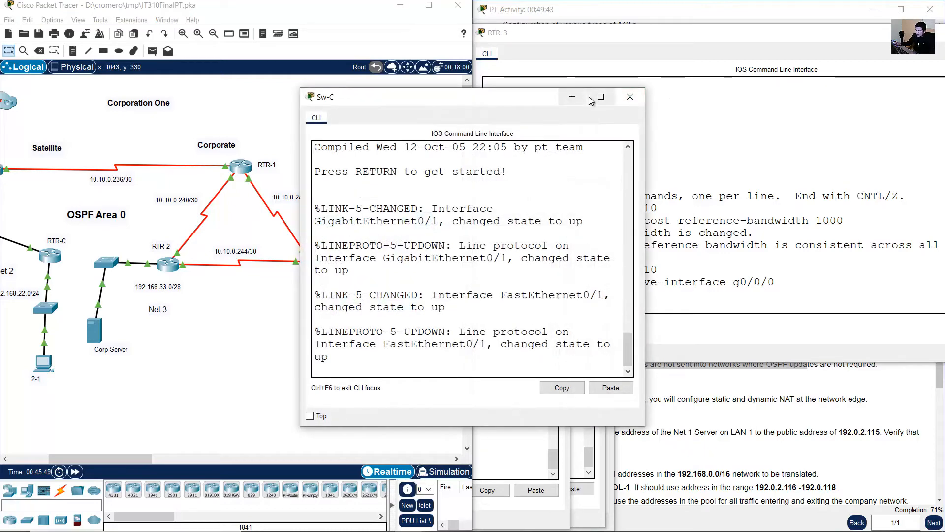
left_click(629, 97)
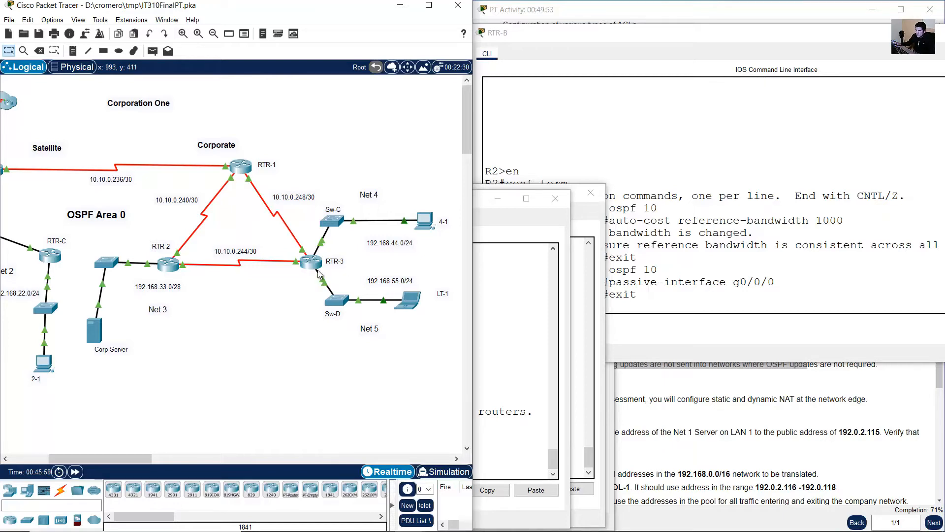
- In RTR-3's console history, check which interfaces connect to the 192.168.44.0/24 and 192.168.55.0/24 networks
left_click(311, 261)
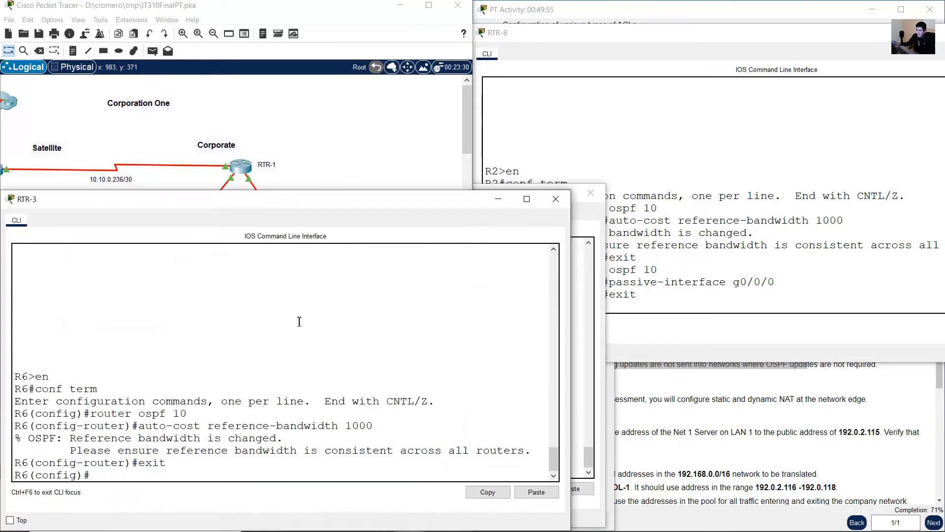
scroll(331, 351, "up", 13)
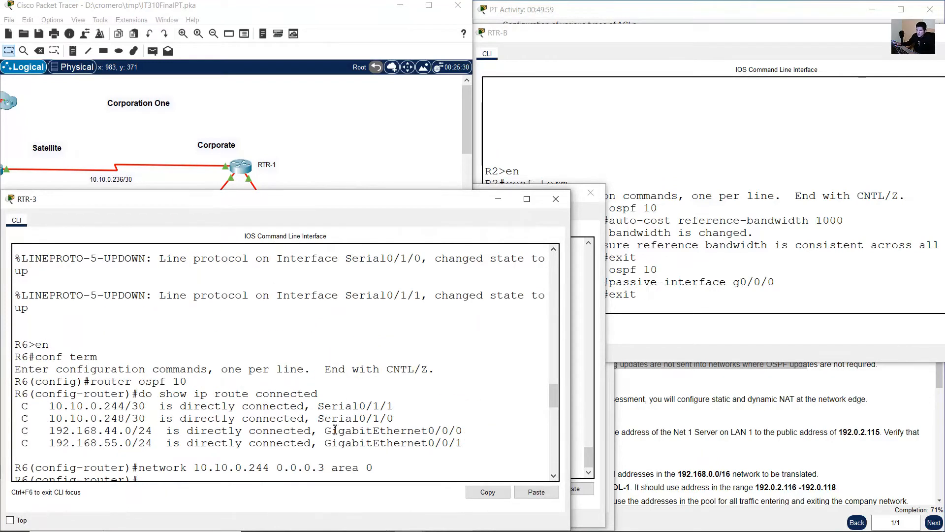
left_click_drag(324, 430, 462, 430)
left_click(348, 444)
left_click_drag(325, 443, 451, 445)
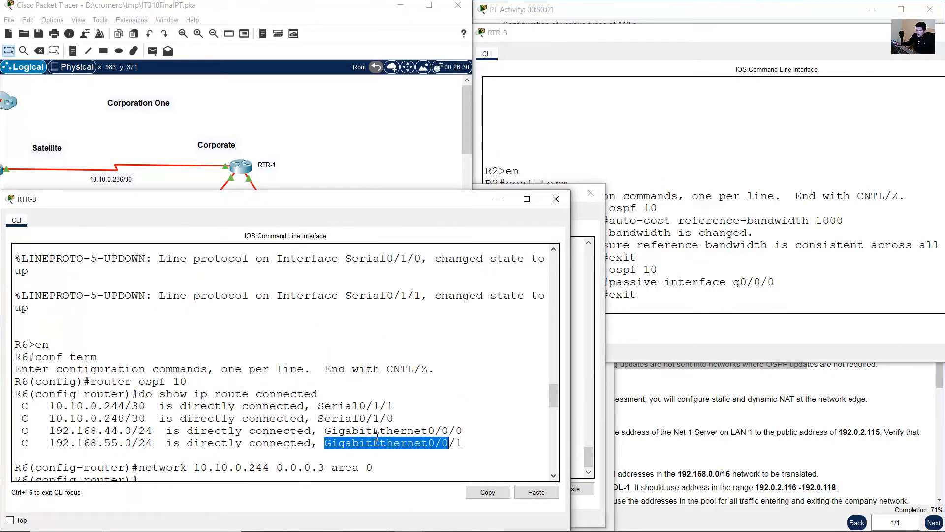
- On RTR-3, enter router ospf 10, make g0/0/0 and g0/0/1 passive interfaces, and exit router configuration mode
scroll(327, 426, "down", 20)
key("Up")
key("Up")
key("Up")
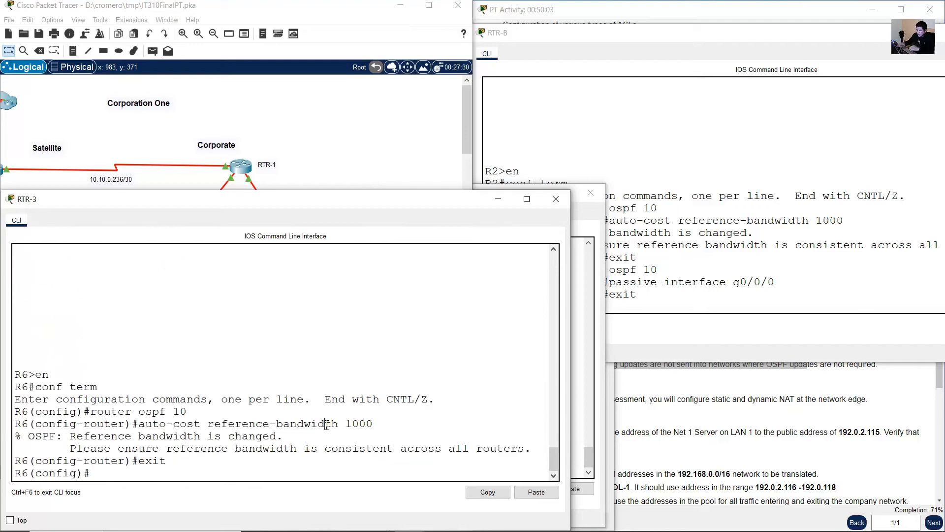
key("Return")
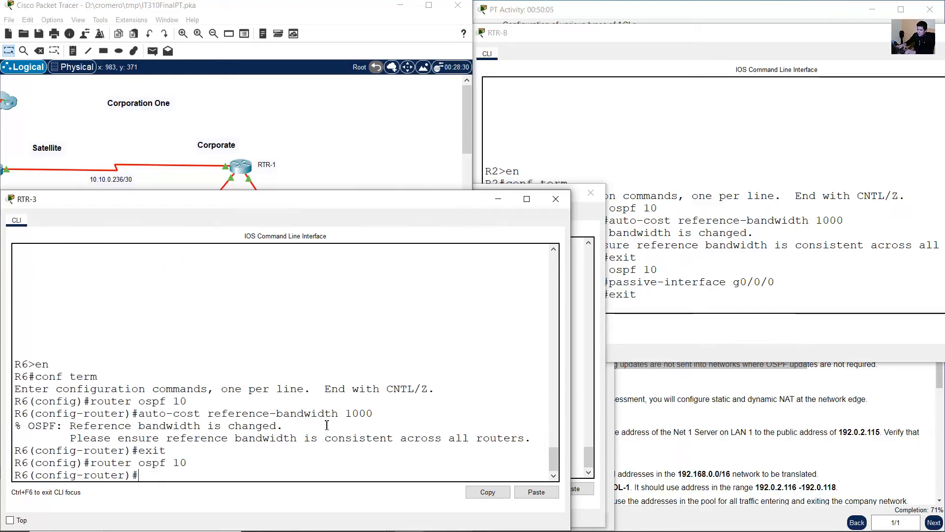
right_click(400, 395)
left_click(429, 412)
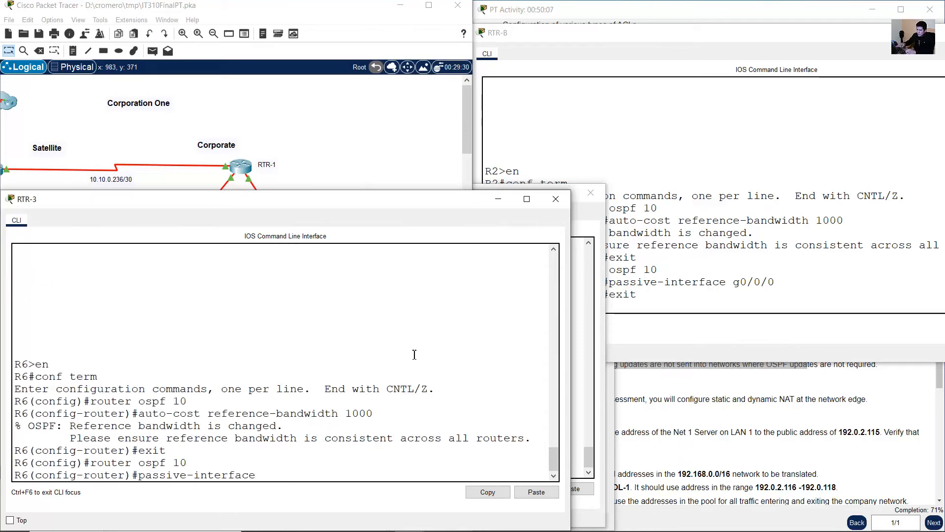
type("g0/0/0")
key("Return")
key("Up")
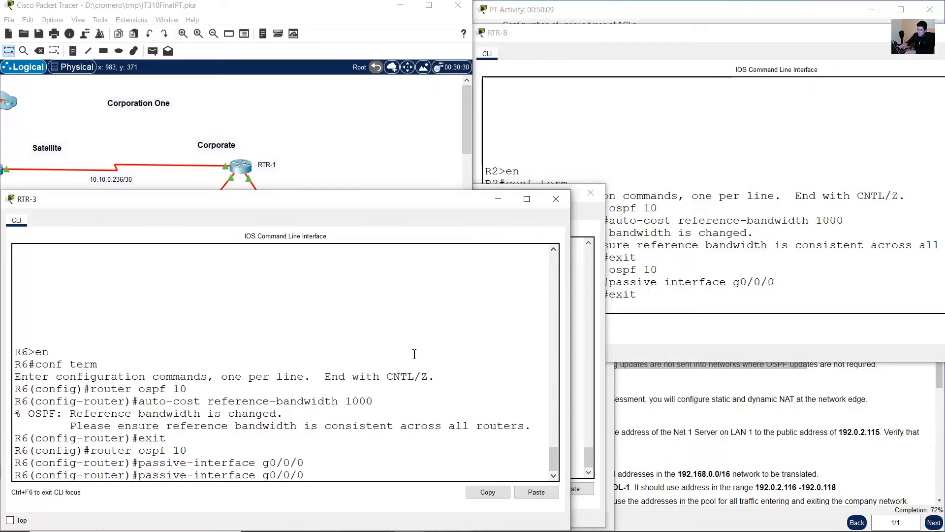
key("Return")
type("exit")
key("Return")
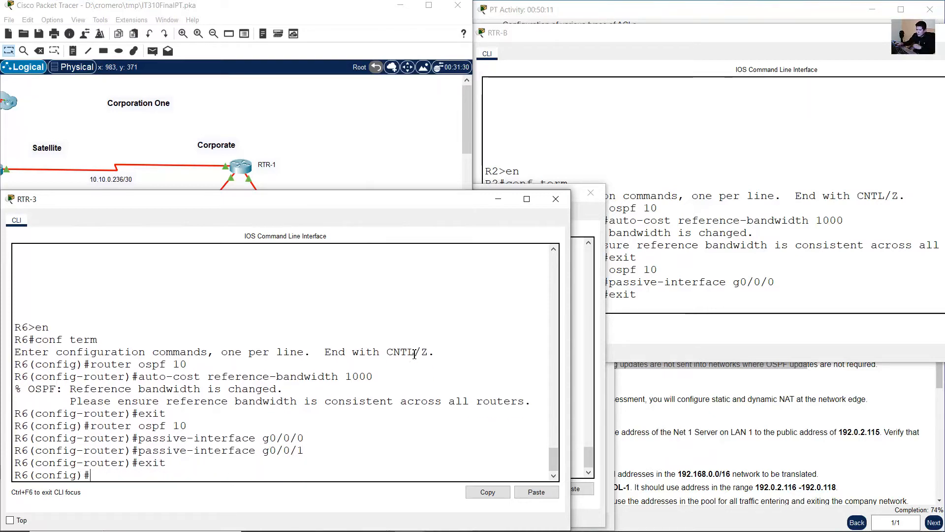
- Return to the activity instructions and read the Part 2 section on configuring NAT
left_click(377, 128)
left_click(670, 5)
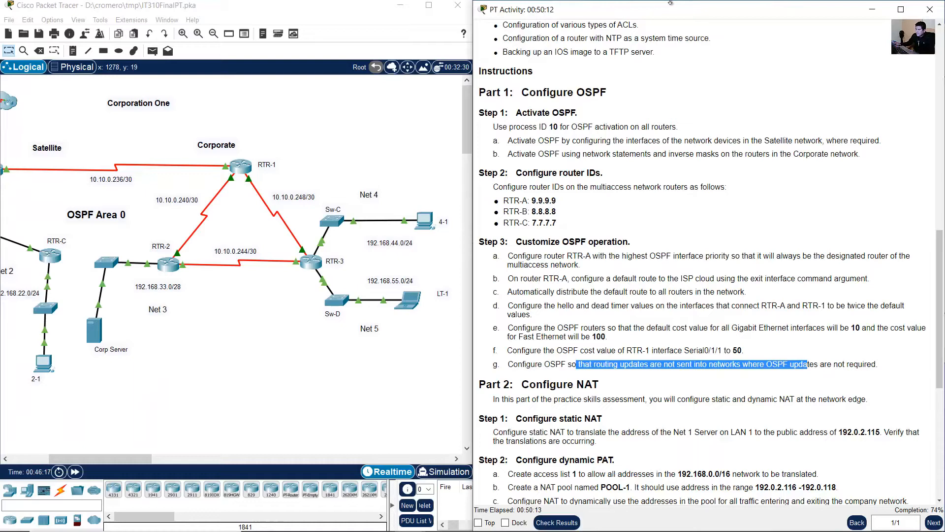
left_click(699, 372)
scroll(683, 360, "down", 3)
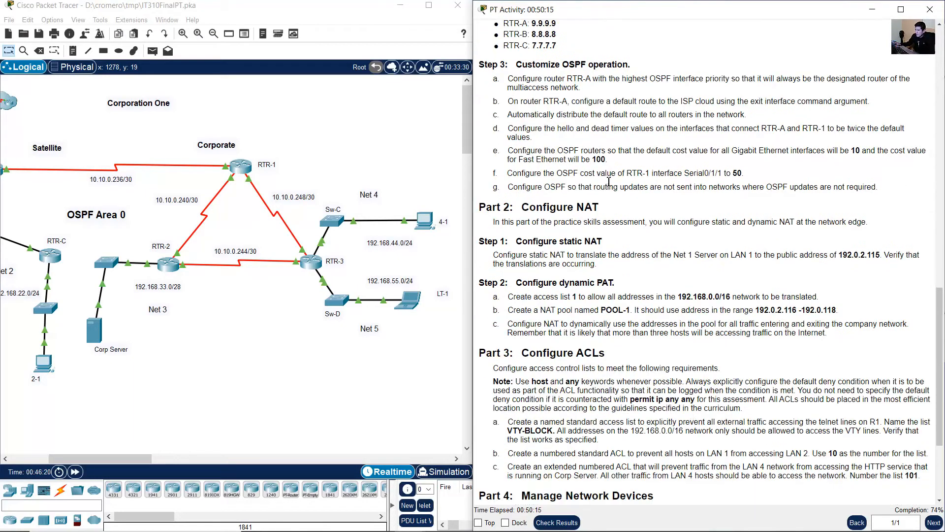
left_click_drag(526, 203, 615, 212)
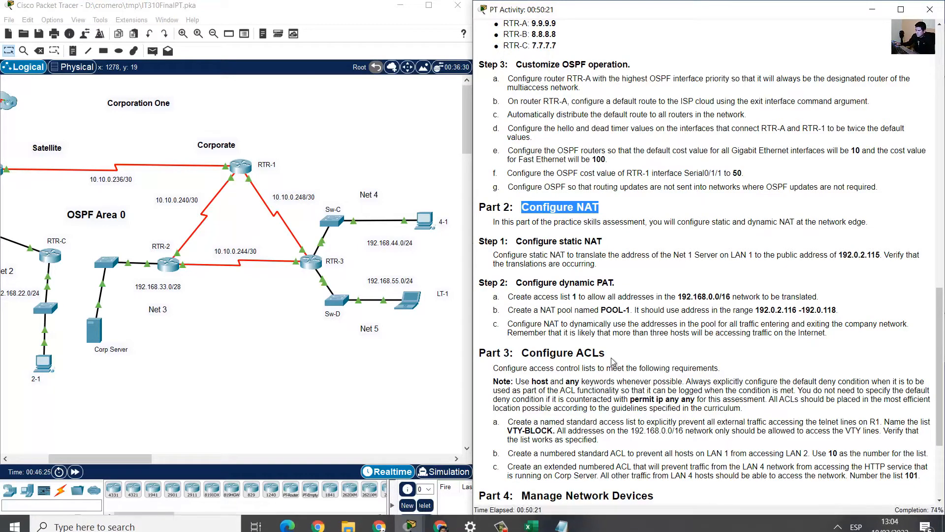
- Read the Part 2 introduction on static and dynamic NAT and locate the network edge near the Cloud Net on the topology
left_click(551, 235)
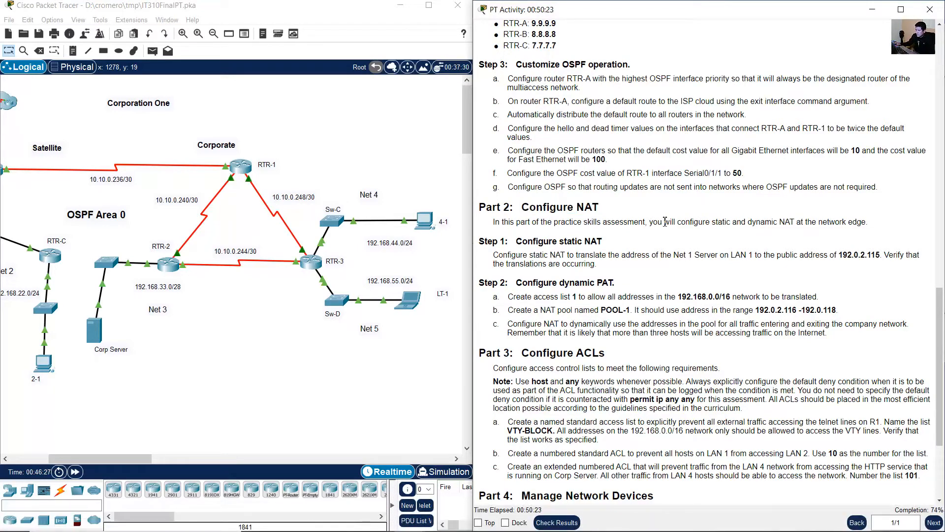
left_click_drag(663, 222, 799, 221)
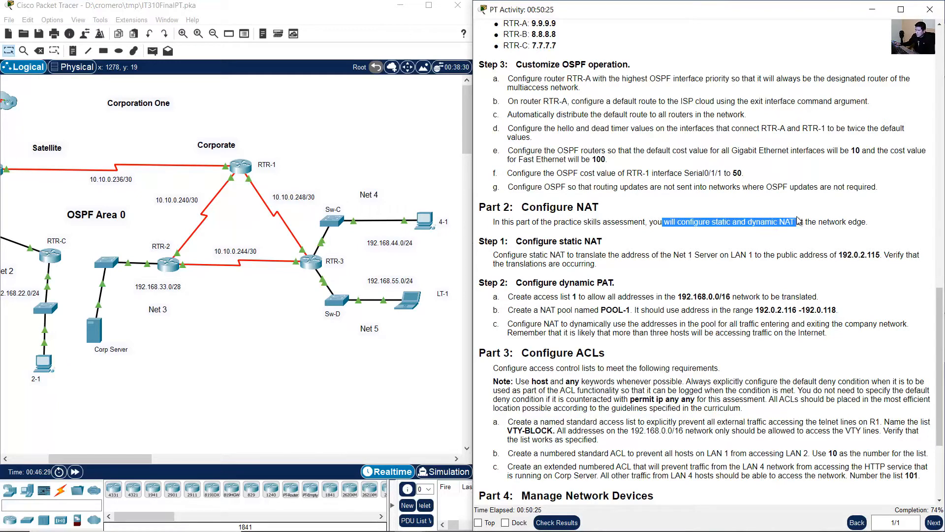
left_click(580, 244)
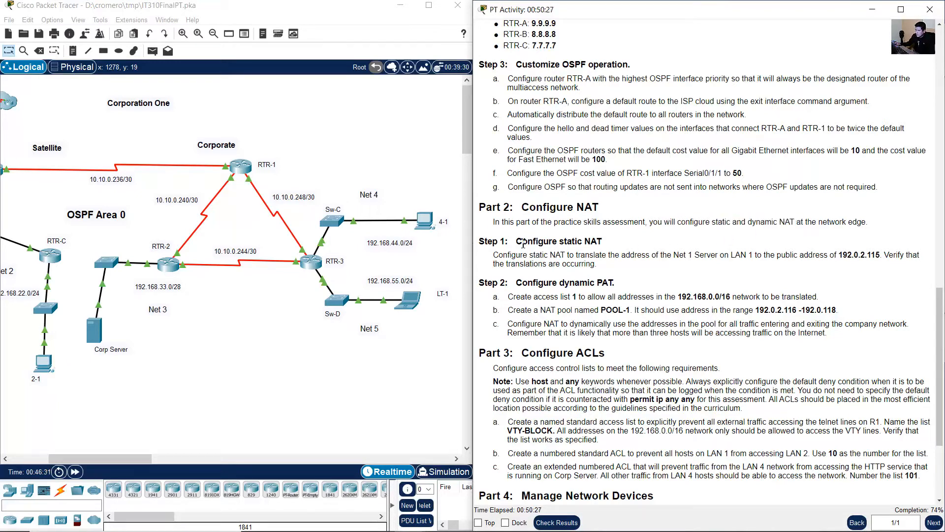
left_click_drag(802, 222, 881, 223)
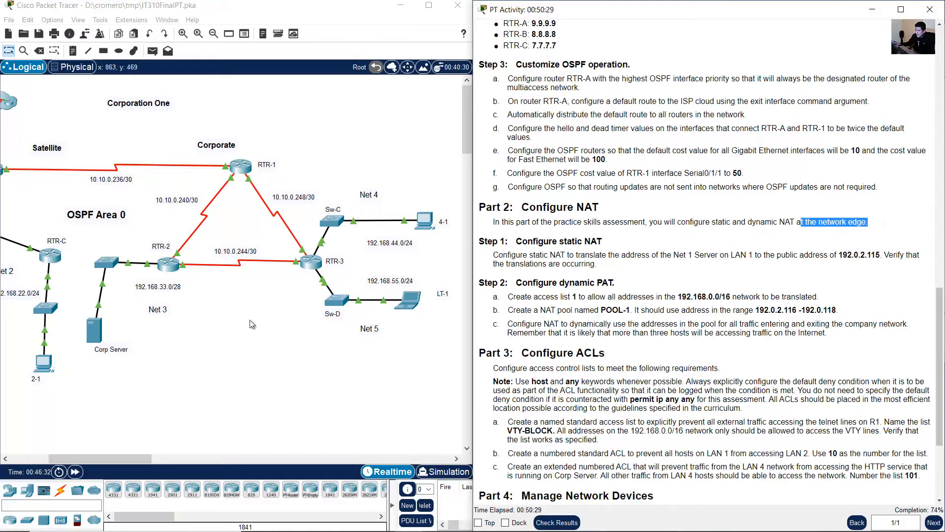
left_click_drag(130, 452, 93, 456)
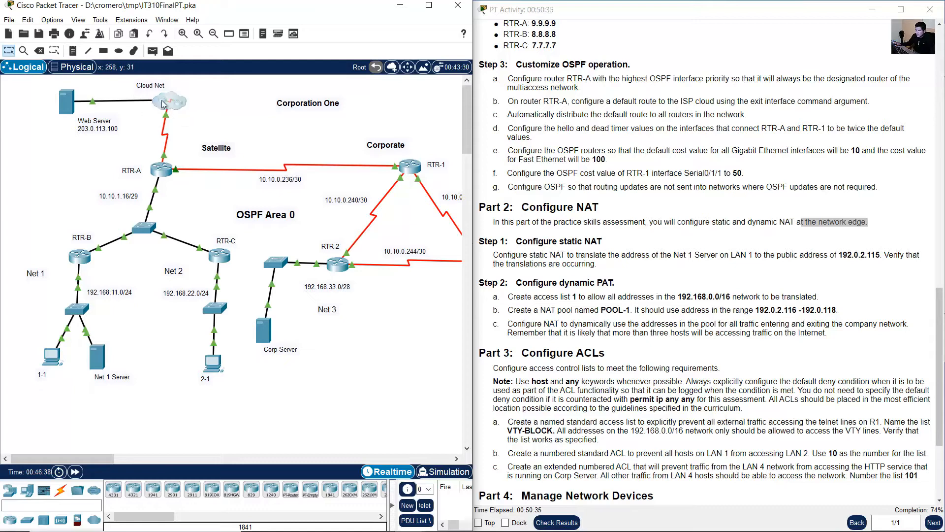
left_click_drag(202, 123, 140, 89)
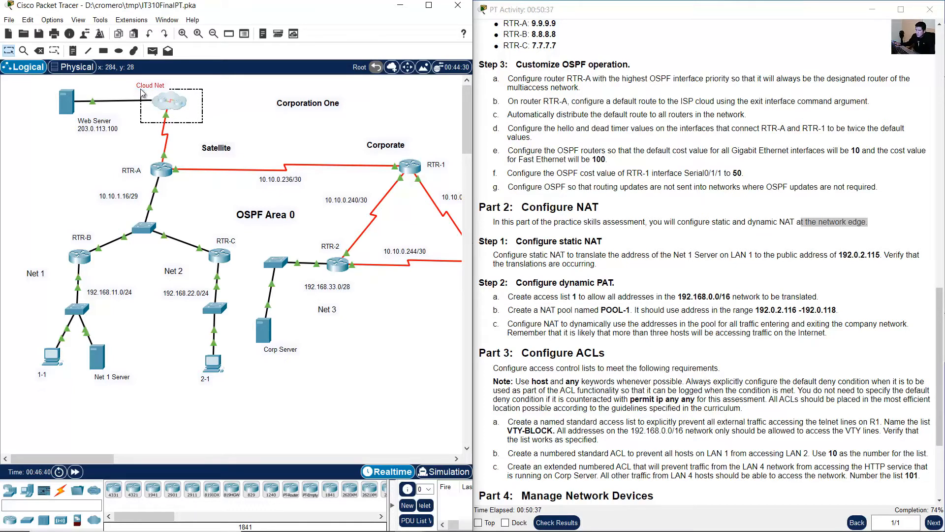
left_click(755, 239)
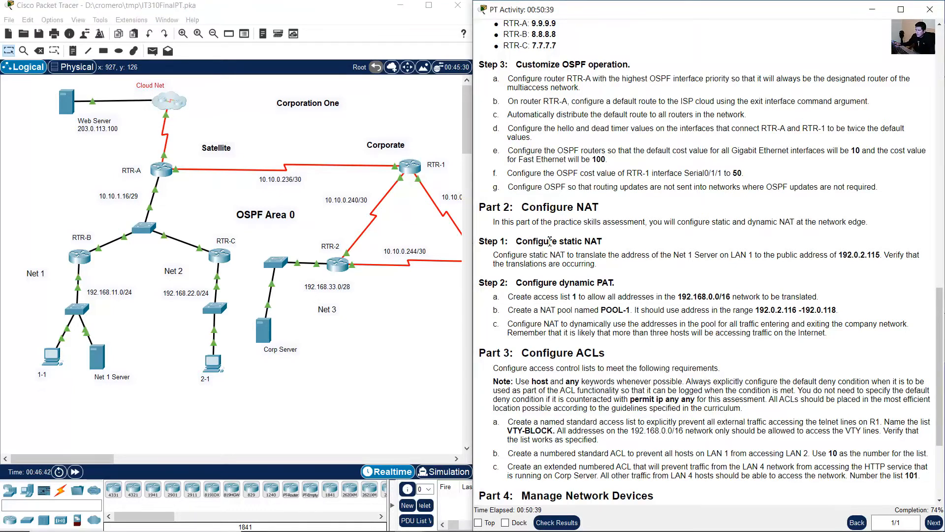
- Read the Step 1 static NAT requirement and locate the Net 1 Server and its LAN on the topology
left_click_drag(522, 241, 600, 243)
left_click_drag(499, 256, 723, 255)
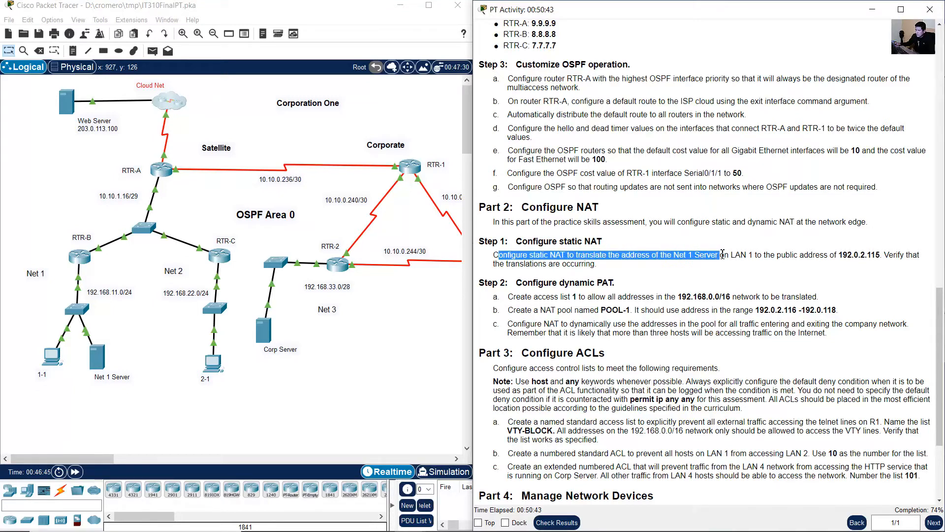
left_click_drag(136, 416, 79, 341)
left_click_drag(153, 329, 92, 399)
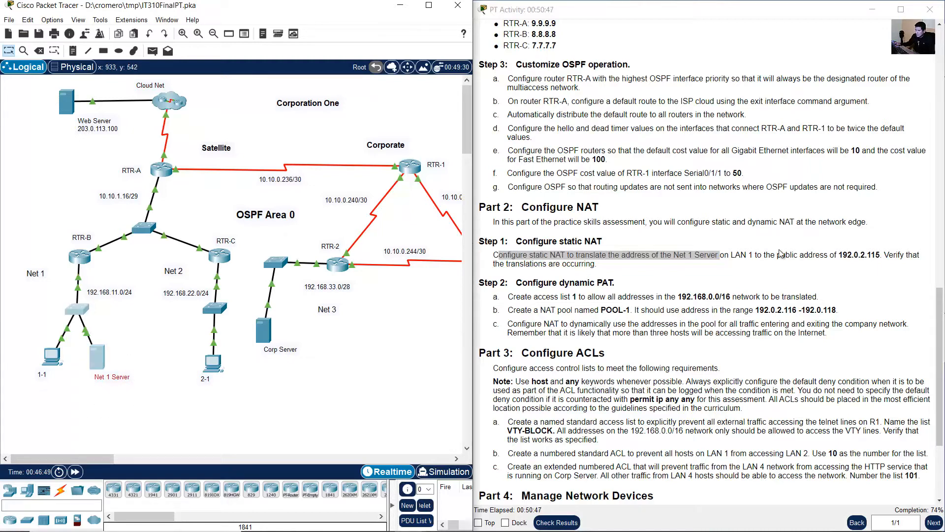
left_click(780, 255)
left_click_drag(724, 255, 757, 255)
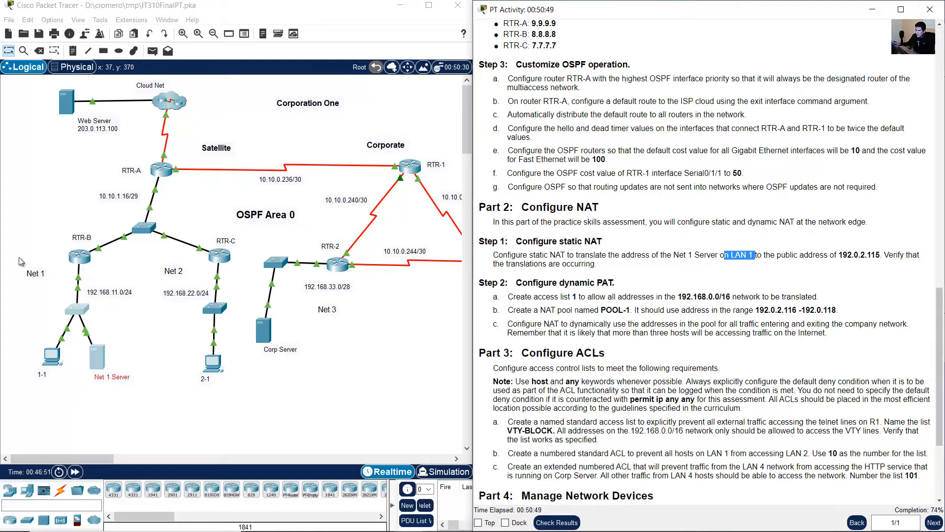
left_click_drag(19, 258, 52, 302)
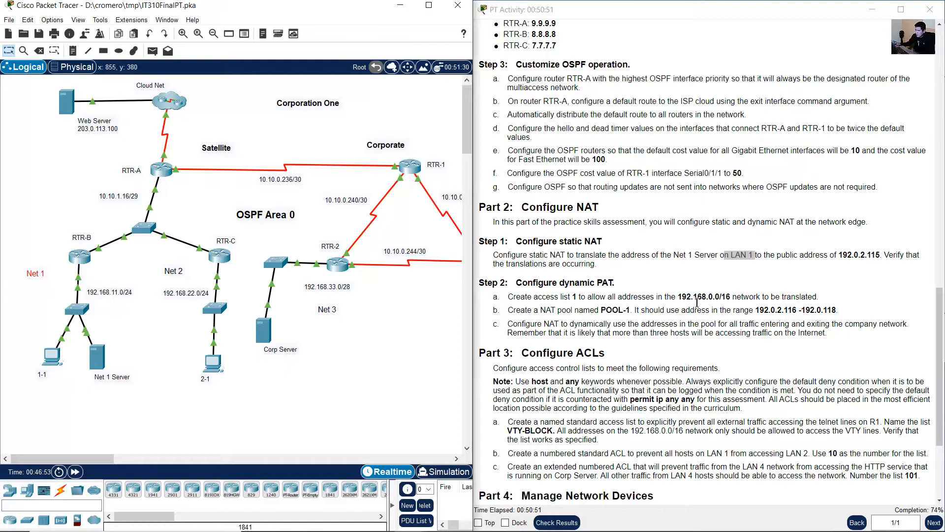
left_click(787, 256)
left_click_drag(758, 256, 882, 256)
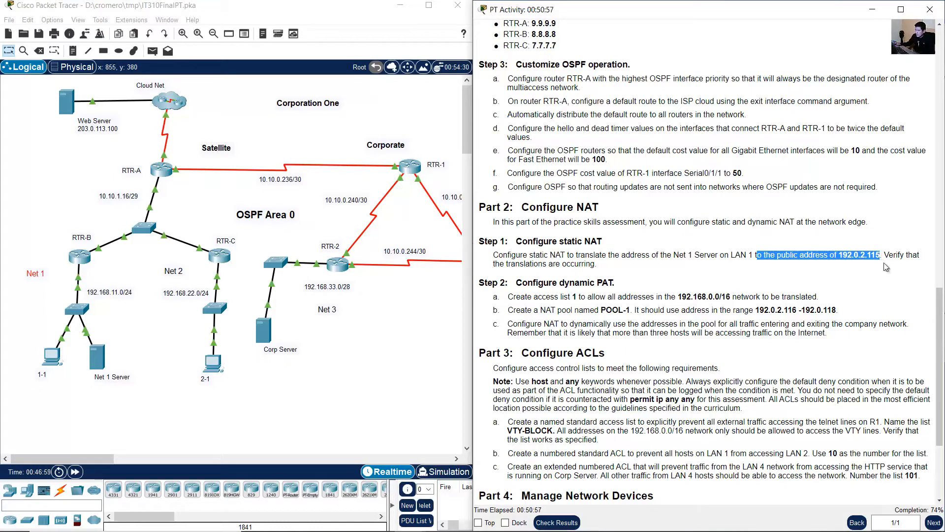
left_click_drag(132, 325, 87, 418)
- Look up the Net 1 Server's address in the addressing table and check the required public address in the static NAT instructions
scroll(716, 285, "up", 7)
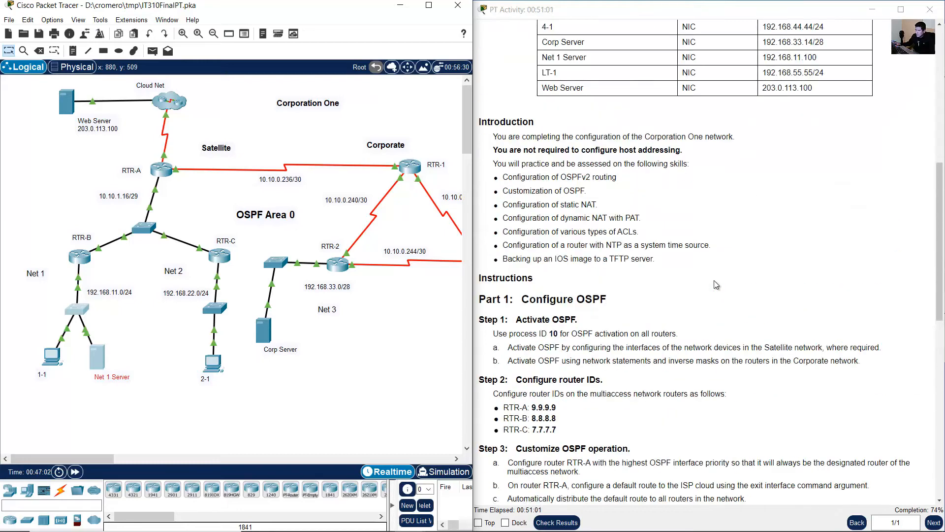
scroll(716, 285, "up", 3)
left_click_drag(547, 205, 821, 207)
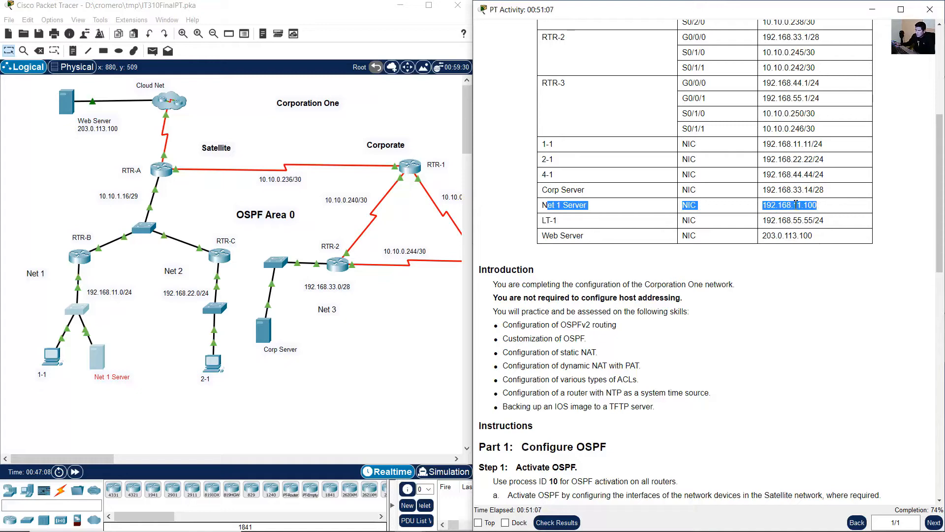
scroll(786, 291, "down", 12)
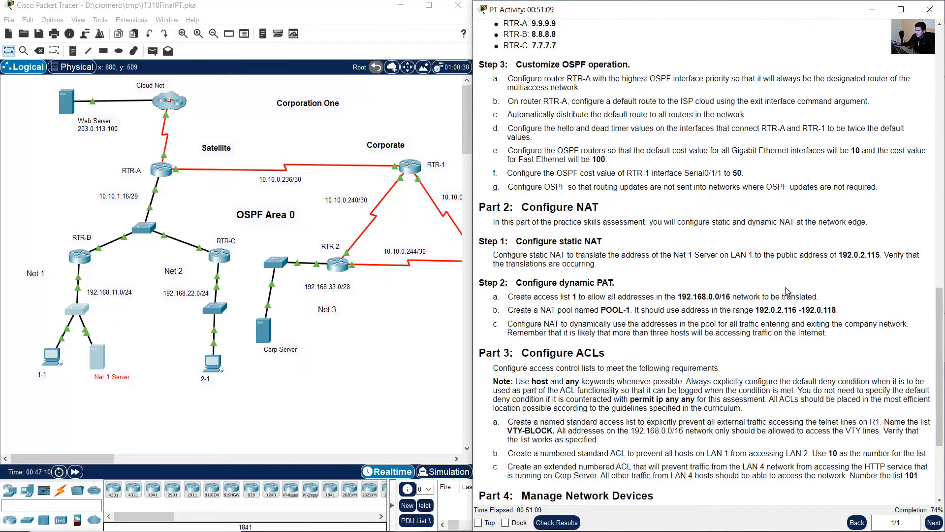
scroll(785, 288, "down", 3)
scroll(784, 287, "up", 3)
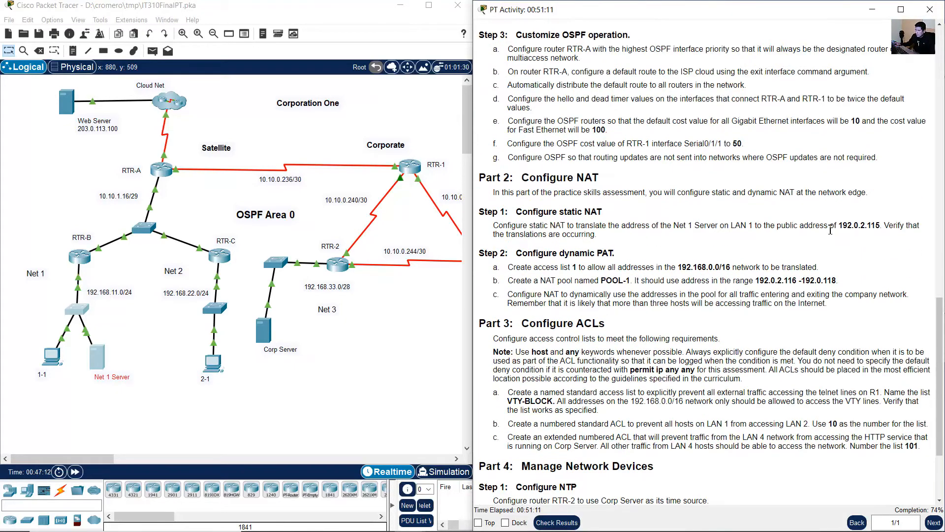
left_click_drag(838, 226, 869, 227)
scroll(843, 256, "up", 15)
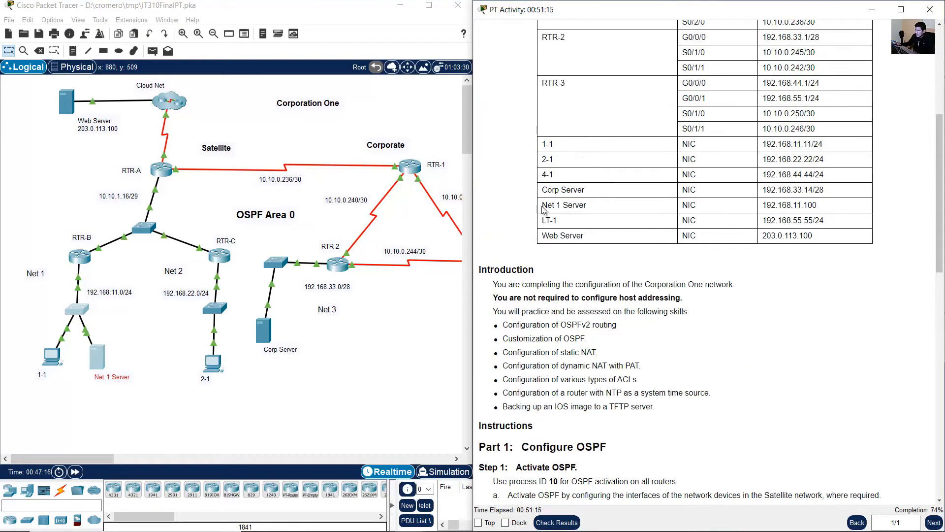
left_click_drag(543, 207, 819, 206)
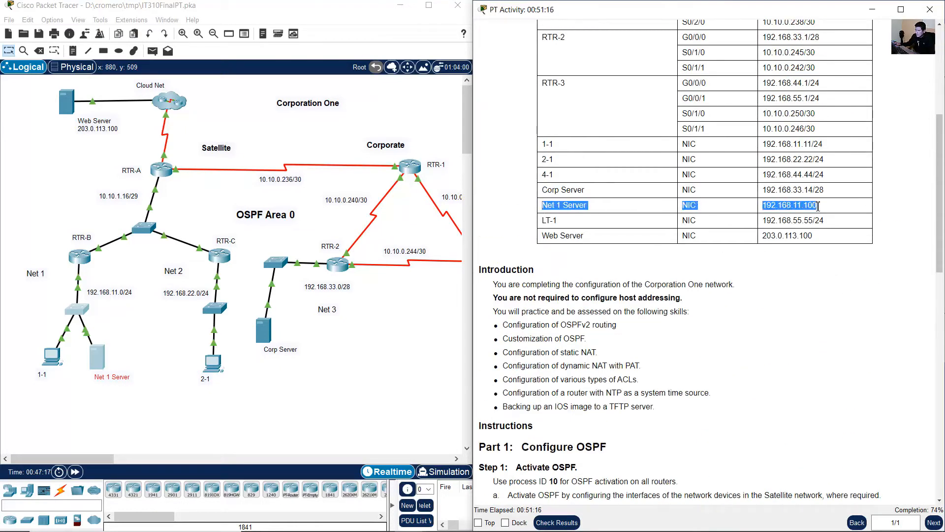
- Locate RTR-A as the edge router on the topology and open its command line
left_click(61, 223)
left_click_drag(129, 154, 174, 179)
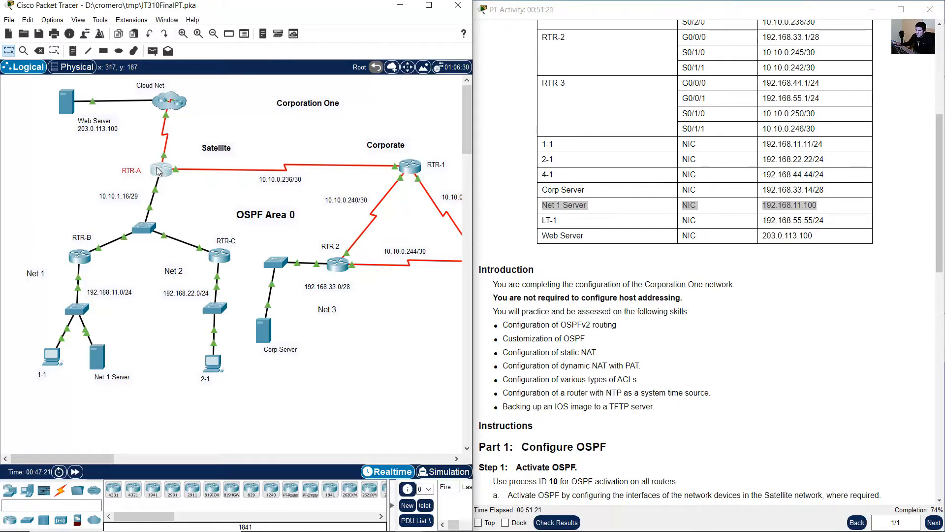
left_click(141, 155)
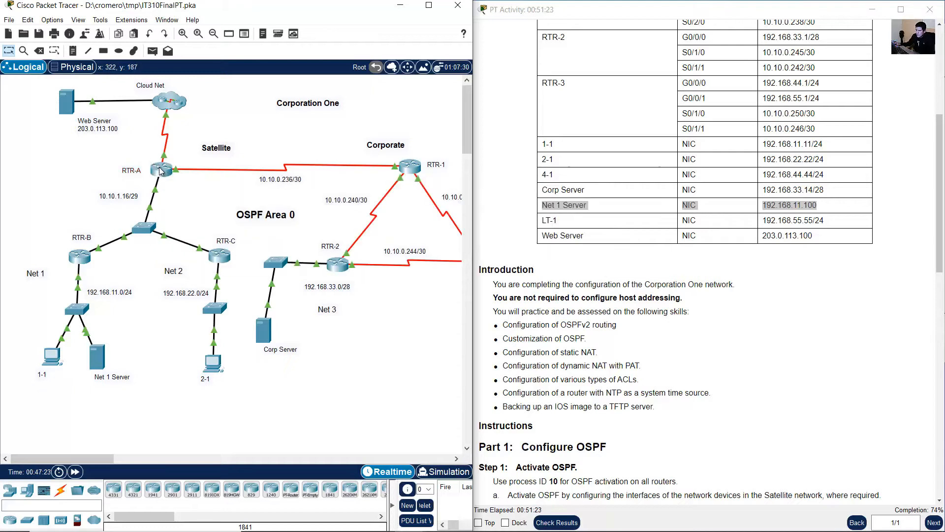
left_click(160, 169)
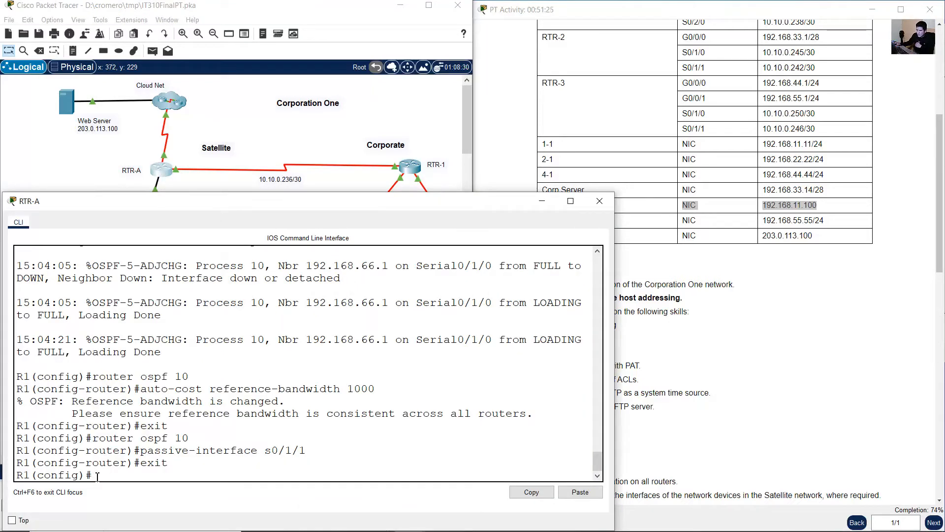
left_click_drag(97, 477, 196, 489)
left_click(262, 462)
- On RTR-A, configure static NAT with ip nat inside source static 192.168.11.100 192.0.2.115
type("ip nat insi")
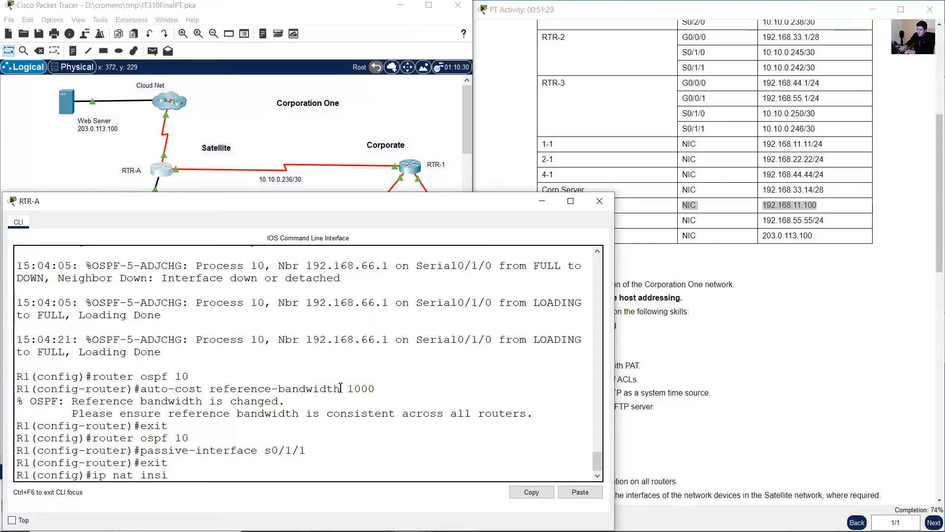
type("de source ")
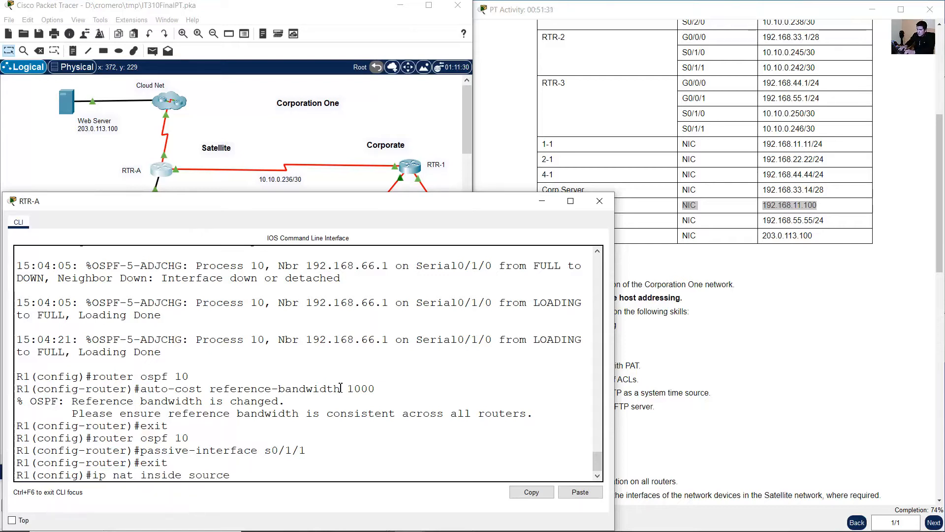
type("static")
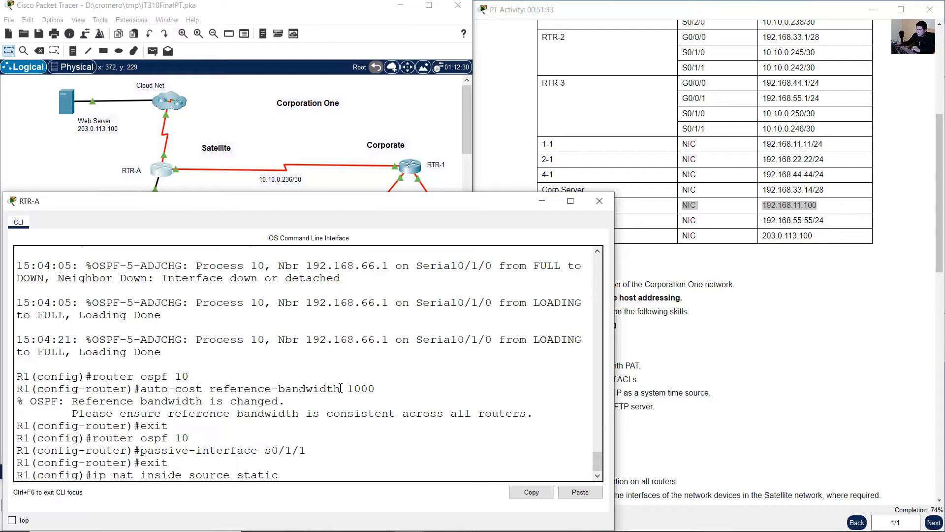
left_click(780, 217)
left_click_drag(762, 206, 848, 210)
left_click(366, 376)
type("192.16")
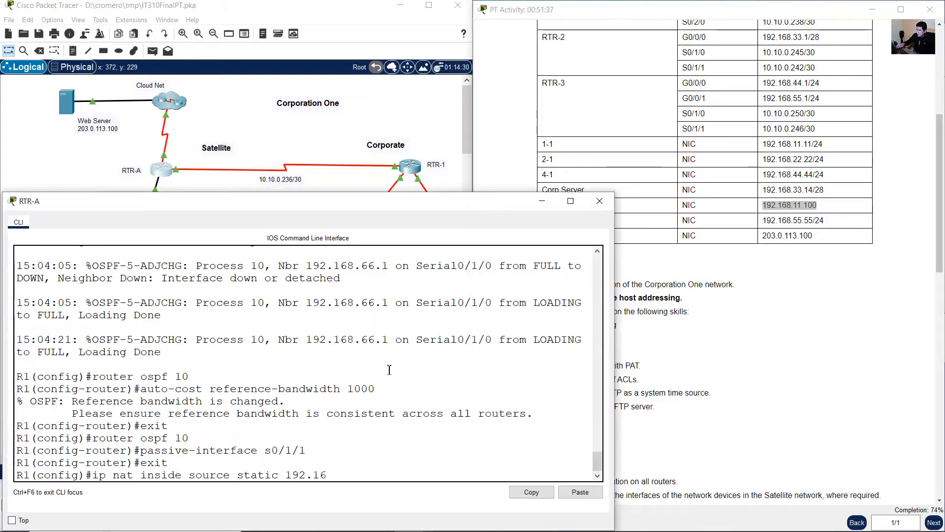
type("8.11.100")
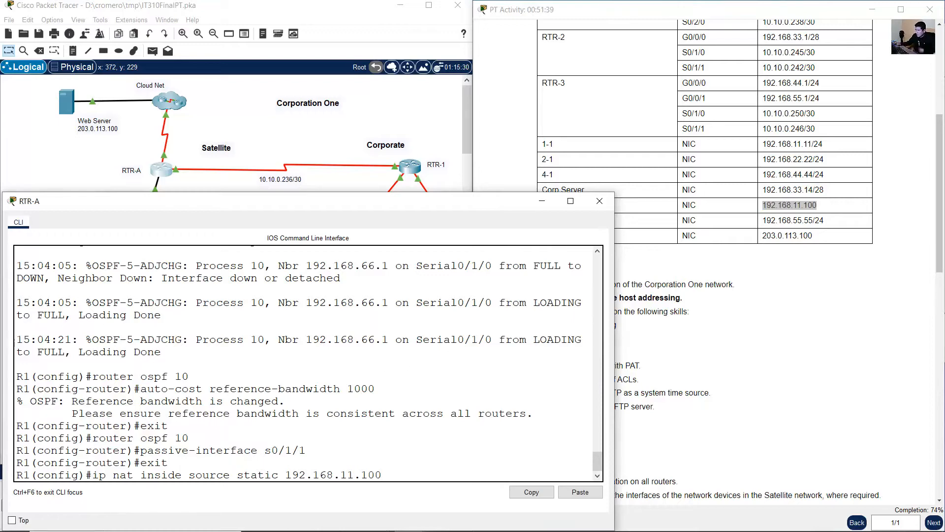
left_click(939, 223)
scroll(837, 225, "down", 10)
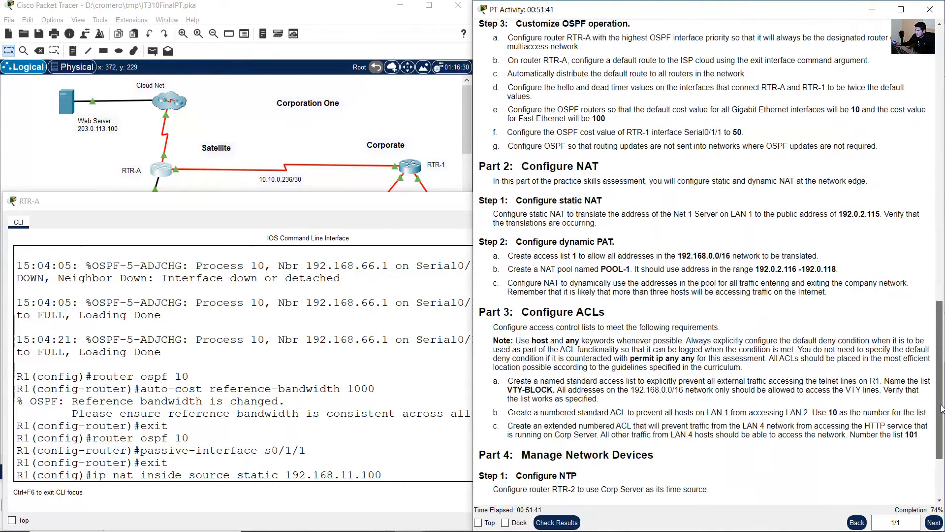
left_click_drag(839, 214, 882, 215)
left_click(437, 470)
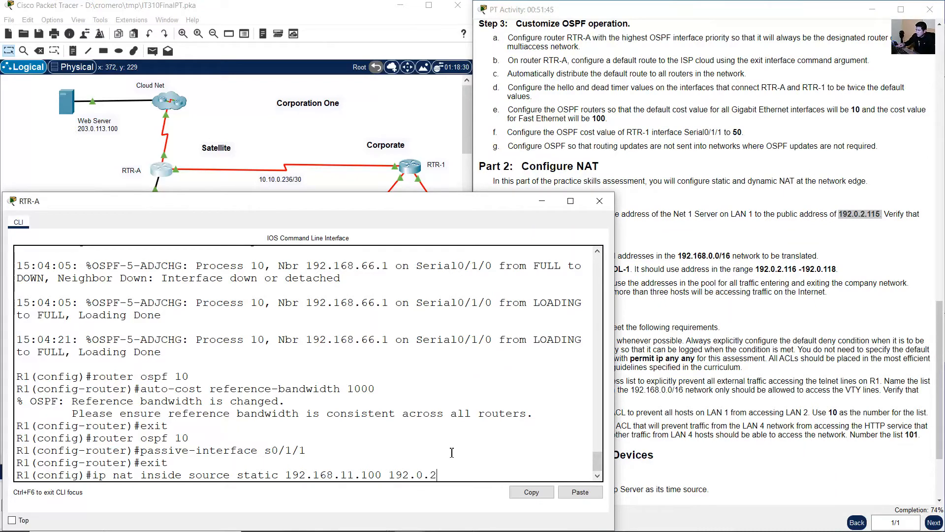
key("Return")
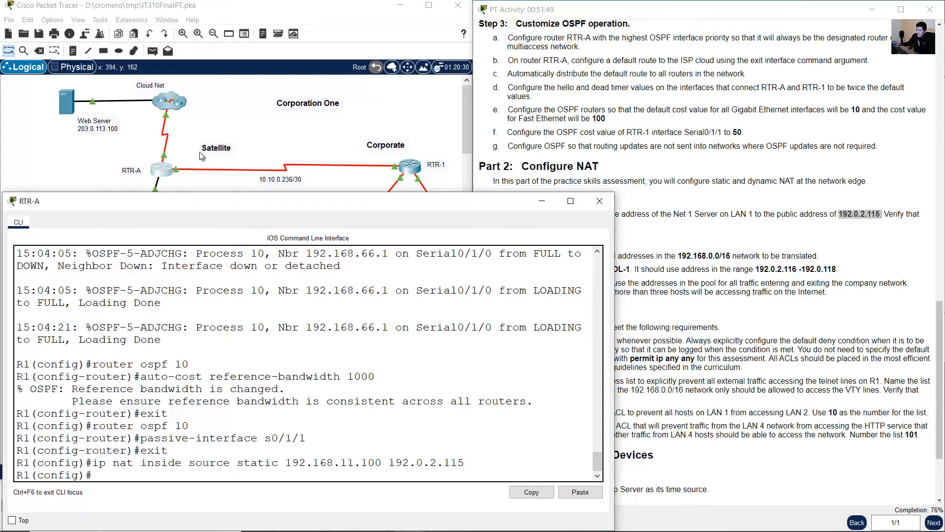
- Configure RTR-A's interface s0/1/1 toward the Cloud Net with ip nat outside, checking that link on the topology
left_click(226, 126)
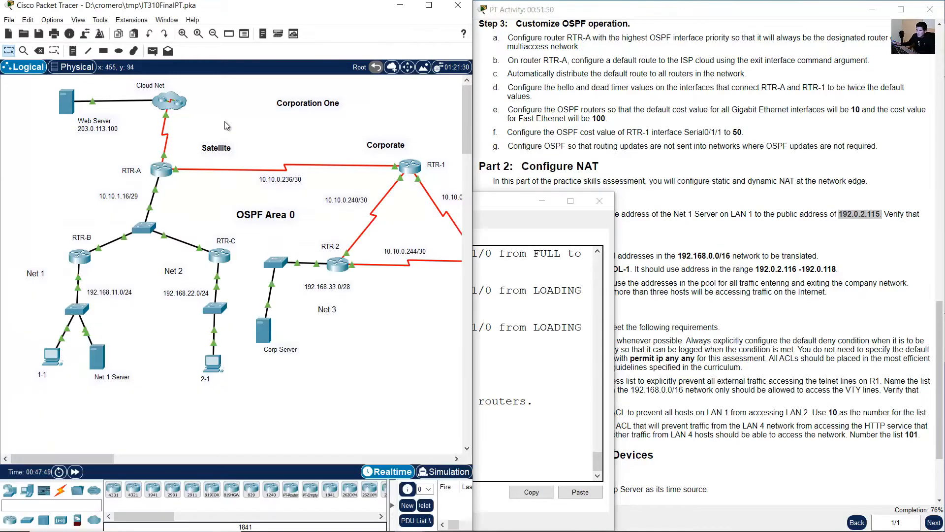
left_click(163, 166)
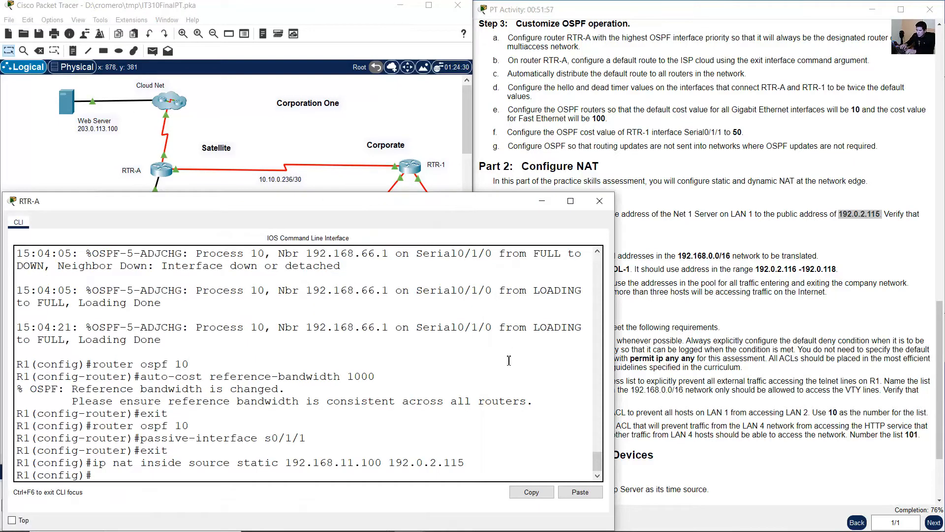
type("int s0")
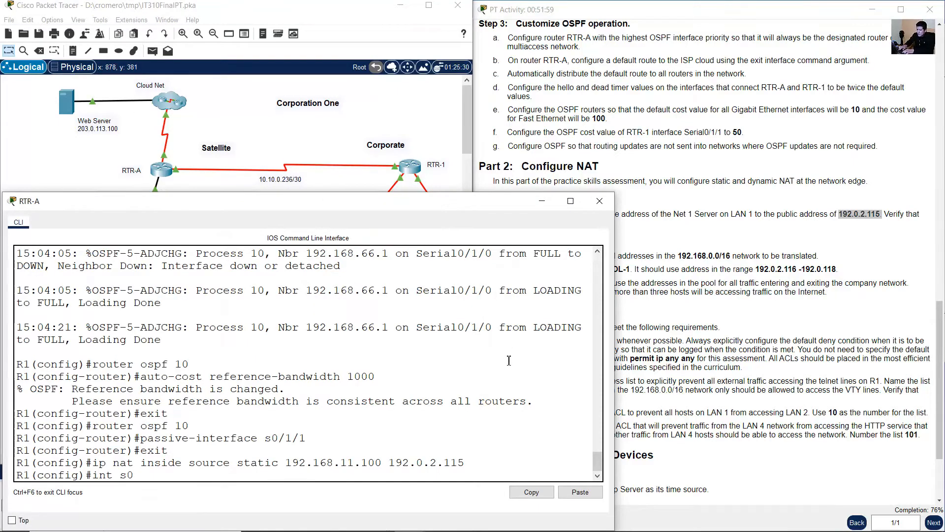
type("/1/1")
key("Return")
type("ip n")
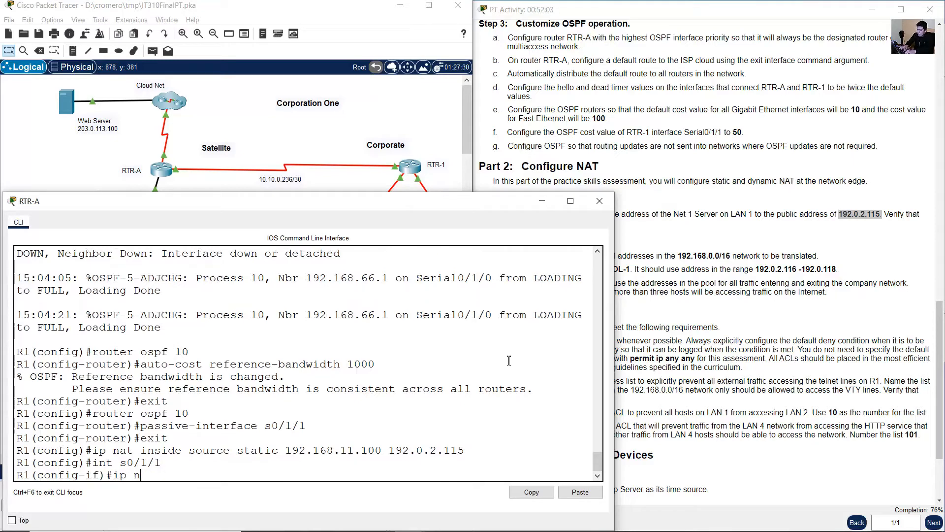
type("at outside")
key("Return")
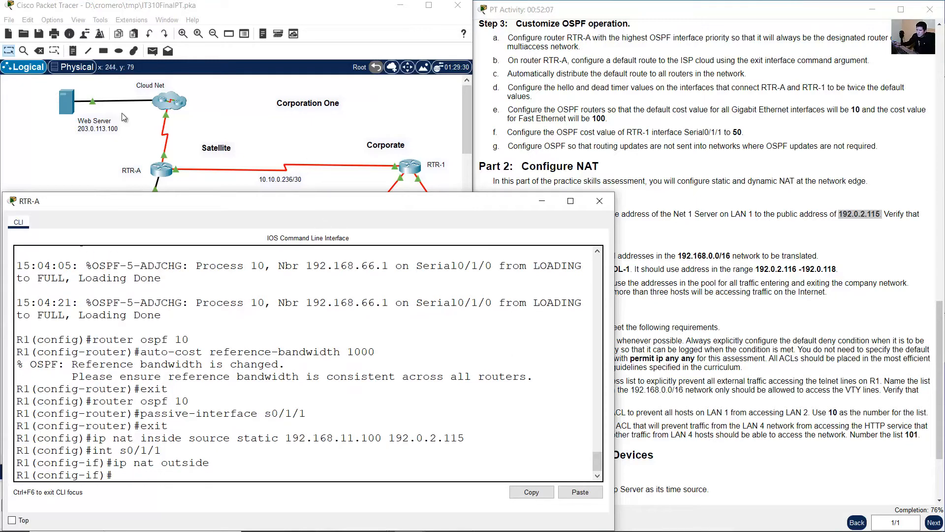
left_click_drag(181, 137, 161, 157)
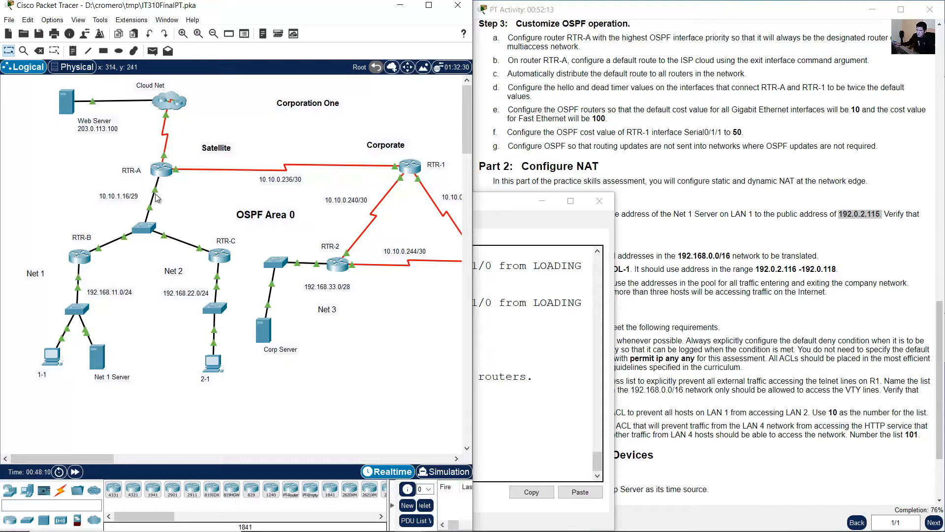
- On RTR-A, configure interface g0/0/0 with ip nat inside and return to global configuration mode
left_click(527, 408)
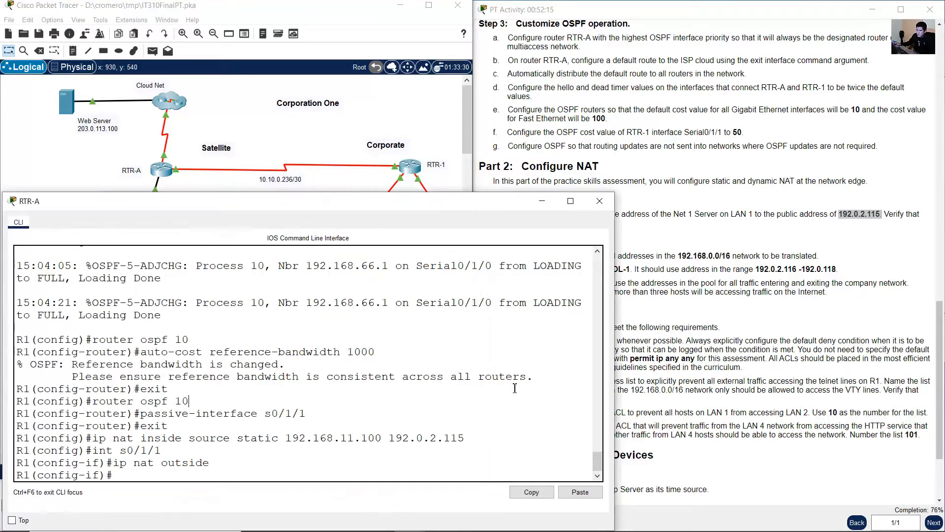
key("Up")
key("Up")
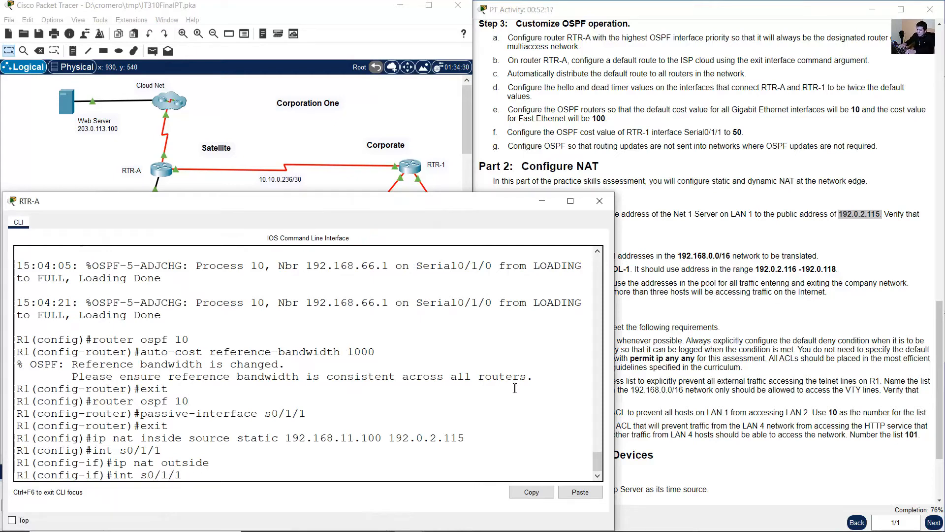
key("Left")
key("BackSpace")
type("g0/0")
key("Return")
key("Up")
key("Up")
key("BackSpace")
key("BackSpace")
key("BackSpace")
key("BackSpace")
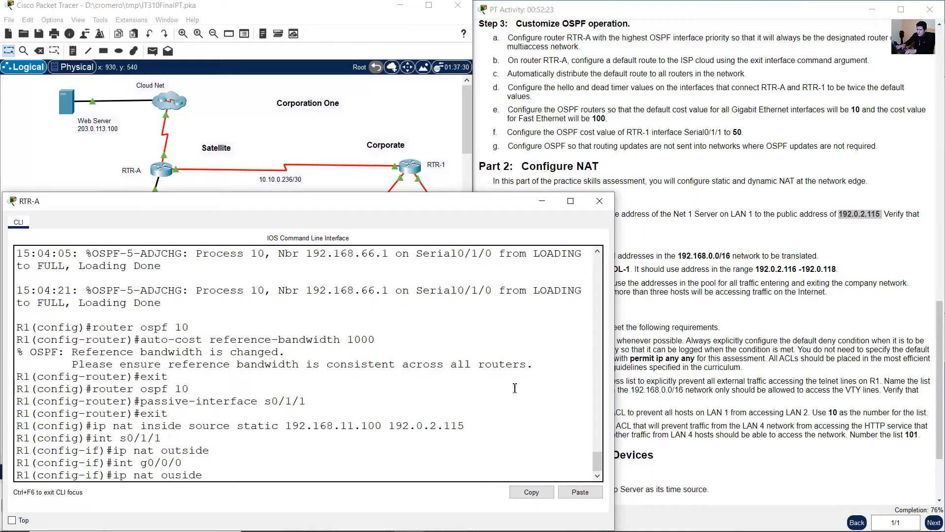
type("ins")
key("Return")
type("exit")
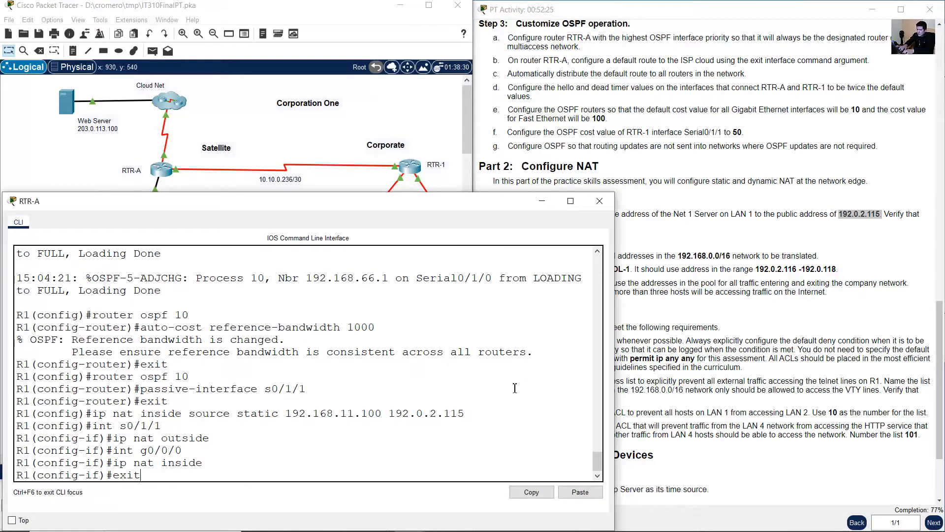
key("Return")
- Review the NAT interface commands and the translation check required by the instructions, and locate the Web Server and Net 1 Server on the topology
left_click_drag(75, 417, 132, 460)
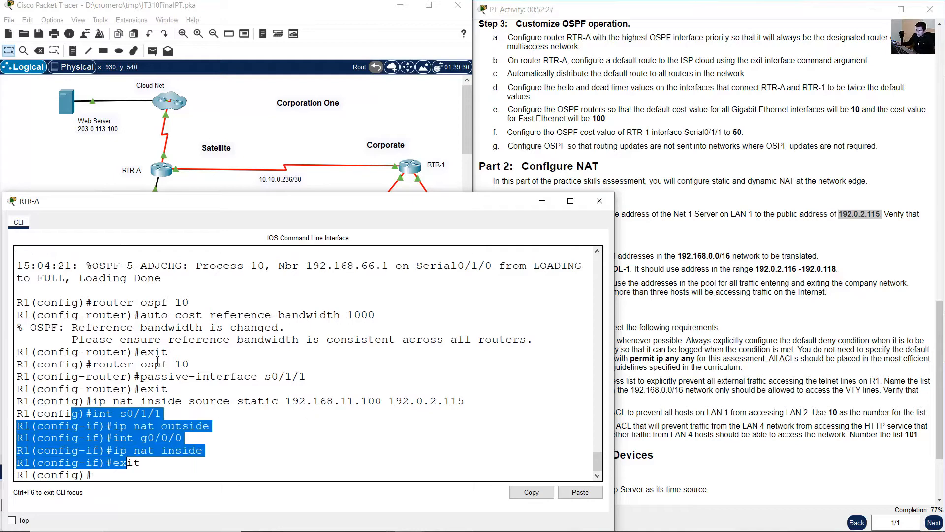
left_click(98, 163)
left_click(709, 313)
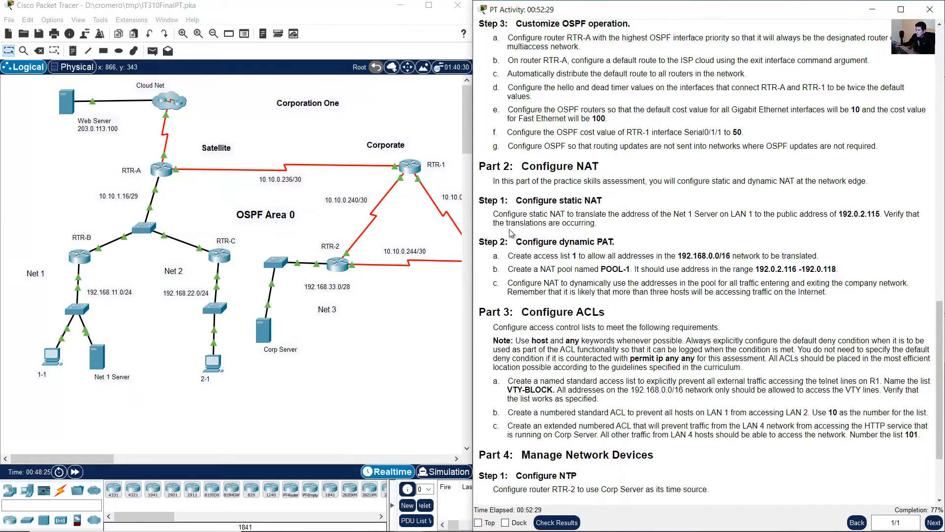
left_click_drag(889, 217, 578, 224)
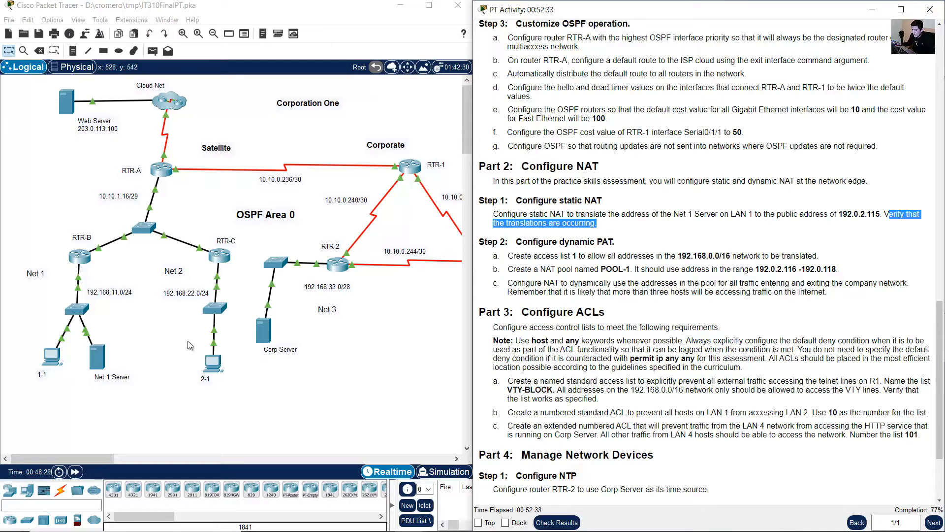
left_click(158, 332)
left_click_drag(22, 80, 78, 137)
left_click_drag(44, 92, 84, 126)
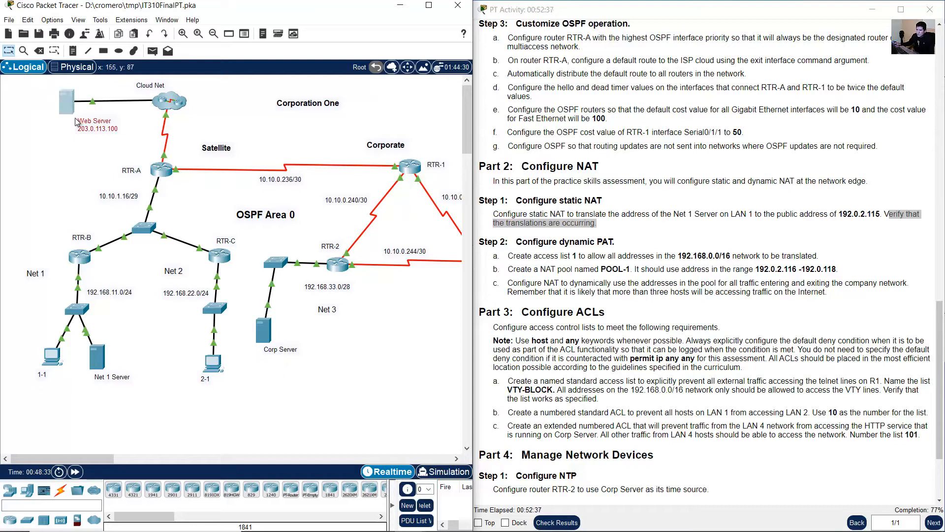
left_click(138, 343)
left_click_drag(139, 343, 93, 407)
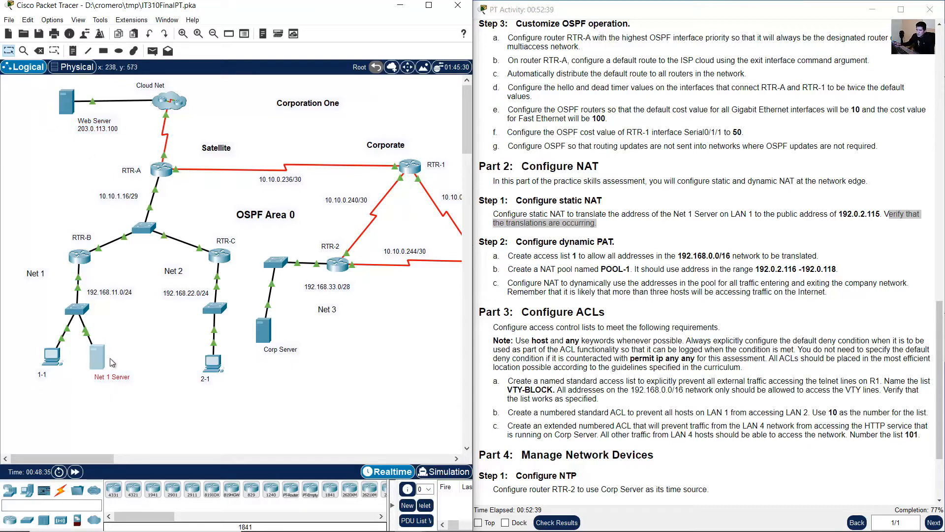
- From the Web Server's command prompt, ping the Net 1 Server's public address 192.0.2.115 and check the replies
left_click(66, 104)
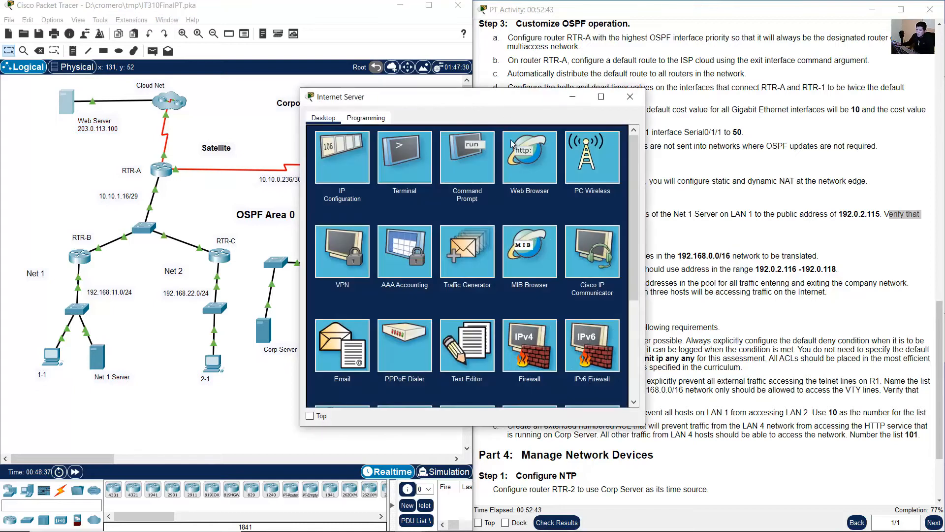
left_click_drag(515, 98, 719, 80)
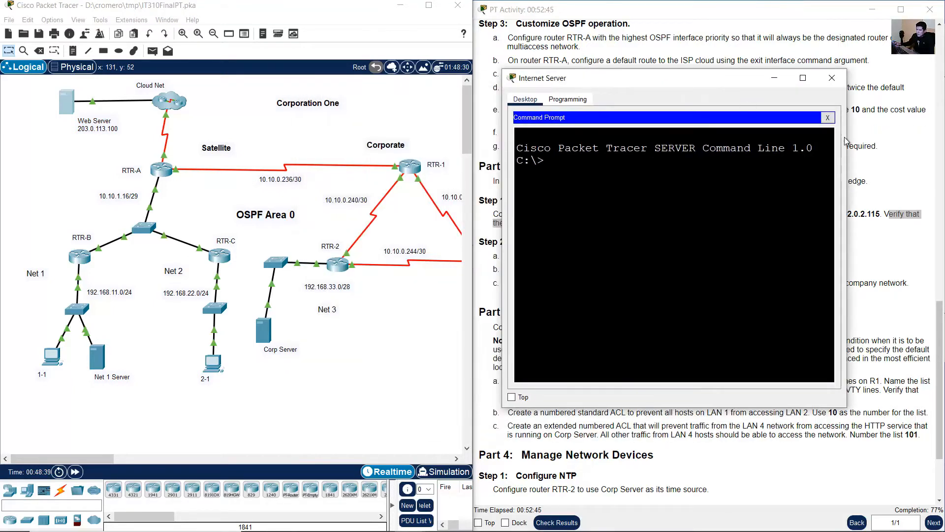
left_click_drag(848, 139, 933, 152)
type("ping")
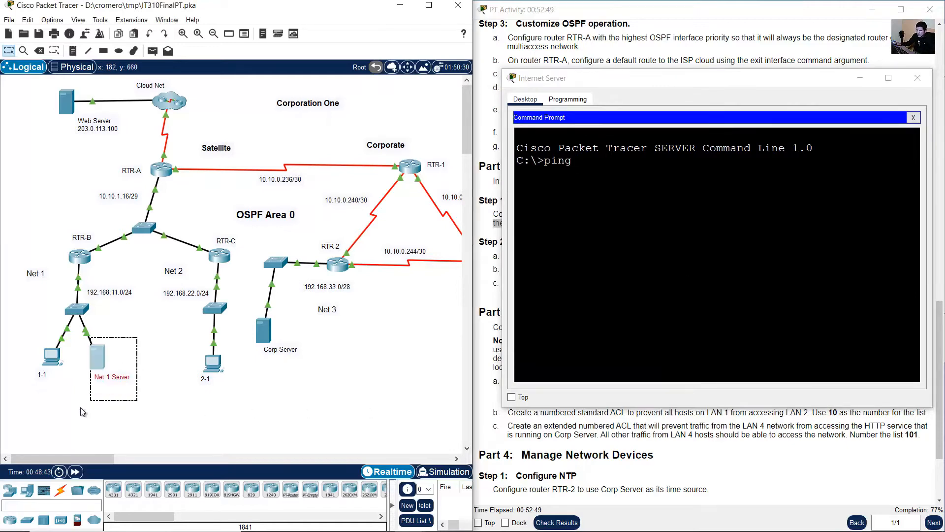
left_click(747, 47)
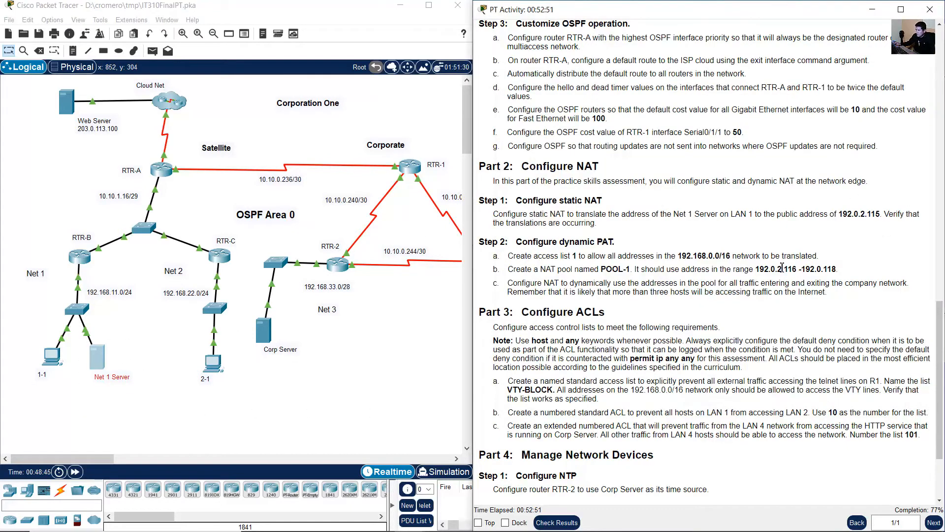
left_click_drag(857, 217, 877, 216)
mouse_move(738, 530)
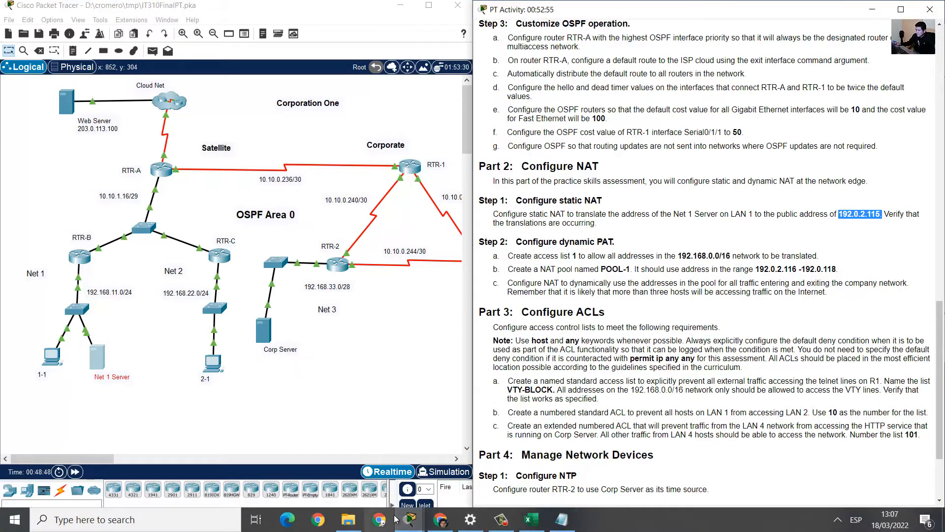
left_click(411, 520)
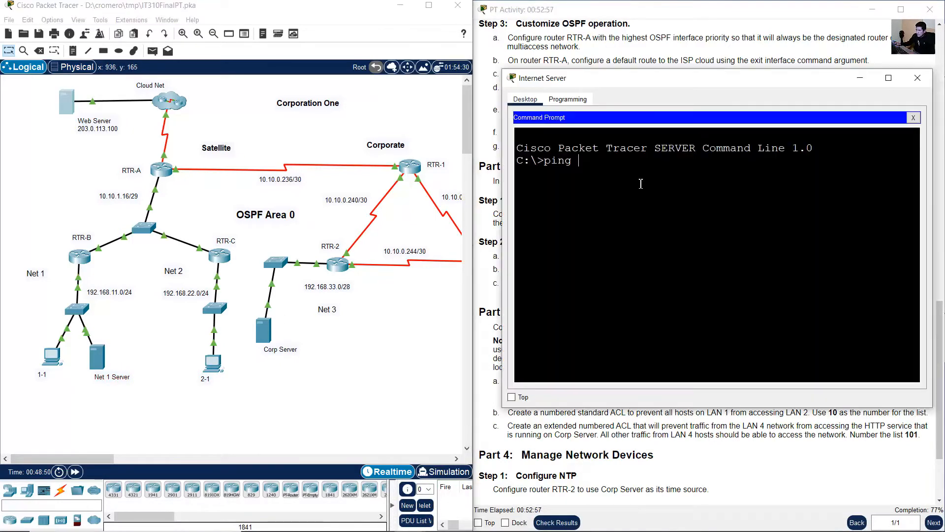
type("192.0.2.115")
key("Return")
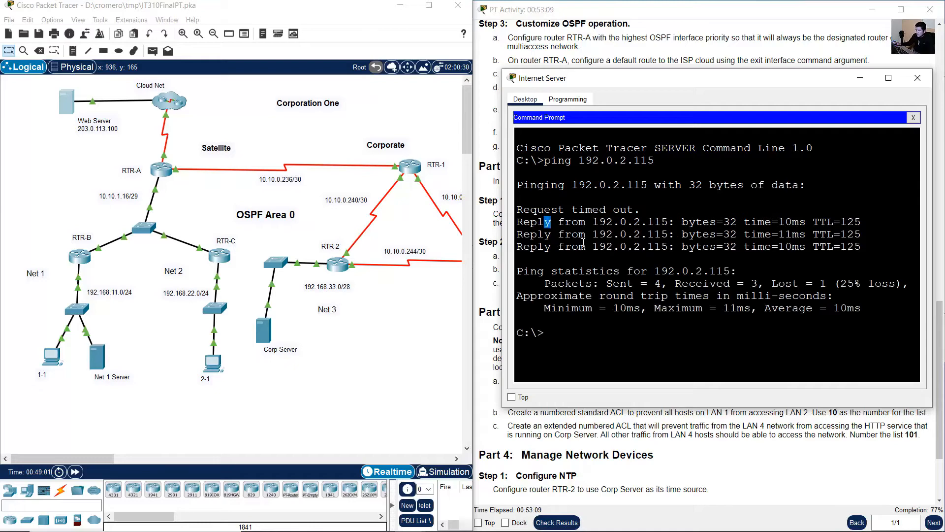
left_click_drag(545, 222, 864, 249)
- On RTR-A, leave configuration mode and list the NAT table with show ip nat translation
left_click(140, 169)
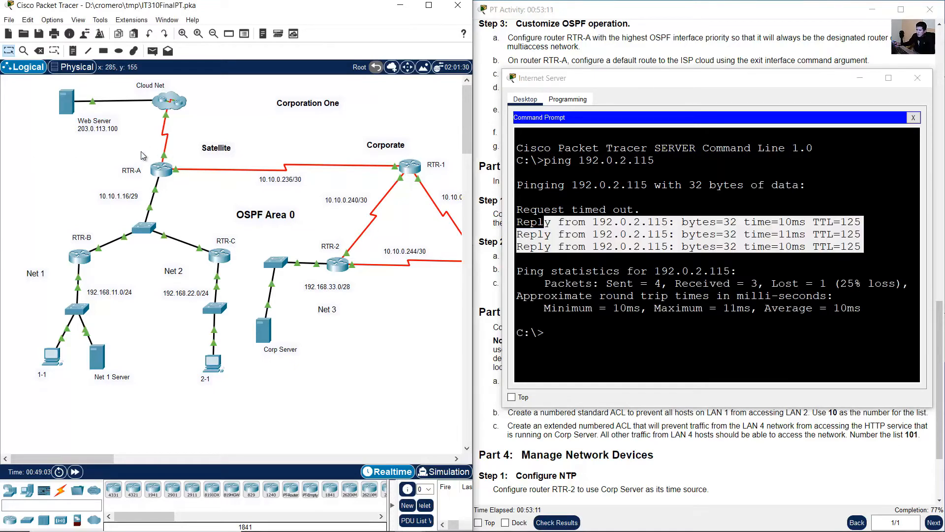
left_click(160, 170)
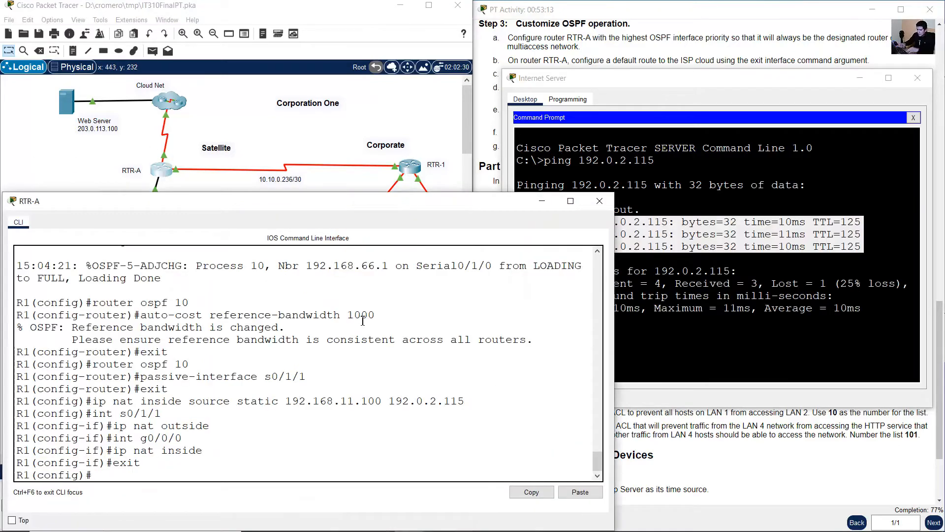
type("end")
key("Return")
type("show ip na")
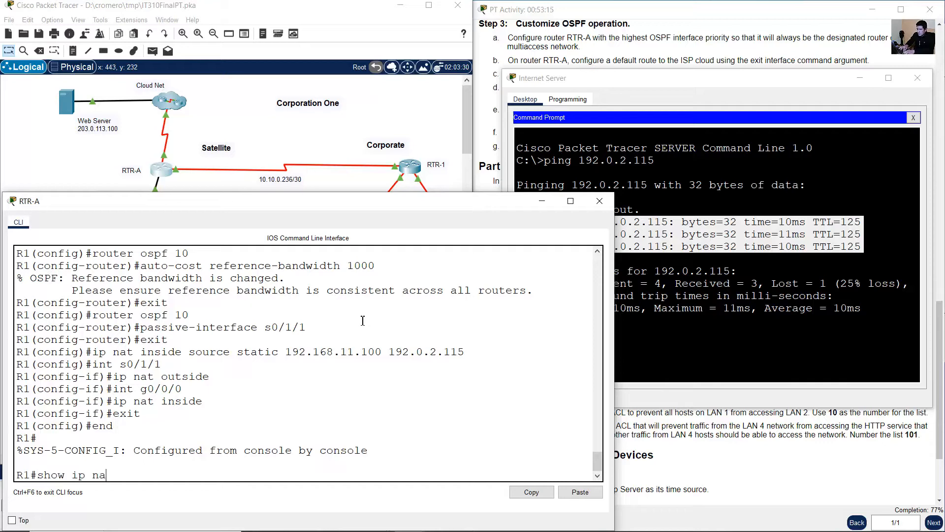
type("t translati")
type("on")
key("Return")
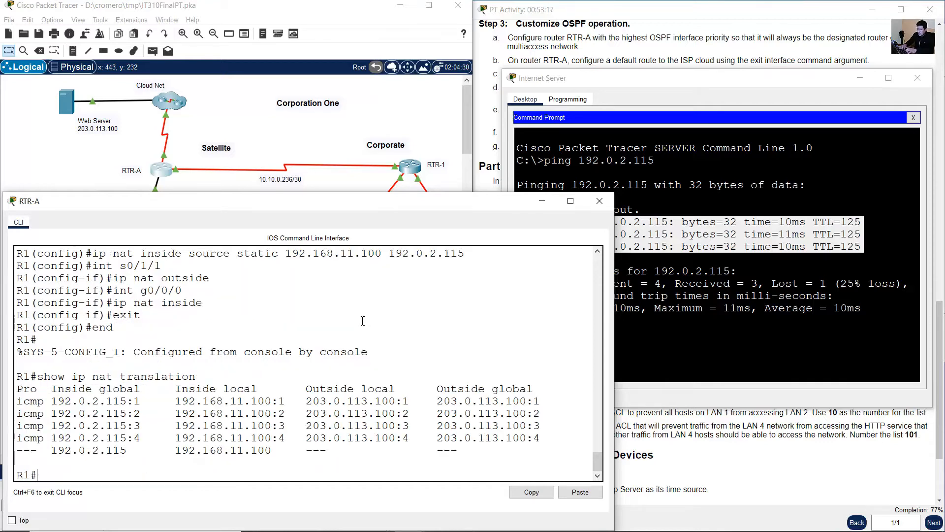
- Compare the inside and outside addresses in RTR-A's translation table with the Net 1 Server and Web Server on the topology
left_click_drag(53, 399, 136, 400)
left_click_drag(51, 401, 127, 401)
left_click(76, 130)
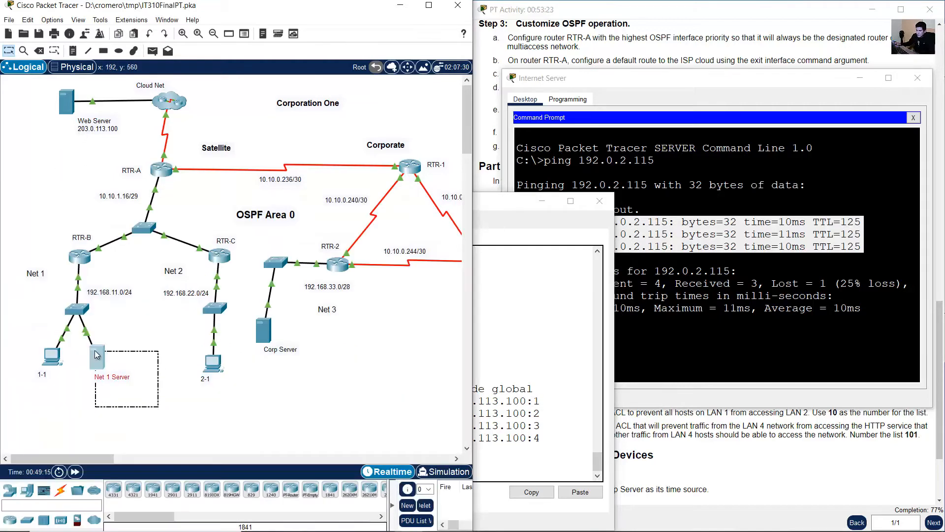
left_click(162, 169)
left_click_drag(189, 403, 535, 406)
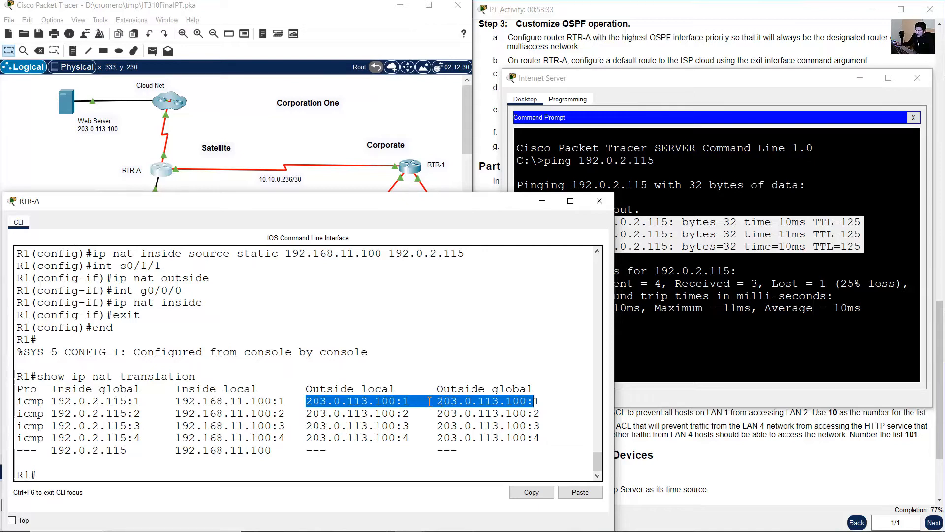
left_click(45, 119)
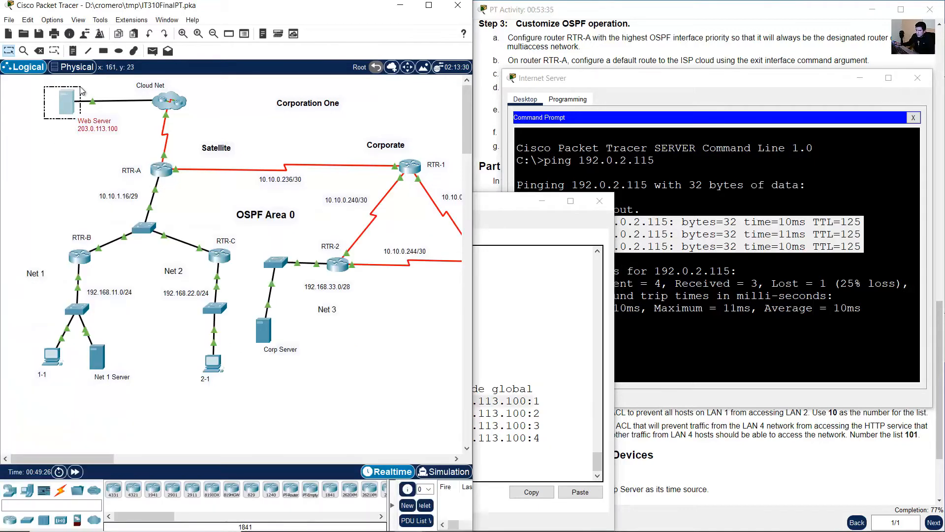
- Read the dynamic PAT instructions for access list 1 and the network it must allow for translation
left_click(700, 31)
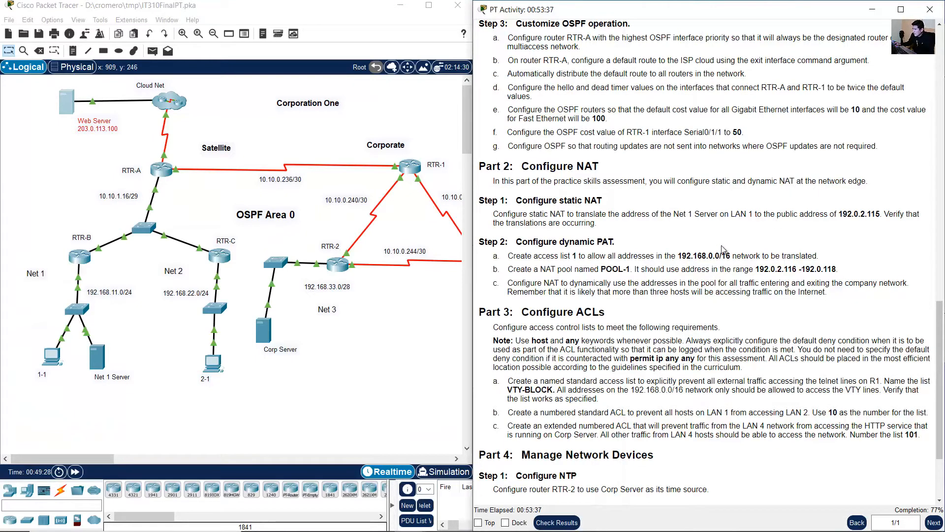
scroll(594, 254, "down", 1)
left_click_drag(528, 212, 628, 219)
left_click_drag(521, 226, 573, 226)
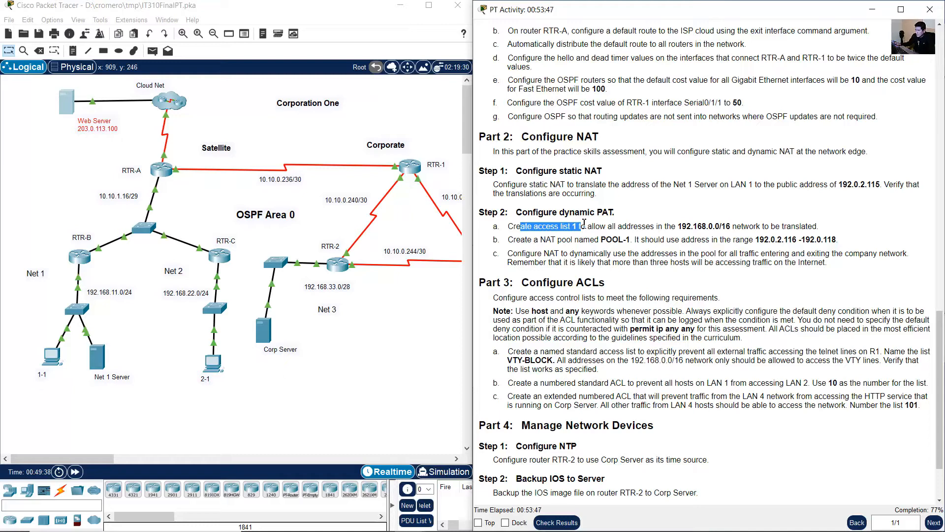
left_click_drag(584, 222, 674, 228)
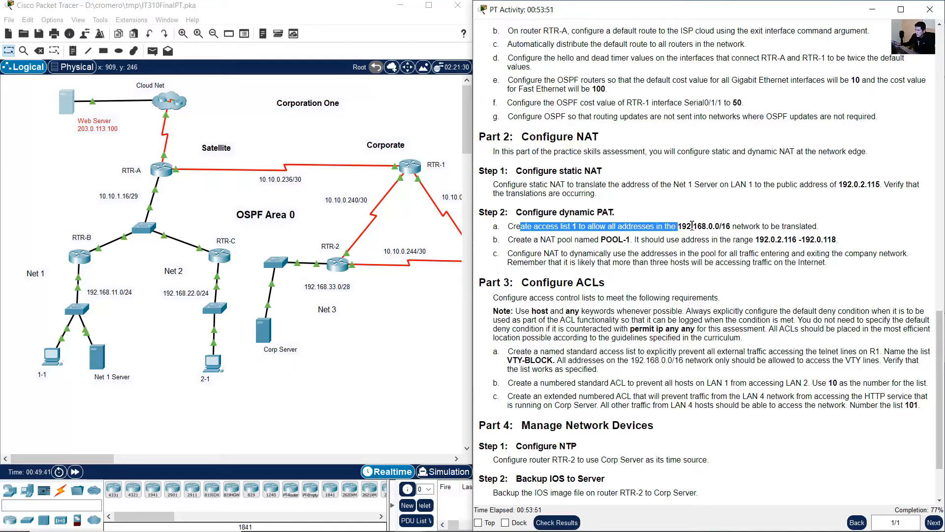
left_click_drag(692, 225, 822, 228)
- Examine the LAN addresses of Net 1 to Net 5 on the topology against the 192.168.0.0/16 network in the instructions
left_click(192, 211)
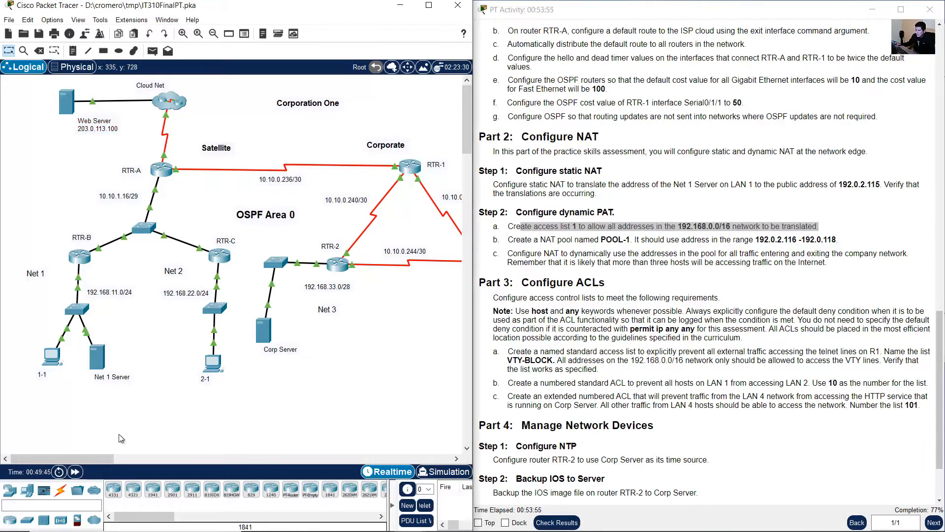
left_click_drag(97, 458, 100, 458)
left_click(683, 226)
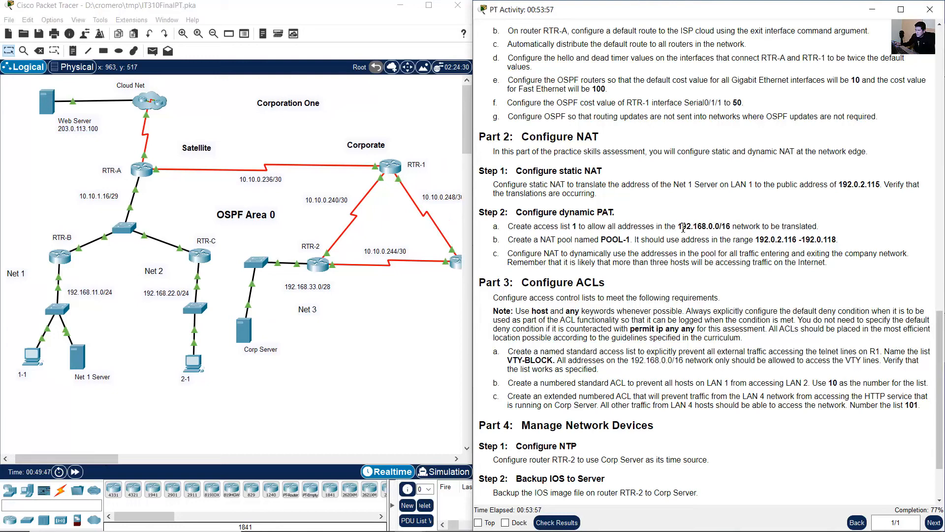
left_click_drag(678, 226, 731, 227)
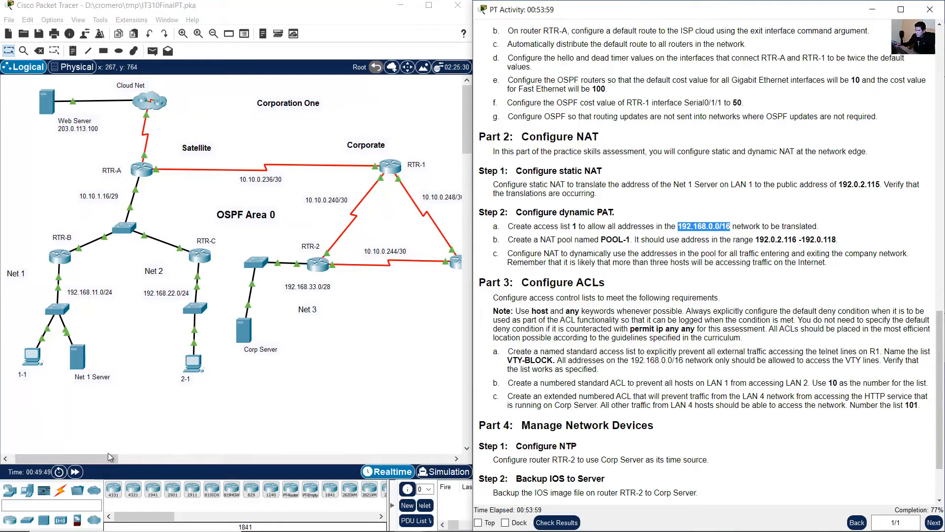
left_click_drag(96, 459, 93, 459)
left_click_drag(142, 332, 51, 291)
left_click_drag(178, 333, 225, 299)
left_click_drag(87, 458, 130, 457)
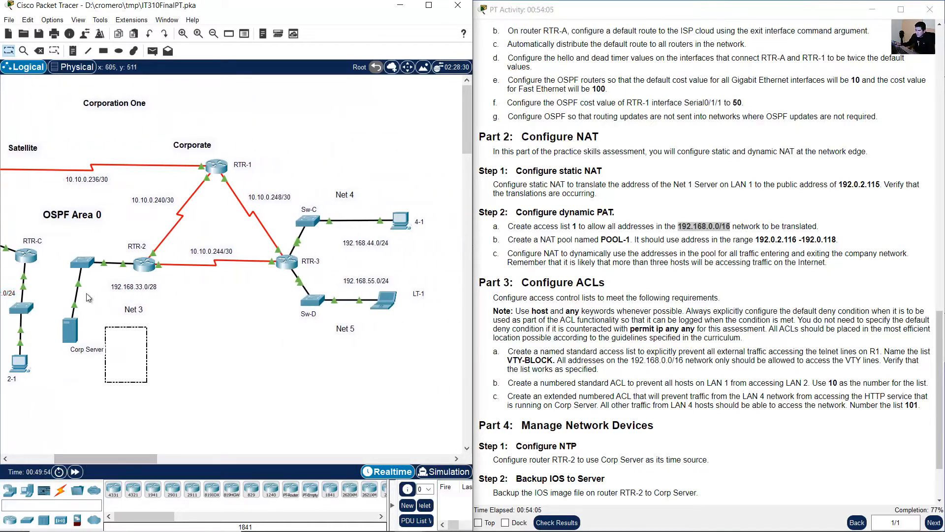
left_click_drag(436, 383, 352, 197)
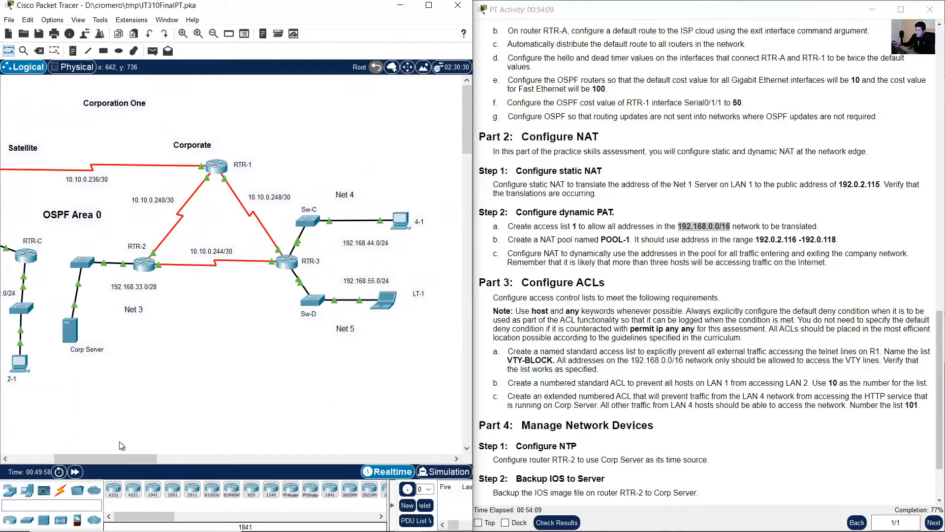
left_click_drag(121, 458, 79, 455)
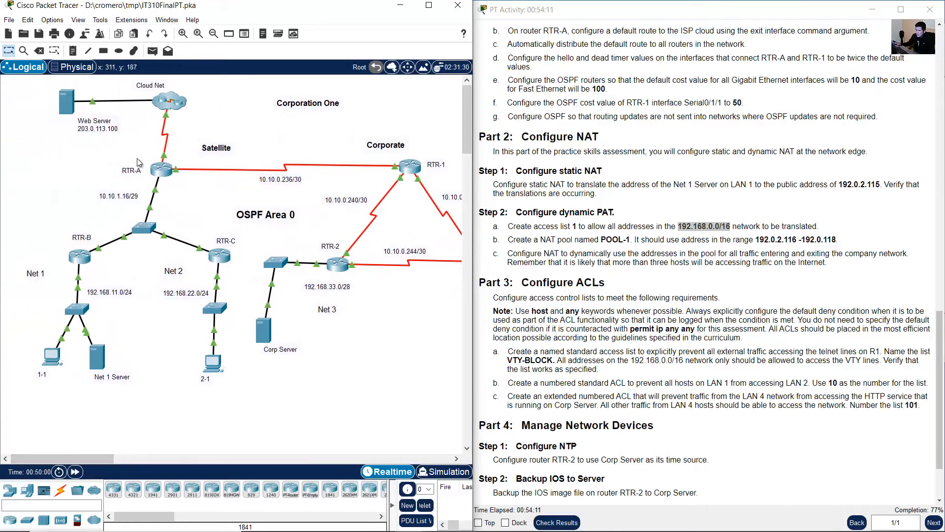
- In RTR-A's configuration mode, create access list 1 permitting 192.168.0.0 with wildcard mask 0.0.255.255
left_click(162, 168)
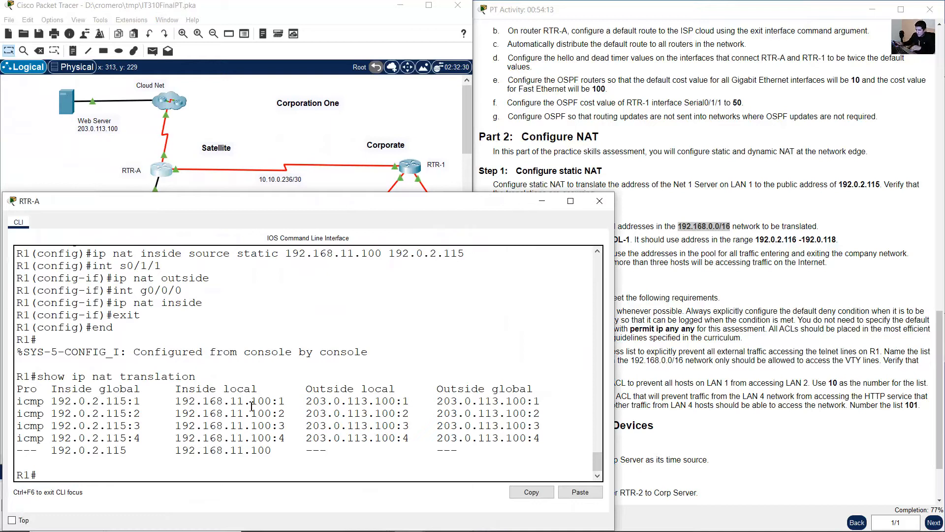
type("conf term")
key("Return")
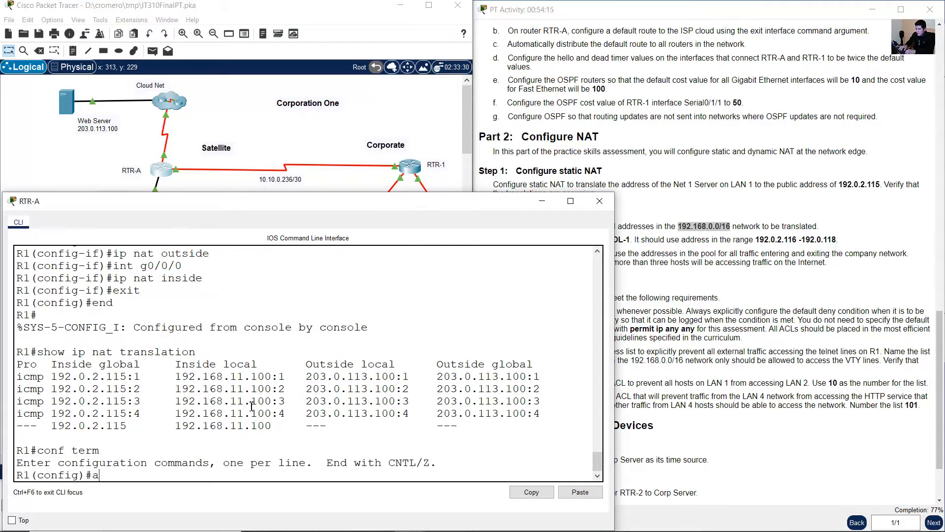
type("access-list 1 permit")
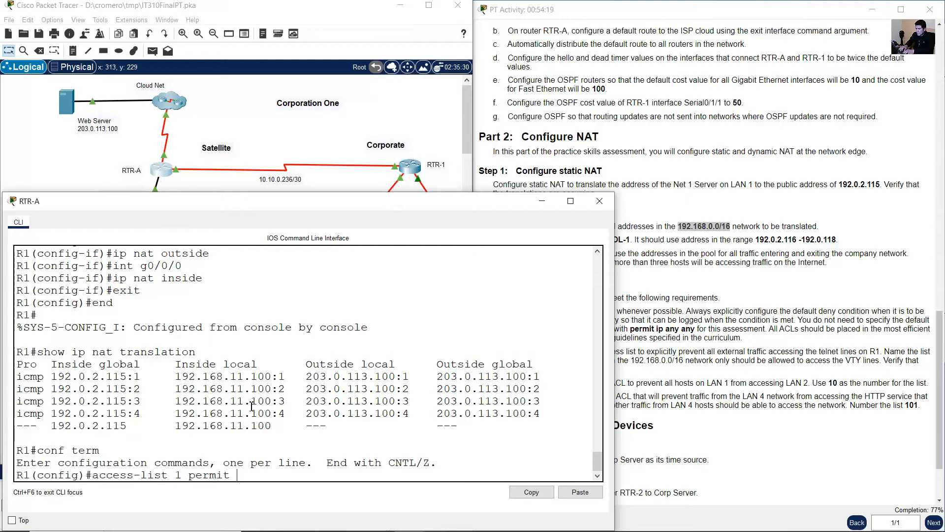
left_click(671, 292)
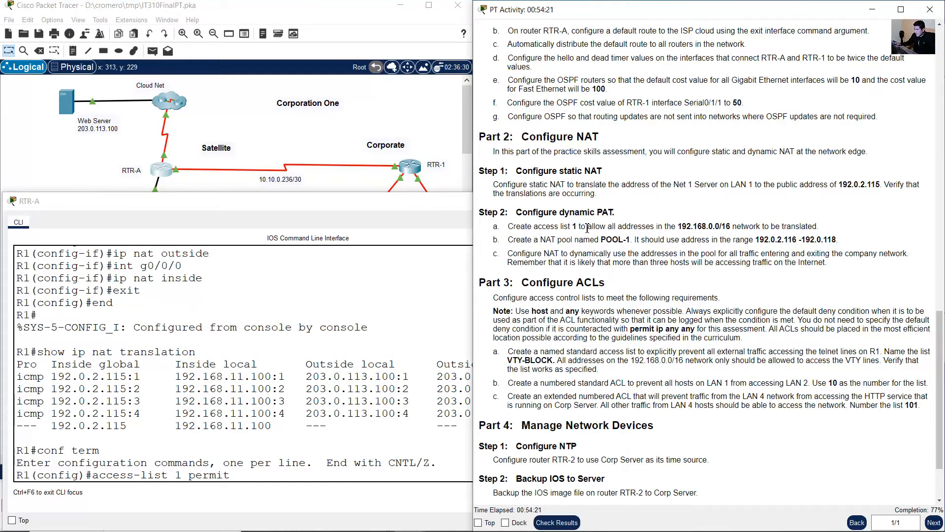
mouse_move(586, 227)
left_mouse_down()
mouse_move(615, 227)
mouse_move(581, 227)
left_mouse_up()
left_click_drag(176, 477, 232, 475)
left_click(240, 476)
left_click(695, 226)
left_click_drag(679, 227, 743, 227)
left_click(429, 425)
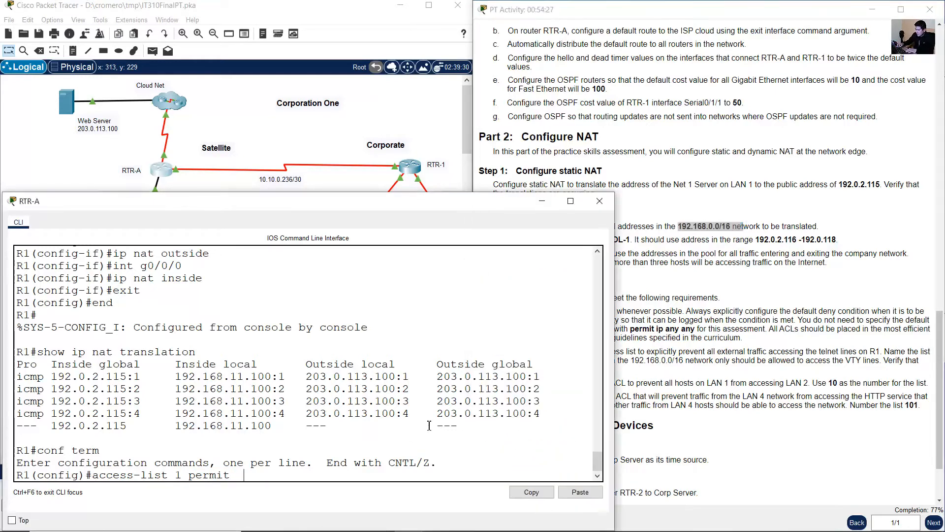
type("192.168.0.0")
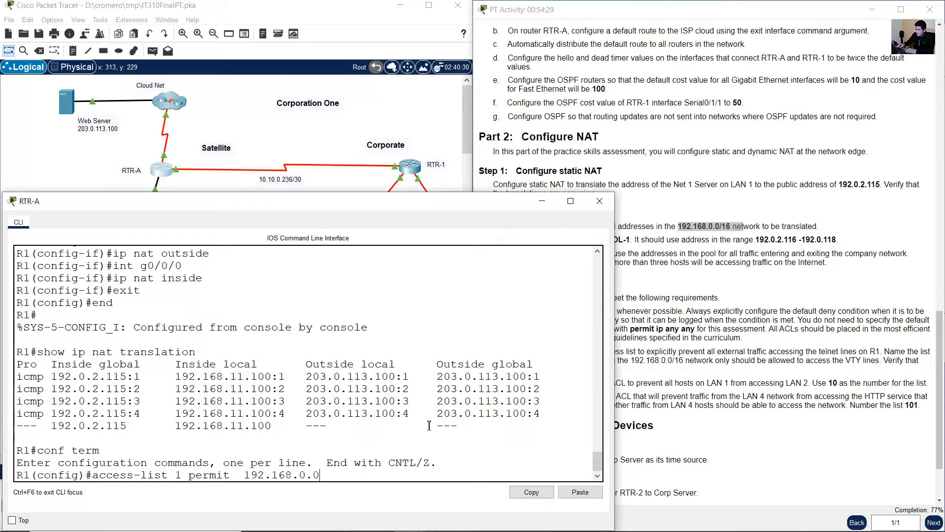
type(" 0.0.255.255")
key("Return")
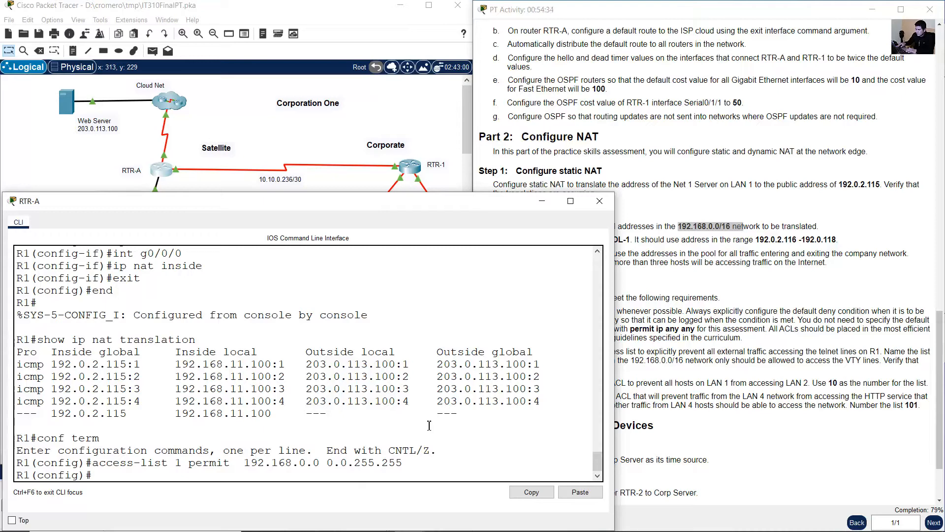
- Begin the ip nat pool command on RTR-A for POOL-1 with the address range 192.0.2.116 to 192.0.2.118
left_click(832, 192)
left_click_drag(508, 241, 631, 243)
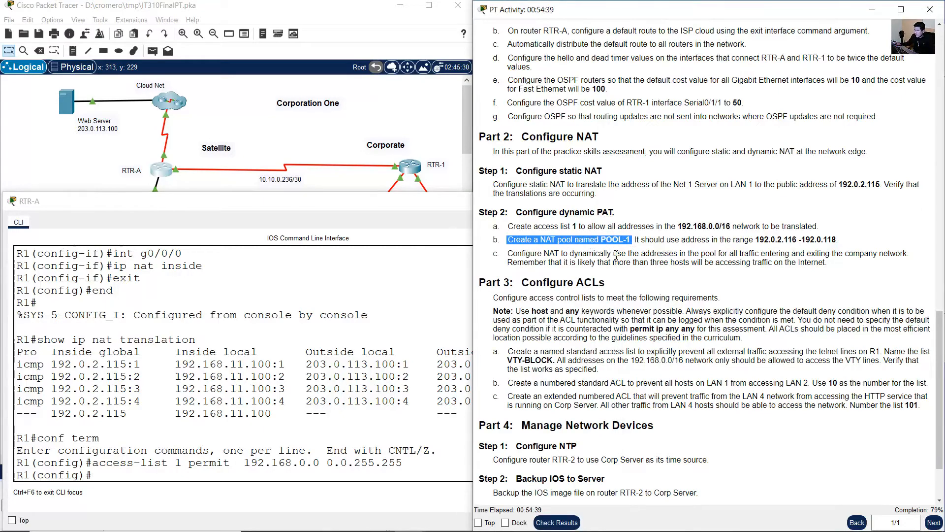
left_click(335, 389)
type("i")
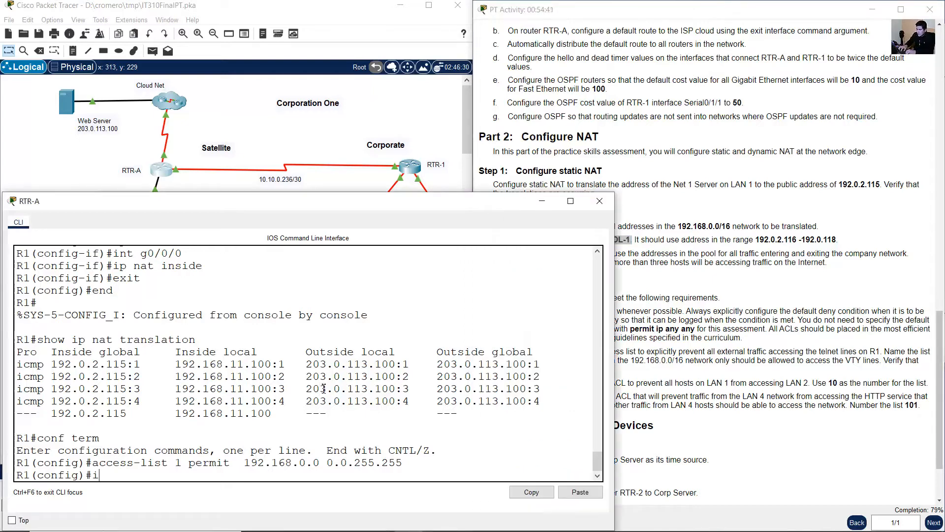
type("p nat pool POOL")
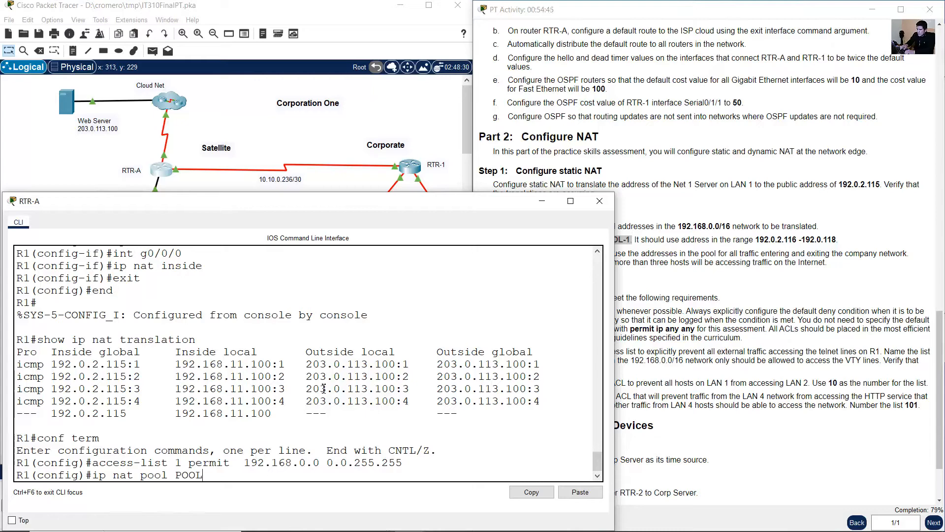
type("-1")
left_click(679, 276)
left_click_drag(638, 242, 842, 239)
left_click(760, 242)
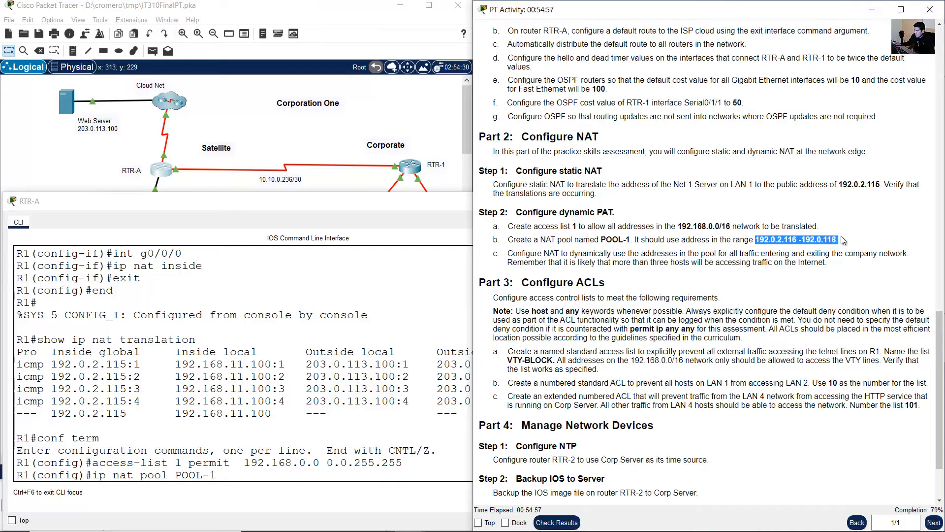
left_click(804, 239)
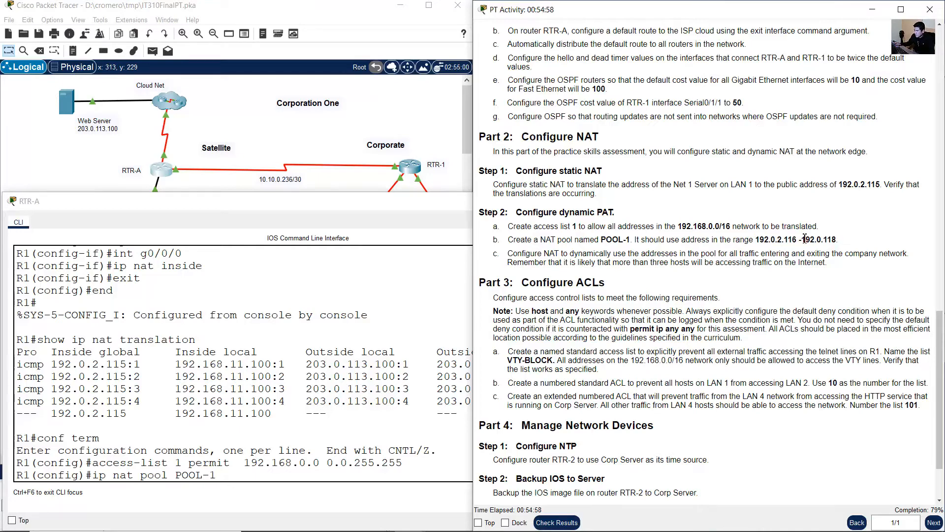
left_click(259, 476)
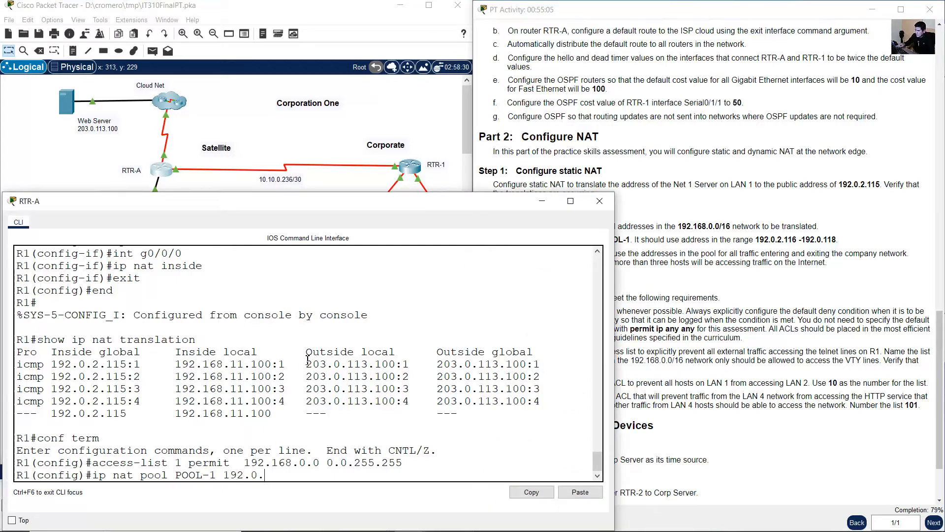
type("116 192.0.2.118")
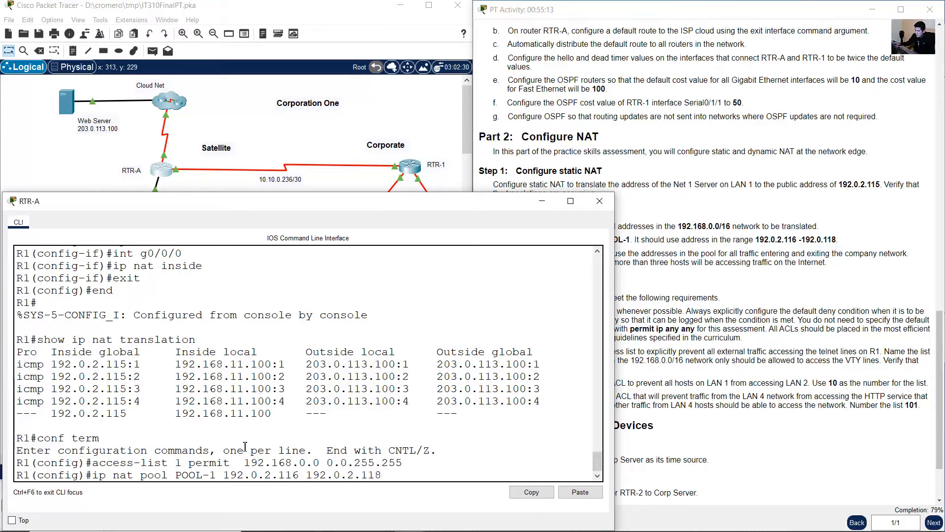
- Check the pool's address range against the instructions and add the netmask keyword to the unfinished pool command
left_click_drag(306, 475, 382, 475)
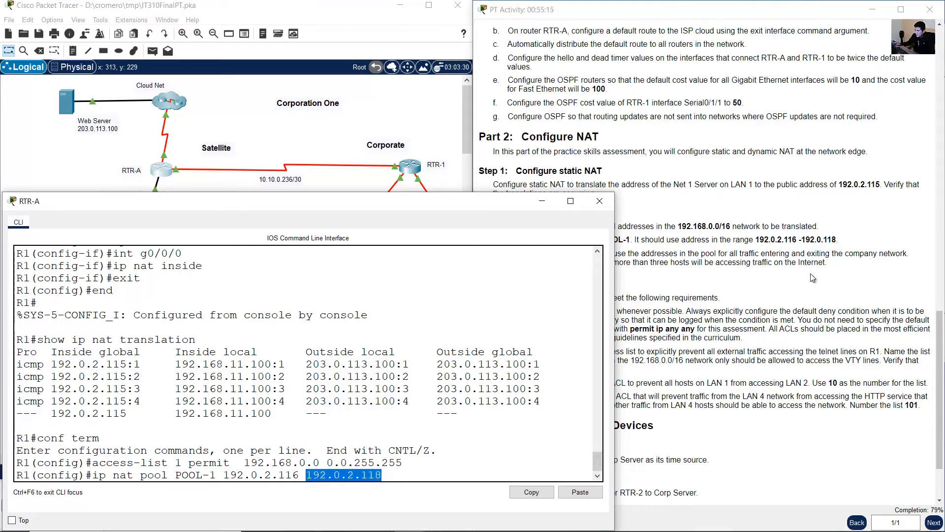
left_click(813, 240)
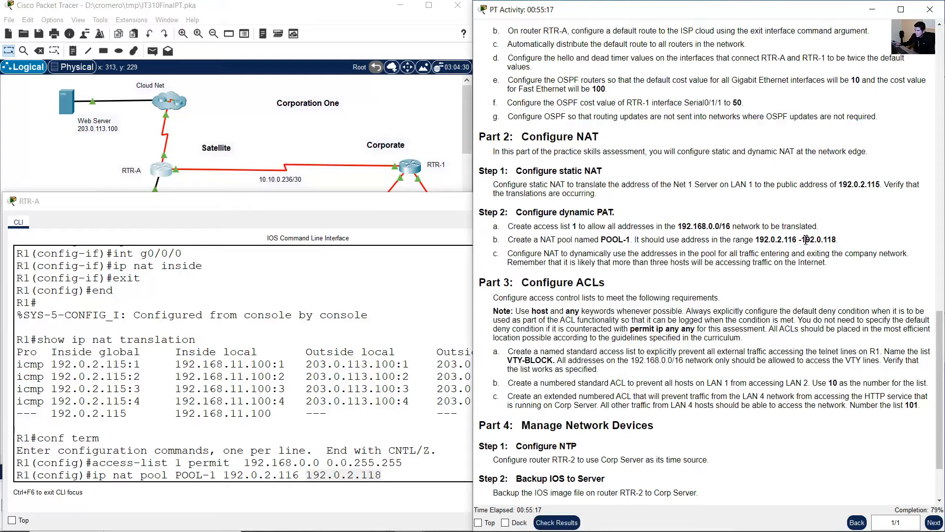
left_click_drag(804, 240, 848, 243)
left_click(837, 244)
left_click(374, 478)
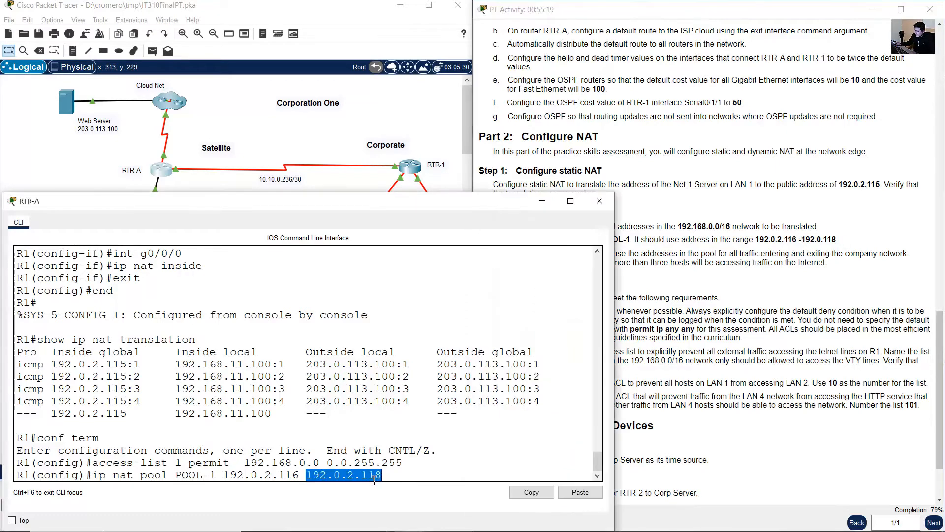
left_click_drag(221, 479, 377, 476)
left_click(408, 473)
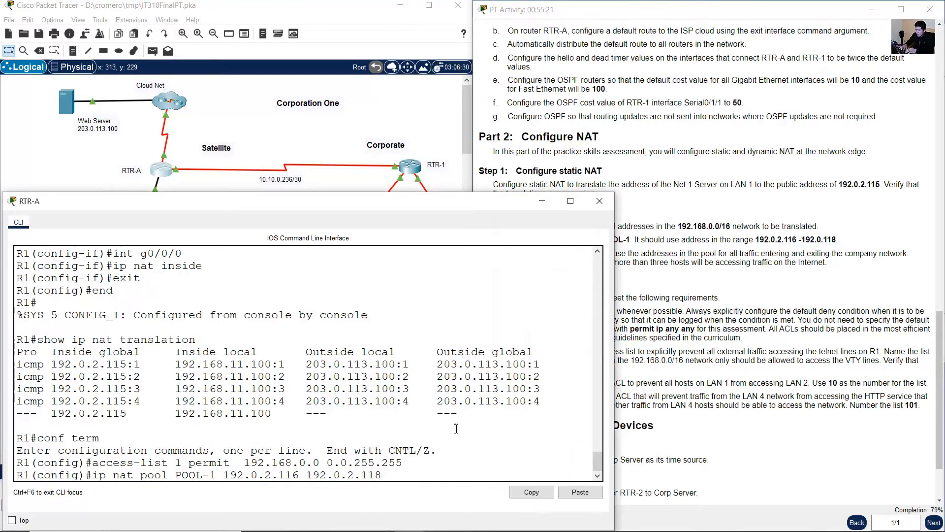
type("netmask")
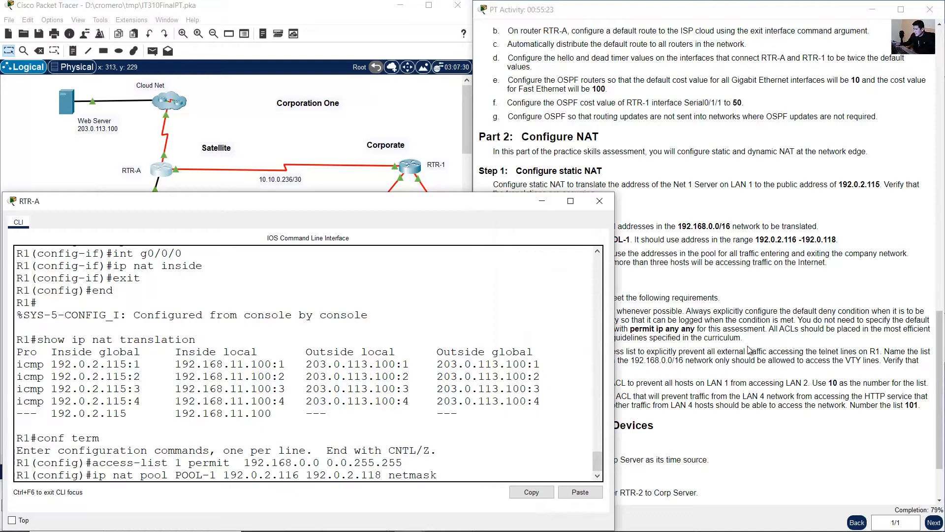
- Look up the address and prefix length of RTR-A's S0/1/1 interface in the addressing table to determine the pool's netmask
left_click(749, 350)
left_click_drag(764, 240, 849, 237)
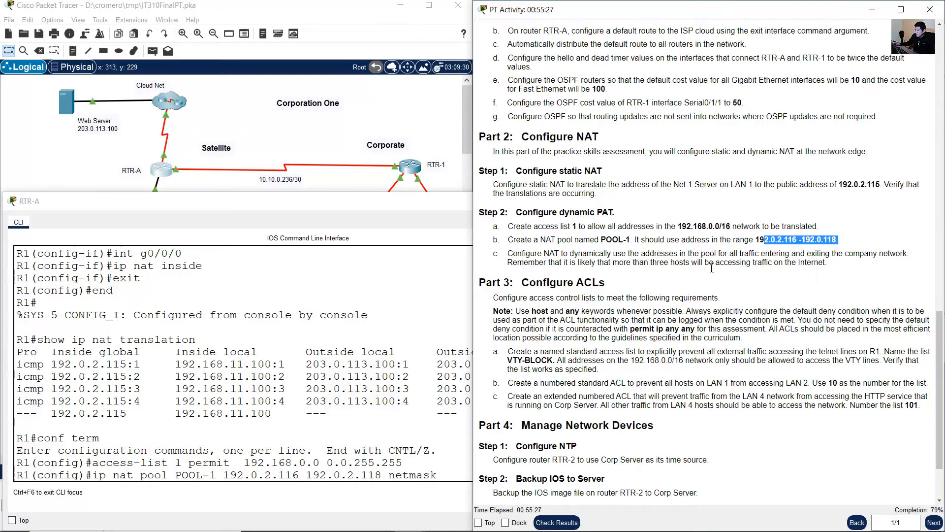
left_click(265, 136)
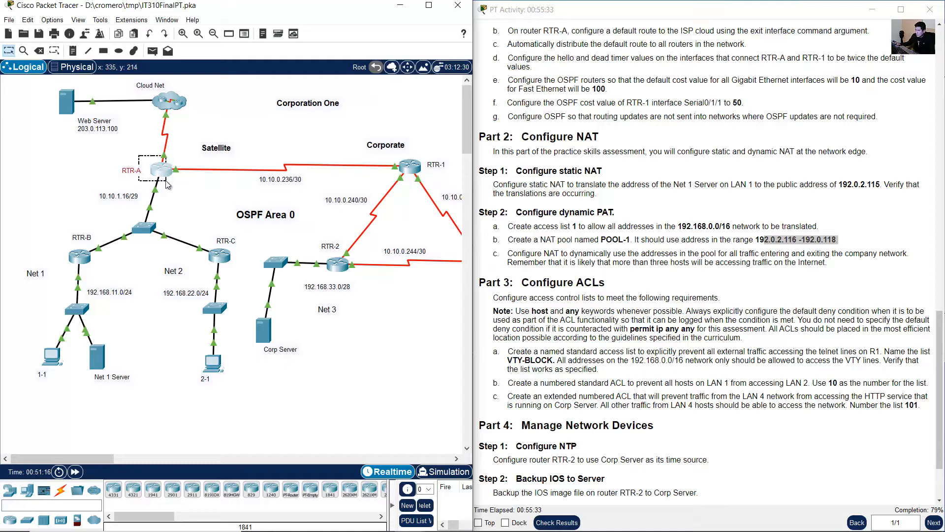
left_click_drag(940, 344, 938, 60)
left_click_drag(683, 166, 709, 167)
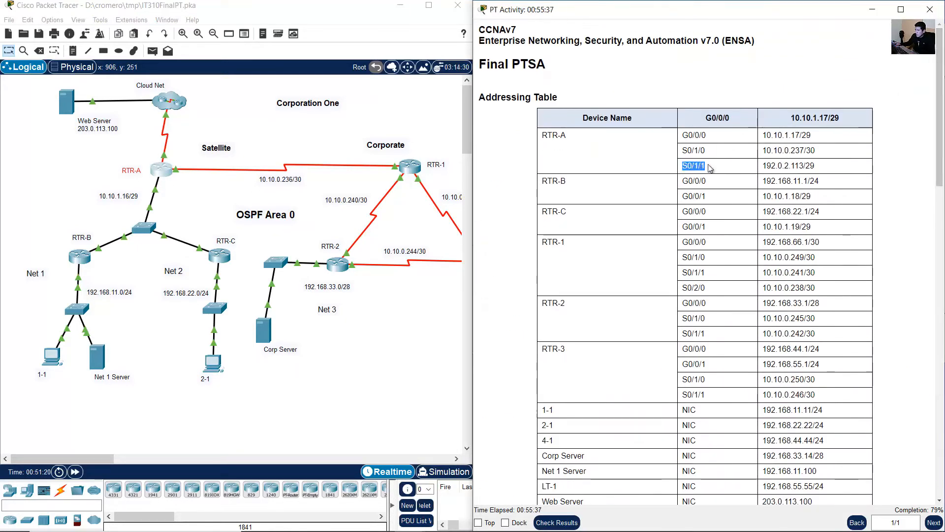
left_click_drag(567, 137, 547, 135)
left_click_drag(684, 166, 710, 168)
left_click_drag(771, 166, 810, 166)
left_click(808, 166)
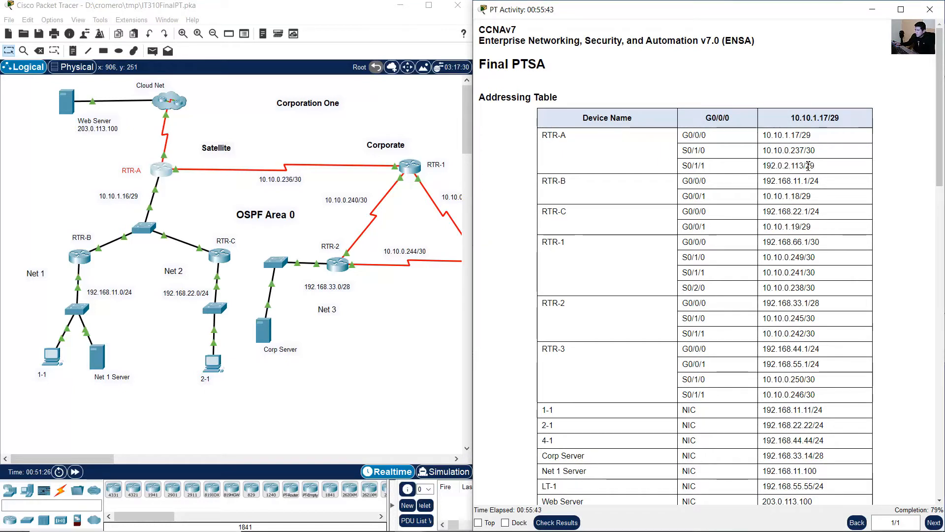
double_click(809, 167)
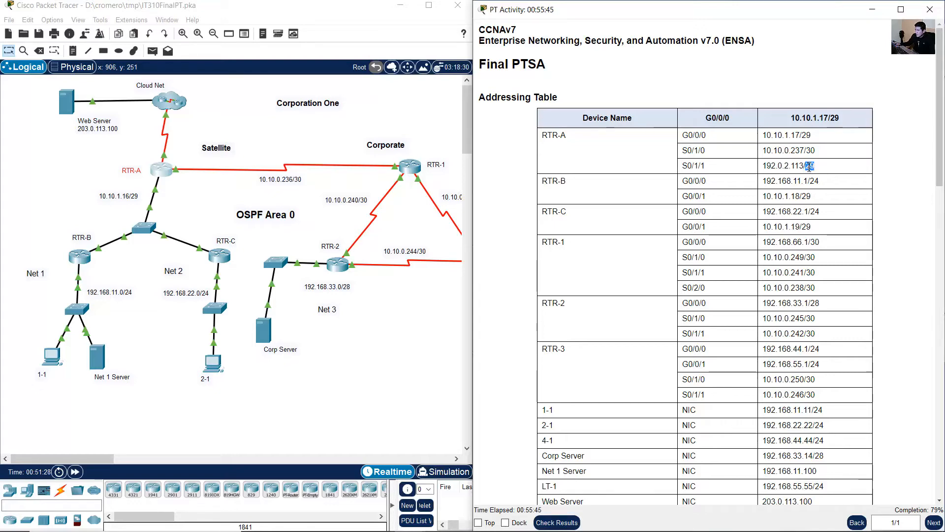
left_click(183, 186)
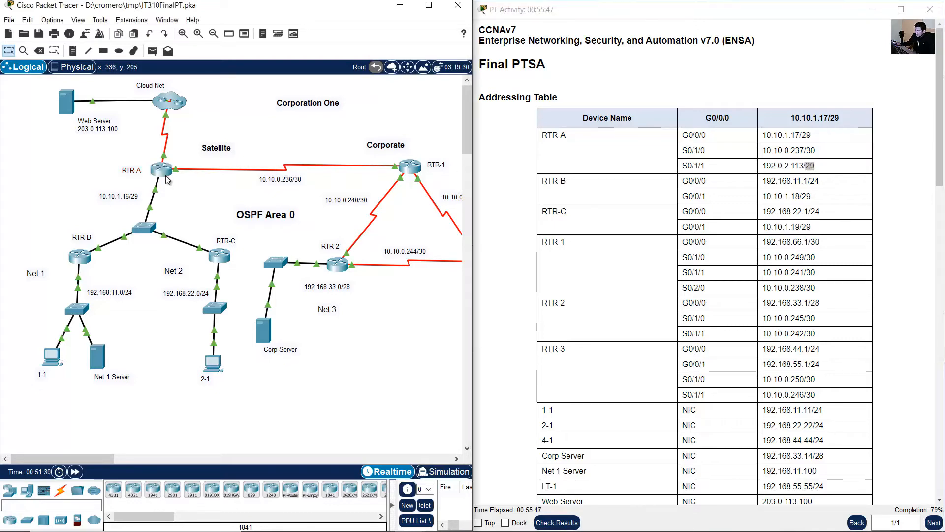
- Complete the POOL-1 command on RTR-A with netmask 255.255.255.248 and submit it
left_click(167, 176)
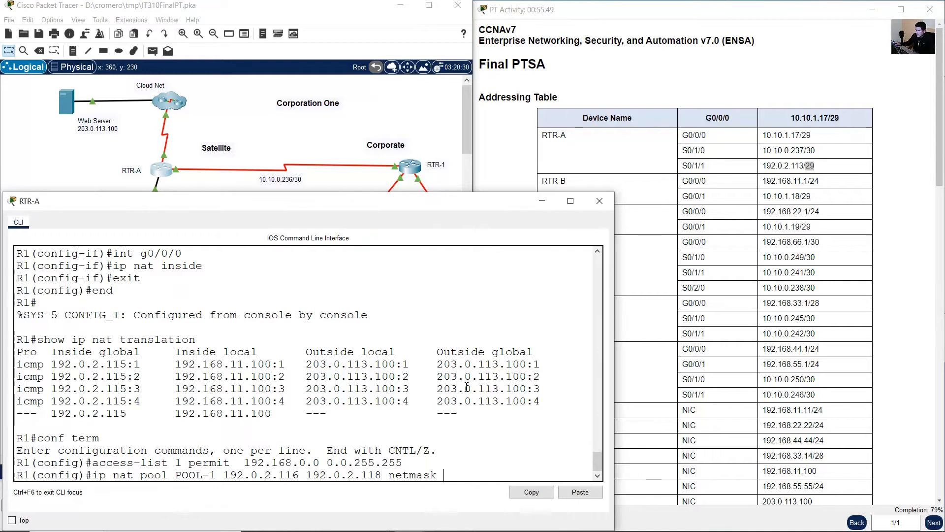
type("255.255.255")
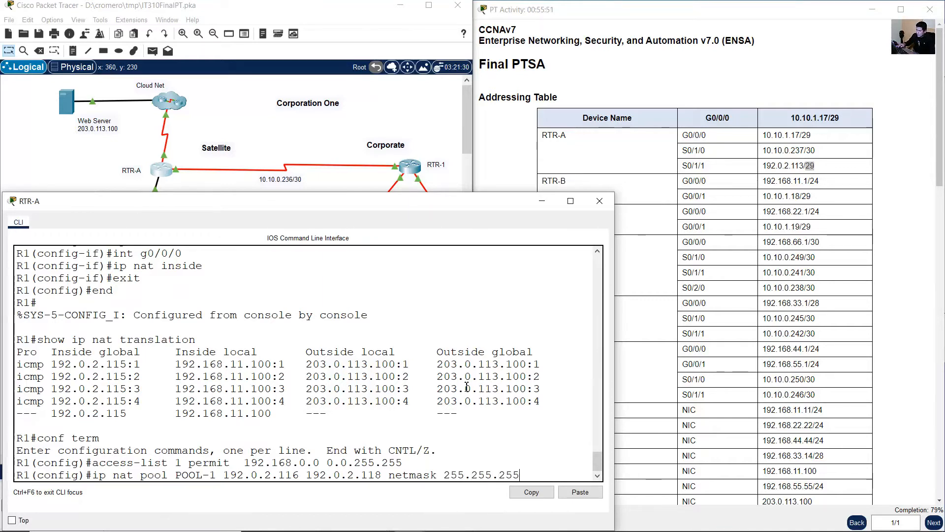
type(".248")
key("shift+Up")
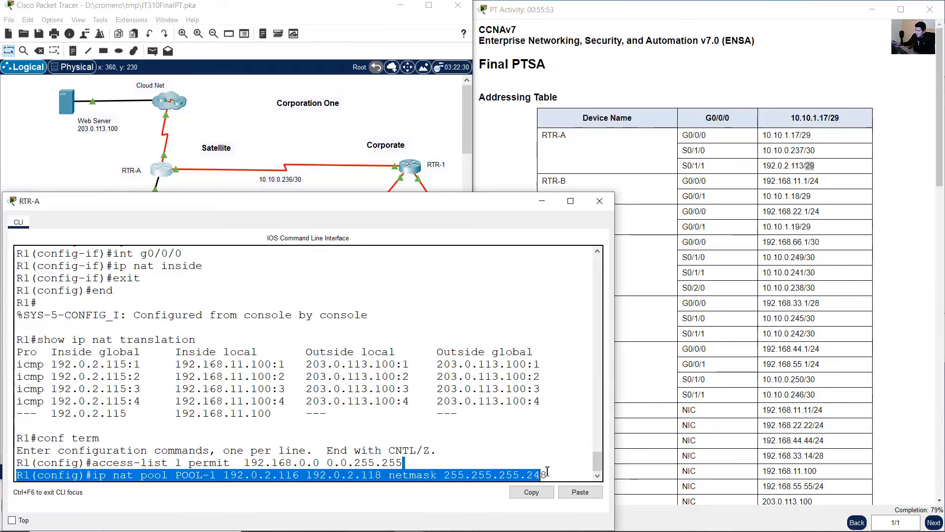
left_click_drag(815, 165, 803, 165)
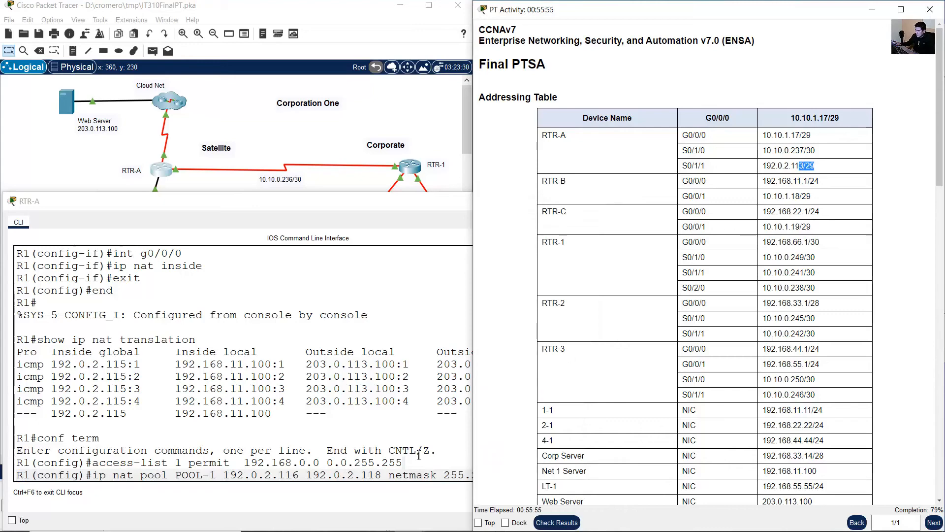
left_click(419, 455)
key("Return")
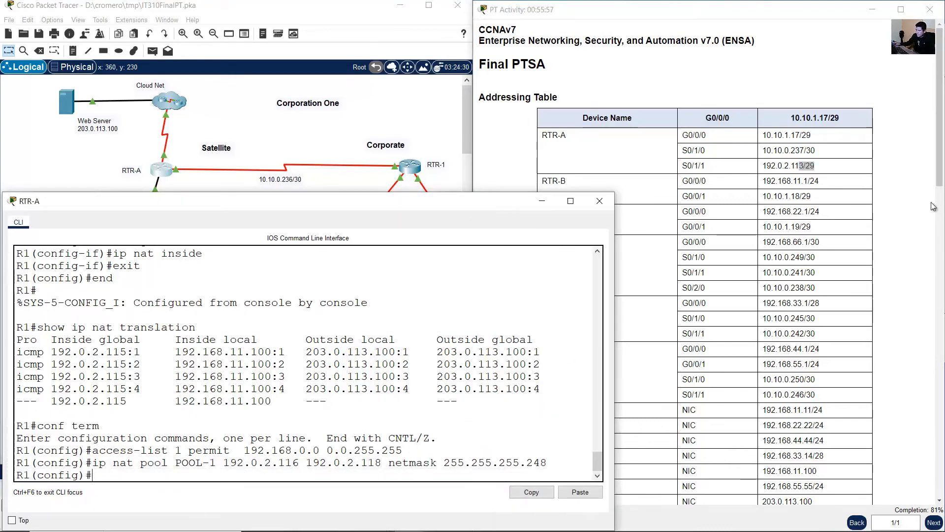
- Review the entered access list and pool commands, and read the dynamic PAT instruction on using the pool for company traffic
left_click_drag(937, 180, 929, 475)
left_click(339, 368)
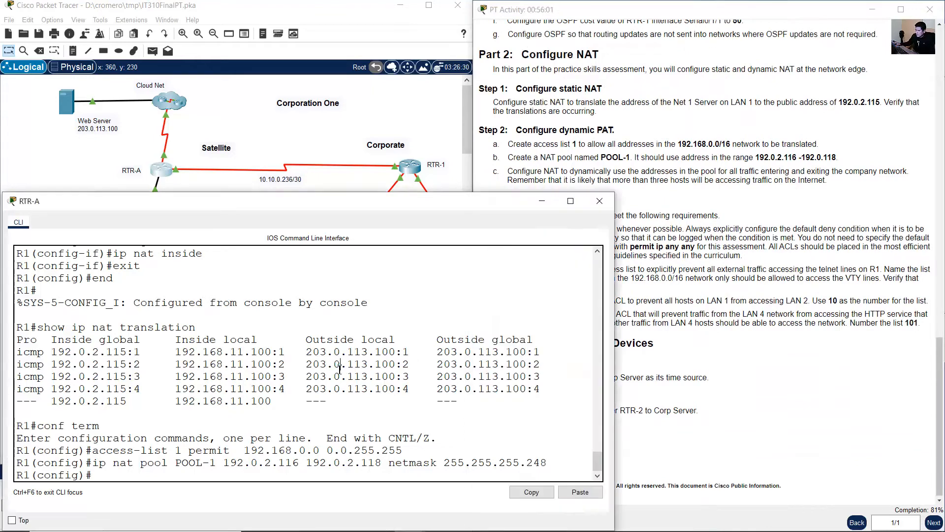
left_click_drag(106, 451, 321, 450)
left_click_drag(127, 466, 320, 467)
left_click(773, 178)
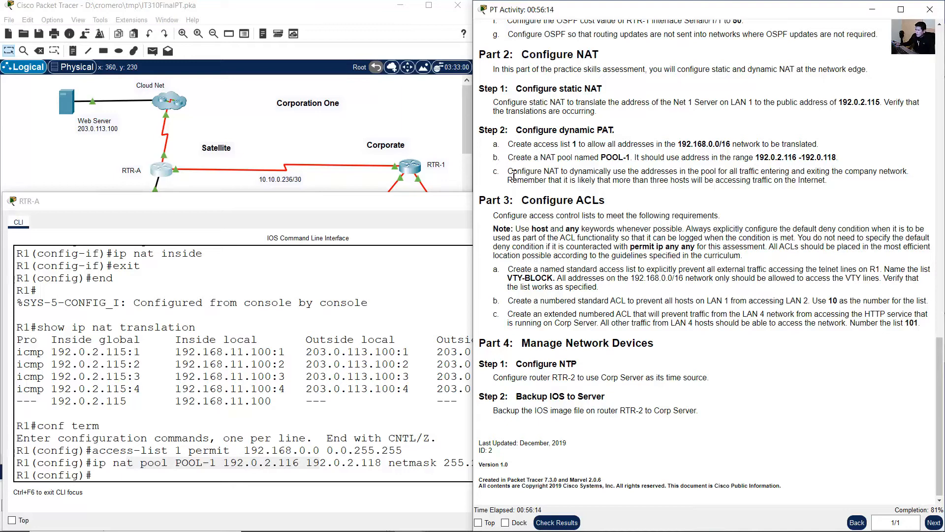
left_click_drag(514, 172, 715, 172)
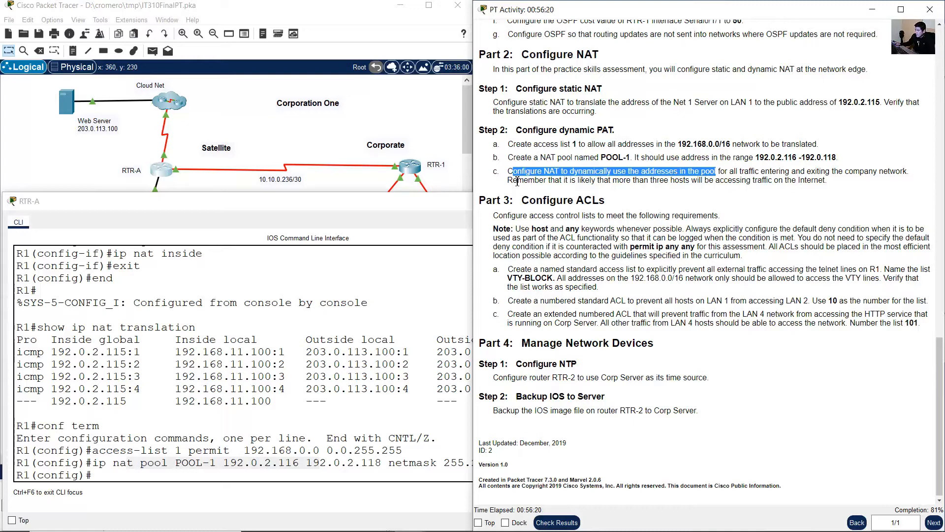
left_click_drag(513, 180, 828, 181)
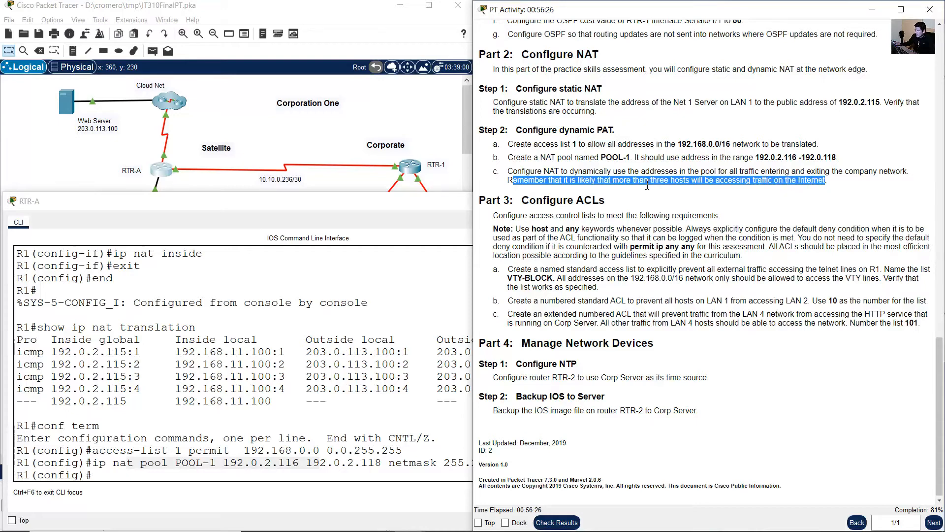
left_click_drag(598, 129, 622, 131)
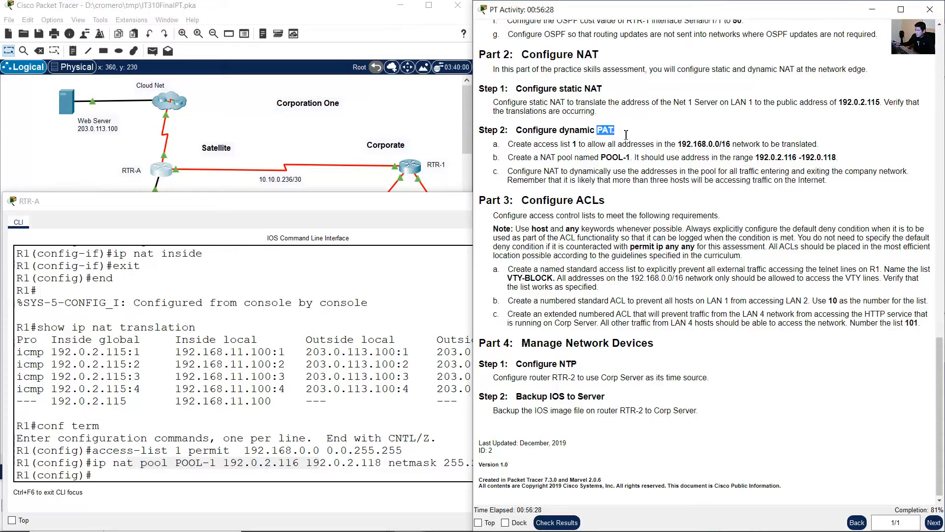
- Compare POOL-1's address range with the dynamic PAT instruction about more than three hosts accessing the Internet
left_click_drag(521, 181, 828, 181)
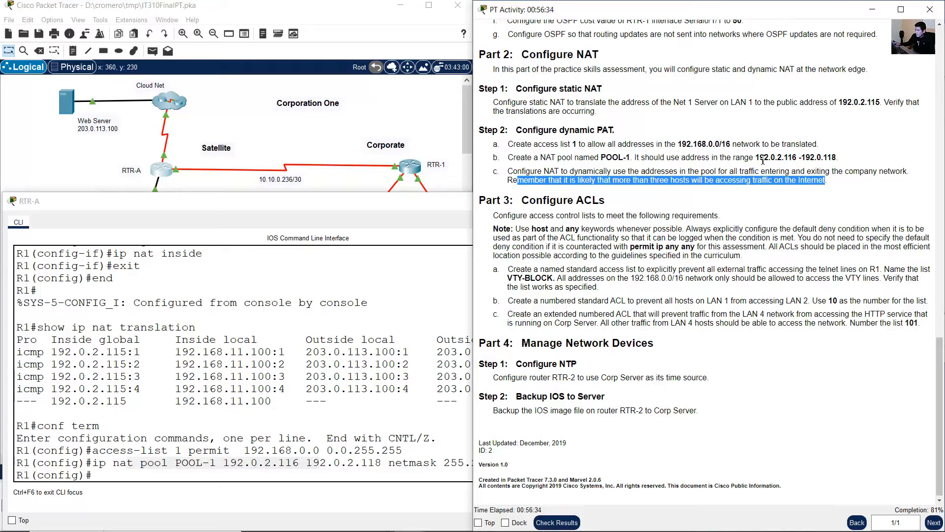
left_click(292, 450)
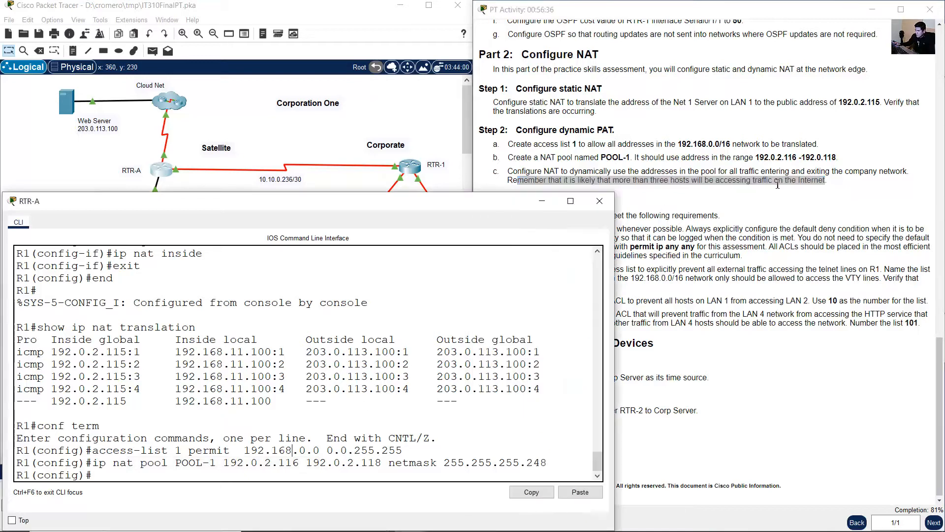
left_click_drag(762, 162, 855, 162)
left_click(292, 450)
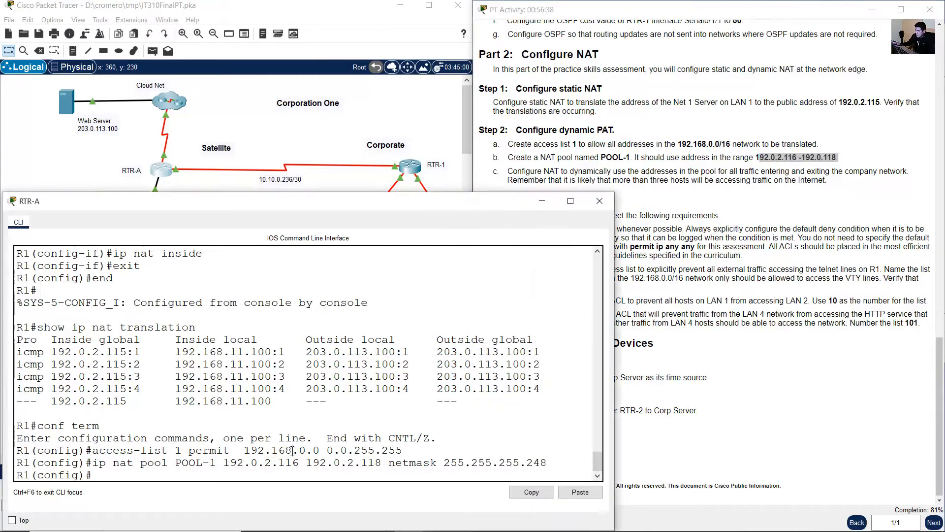
left_click_drag(226, 465, 383, 462)
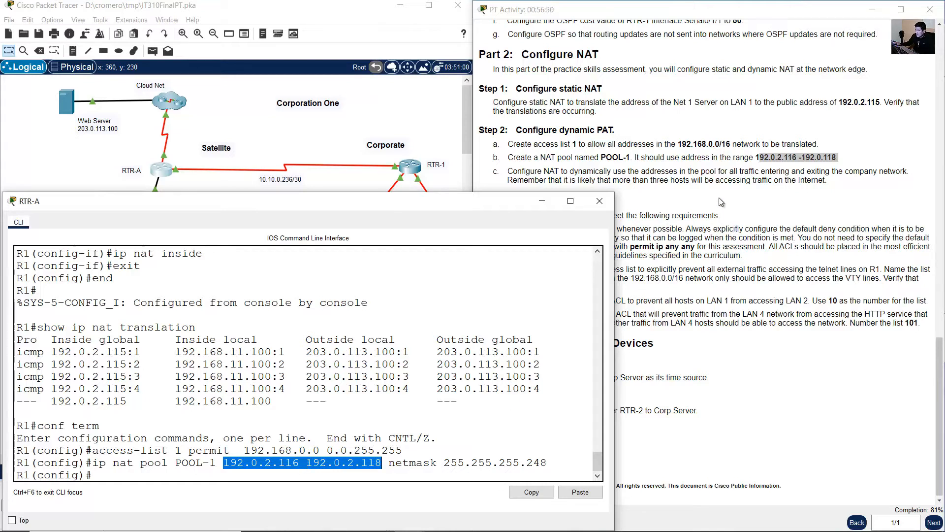
left_click_drag(176, 463, 376, 466)
left_click(670, 190)
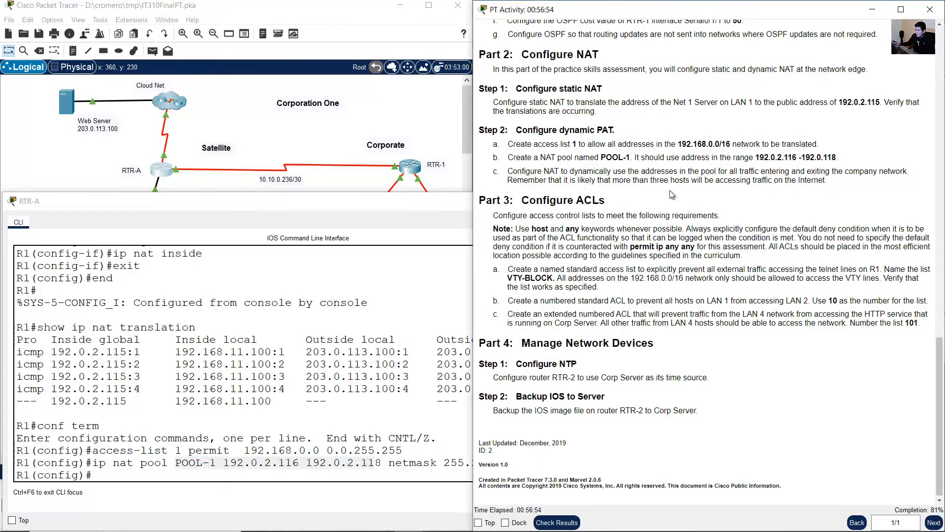
left_click_drag(610, 181, 837, 183)
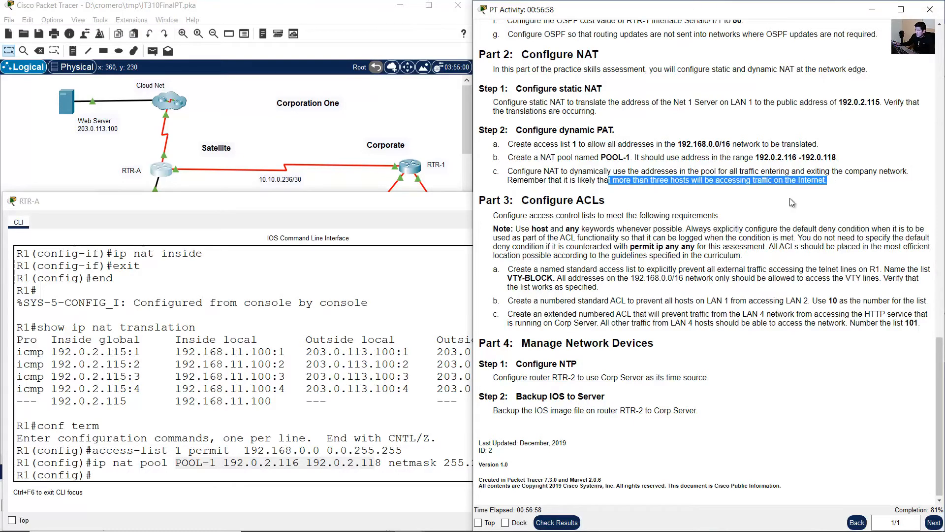
left_click(615, 127)
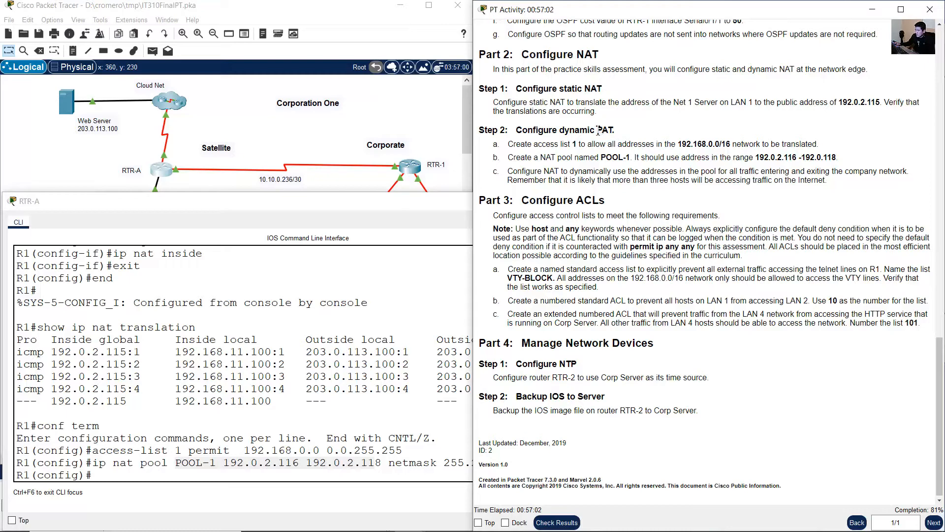
left_click_drag(598, 130, 623, 135)
- Recall the earlier static NAT command on RTR-A and trim its static keyword and addresses for reuse
left_click(433, 396)
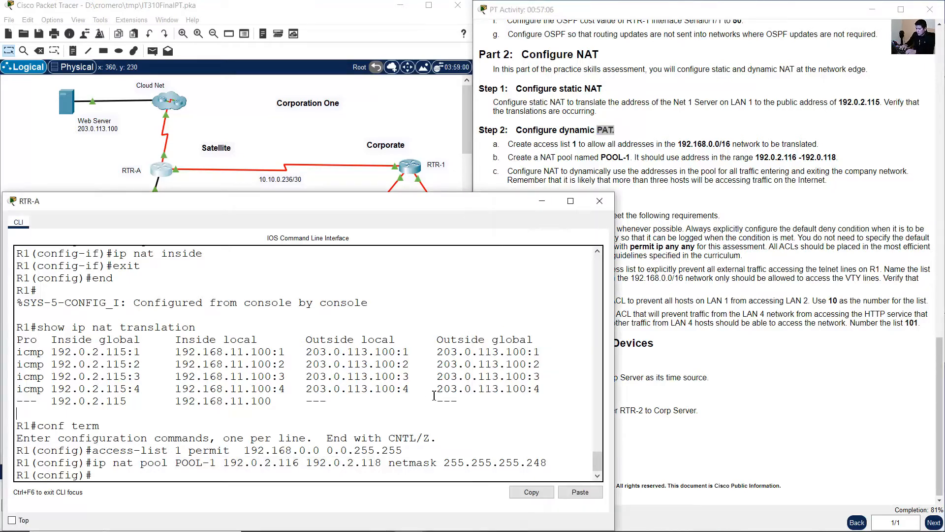
key("Up")
key("Up")
key("Up")
key("Up")
key("Up")
key("Up")
key("Up")
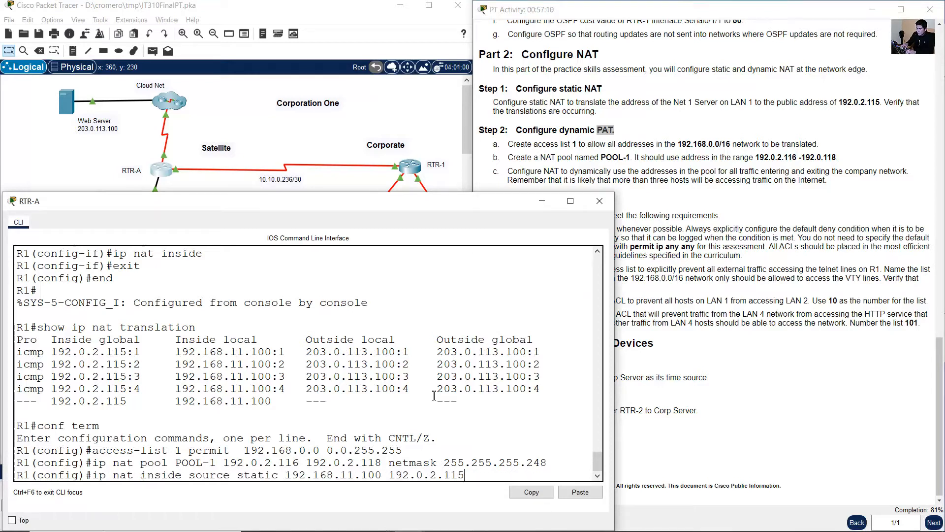
key("BackSpace")
key("BackSpace")
key("BackSpace")
key("BackSpace")
key("BackSpace")
key("BackSpace")
key("BackSpace")
key("BackSpace")
key("BackSpace")
key("BackSpace")
key("BackSpace")
key("BackSpace")
key("BackSpace")
key("BackSpace")
key("BackSpace")
key("BackSpace")
key("BackSpace")
key("BackSpace")
key("BackSpace")
key("BackSpace")
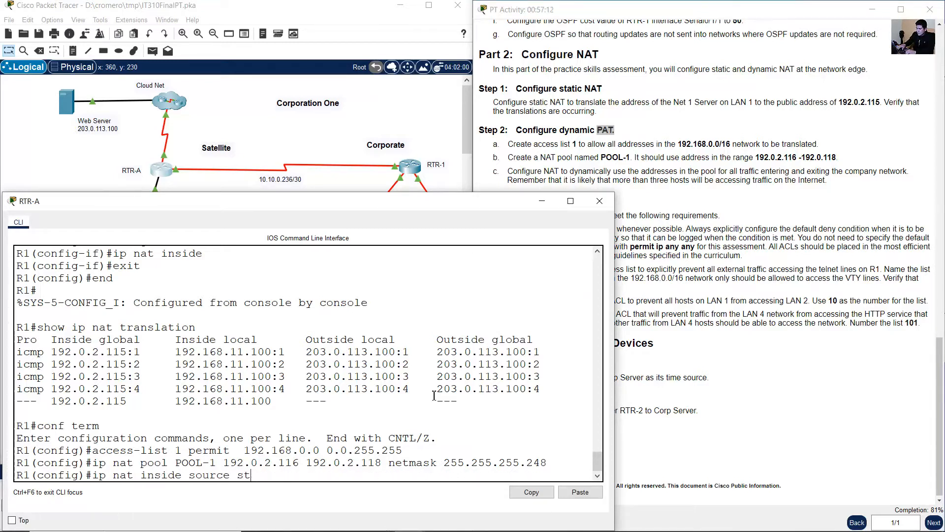
- Complete the command as ip nat inside source list 1 pool POOL-1 overload and submit it
type("list")
left_click_drag(175, 450, 196, 450)
left_click(288, 471)
type("1 pool")
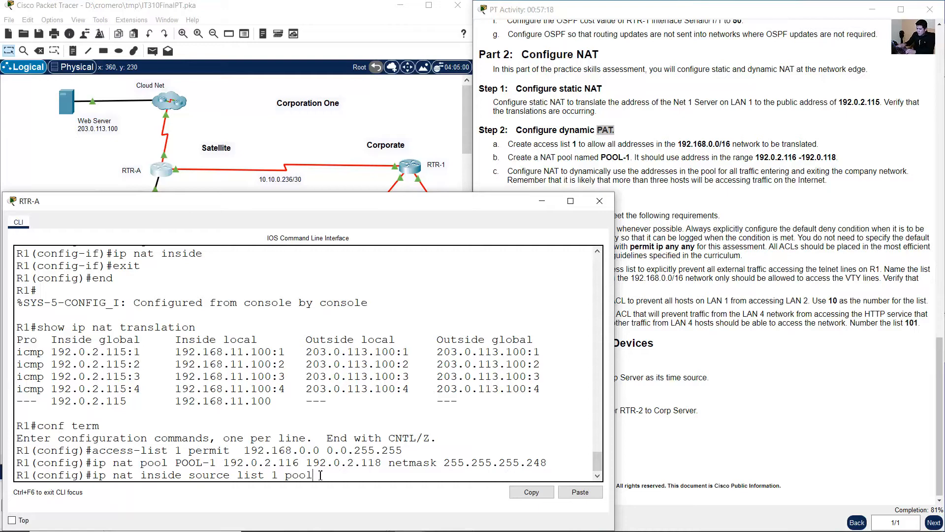
left_click_drag(175, 462, 214, 463)
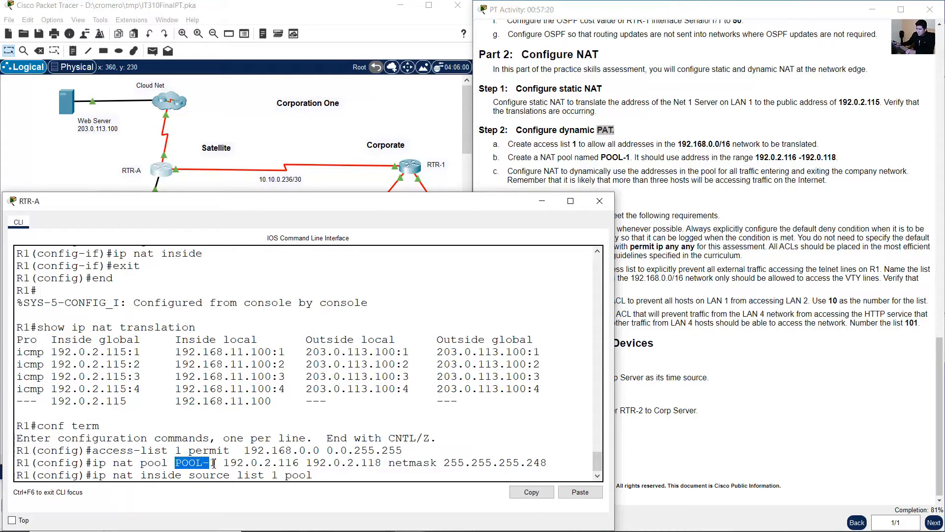
left_click(338, 473)
type("POO")
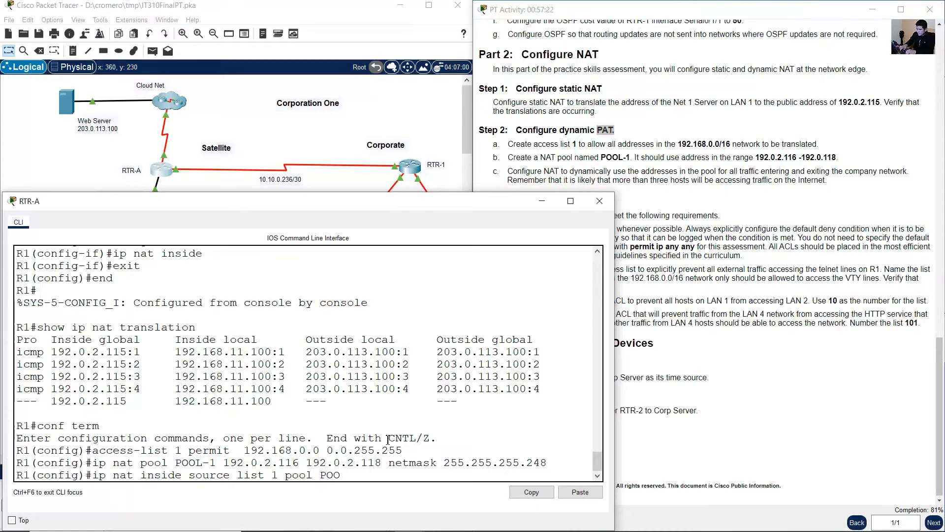
type("L-1 overload")
key("Return")
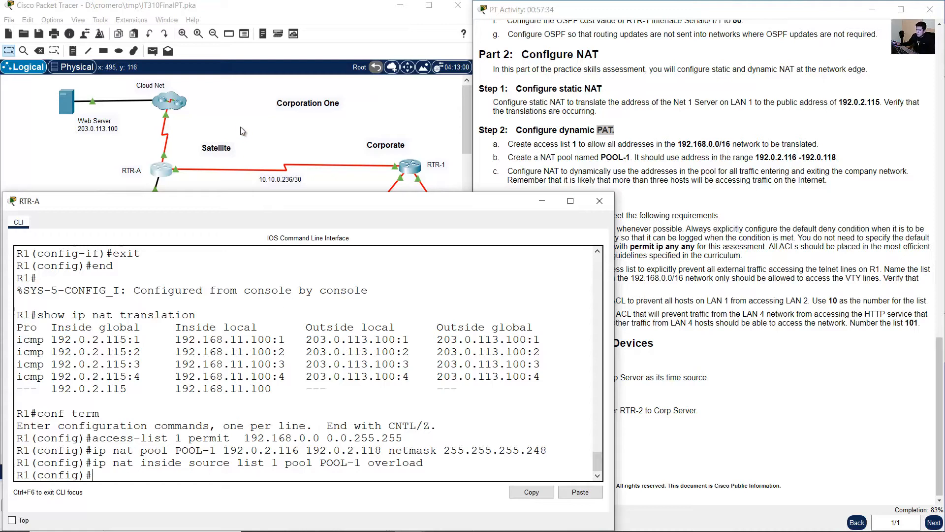
- Check RTR-A's links in the topology against the earlier ip nat inside and outside interface commands
left_click(212, 140)
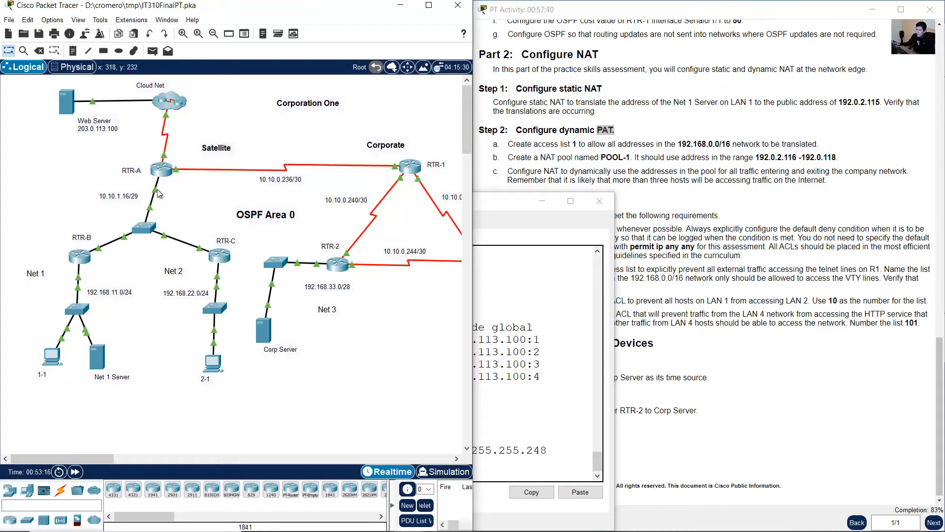
left_click(506, 339)
scroll(326, 377, "up", 4)
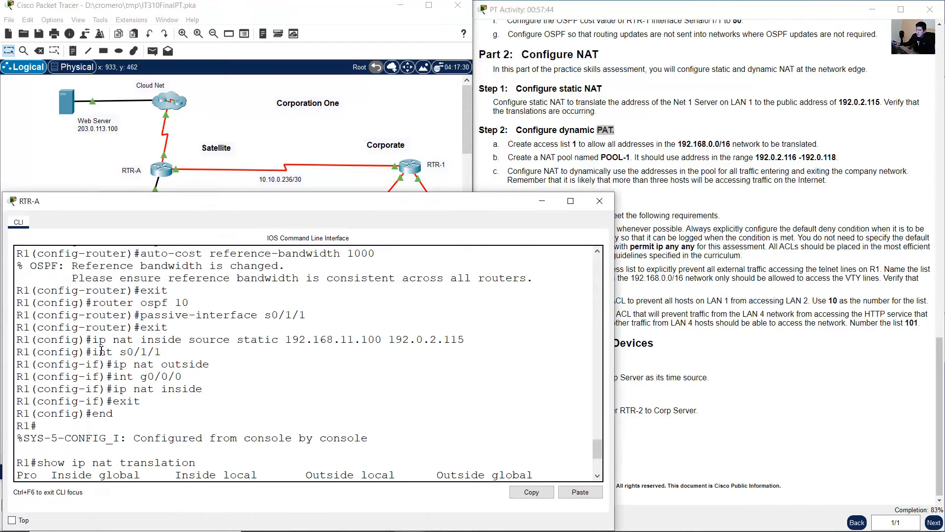
left_click_drag(100, 351, 222, 402)
left_click(264, 143)
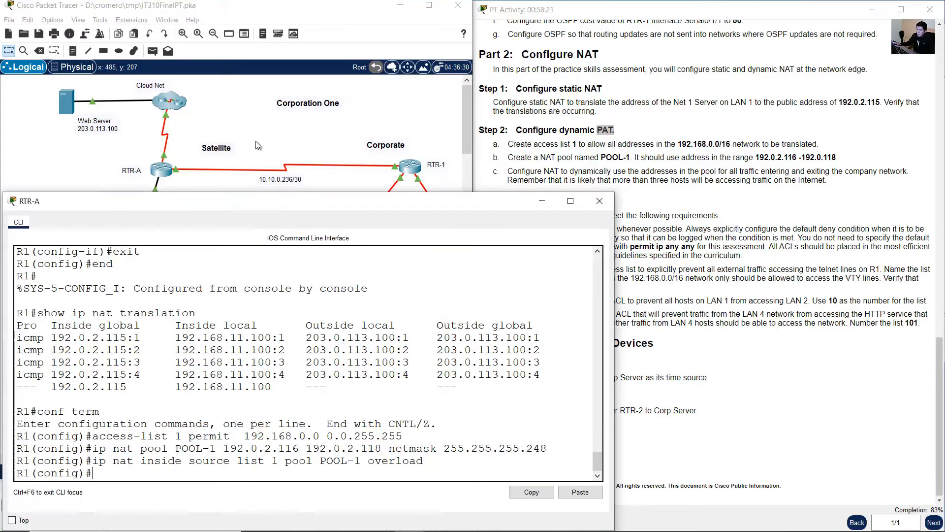
left_click(175, 170)
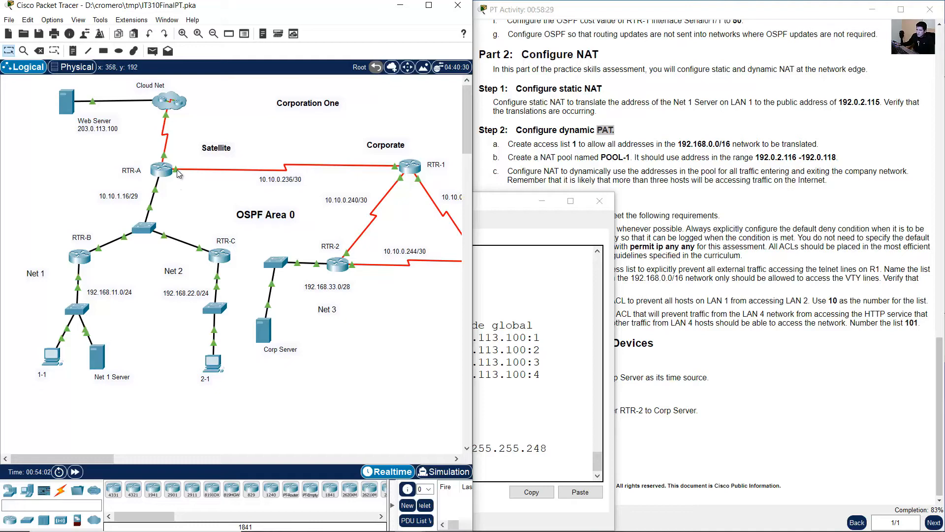
- Set RTR-A's S0/1/0 interface as NAT inside and return to global configuration mode
left_click(516, 402)
key("Up")
key("Up")
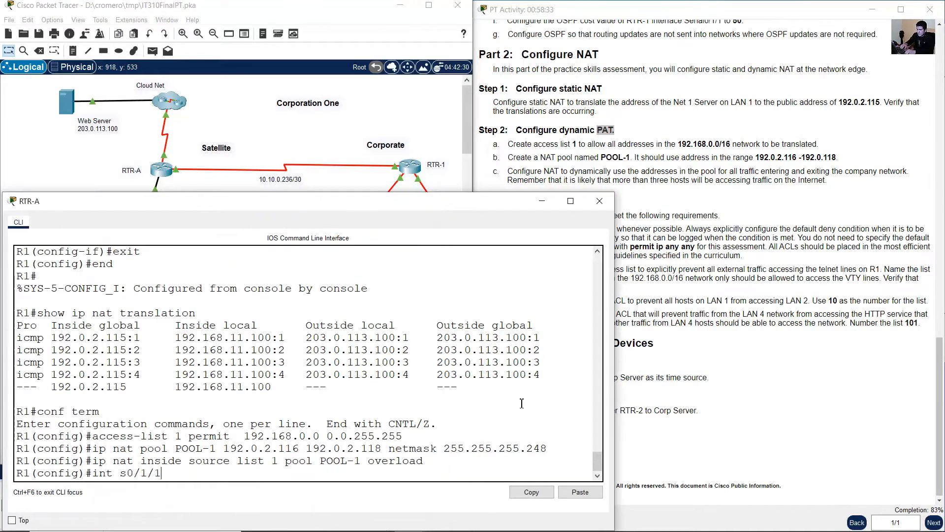
type("0")
key("Return")
key("Up")
key("Up")
key("Up")
key("Up")
key("Up")
key("Up")
key("Up")
key("Up")
key("Up")
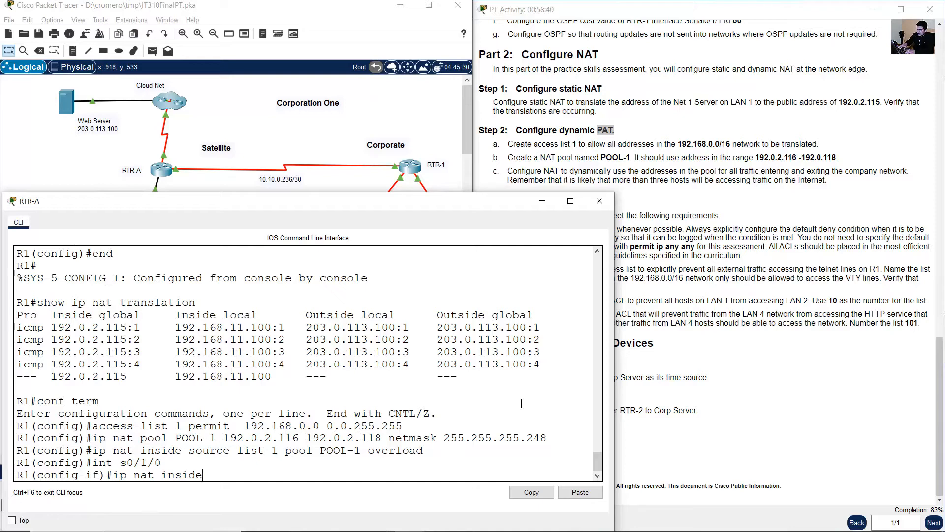
key("Return")
type("exit")
key("Return")
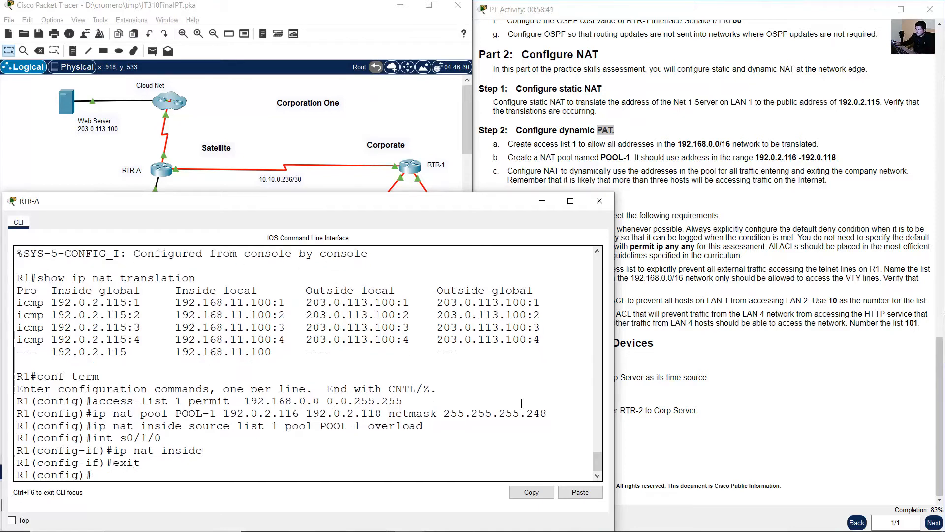
- Open the Command Prompt of laptop LT-1 on Net 5 and move its window clear of the topology
left_click(788, 215)
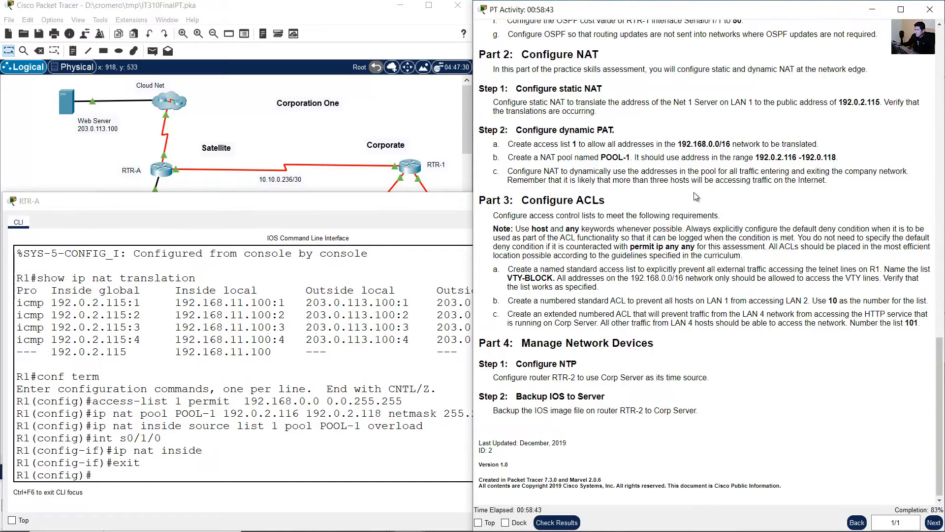
left_click_drag(596, 145, 610, 202)
left_click(405, 134)
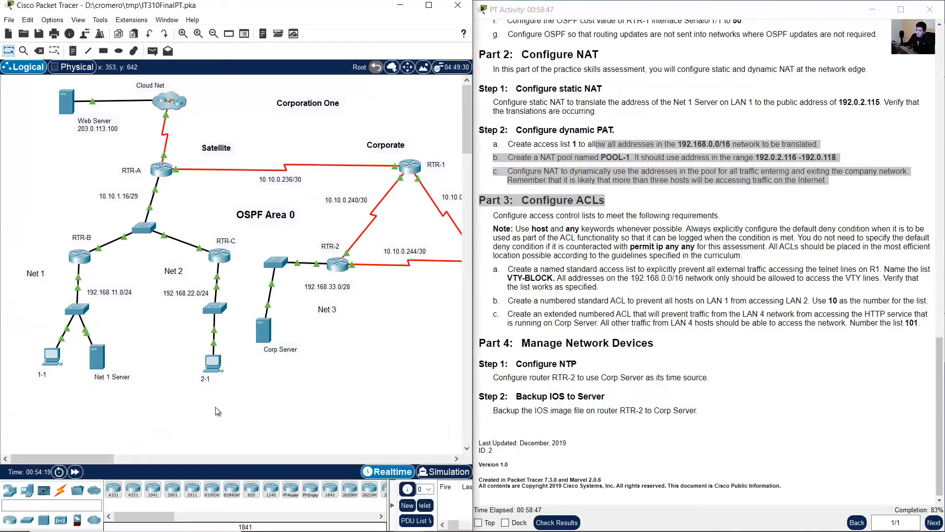
left_click_drag(92, 457, 143, 457)
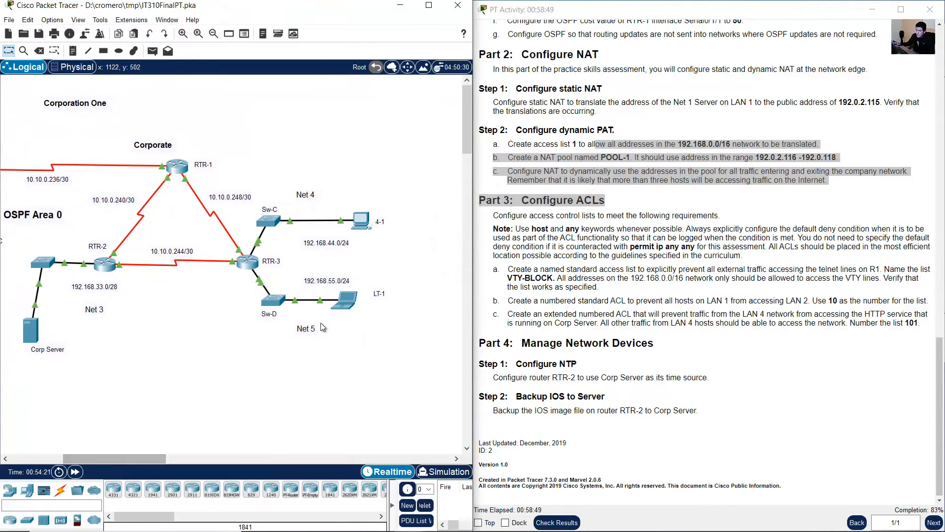
left_click(347, 299)
left_click(521, 146)
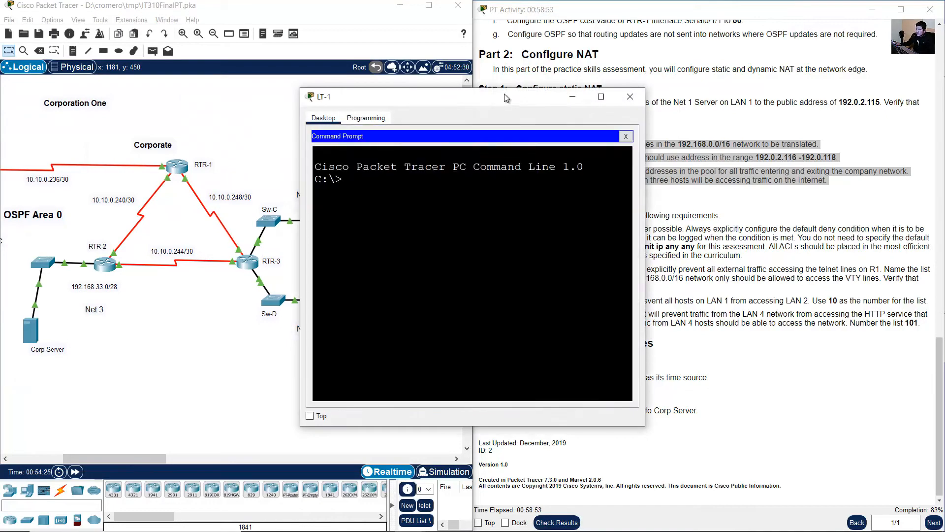
left_click_drag(504, 94, 603, 98)
left_click_drag(748, 92, 899, 80)
- Ping the Web Server at 203.0.113.100 from LT-1
left_click_drag(82, 458, 42, 454)
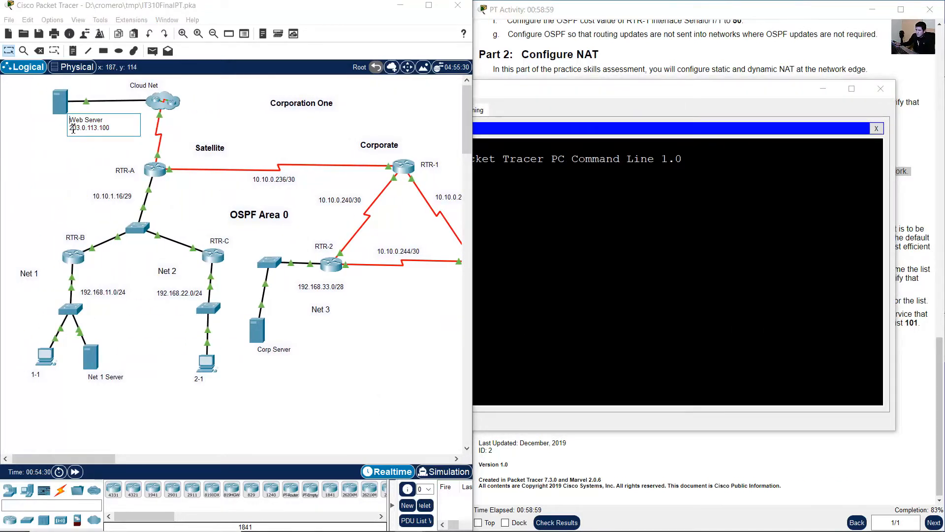
left_click(575, 201)
type("ping")
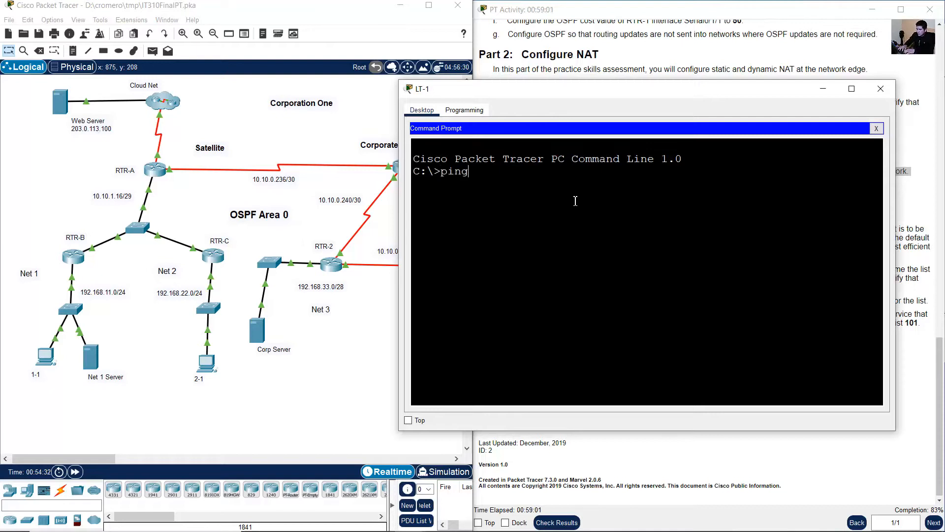
type(" 203.0.11")
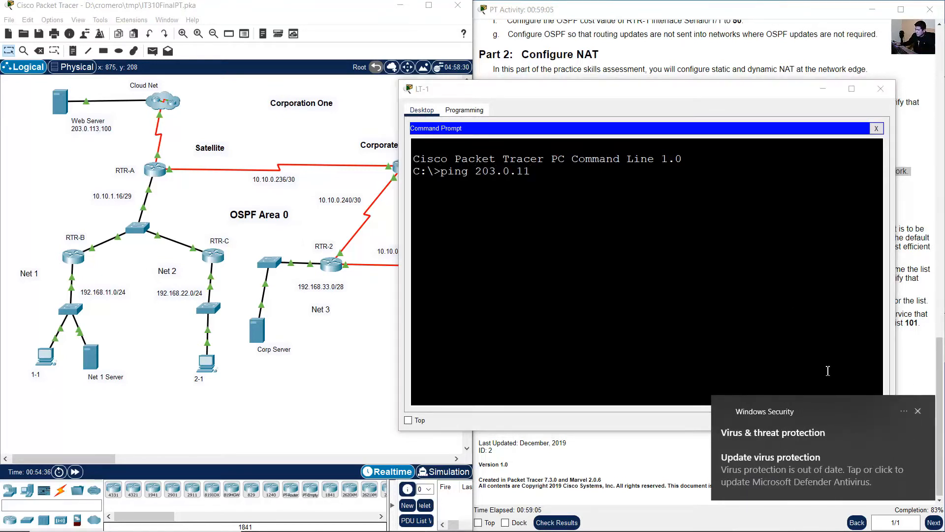
left_click(917, 410)
type("3.100")
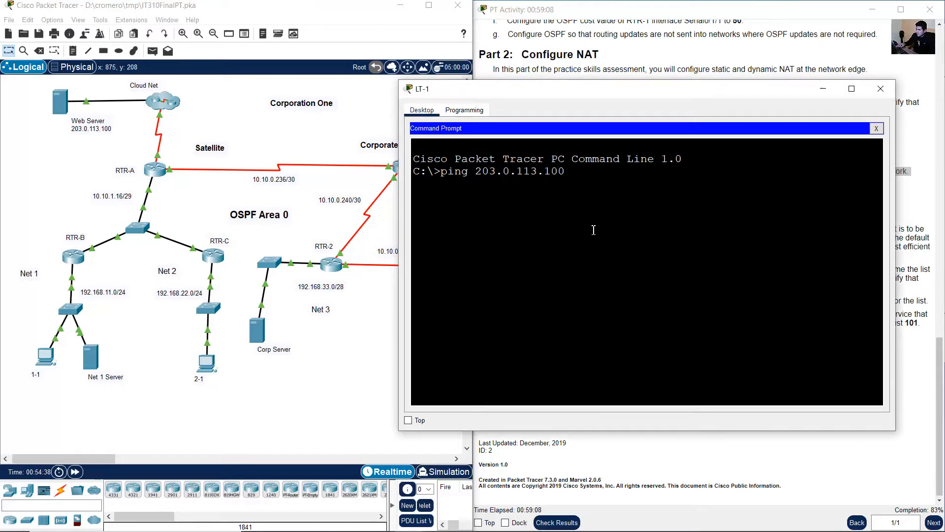
key("Return")
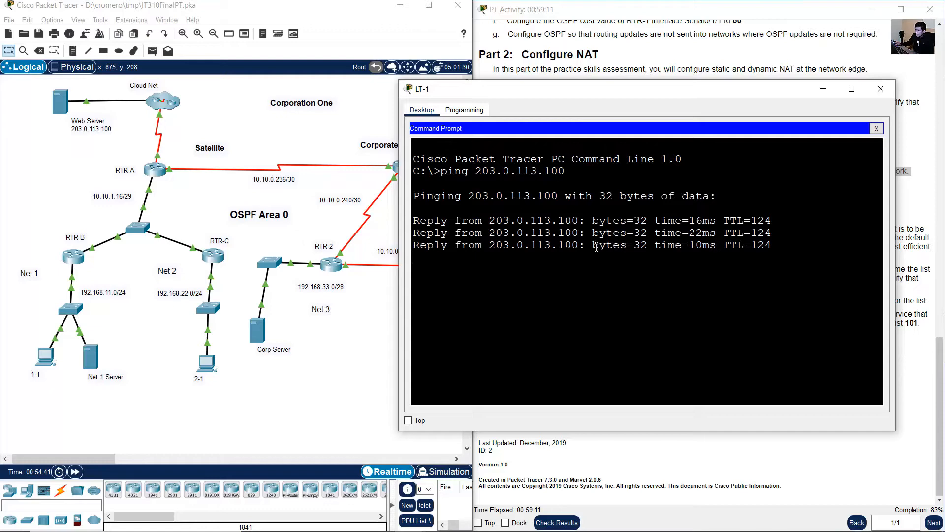
- Leave configuration mode on RTR-A, run show ip nat translation, and examine the inside global addresses of the ICMP entries
left_click(143, 169)
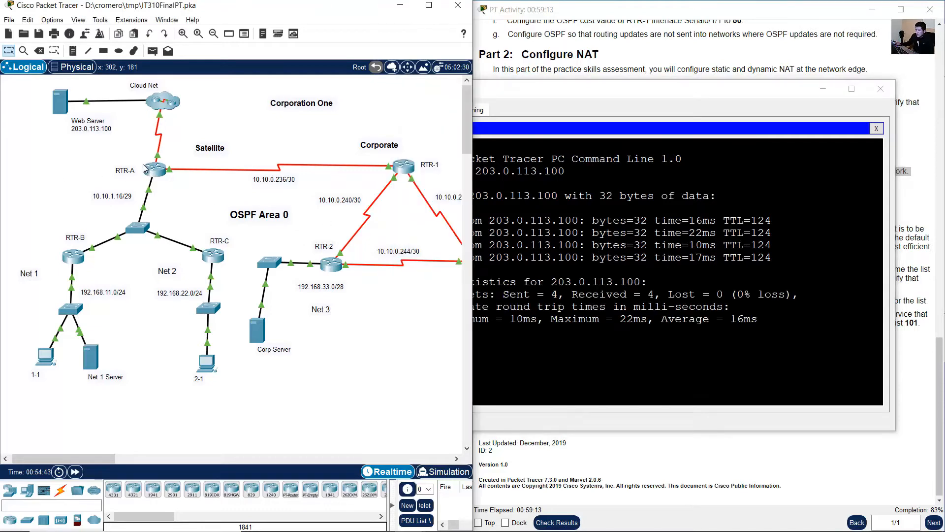
left_click(155, 171)
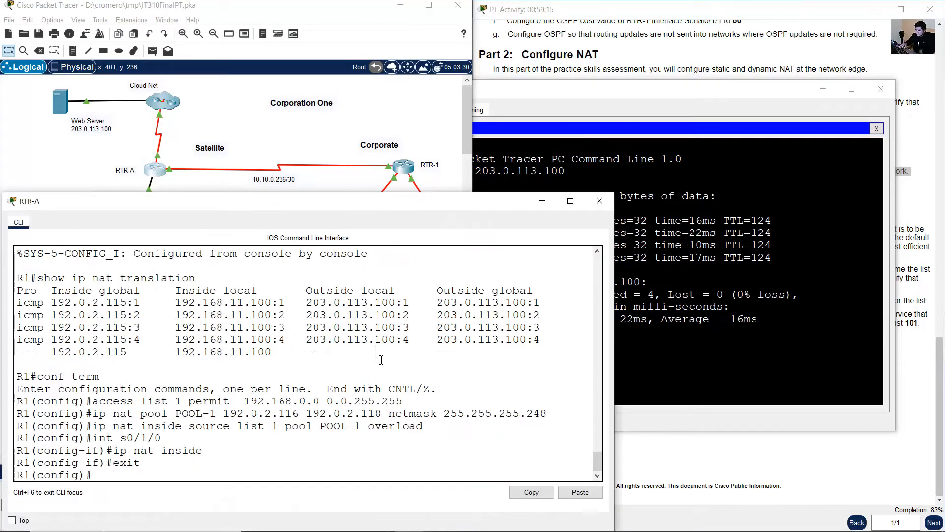
type("end")
key("Return")
key("Up")
key("Up")
key("Down")
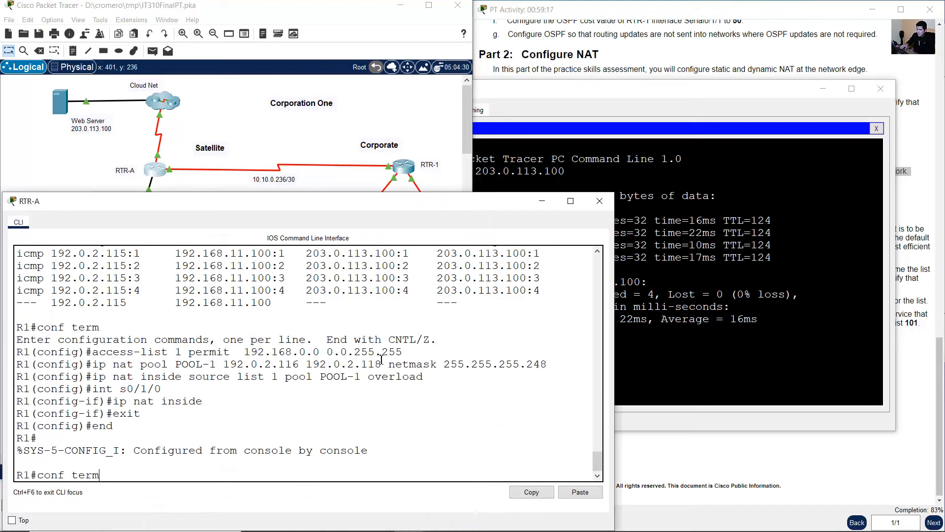
key("Up")
key("Return")
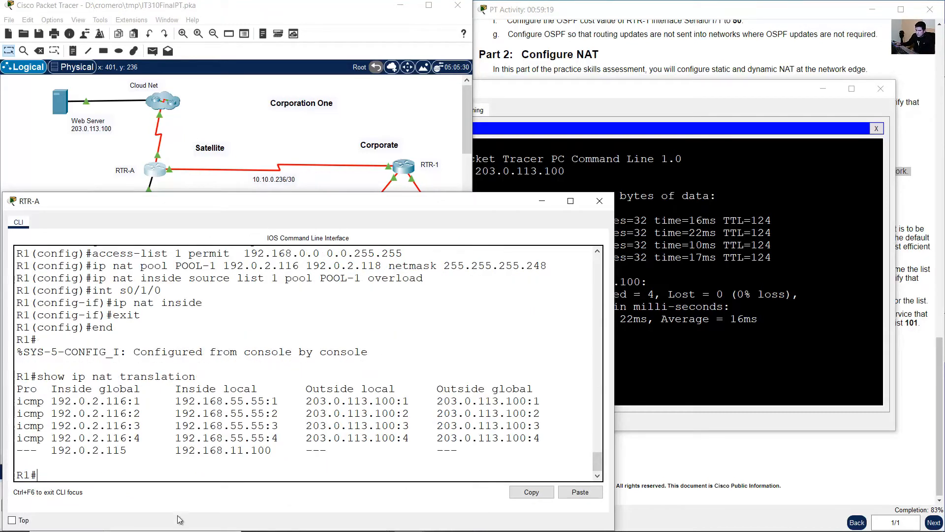
left_click_drag(30, 400, 392, 426)
left_click(278, 445)
left_click_drag(57, 401, 129, 400)
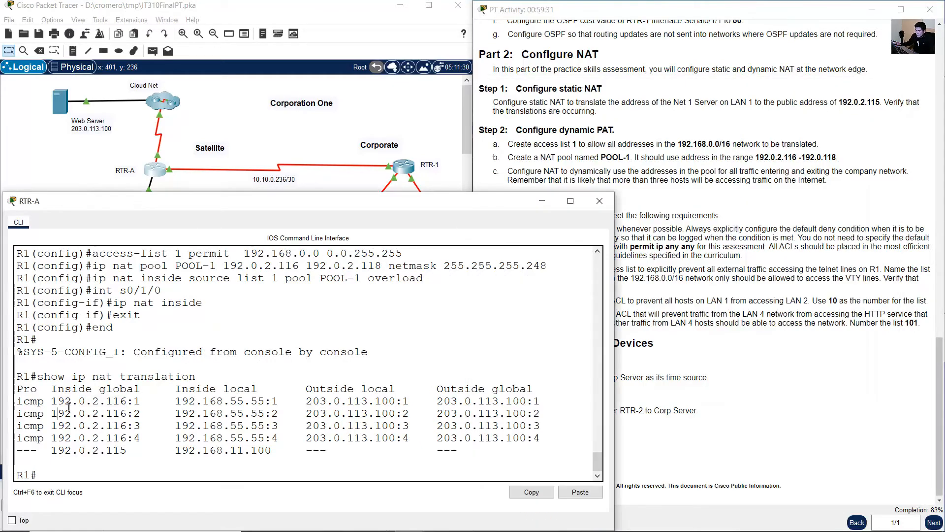
- Examine the inside global, inside local and outside addresses of the ICMP entries in RTR-A's NAT translation table
left_click_drag(51, 392, 107, 401)
left_click(72, 405)
left_click_drag(175, 401, 275, 400)
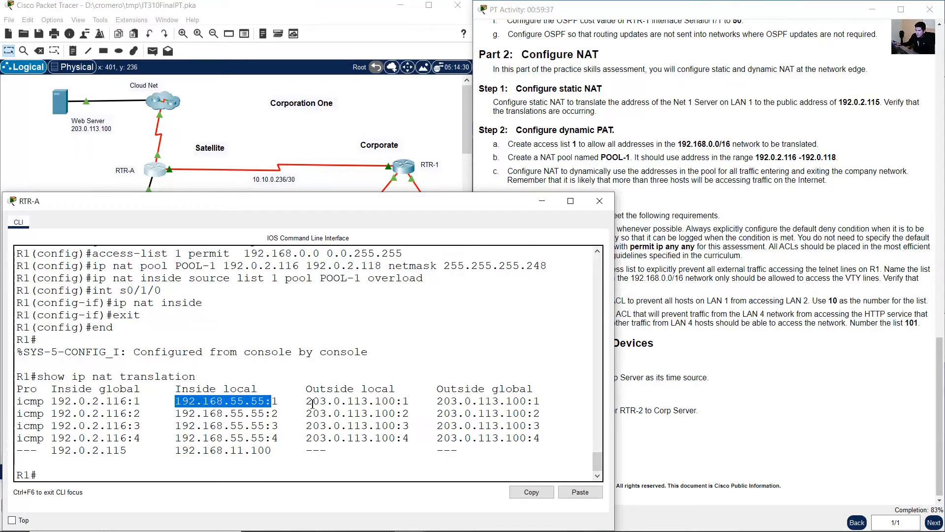
left_click_drag(306, 402, 538, 401)
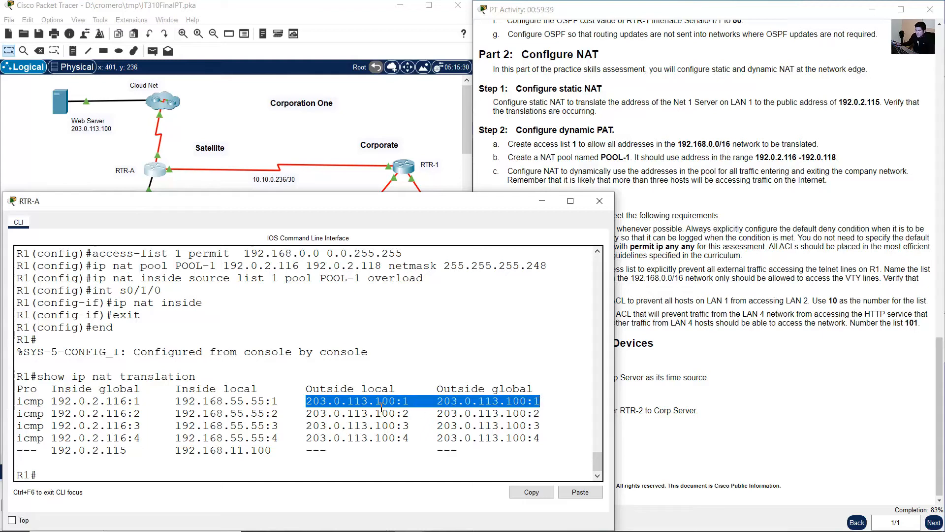
left_click(405, 107)
- Read the Part 3 note on host and any keywords, the default deny condition, permit ip any any and ACL placement
left_click(741, 245)
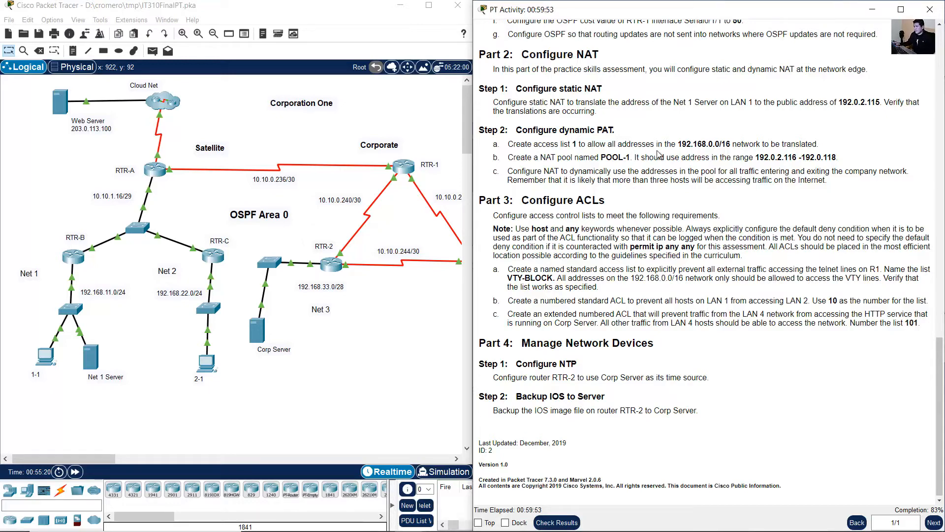
left_click_drag(530, 200, 633, 202)
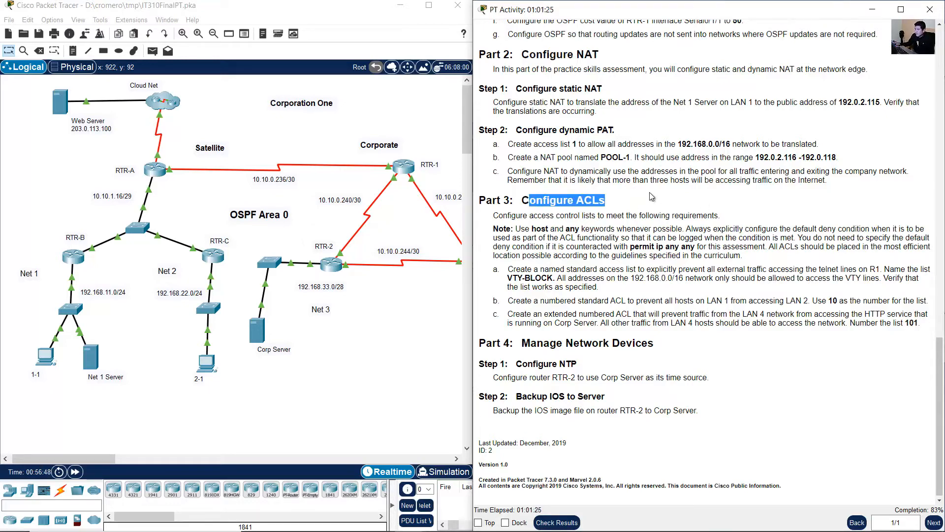
left_click(537, 225)
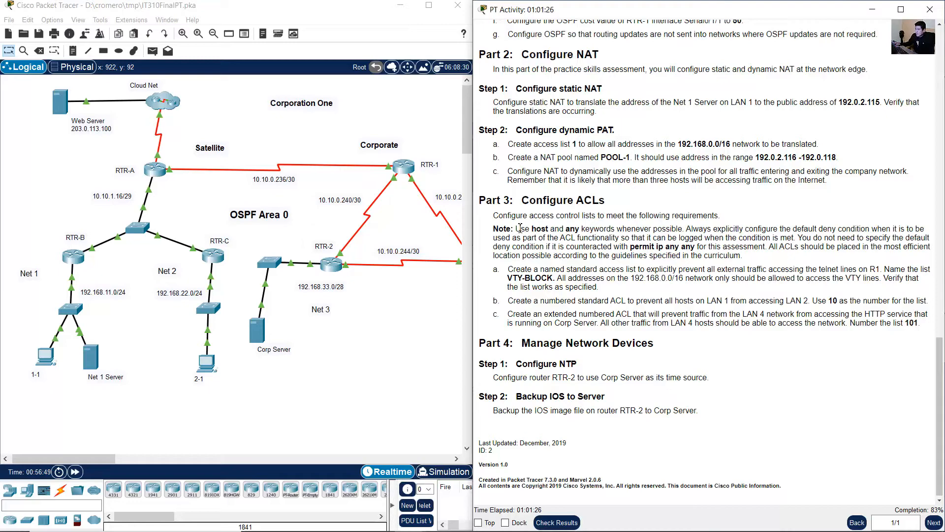
left_click_drag(516, 228, 741, 257)
left_click(697, 231)
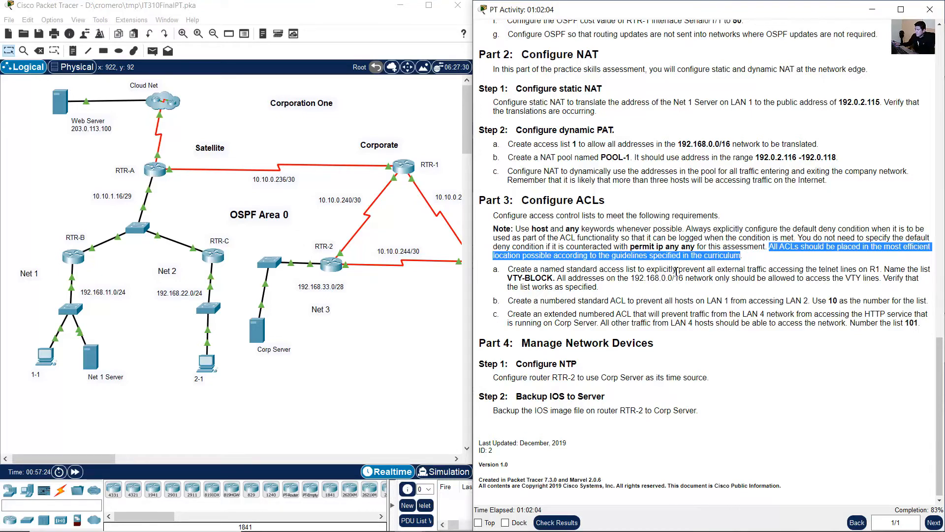
left_click(605, 245)
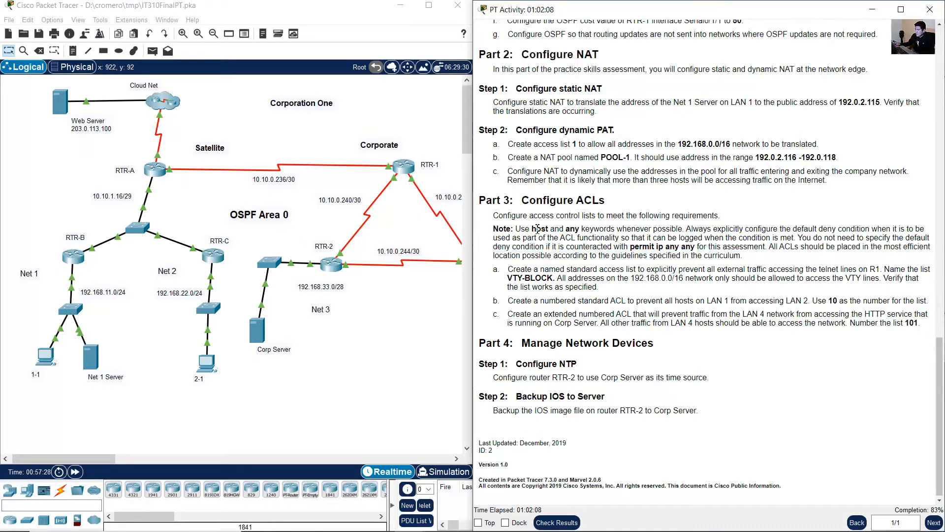
left_click_drag(525, 228, 613, 228)
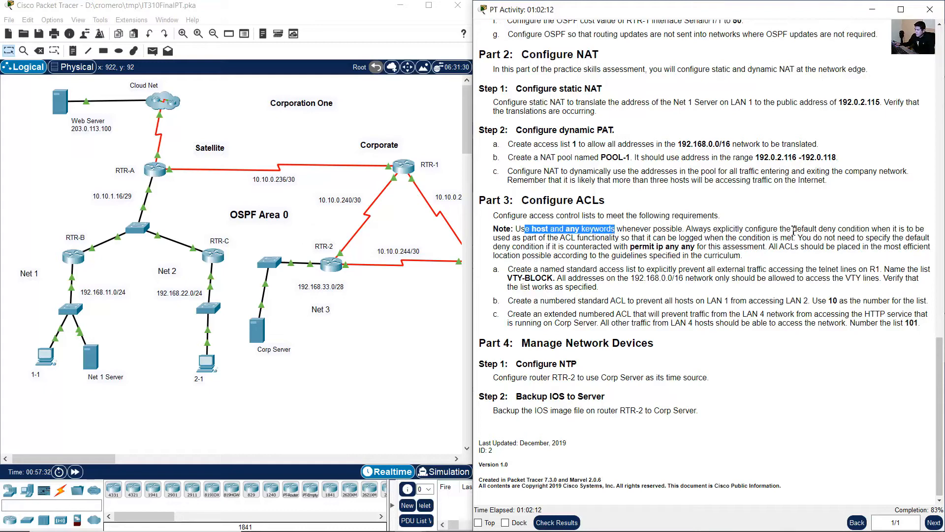
left_click_drag(745, 229, 880, 230)
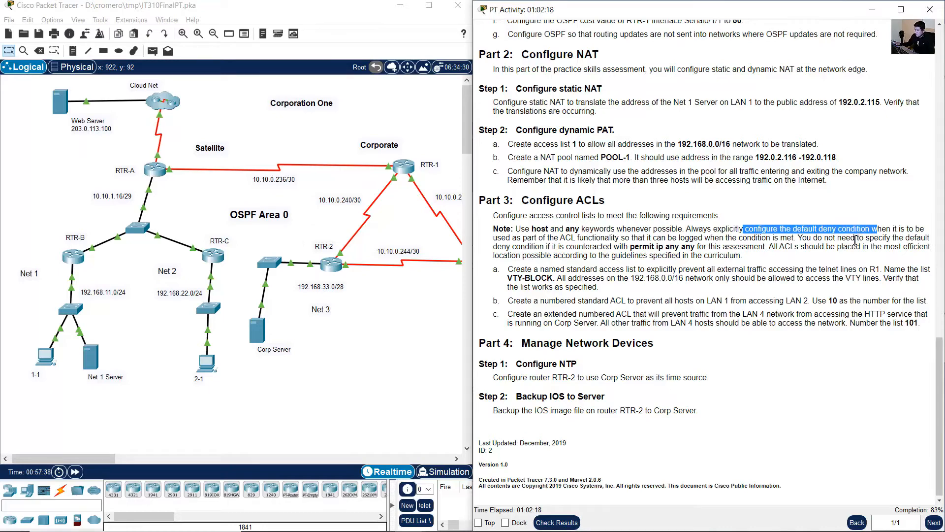
left_click_drag(630, 246, 700, 249)
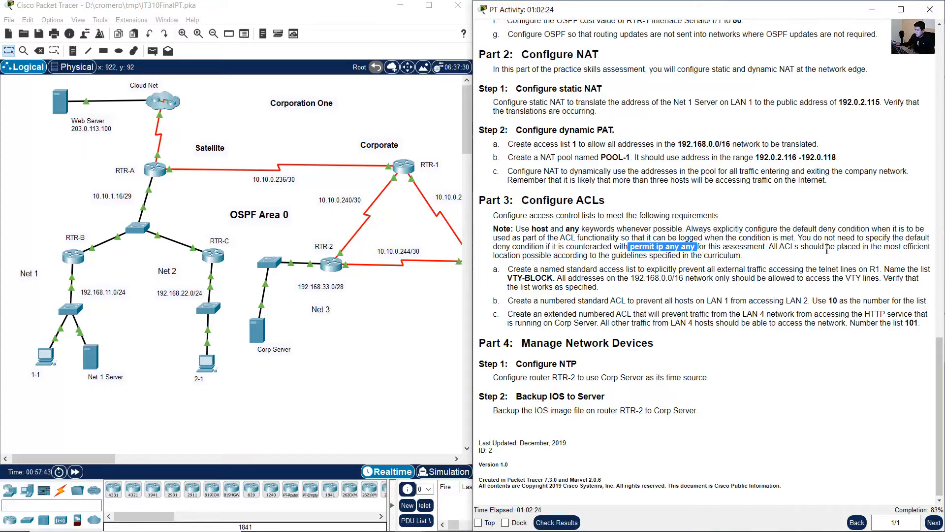
left_click_drag(836, 250, 559, 253)
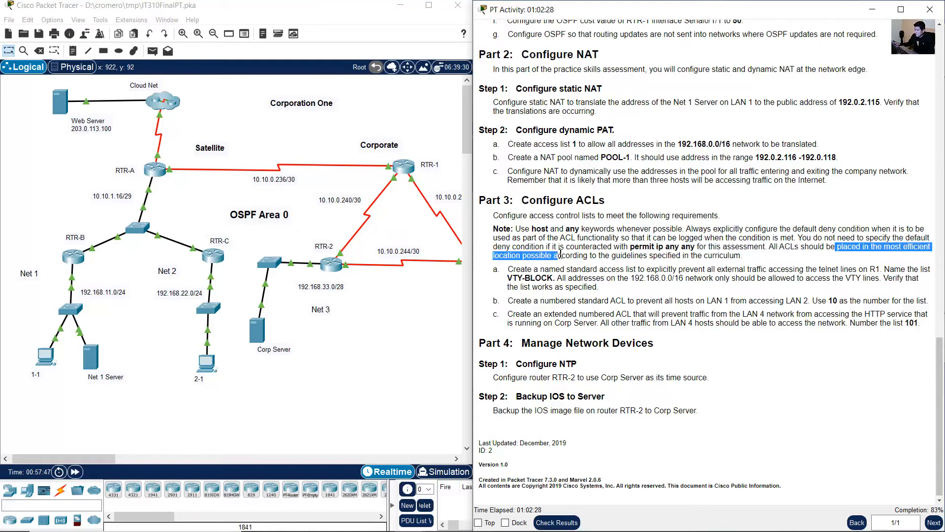
left_click(657, 266)
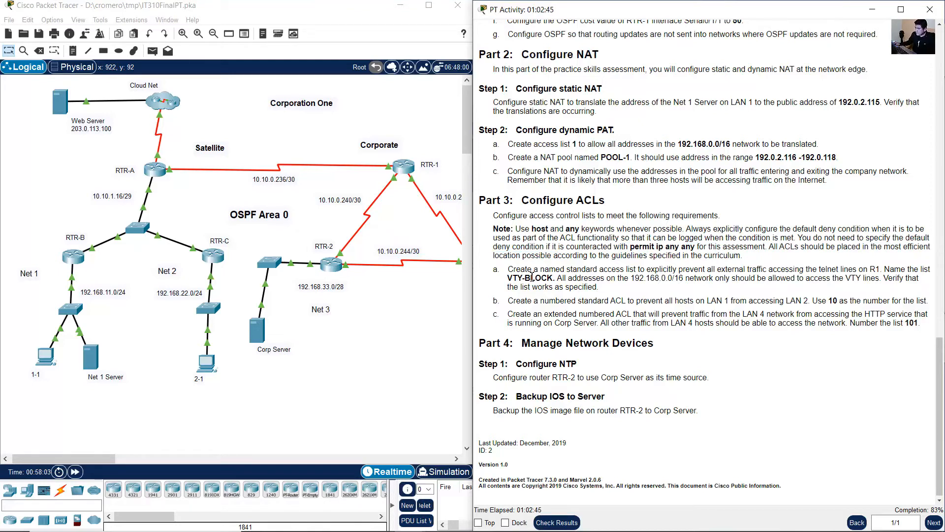
- Read the Part 3 requirement on blocking external telnet access to R1 and check RTR-A's hostname at its CLI prompt
left_click_drag(493, 269, 600, 290)
left_click(535, 272)
left_click_drag(526, 270, 648, 268)
left_click_drag(544, 268, 880, 267)
left_click(638, 273)
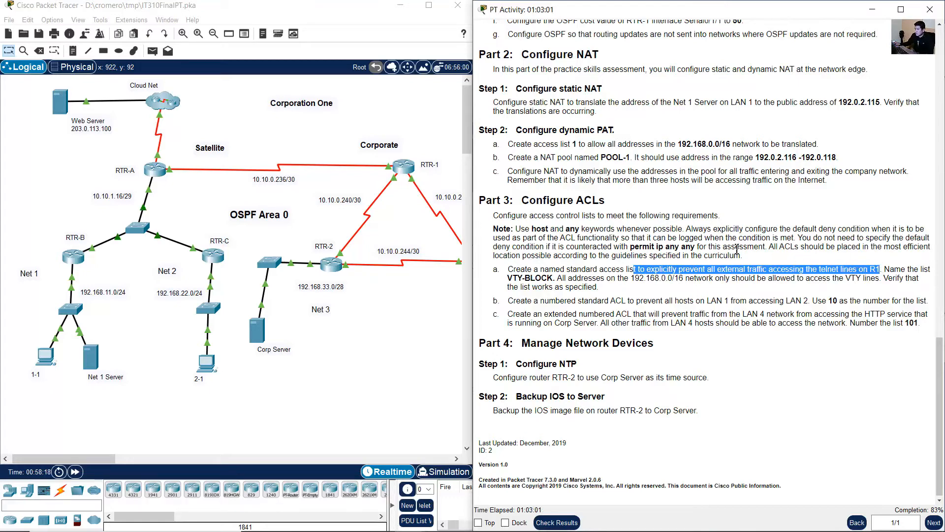
left_click_drag(869, 269, 885, 269)
left_click_drag(176, 149, 132, 186)
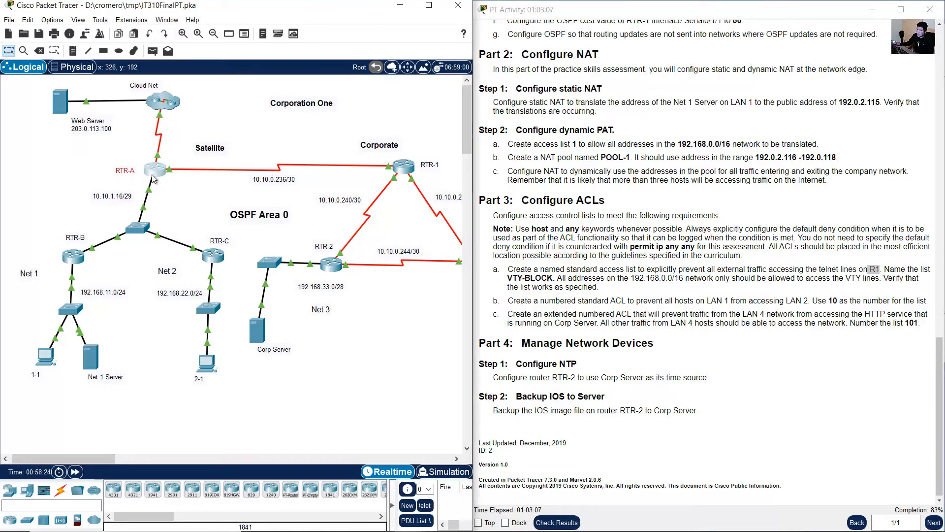
left_click(149, 170)
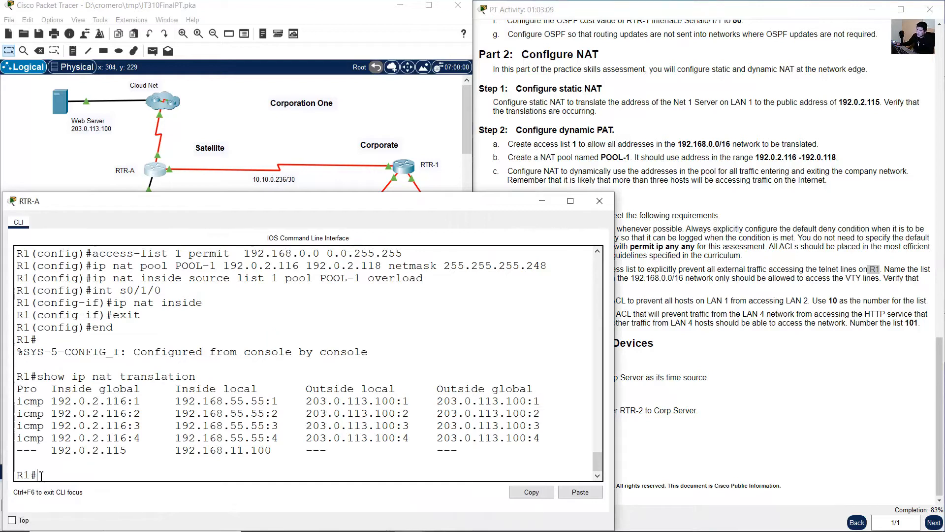
left_click_drag(41, 475, 2, 477)
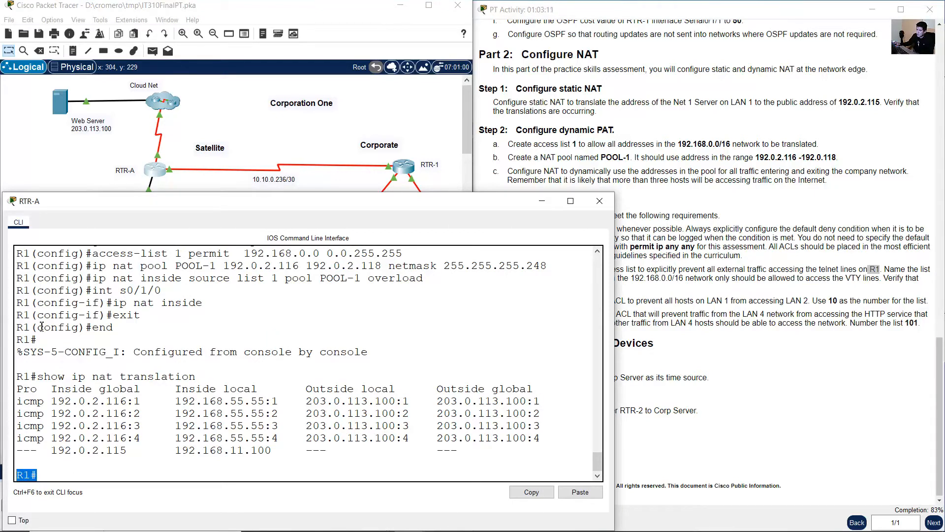
left_click(874, 274)
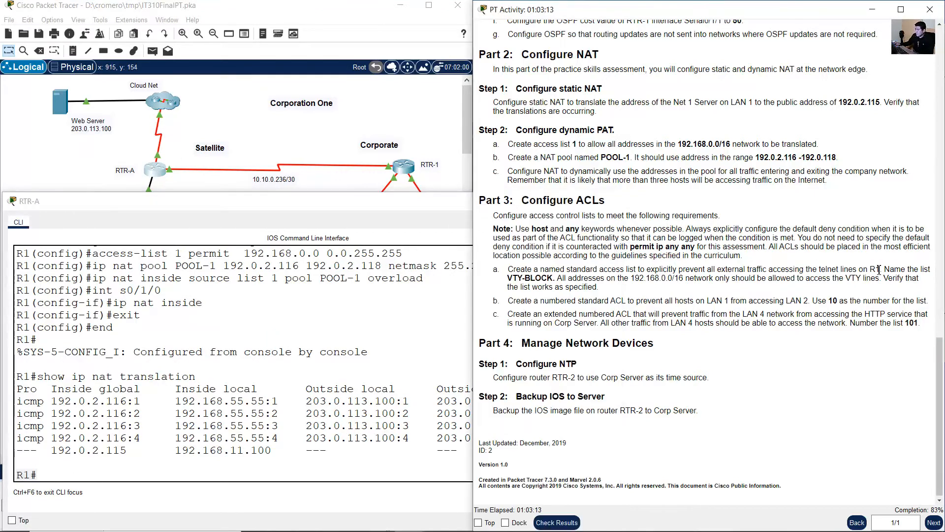
double_click(879, 270)
left_click(58, 163)
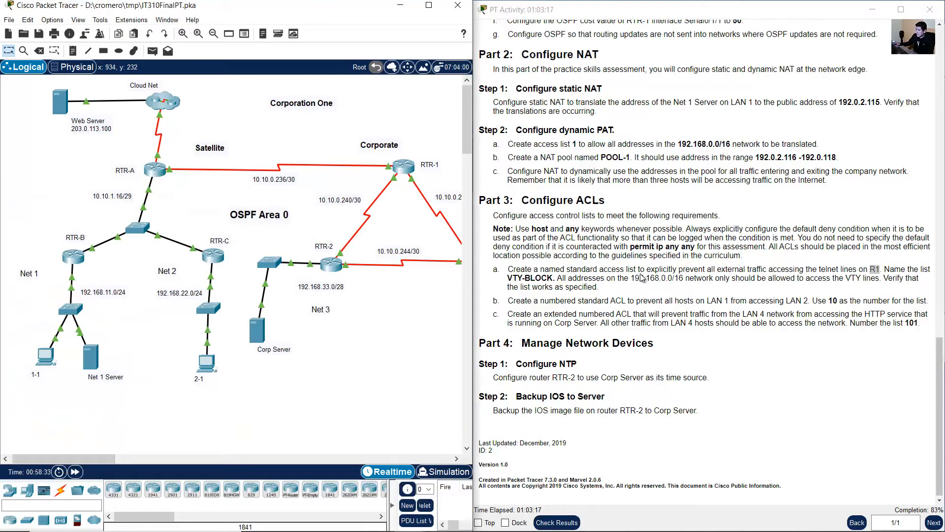
- Enter global configuration mode on RTR-A and create the named standard access list VTY-BLOCK
left_click_drag(680, 270, 883, 269)
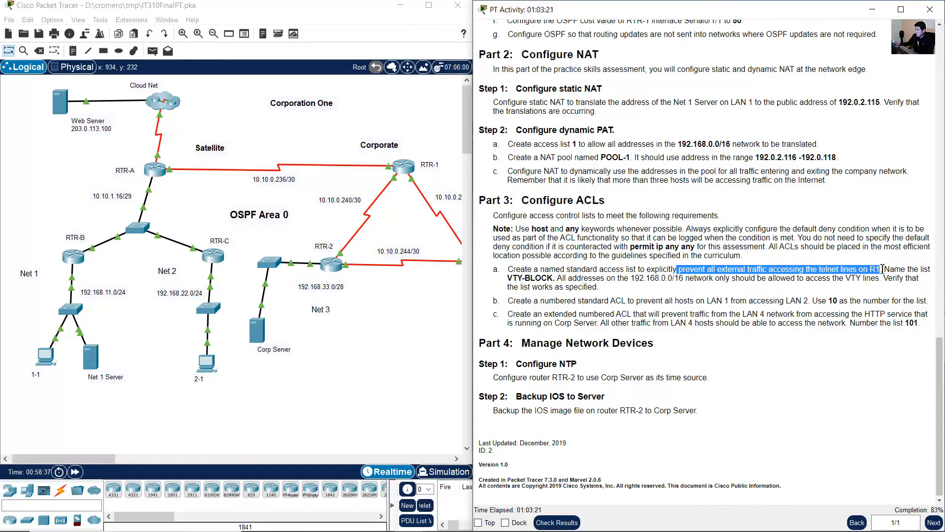
left_click(848, 272)
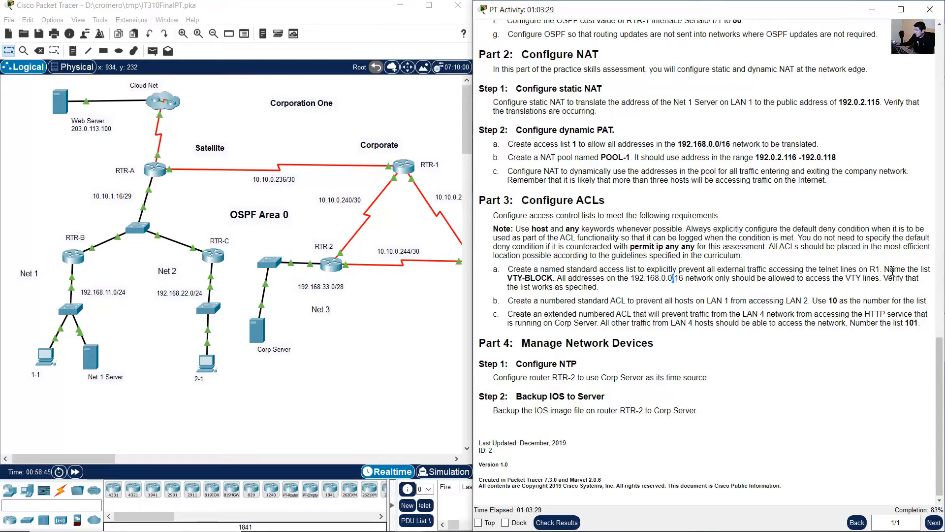
left_click_drag(890, 269, 555, 279)
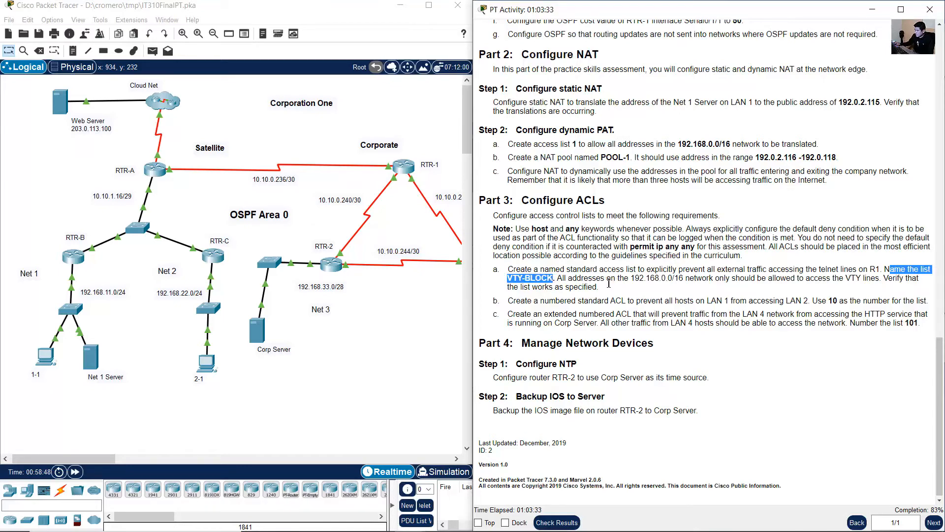
left_click(186, 199)
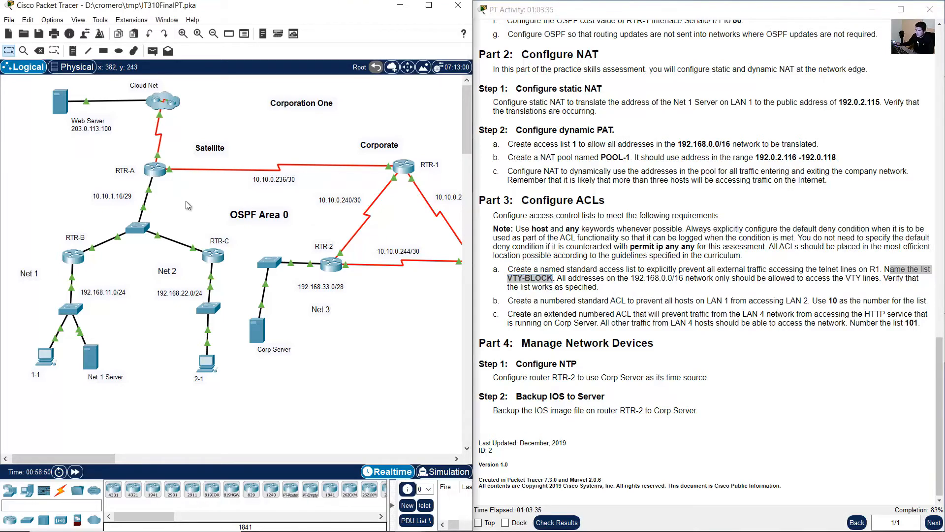
left_click(151, 171)
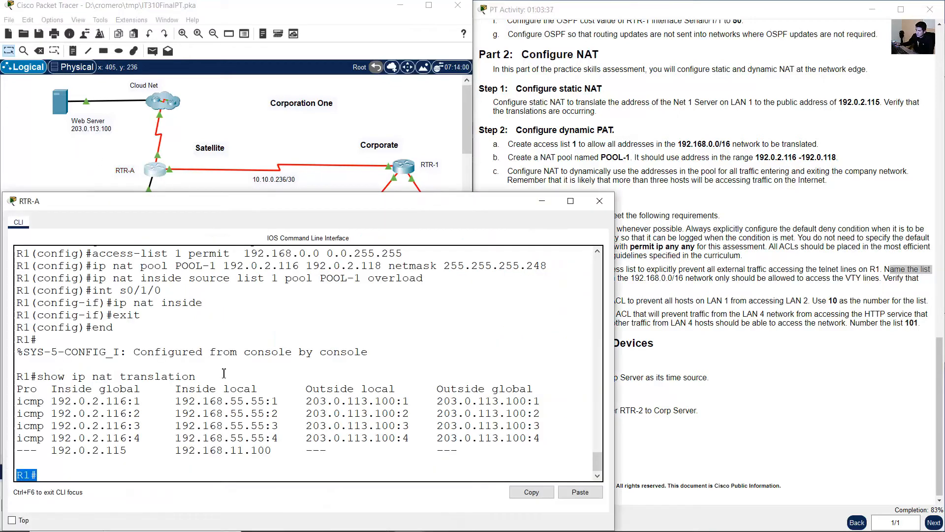
type("conf term")
key("Return")
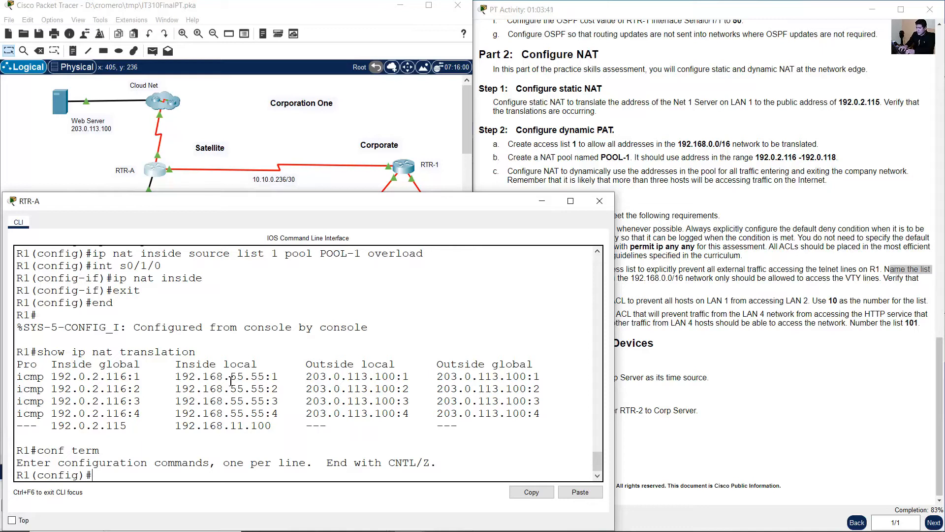
type("ip access-li")
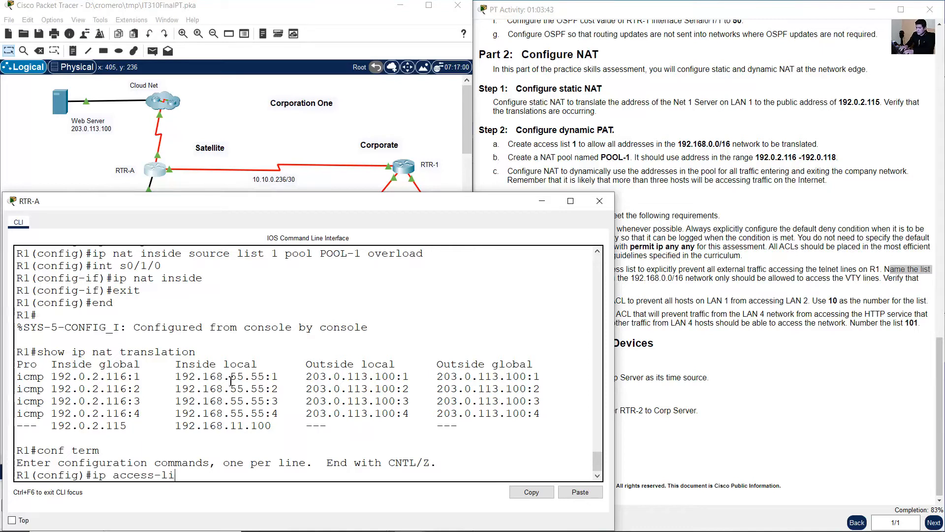
type("st standard")
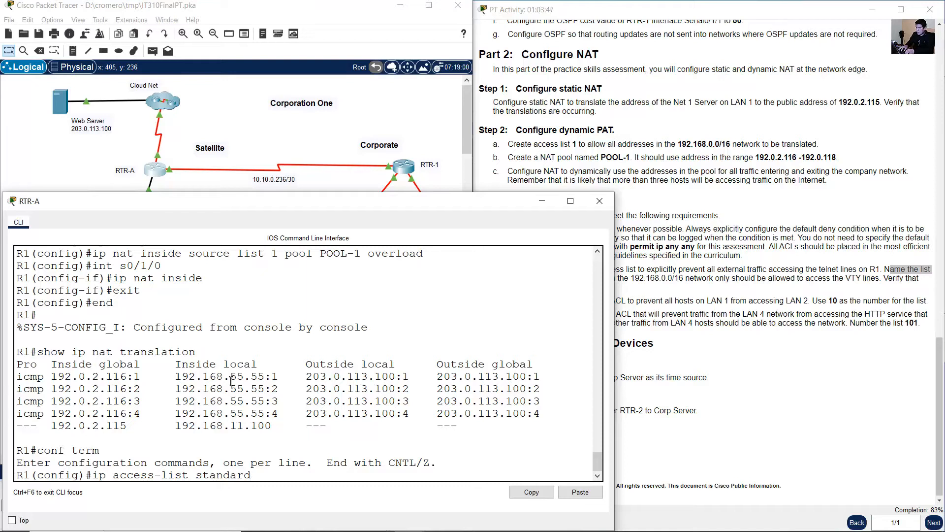
left_click(803, 300)
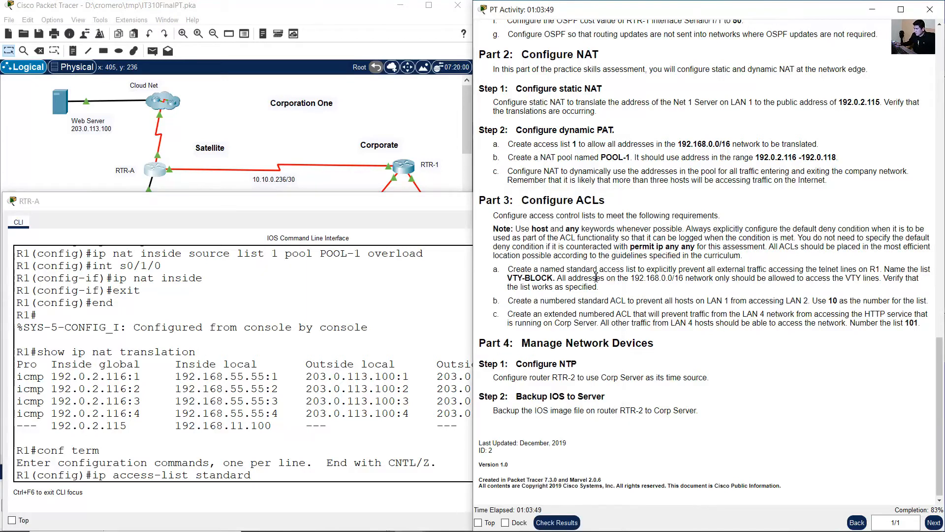
left_click(389, 362)
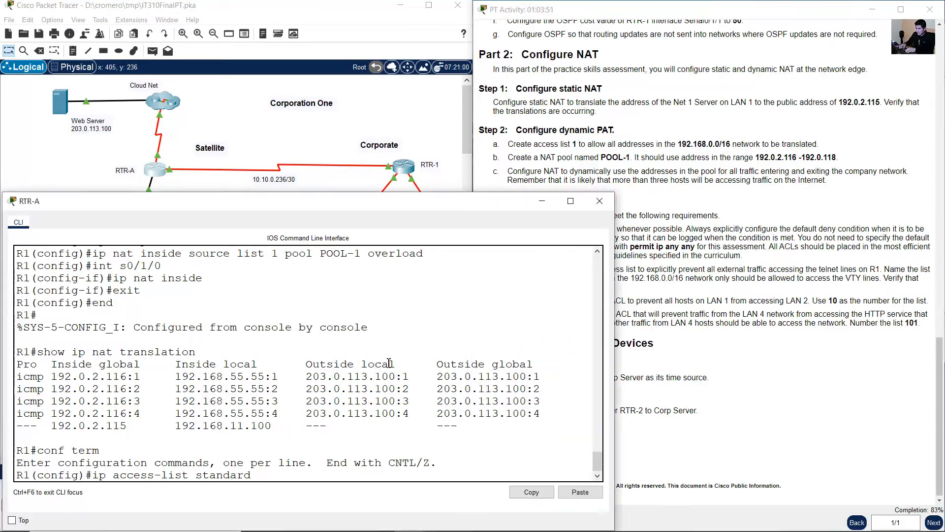
type("VTY-BLOCK")
key("Return")
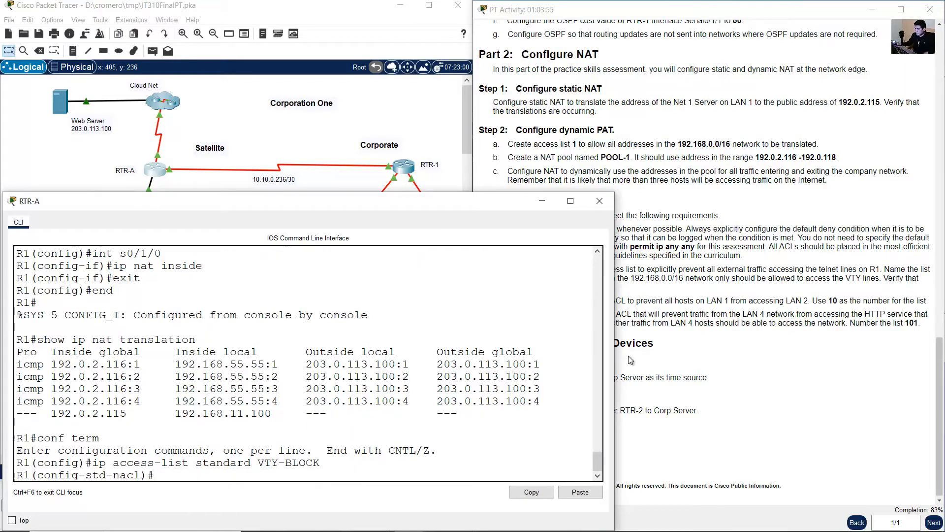
- Check which network may access the VTY lines and permit 192.168.0.0 with wildcard 0.0.255.255 in VTY-BLOCK
left_click(728, 339)
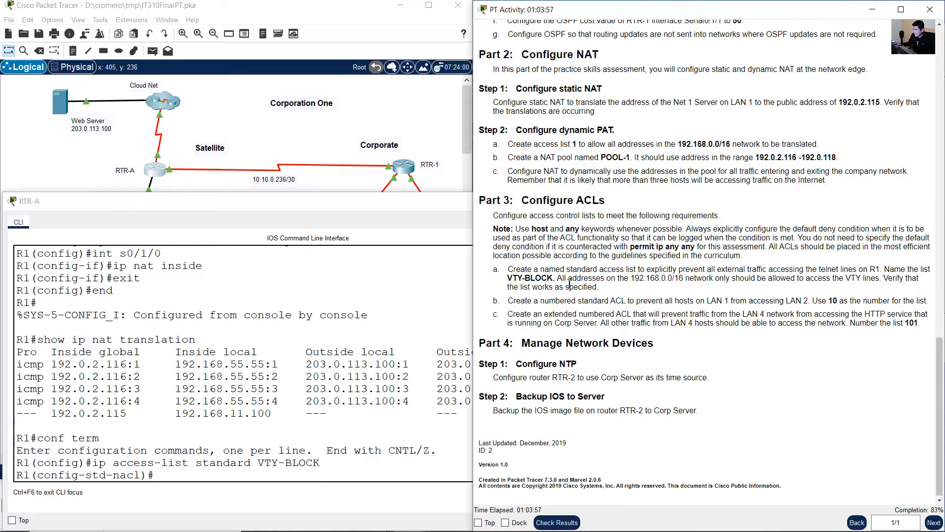
left_click_drag(557, 279, 876, 280)
left_click(640, 282)
left_click_drag(629, 278, 696, 284)
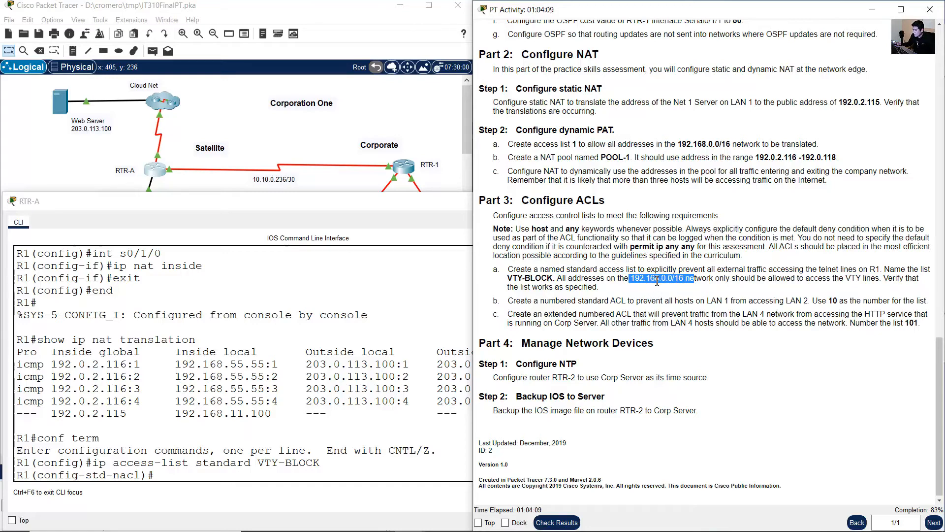
left_click(291, 416)
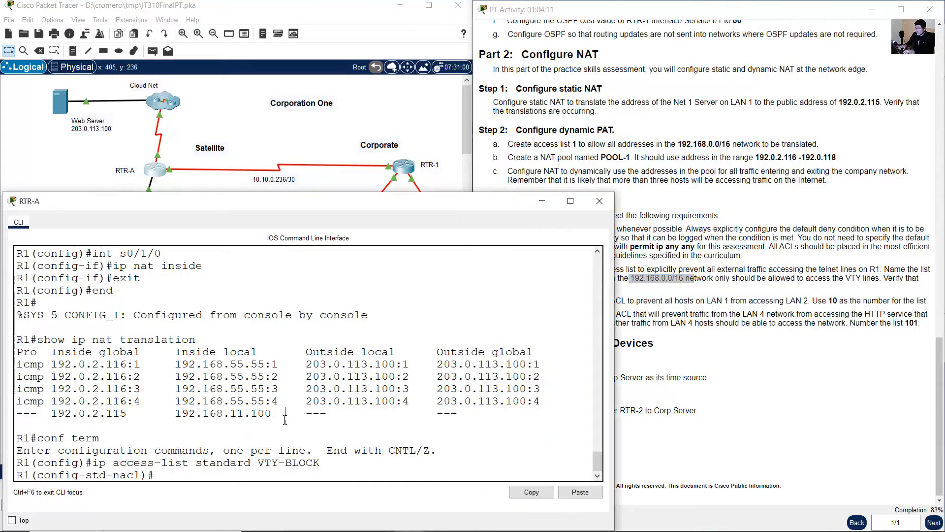
type("permit 192")
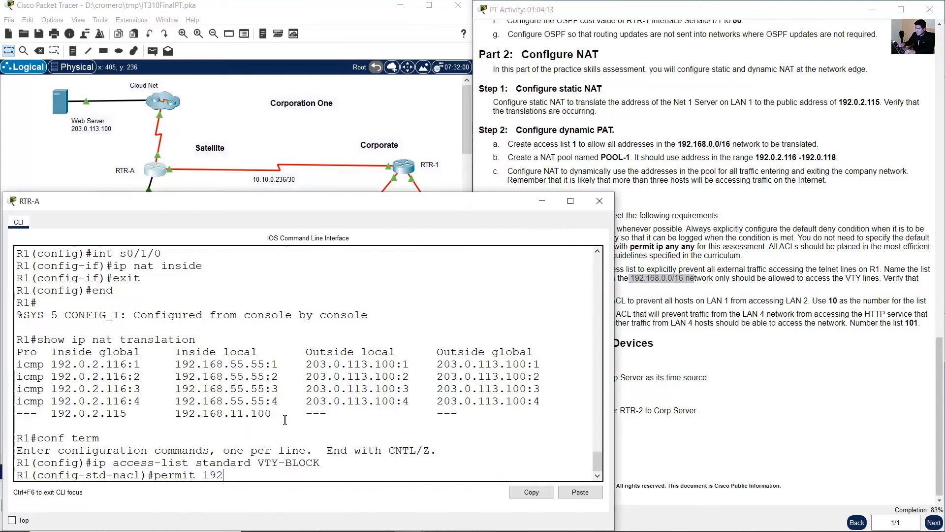
type(".168.0.0 0.0.255.255")
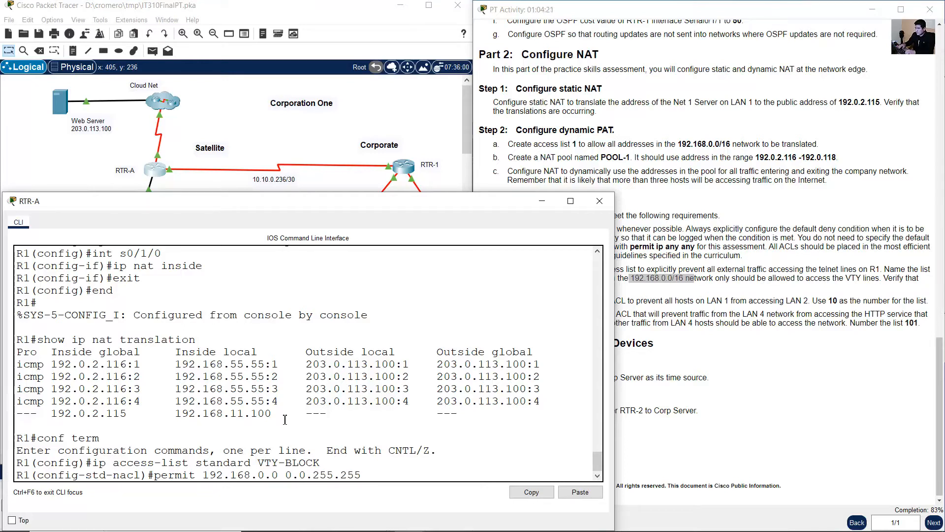
key("Return")
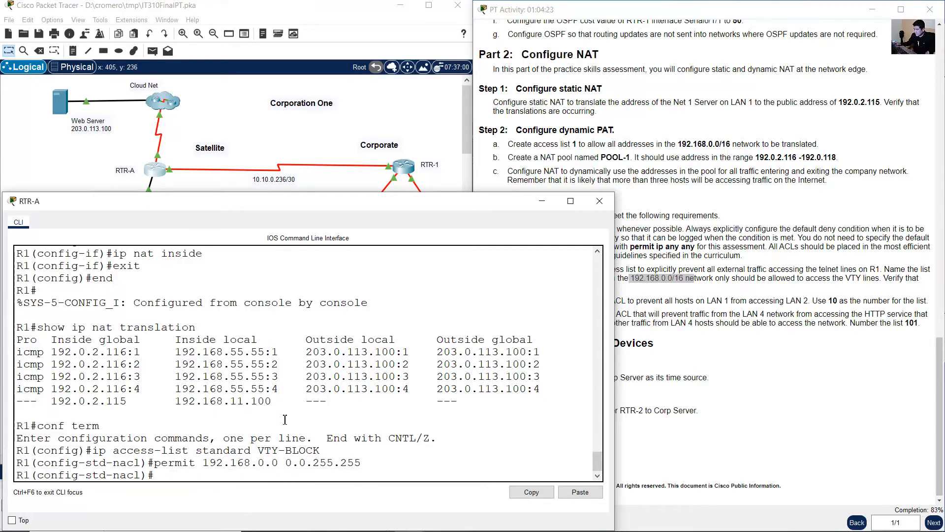
- Check the Part 3 note on the explicit default deny condition, add deny any to VTY-BLOCK and return to global configuration mode
left_click(775, 274)
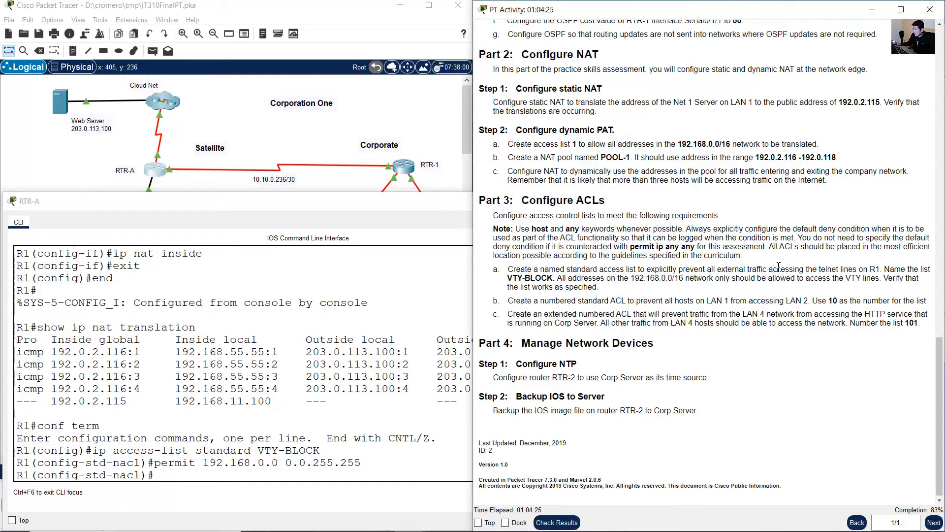
left_click_drag(760, 225, 869, 226)
left_click(249, 453)
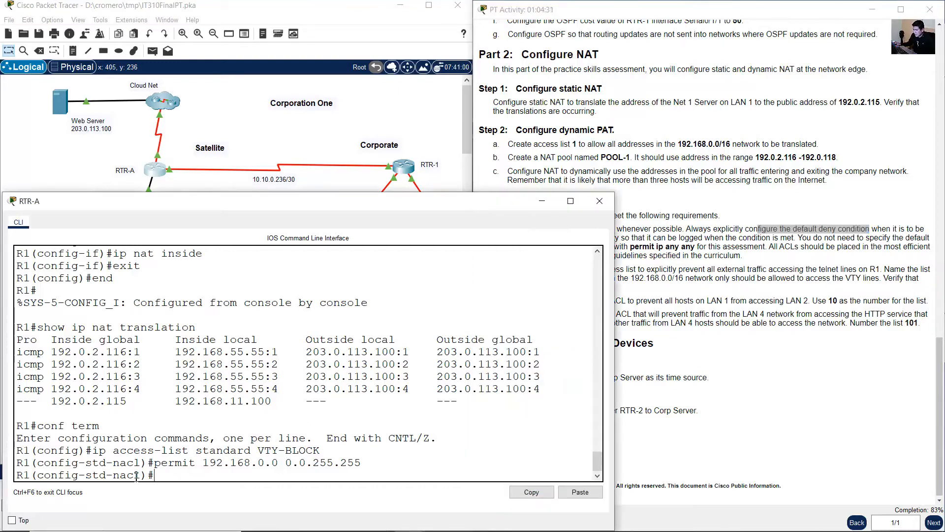
left_click_drag(134, 475, 184, 477)
left_click_drag(693, 228, 747, 228)
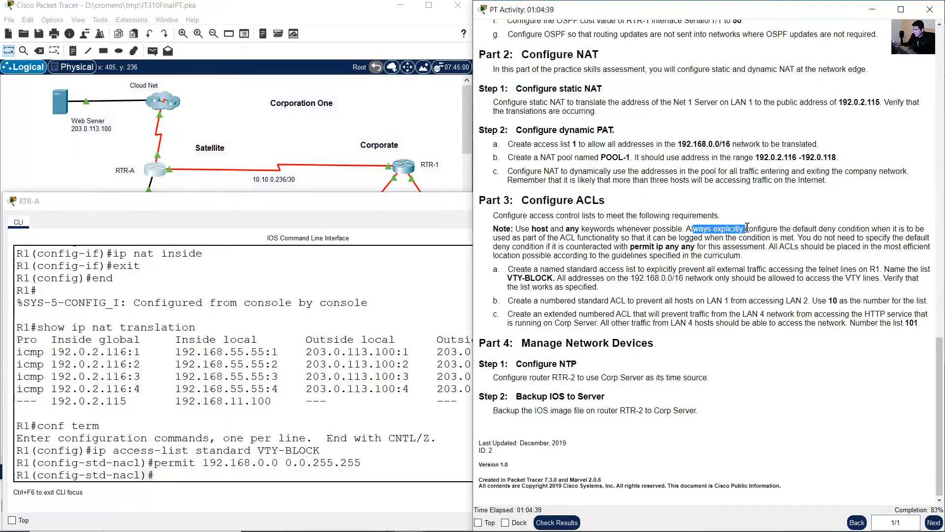
left_click(375, 456)
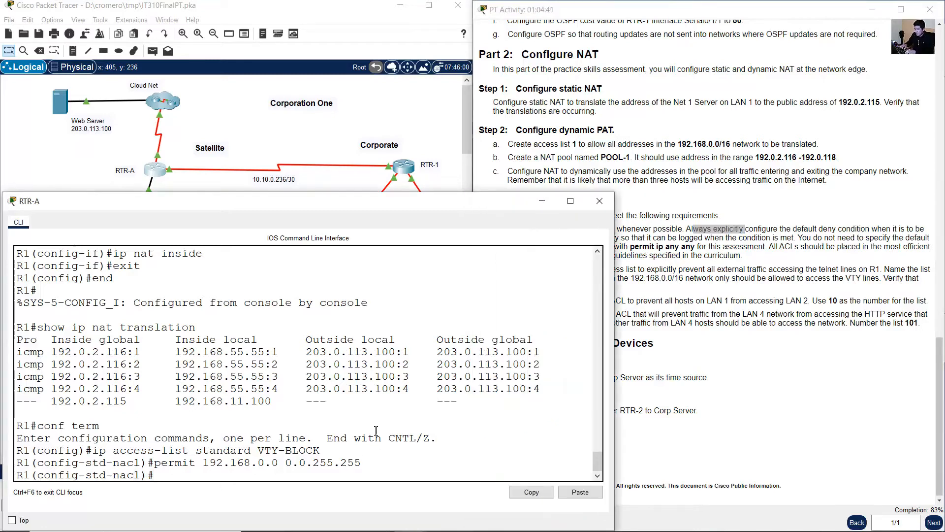
type("deny any")
key("Return")
type("exit")
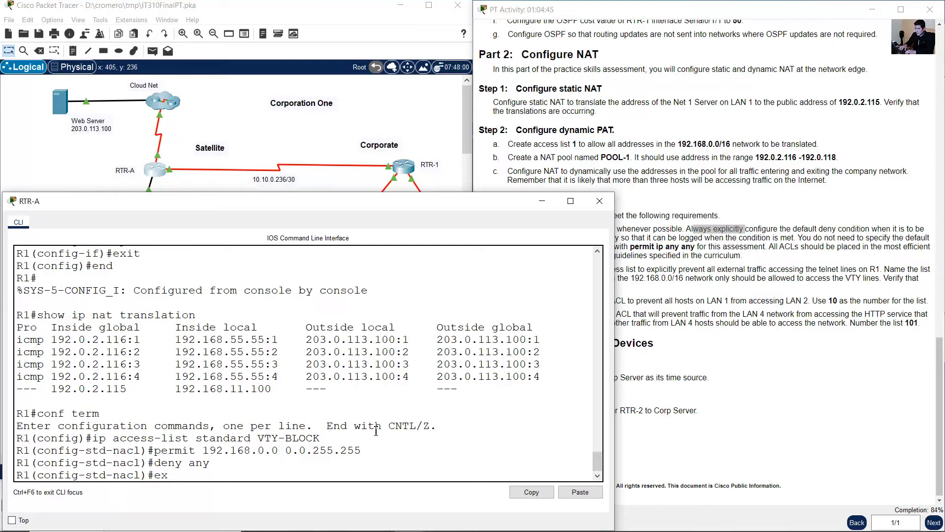
key("Return")
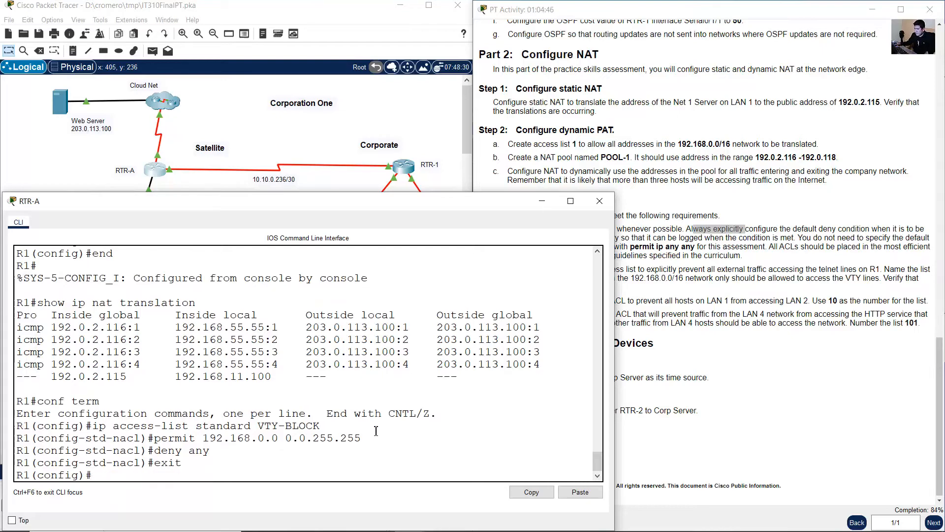
- Review the VTY-BLOCK requirement and enter line configuration for VTY lines 0 to 15 on RTR-A
left_click(840, 253)
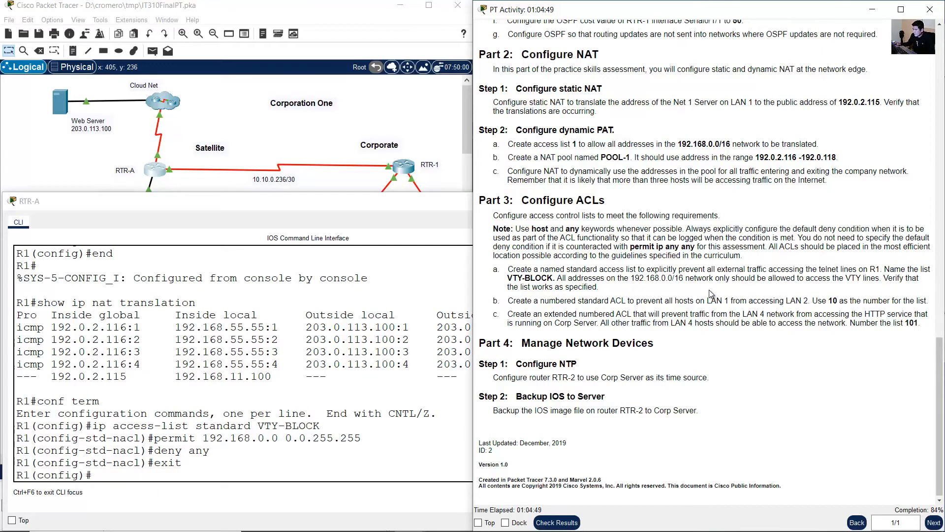
left_click_drag(818, 279, 882, 272)
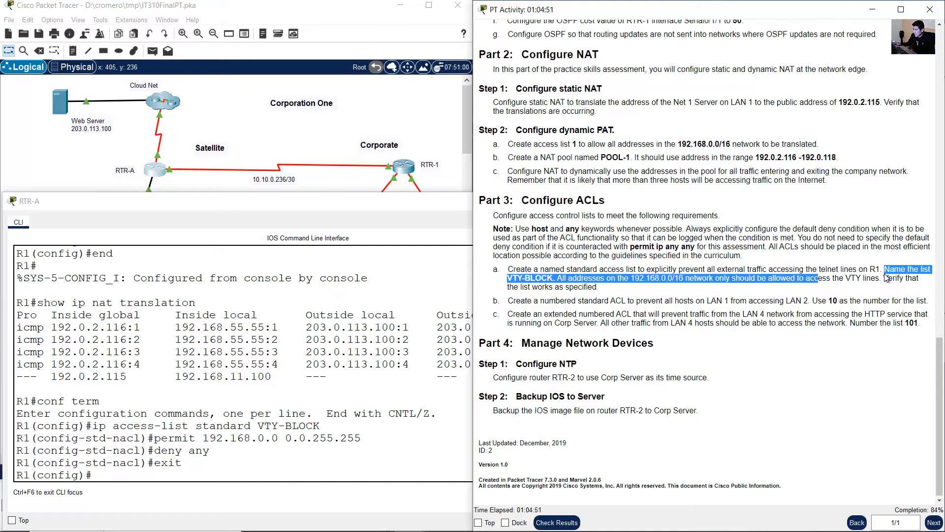
left_click(845, 281)
left_click_drag(810, 279, 871, 278)
left_click(304, 378)
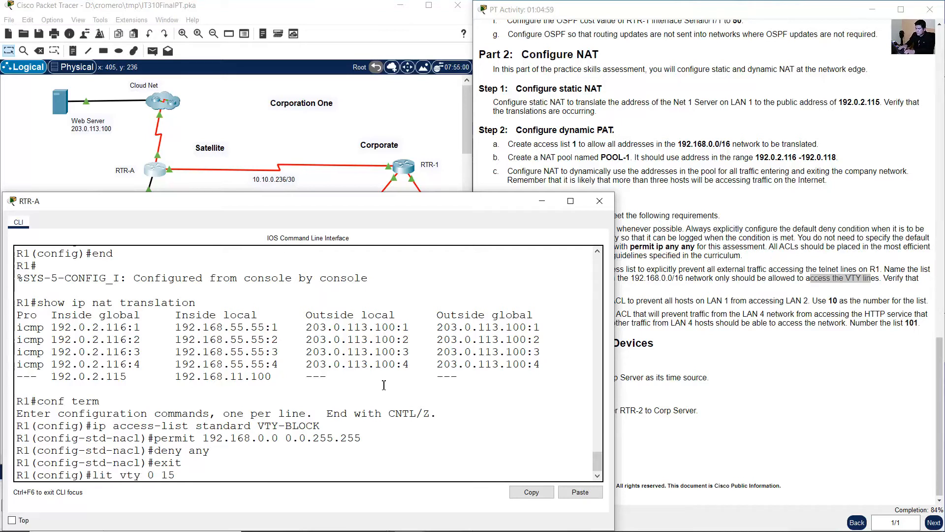
type("lit vty 0 15")
key("Return")
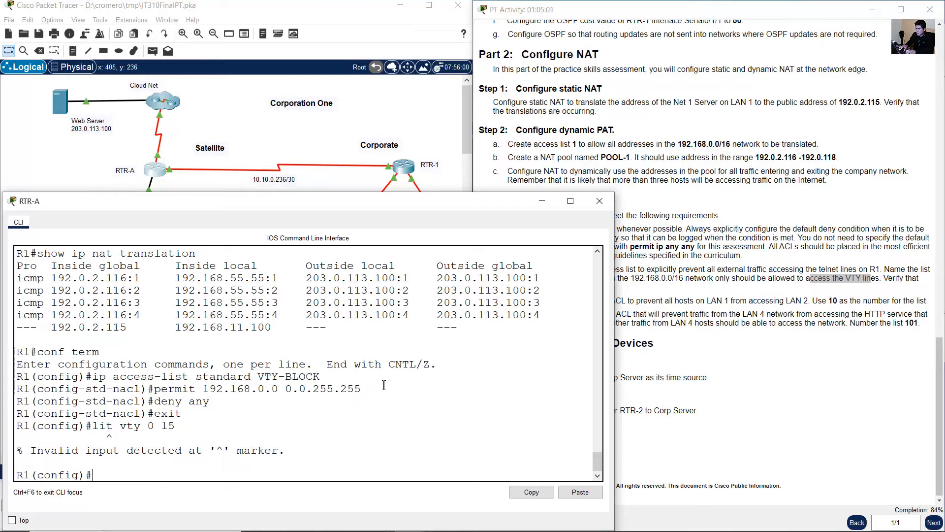
key("Up")
key("Left")
key("Left")
key("Left")
key("Left")
key("Left")
key("Left")
key("Left")
key("Left")
key("Left")
key("BackSpace")
type("ne")
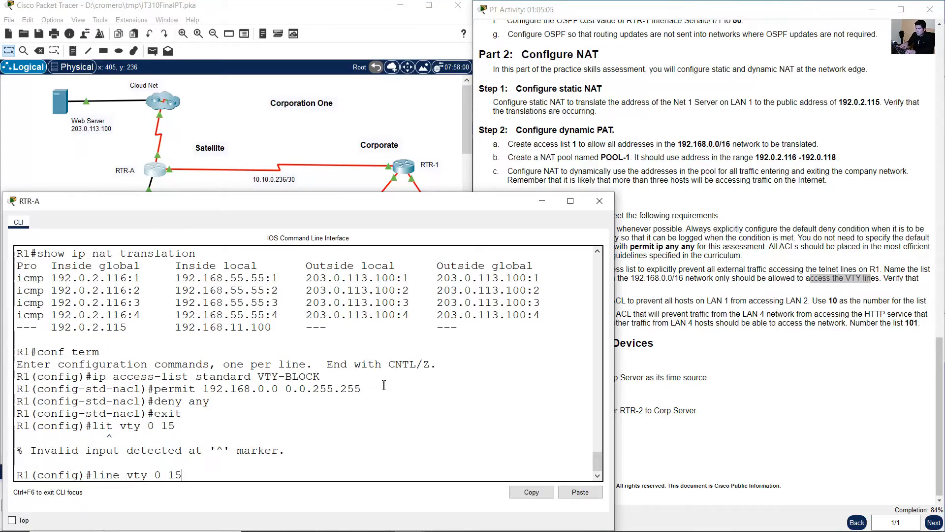
key("Return")
- Apply the VTY-BLOCK access list inbound to the VTY lines with access-class and exit line configuration
type("acces")
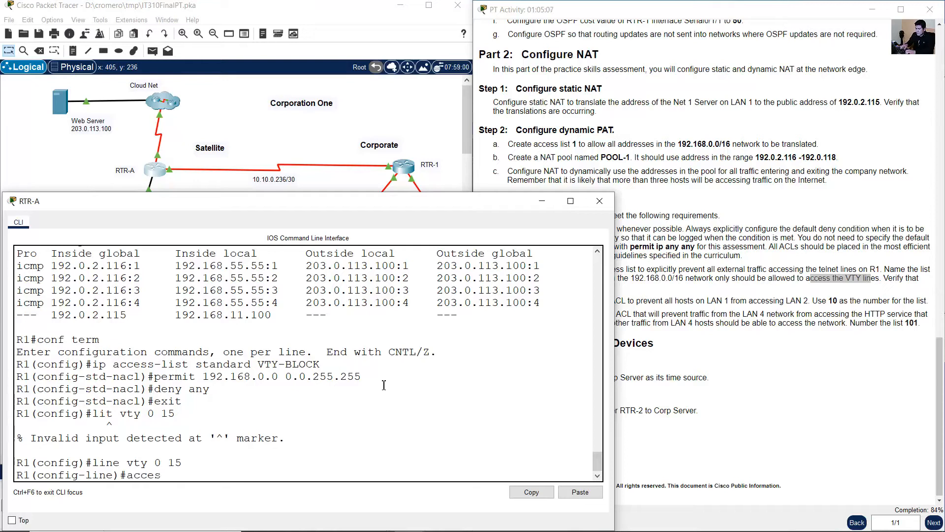
type("s-class VTY-B")
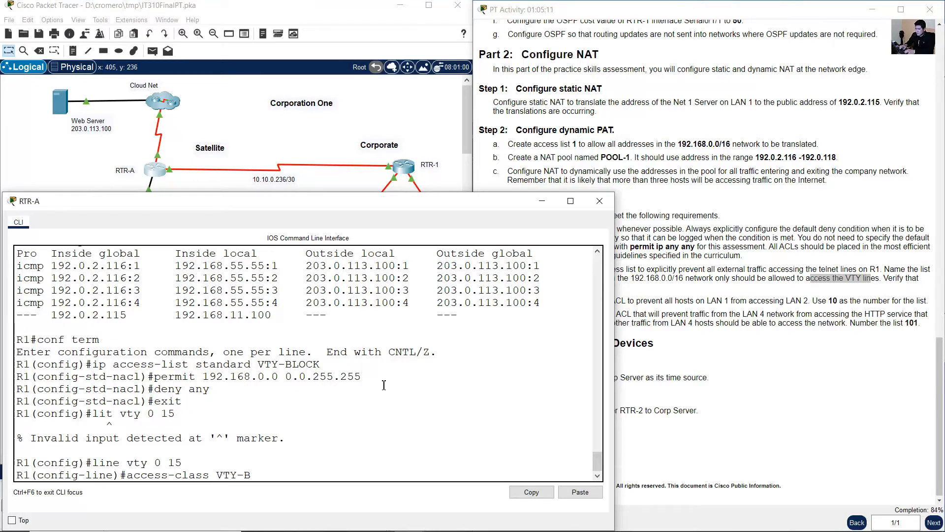
type("LOCK")
double_click(274, 365)
type("in")
key("Return")
type("exit")
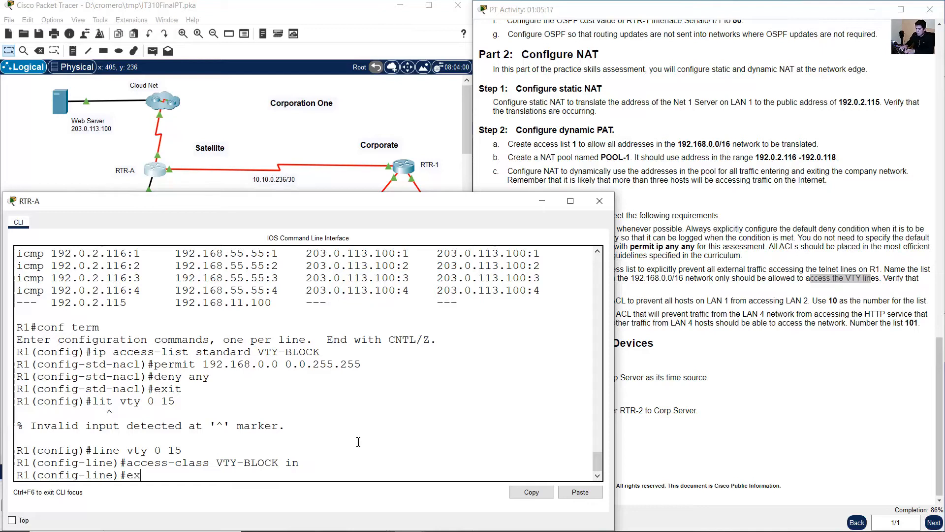
key("Return")
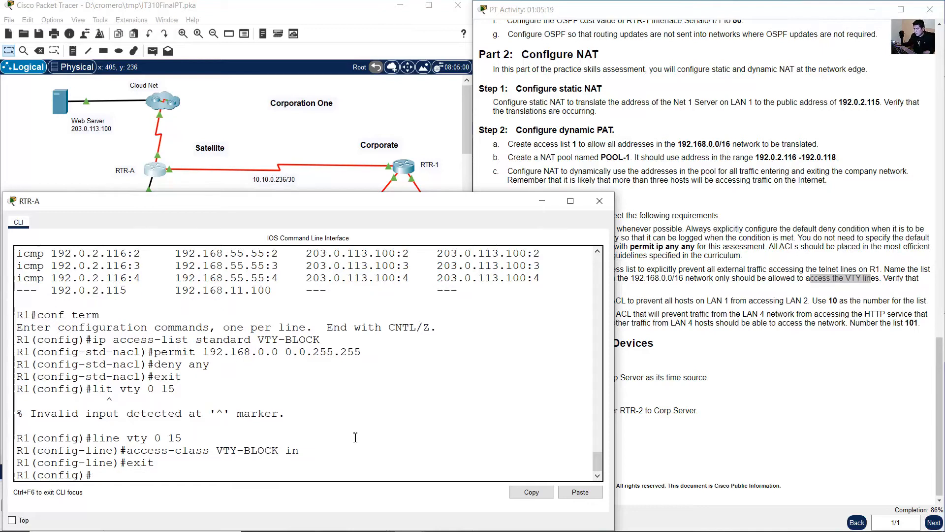
left_click_drag(304, 452, 278, 452)
- Open the Telnet / SSH Client on PC 1-1 and set the connection type to Telnet
left_click(228, 129)
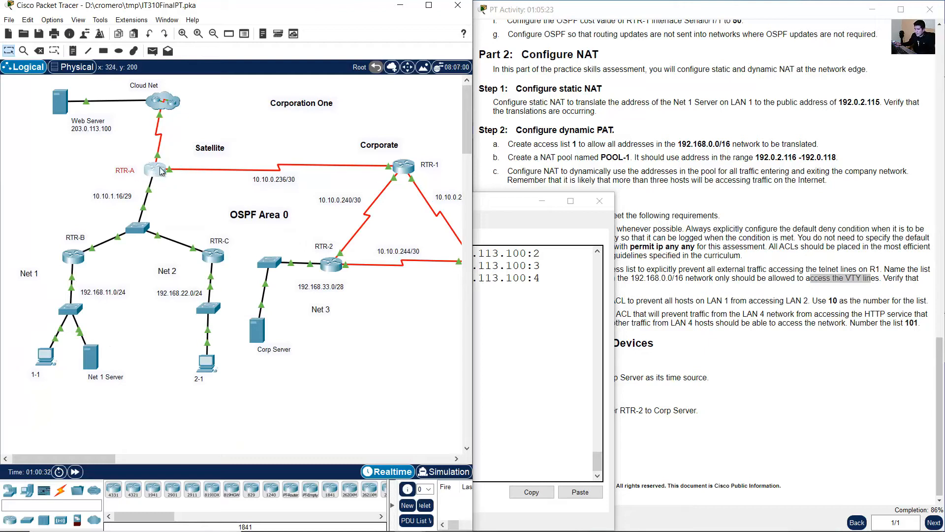
mouse_move(165, 168)
left_click(732, 289)
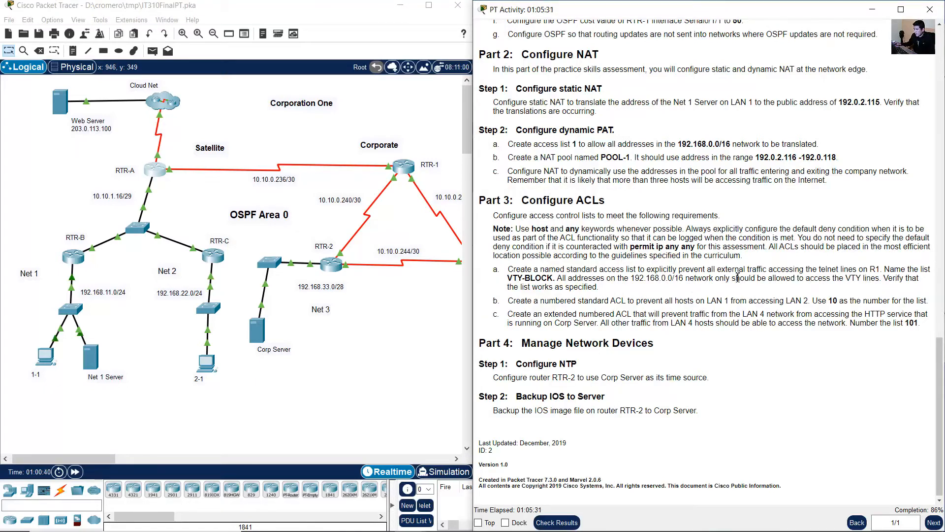
left_click_drag(743, 278, 750, 278)
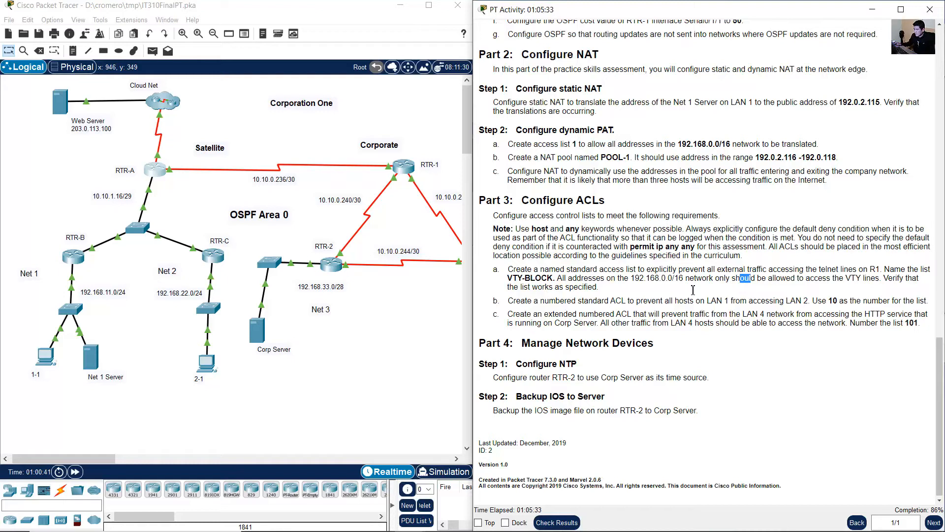
left_click(210, 401)
left_click_drag(55, 390, 21, 341)
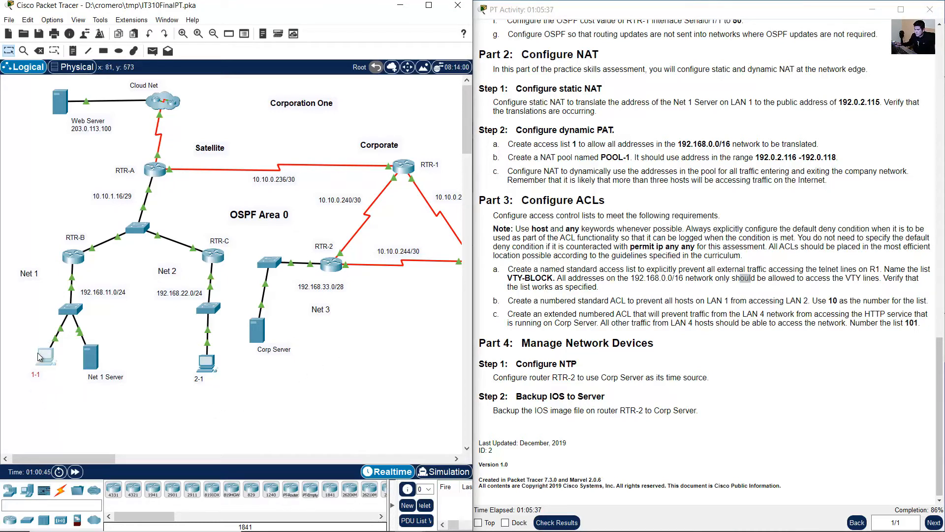
left_click(47, 355)
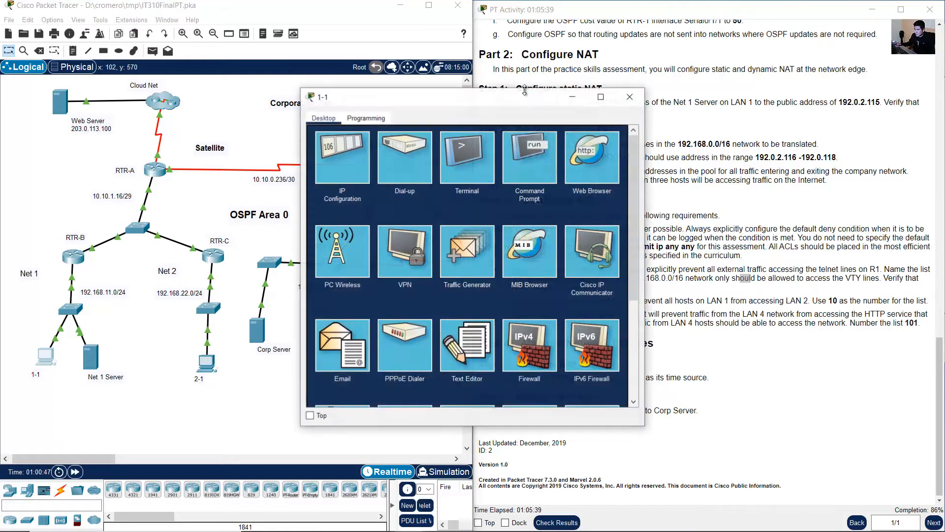
left_click_drag(753, 249, 873, 249)
scroll(750, 295, "down", 3)
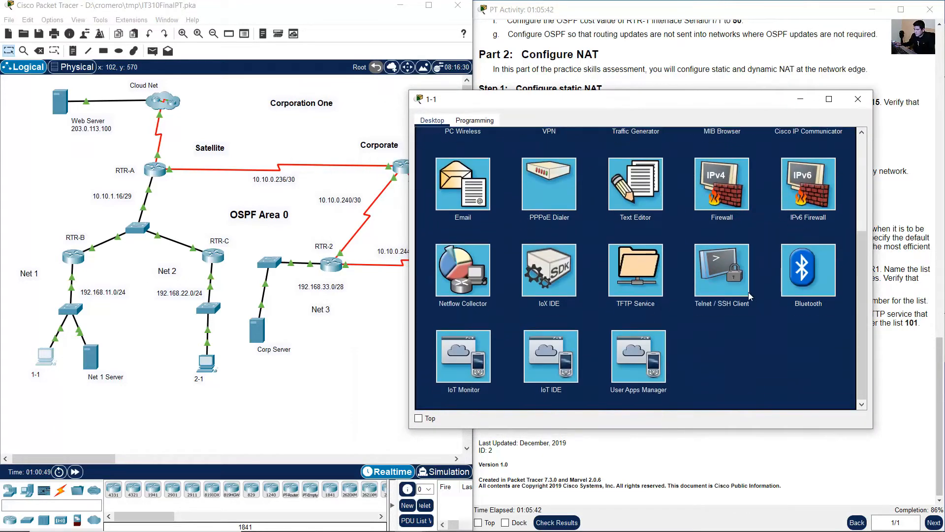
left_click(727, 279)
left_click(526, 170)
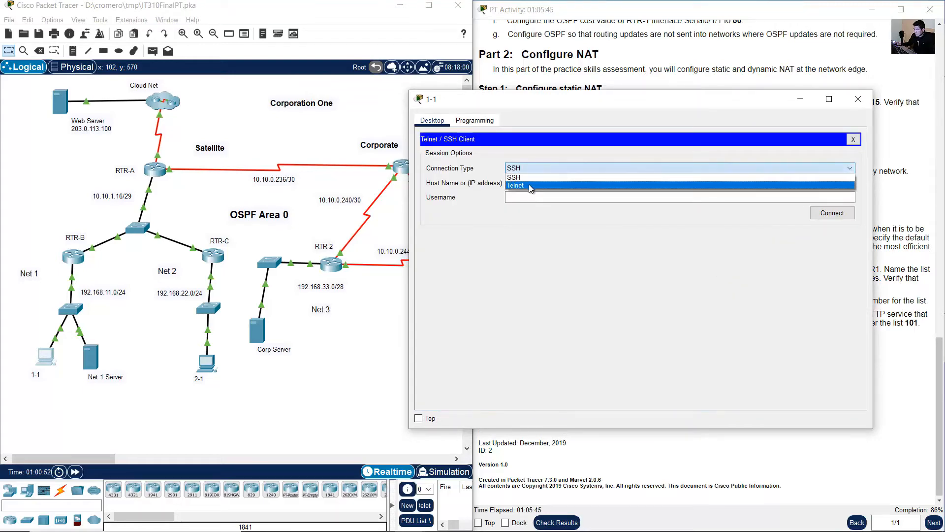
left_click(531, 185)
- Look up the IP address of RTR-A's G0/0/0 interface in the activity's addressing table
left_click(690, 68)
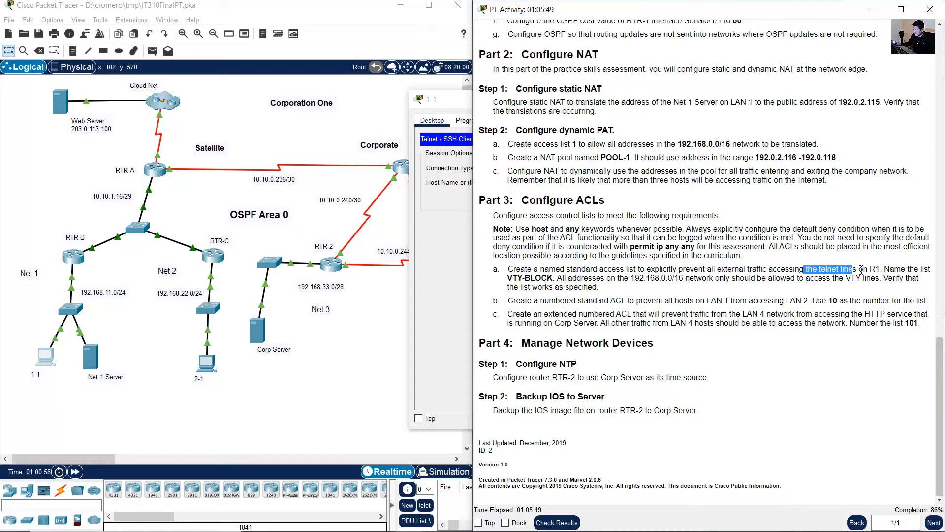
left_click(461, 286)
left_click(542, 183)
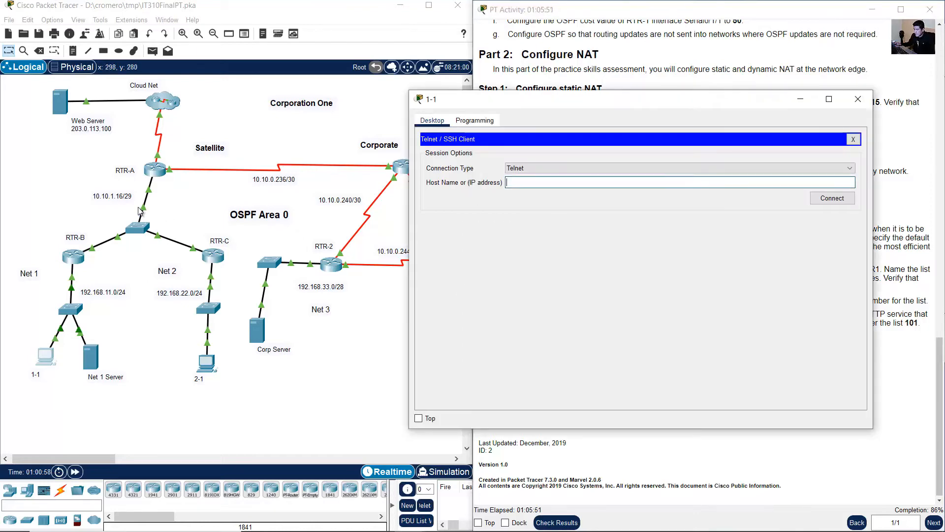
left_click(183, 191)
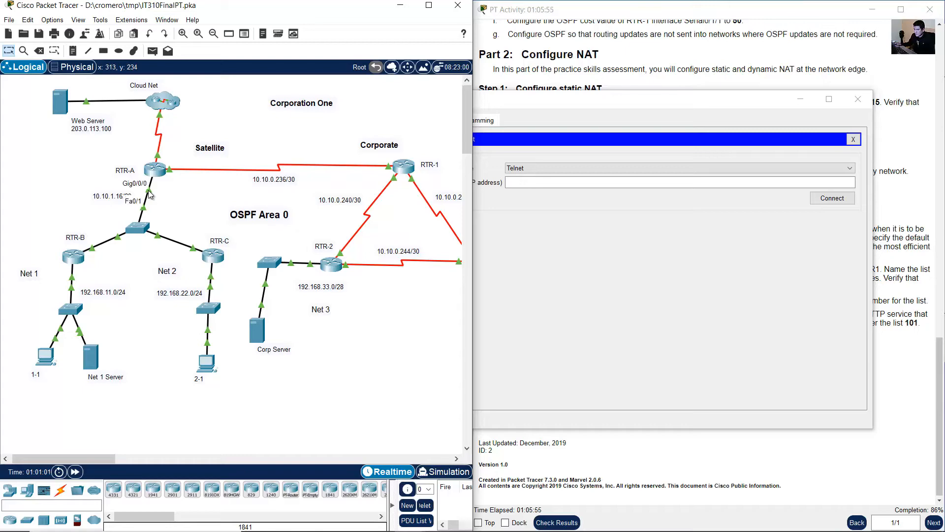
left_click(754, 81)
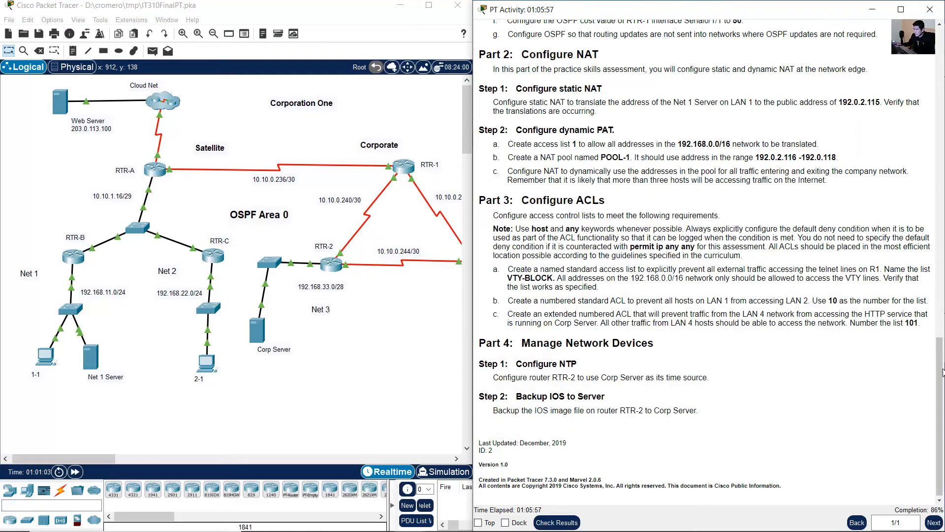
scroll(763, 116, "up", 15)
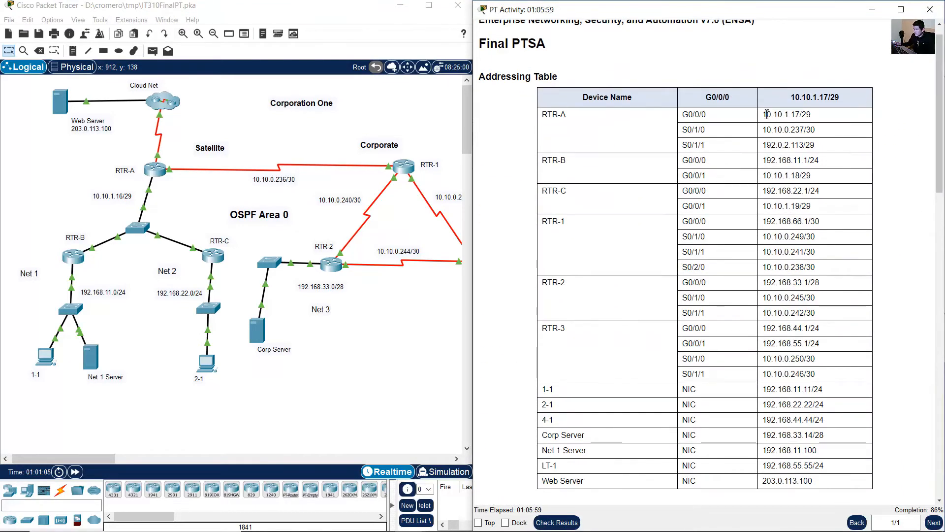
left_click_drag(764, 114, 803, 114)
left_click(54, 400)
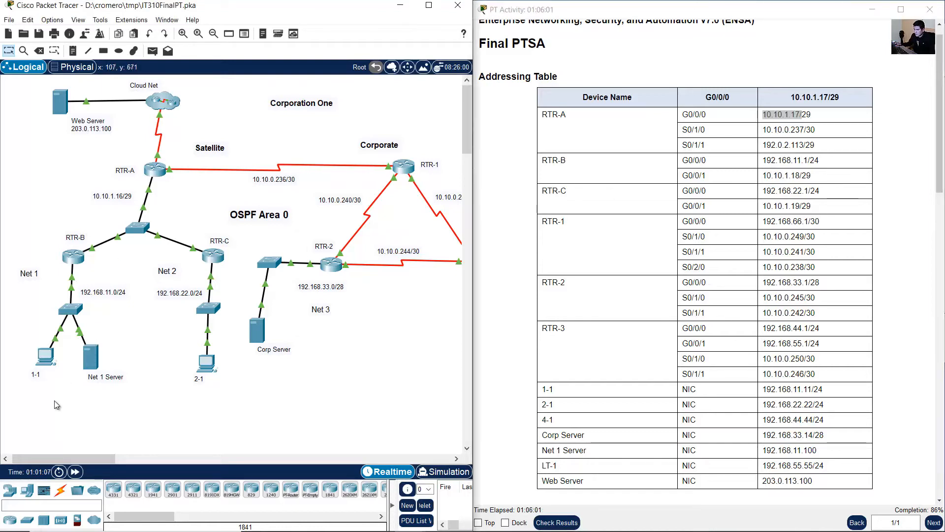
- Test a Telnet connection from PC 1-1 to 10.10.1.17, then end the session and close the PC's window
left_click(46, 355)
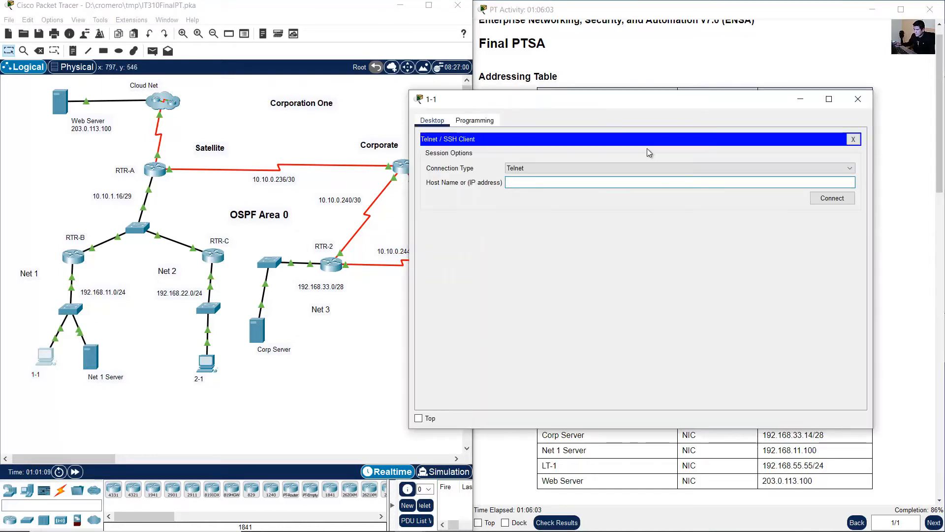
left_click_drag(676, 103, 696, 170)
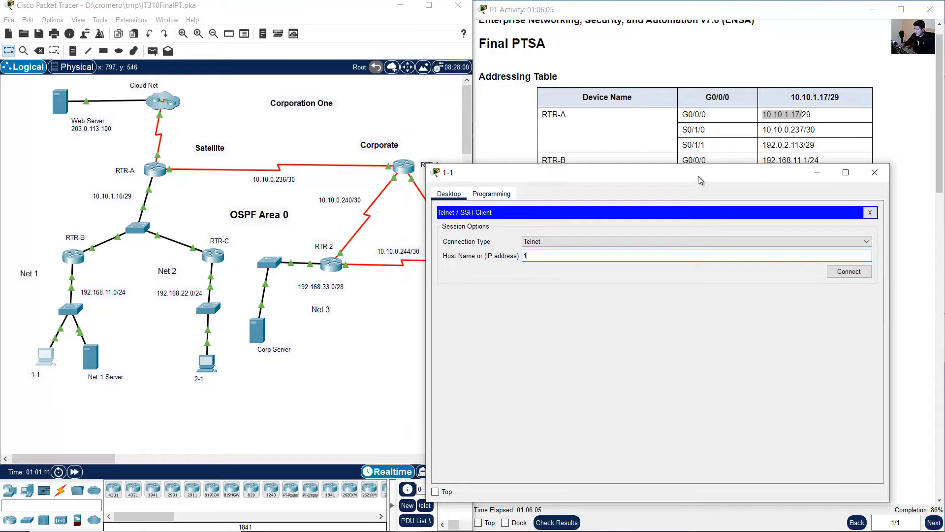
type("10.10.1.17")
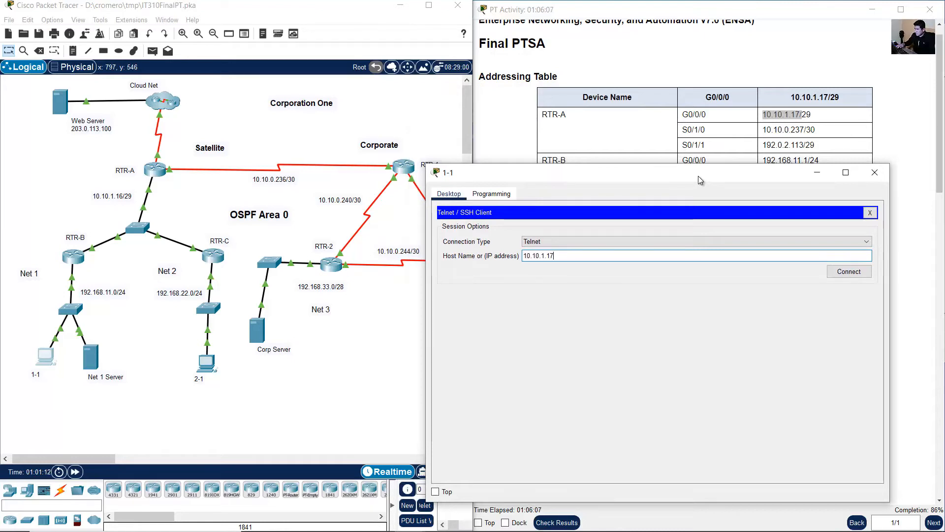
left_click(845, 272)
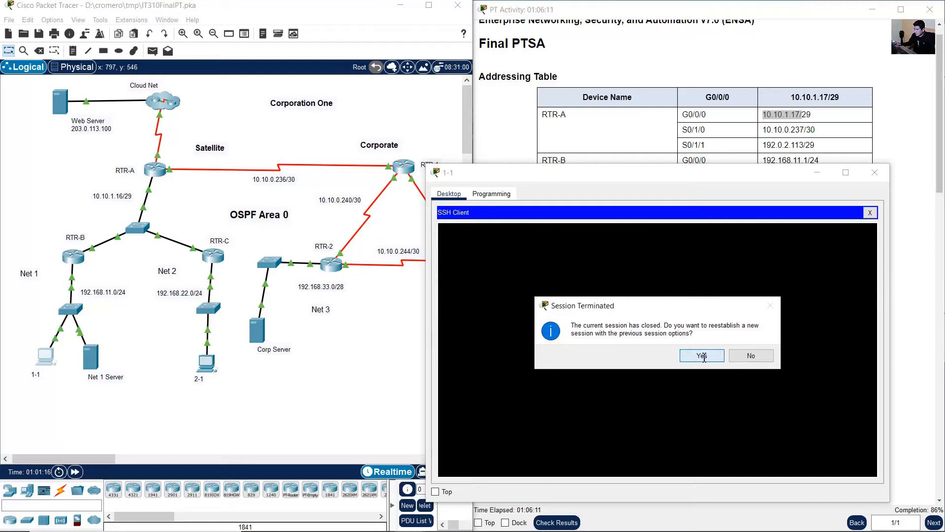
left_click(704, 356)
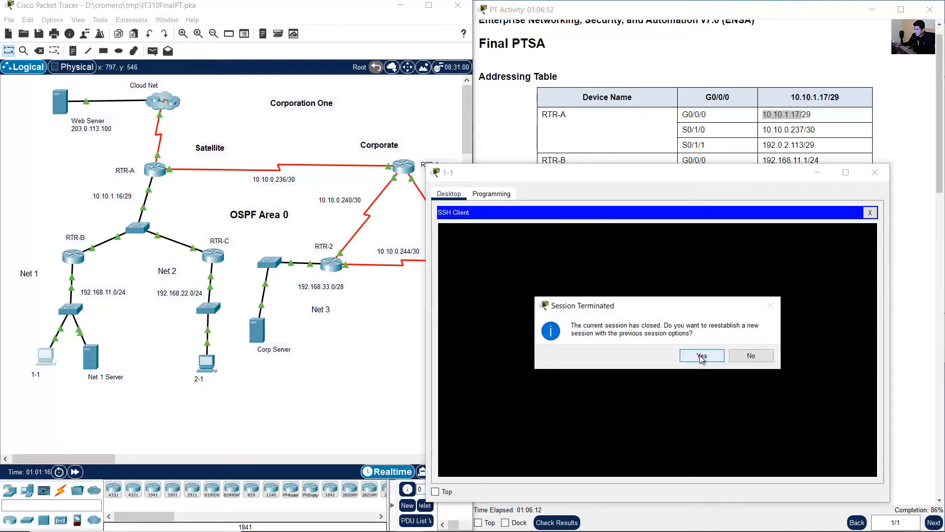
left_click(741, 360)
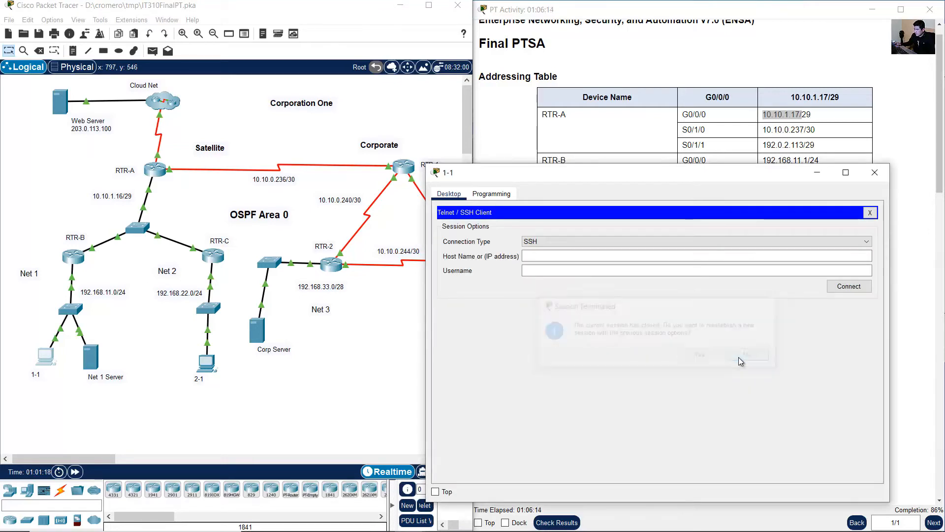
left_click(870, 213)
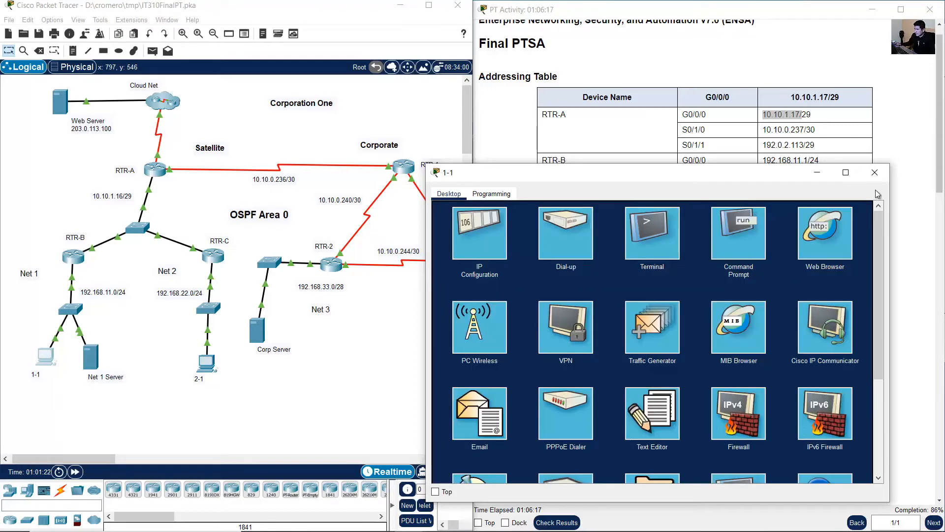
left_click(875, 173)
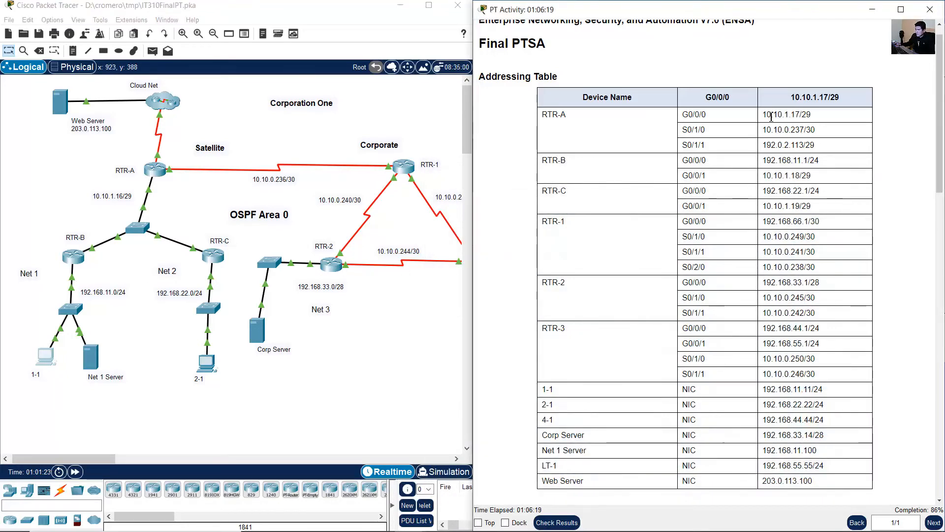
- Check the activity results and examine the assessment items for RTR-A's ACLs, including VTY-BLOCK
left_click_drag(762, 114, 832, 115)
left_click(891, 210)
left_click(556, 522)
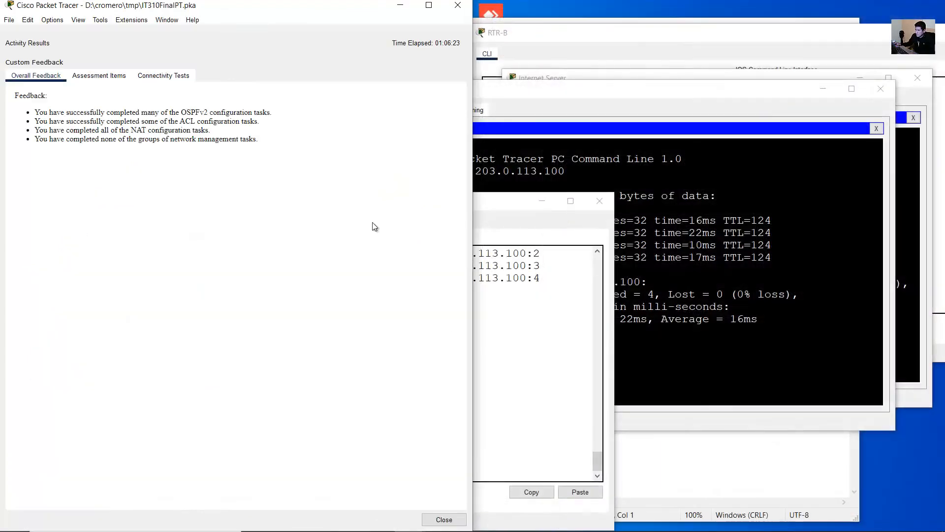
left_click(94, 76)
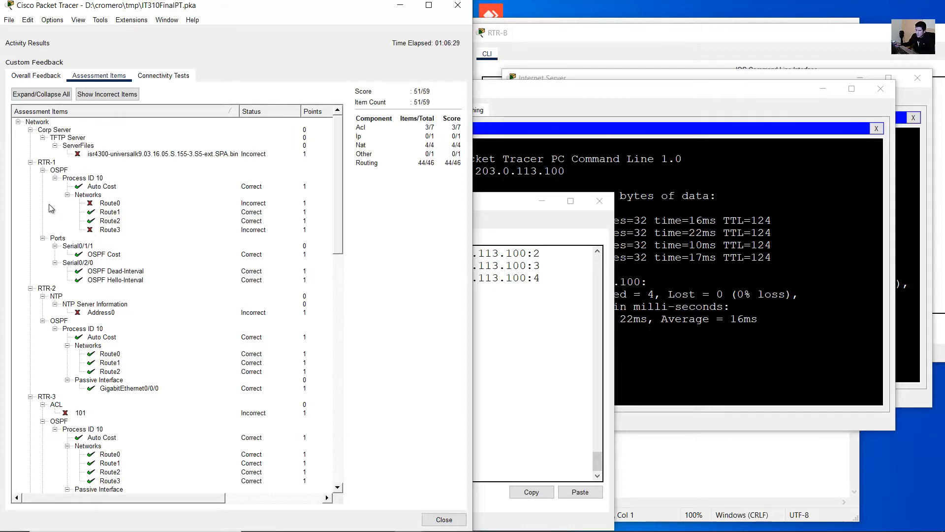
scroll(57, 236, "down", 12)
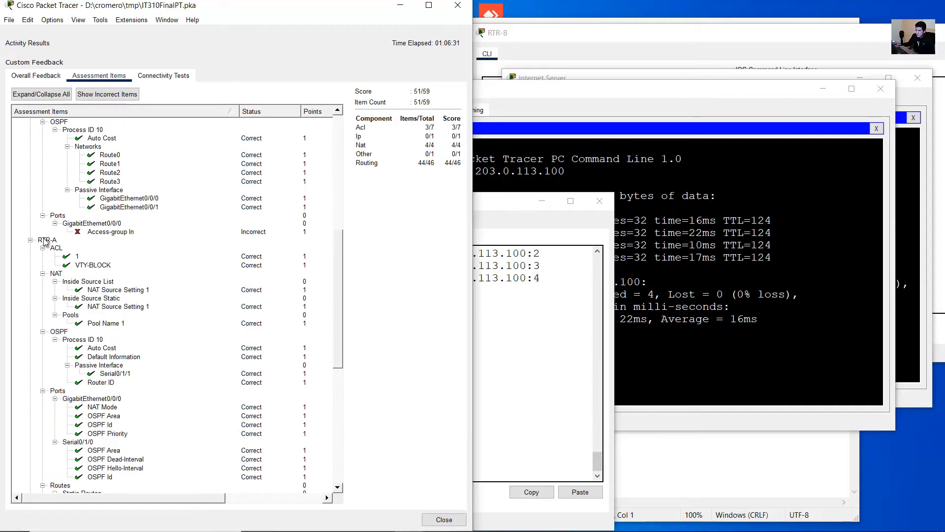
left_click(45, 241)
left_click(65, 249)
left_click(80, 257)
left_click(101, 270)
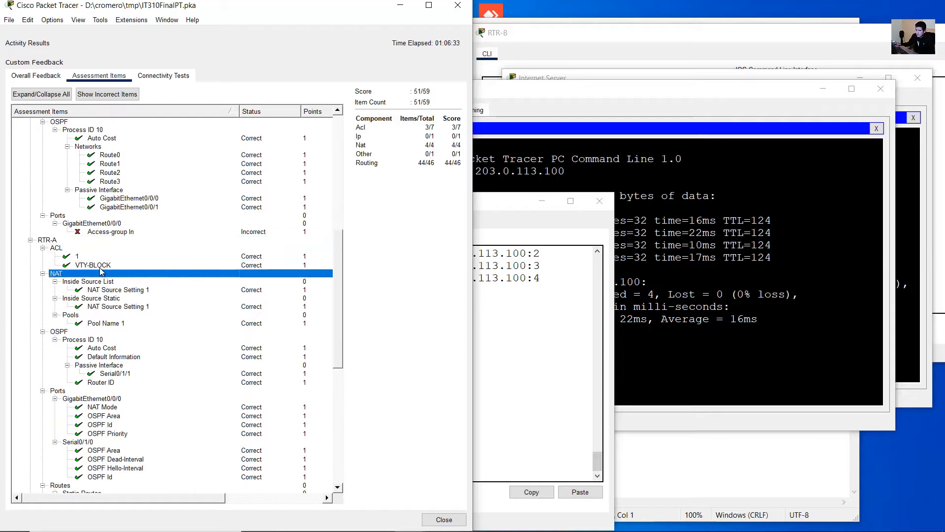
left_click(94, 265)
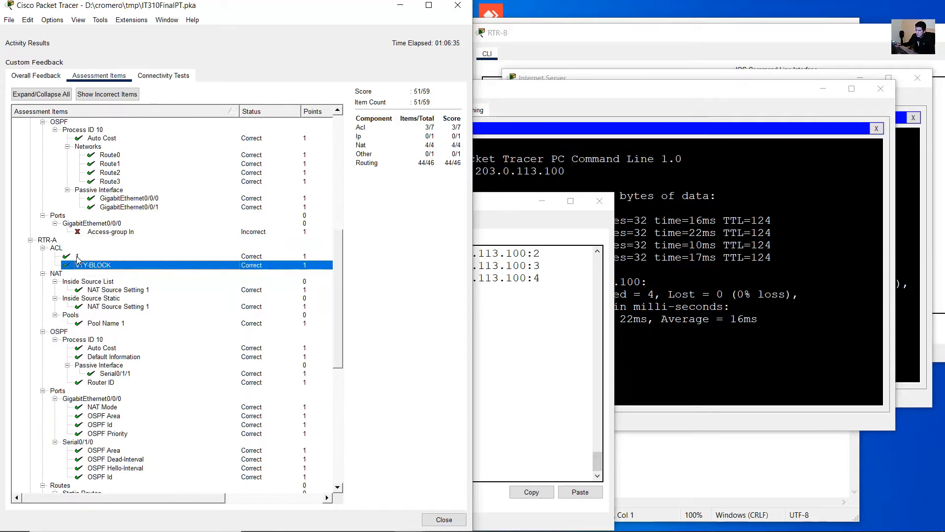
- Examine the assessment items for RTR-A's ACLs and VTY Line 0 access control, and close the activity results
left_click(76, 256)
left_click(81, 266)
scroll(96, 269, "down", 4)
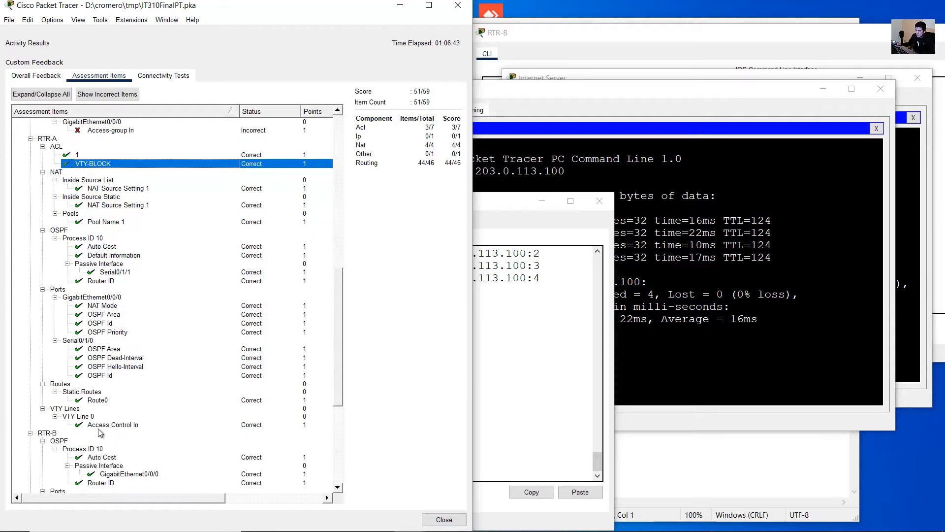
left_click(102, 427)
key("Up")
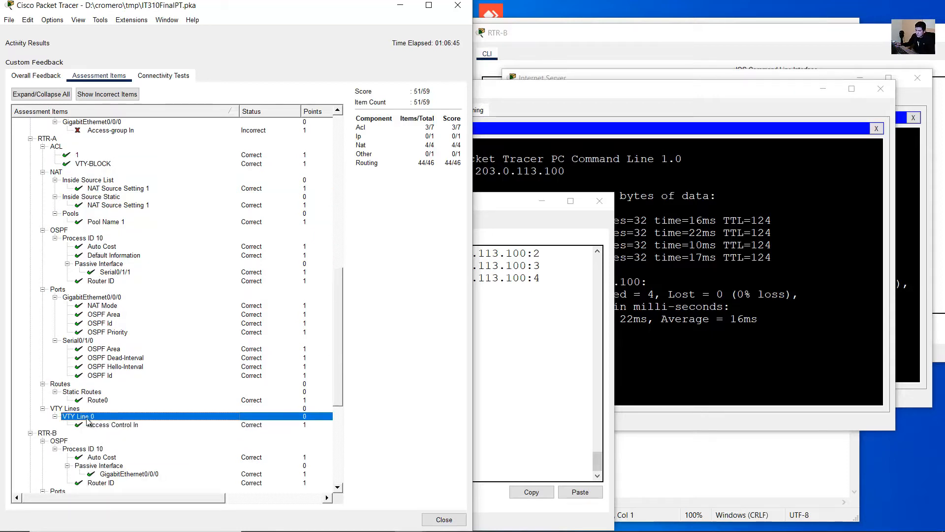
key("Down")
key("Up")
left_click(457, 7)
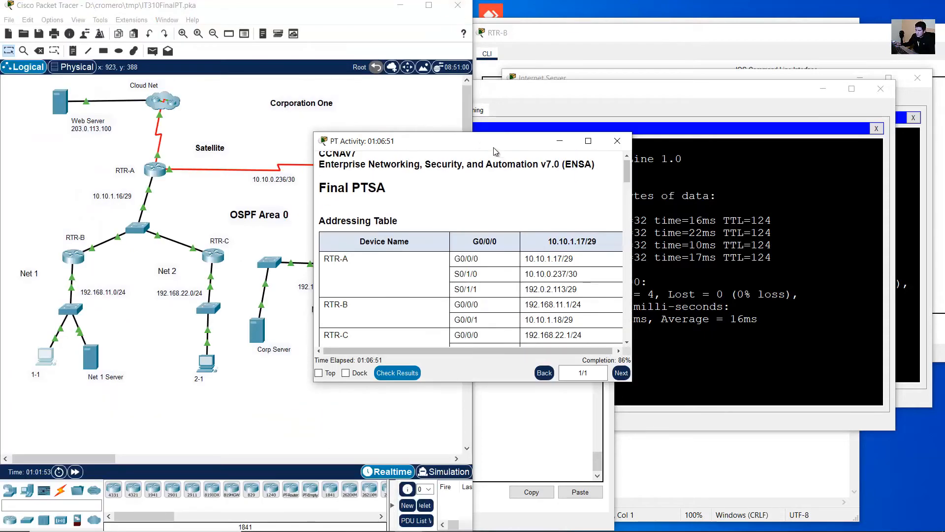
- Return to RTR-A's command line and leave configuration mode for privileged EXEC mode
left_click_drag(374, 152, 935, 222)
left_click(700, 215)
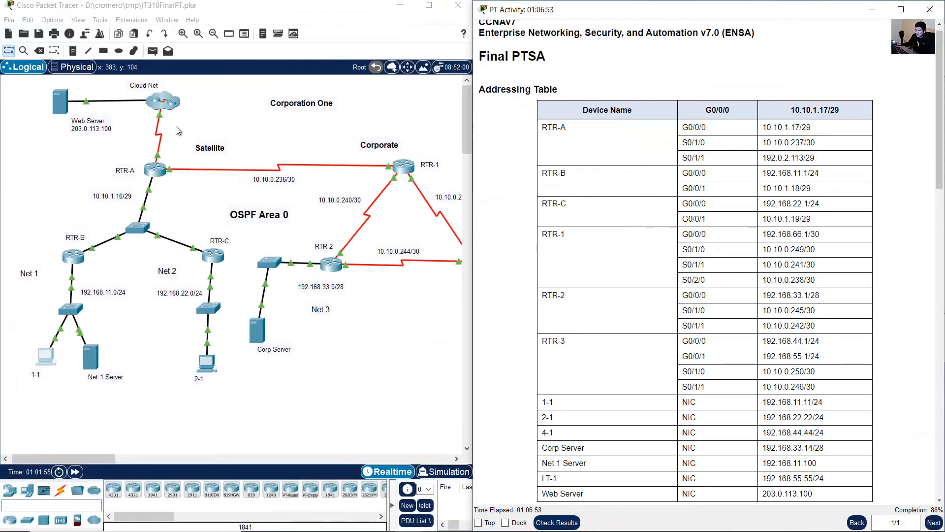
left_click(173, 153)
left_click(154, 176)
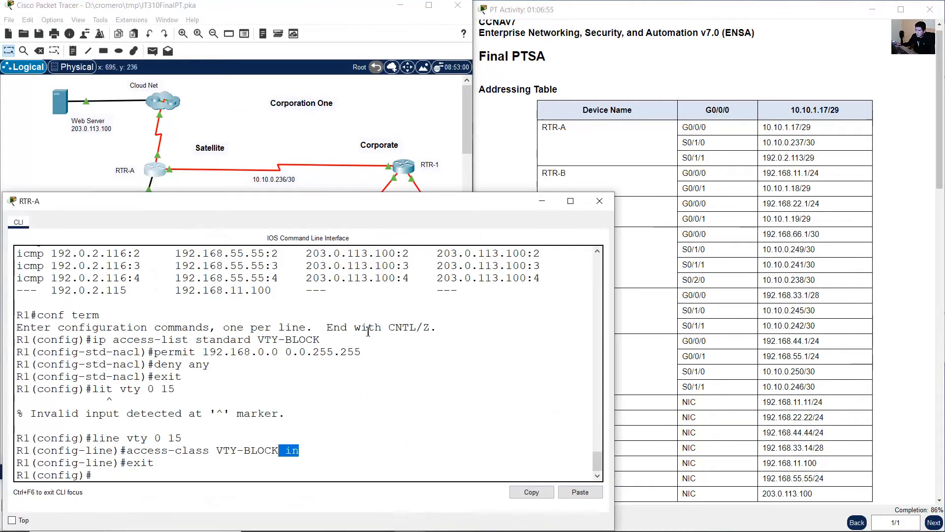
left_click(377, 350)
type("end")
key("Return")
key("Return")
- Display RTR-A's running configuration and examine the access-class and login settings of its VTY lines
type("show")
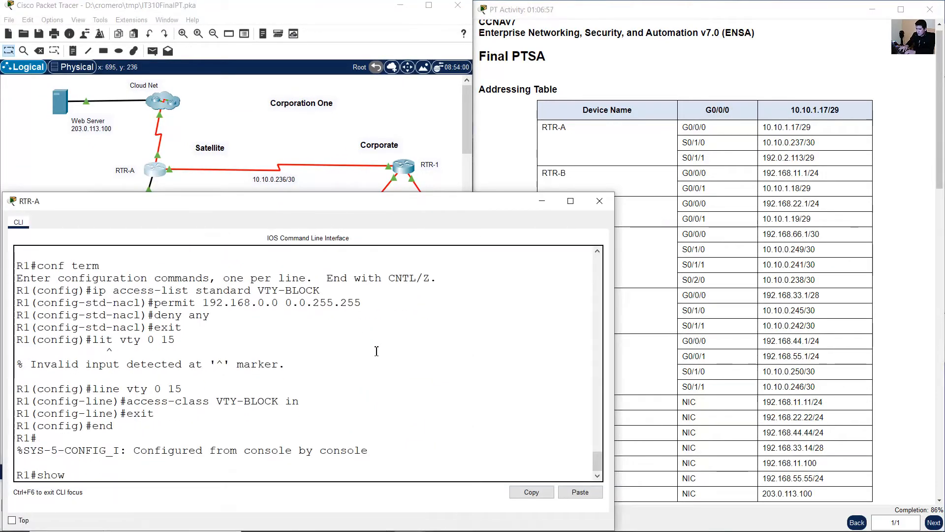
type(" run")
key("Return")
key("space")
key("space")
key("space")
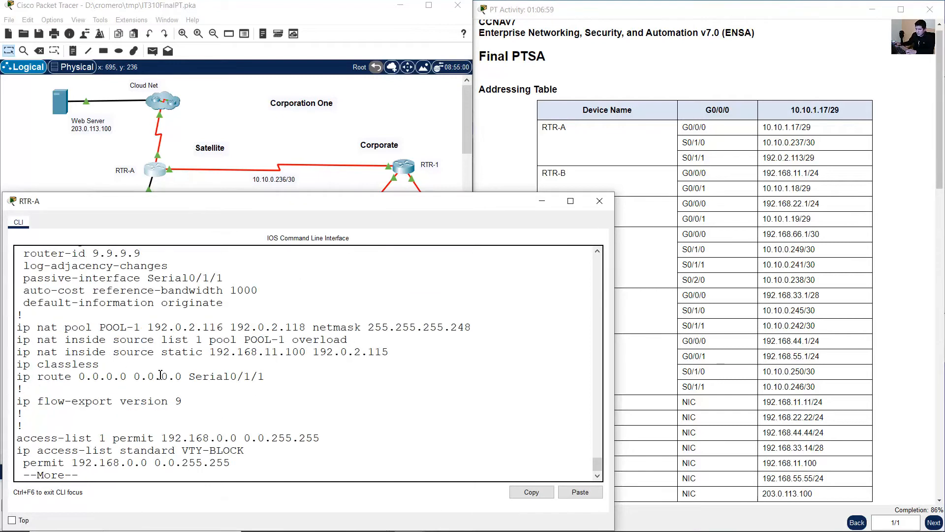
scroll(167, 376, "up", 1)
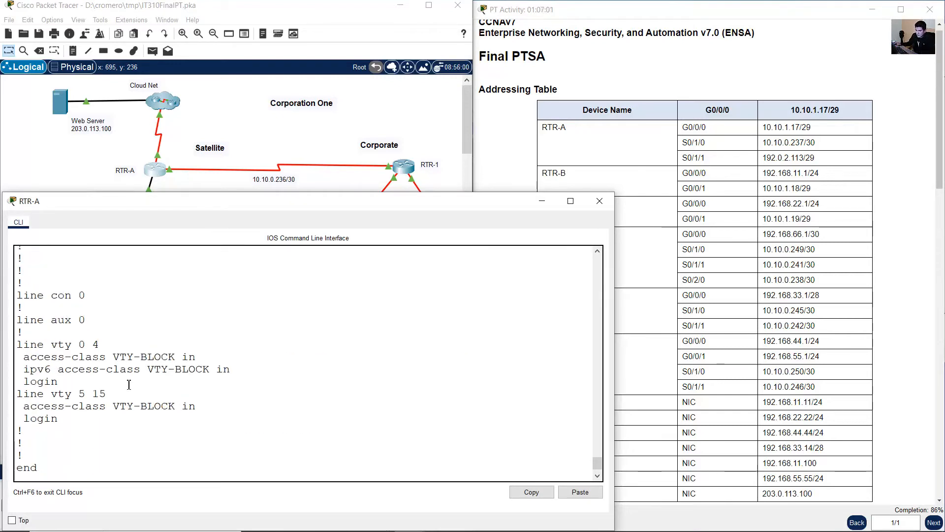
left_click_drag(18, 345, 82, 430)
left_click(72, 410)
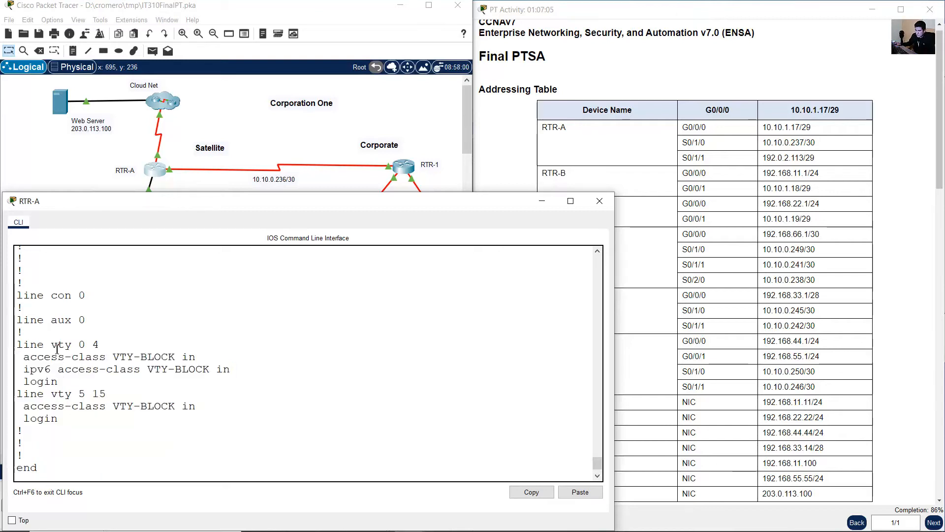
left_click_drag(26, 340, 135, 458)
scroll(208, 442, "down", 1)
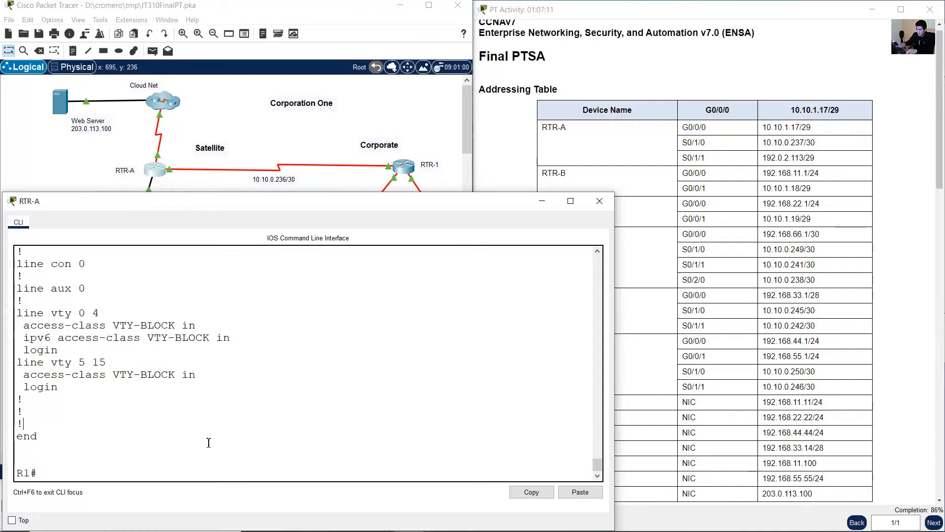
- Set the line password on RTR-A's VTY lines 0 15, enable login, and exit line configuration
key("Return")
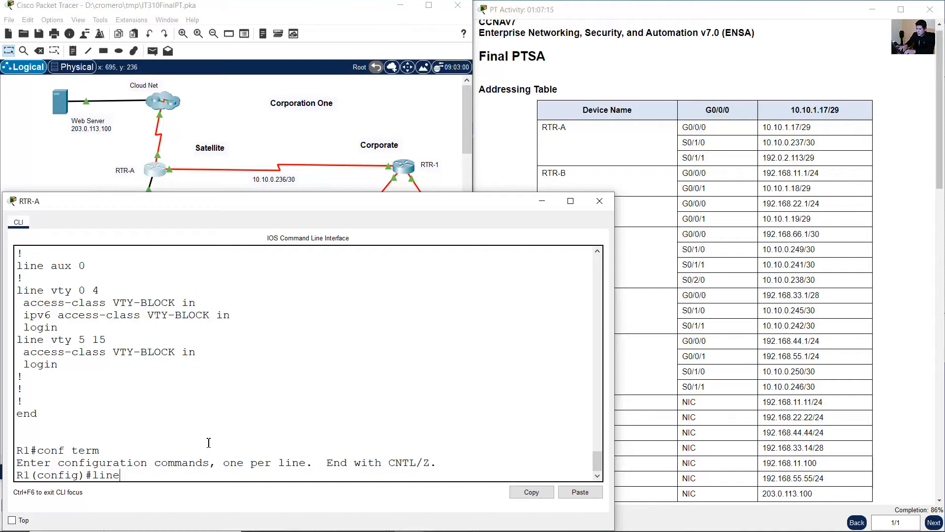
type("line vty 0 15")
key("Return")
type("passwor")
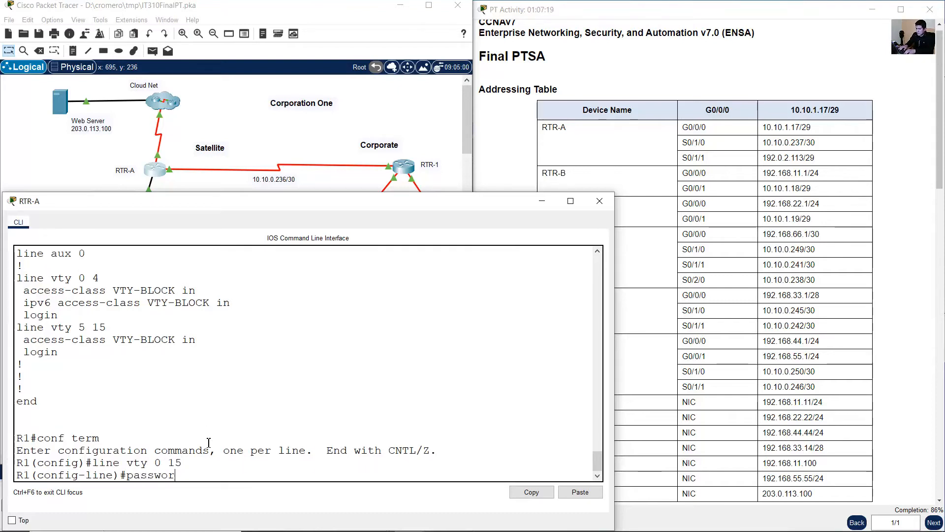
type("d cisco")
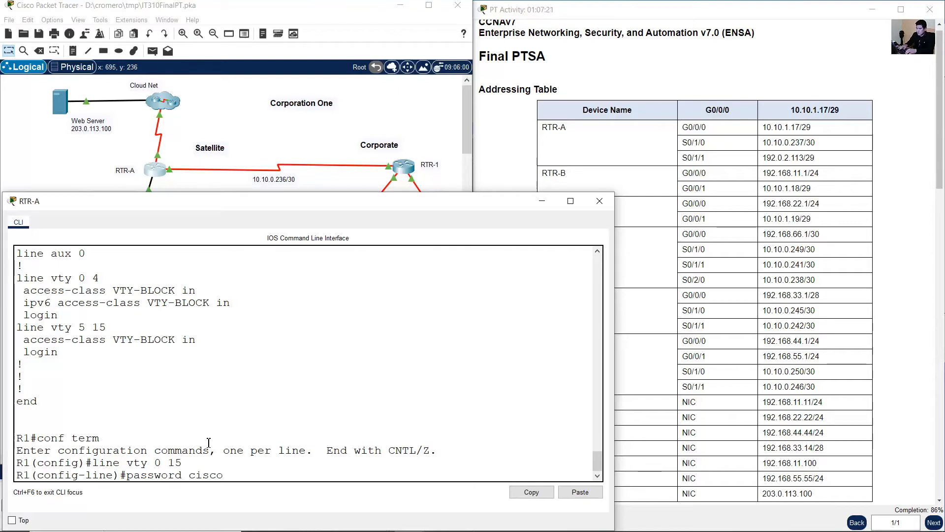
key("Return")
type("login")
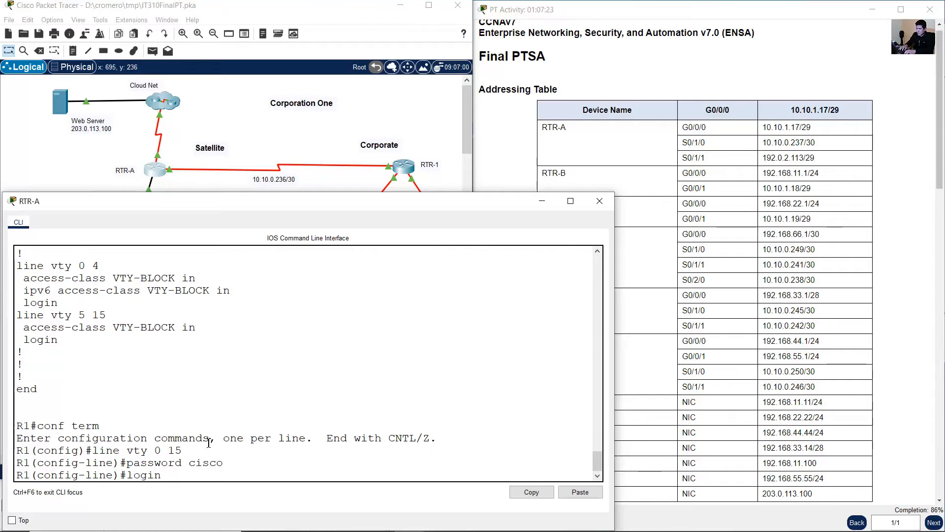
key("Return")
type("exit")
key("Return")
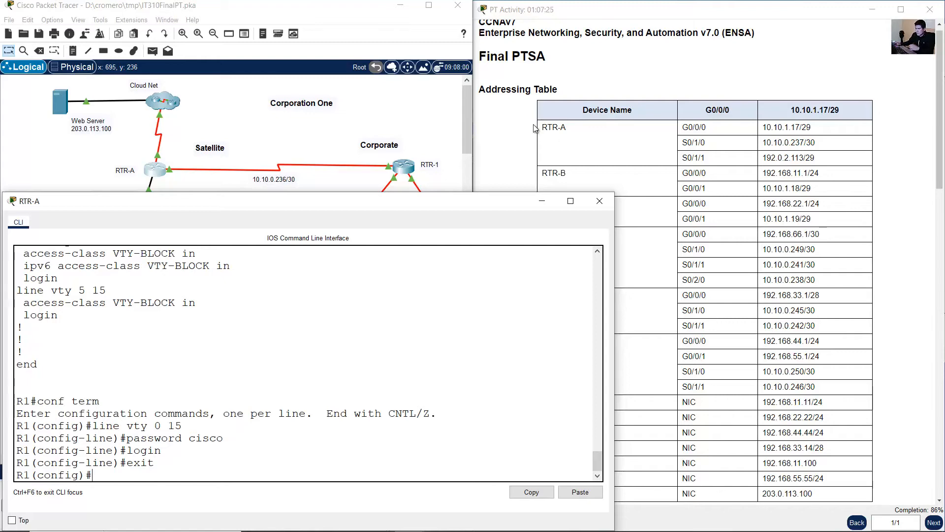
- Open the Telnet / SSH Client on PC 1-1 and set the connection type to Telnet
left_click(409, 109)
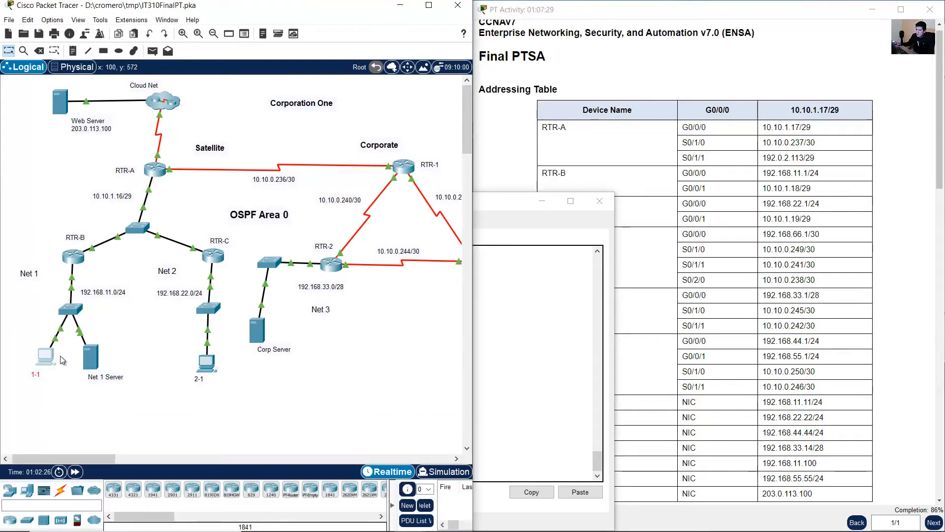
left_click(45, 358)
left_click_drag(478, 104, 657, 83)
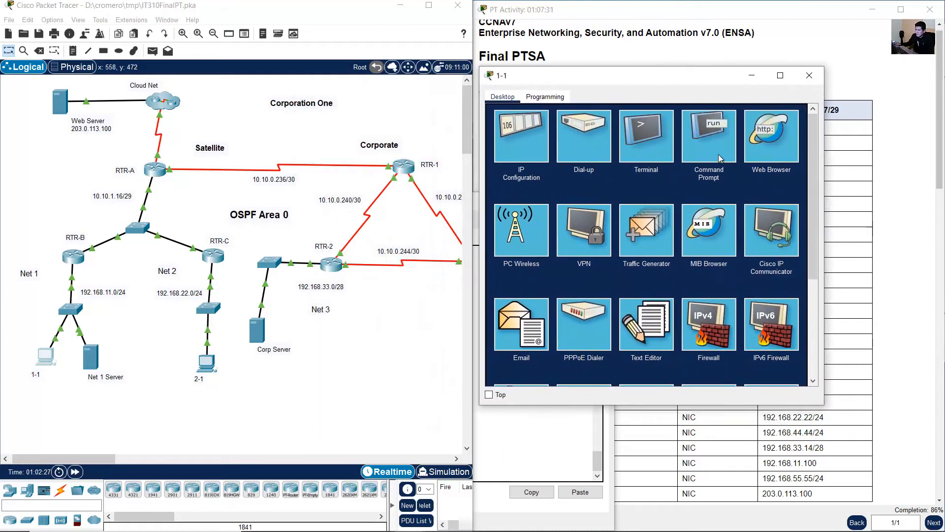
left_click(719, 155)
left_click(804, 113)
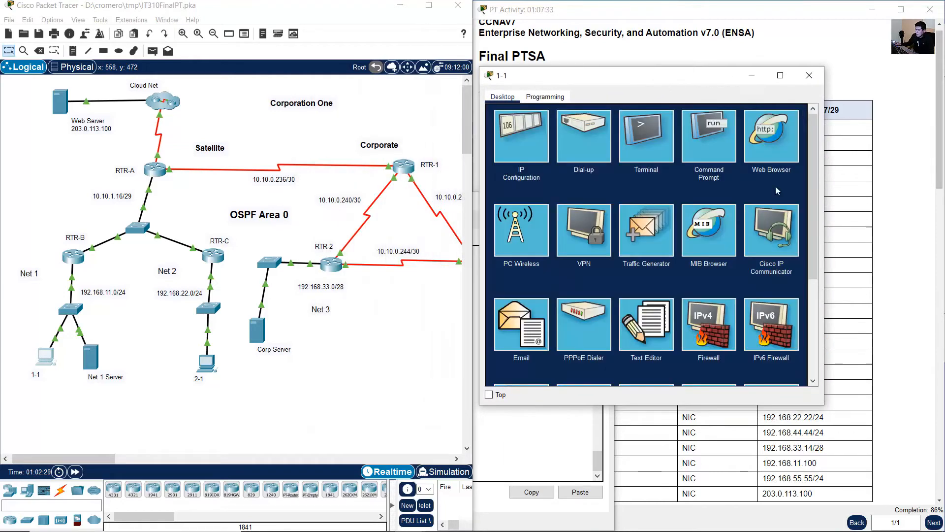
scroll(715, 264, "down", 5)
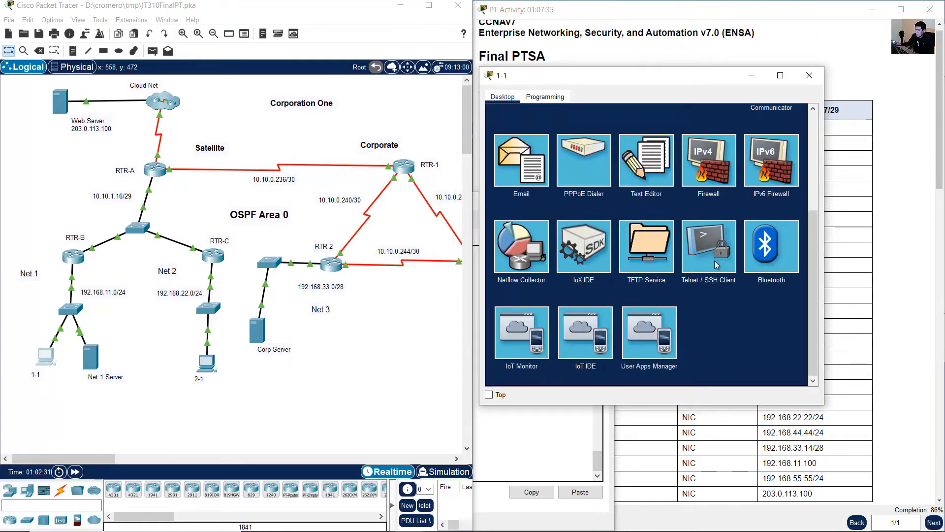
left_click(714, 261)
left_click(620, 145)
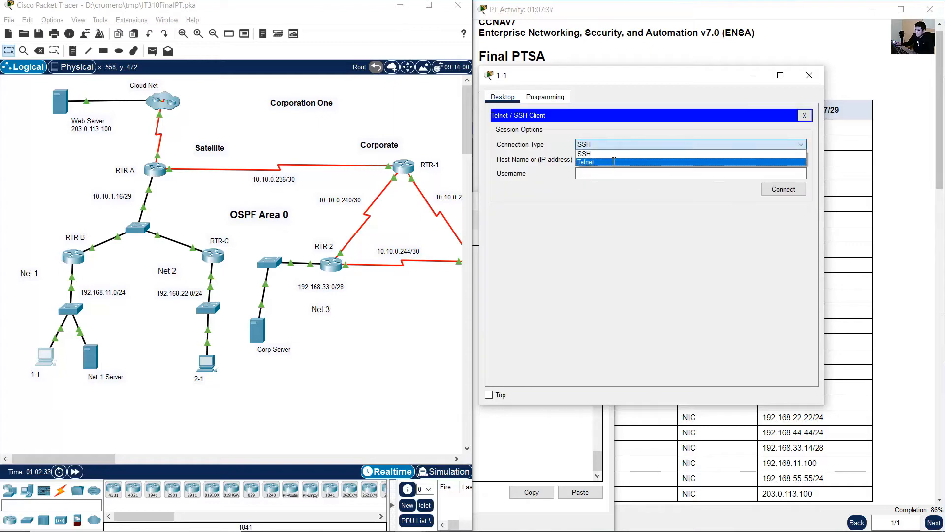
left_click(612, 162)
- Connect from PC 1-1 to RTR-A's G0/0/0 address, 10.10.1.17, and log in with the VTY line password
left_click_drag(717, 81, 735, 190)
left_click_drag(764, 127, 806, 128)
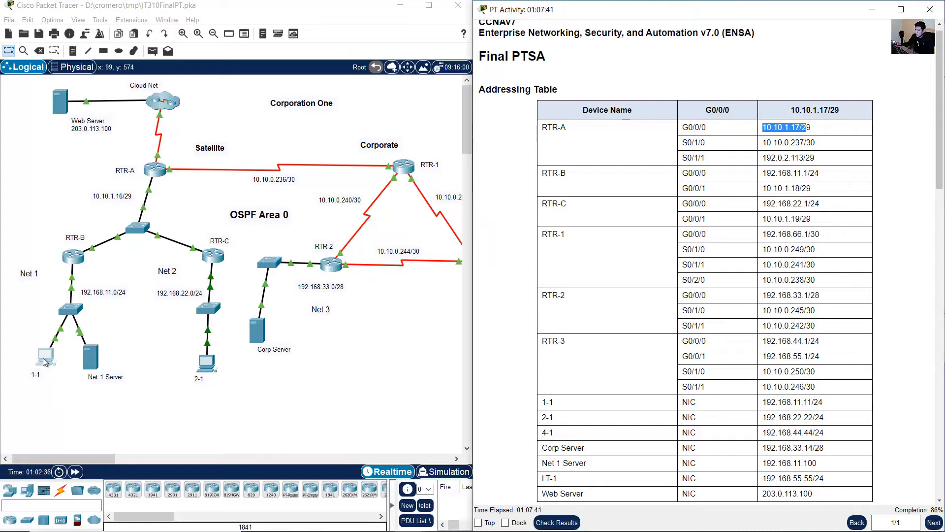
left_click(45, 358)
type("10.10.1.17")
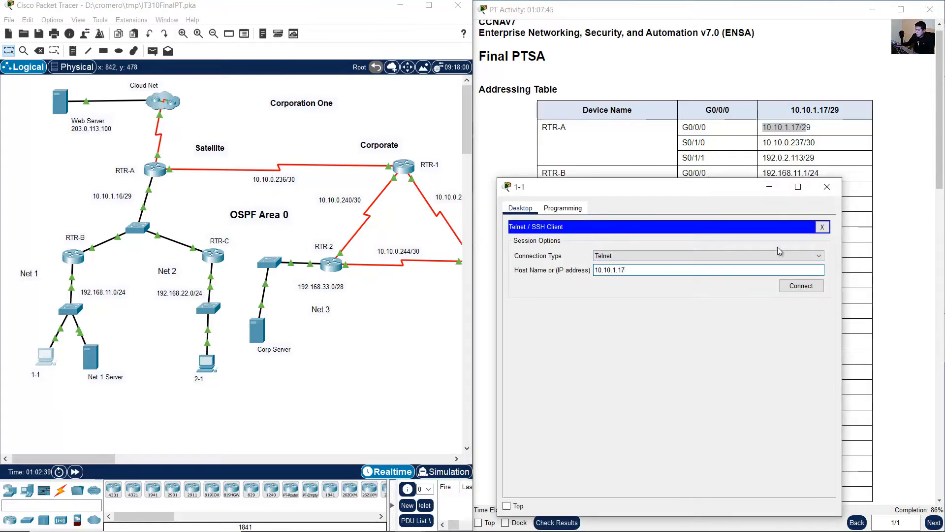
left_click(791, 285)
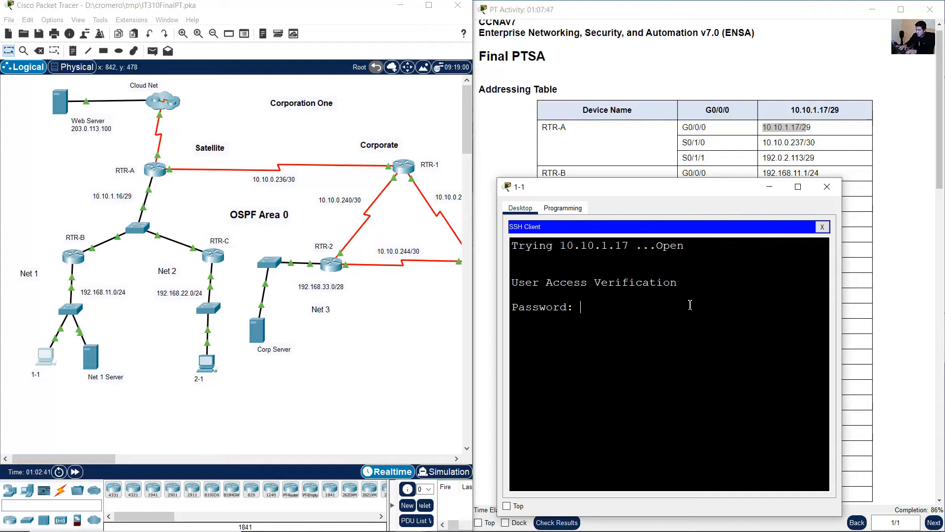
key("Return")
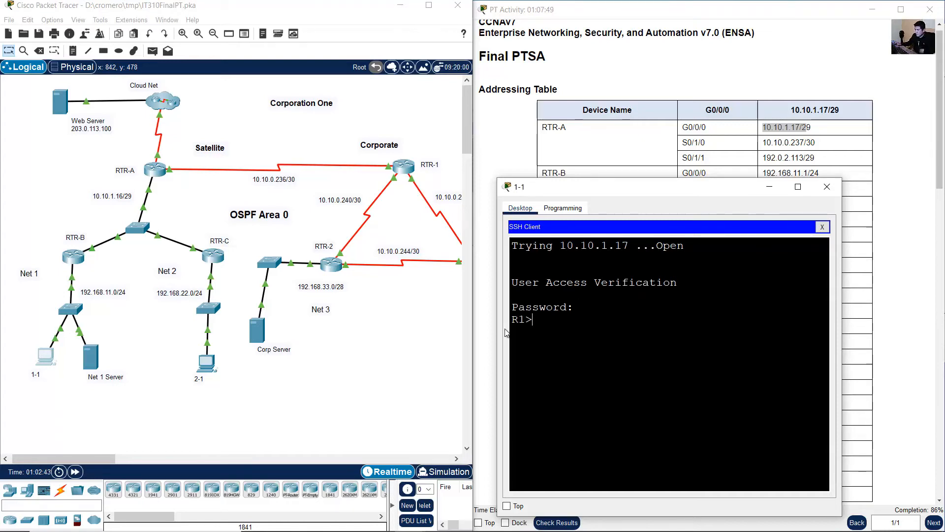
- Exit the Telnet session on PC 1-1, decline a new session, and close the PC's window
type("exit")
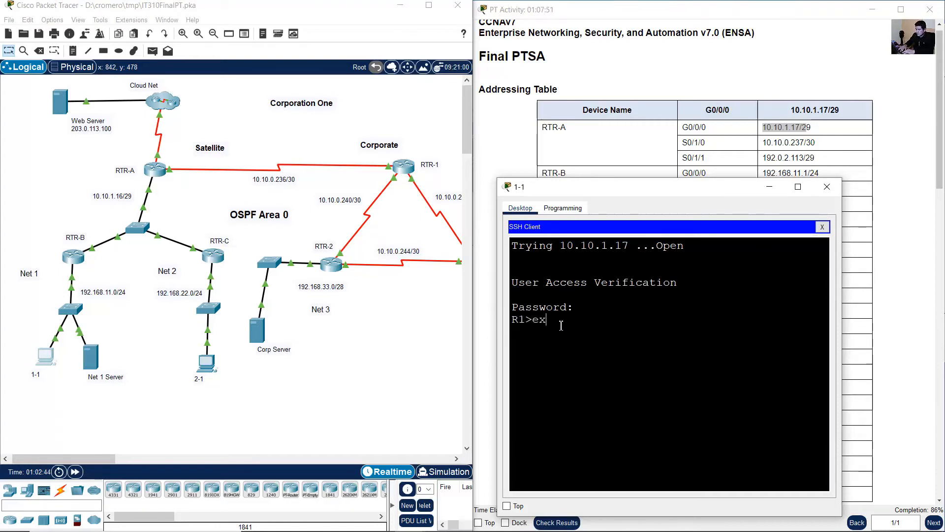
key("Return")
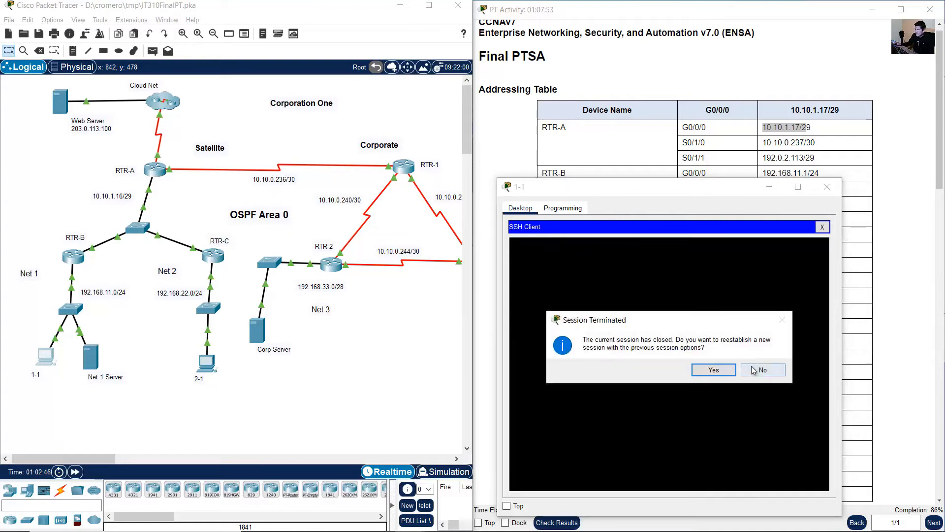
left_click(757, 370)
left_click(827, 187)
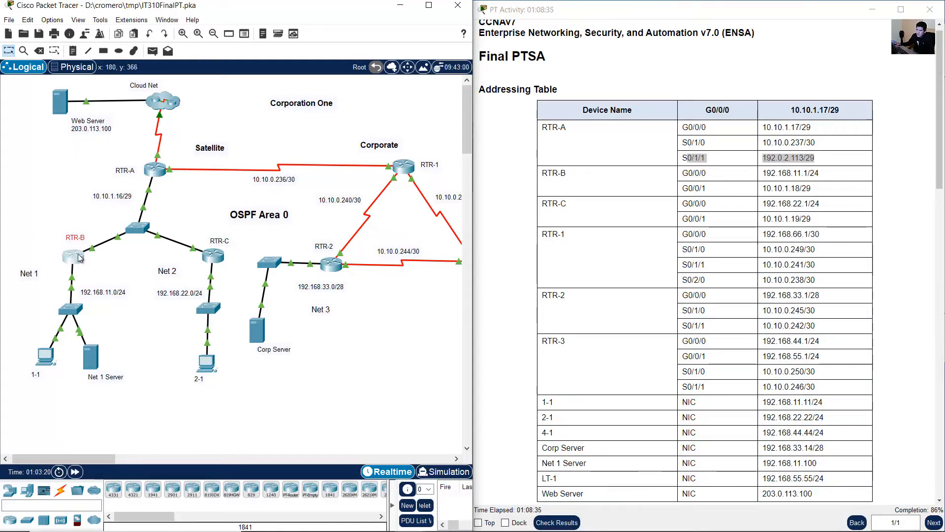
- Open RTR-B's command line and enter privileged EXEC mode
left_click_drag(67, 195, 162, 230)
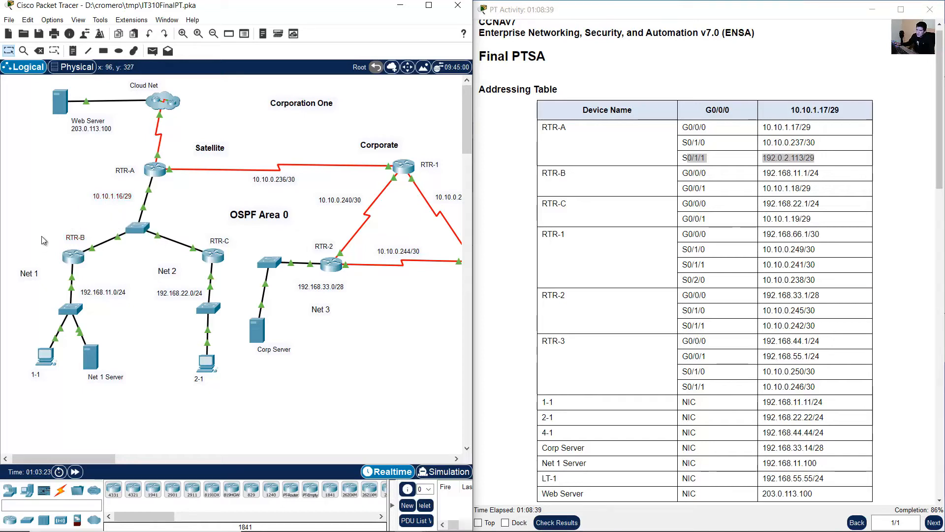
left_click(74, 257)
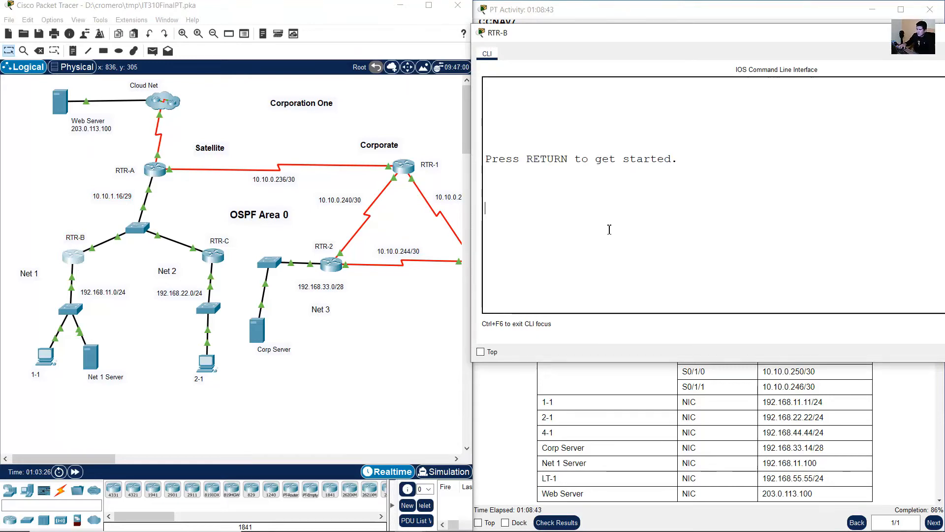
key("Return")
type("en")
key("Return")
- Test a Telnet connection from RTR-B to RTR-A's G0/0/0 address, 10.10.1.17
type("t")
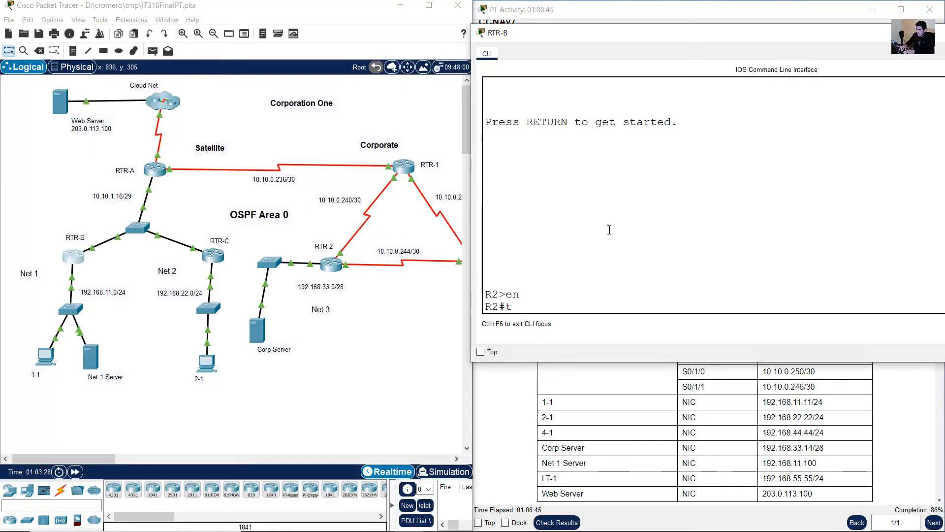
type("elnet")
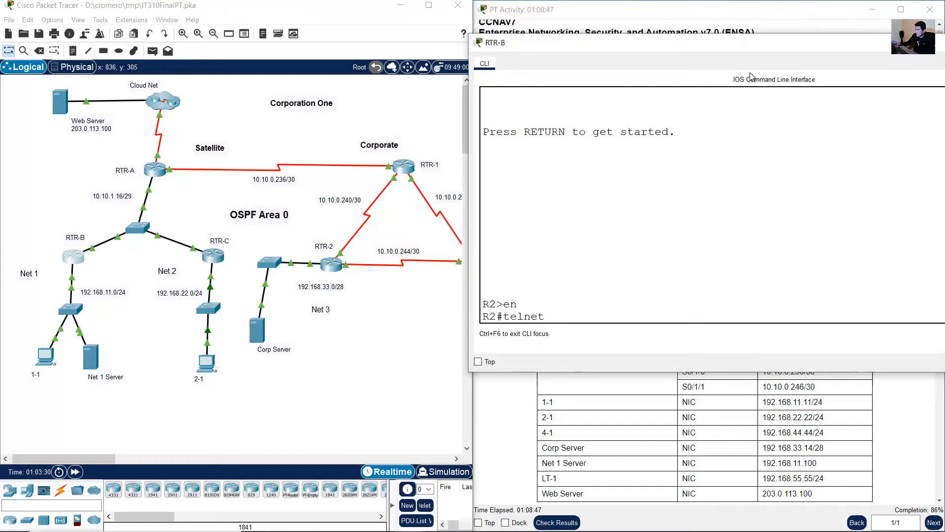
left_click_drag(766, 47, 659, 143)
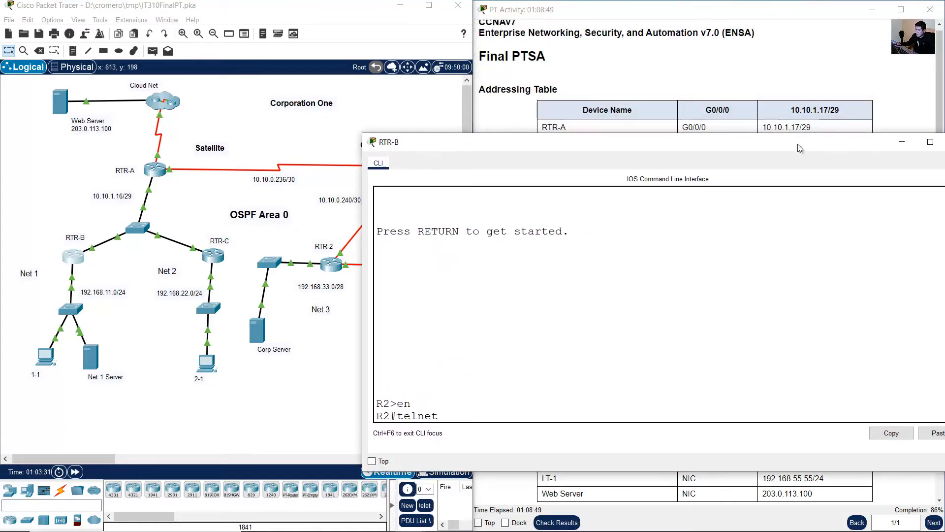
left_click(791, 123)
left_click_drag(763, 127, 805, 127)
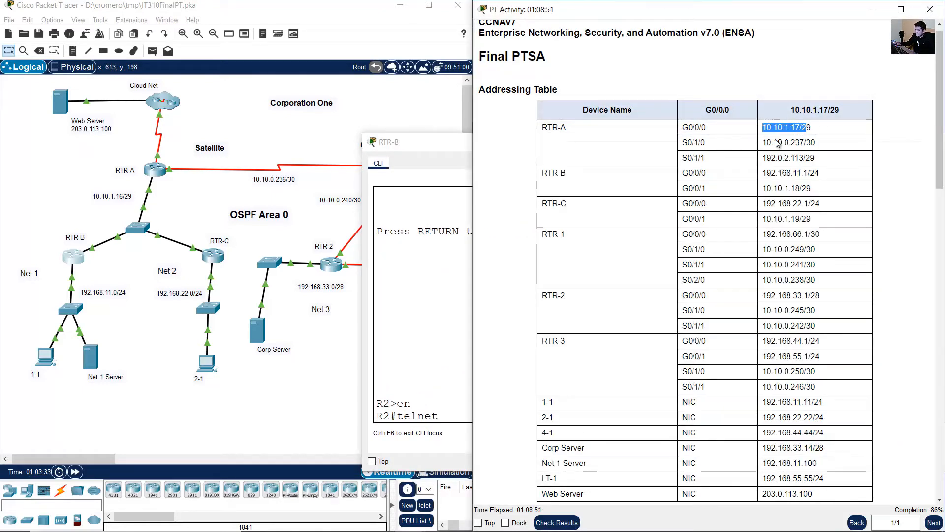
left_click(474, 308)
type("10.10.1.17")
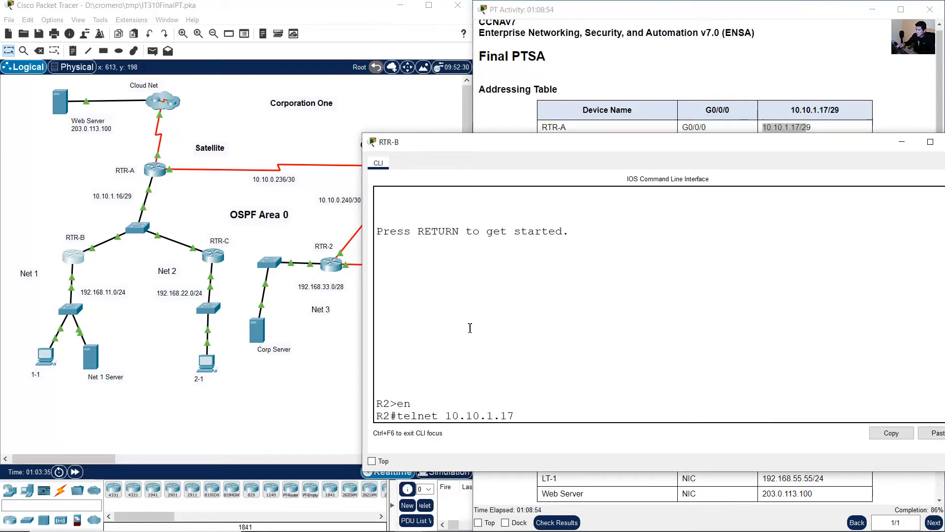
key("Return")
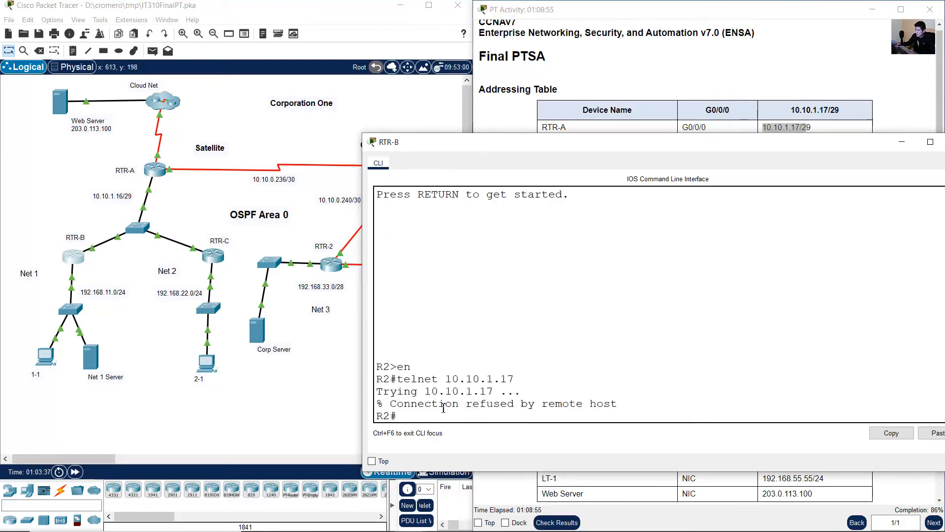
- Check RTR-B's response to the Telnet attempt against RTR-A in the topology
left_click_drag(501, 405, 624, 405)
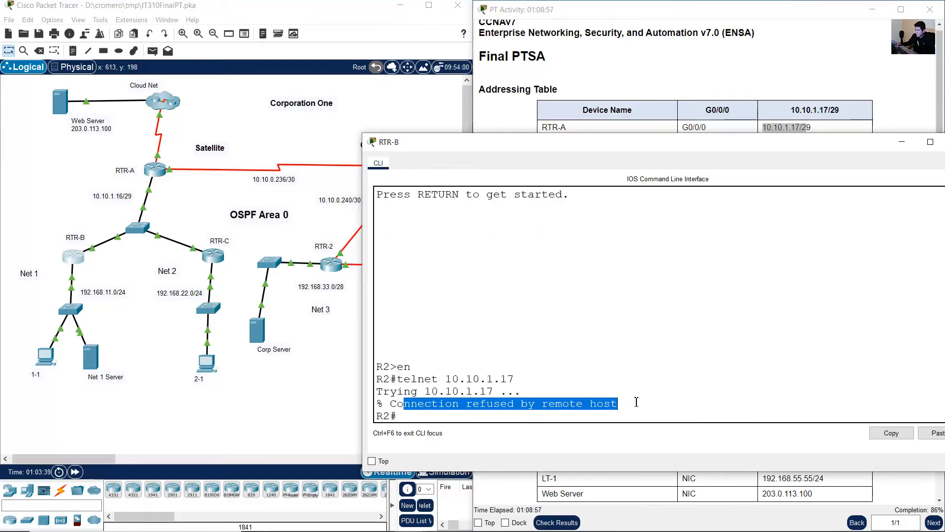
left_click(540, 421)
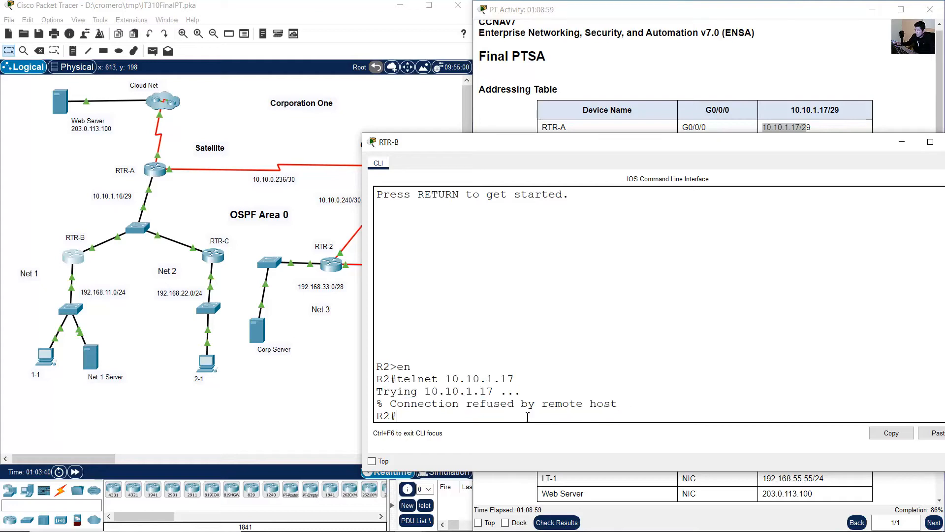
left_click(186, 206)
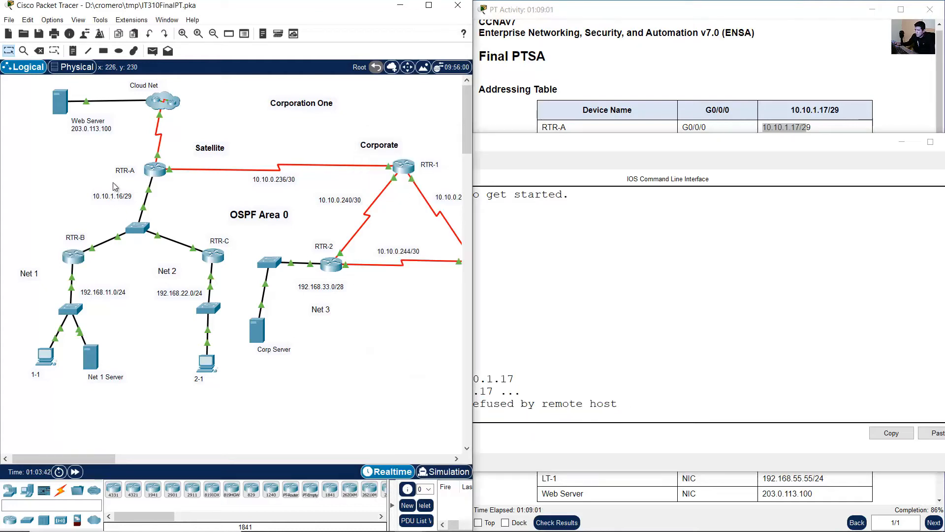
- Find and read the Part 3 item b requirement for a numbered standard ACL in the activity instructions
left_click(684, 250)
left_click(856, 90)
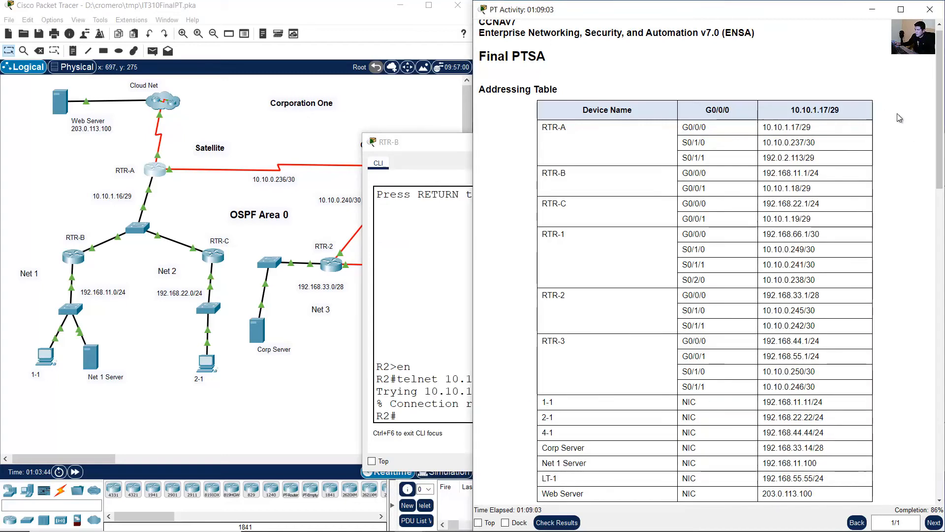
scroll(876, 185, "down", 13)
scroll(871, 198, "down", 8)
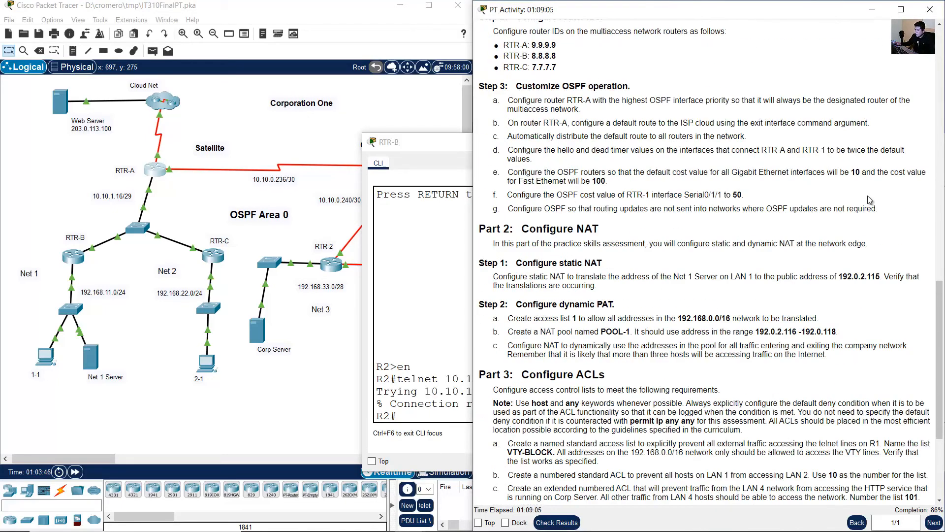
scroll(870, 199, "down", 4)
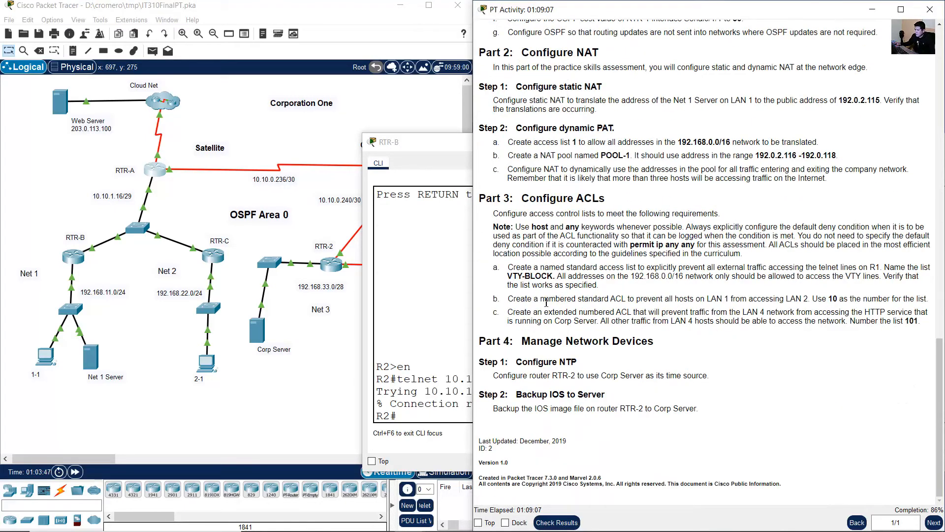
left_click_drag(511, 301, 733, 300)
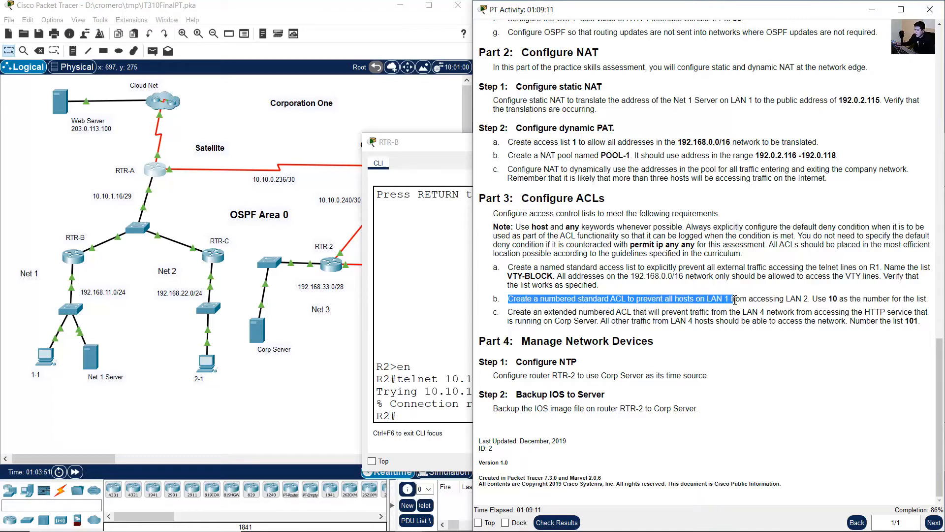
- Identify the item b networks in the topology, with Net 1 as the blocked LAN and Net 2 as the protected LAN
left_click_drag(16, 248, 61, 295)
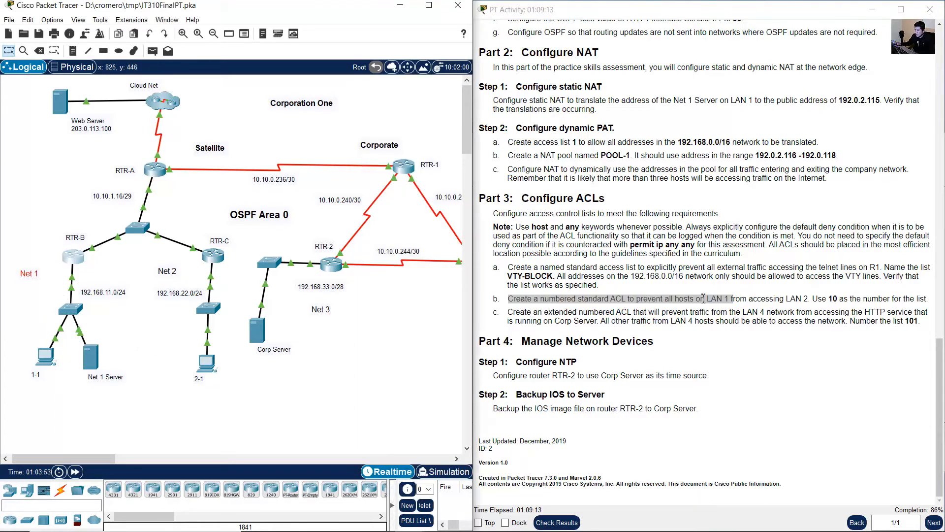
left_click_drag(757, 299, 813, 300)
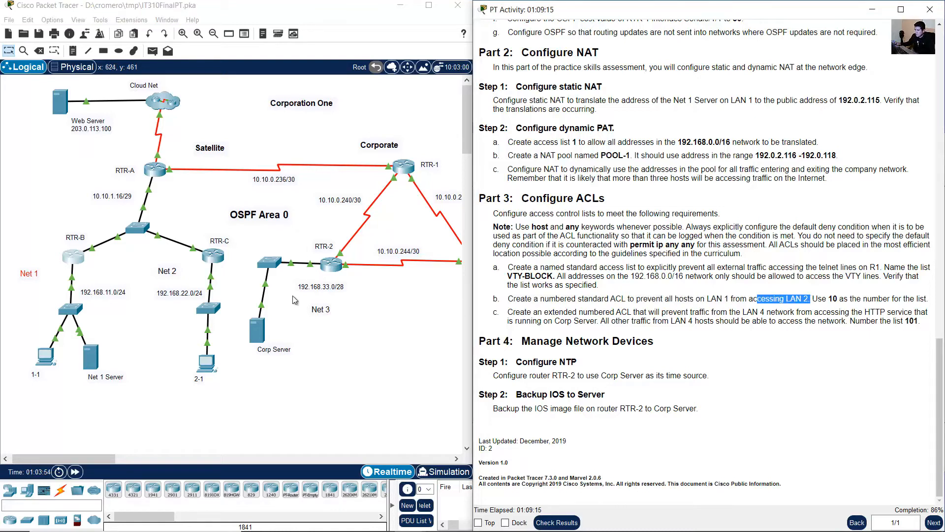
left_click(235, 288)
left_click_drag(150, 258, 195, 292)
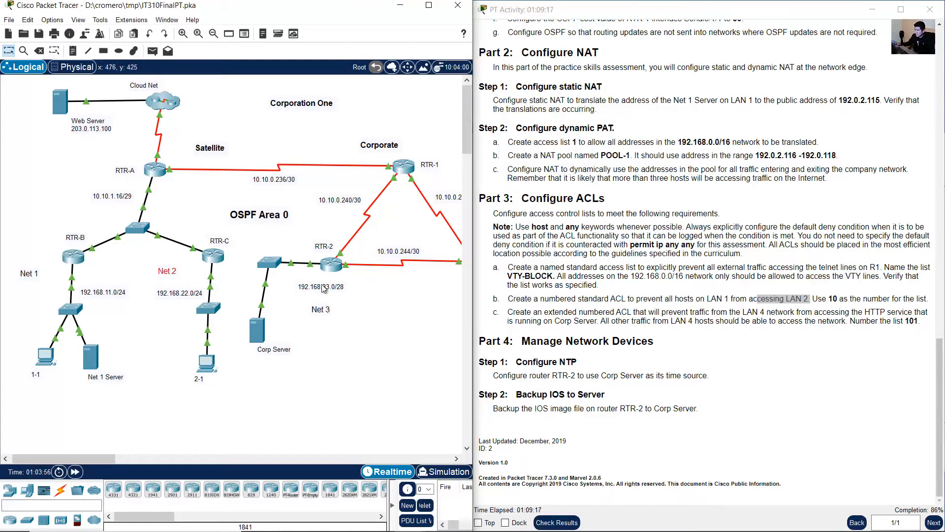
left_click(751, 295)
left_click_drag(45, 253, 23, 281)
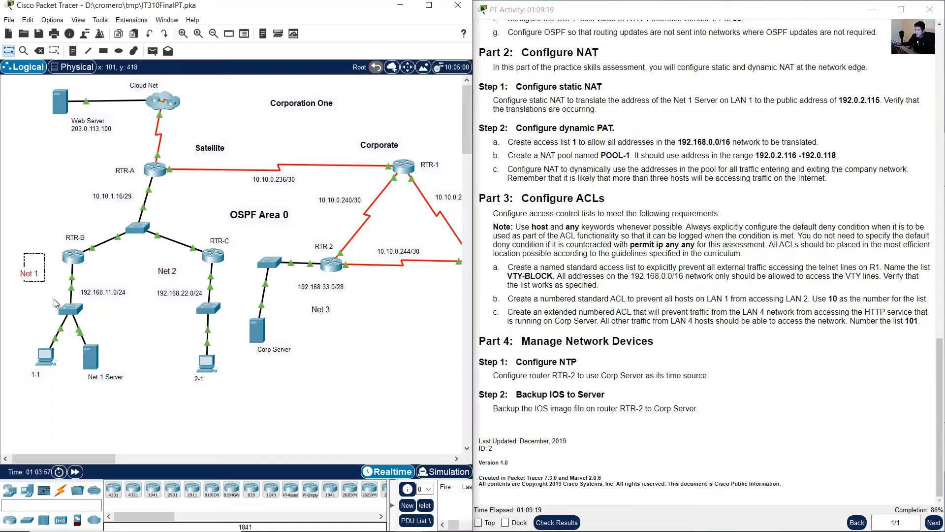
left_click_drag(150, 268, 222, 373)
left_click(784, 298)
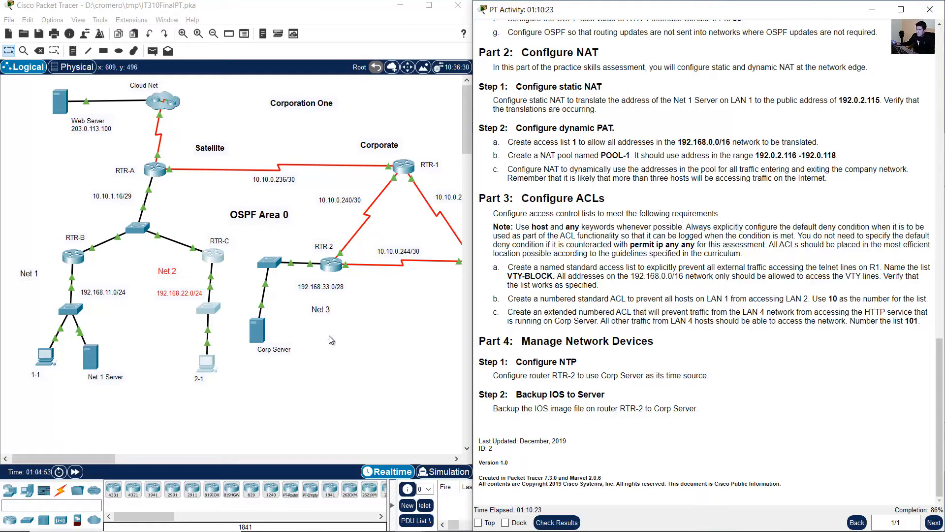
left_click(393, 357)
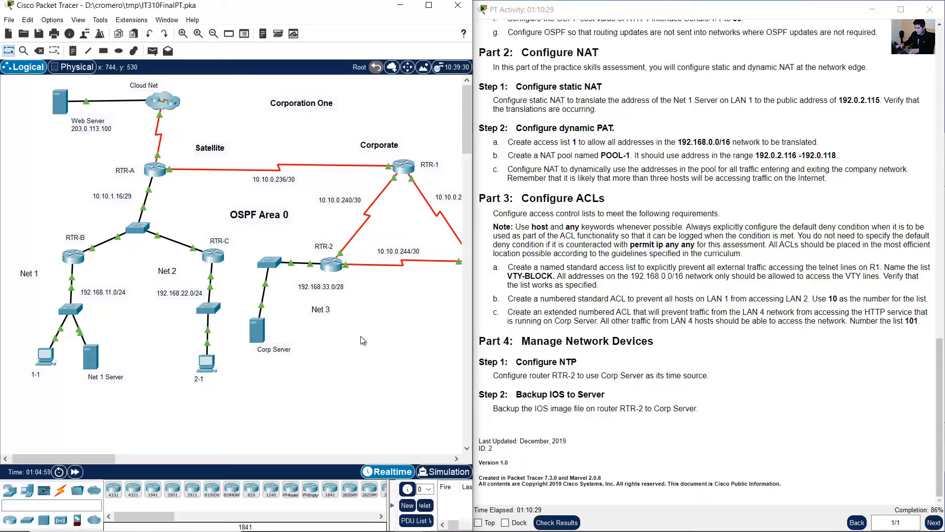
- Open Paint and paste the captured screenshot of the topology and instructions into the blank canvas
key("super")
type("paint")
key("Return")
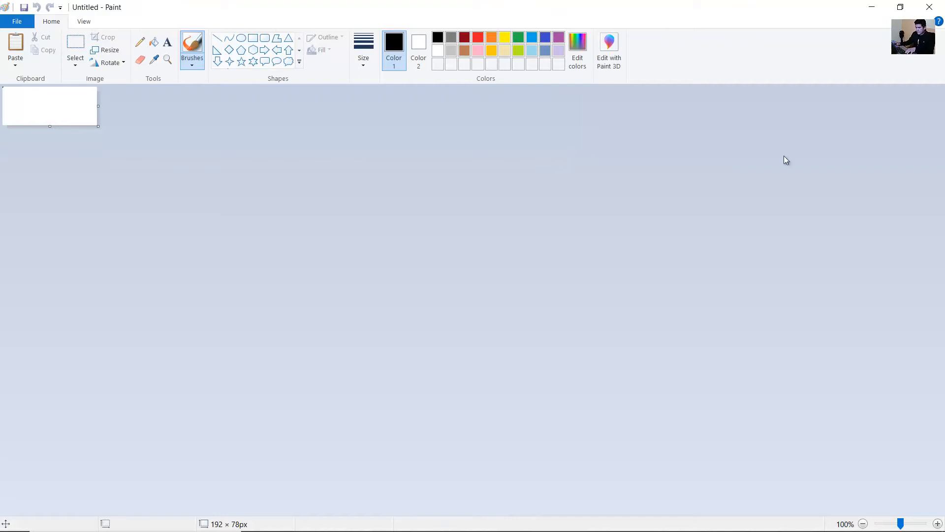
left_click(872, 7)
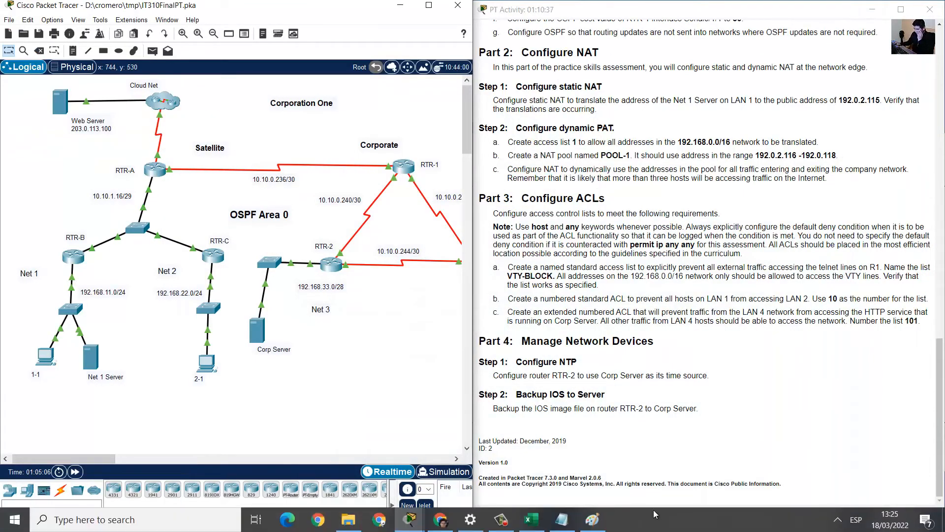
left_click(601, 525)
key("ctrl+v")
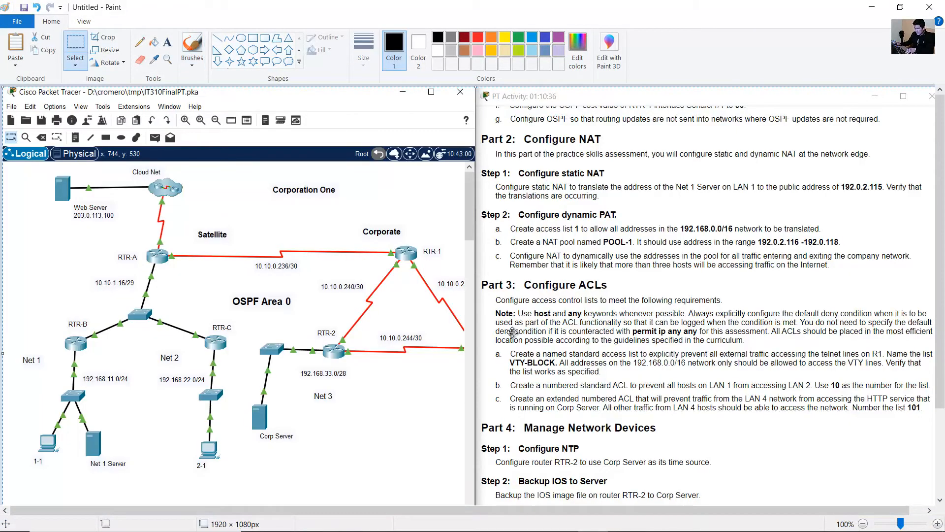
- Draw a thick red ellipse of about 225 × 296 px around the Net 1 switch, PC and server
scroll(338, 333, "down", 3)
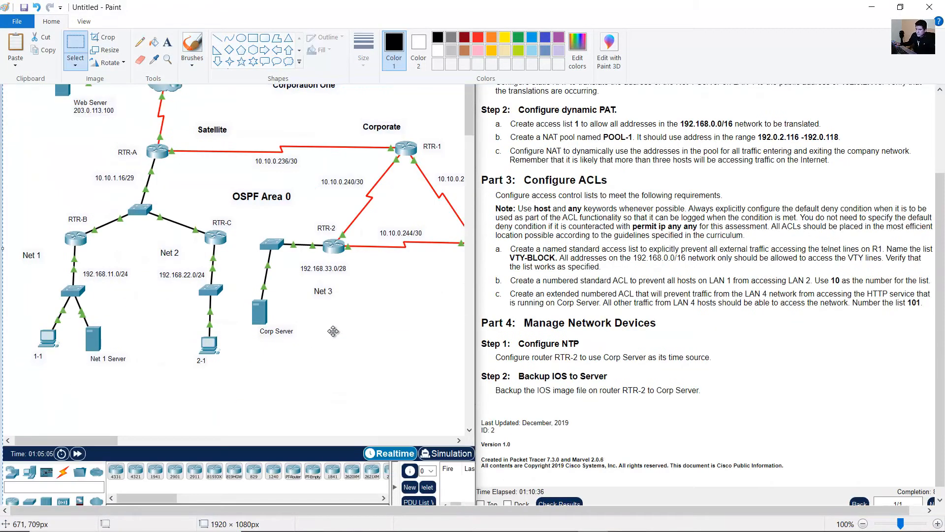
left_click(478, 38)
left_click(241, 38)
left_click(363, 49)
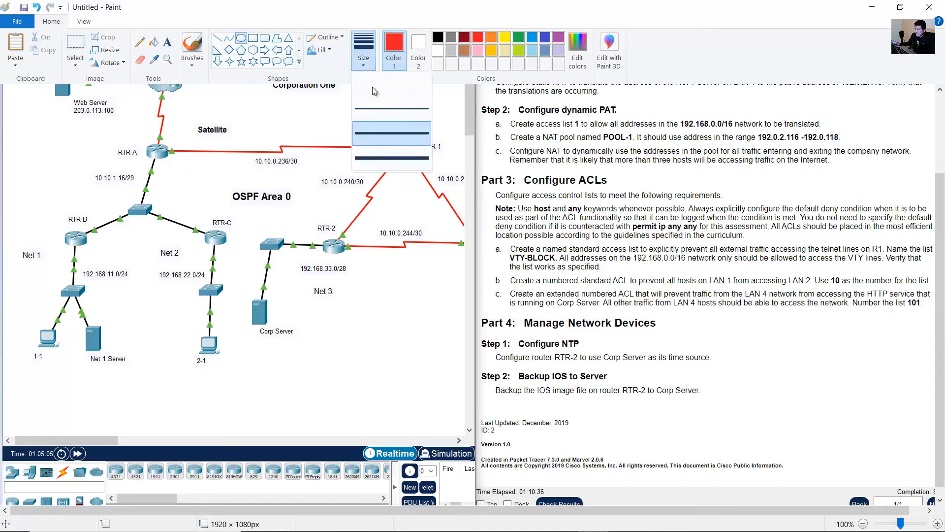
left_click(383, 133)
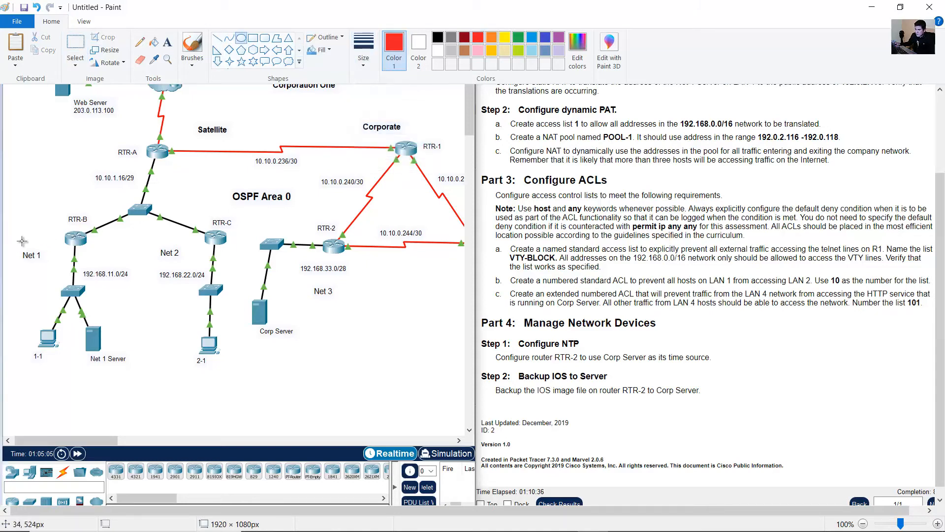
left_click_drag(21, 241, 132, 386)
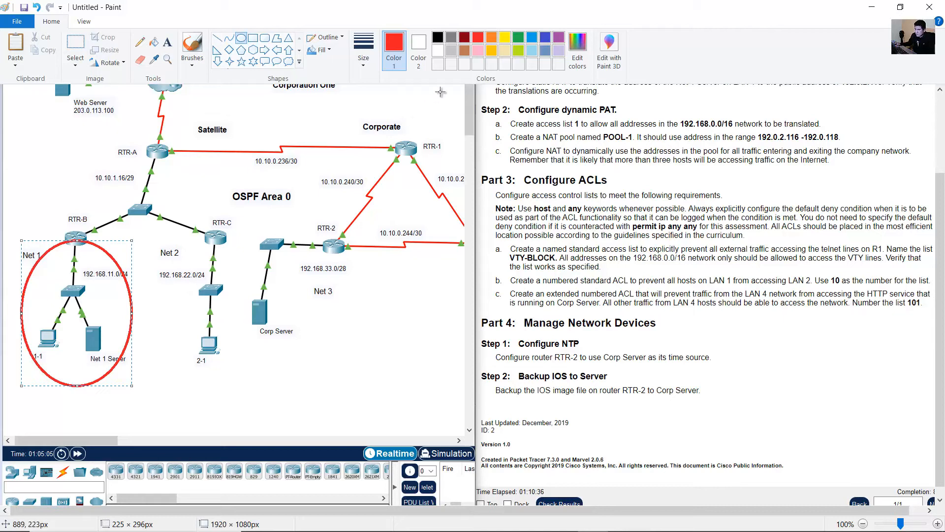
- Write a red S inside the Net 1 ellipse with the Pencil at its thickest size to mark the source
left_click(141, 43)
left_click(363, 49)
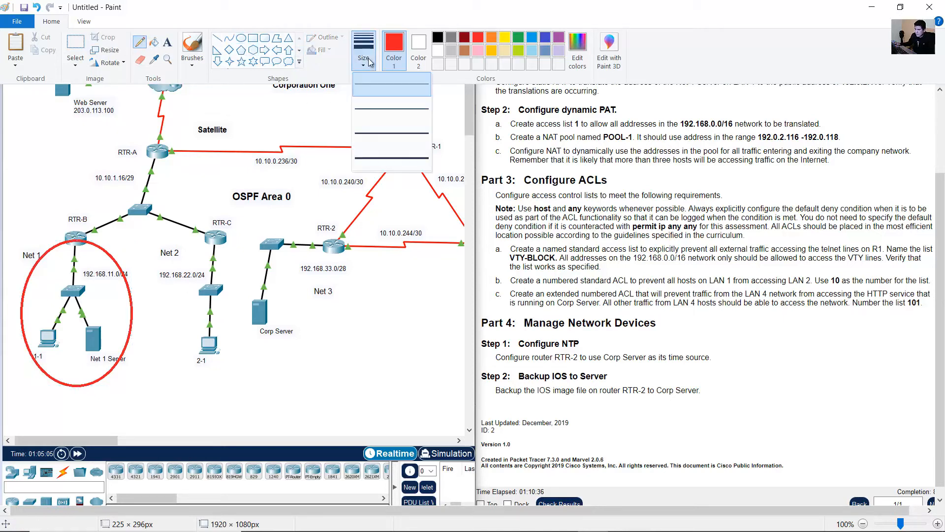
left_click(393, 157)
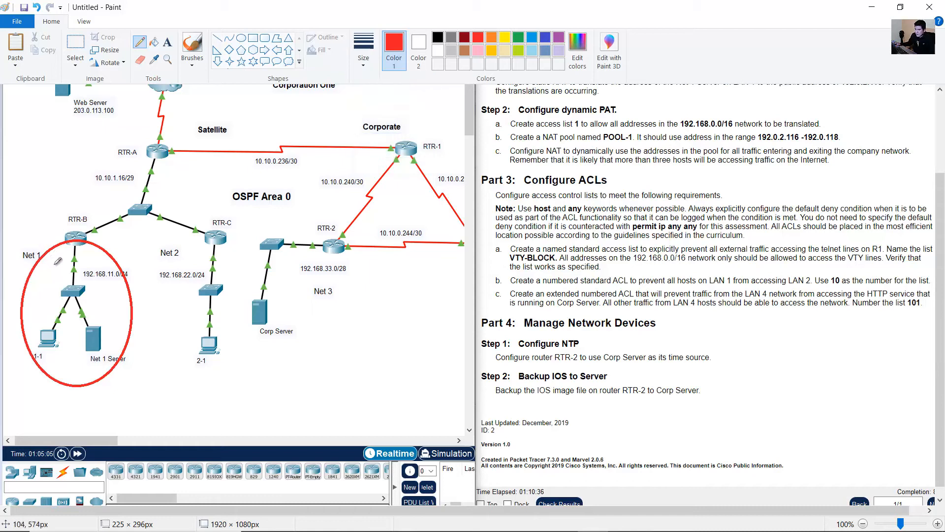
left_click_drag(42, 295, 36, 307)
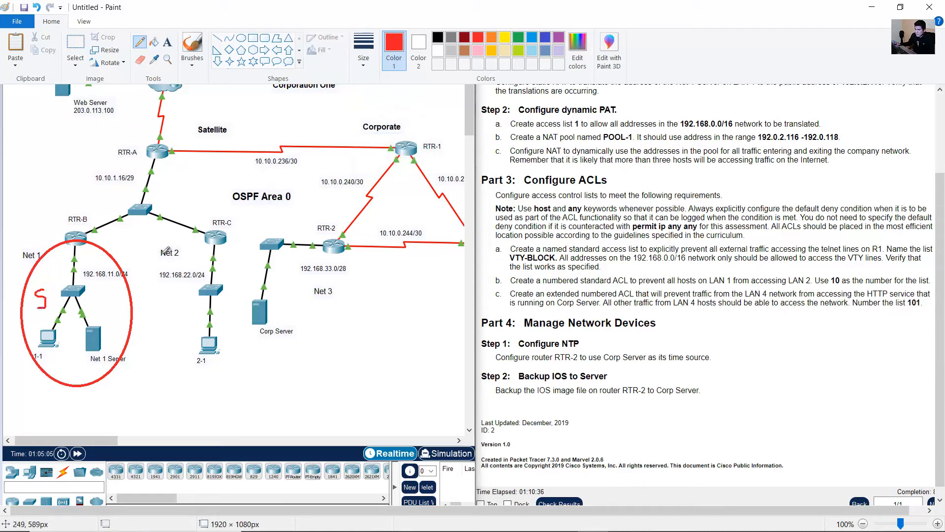
- Draw a green ellipse of about 172 × 291 px around the Net 2 switch and PC 2-1
left_click(241, 38)
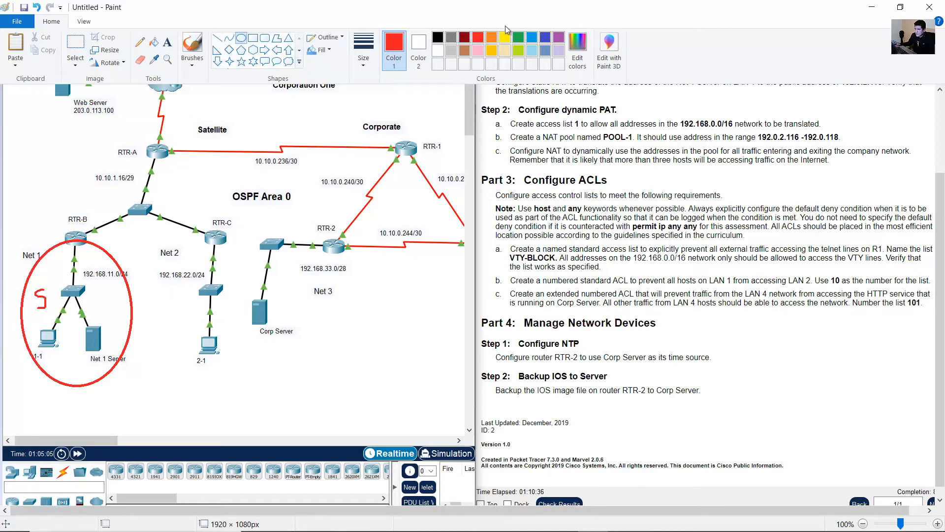
left_click(519, 40)
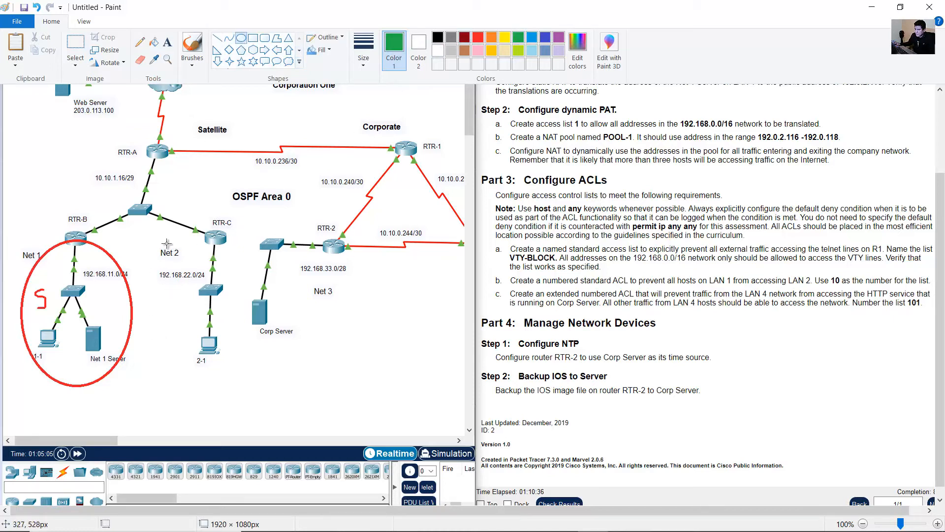
left_click_drag(164, 242, 248, 385)
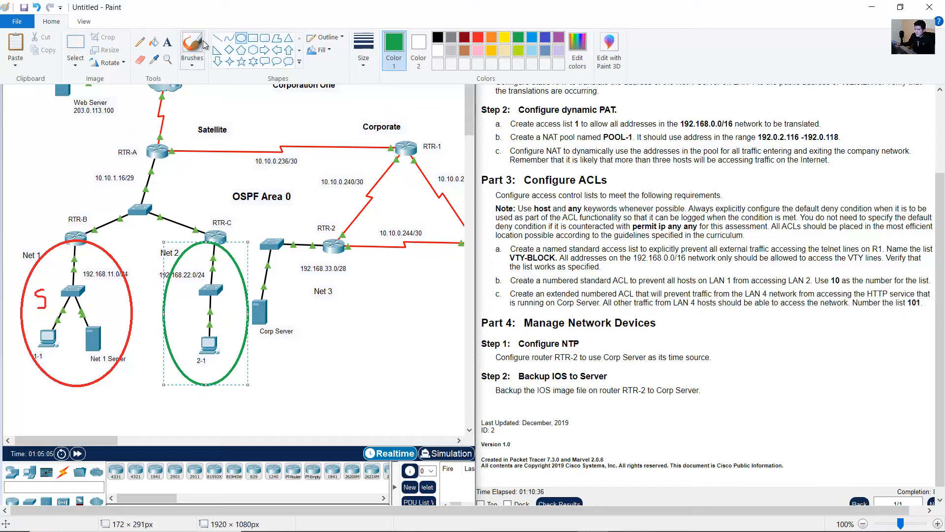
- Write a green D with the Pencil inside the Net 2 ellipse, beside PC 2-1, to mark the destination
left_click(140, 42)
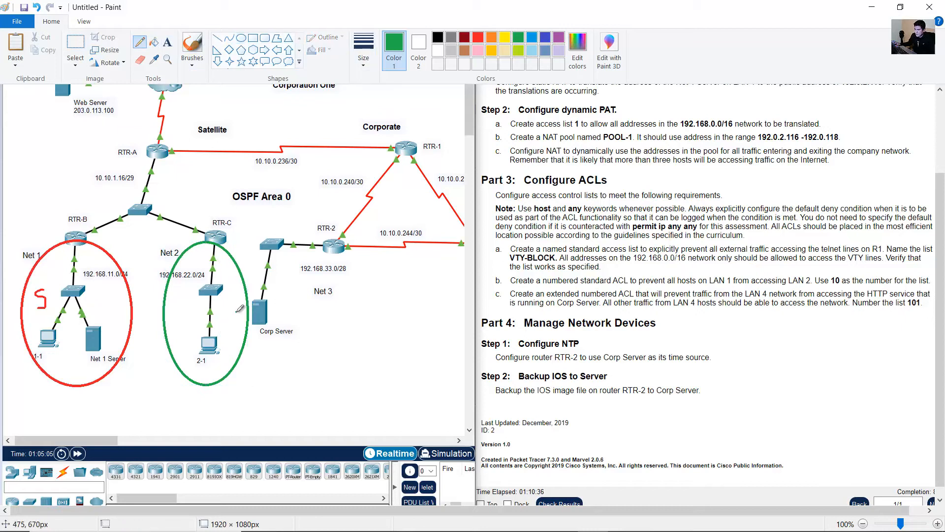
left_click_drag(236, 313, 239, 335)
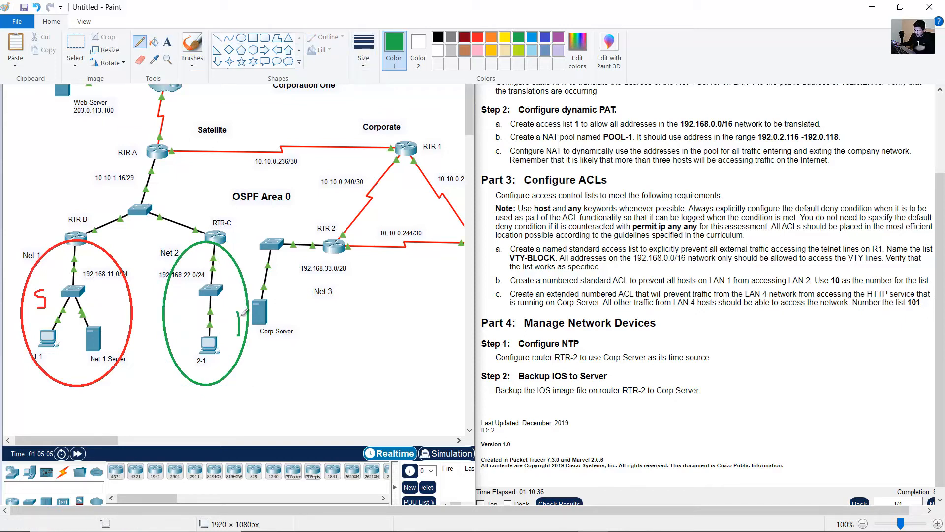
key("ctrl+z")
mouse_move(224, 315)
left_mouse_down()
mouse_move(225, 329)
mouse_move(236, 327)
left_mouse_up()
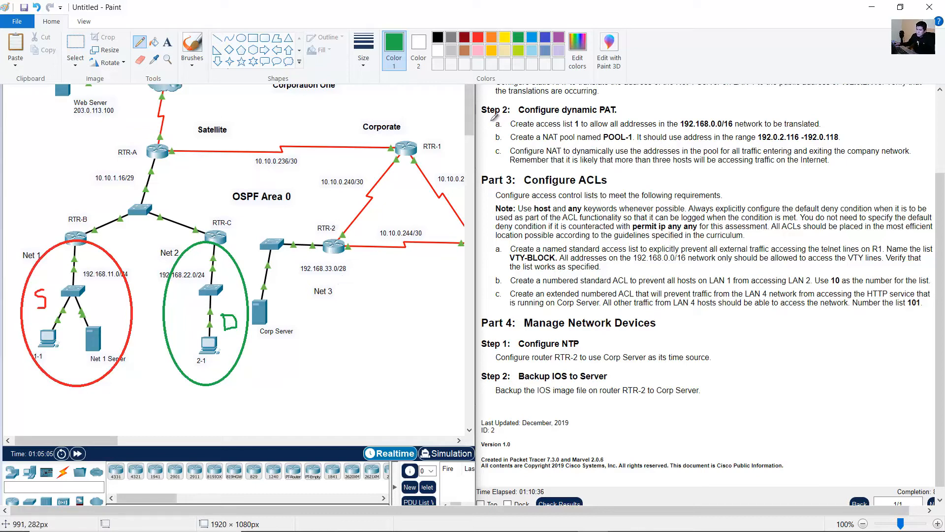
- Sketch an orange traffic path with arrowheads from Net 1 through RTR-B and RTR-C to Net 2
left_click(492, 40)
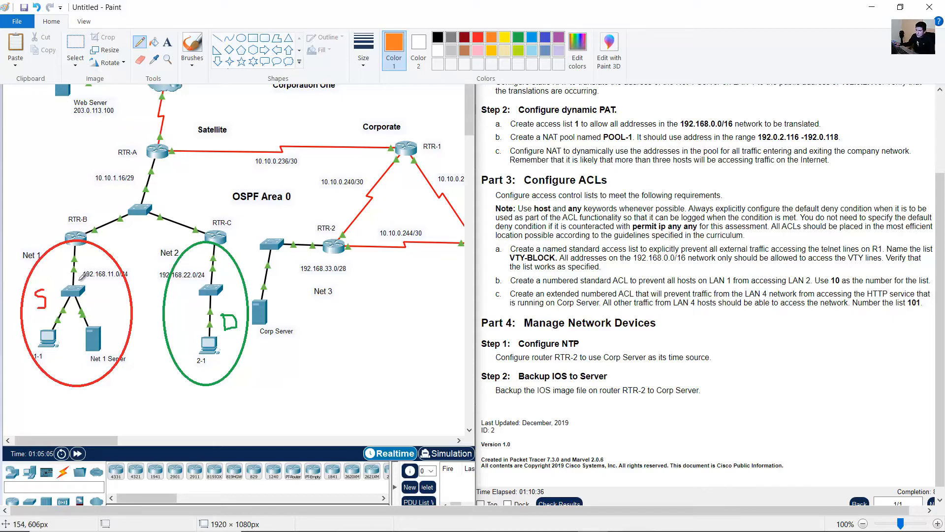
mouse_move(79, 279)
left_mouse_down()
mouse_move(81, 251)
mouse_move(93, 239)
mouse_move(144, 222)
mouse_move(202, 235)
mouse_move(207, 279)
left_mouse_up()
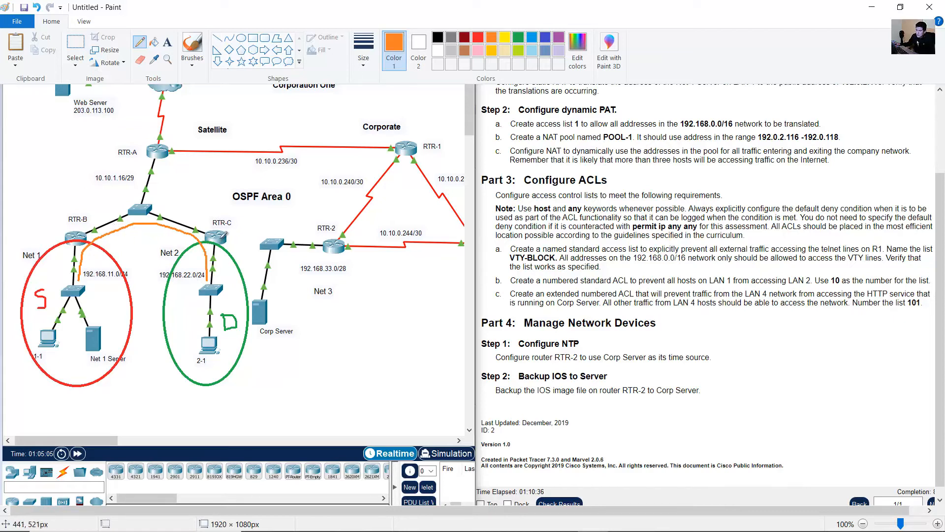
left_click_drag(142, 220, 142, 221)
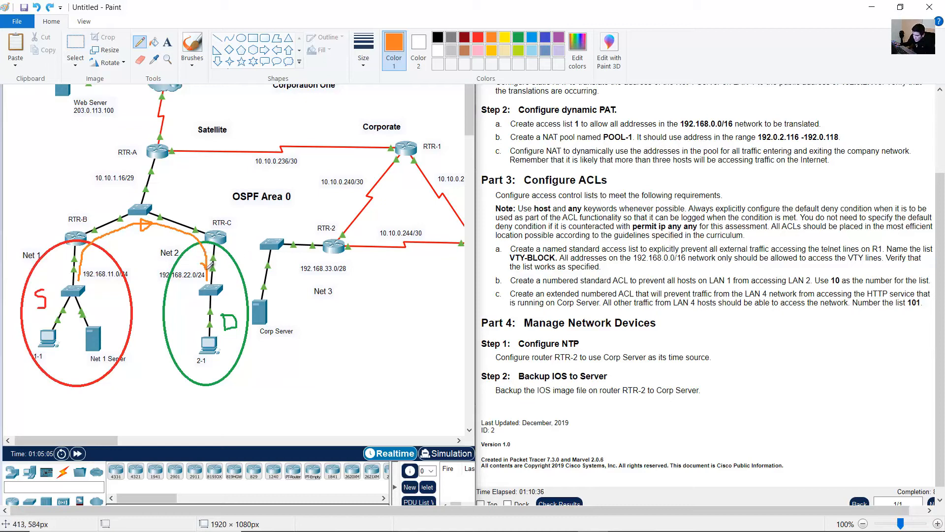
left_click_drag(201, 261, 210, 262)
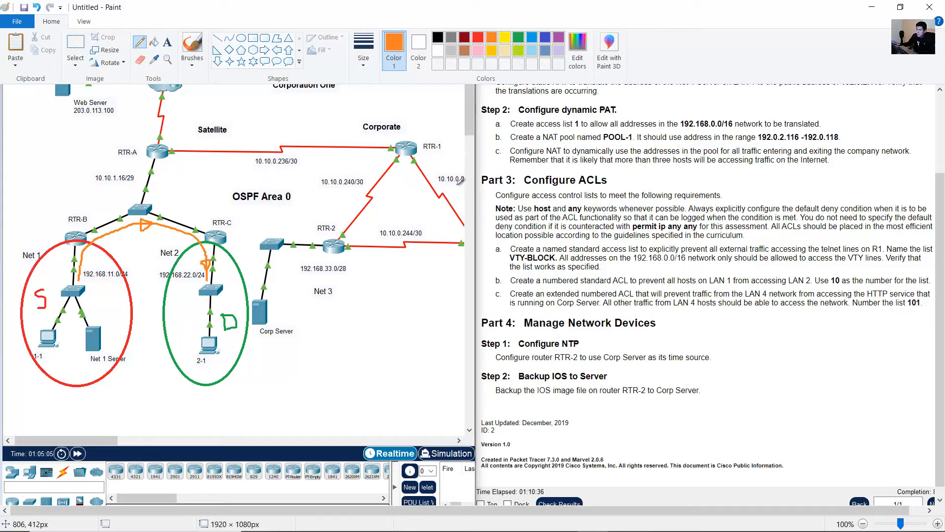
- Return to Packet Tracer and reread the numbered standard ACL wording in Part 3 item b
left_click(871, 7)
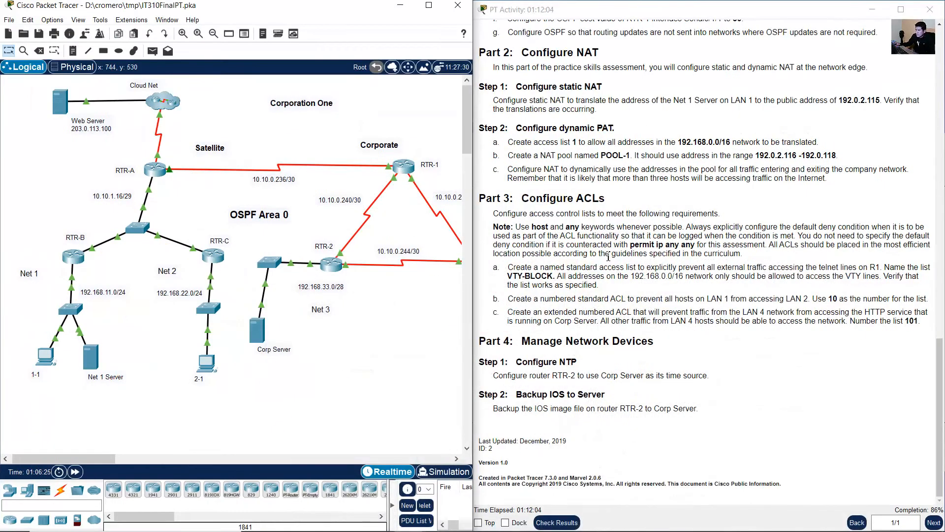
left_click_drag(545, 299, 642, 300)
left_click(591, 307)
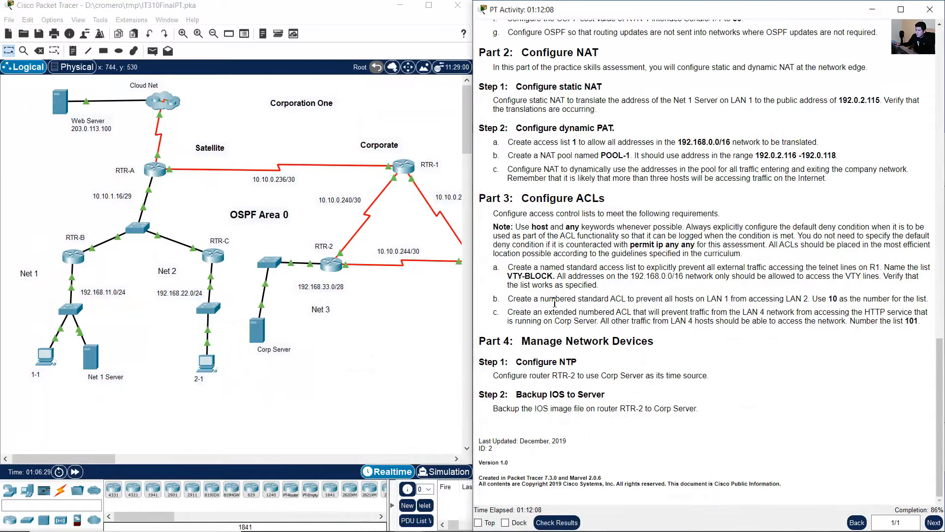
- Switch to Paint, add orange check marks at RTR-C and on both of its links as candidate ACL placements, and return to Packet Tracer
left_click_drag(549, 299, 629, 300)
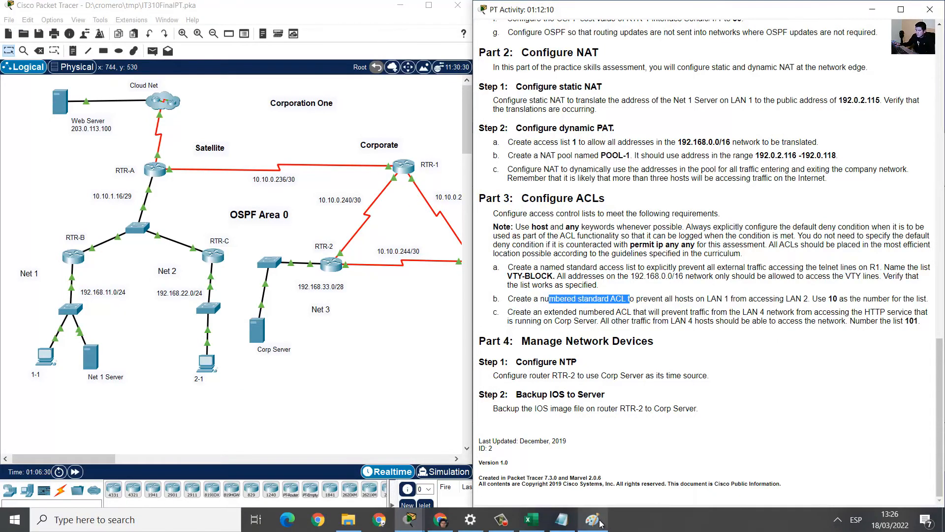
left_click(599, 522)
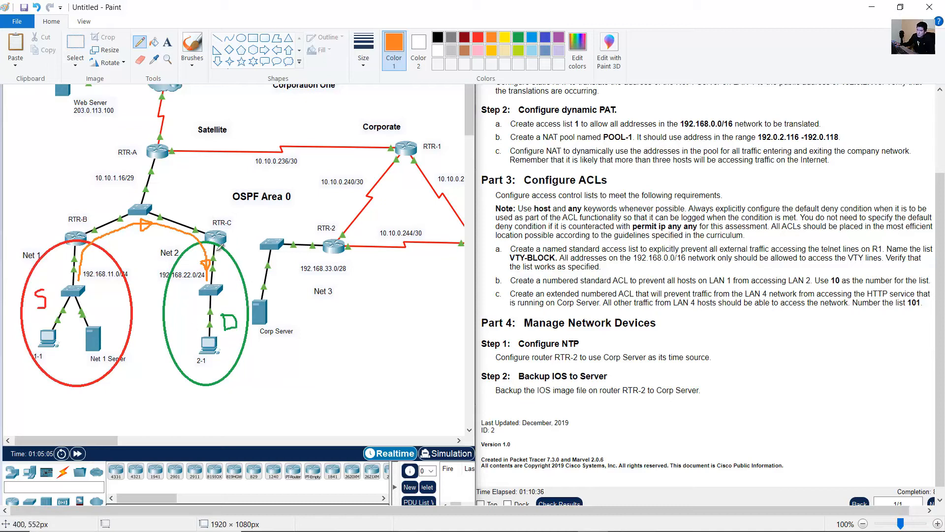
mouse_move(232, 228)
left_mouse_down()
mouse_move(231, 237)
mouse_move(249, 225)
left_mouse_up()
left_click_drag(233, 261, 243, 257)
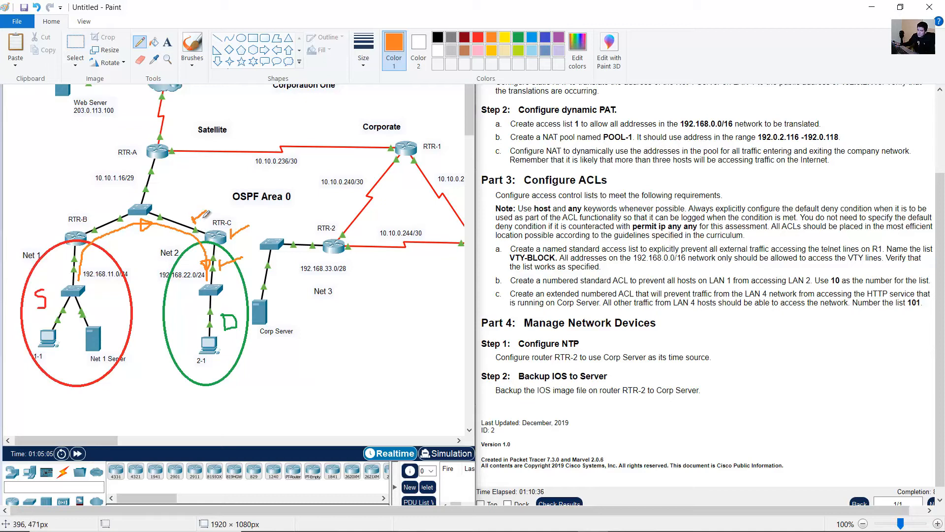
left_click_drag(193, 216, 206, 211)
left_click(872, 7)
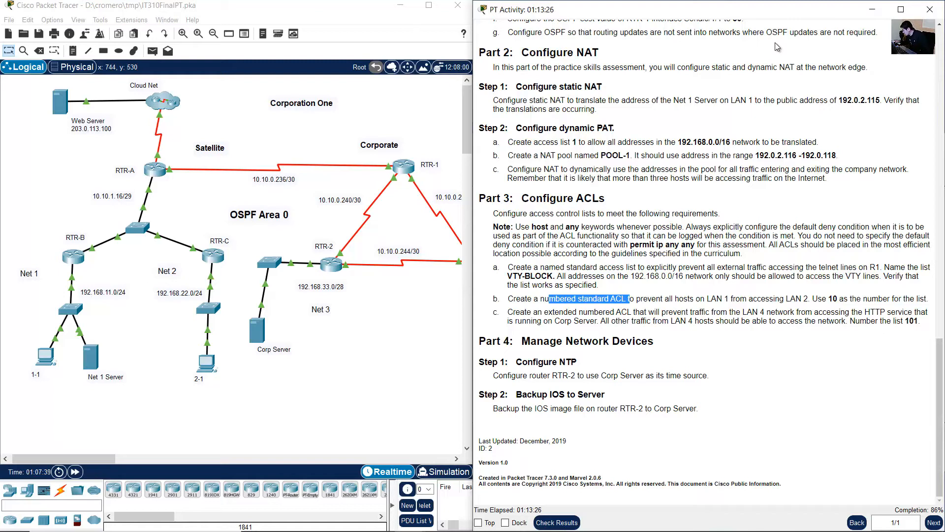
- Open the RTR-C command line and enter global configuration mode through privileged EXEC mode
left_click(213, 257)
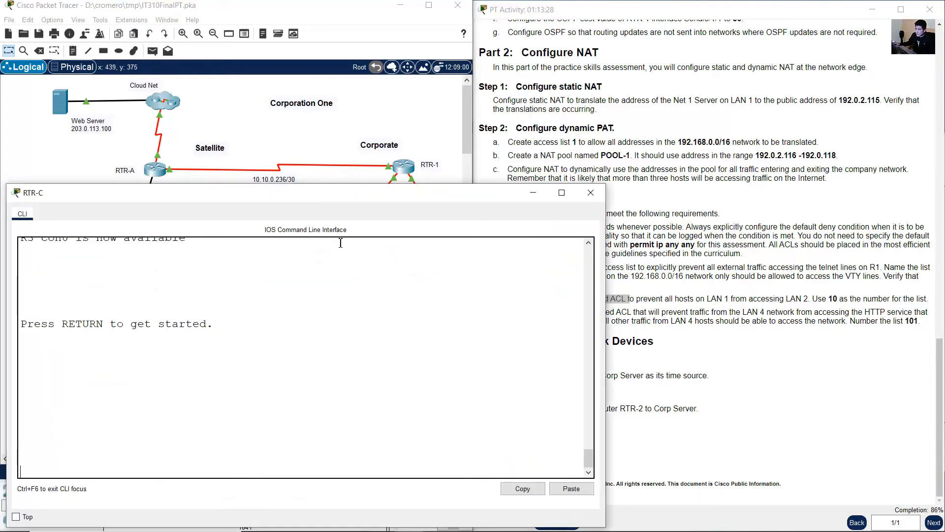
key("Return")
type("en")
key("Return")
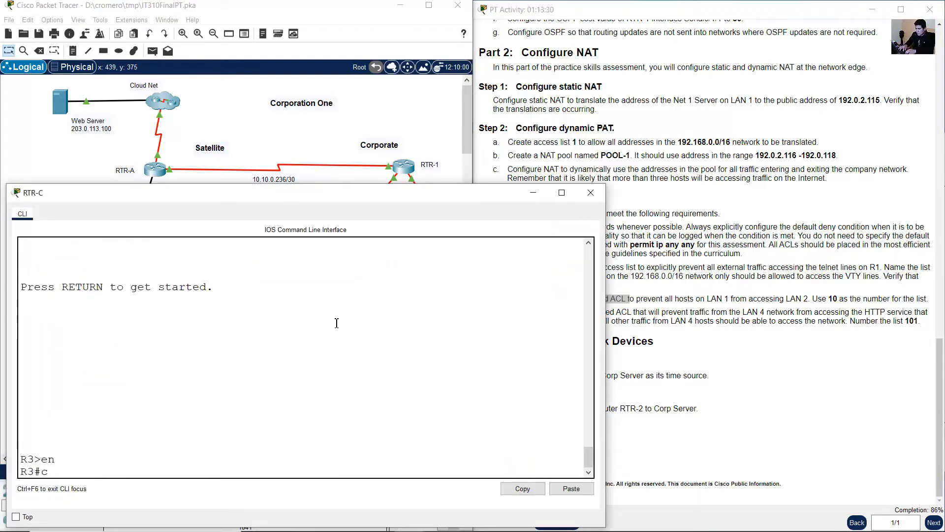
type("conf term")
key("Return")
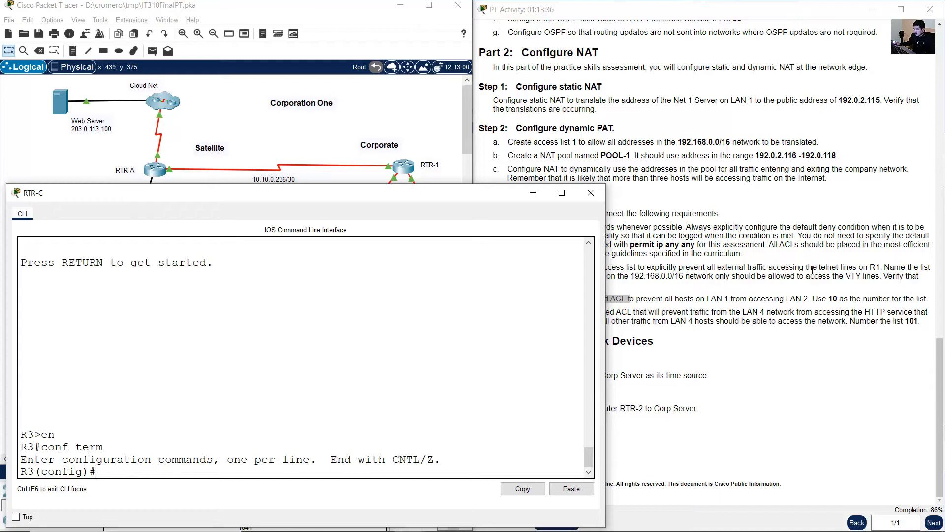
- Following Part 3 item b, start the standard ACL entry on RTR-C with access-list 10 deny
left_click(668, 277)
left_click_drag(538, 298, 625, 298)
left_click(259, 415)
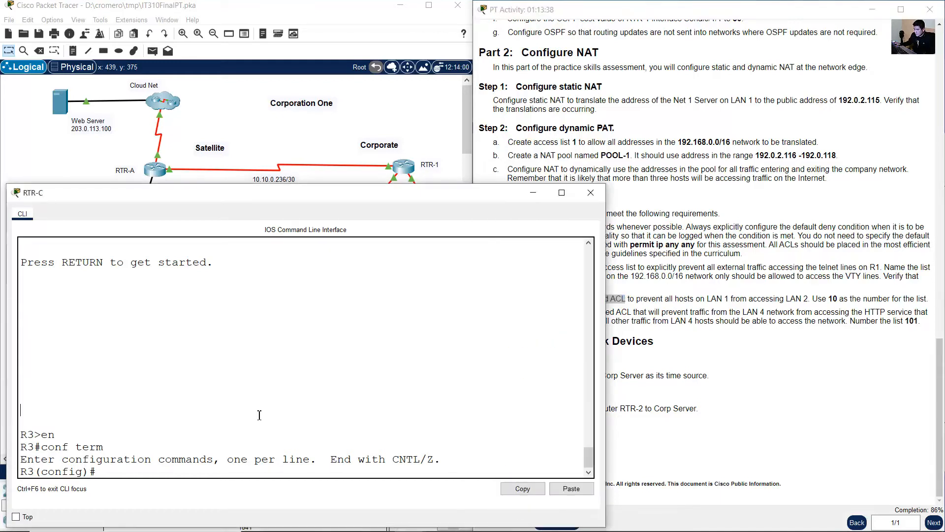
type("access-lcit")
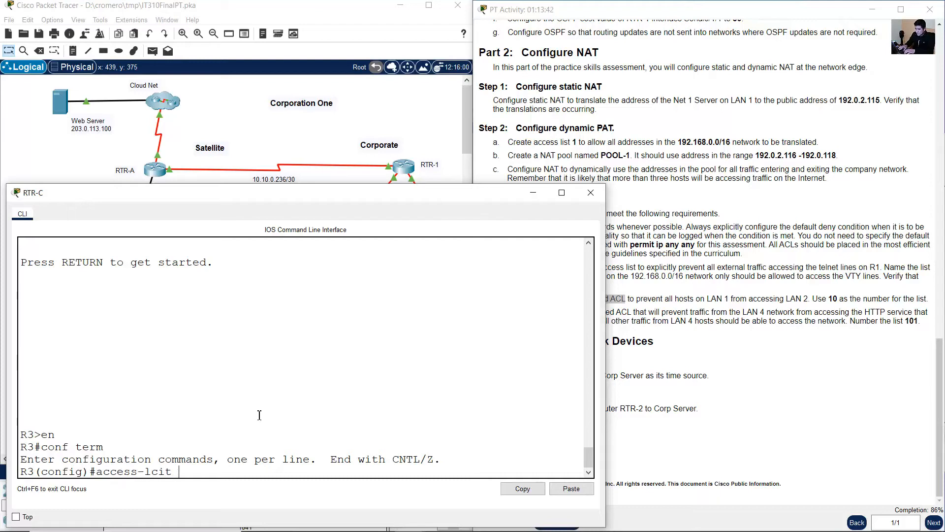
key("BackSpace")
key("BackSpace")
key("BackSpace")
key("BackSpace")
left_click(837, 308)
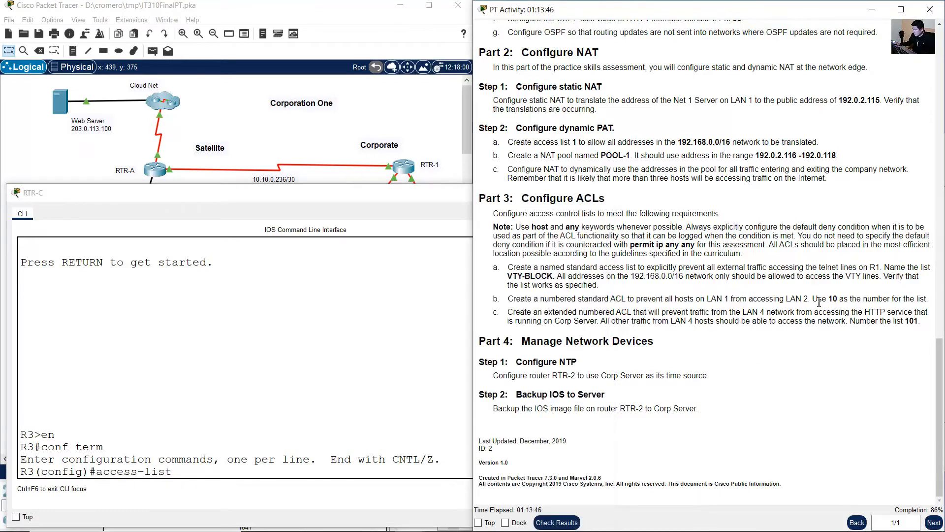
left_click_drag(818, 303, 872, 298)
left_click(322, 446)
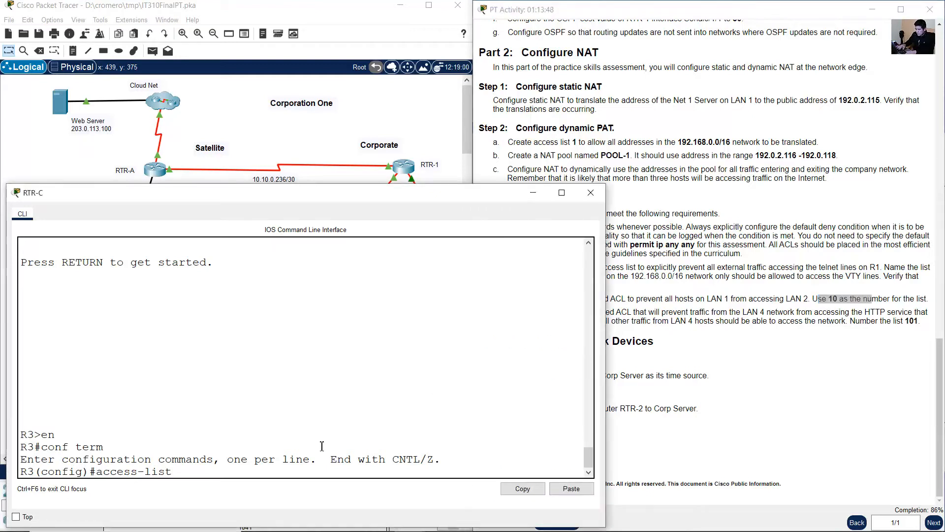
type("10")
mouse_move(666, 313)
left_mouse_down()
mouse_move(640, 299)
mouse_move(682, 299)
mouse_move(674, 298)
left_mouse_up()
left_click(274, 412)
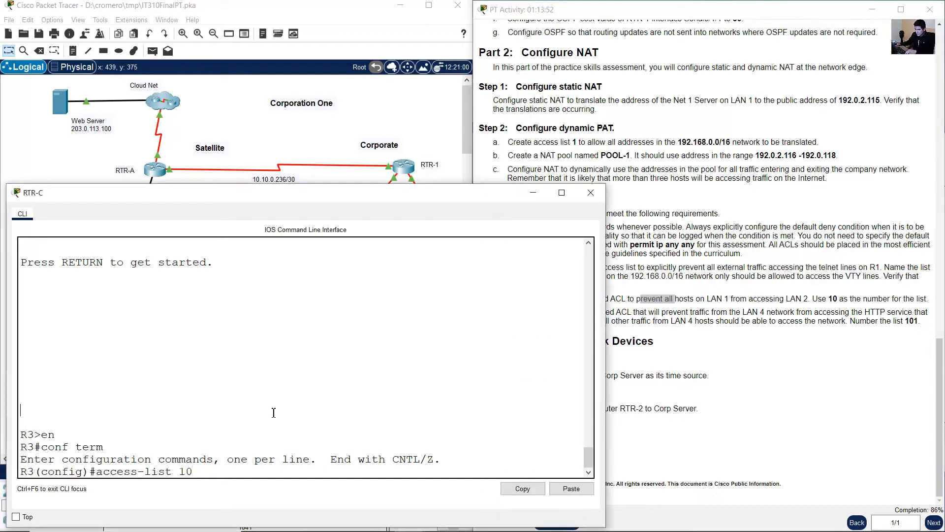
type("deny")
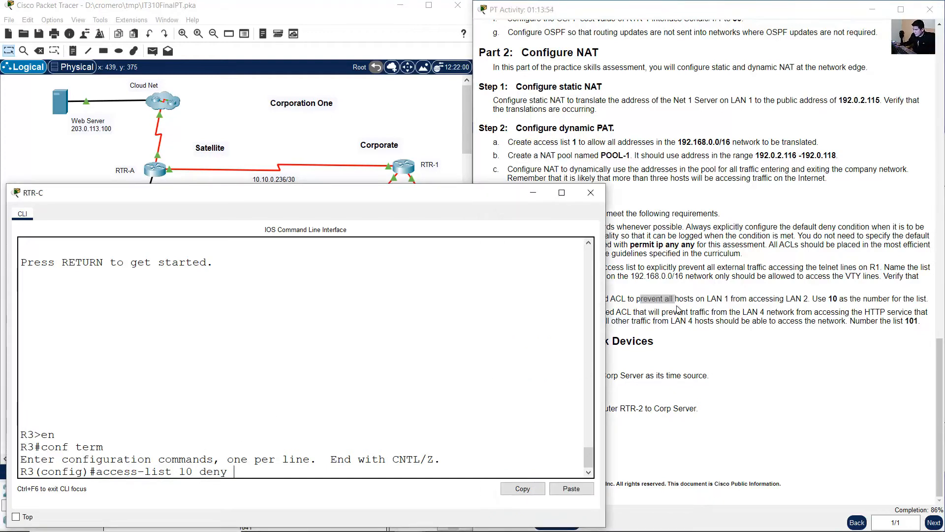
- Complete the deny entry with the LAN 1 source network 192.168.11.0 and wildcard mask 0.0.0.255
left_click(679, 310)
left_click_drag(691, 300, 736, 296)
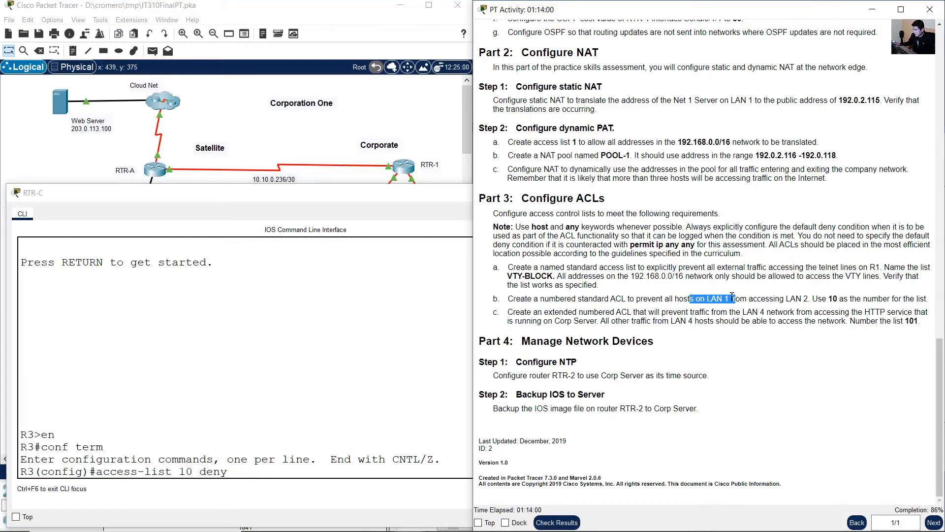
left_click(344, 468)
left_click(266, 144)
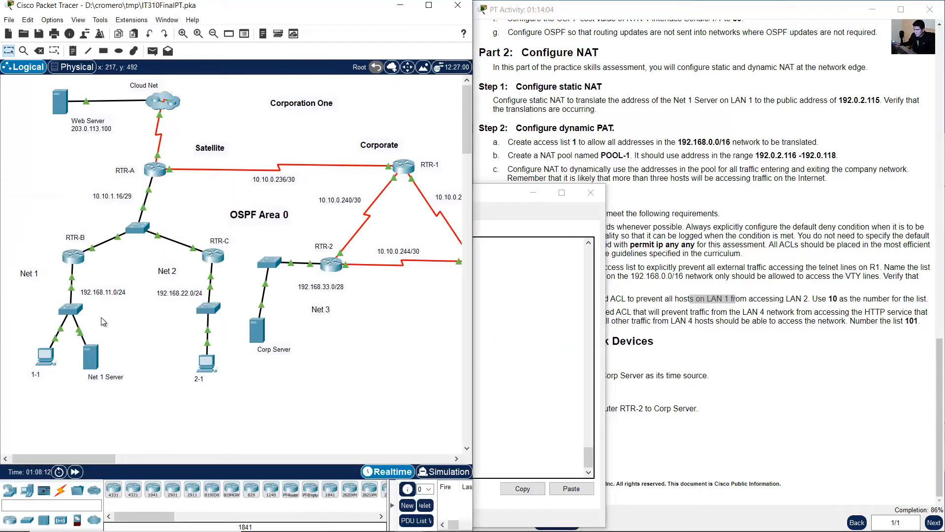
double_click(89, 293)
left_click_drag(95, 292, 133, 292)
left_click(533, 383)
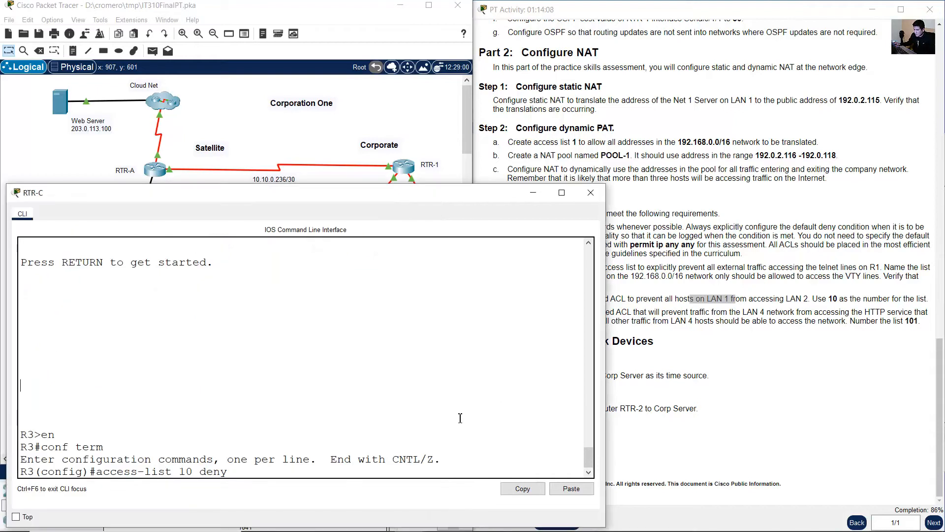
type("192.168.11.0")
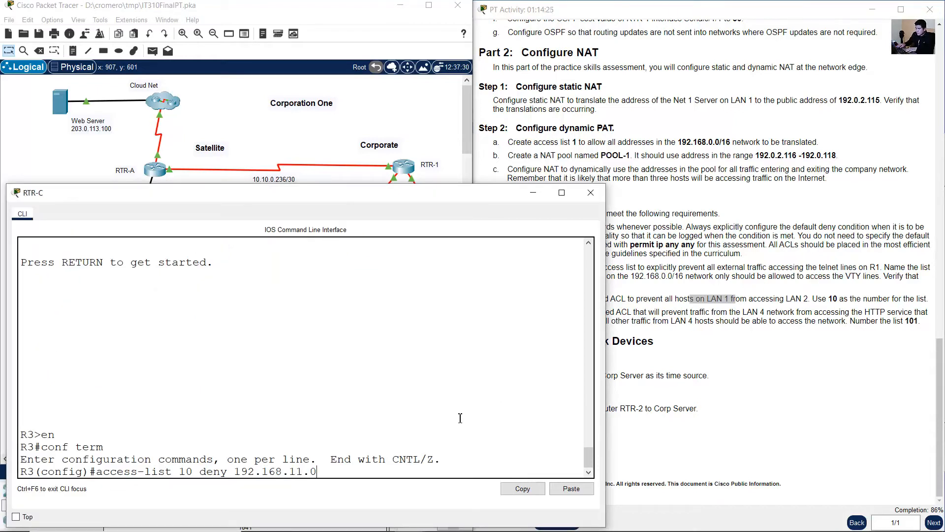
type(" 0.0.0.255")
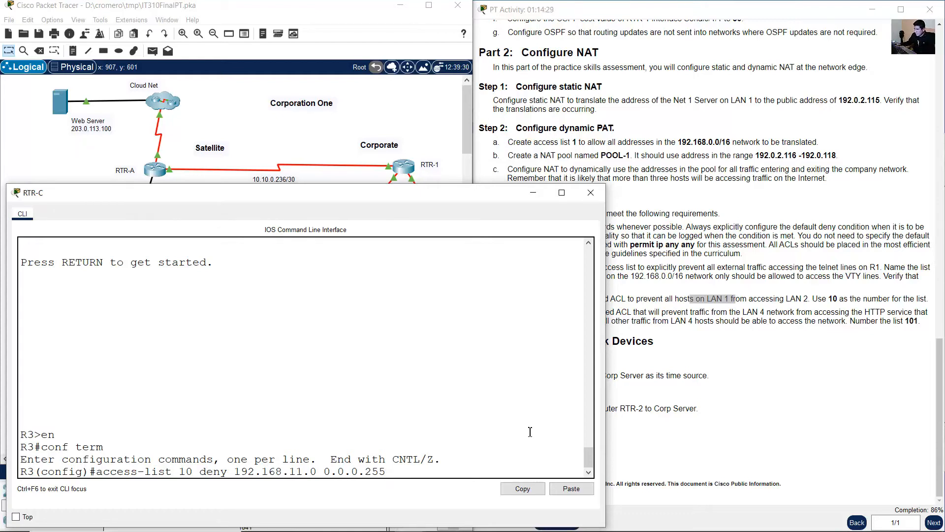
- Check the deny entry's source against item b and Net 2 in the topology, and submit the entry on RTR-C
left_click_drag(243, 472, 357, 472)
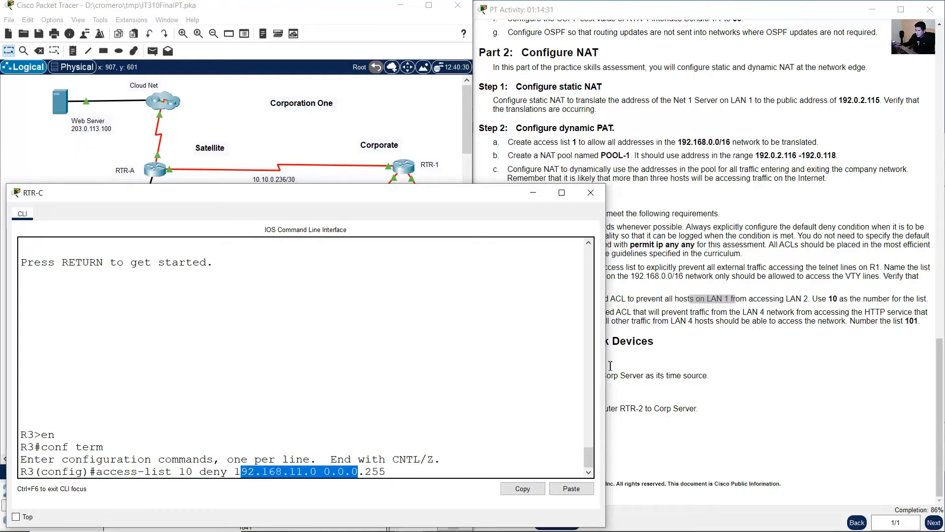
left_click(631, 296)
left_click_drag(587, 300, 609, 300)
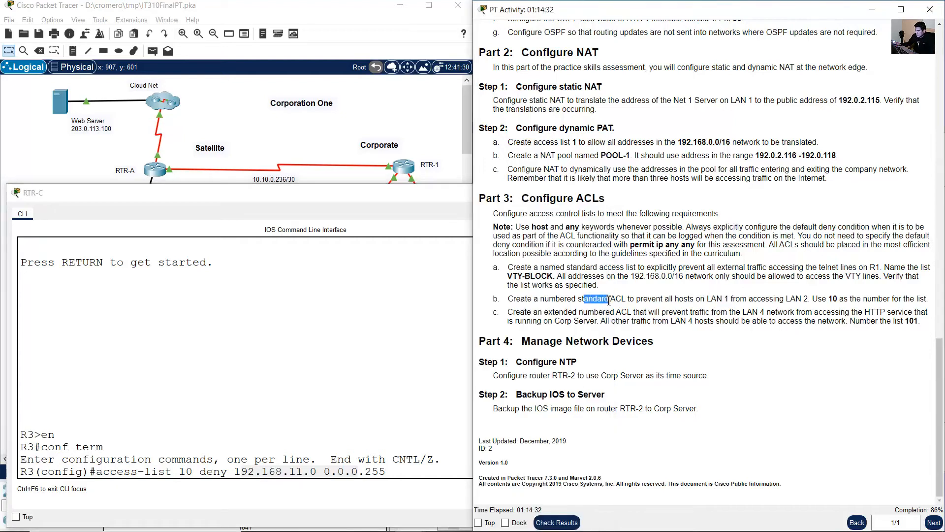
left_click(288, 465)
left_click_drag(260, 471, 317, 471)
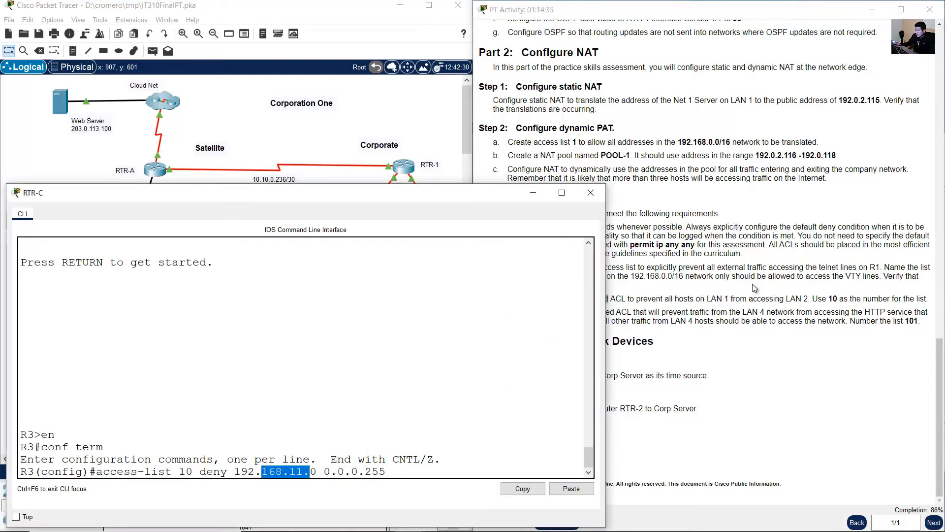
left_click(766, 300)
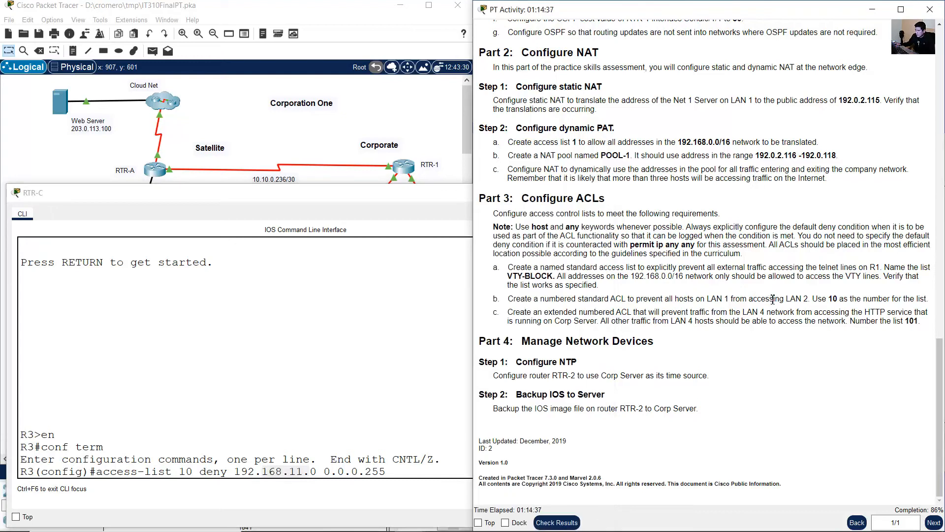
left_click_drag(766, 300, 803, 300)
left_click(342, 149)
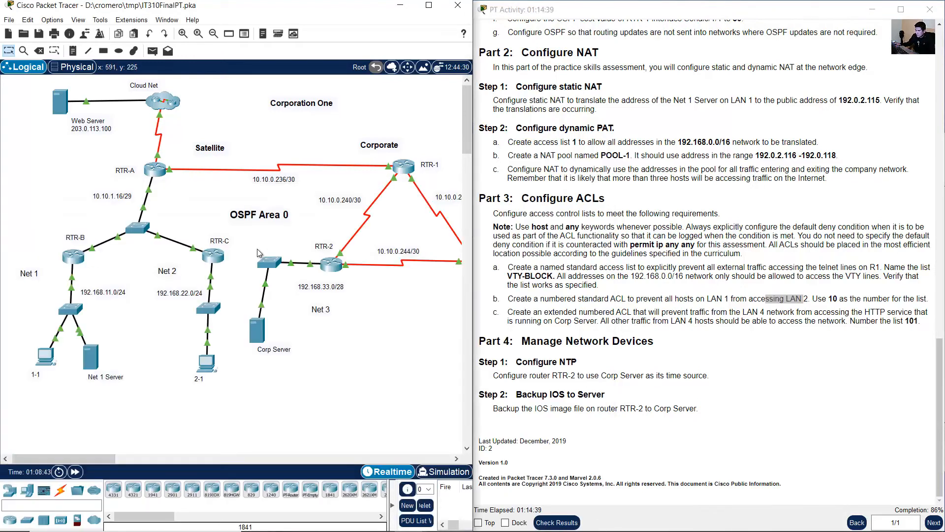
left_click_drag(231, 275, 167, 402)
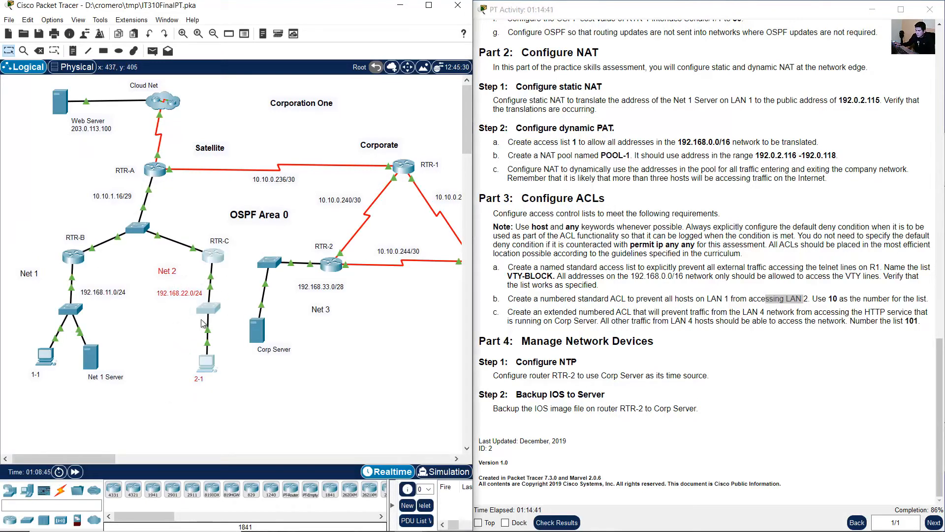
left_click(215, 255)
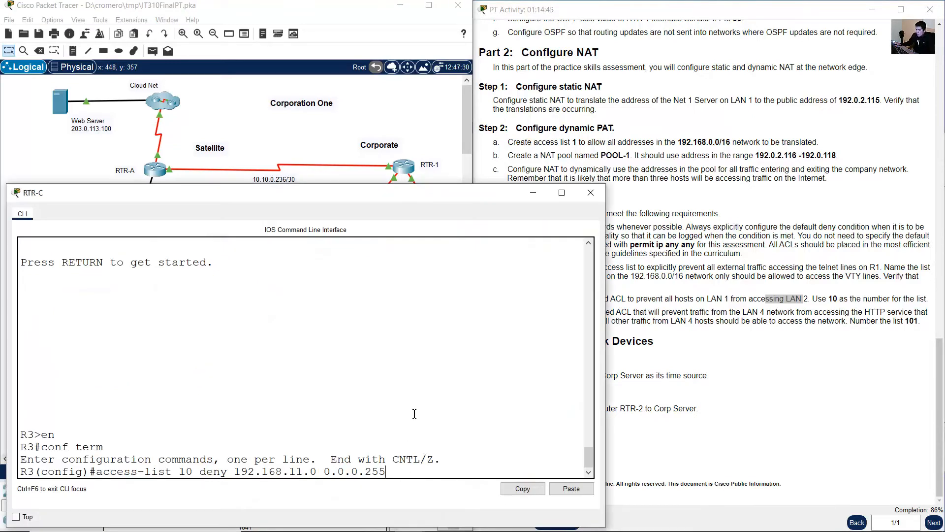
key("Return")
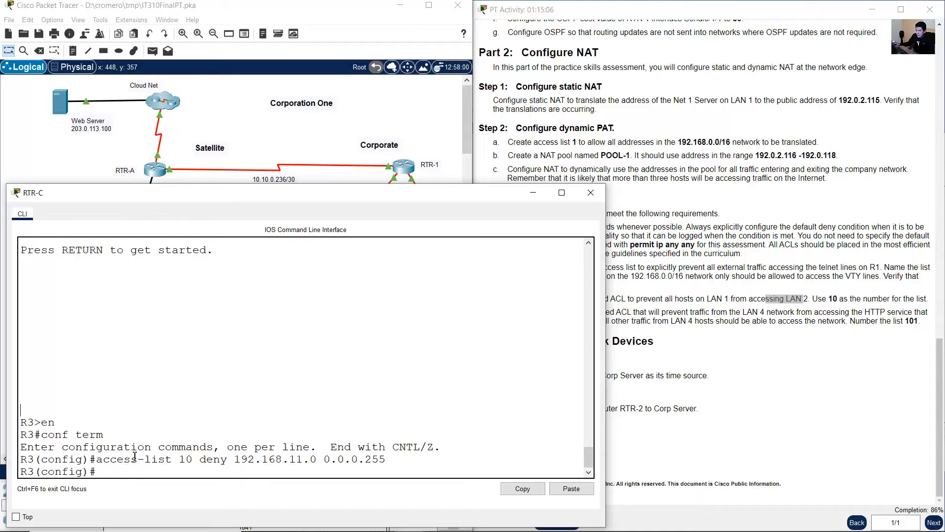
- Review the permit ip any any note in Part 3 and add the entry access-list 10 permit any on RTR-C
left_click_drag(117, 459, 244, 460)
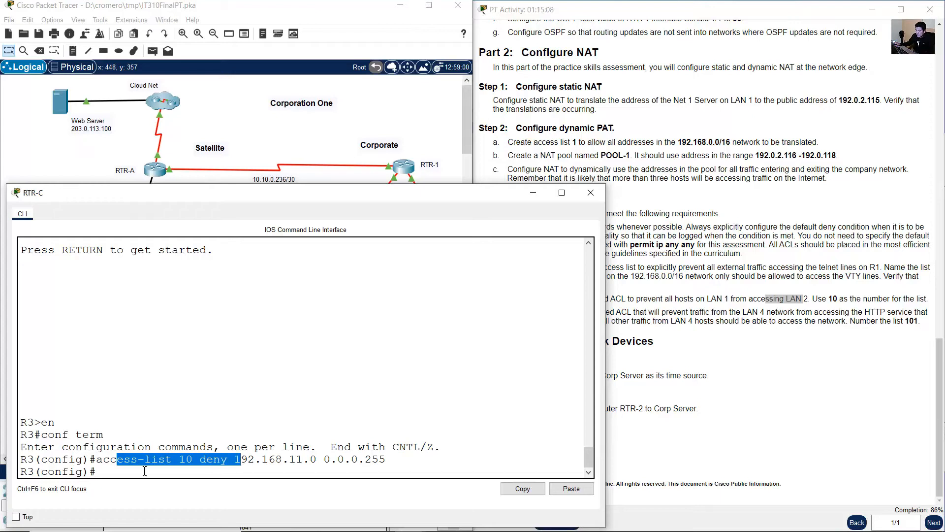
left_click(111, 473)
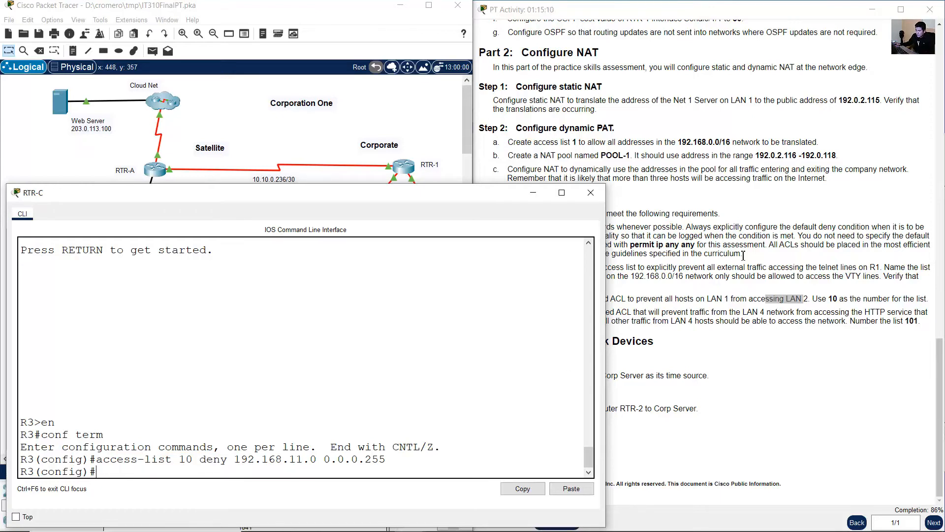
left_click(648, 256)
left_click_drag(630, 244, 696, 245)
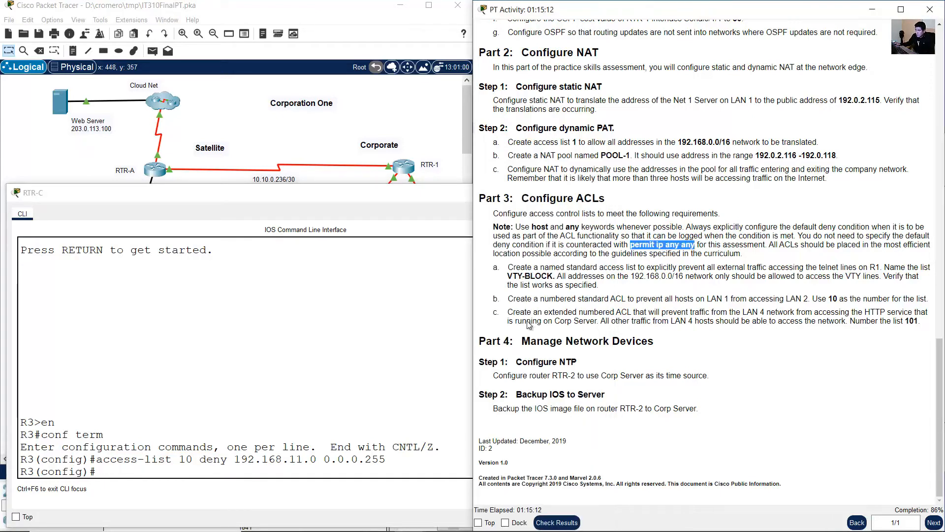
left_click(281, 451)
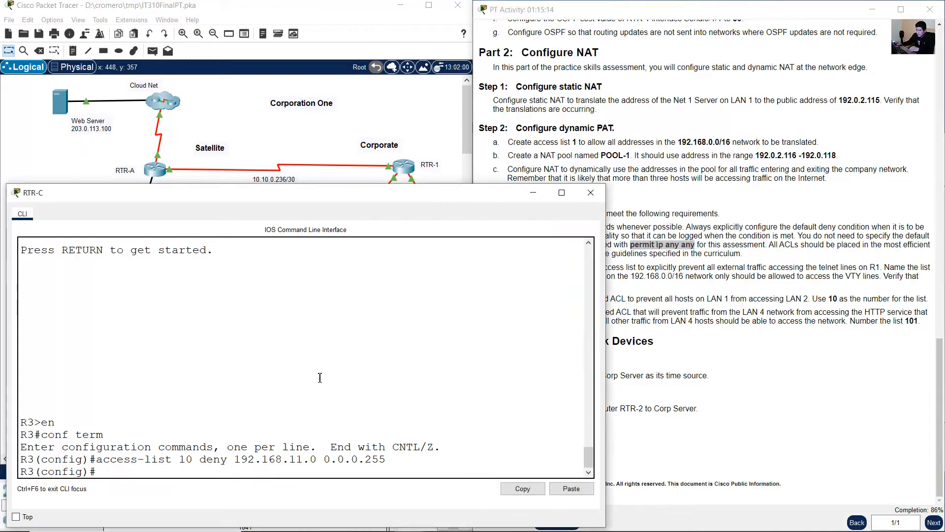
key("Up")
key("BackSpace")
key("BackSpace")
key("BackSpace")
key("BackSpace")
key("BackSpace")
key("BackSpace")
key("BackSpace")
key("BackSpace")
key("BackSpace")
key("BackSpace")
key("BackSpace")
key("BackSpace")
key("BackSpace")
key("BackSpace")
key("BackSpace")
key("BackSpace")
key("BackSpace")
key("BackSpace")
key("BackSpace")
key("BackSpace")
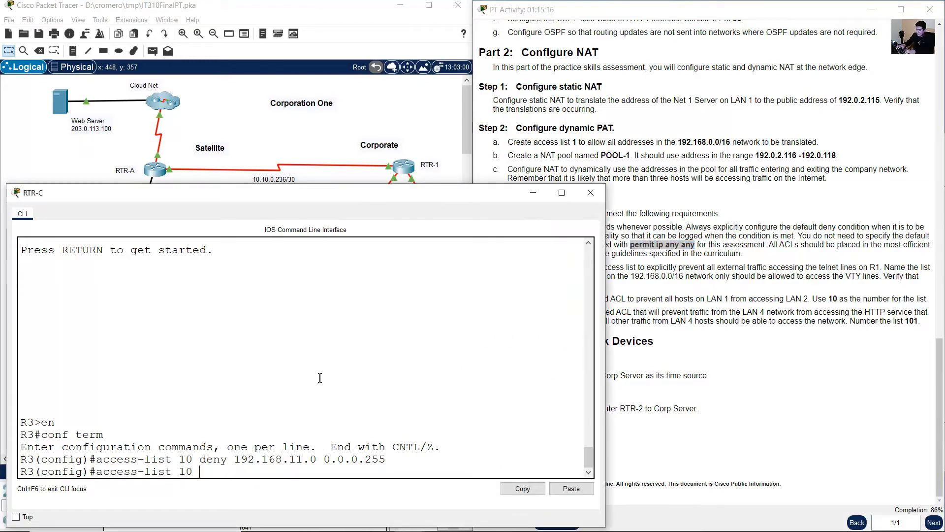
type("permit")
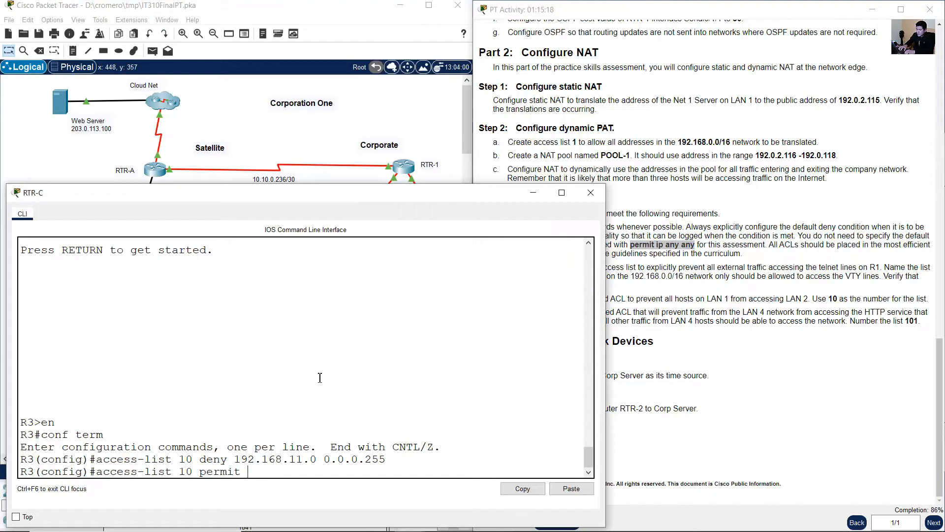
type(" any")
mouse_move(268, 471)
left_mouse_down()
mouse_move(193, 473)
mouse_move(275, 471)
left_mouse_up()
left_click(284, 471)
key("Return")
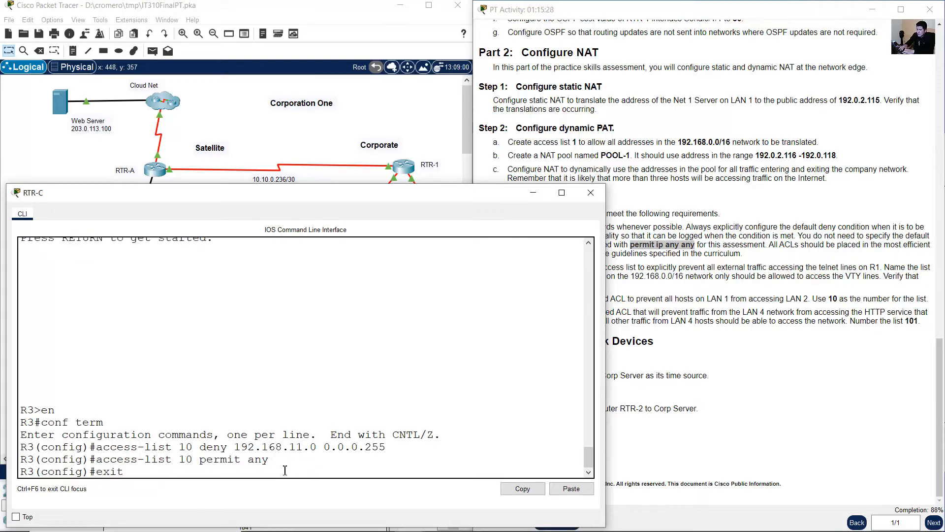
- Exit global configuration mode on RTR-C and bring the network topology back into view
type("exit")
key("Return")
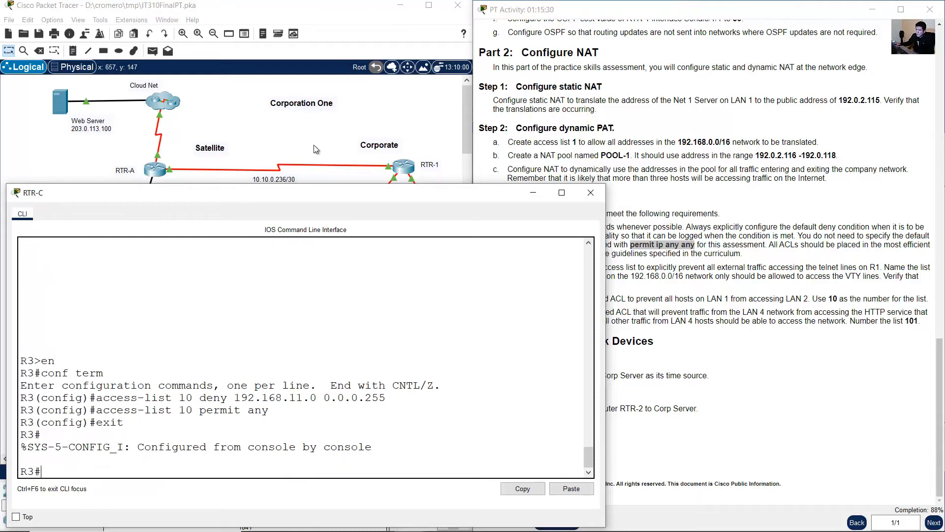
left_click(314, 145)
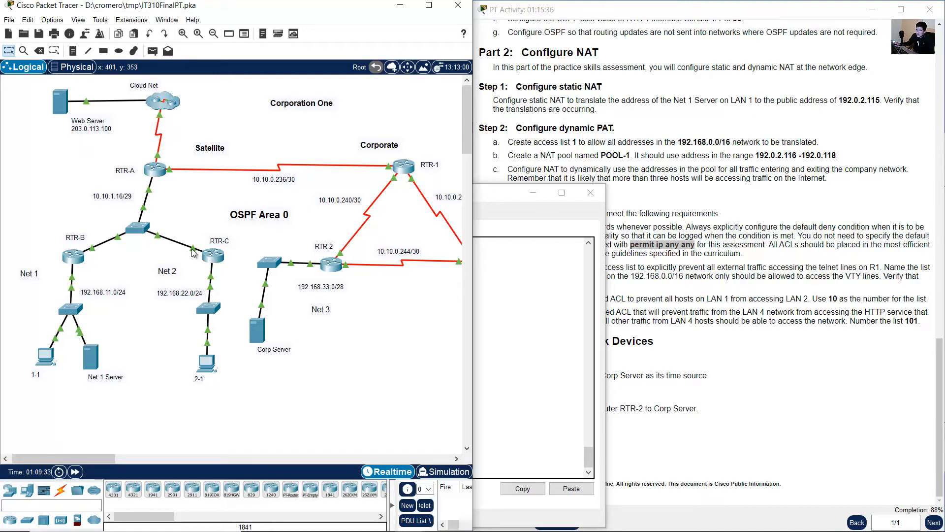
- Enter configuration of interface g0/0/1 on RTR-C and write the command ip access-group 10 in
left_click(544, 431)
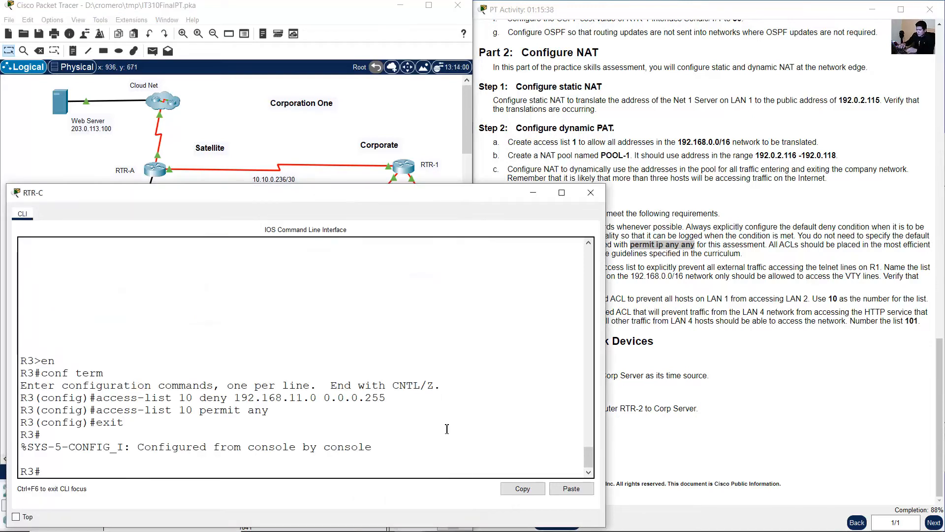
type("conf term")
key("Return")
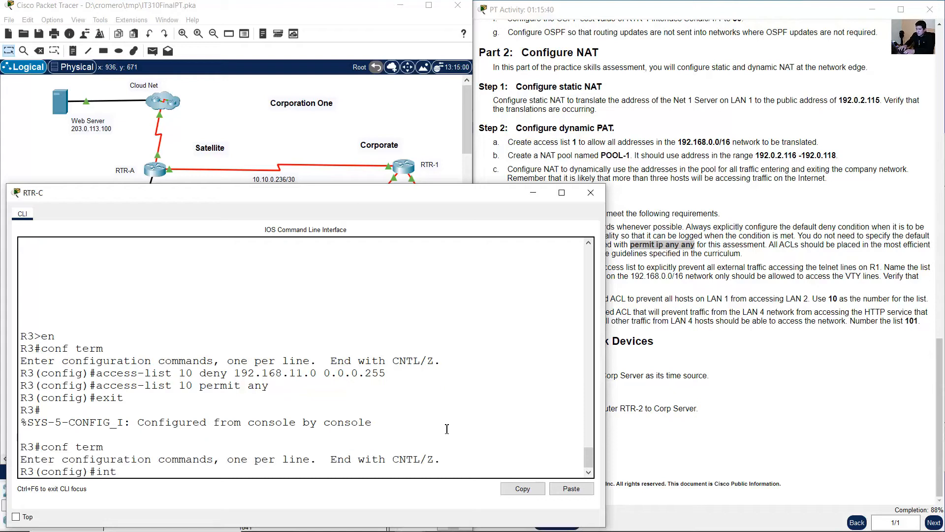
type("int g0/0/1")
key("Return")
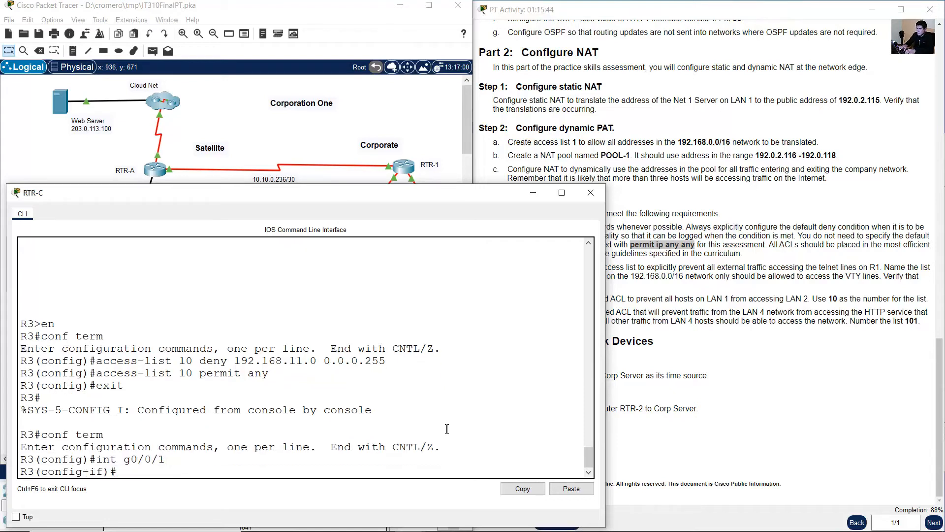
type("ip access-group 10 in")
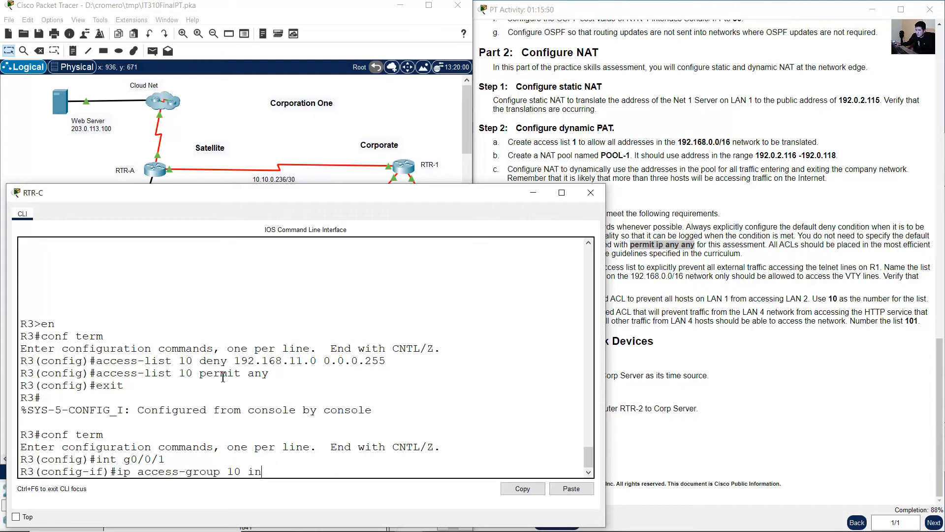
- Mark the inbound traffic direction toward RTR-C on the Paint diagram, apply access list 10 inbound on the interface, and exit interface configuration
left_click_drag(178, 377, 195, 377)
double_click(236, 473)
left_click_drag(269, 470, 249, 471)
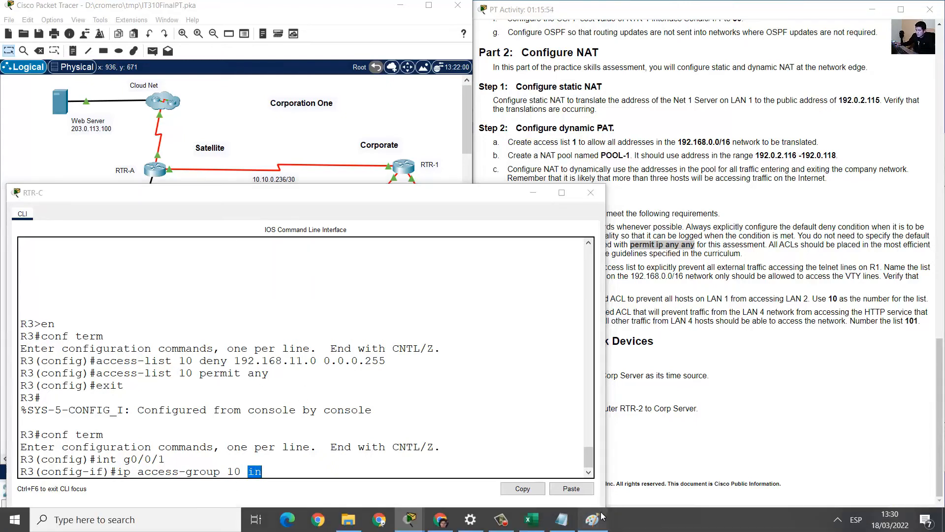
left_click(593, 528)
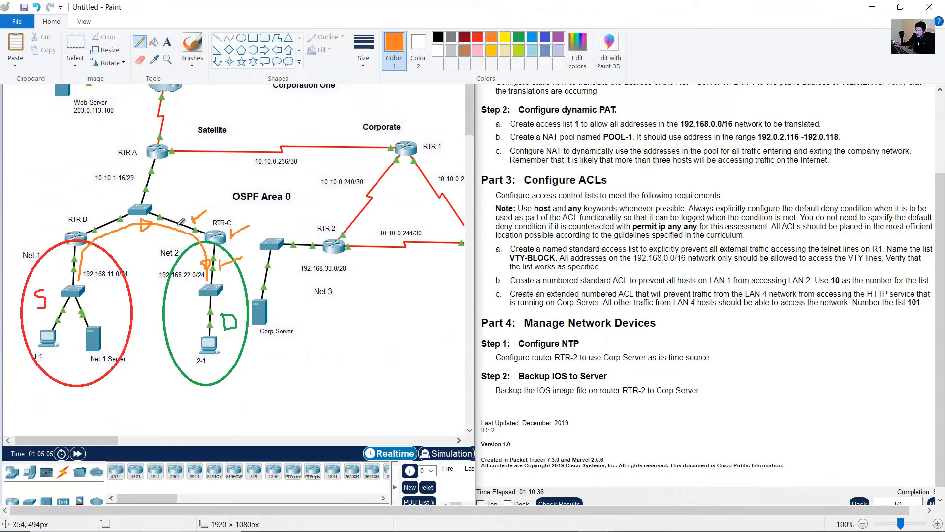
mouse_move(179, 225)
left_mouse_down()
mouse_move(175, 235)
mouse_move(194, 229)
mouse_move(181, 219)
mouse_move(192, 231)
left_mouse_up()
left_click(872, 7)
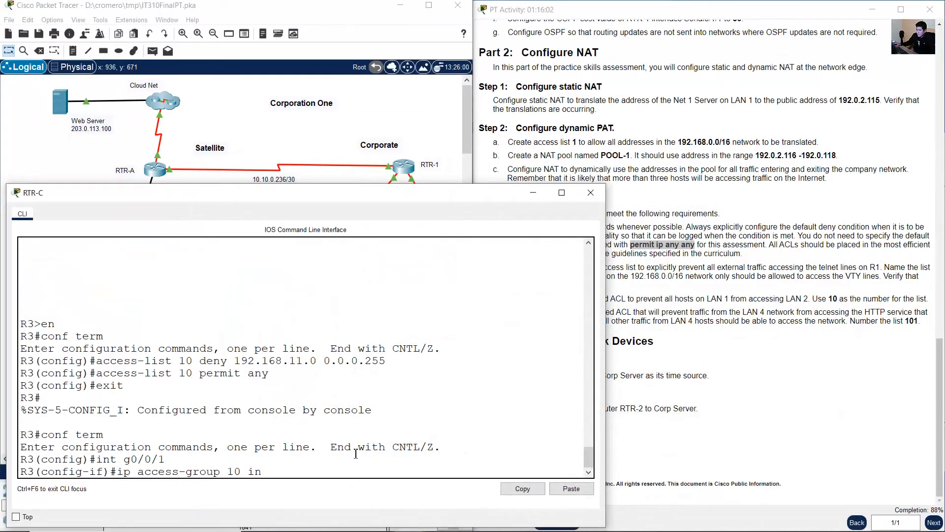
key("Return")
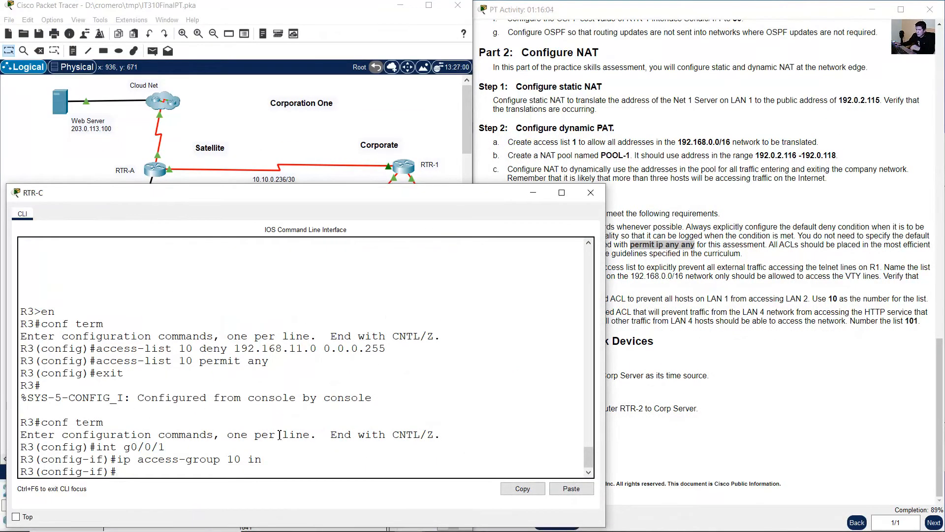
type("exit")
key("Return")
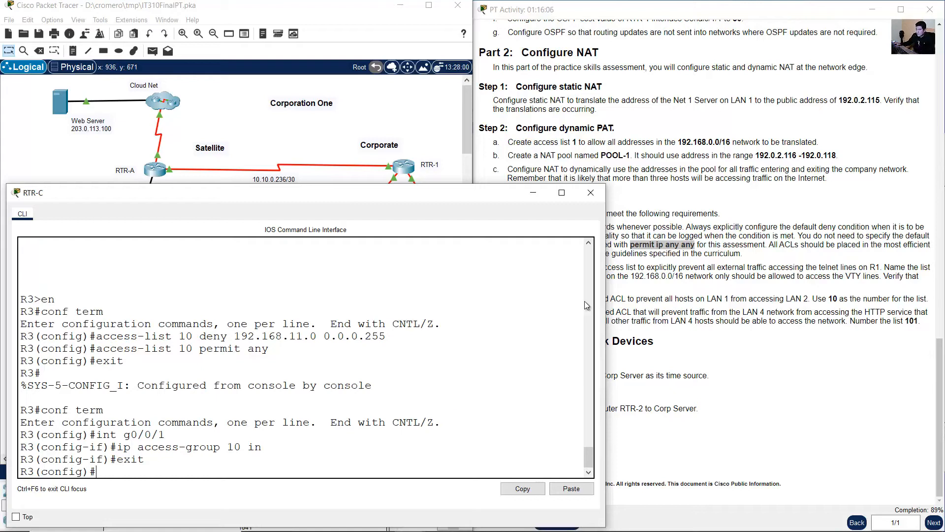
- Locate hosts 1-1 and 2-1 in the topology and start a ping command in PC 1-1's command prompt
left_click(409, 118)
left_click(758, 193)
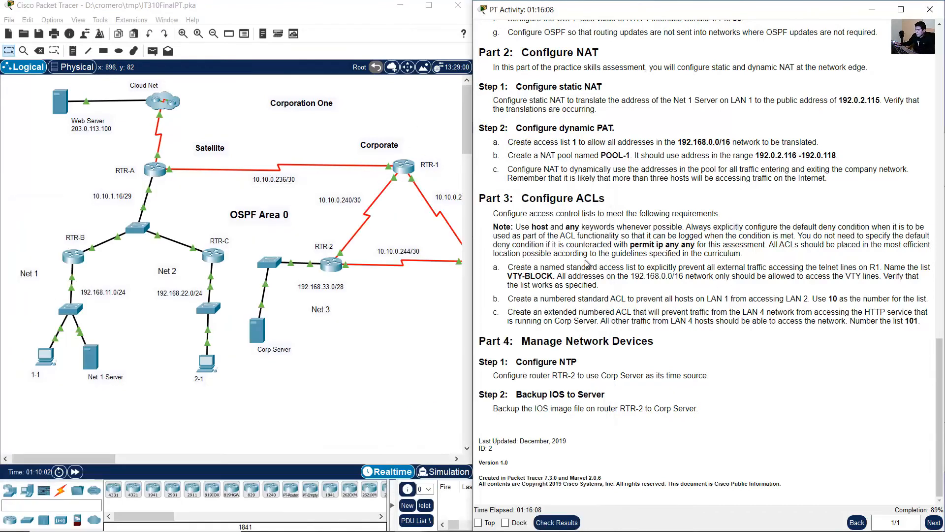
left_click_drag(26, 343, 40, 374)
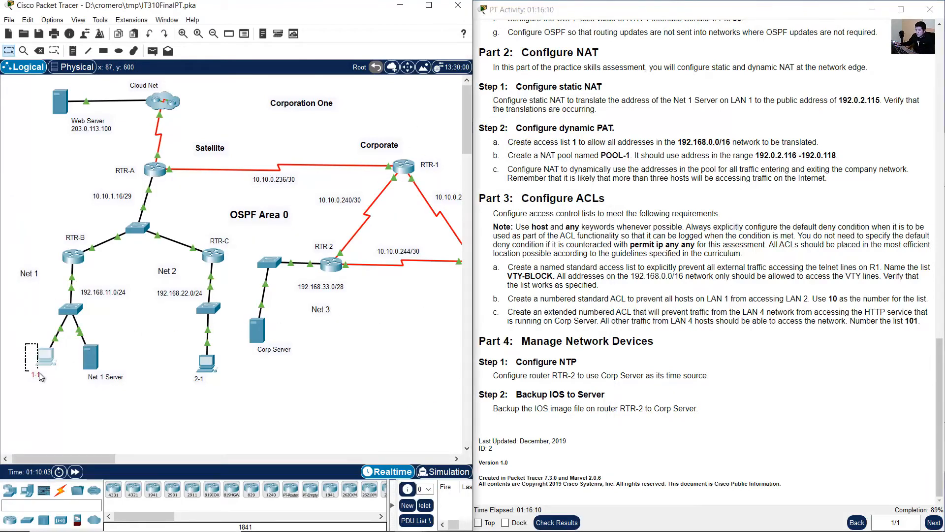
left_click_drag(217, 388, 193, 360)
left_click(45, 354)
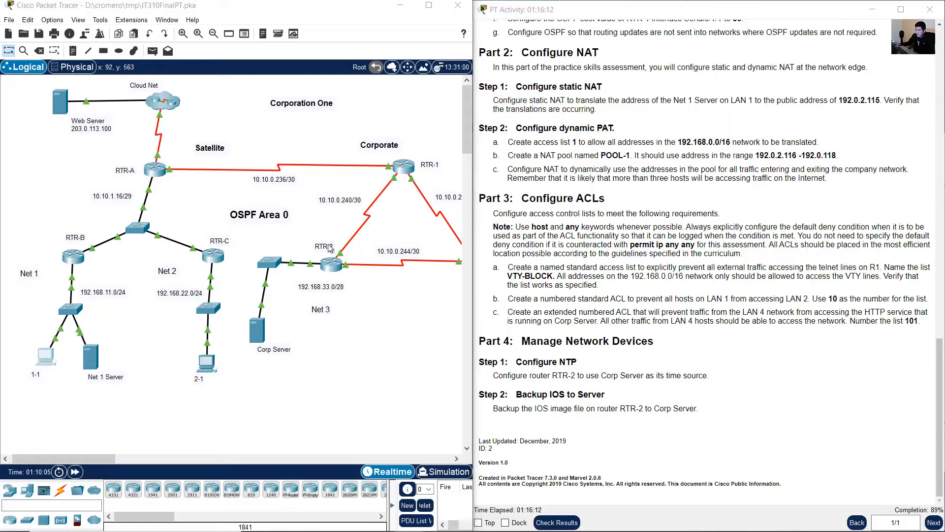
left_click(530, 158)
type("p")
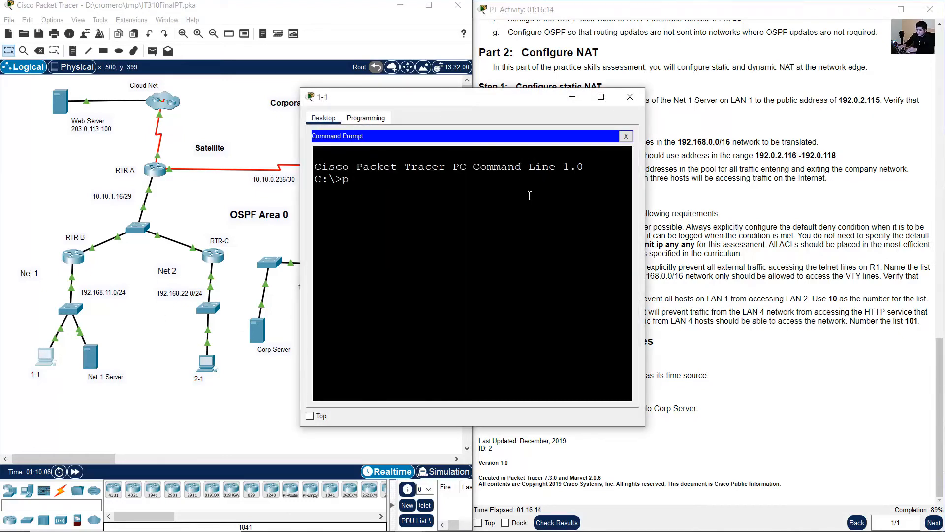
type("ing")
- Look up the IPv4 address of PC 2-1 in its IP configuration and close that device's window
left_click(222, 380)
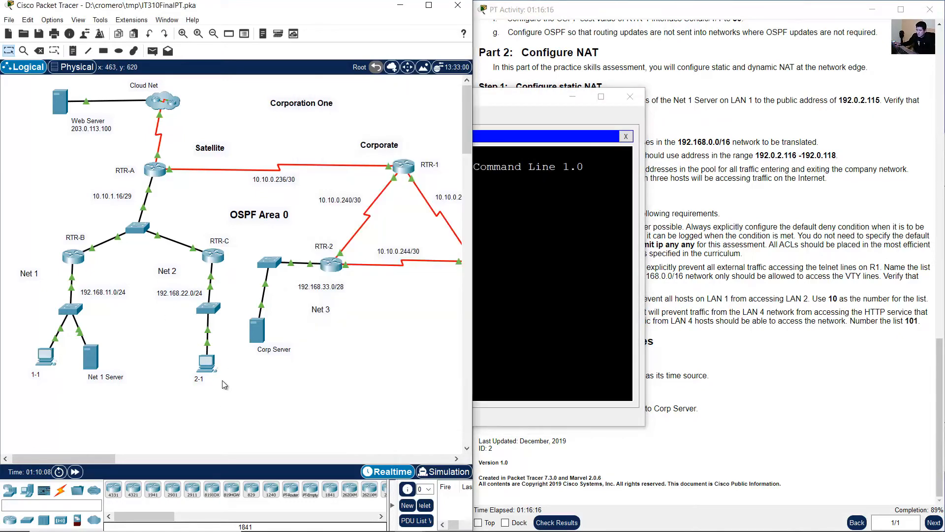
left_click(207, 364)
left_click(373, 163)
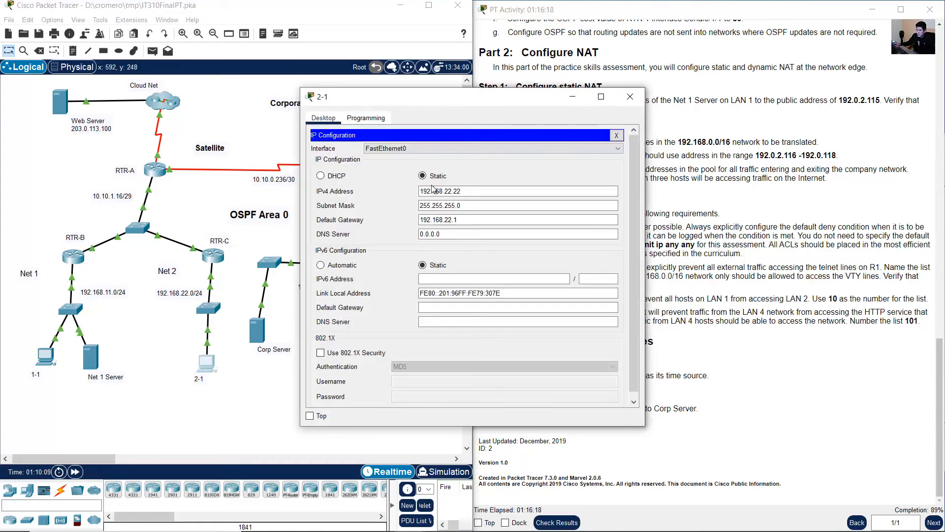
left_click(630, 96)
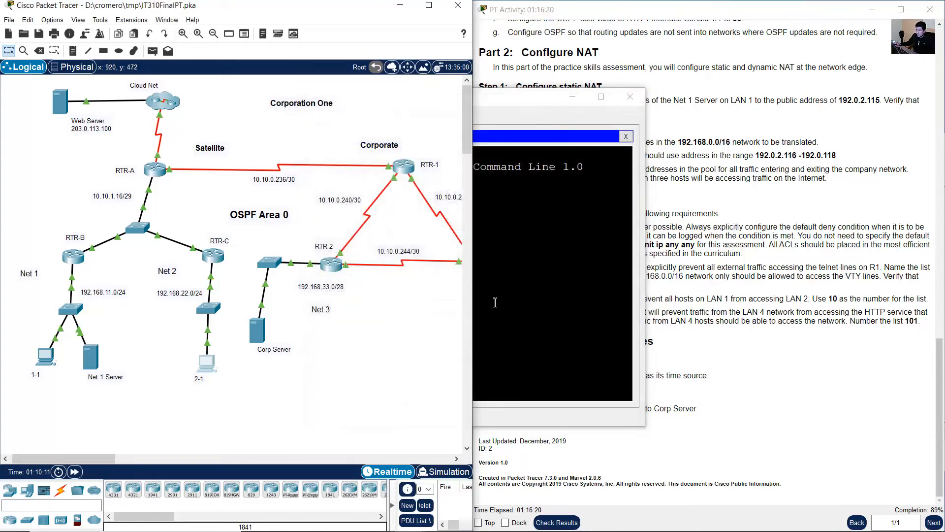
- Ping 192.168.22.22 from PC 1-1, widen its window and check the replies
left_click(496, 302)
type("192.168.")
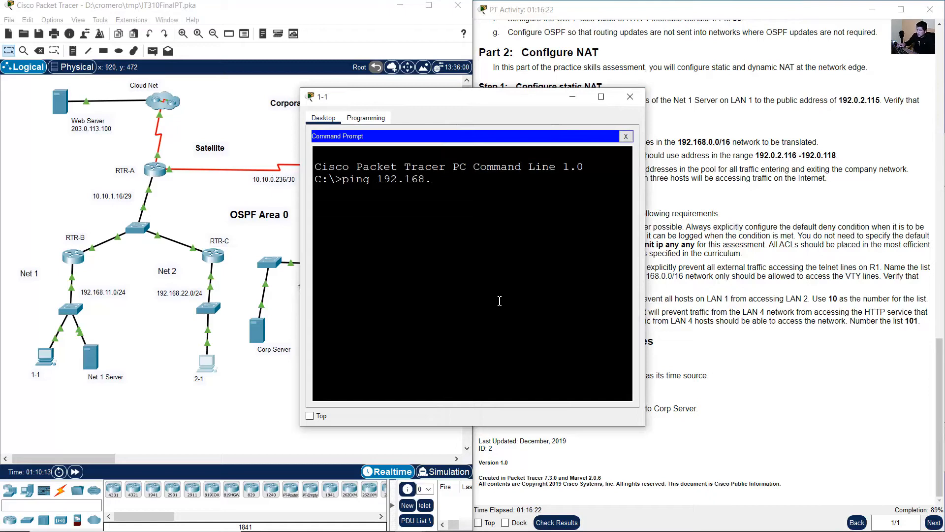
type("22.22")
key("Return")
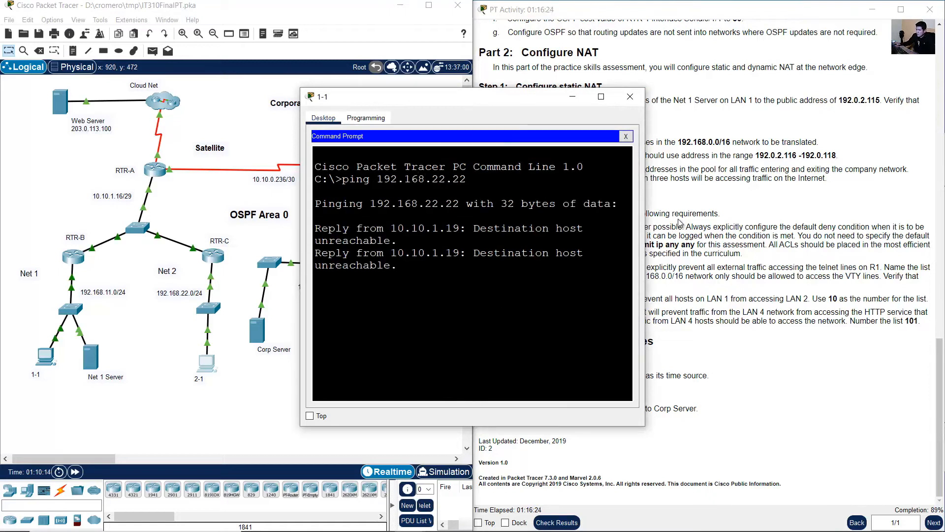
left_click_drag(645, 219, 861, 219)
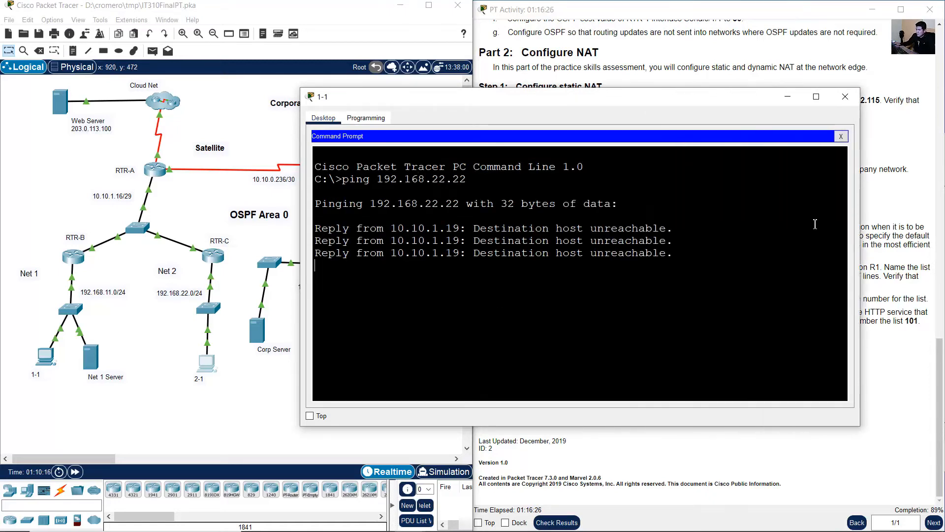
left_click_drag(474, 228, 551, 328)
left_click(128, 407)
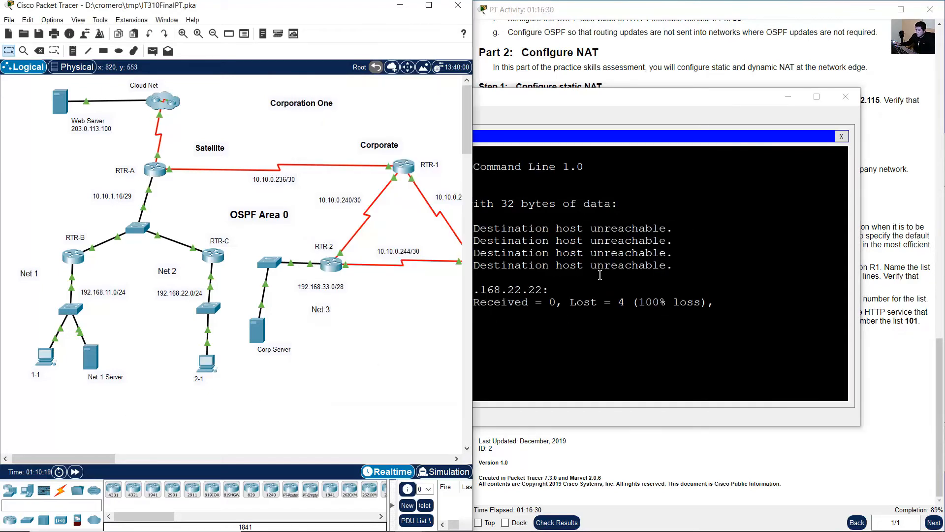
- Ping 192.168.22.22 from laptop LT-1 in Net 5 and check the replies
left_click(719, 65)
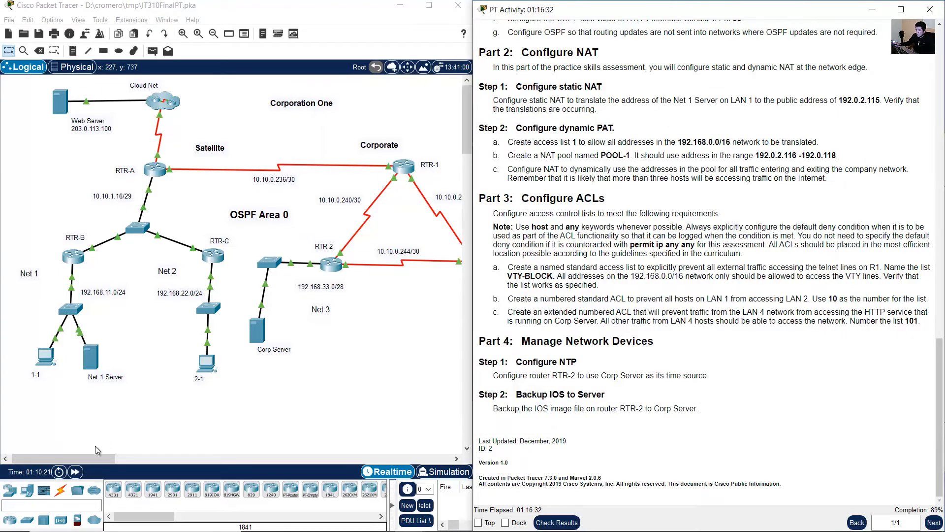
left_click_drag(96, 458, 125, 457)
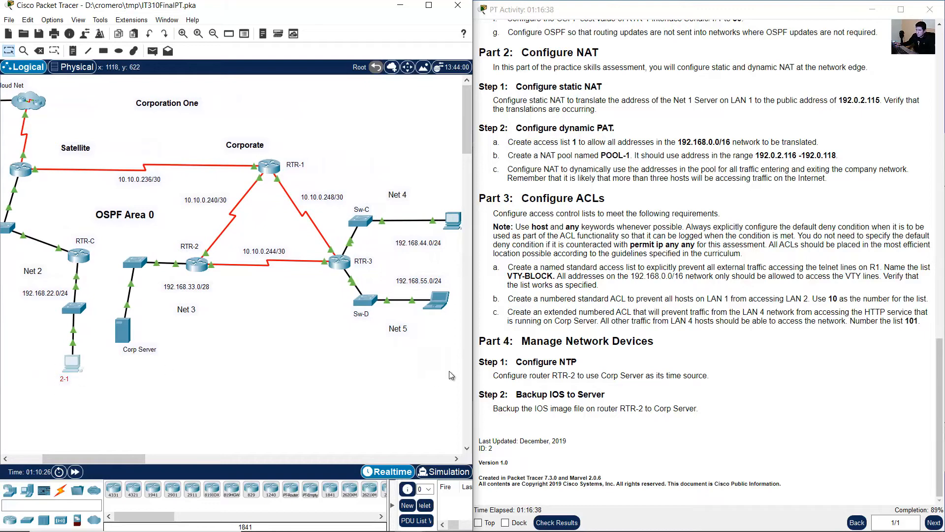
left_click(438, 297)
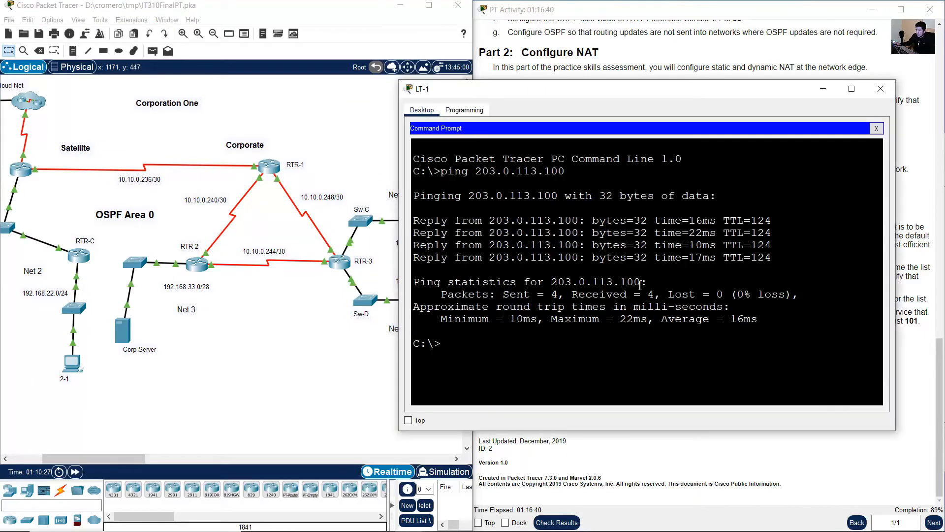
type("ping 192.168..")
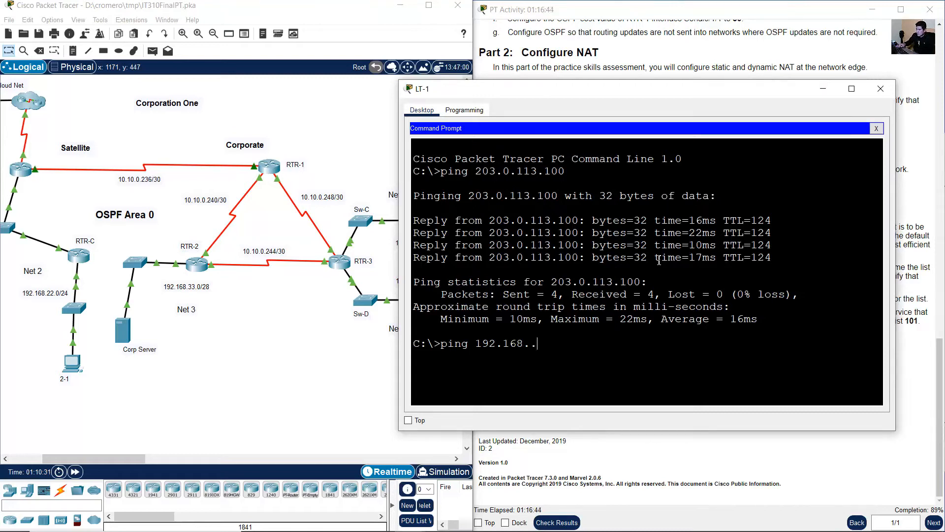
key("BackSpace")
type("22.22")
key("Return")
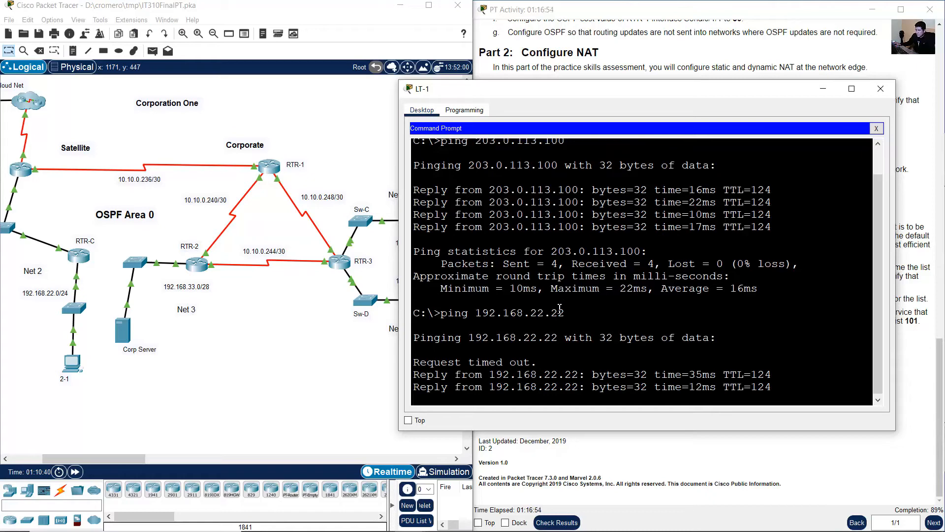
left_click_drag(510, 290, 552, 350)
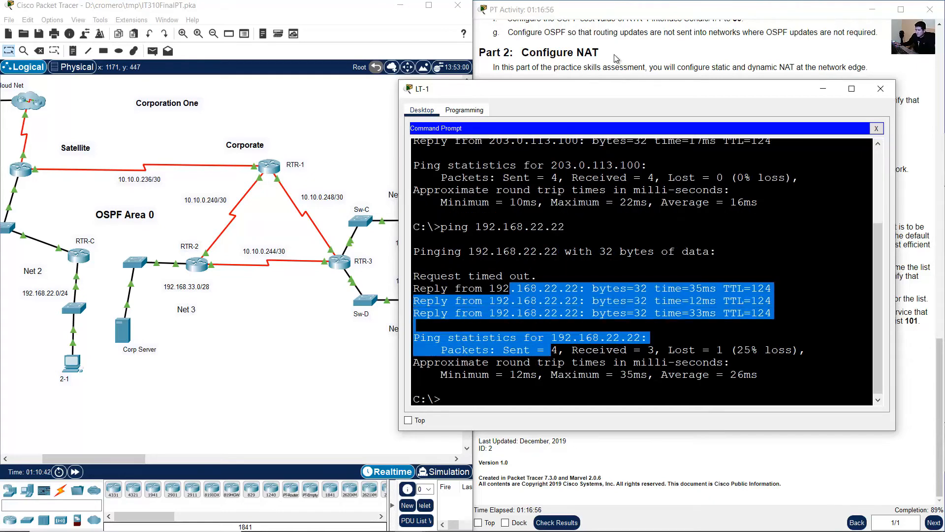
- Review item c of Part 3 on the extended ACL and locate the LAN 4 source network in the topology
left_click(613, 53)
left_click(355, 20)
left_click(700, 272)
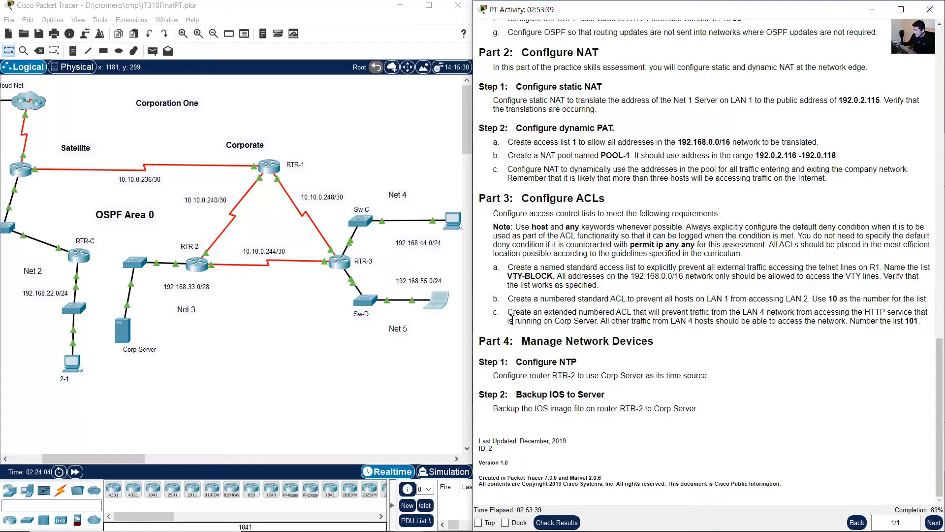
left_click_drag(508, 313, 628, 311)
left_click(638, 309)
left_click_drag(508, 313, 597, 322)
left_click_drag(99, 460, 116, 458)
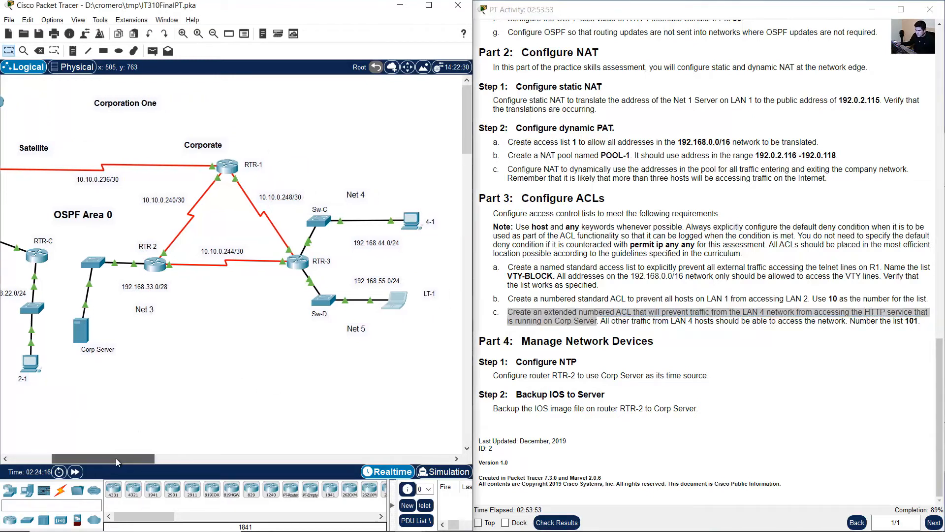
left_click_drag(411, 171, 320, 233)
- Check item c's HTTP service target and identify Corp Server in Net 3 against the Net 4 source in the topology
left_click(865, 313)
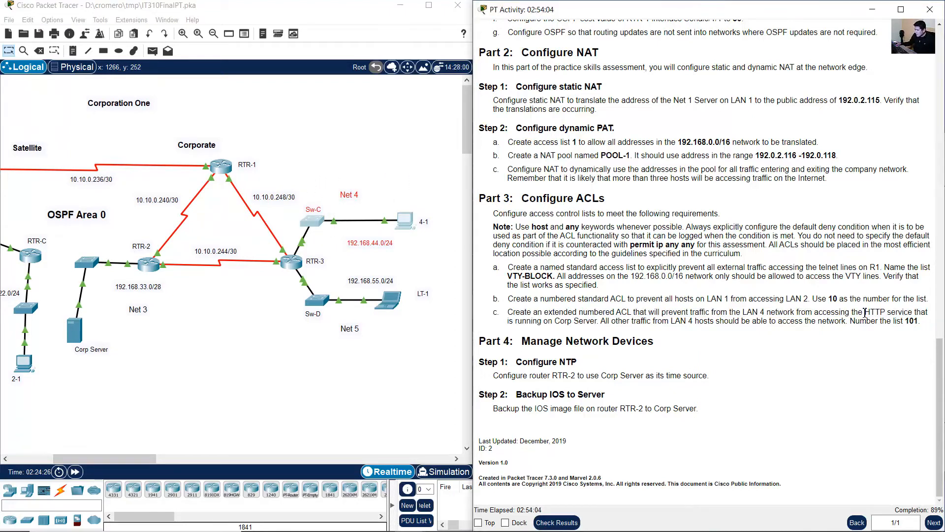
left_click_drag(865, 313, 598, 322)
left_click(123, 395)
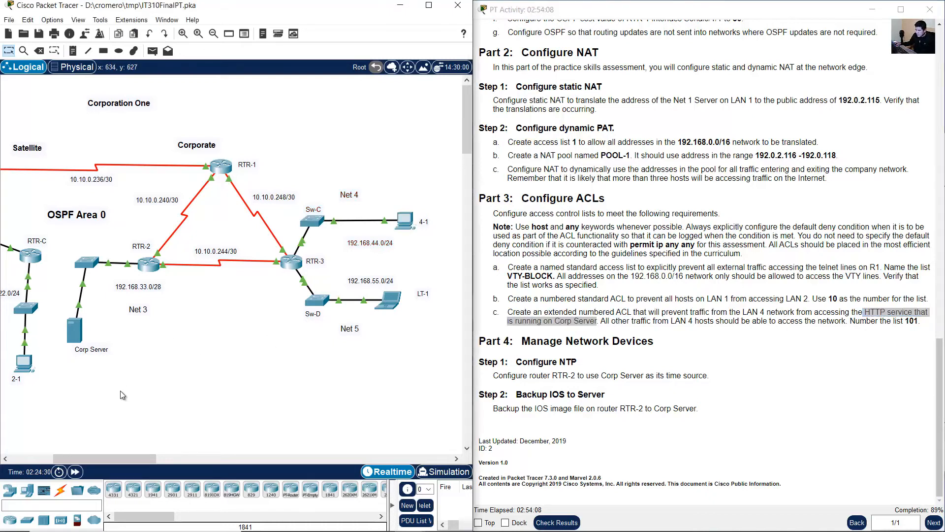
left_click_drag(121, 392, 66, 298)
left_click_drag(178, 368, 53, 307)
left_click_drag(143, 360, 67, 307)
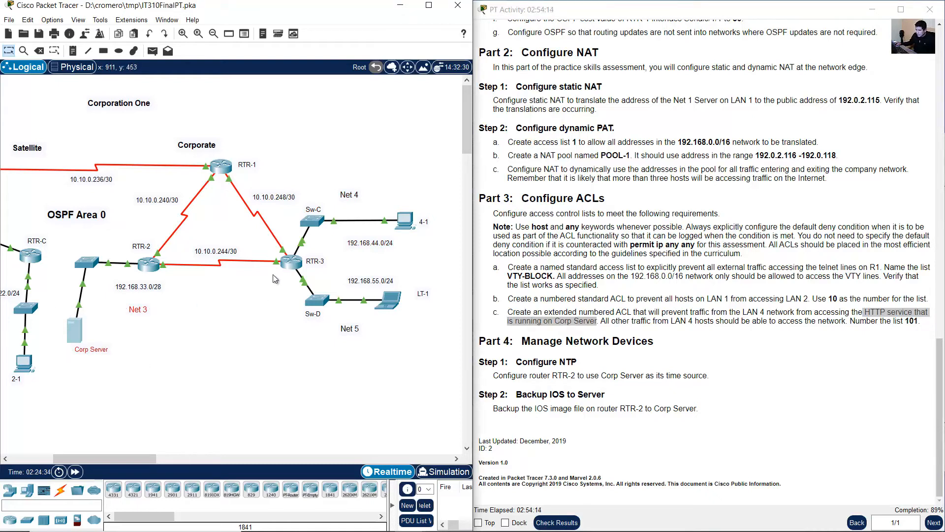
left_click(359, 147)
left_click_drag(413, 161, 299, 227)
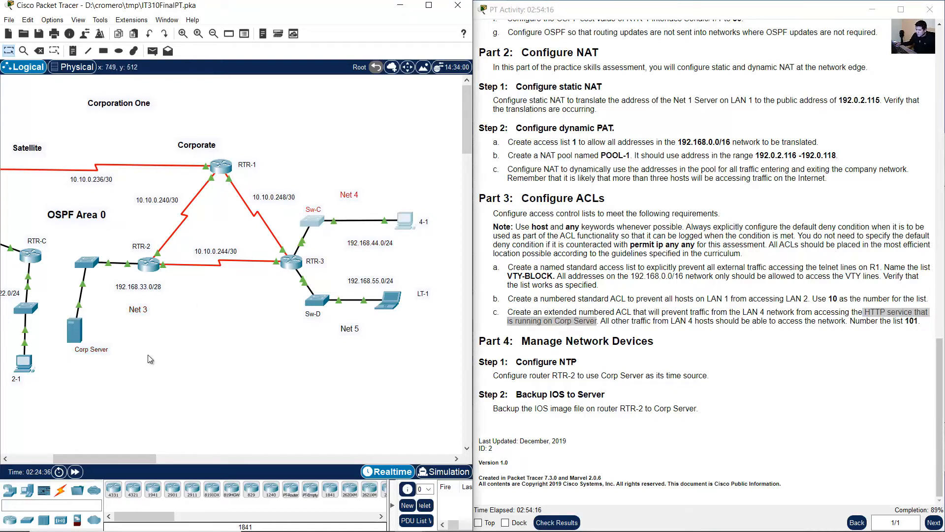
left_click(69, 326)
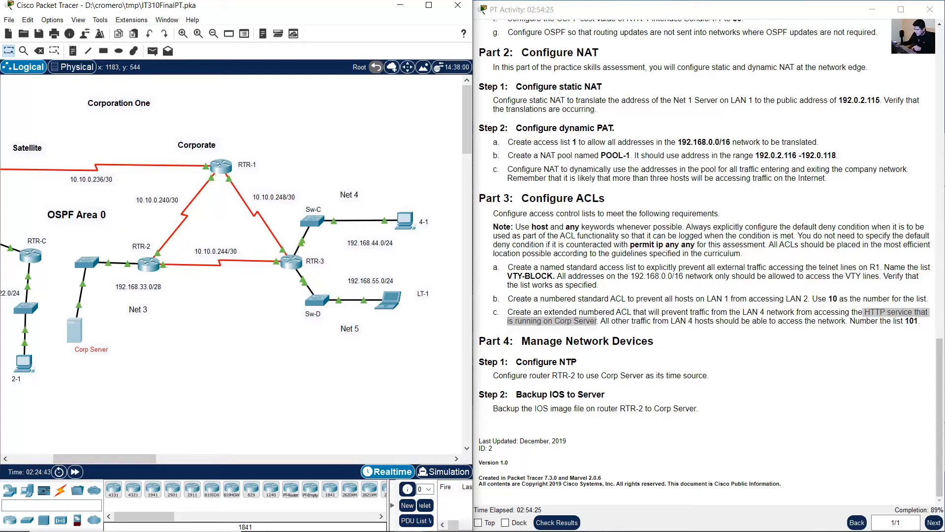
- Switch to Paint and paste the new screenshot of the Net 3, Net 4 and Net 5 topology with the instructions
left_click(562, 520)
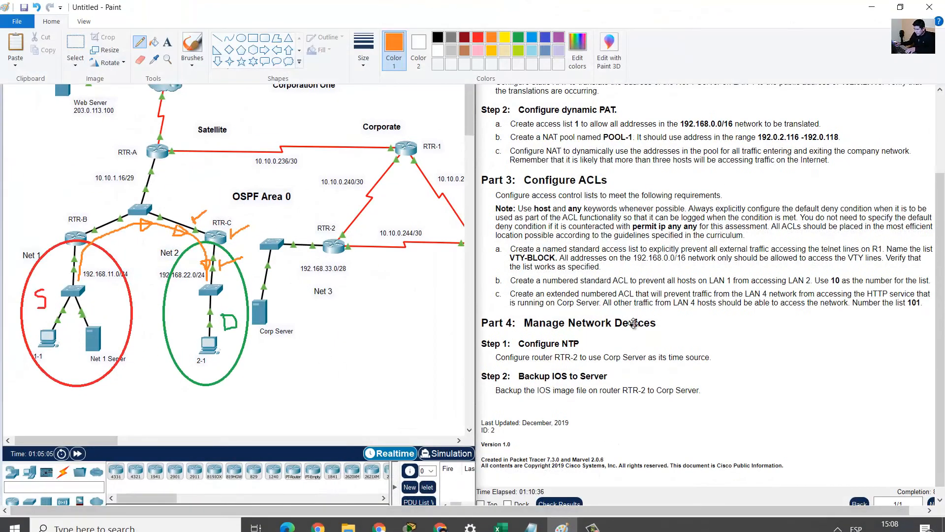
key("ctrl+v")
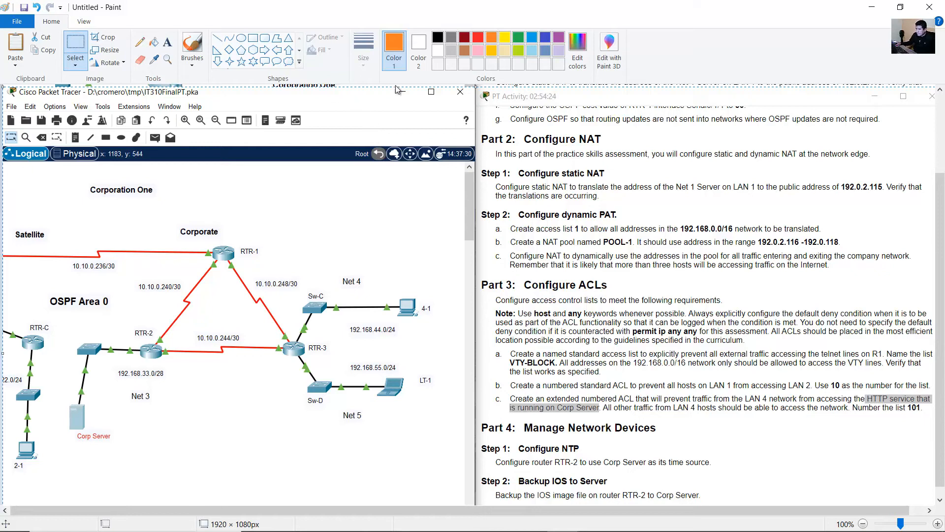
- Circle Net 4 with a red ellipse about 311 × 186 px and mark it with a handwritten S
left_click(478, 38)
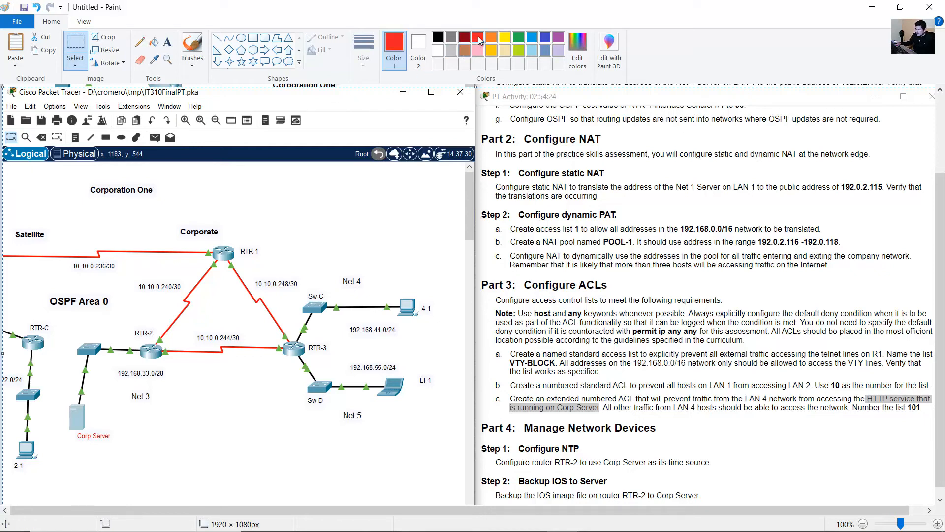
left_click(241, 38)
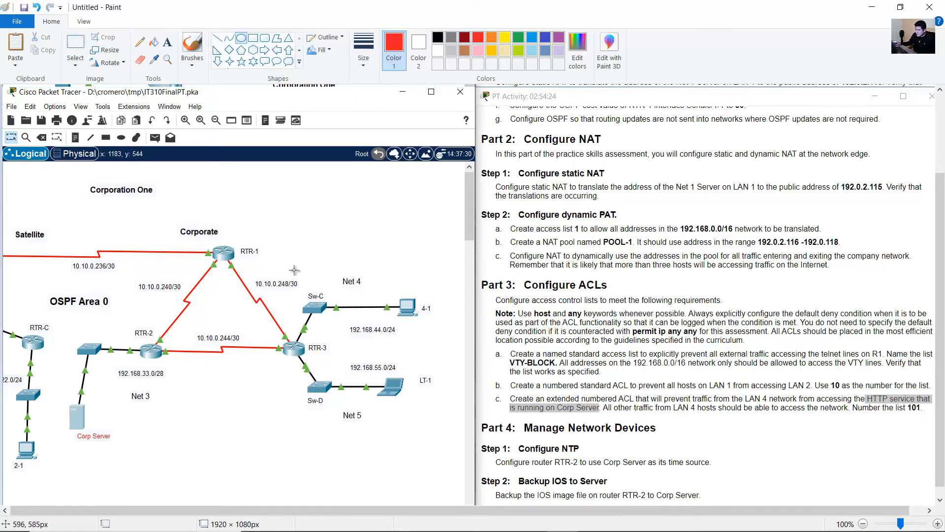
left_click_drag(294, 269, 446, 361)
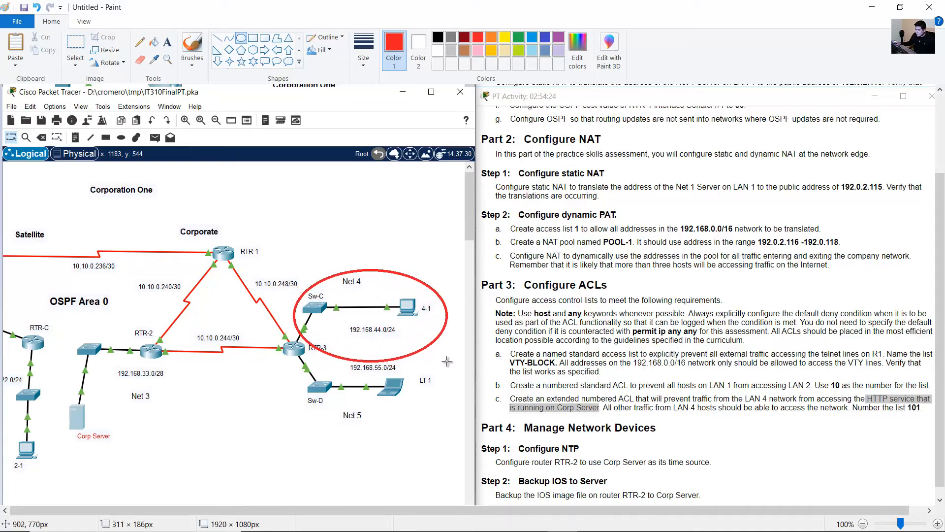
left_click(140, 42)
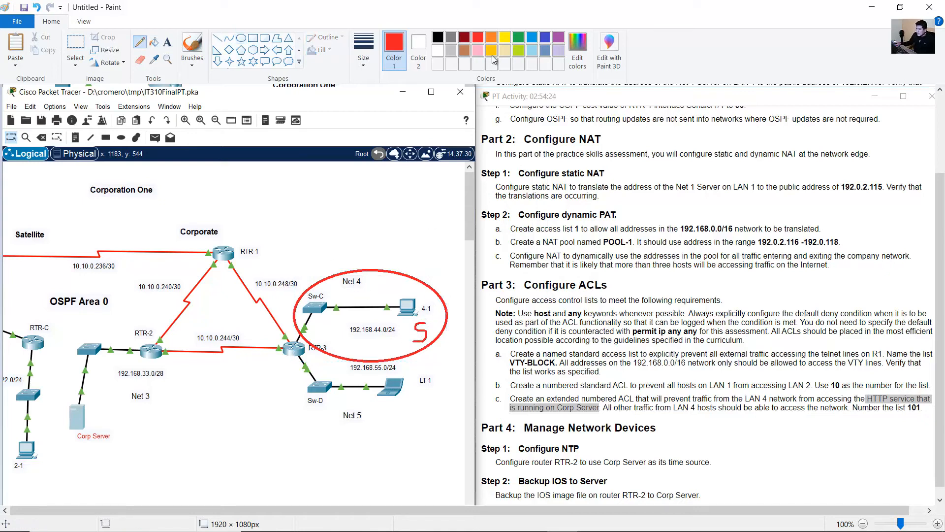
- Circle Corp Server with a green ellipse about 127 × 151 px and write a D beside it
left_click(520, 37)
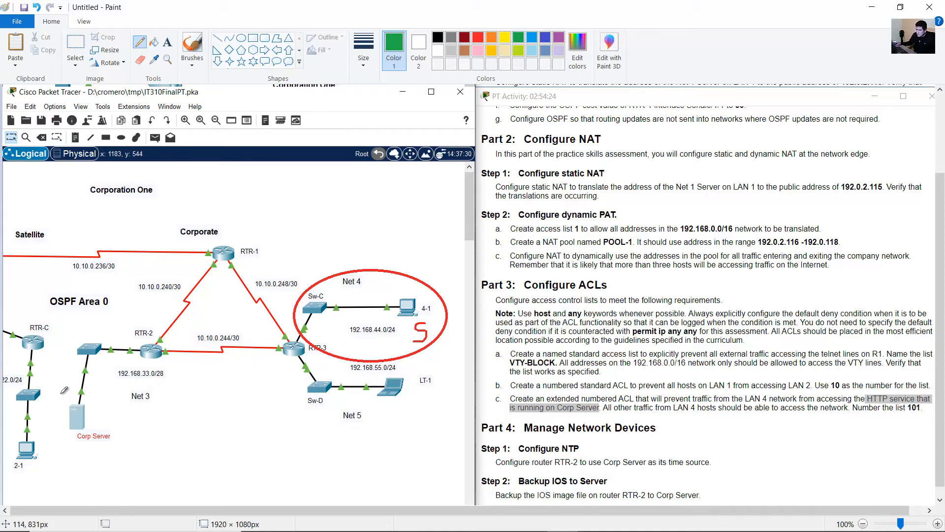
left_click_drag(59, 392, 118, 458)
key("ctrl+z")
left_click(241, 38)
left_click_drag(57, 386, 121, 461)
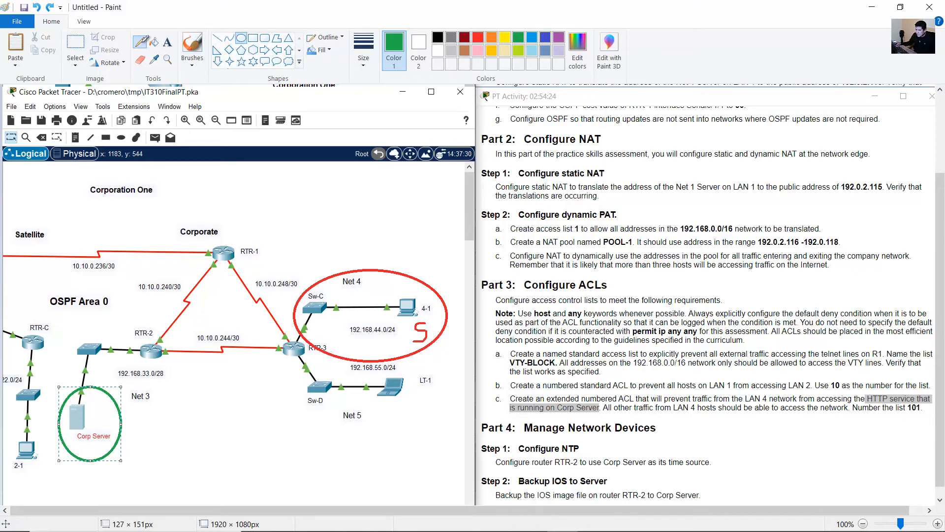
left_click(140, 42)
mouse_move(94, 405)
left_mouse_down()
mouse_move(93, 420)
mouse_move(108, 416)
left_mouse_up()
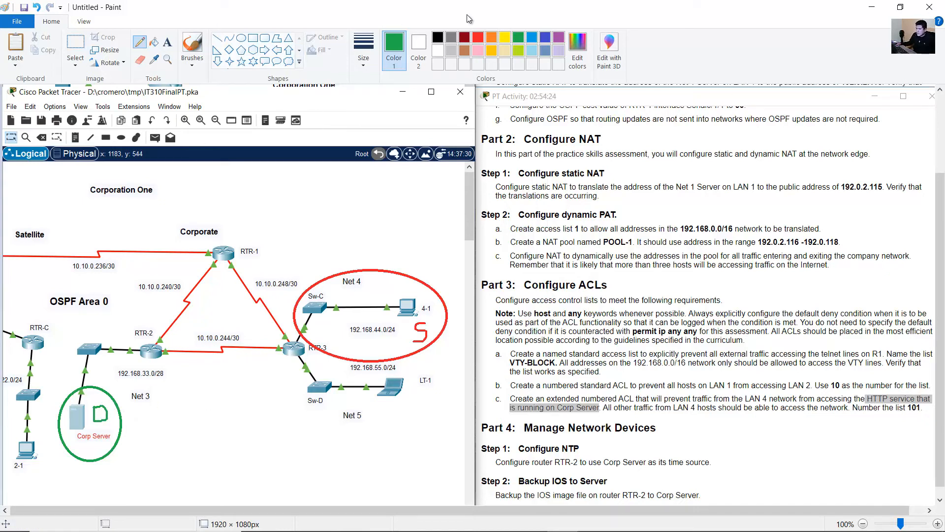
- Draw an orange traffic path with arrowheads from PC 4-1 through RTR-3 and RTR-2 to Corp Server
left_click(490, 38)
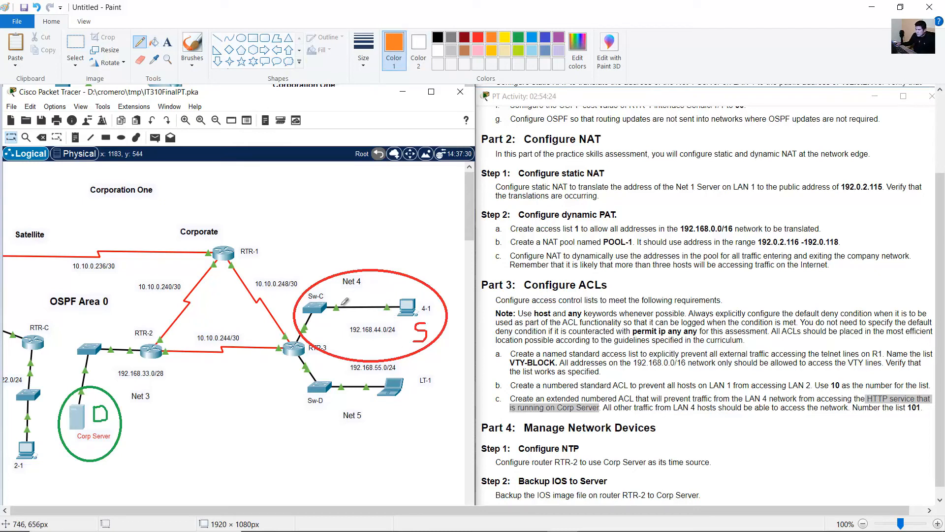
mouse_move(386, 300)
left_mouse_down()
mouse_move(310, 304)
mouse_move(288, 339)
mouse_move(118, 338)
mouse_move(97, 369)
left_mouse_up()
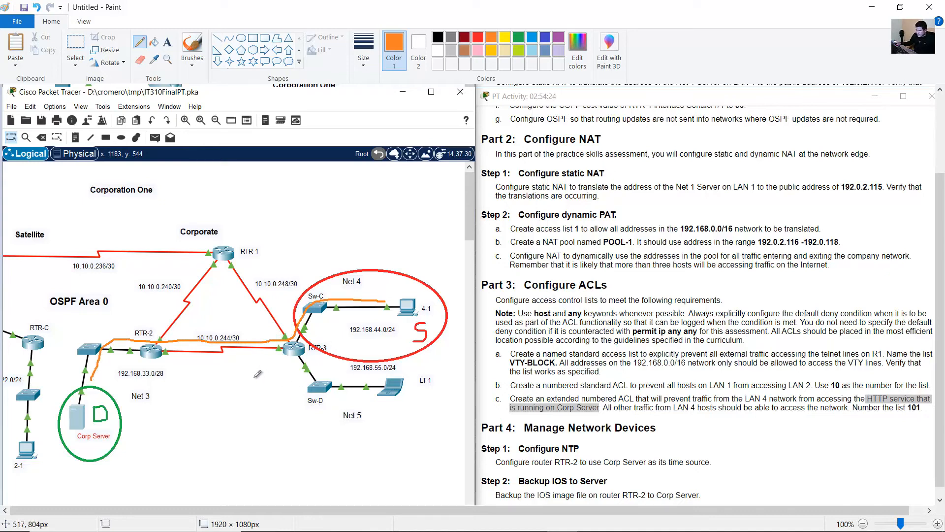
mouse_move(173, 338)
left_mouse_down()
mouse_move(186, 332)
mouse_move(187, 347)
left_mouse_up()
left_click_drag(304, 316, 311, 319)
mouse_move(365, 298)
left_mouse_down()
mouse_move(370, 291)
mouse_move(366, 306)
left_mouse_up()
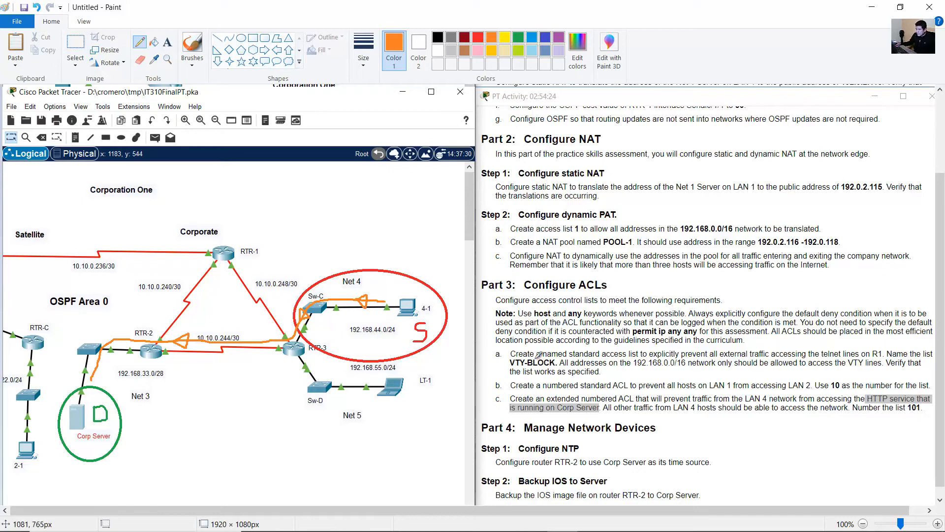
- Recheck item c's extended numbered ACL wording in Packet Tracer and mark the ACL placement around RTR-3 in orange on the Paint sketch
left_click(875, 6)
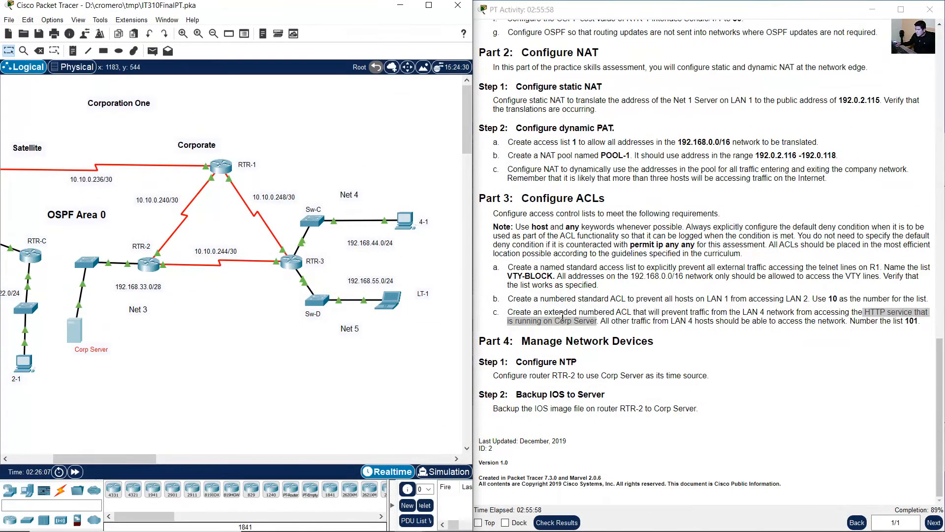
left_click_drag(536, 313, 641, 312)
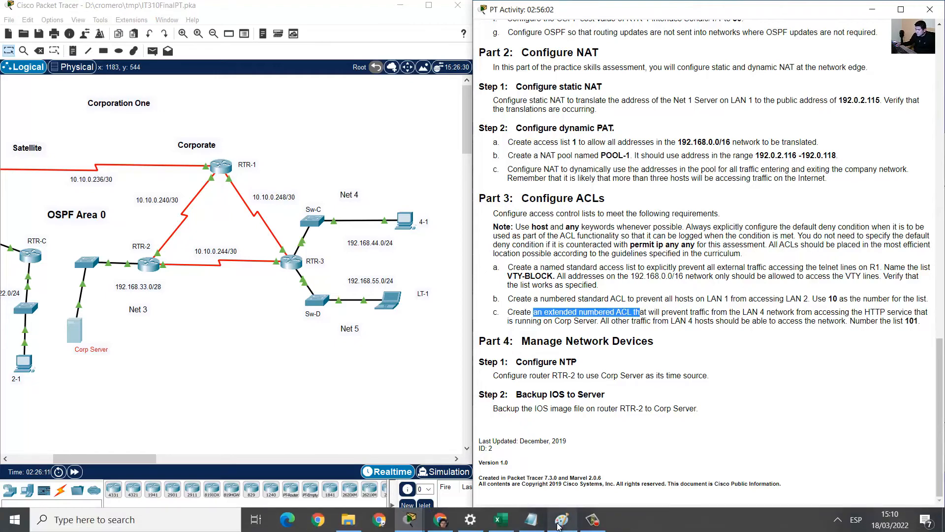
left_click(562, 526)
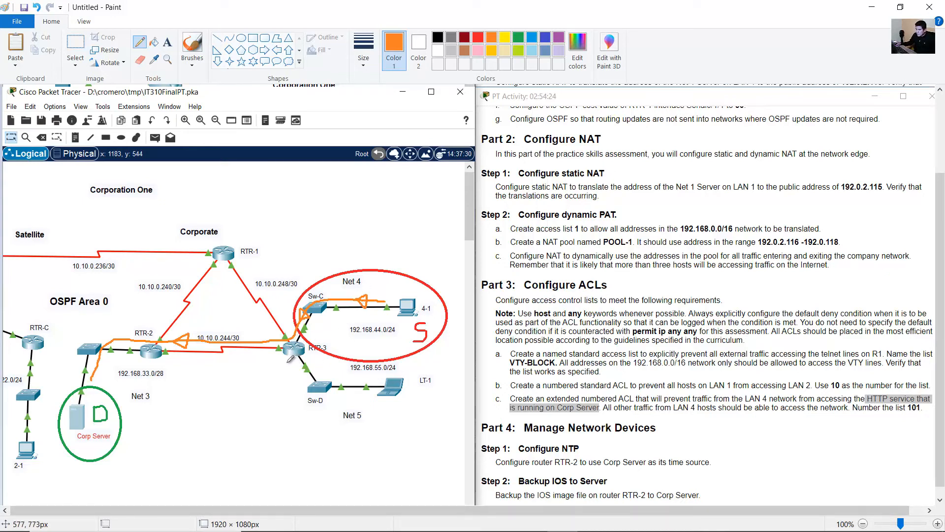
mouse_move(285, 366)
left_mouse_down()
mouse_move(289, 374)
mouse_move(300, 363)
left_mouse_up()
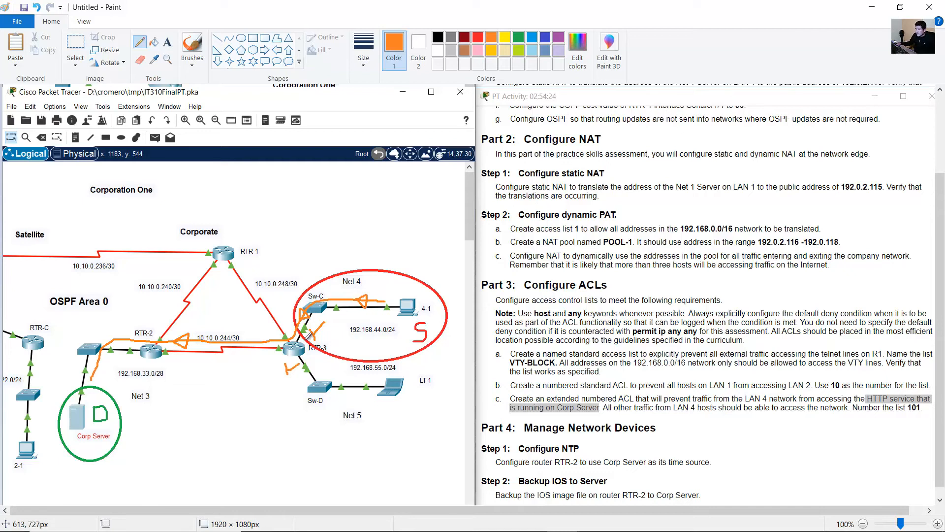
- Return to Packet Tracer, open the RTR-3 command line and enter global configuration mode
left_click(862, 5)
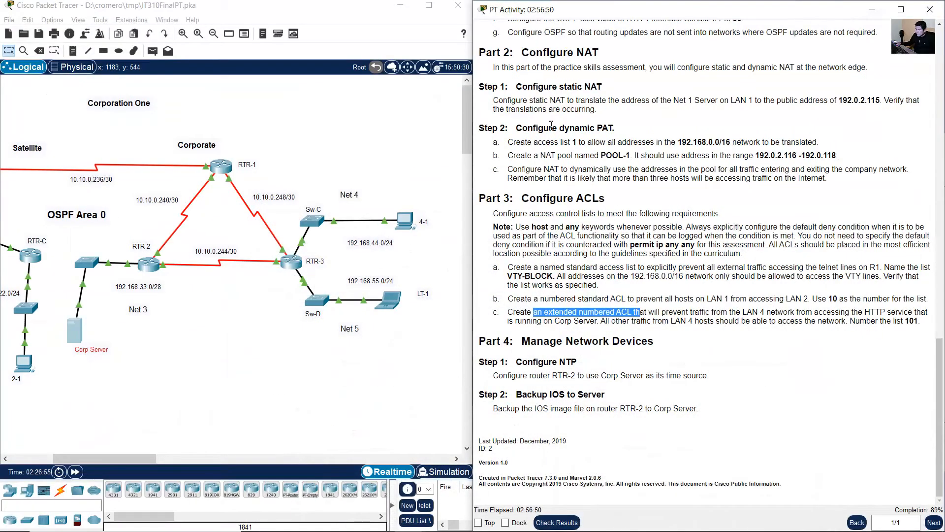
left_click(213, 308)
left_click_drag(277, 286, 301, 267)
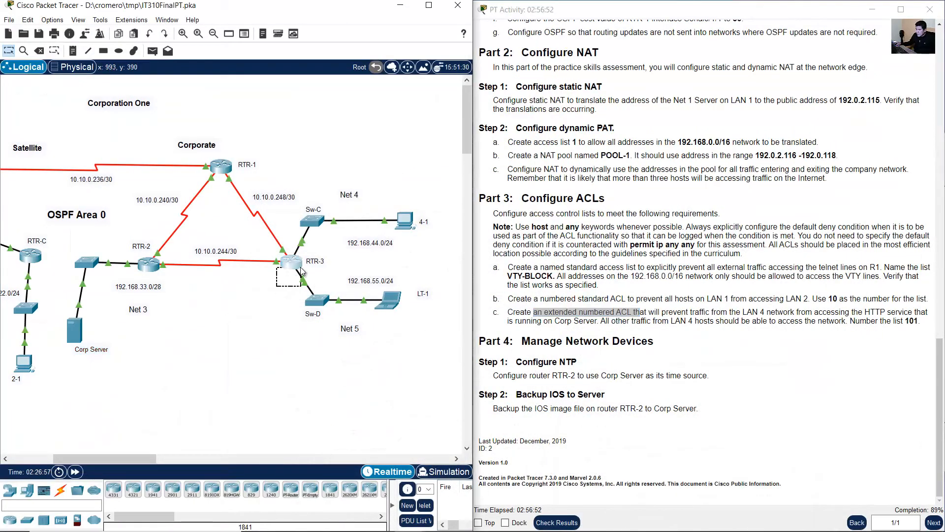
left_click(292, 262)
key("Return")
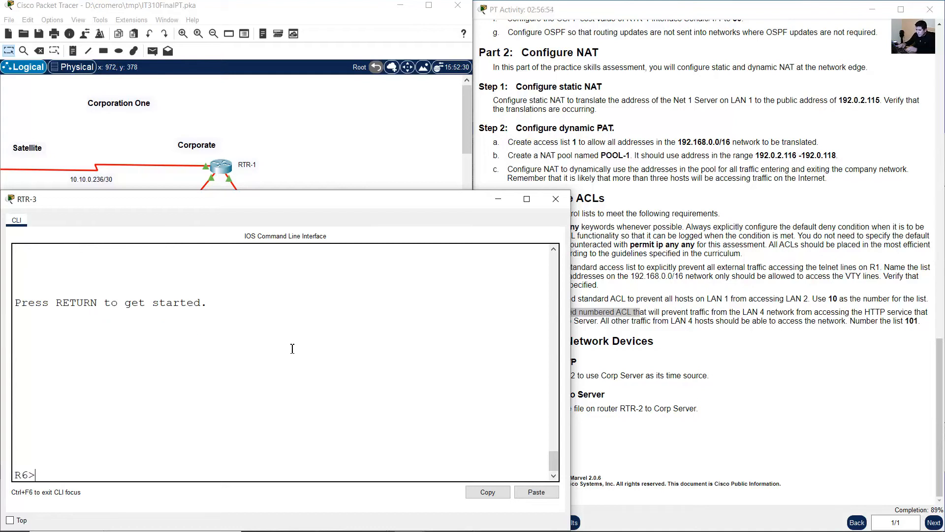
type("en")
key("Return")
type("conf term")
key("Return")
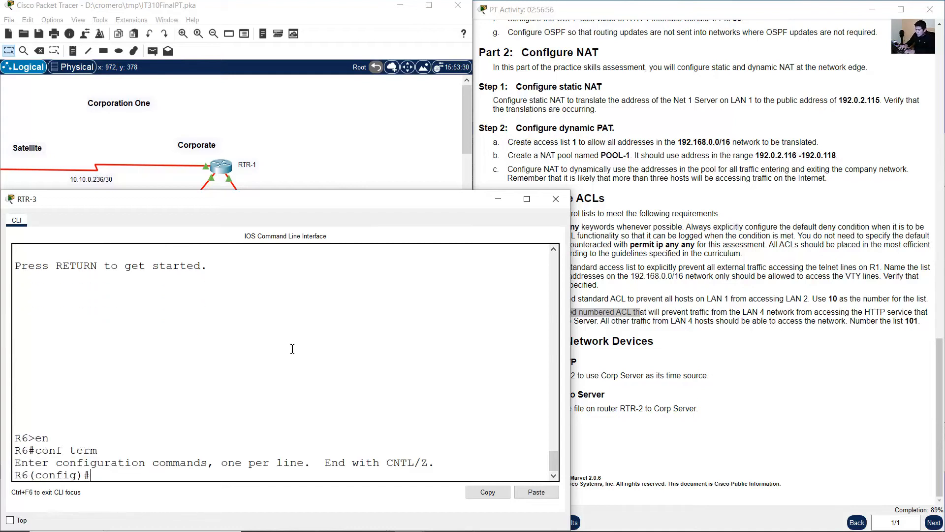
- Check item c for the list number and action, and begin the entry access-list 101 deny on RTR-3
left_click(598, 318)
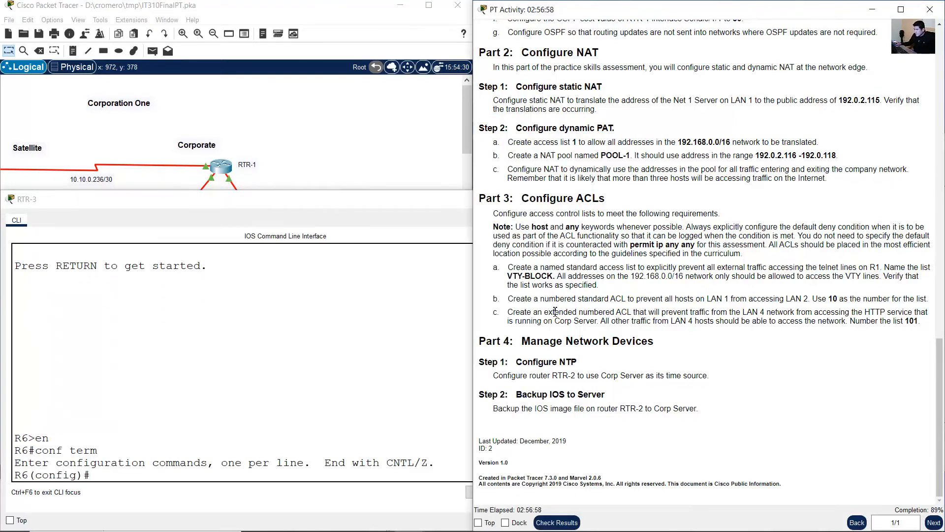
left_click_drag(534, 313, 627, 310)
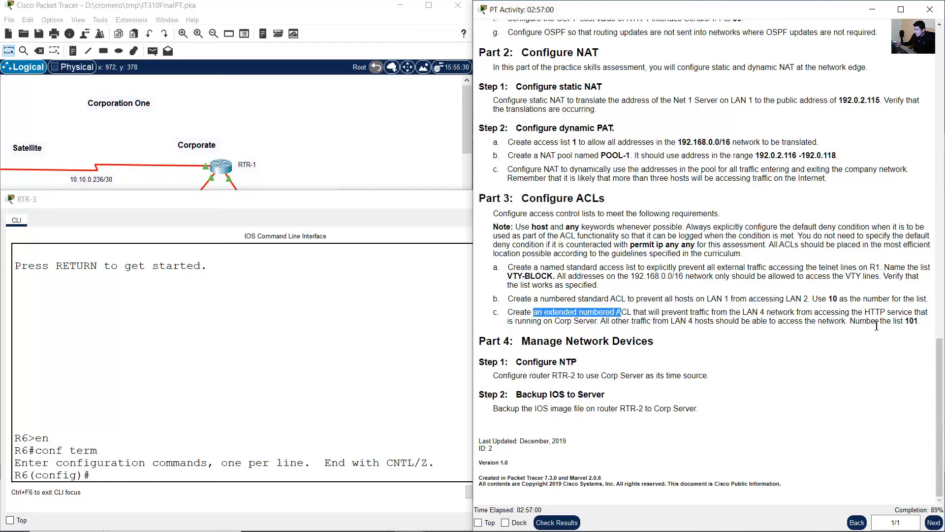
left_click_drag(877, 322, 918, 322)
left_click(298, 409)
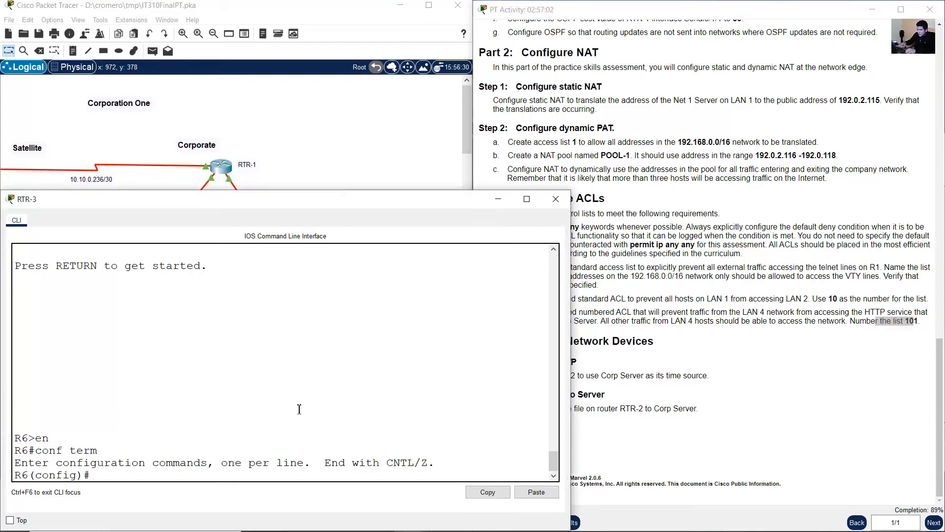
type("access-list 101")
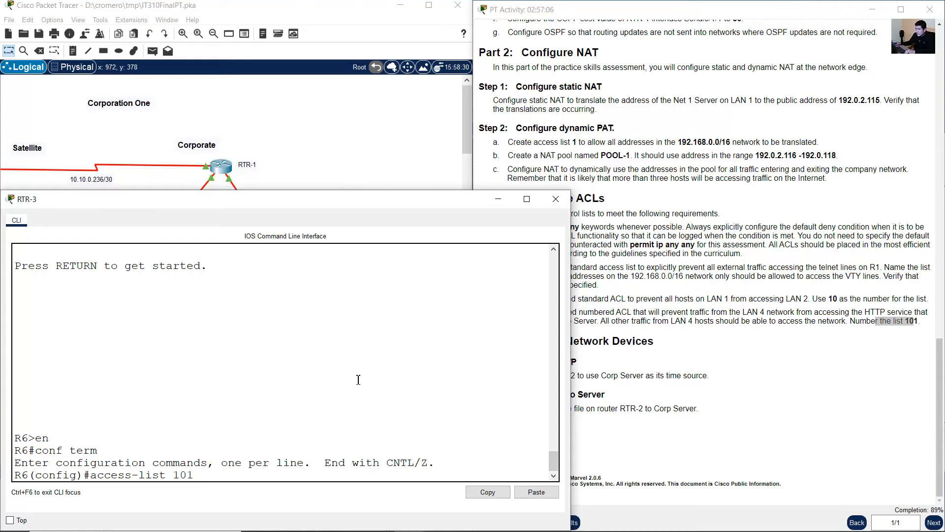
left_click(670, 320)
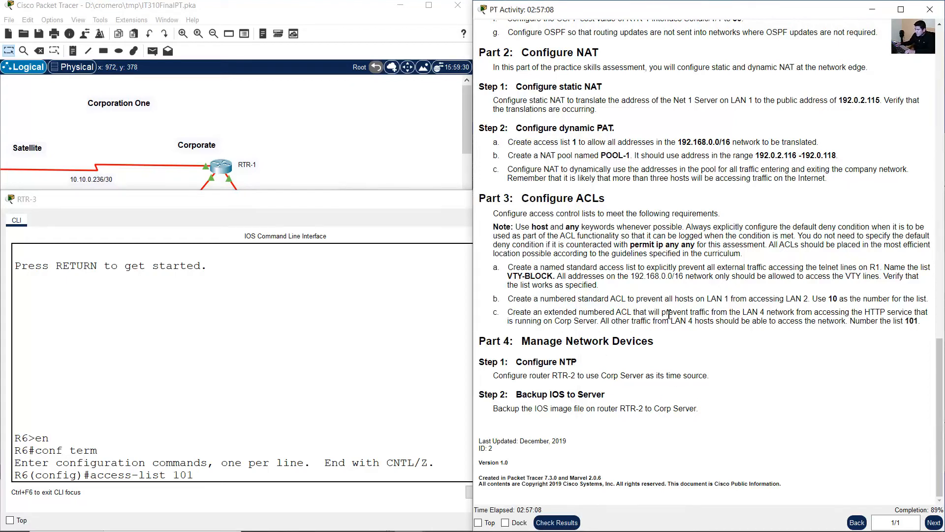
left_click_drag(666, 312, 727, 312)
left_click(304, 435)
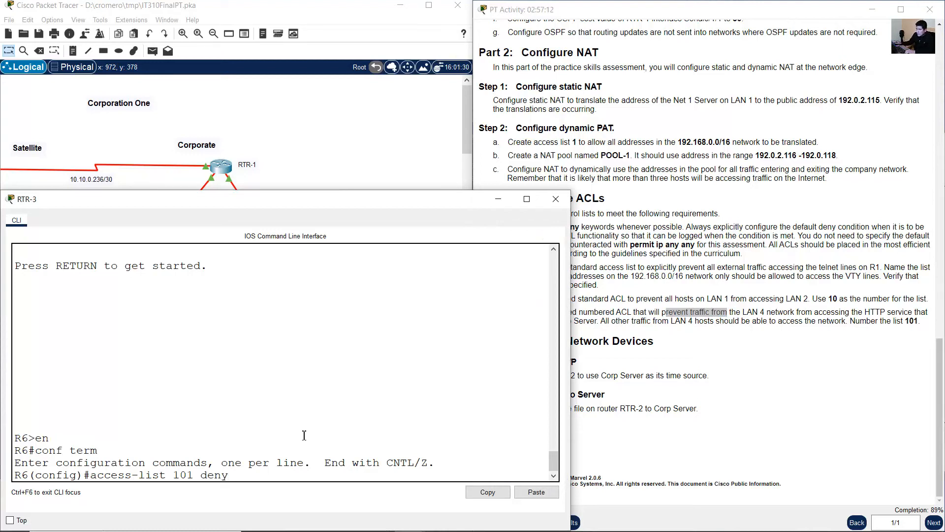
- Check item c's HTTP service requirement and add tcp as the protocol of the access-list 101 deny entry
left_click(707, 338)
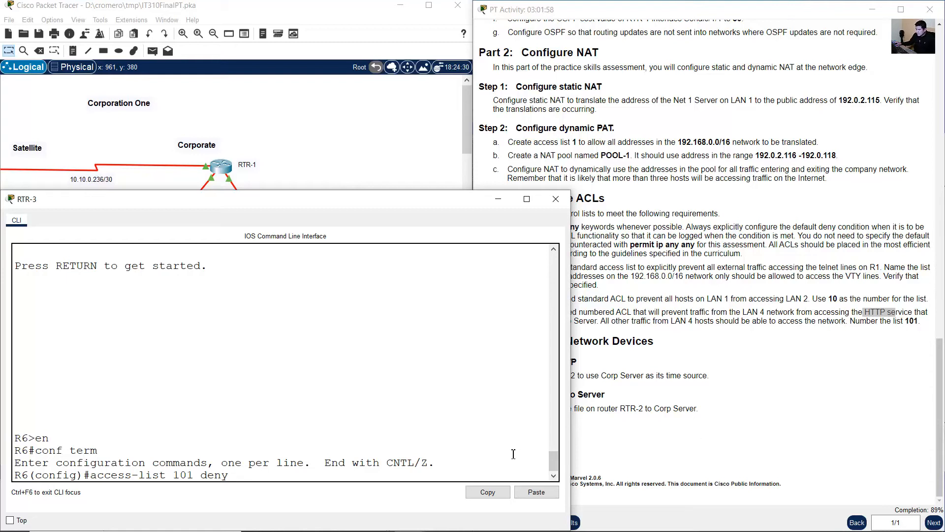
left_click(790, 334)
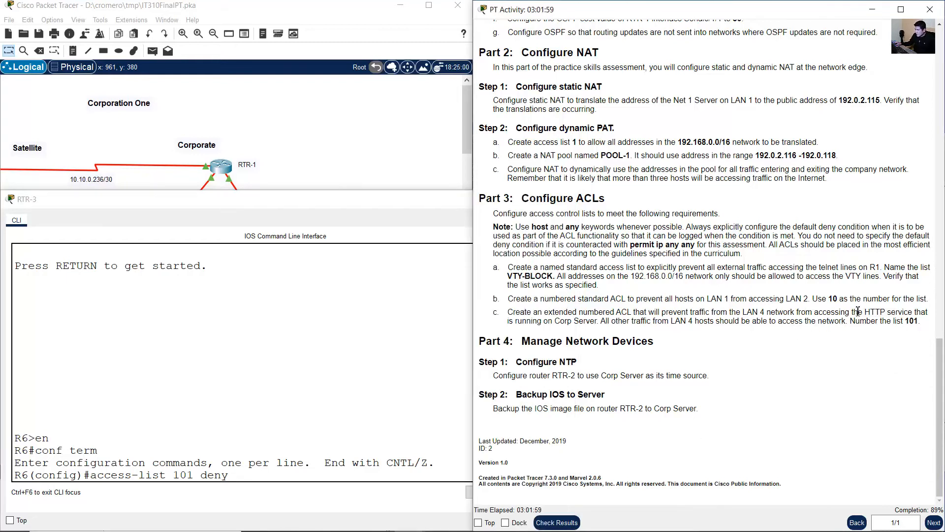
left_click_drag(862, 312, 894, 311)
left_click(293, 470)
type("t")
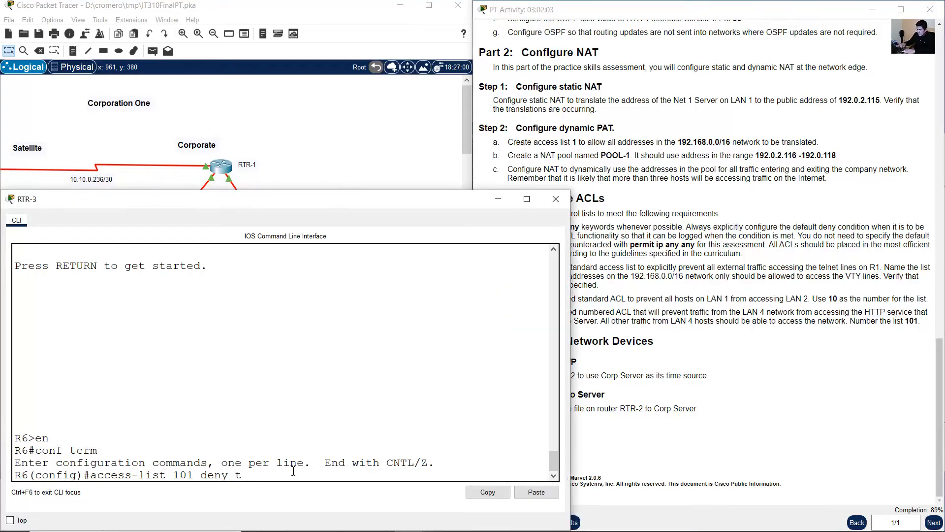
type("cp")
- Review item c's LAN 4 source, locate Net 4 in the topology and read the note on host and any keywords
left_click(713, 248)
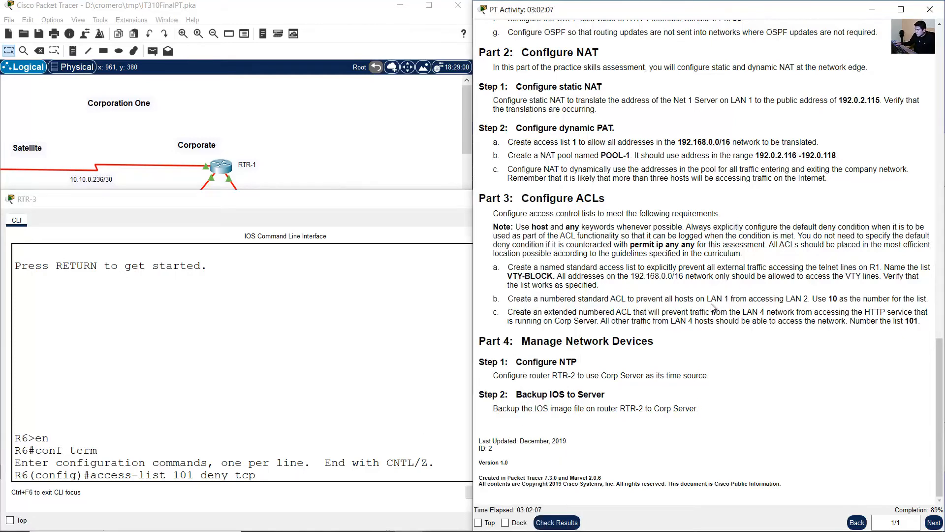
left_click_drag(688, 314, 783, 314)
left_click(313, 165)
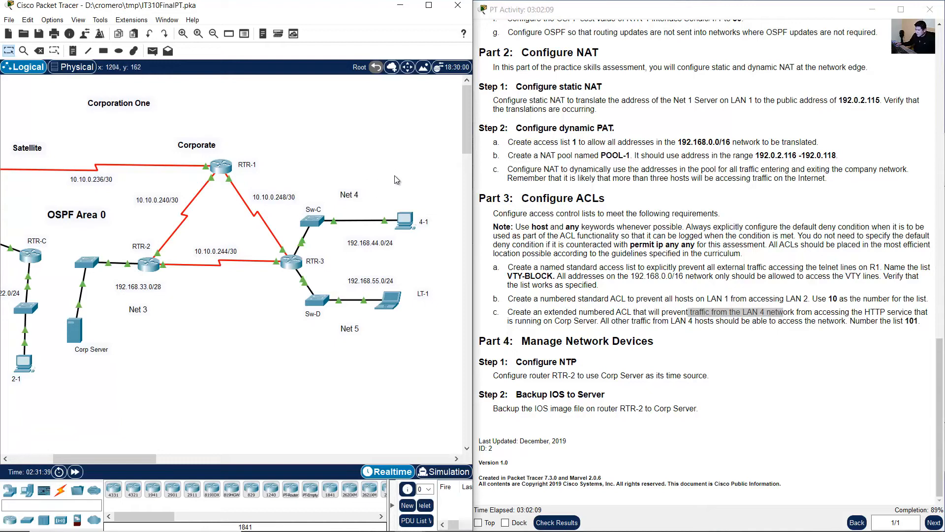
left_click_drag(297, 242, 313, 181)
left_click(358, 252)
left_click(532, 231)
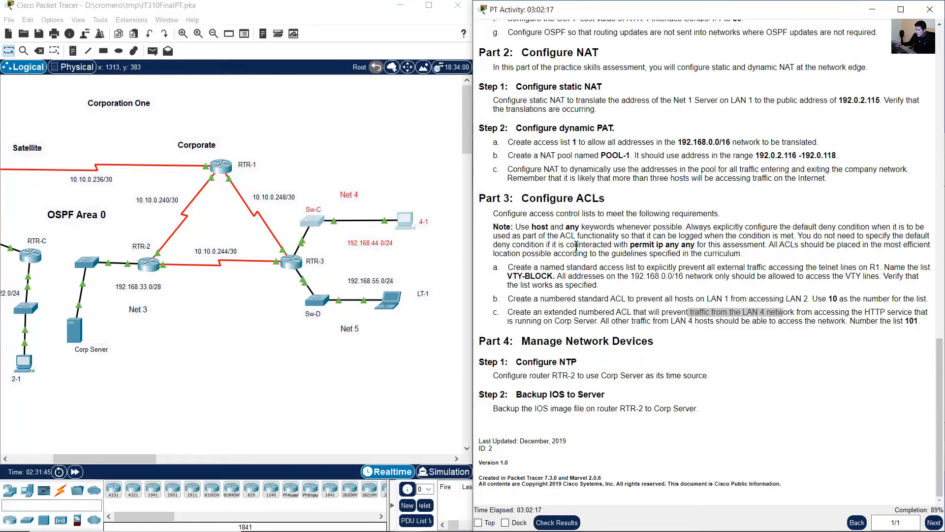
left_click_drag(521, 227, 572, 224)
left_click(526, 231)
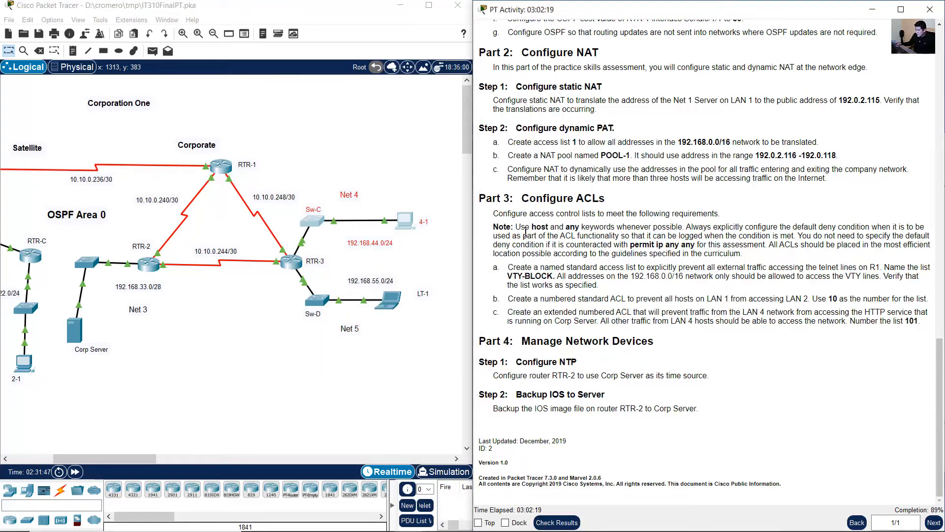
- Enter any as the source of the access-list 101 deny tcp entry on RTR-3
left_click(293, 262)
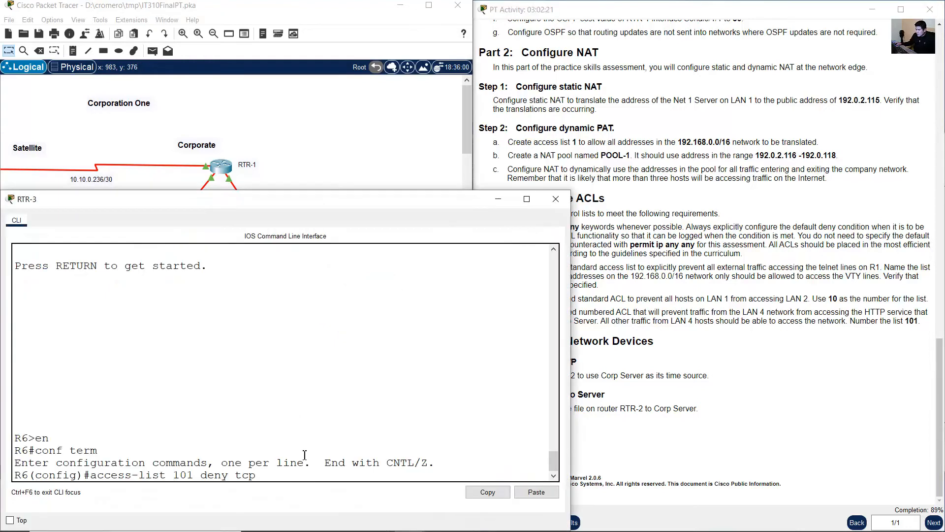
type("any")
left_click_drag(262, 475, 290, 475)
- Check the note on using host and any keywords against the Net 4 devices behind RTR-3
left_click(387, 129)
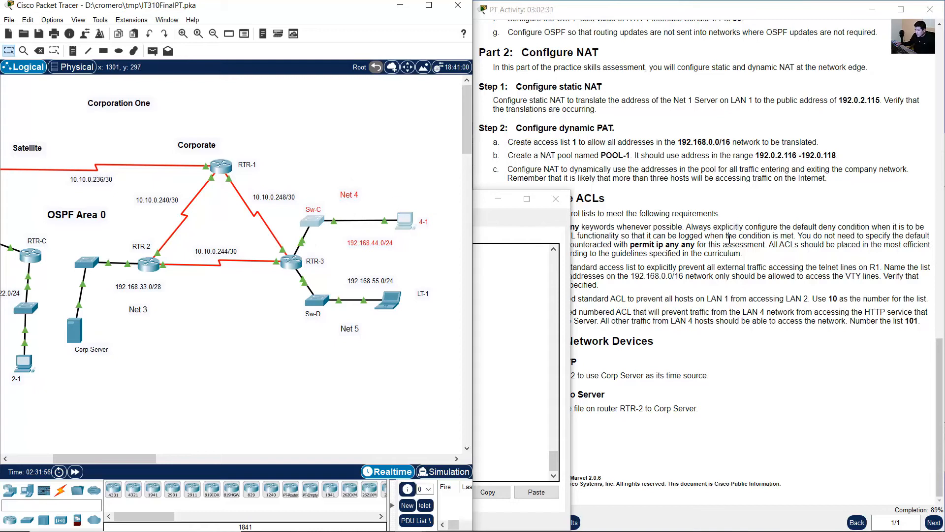
left_click(561, 240)
left_click_drag(523, 226, 684, 226)
left_click(421, 170)
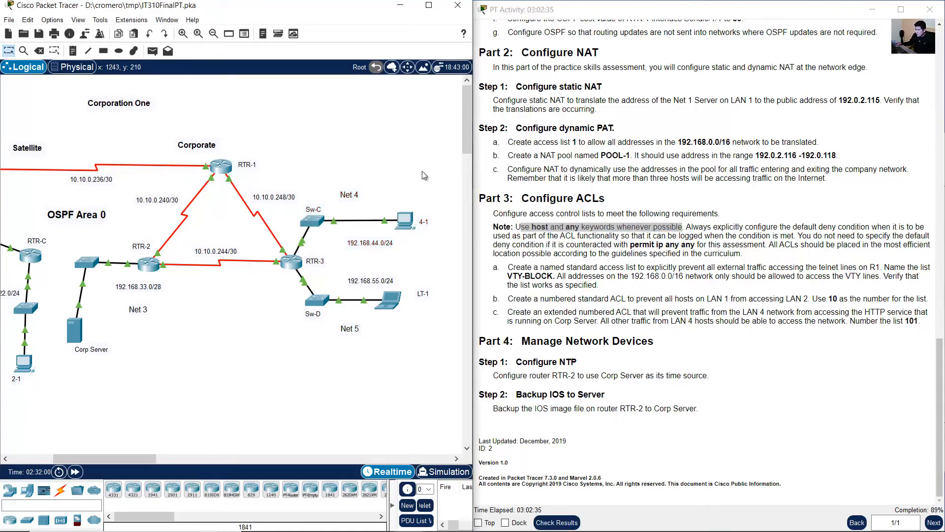
left_click_drag(424, 170, 285, 268)
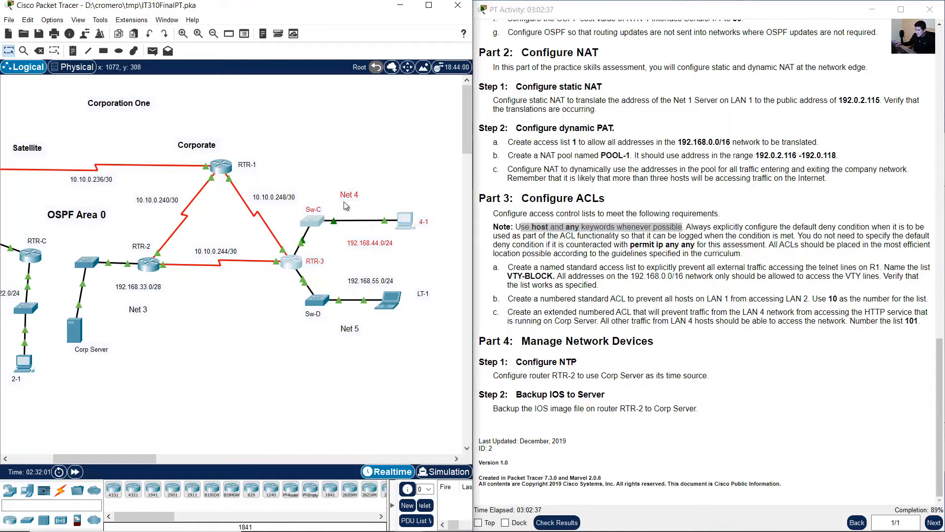
- Review the unfinished access-list 101 deny tcp entry on RTR-3 and look up Corp Server's IP address in the addressing table
left_click(292, 263)
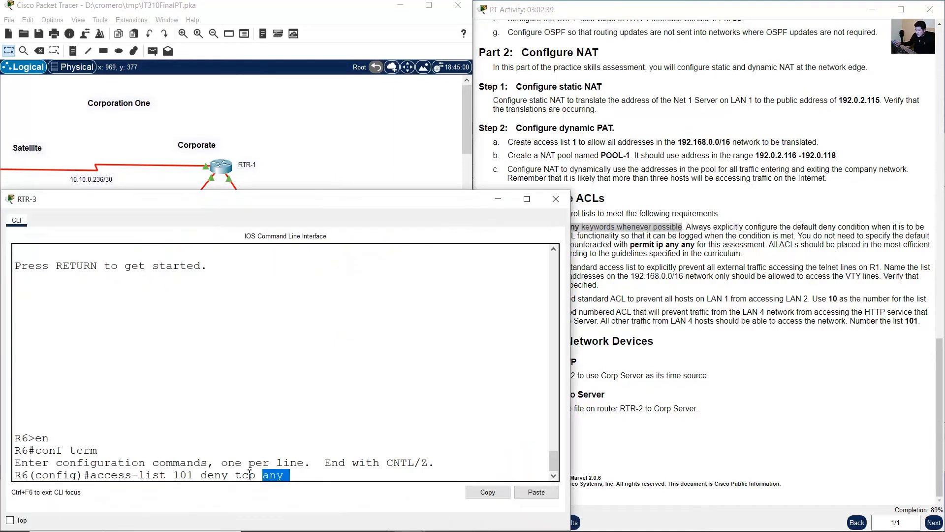
left_click(251, 475)
left_click_drag(230, 475, 285, 476)
left_click(302, 477)
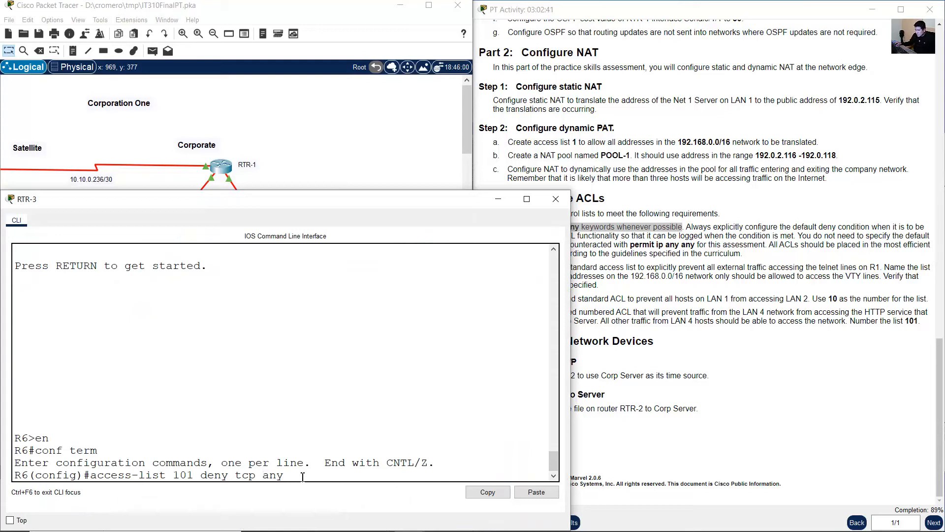
left_click(352, 140)
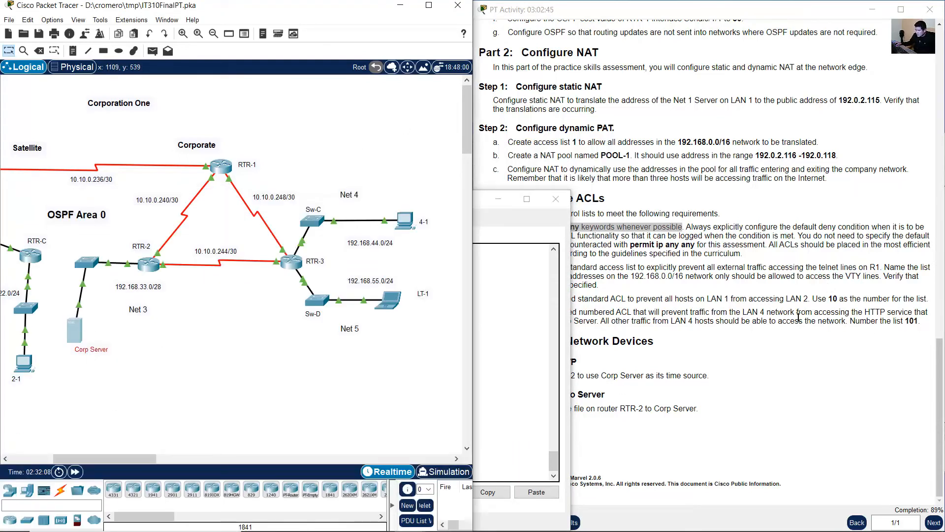
left_click(941, 371)
scroll(720, 238, "up", 15)
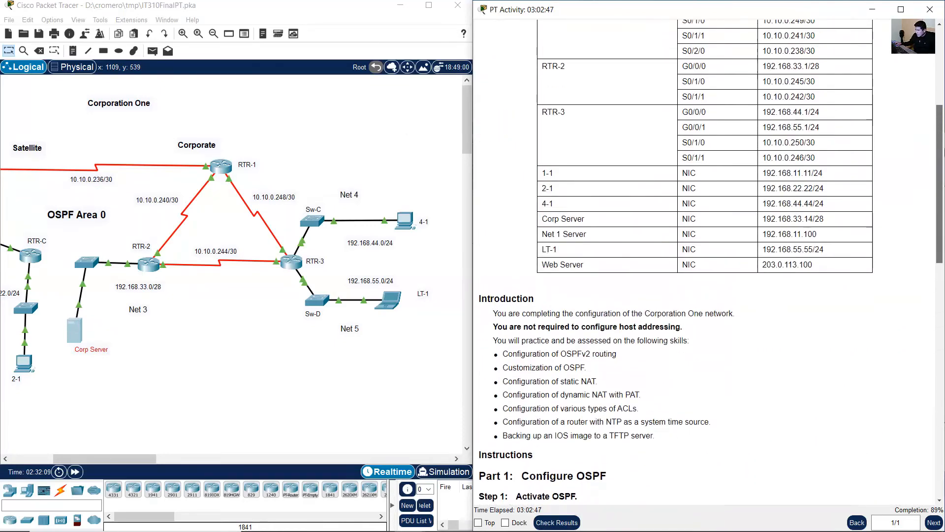
left_click_drag(547, 230, 826, 230)
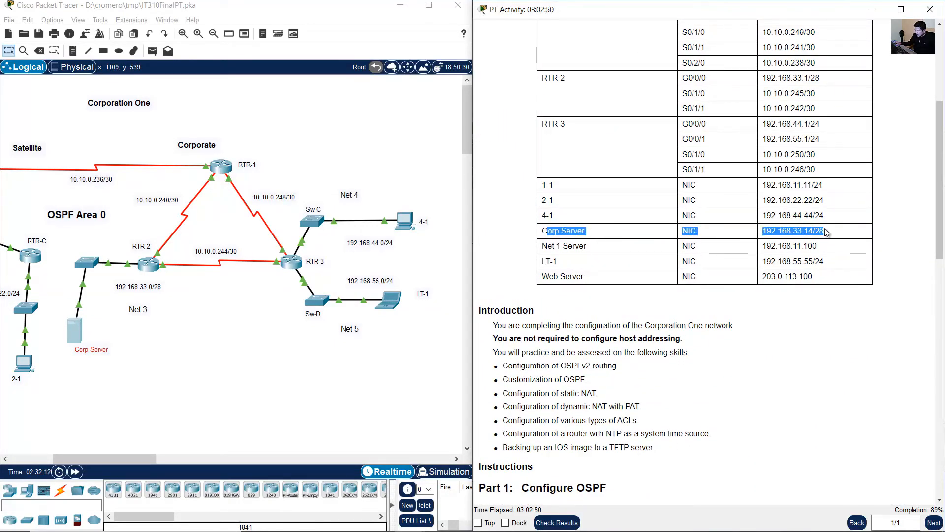
- Add host 192.168.33.14 eq 80 as the destination and port of the access-list 101 deny tcp entry on RTR-3
left_click(292, 262)
type("host ")
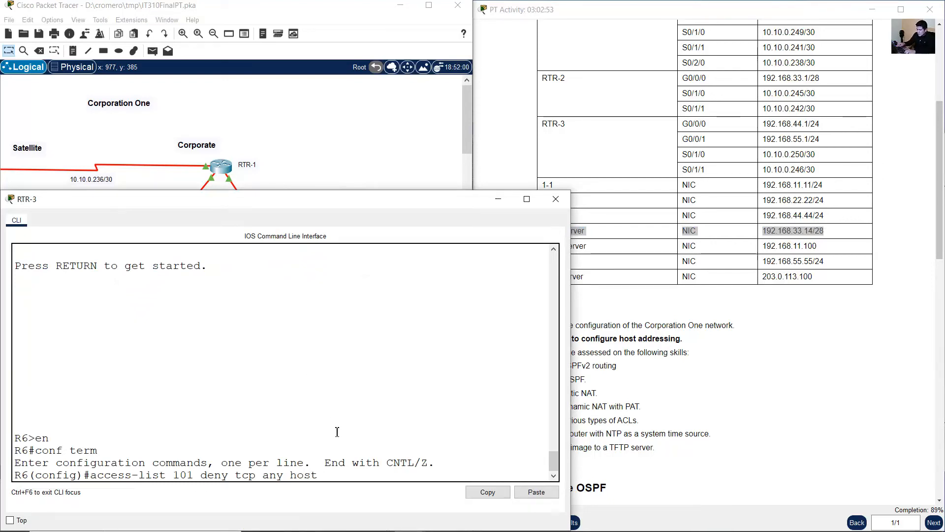
type("192.168.33.14")
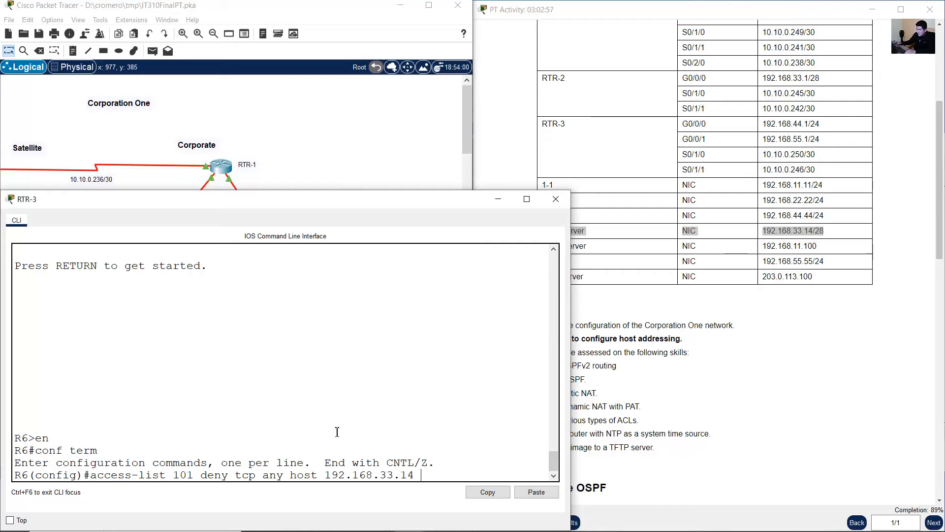
type(" eq 80")
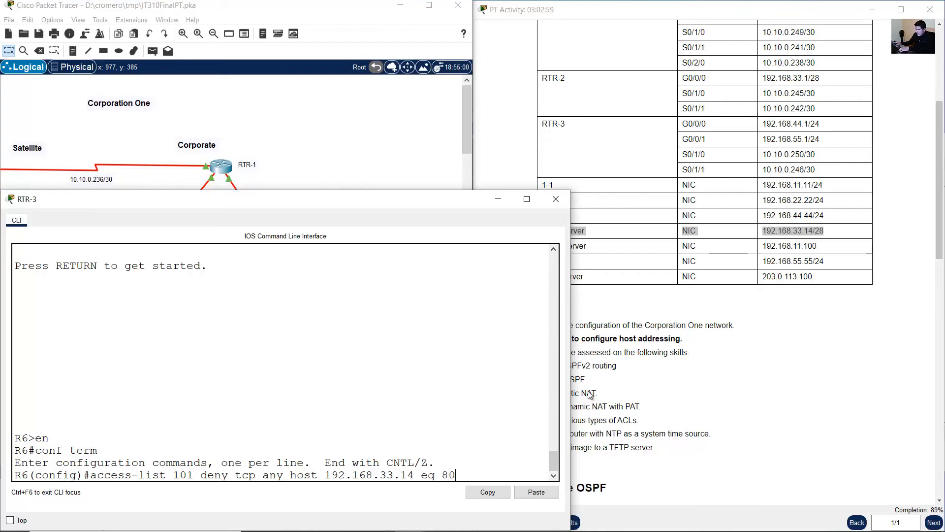
- Check in item c of Part 3 which service on Corp Server has to be blocked
left_click(589, 392)
scroll(927, 424, "down", 4)
left_click_drag(924, 420, 928, 449)
left_click_drag(859, 311, 891, 312)
left_click(371, 489)
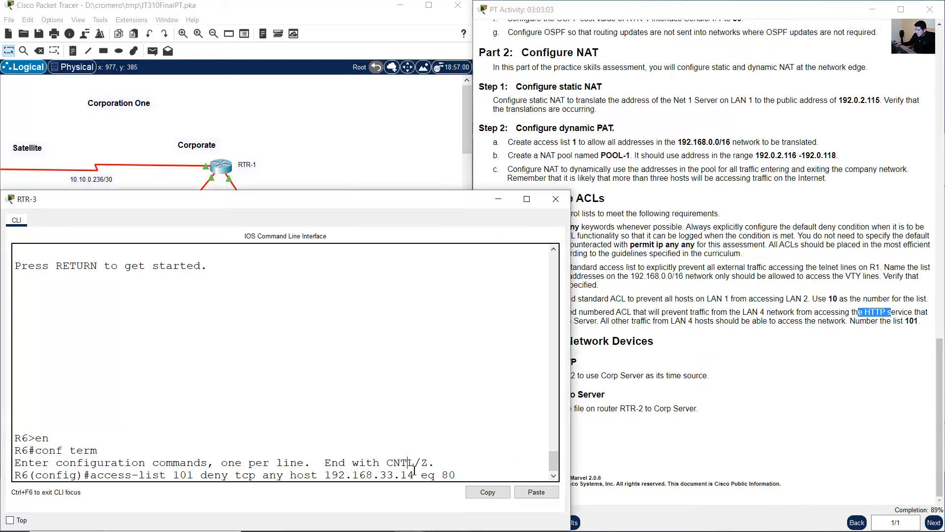
- Replace port 80 with www in the access-list 101 deny entry on RTR-3 and submit the command
left_click_drag(421, 474, 456, 475)
left_click(473, 475)
key("BackSpace")
key("BackSpace")
type("www")
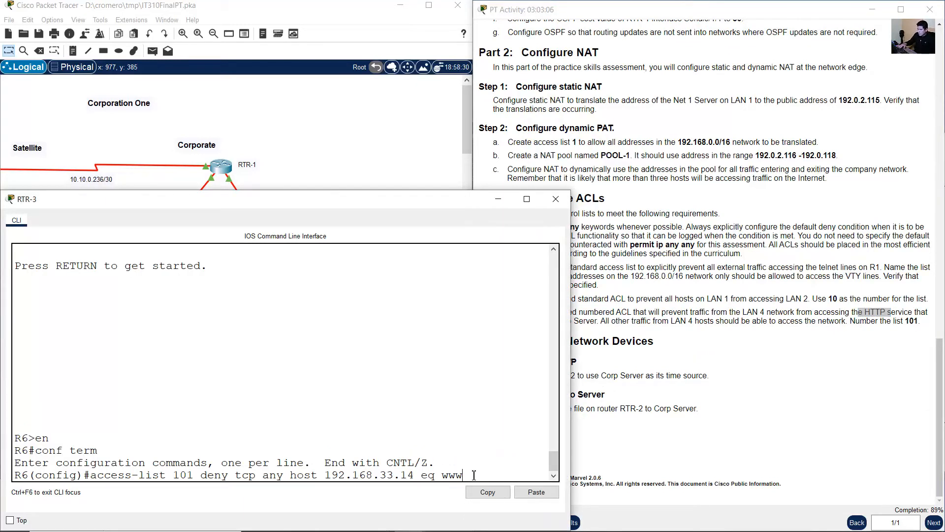
key("Return")
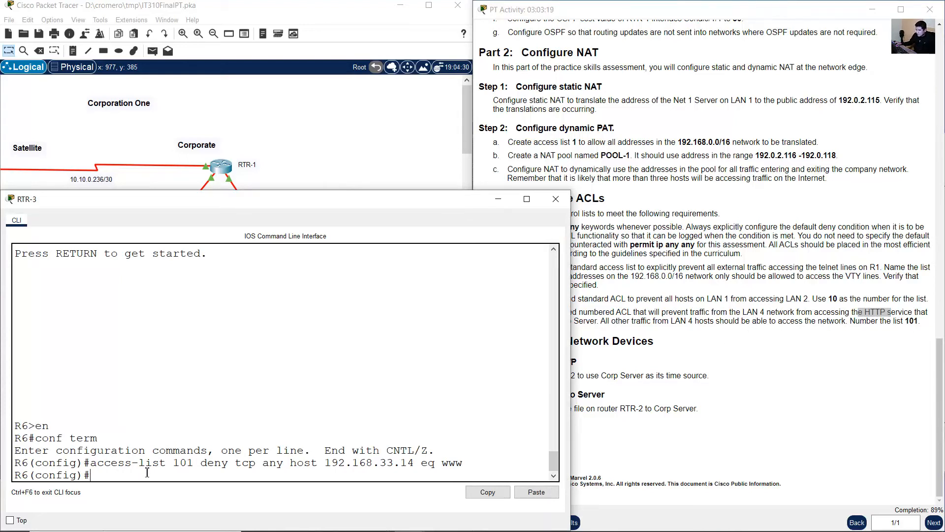
- Review the submitted access-list 101 deny entry and read the Part 3 note on the permit ip any any statement
double_click(86, 475)
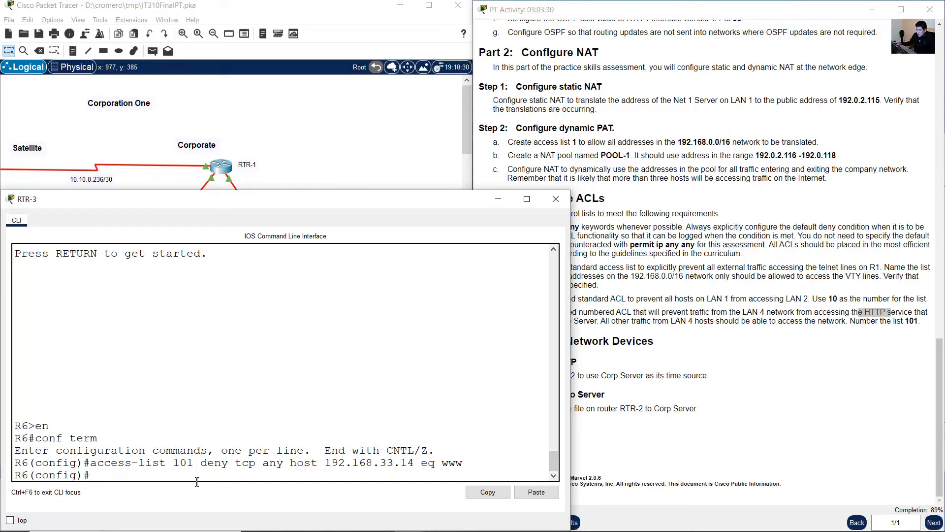
left_click_drag(201, 464, 289, 464)
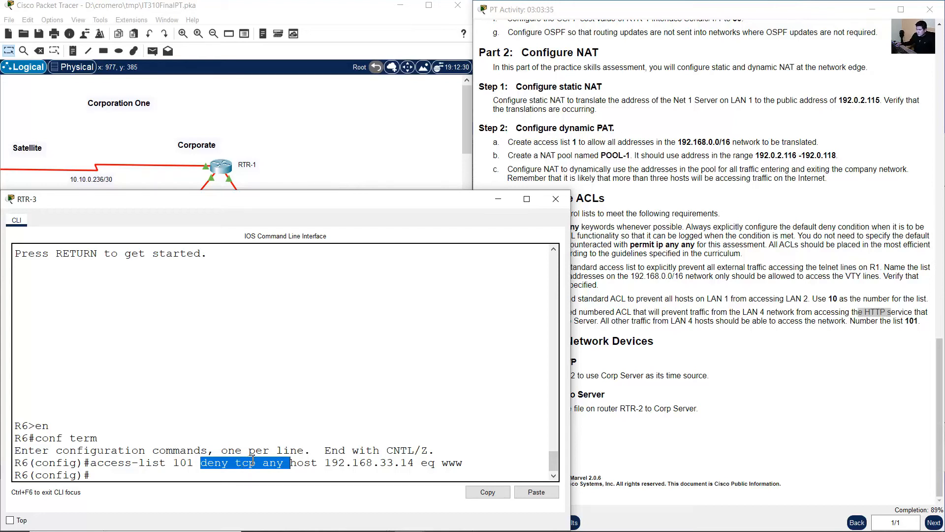
left_click(215, 464)
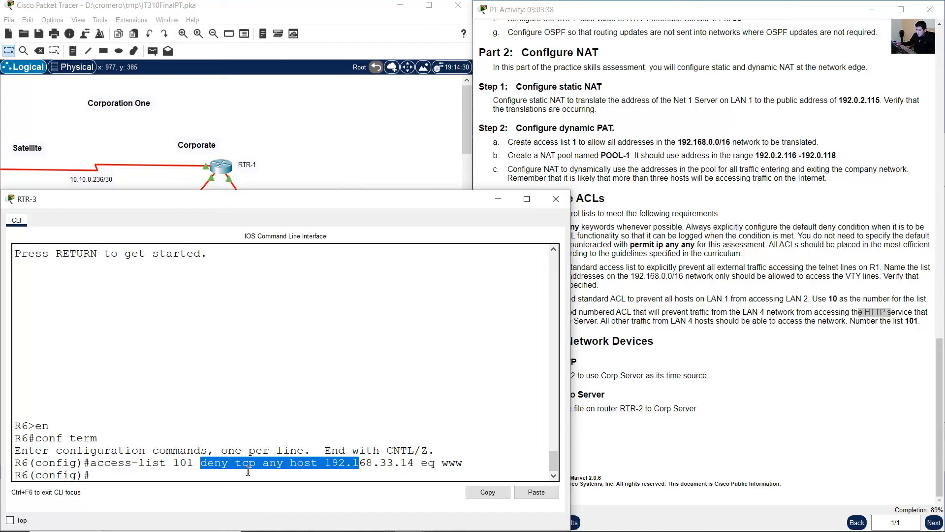
left_click(229, 463)
left_click_drag(215, 463, 245, 463)
left_click(258, 465)
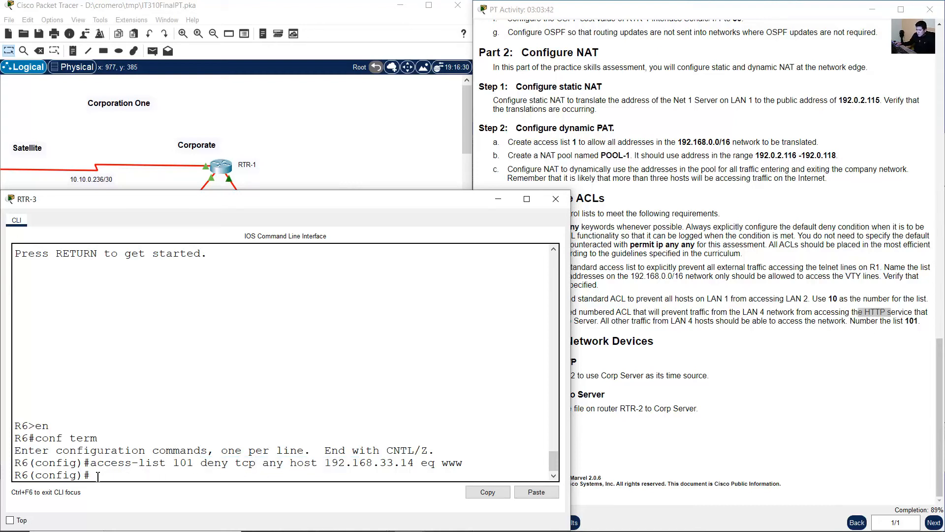
left_click(637, 271)
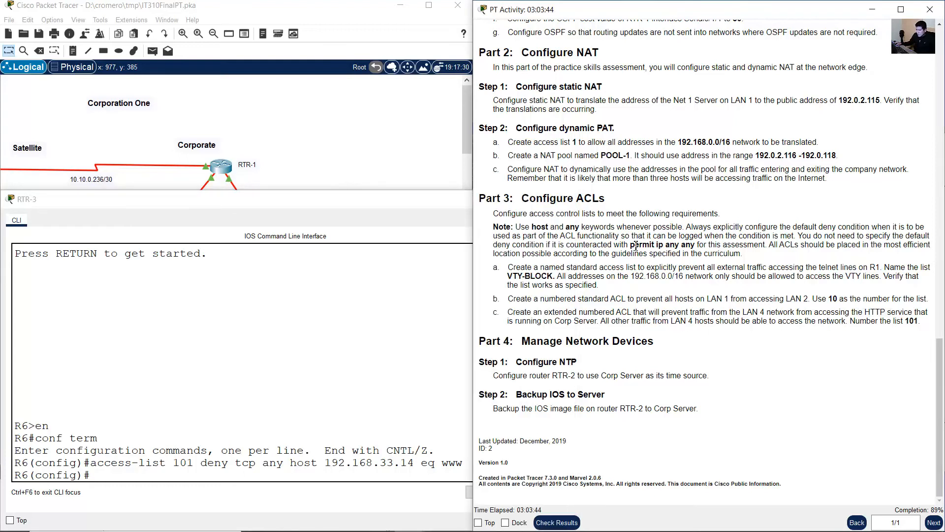
left_click_drag(636, 245, 709, 245)
left_click(230, 472)
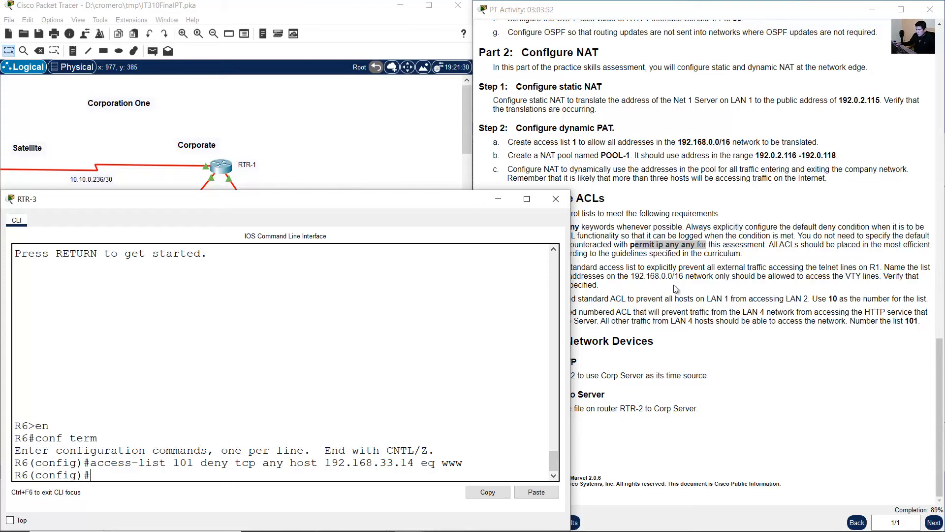
- Add the entry access-list 101 permit ip any any on RTR-3
left_click_drag(635, 245, 688, 244)
left_click(217, 411)
key("Up")
key("BackSpace")
key("BackSpace")
key("BackSpace")
key("BackSpace")
key("BackSpace")
key("BackSpace")
key("BackSpace")
key("BackSpace")
key("BackSpace")
key("BackSpace")
key("BackSpace")
key("BackSpace")
key("BackSpace")
key("BackSpace")
key("BackSpace")
key("BackSpace")
key("BackSpace")
key("BackSpace")
key("BackSpace")
key("BackSpace")
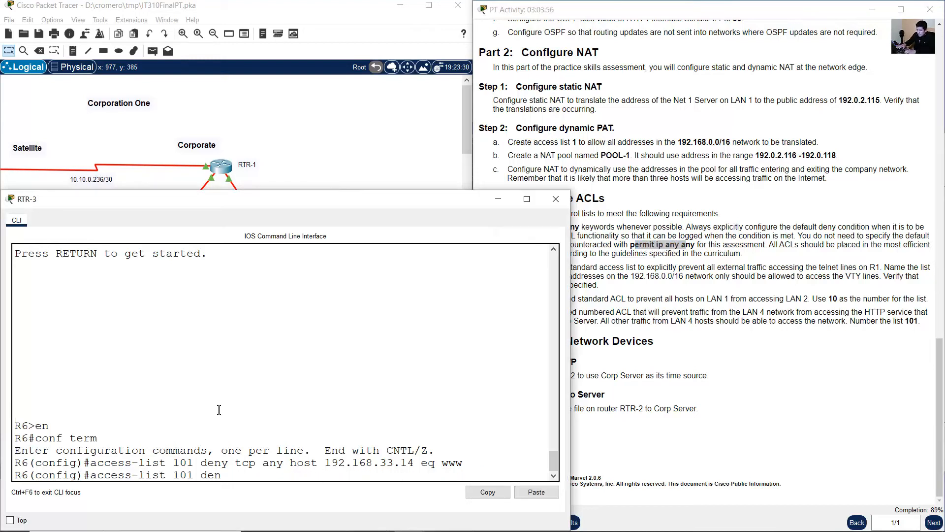
key("BackSpace")
key("BackSpace")
key("BackSpace")
type("permit ip any any")
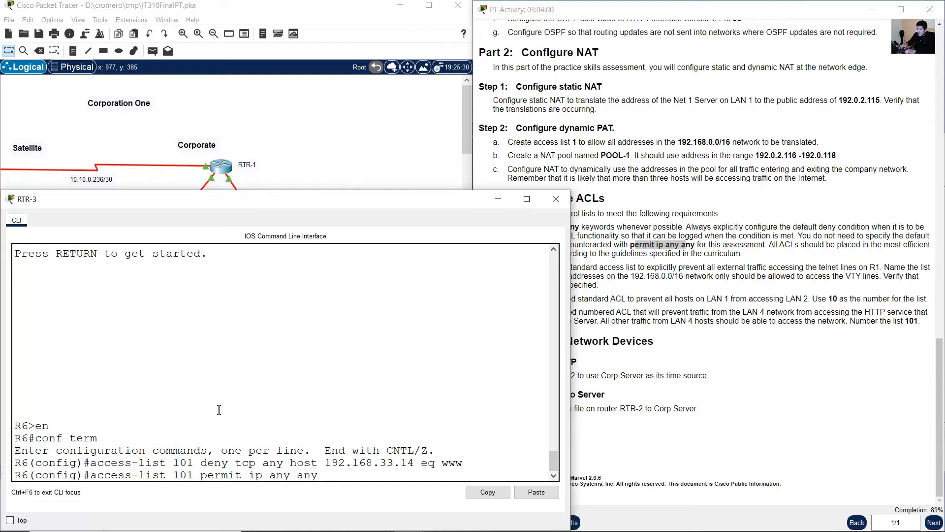
key("Return")
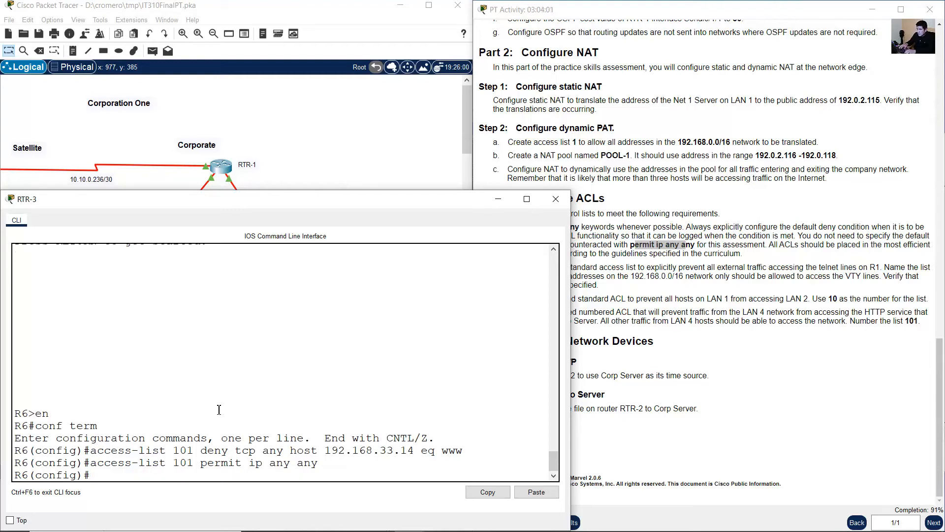
- Switch to the Paint sketch and check where LAN 4 traffic enters RTR-3 on its way to Corp Server
left_click(690, 314)
left_click(392, 150)
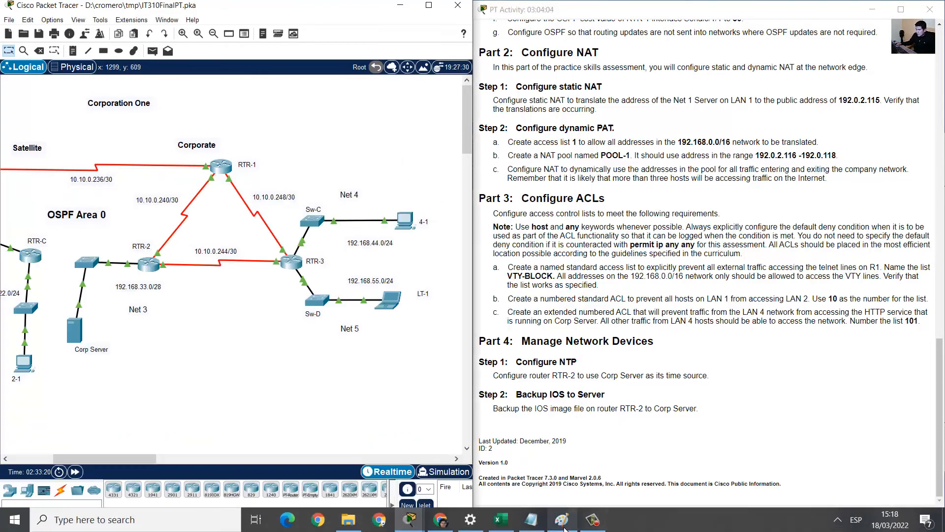
left_click(562, 521)
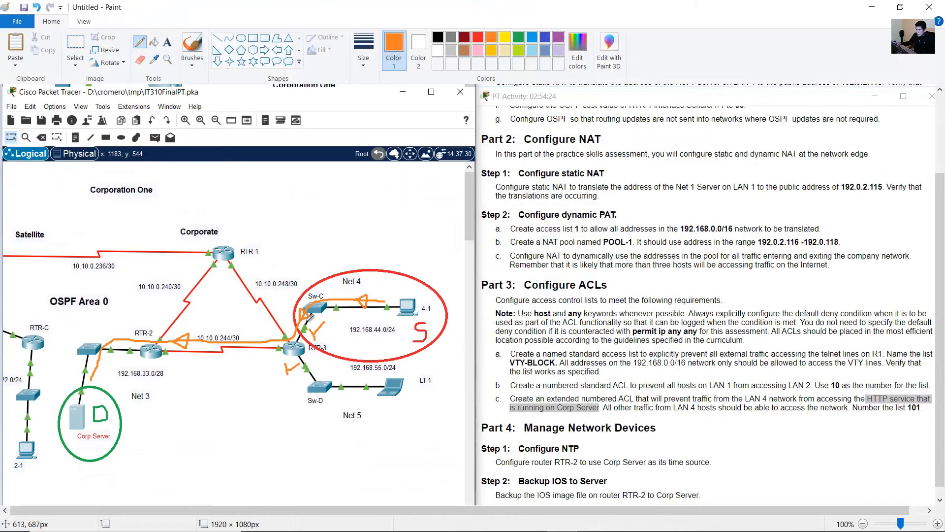
left_click(872, 7)
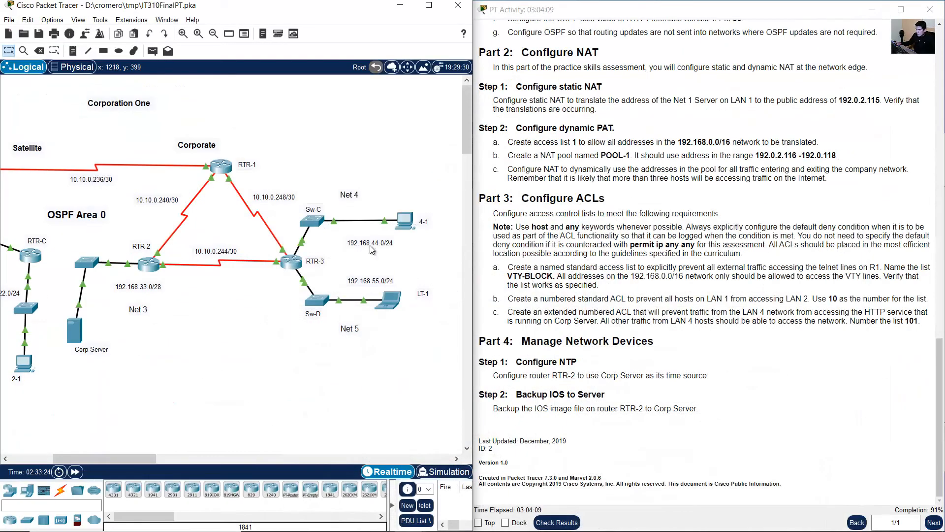
- Apply access list 101 inbound on RTR-3 interface g0/0/0 with ip access-group and exit interface configuration
left_click(291, 263)
type("int g0/0/0")
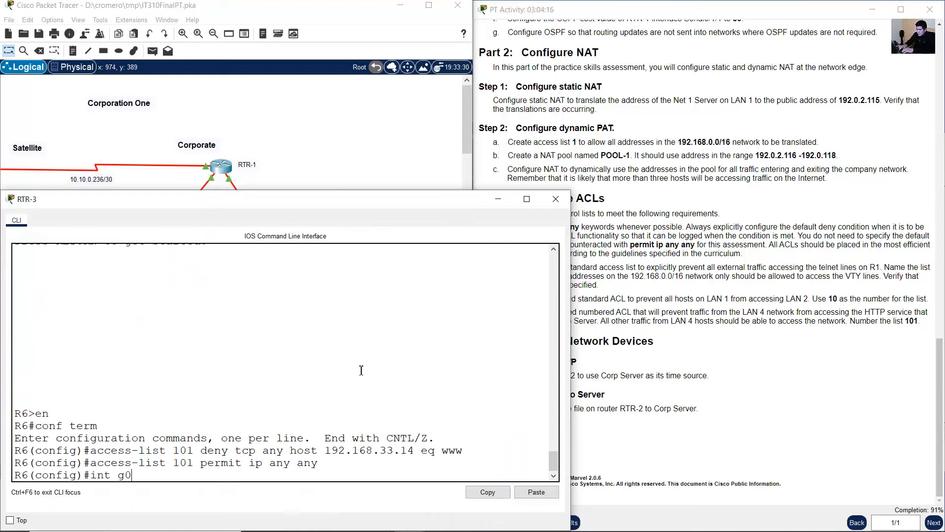
key("Return")
type("ip ac")
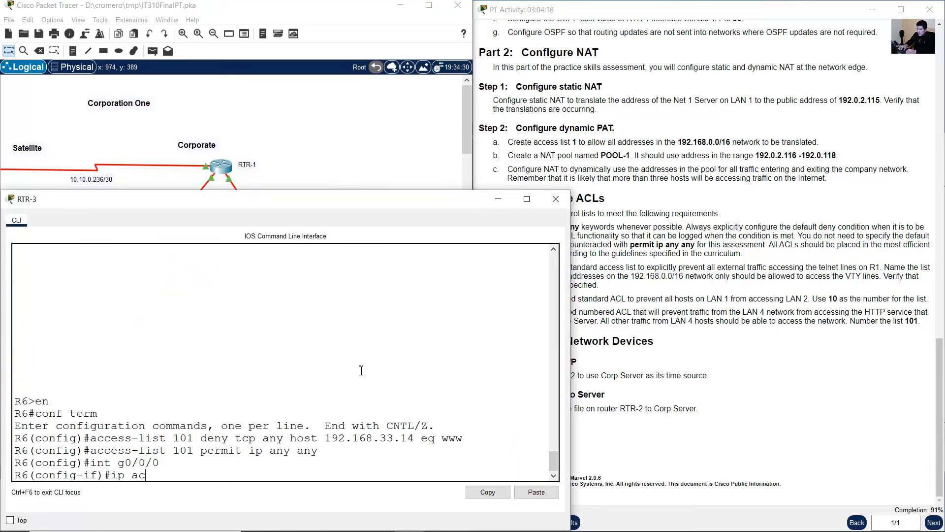
type("cess-group 101 in")
key("Return")
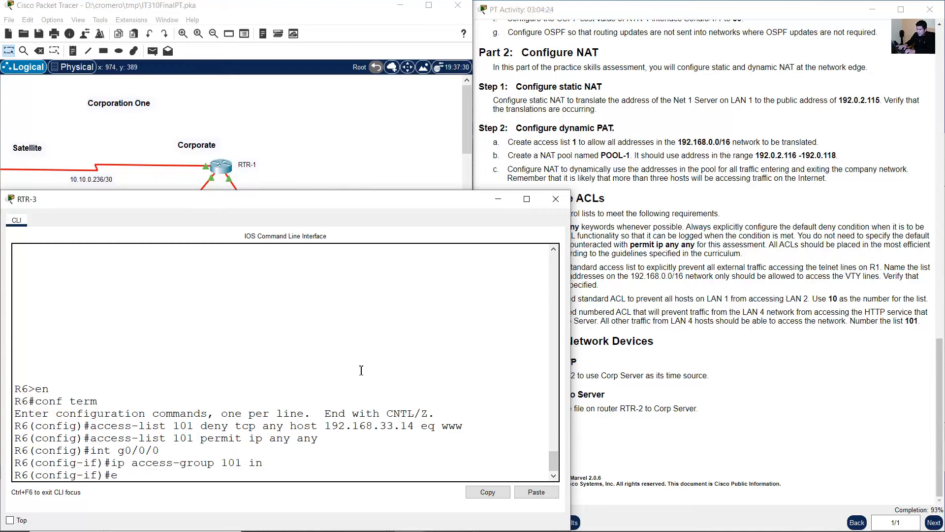
type("xit")
key("Return")
- Locate PC 4-1 in Net 4 and Corp Server in the topology as the endpoints for testing access list 101
left_click(396, 107)
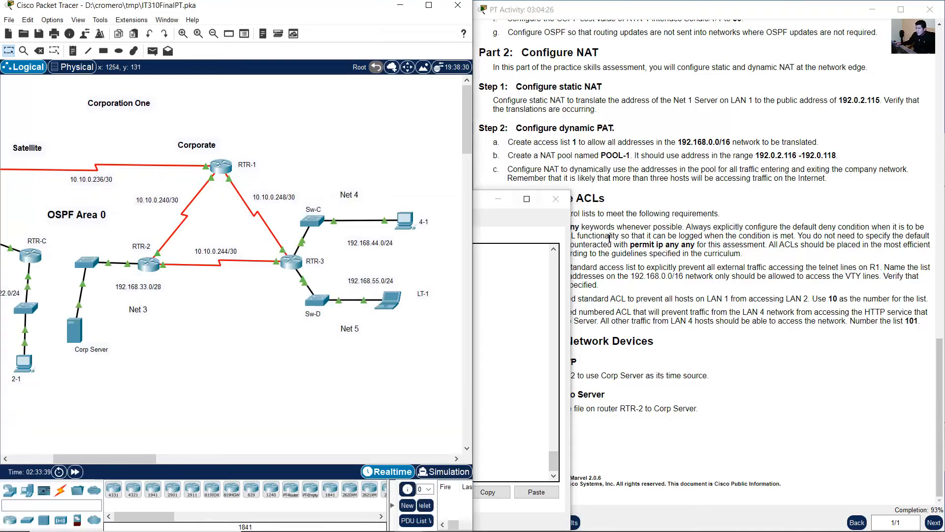
left_click(609, 238)
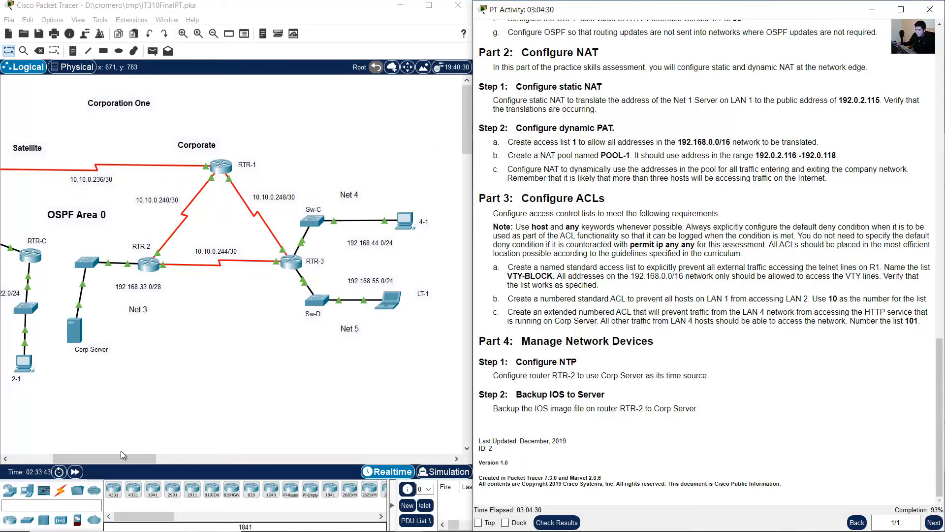
left_click_drag(119, 457, 131, 457)
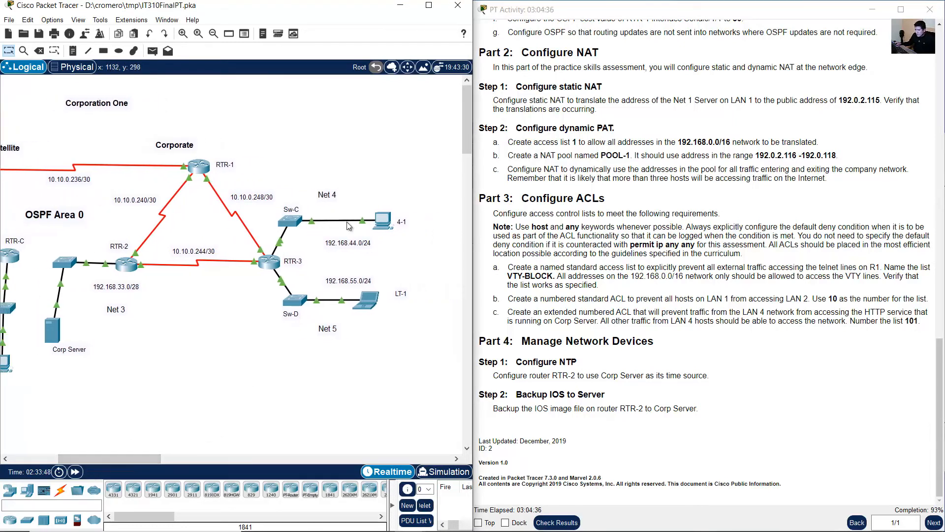
left_click_drag(404, 181, 354, 246)
left_click(387, 167)
left_click_drag(404, 176, 371, 243)
left_click(387, 155)
left_click_drag(399, 179, 367, 241)
left_click_drag(84, 320, 36, 373)
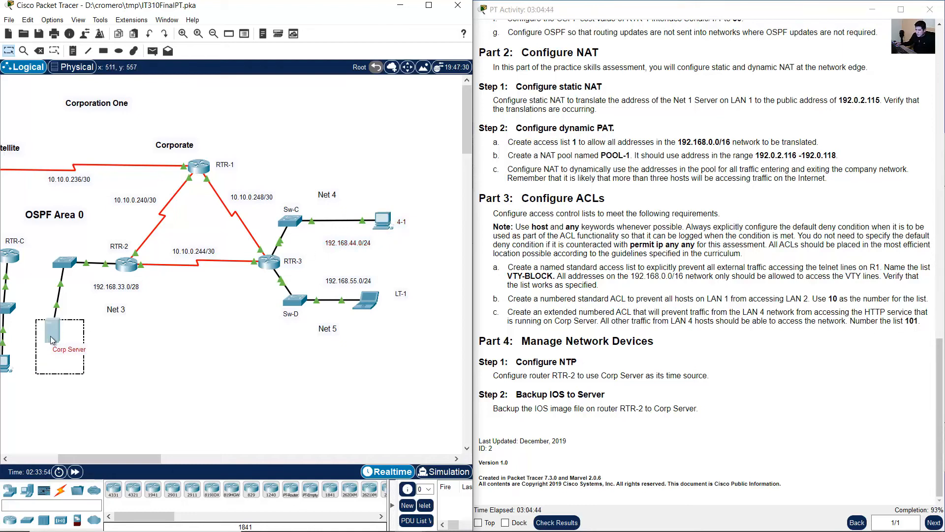
left_click(421, 174)
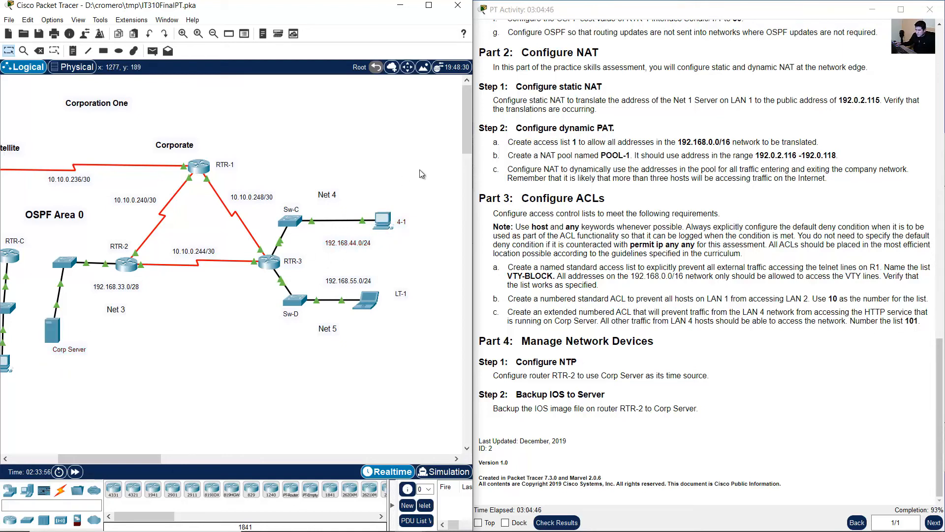
left_click_drag(421, 174, 373, 239)
- Test HTTP access to Corp Server from PC 4-1 by requesting 192.168.33.14 in its web browser
left_click(384, 220)
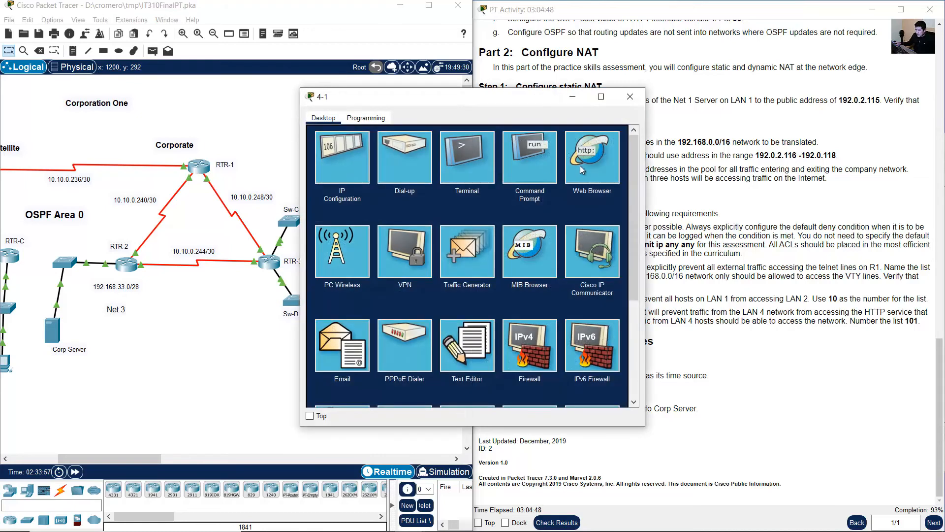
left_click(593, 157)
type("192.16")
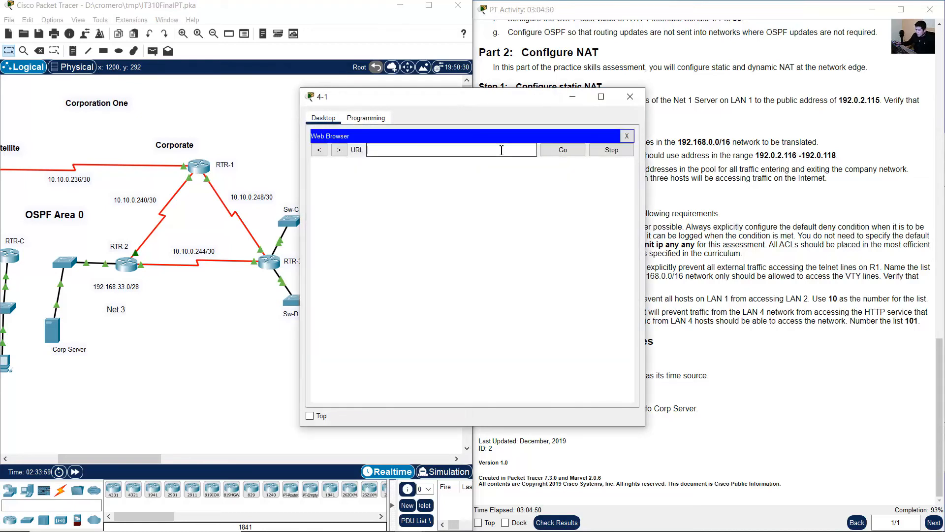
type("8.33")
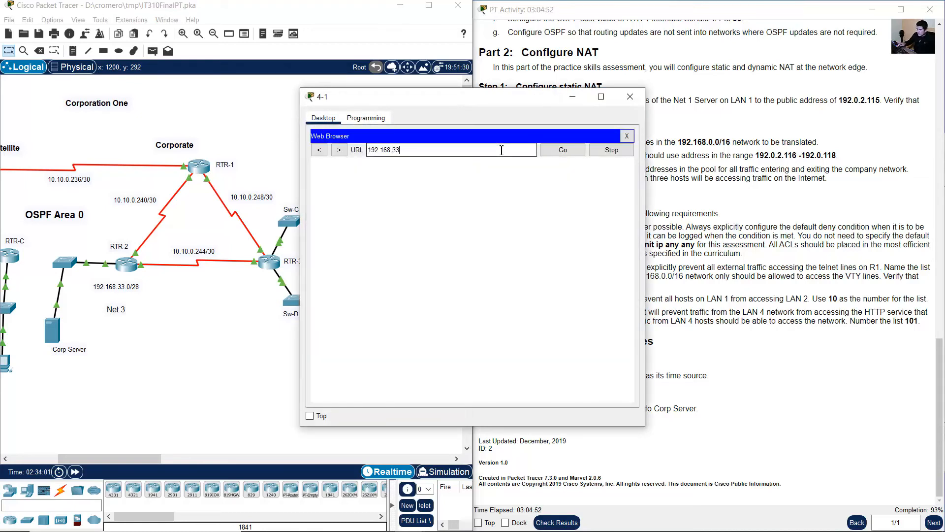
type(".14")
key("Return")
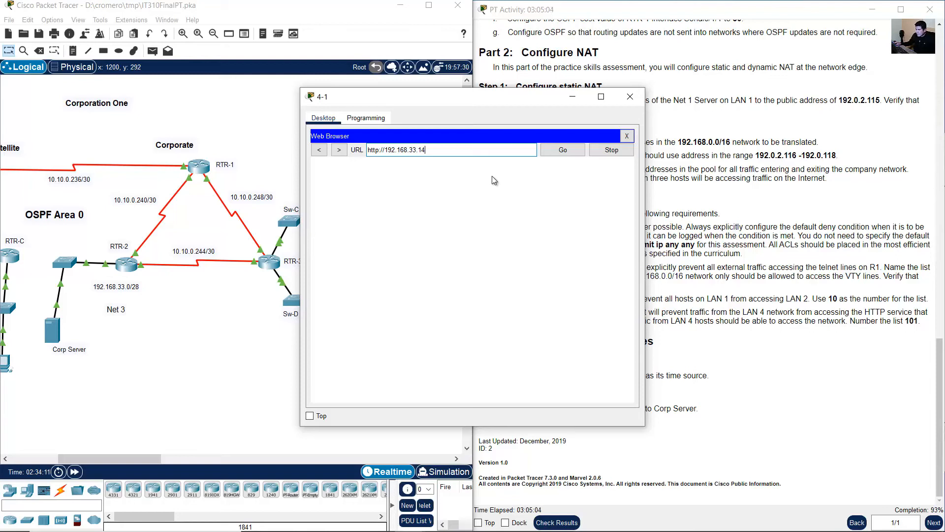
- Close PC 4-1's browser and test HTTP access to Corp Server from LT-1 by requesting 192.168.33.14 in its web browser
left_click_drag(314, 168, 405, 170)
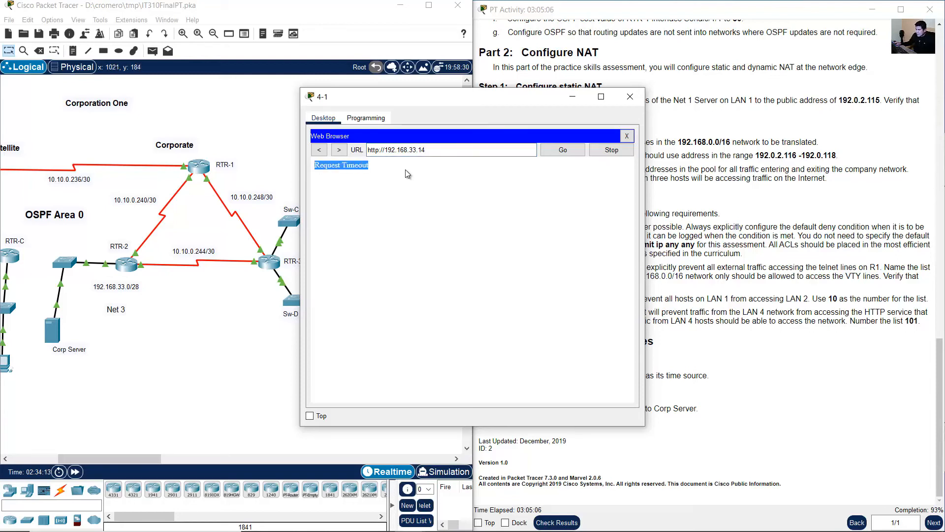
left_click(631, 97)
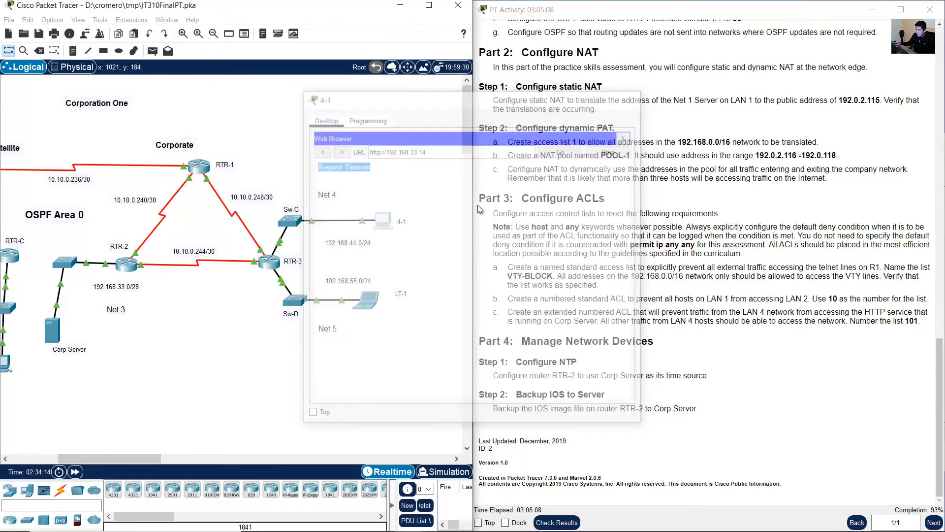
left_click(366, 300)
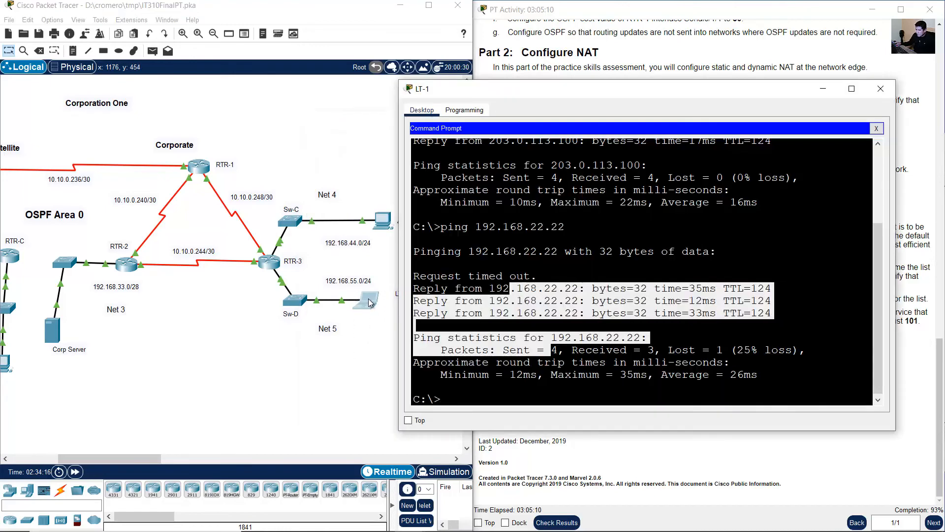
left_click(876, 129)
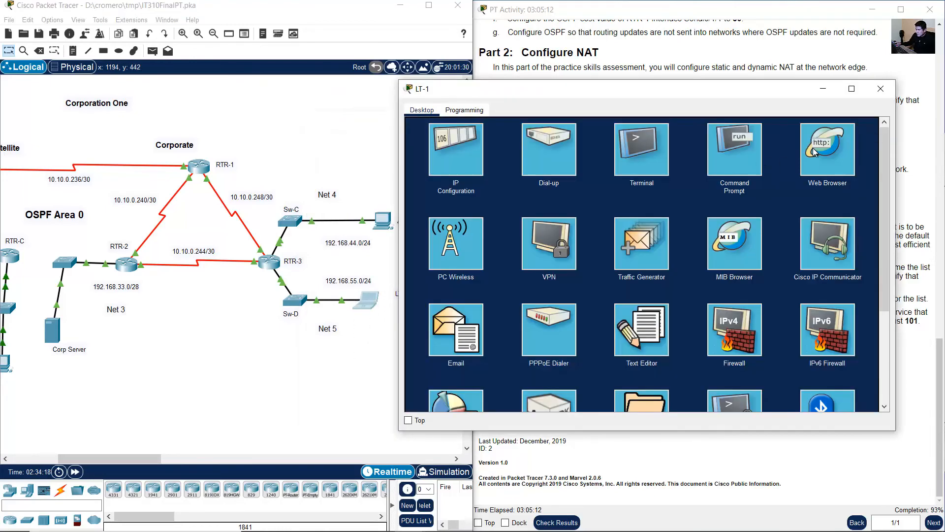
left_click_drag(750, 90, 651, 96)
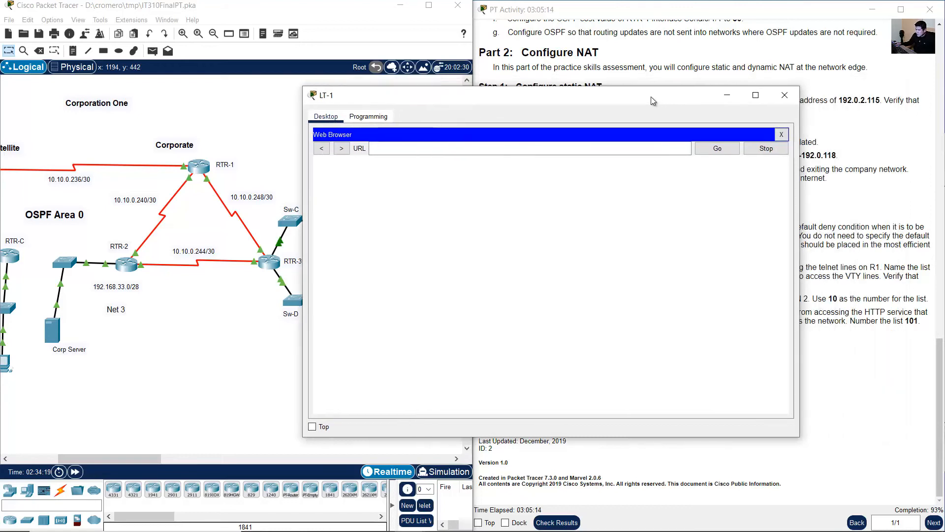
left_click(608, 150)
type("192.168")
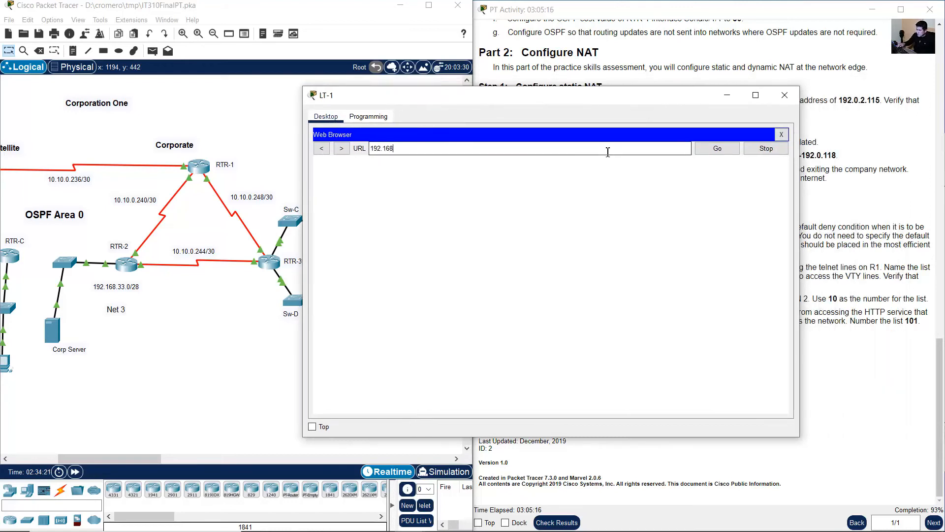
type(".33.14")
key("Return")
left_click_drag(516, 187, 637, 198)
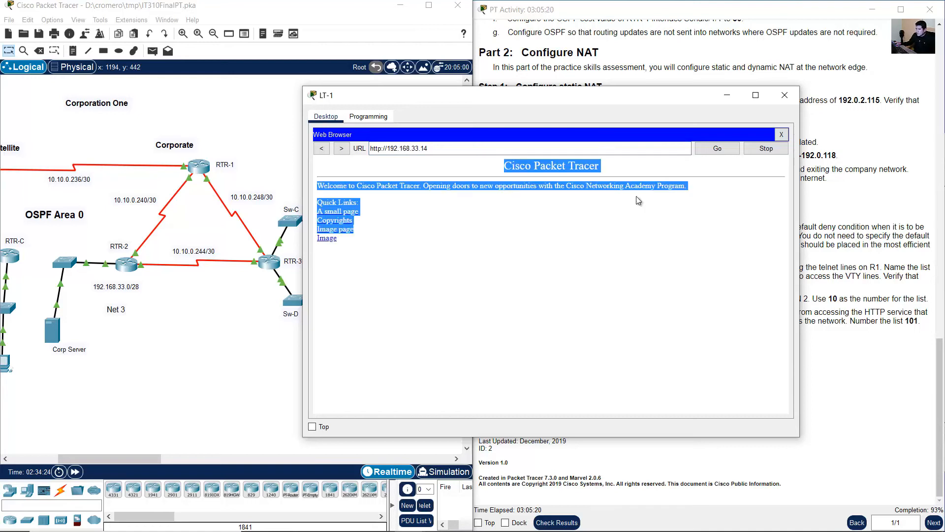
left_click(784, 96)
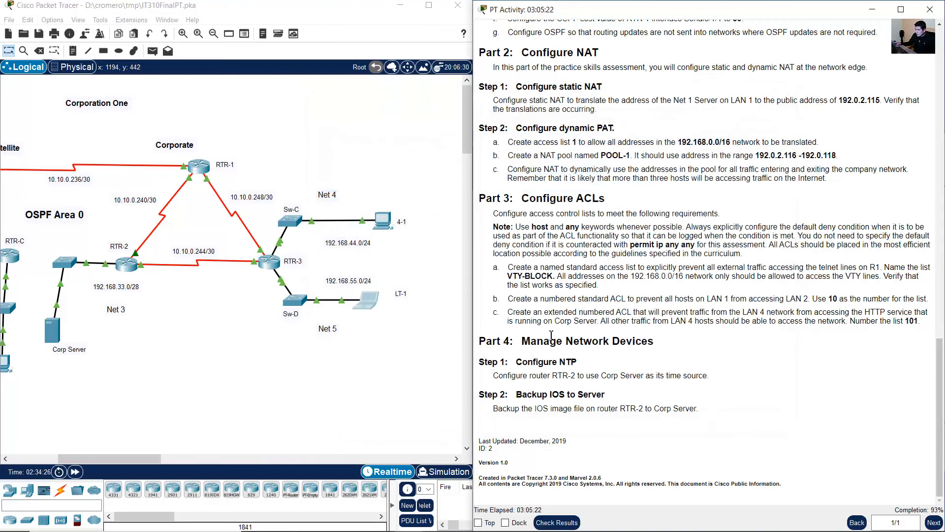
- Review the NTP task in Part 4 and enter global configuration mode on RTR-2
left_click_drag(533, 339, 654, 343)
left_click_drag(528, 363, 592, 360)
triple_click(568, 374)
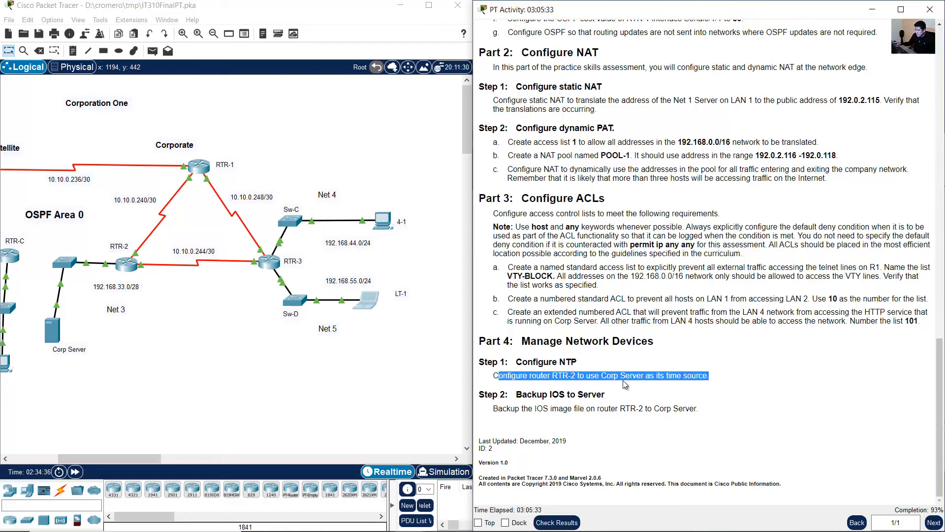
left_click_drag(516, 375, 713, 376)
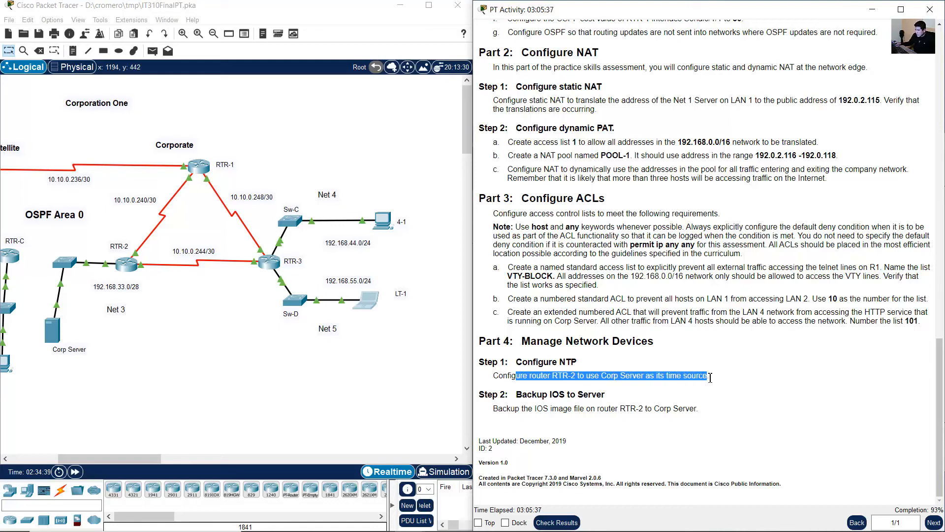
left_click_drag(135, 455, 104, 457)
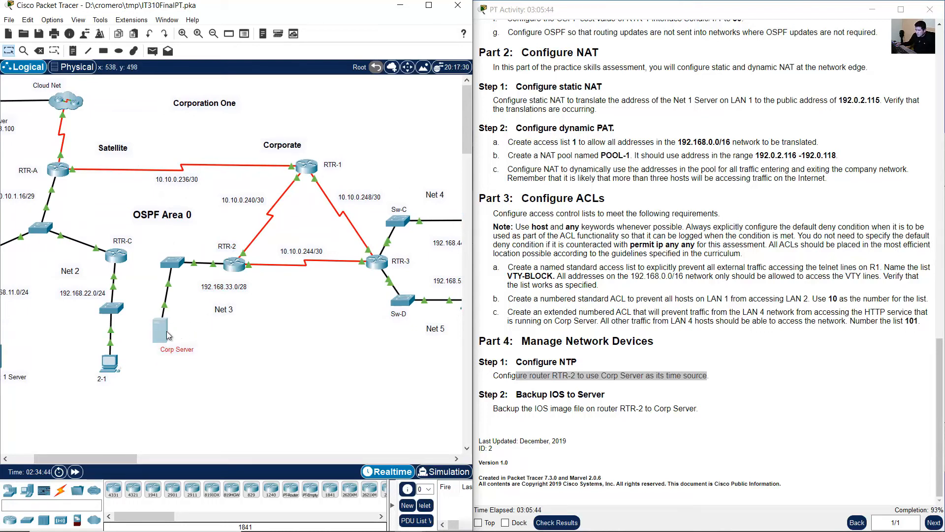
left_click(235, 266)
key("Return")
type("en")
key("Return")
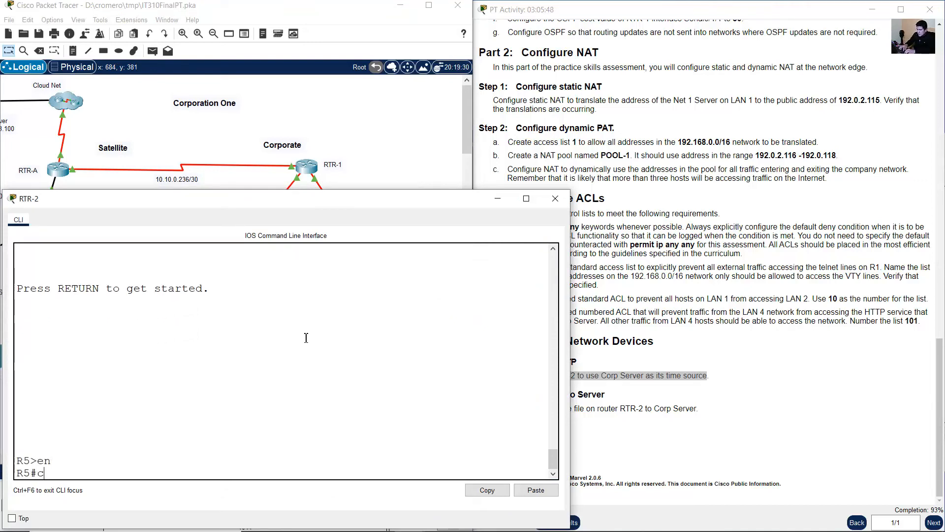
type("conf term")
key("Return")
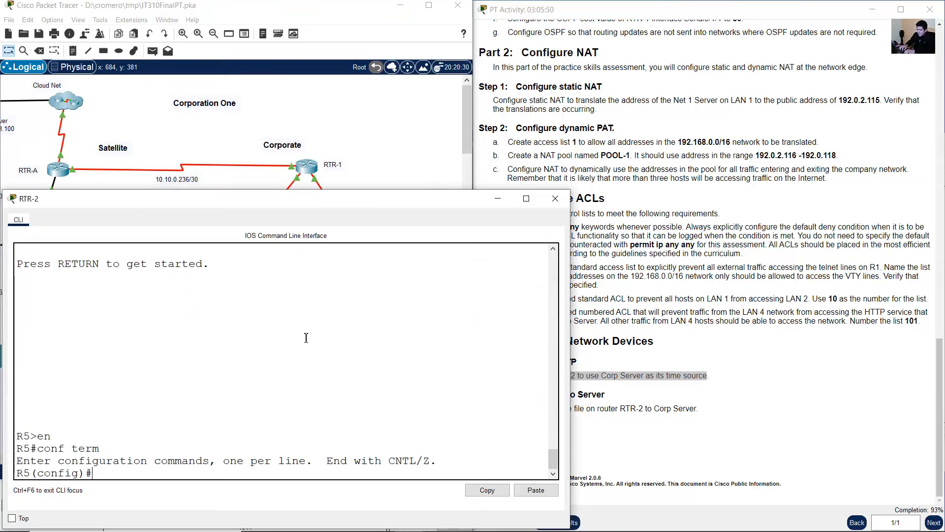
- Configure RTR-2 to use Corp Server as its time source with ntp server 192.168.33.14
type("netp ser")
key("BackSpace")
key("BackSpace")
key("BackSpace")
key("BackSpace")
type("tp server 19.")
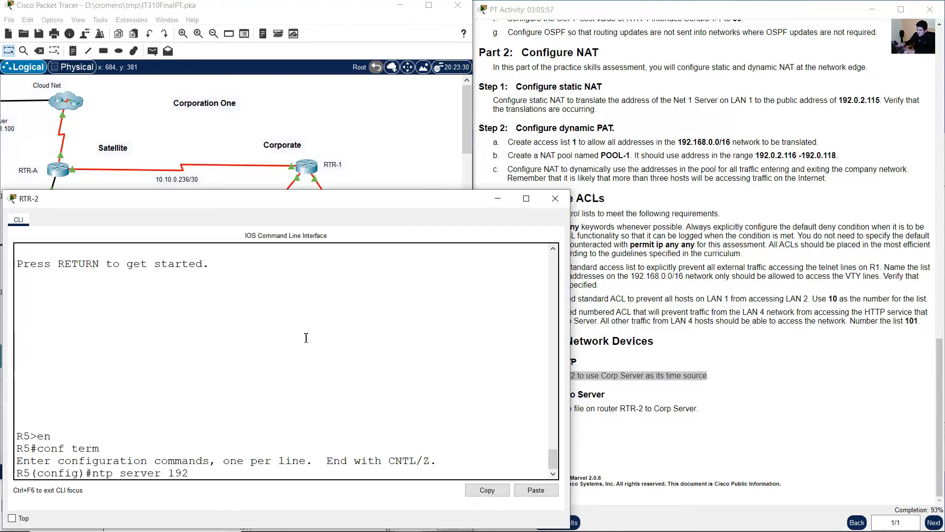
type(".168.33.14")
key("Return")
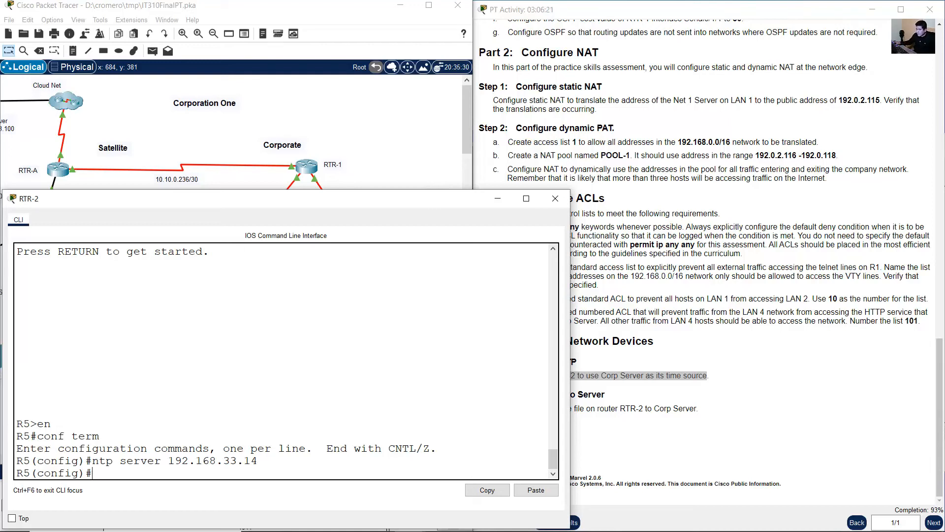
- Review the IOS backup task in Part 4 and return RTR-2 to privileged EXEC mode
left_click(762, 334)
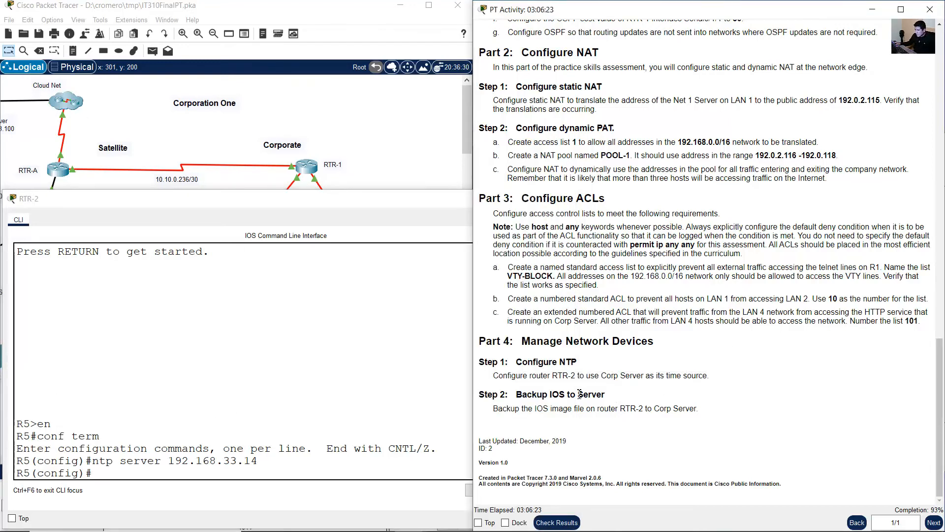
left_click_drag(516, 394, 615, 394)
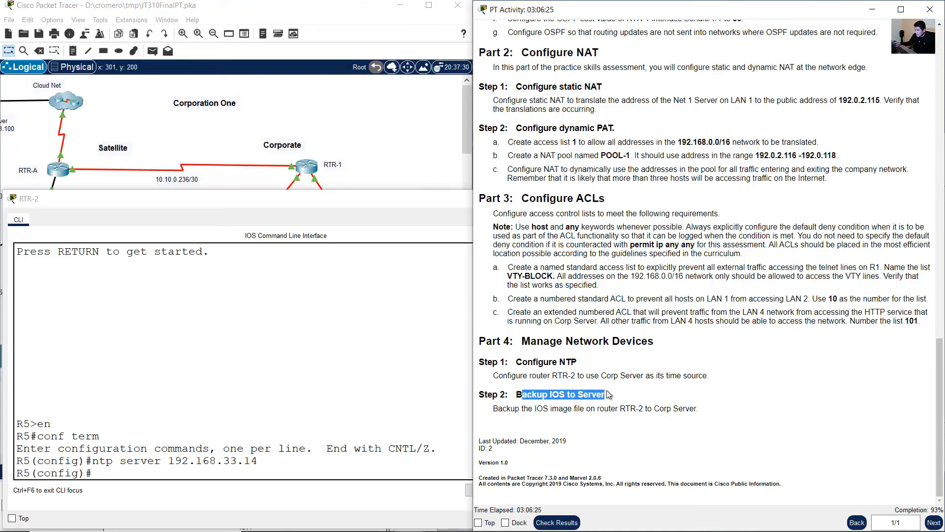
left_click(522, 403)
left_click_drag(522, 402, 575, 405)
left_click_drag(504, 409, 689, 409)
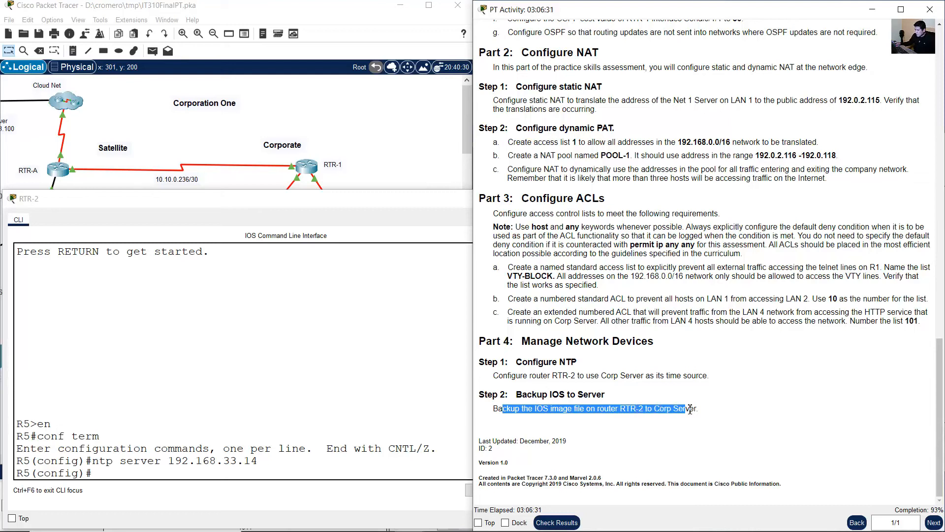
left_click(398, 146)
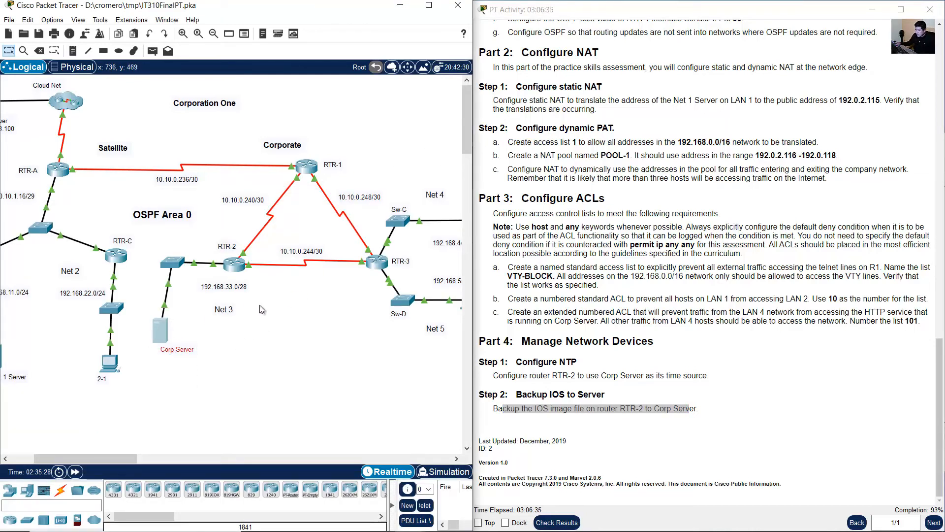
left_click(233, 278)
type("e")
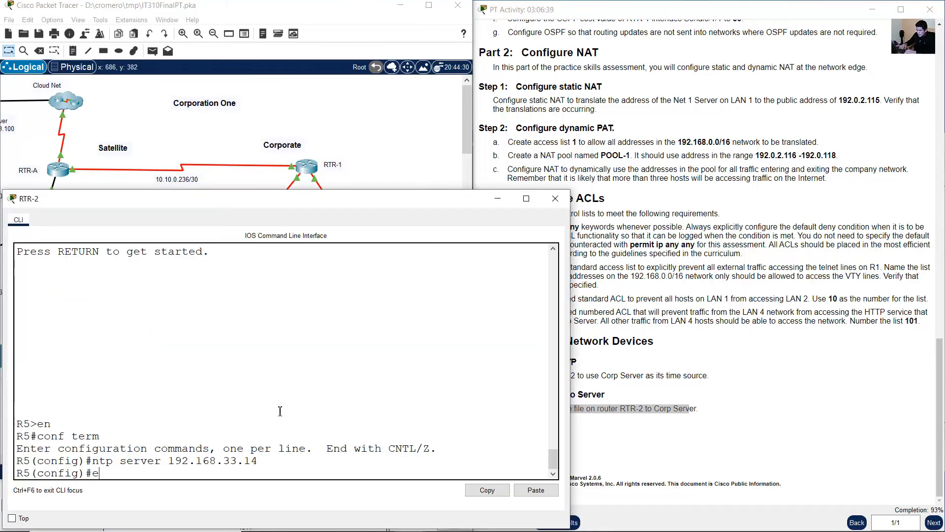
type("nd")
key("Return")
- List the flash contents on RTR-2 with show flash and identify the IOS image file name
type("copy")
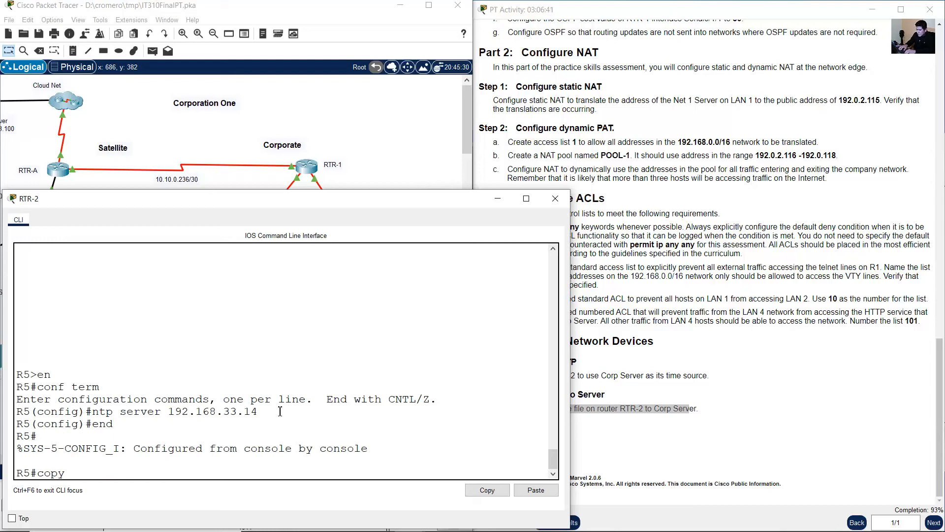
key("BackSpace")
key("BackSpace")
type("show flash")
key("Return")
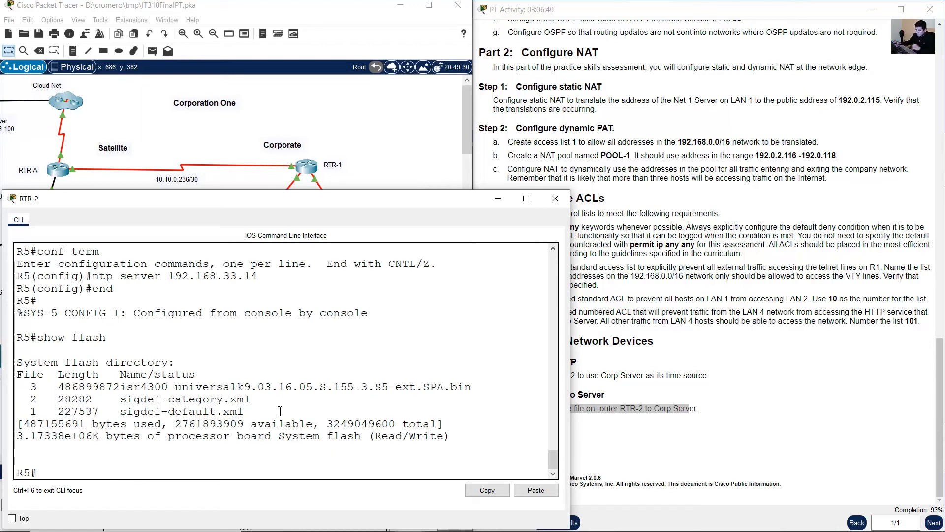
left_click_drag(122, 387, 465, 388)
- Start copy flash: tftp: on RTR-2 with isr4300-universalk9.03.16.05.S.155-3.S5-ext.SPA.bin, copied from the flash listing, as the source filename
left_click(182, 464)
type("copy flash:")
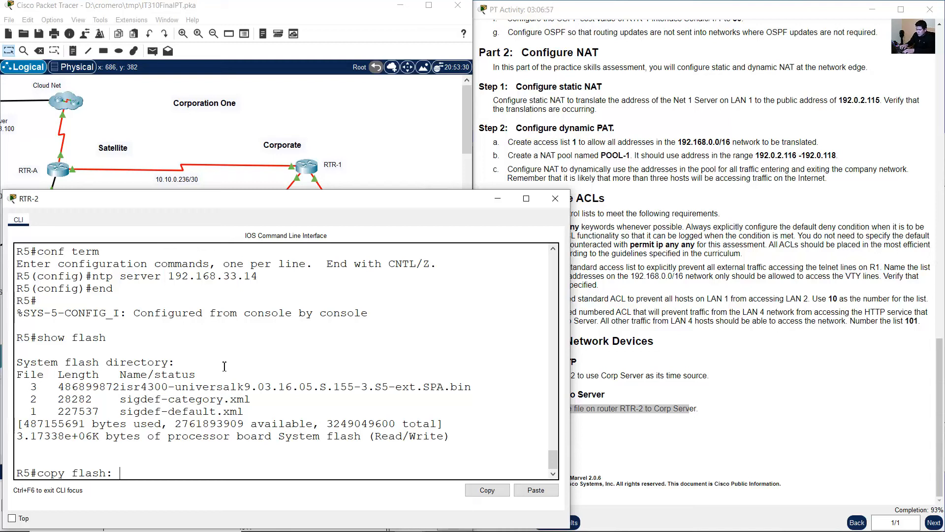
type(" tftp:")
key("Return")
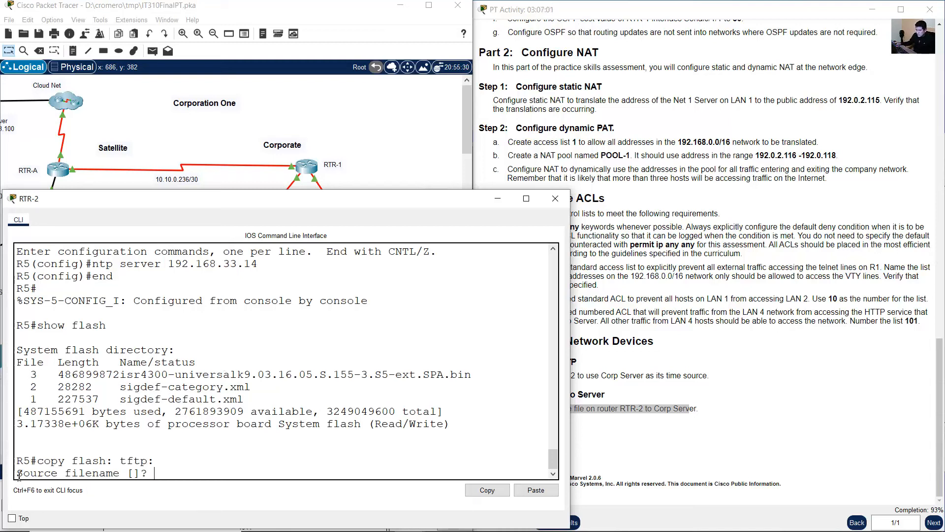
left_click_drag(19, 474, 155, 473)
left_click(163, 391)
left_click_drag(123, 376, 456, 375)
right_click(457, 378)
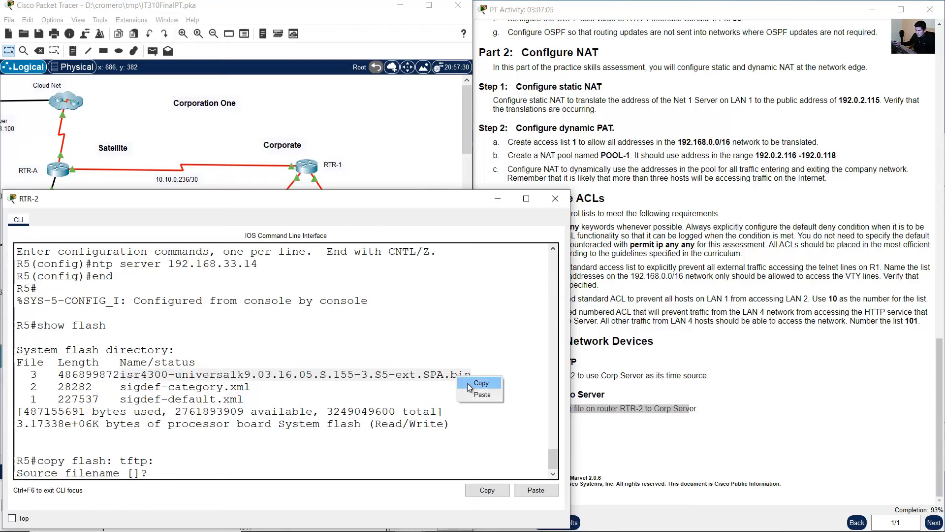
left_click(498, 382)
right_click(331, 469)
left_click(339, 489)
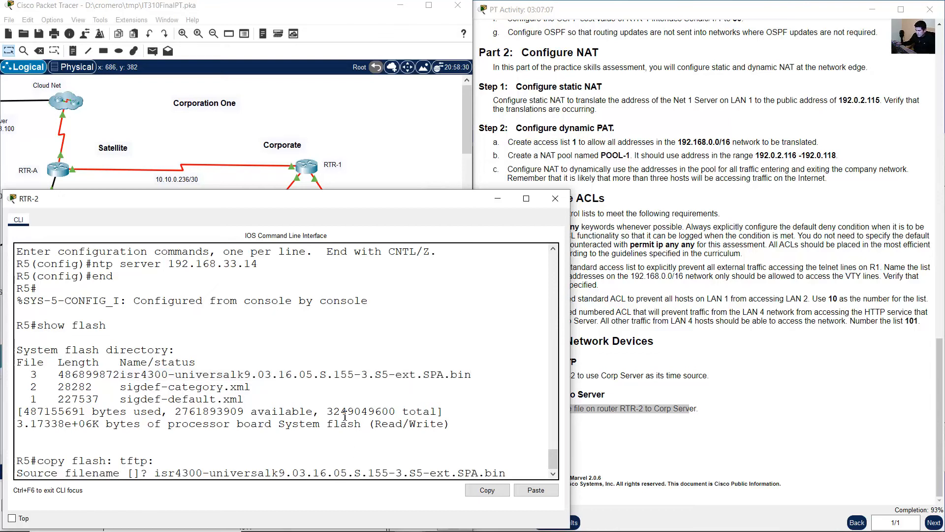
key("Return")
- Back up the IOS image to remote host 192.168.33.14, accepting the default destination filename, and check the copy result
left_click_drag(52, 470, 256, 471)
left_click(264, 473)
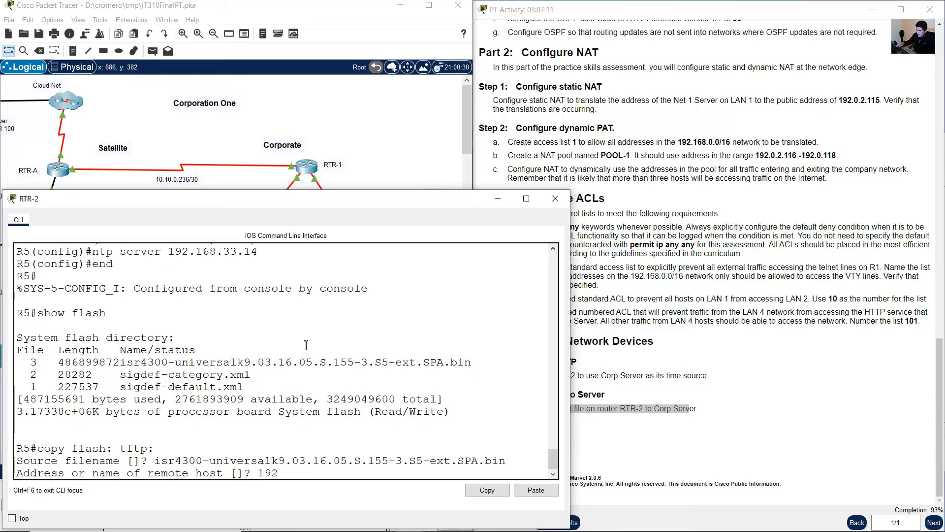
type("192.168.33.14")
key("Return")
left_click_drag(53, 473, 355, 473)
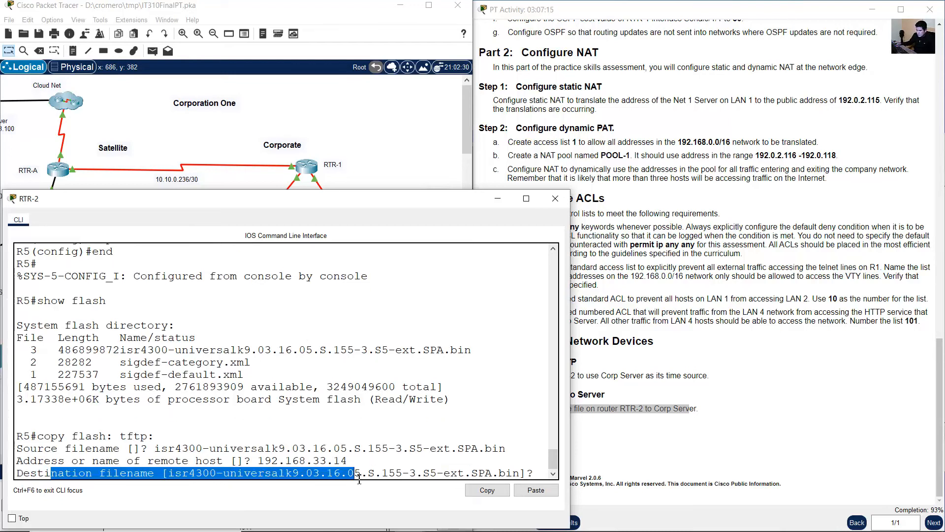
left_click(464, 478)
key("Return")
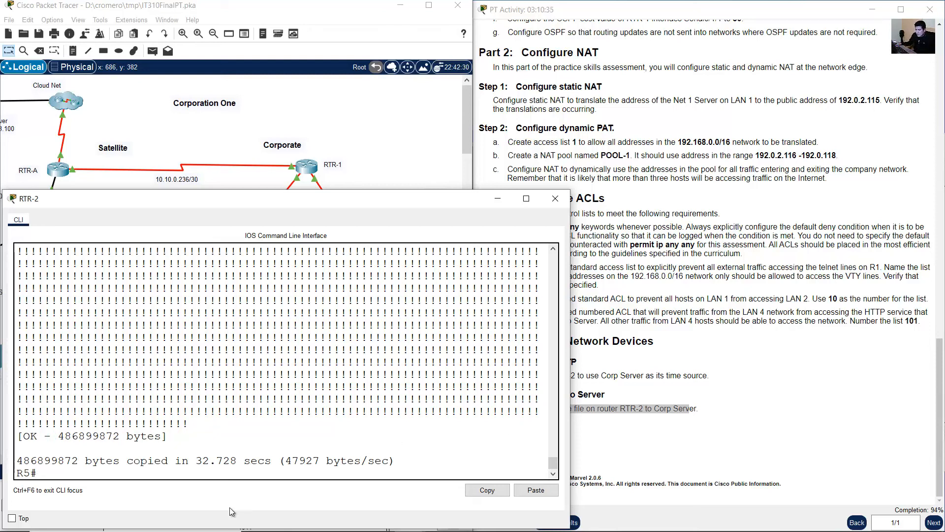
left_click_drag(31, 437, 168, 442)
left_click(149, 459)
- Check the activity results, examine the assessment items including RTR-2's NTP server address, and close the results
left_click(714, 395)
left_click(419, 167)
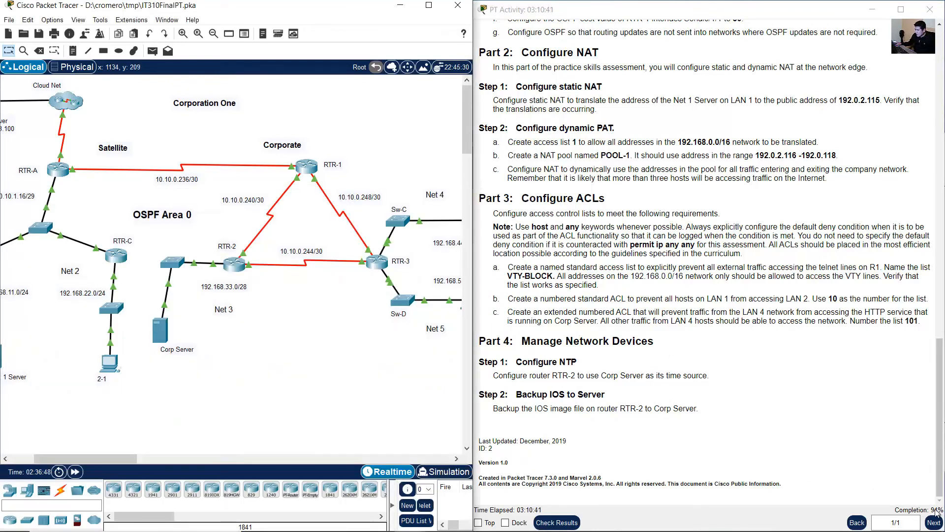
left_click(557, 522)
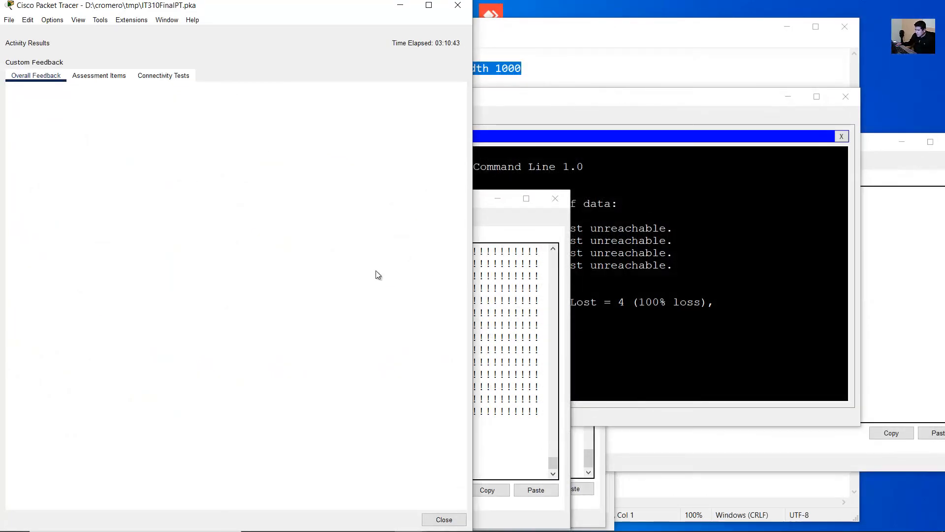
left_click(100, 76)
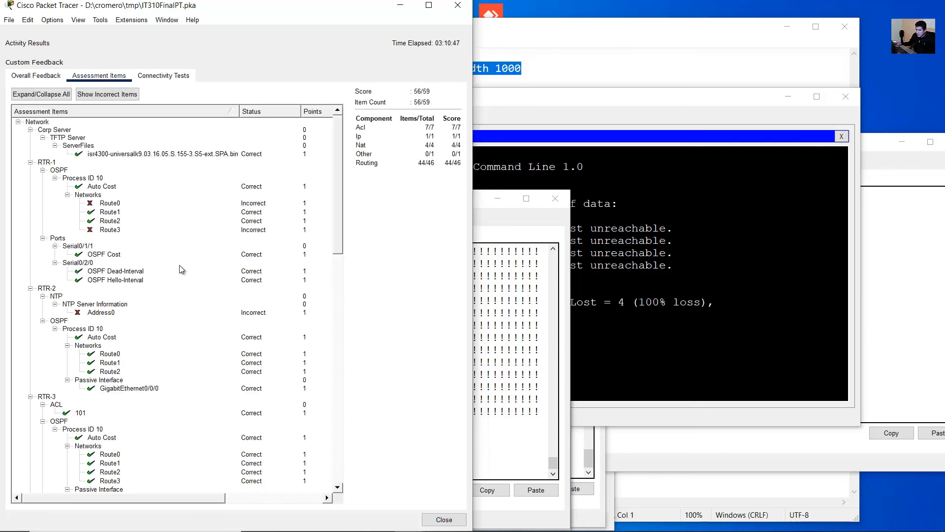
left_click(74, 315)
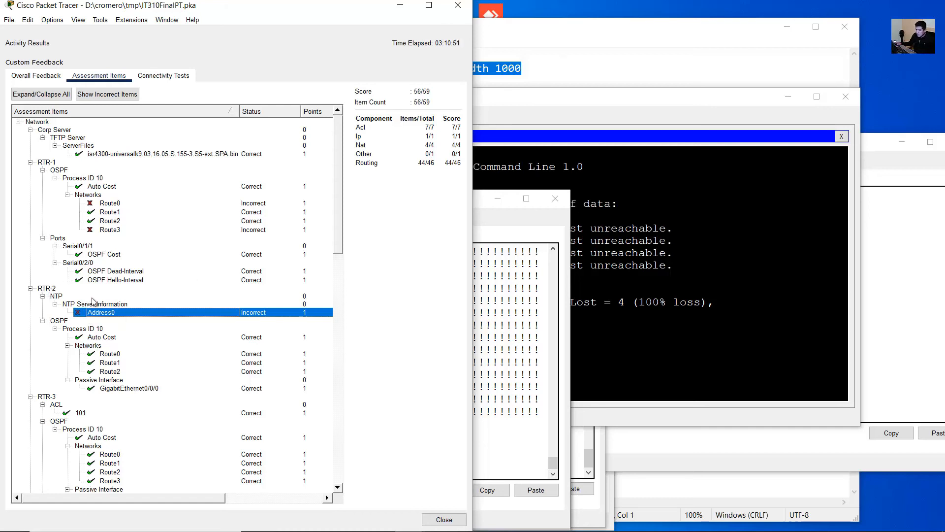
left_click(444, 519)
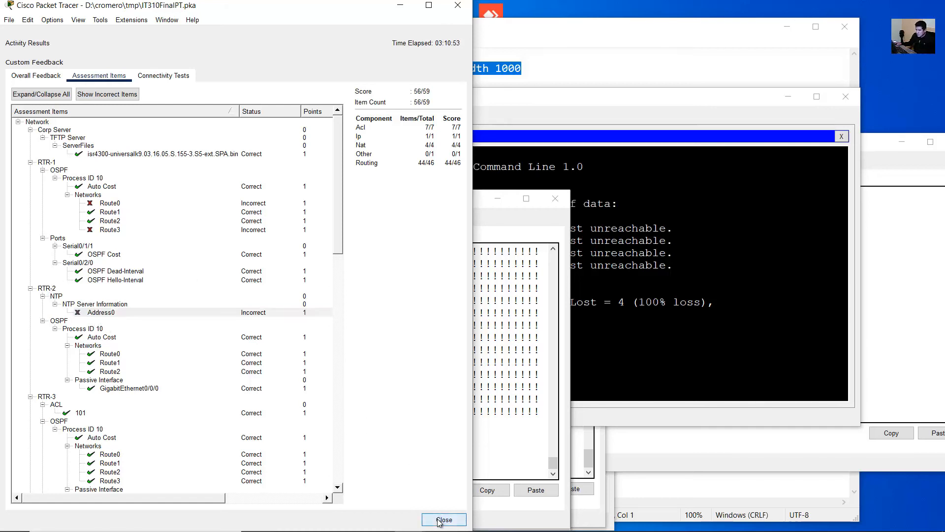
key("super+Right")
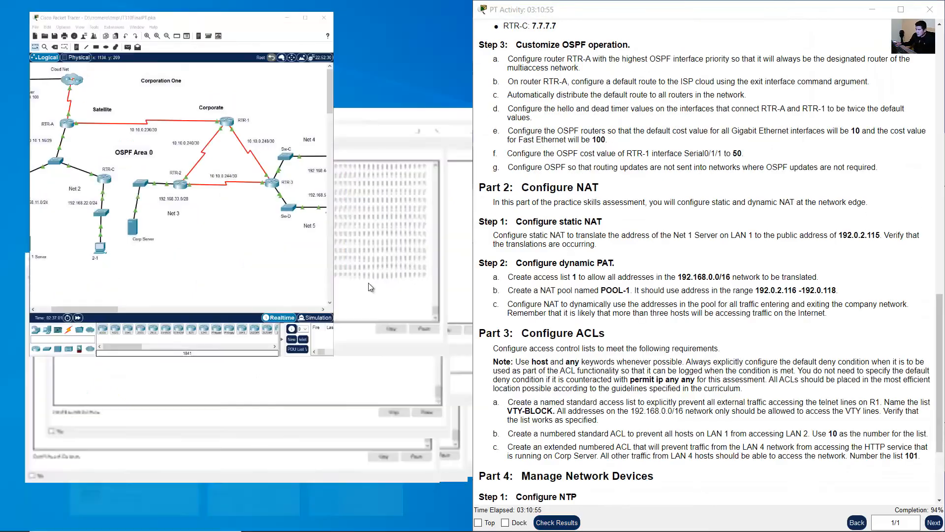
- Open RTR-2's CLI and review the ntp server 192.168.33.14 command in the earlier console output
left_click(633, 247)
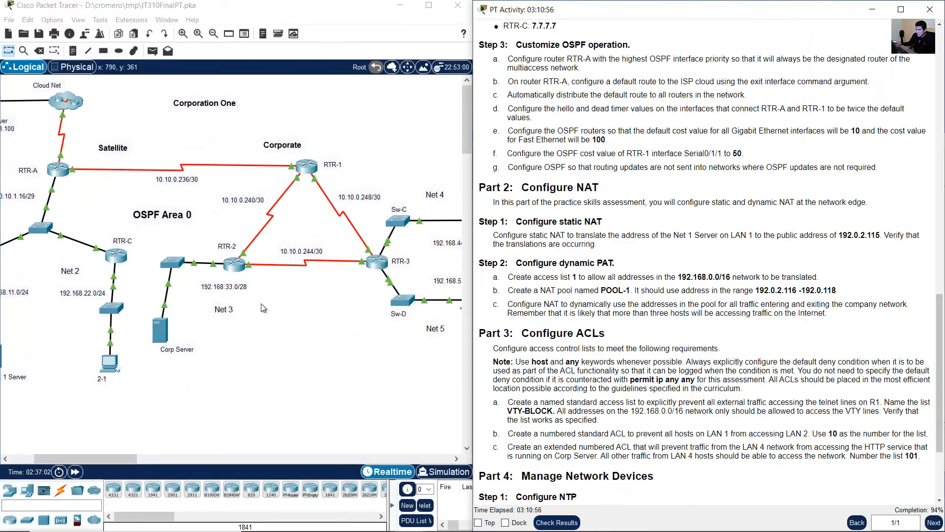
left_click_drag(267, 305, 221, 249)
left_click(234, 266)
scroll(246, 429, "up", 13)
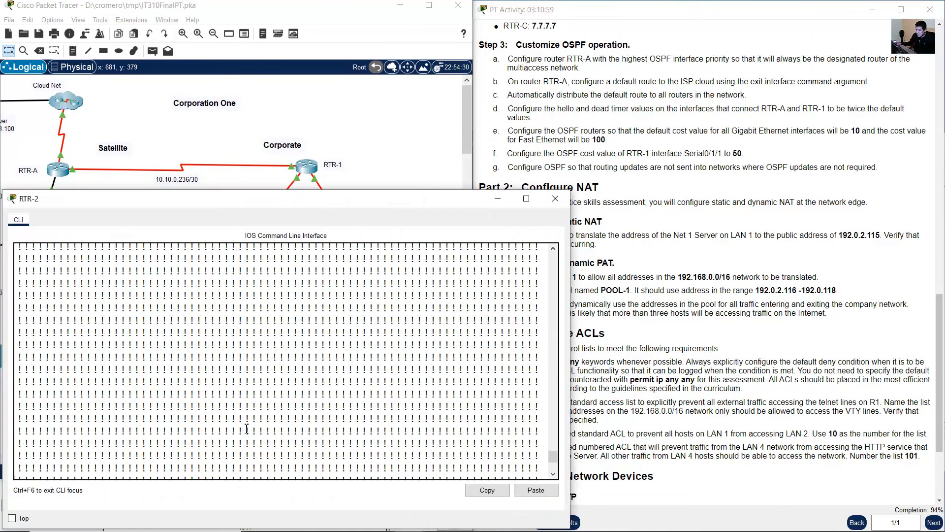
left_click_drag(554, 435, 550, 379)
scroll(276, 362, "up", 2)
scroll(275, 363, "up", 1)
left_click_drag(79, 340, 51, 339)
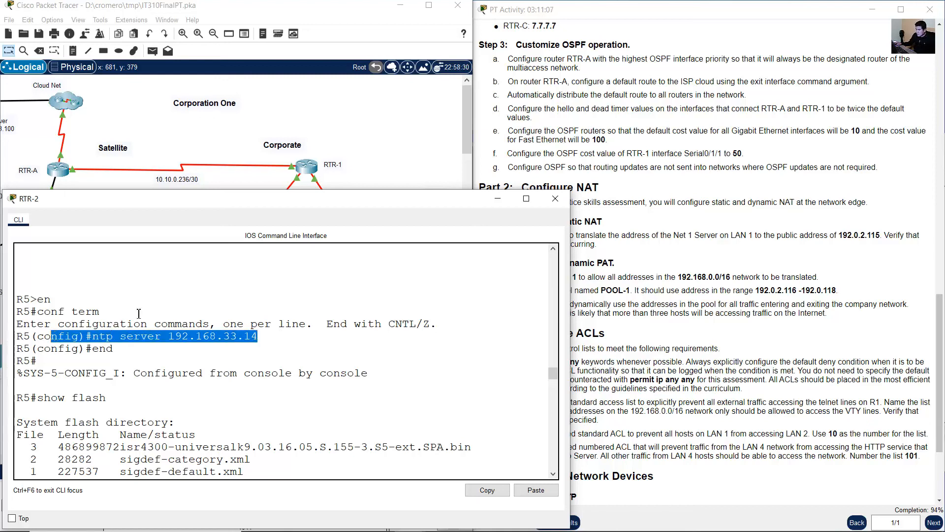
- Check the activity results again, examine RTR-2's NTP Address0 item and RTR-1's OSPF network items, and close the results
left_click(422, 136)
left_click(703, 521)
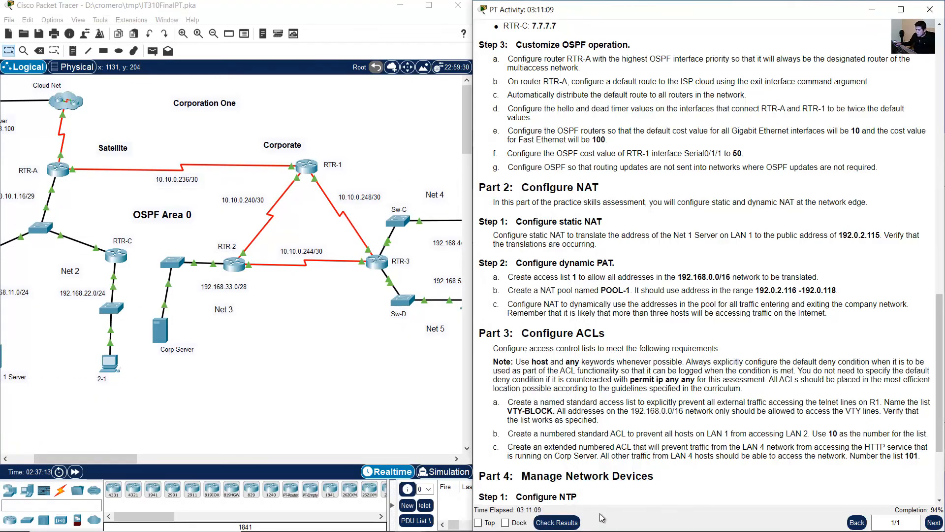
left_click(561, 522)
left_click(81, 77)
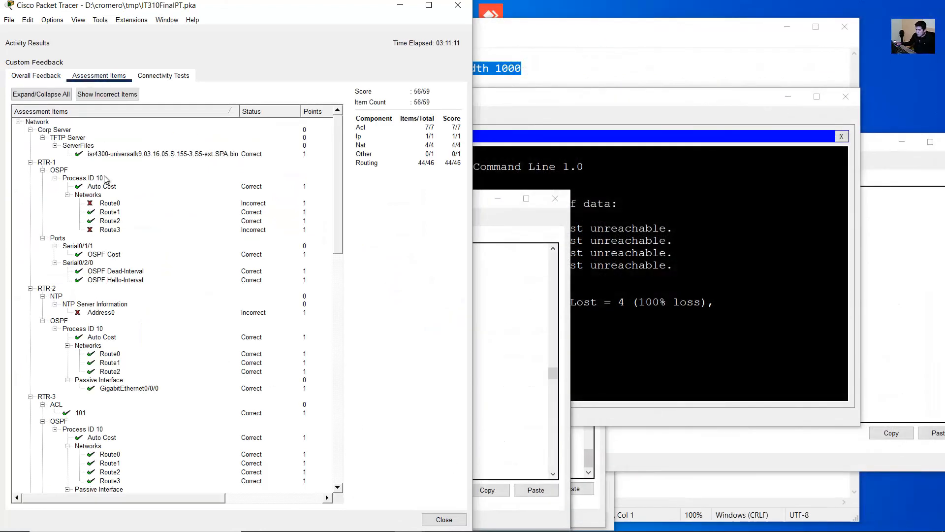
left_click(105, 315)
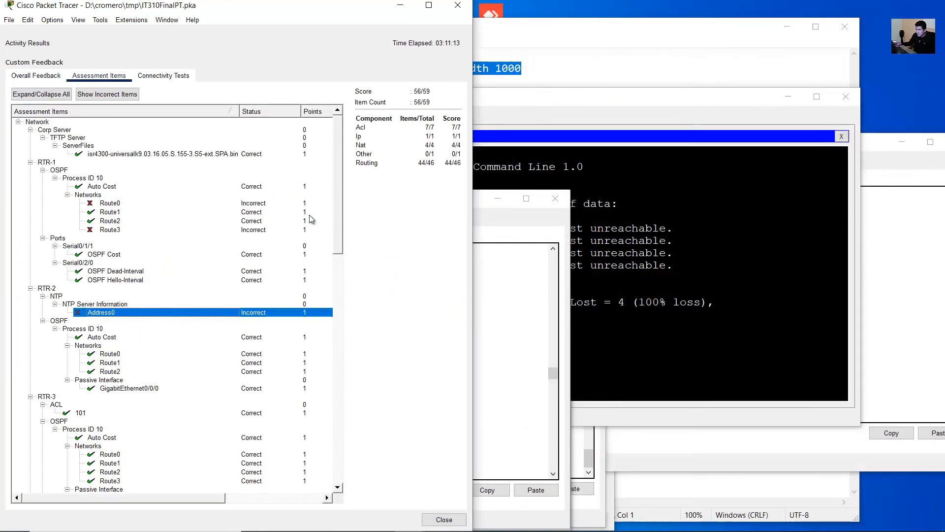
left_click_drag(339, 195, 331, 123)
left_click(56, 170)
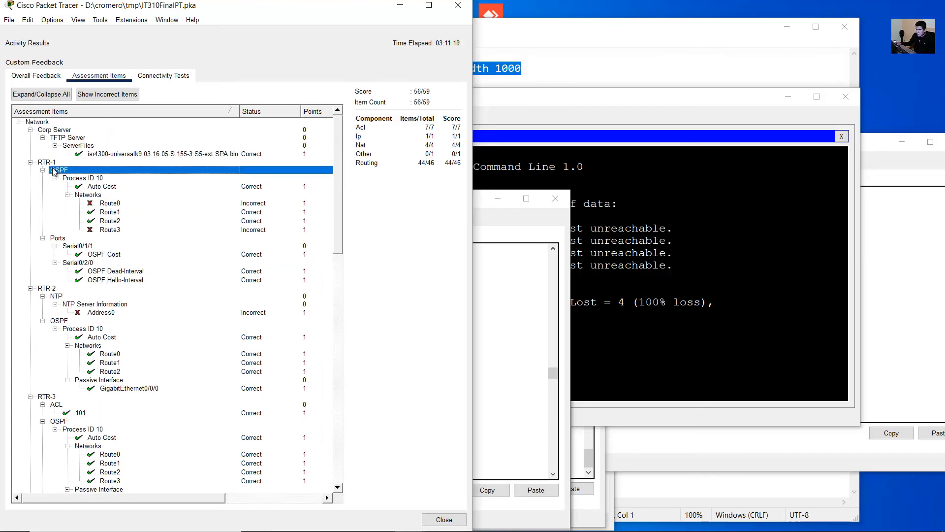
key("Up")
key("Down")
key("Up")
left_click(458, 5)
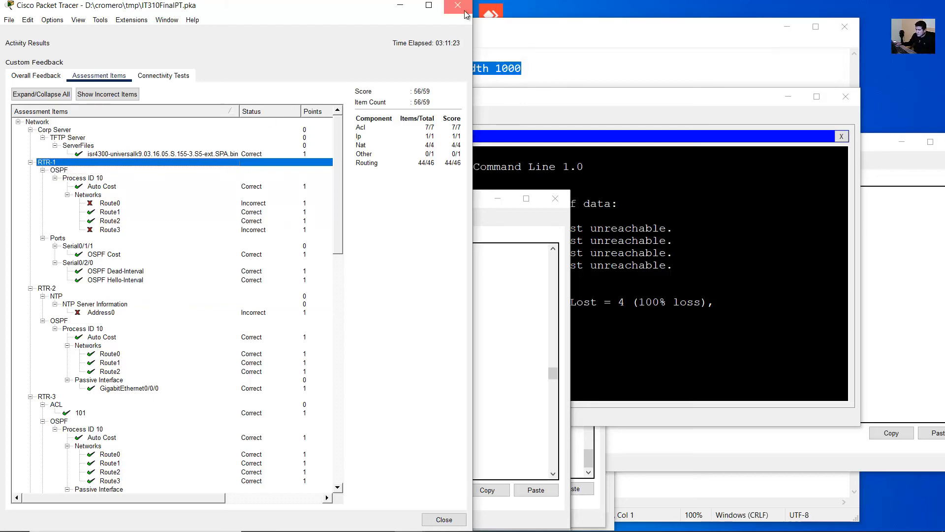
key("super+Right")
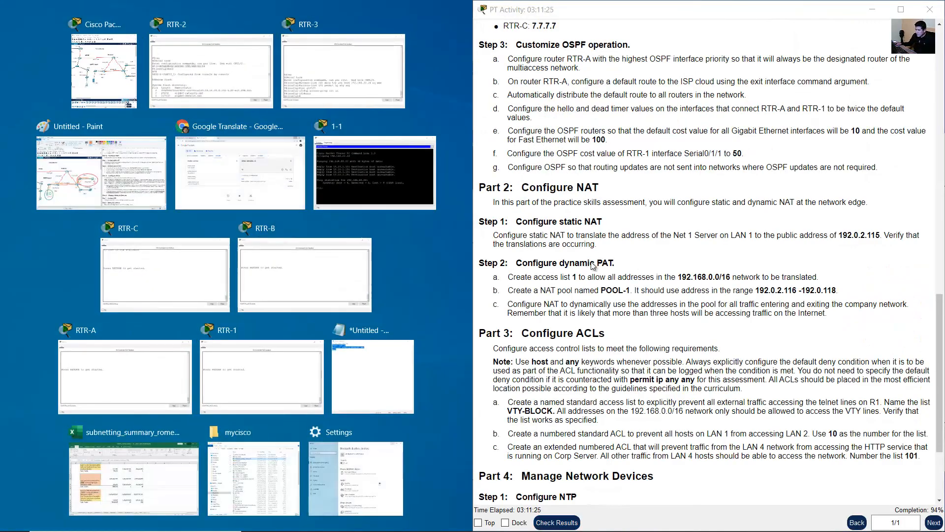
key("Escape")
- Open RTR-1's CLI, enlarge its window beside the topology, and enter privileged EXEC mode
left_click_drag(386, 125, 281, 190)
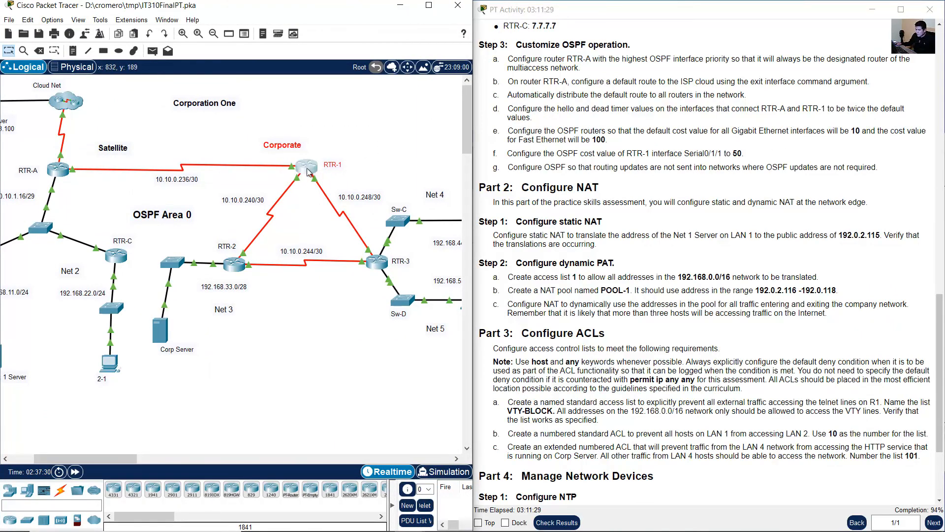
mouse_move(308, 171)
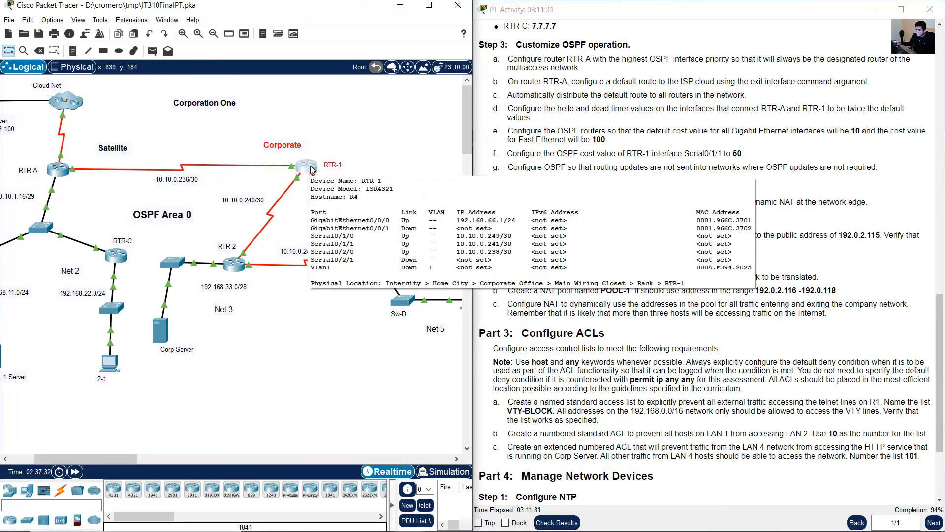
left_click(311, 170)
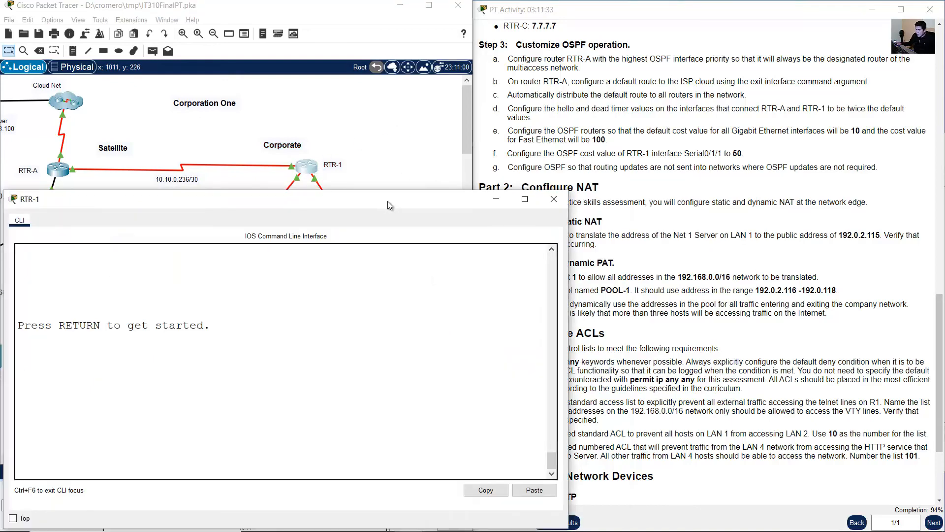
left_click_drag(388, 201, 760, 32)
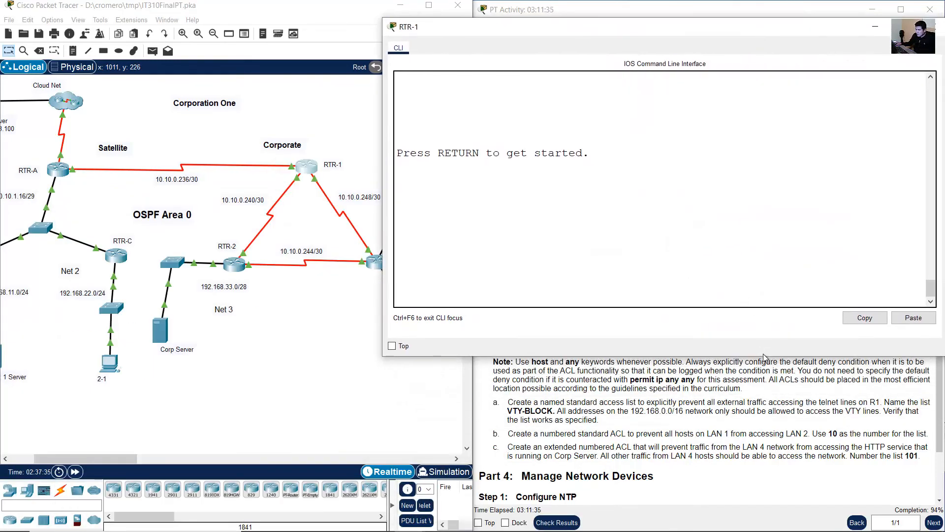
left_click_drag(764, 354, 763, 487)
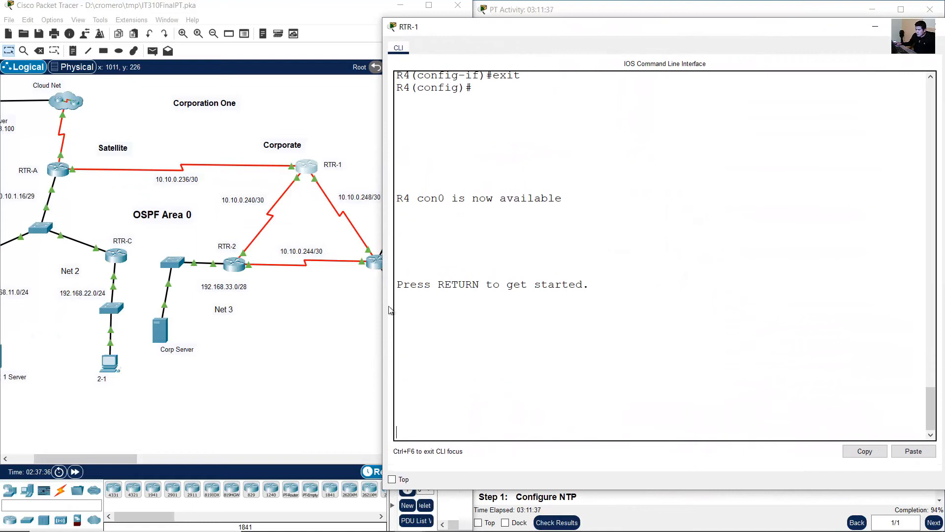
left_click_drag(383, 305, 470, 305)
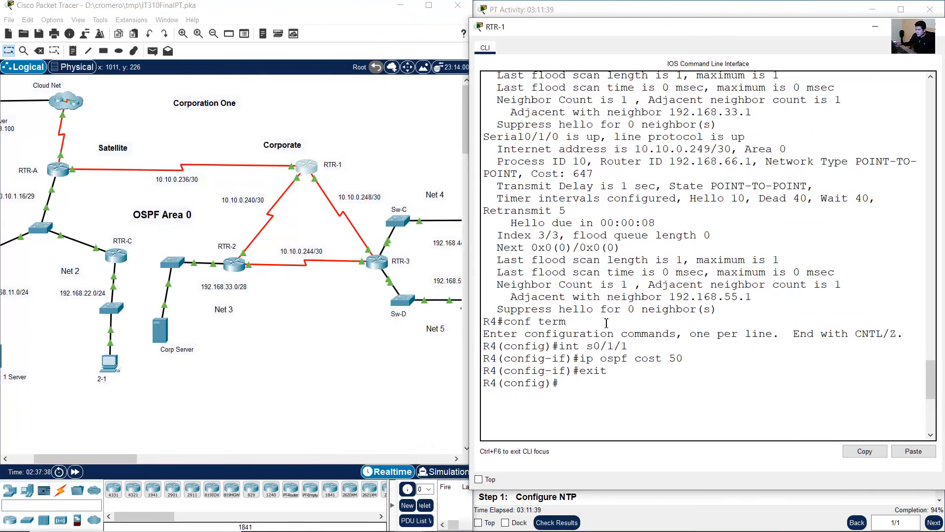
key("Return")
type("en")
key("Return")
type("conf")
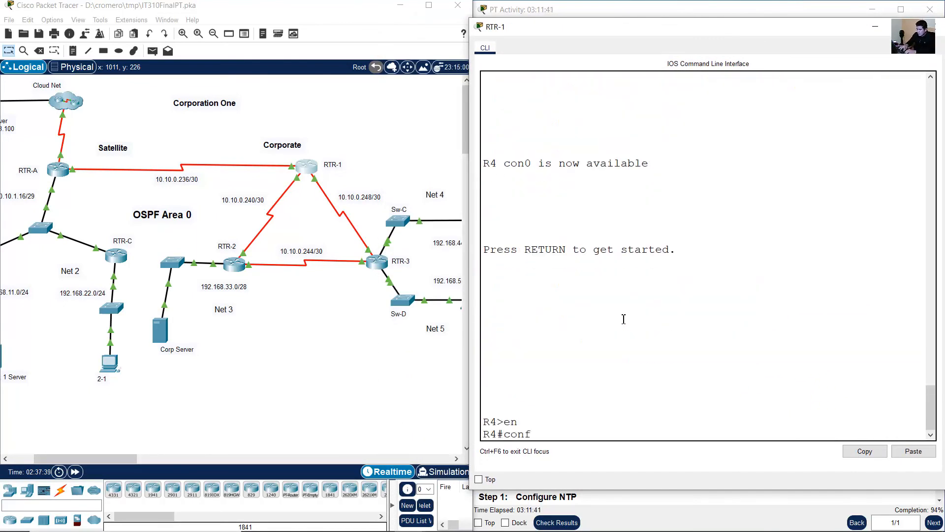
type(" term")
key("Return")
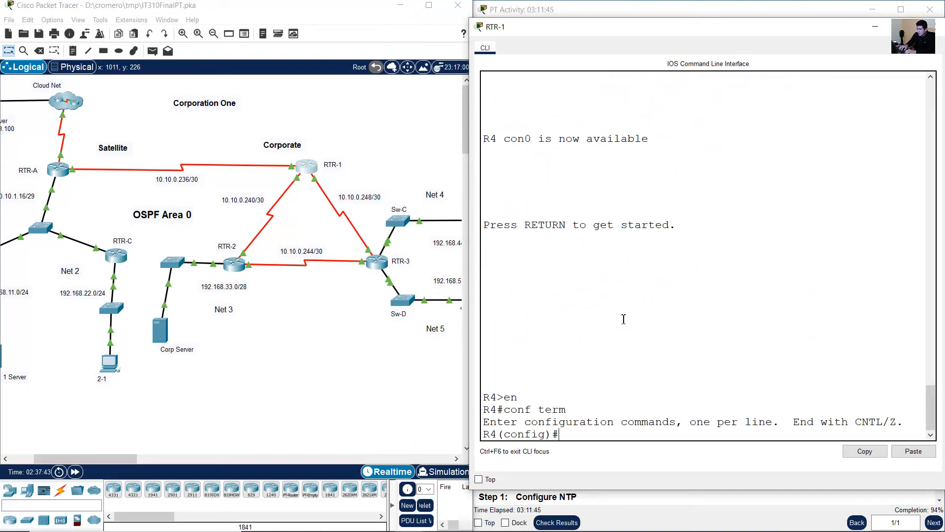
type("end")
key("Return")
- Display RTR-1's full routing table with show ip route and widen the CLI window to fit the route lines
type("show ip route")
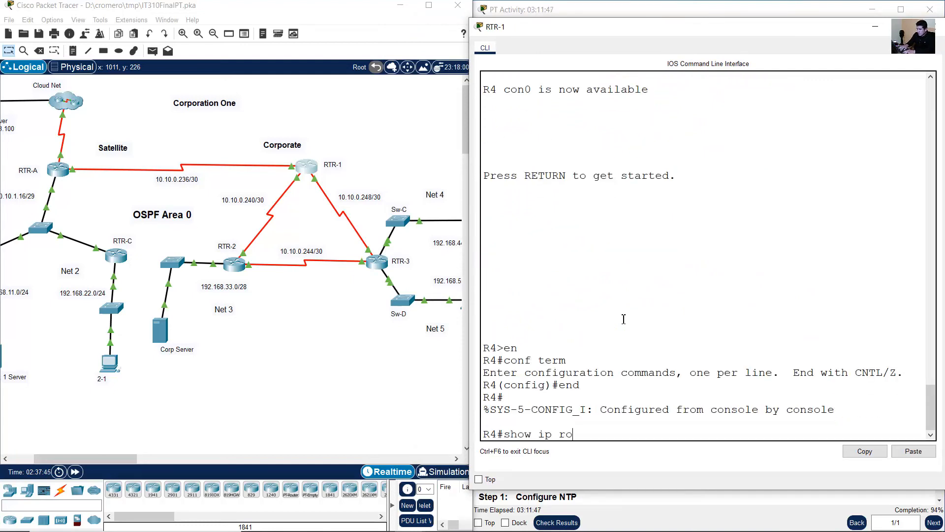
key("Return")
key("space")
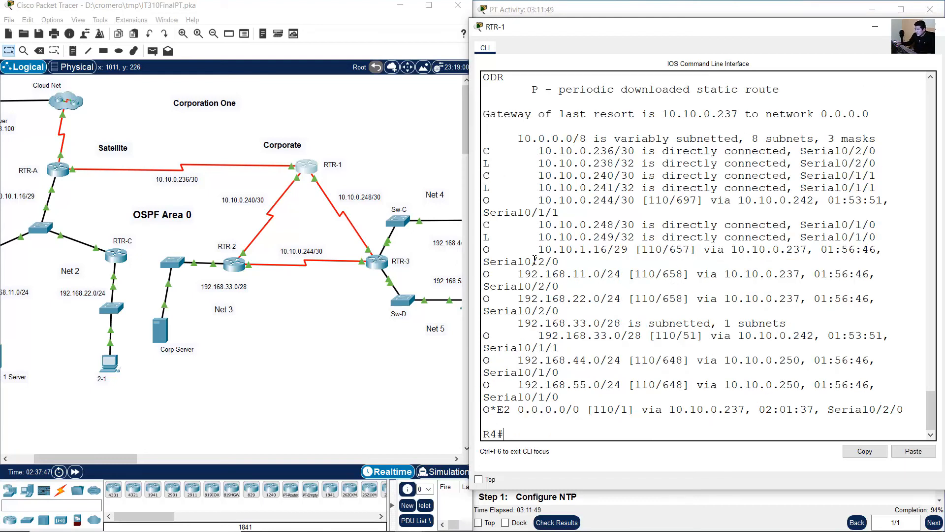
left_click_drag(468, 253, 399, 265)
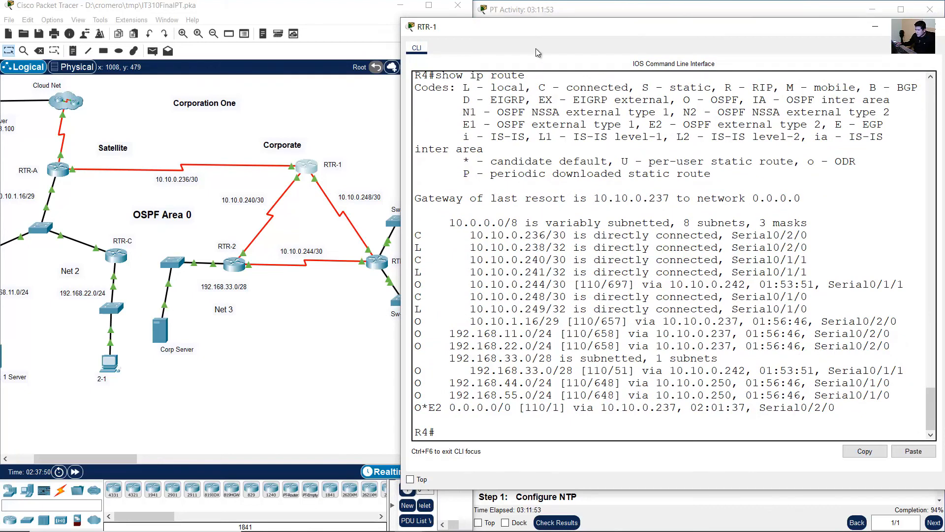
left_click_drag(533, 34, 619, 32)
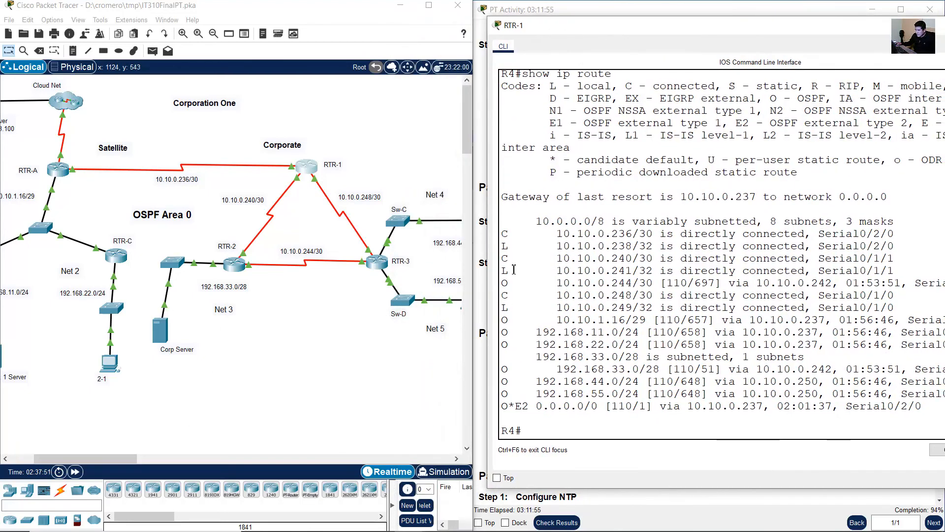
- Compare the 10.10.0.236/30, 240/30, 244/30 and 248/30 routes on RTR-1 with the serial links in the topology
left_click_drag(504, 233, 644, 259)
left_click_drag(599, 235, 643, 258)
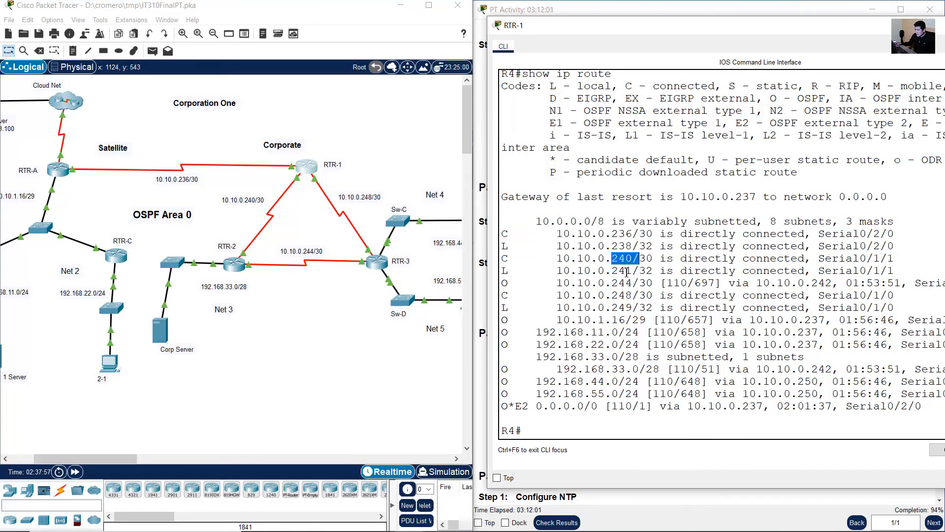
left_click(275, 294)
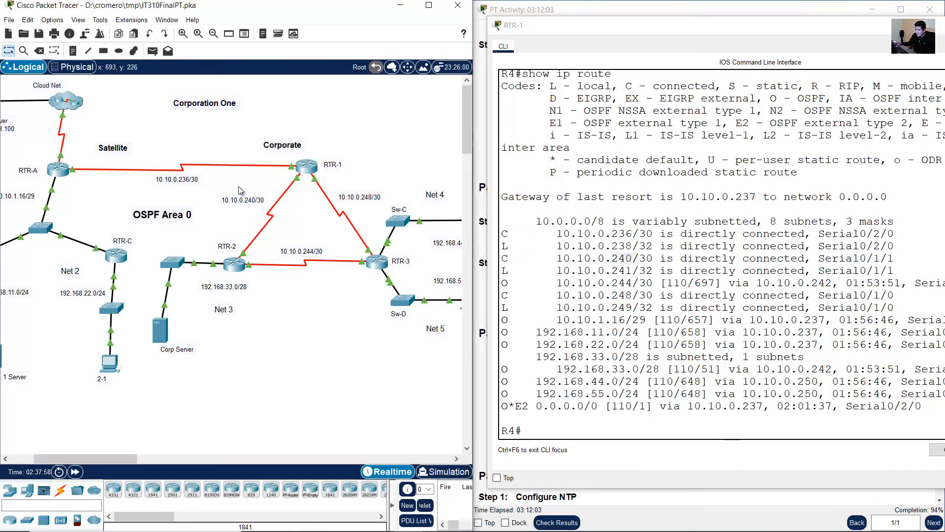
left_click_drag(230, 140, 159, 187)
left_click_drag(248, 183, 292, 218)
left_click_drag(613, 277, 621, 274)
left_click(554, 280)
left_click_drag(505, 283, 632, 283)
left_click_drag(323, 304, 285, 254)
left_click(625, 309)
left_click_drag(505, 295, 632, 295)
left_click_drag(377, 181, 326, 216)
left_click(613, 298)
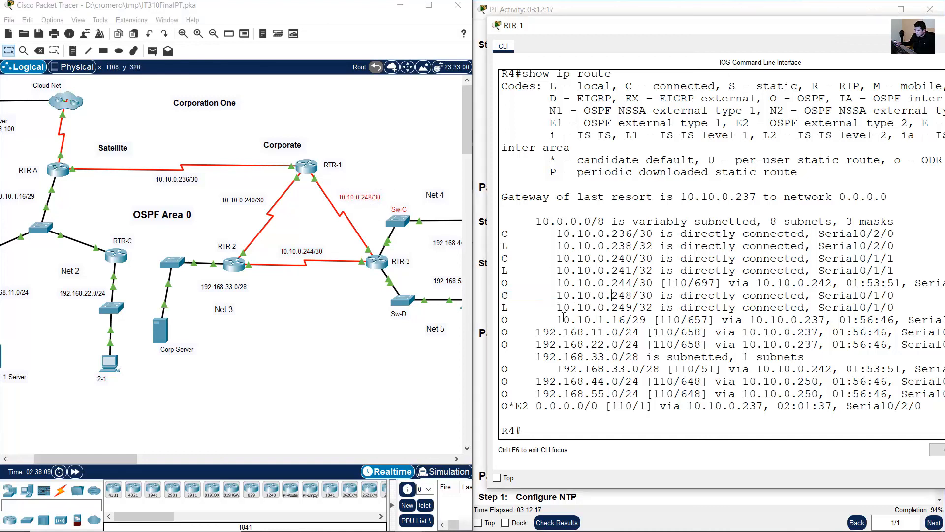
- Compare the 10.10.1.16/29 route and the 192.168.11.0 to 192.168.55.0 LAN routes with the networks in the topology
left_click_drag(529, 320, 631, 319)
left_click_drag(131, 458, 117, 459)
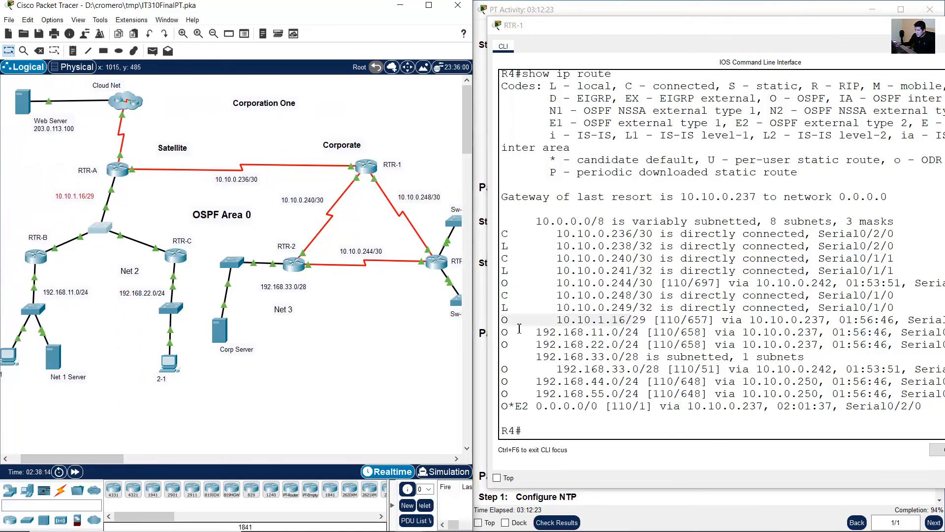
left_click(546, 332)
left_click_drag(546, 332, 605, 394)
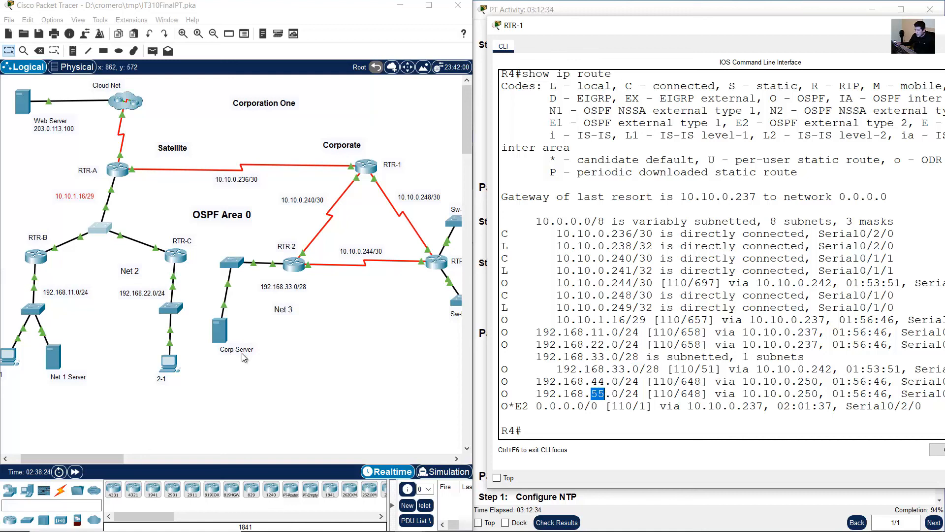
left_click(347, 356)
left_click_drag(90, 342, 1, 278)
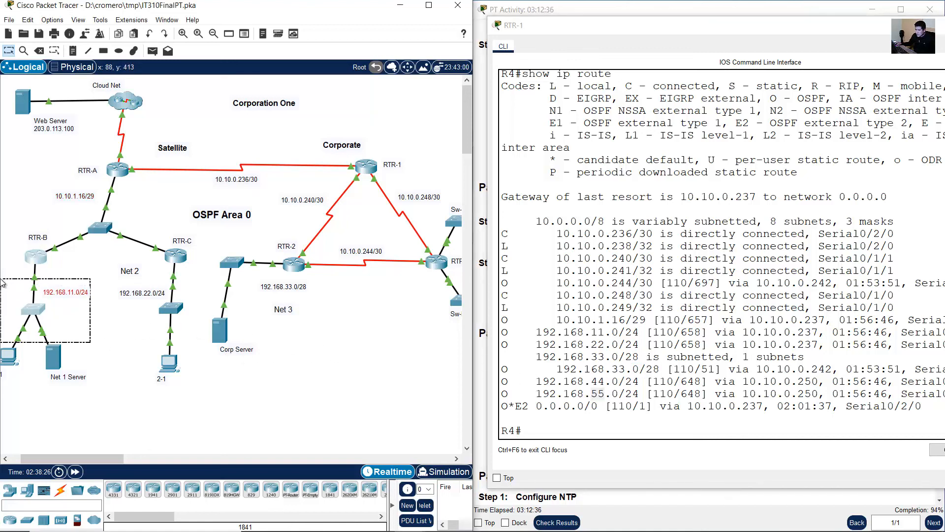
left_click_drag(186, 340, 148, 307)
left_click_drag(274, 383, 215, 304)
left_click_drag(138, 458, 176, 458)
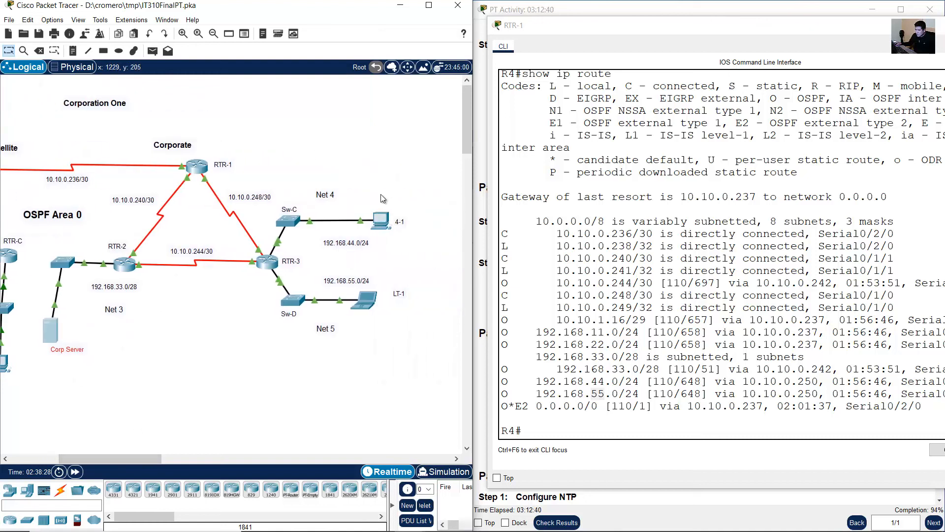
left_click_drag(393, 175, 332, 243)
left_click_drag(378, 368, 315, 284)
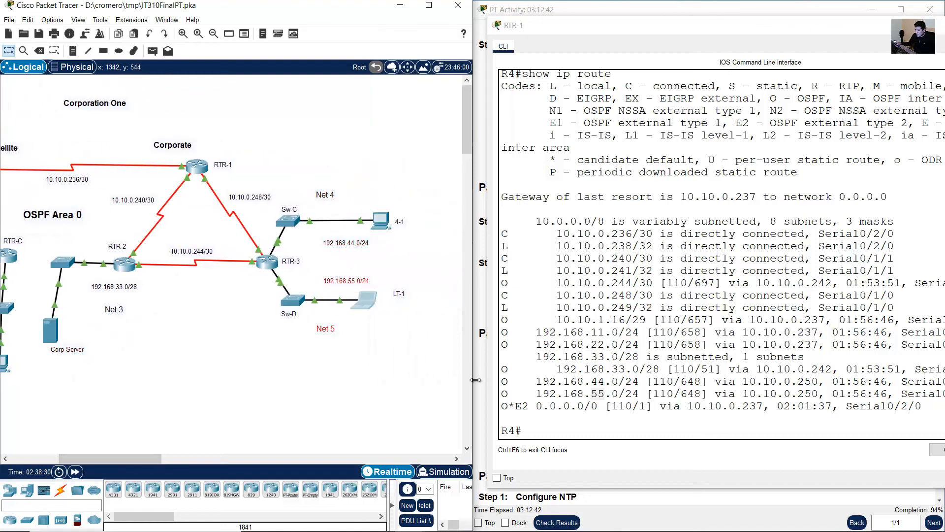
- Compare the 0.0.0.0/0 default route with the path to the Web Server and examine RTR-1's route list as a whole
left_click_drag(516, 406, 653, 407)
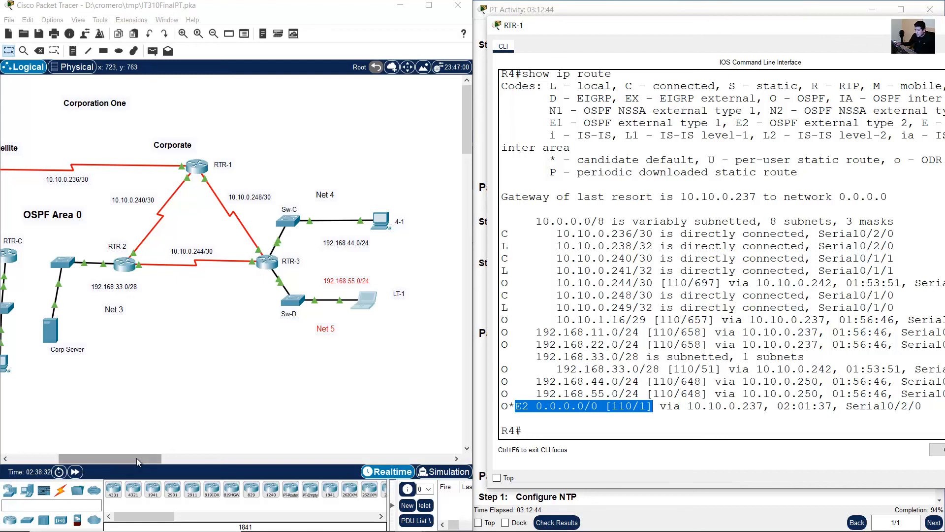
left_click_drag(137, 458, 94, 460)
left_click(523, 401)
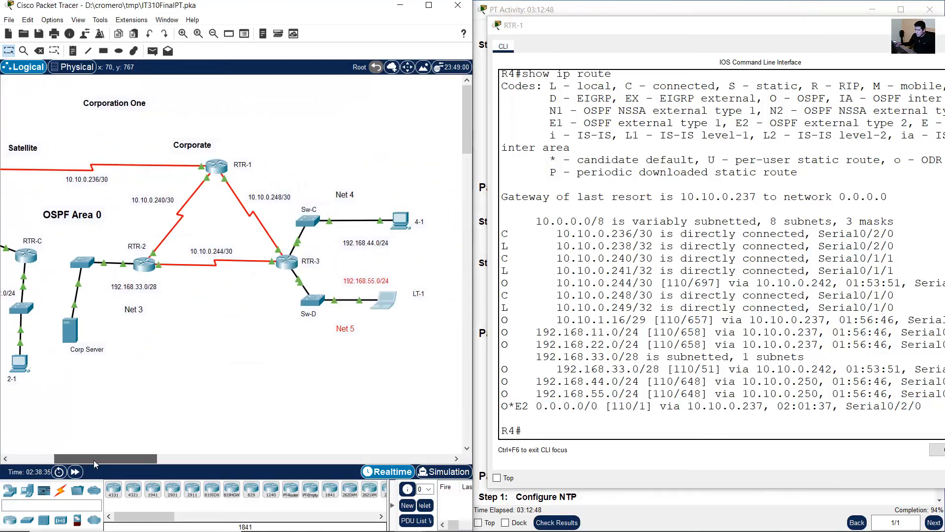
left_click_drag(530, 406, 640, 407)
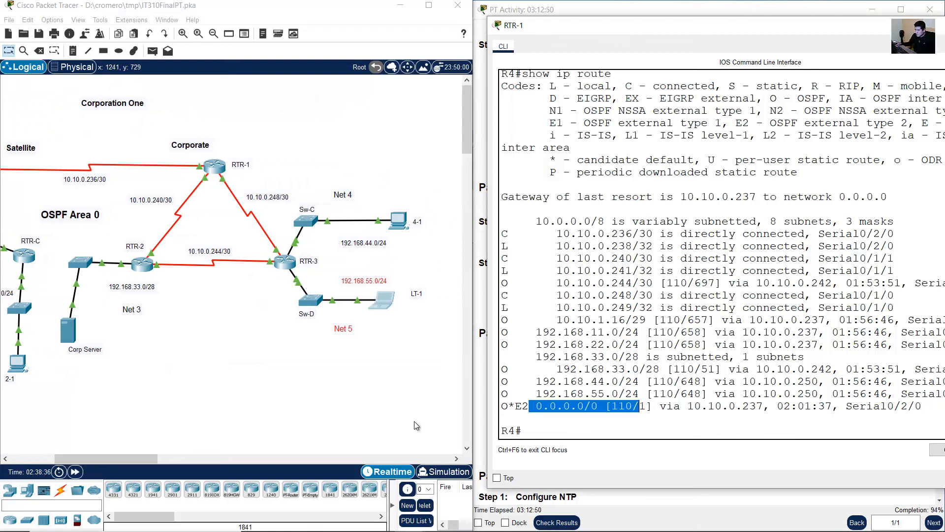
left_click_drag(128, 458, 74, 458)
left_click_drag(28, 91, 217, 153)
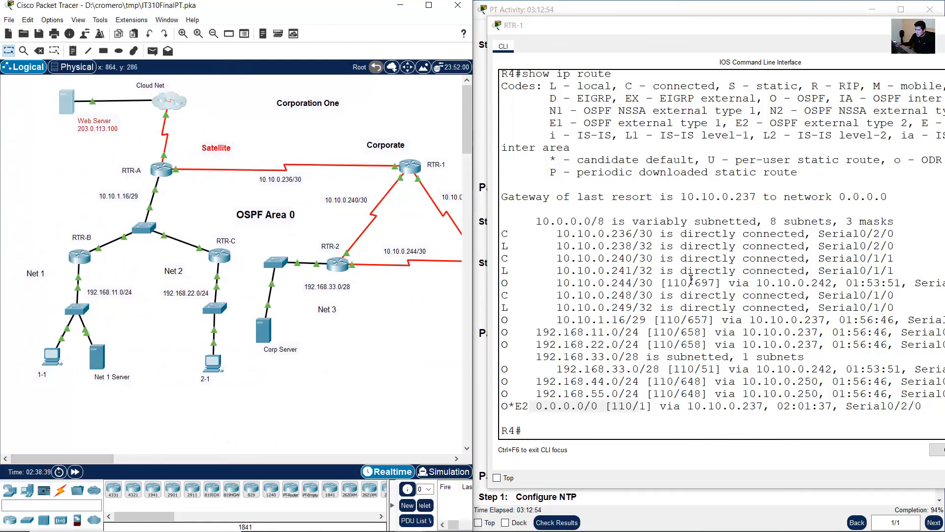
left_click(645, 253)
left_click_drag(570, 222, 656, 427)
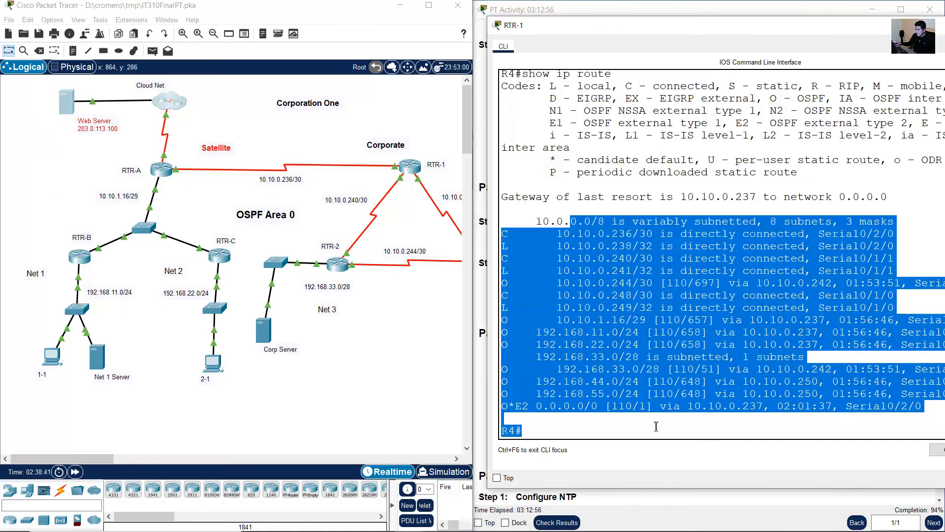
left_click(657, 406)
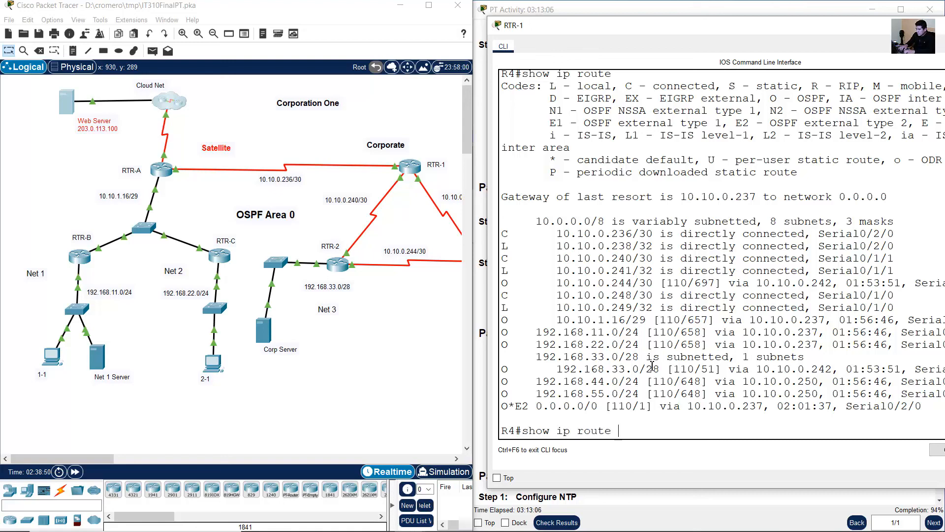
- List RTR-1's connected routes with show ip route connected and compare them with the router's serial links in the topology
type("nected")
key("Return")
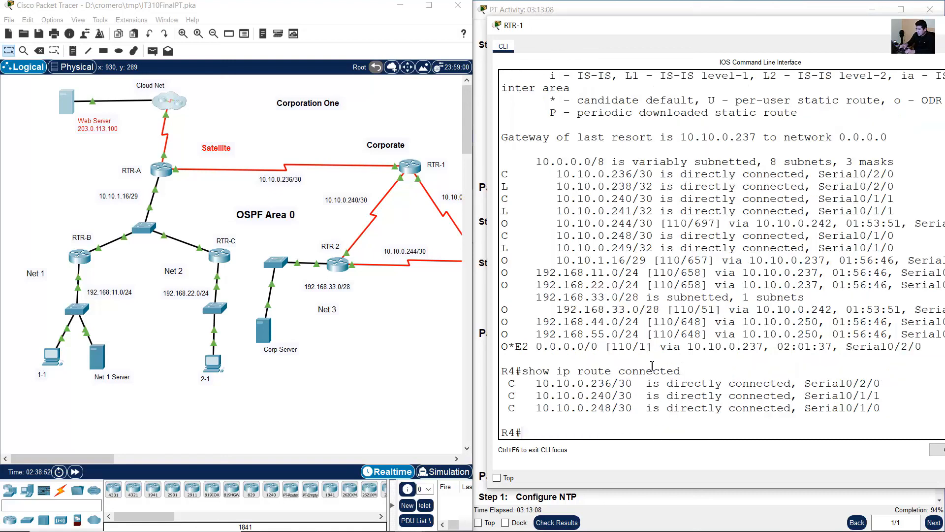
left_click_drag(506, 385, 883, 413)
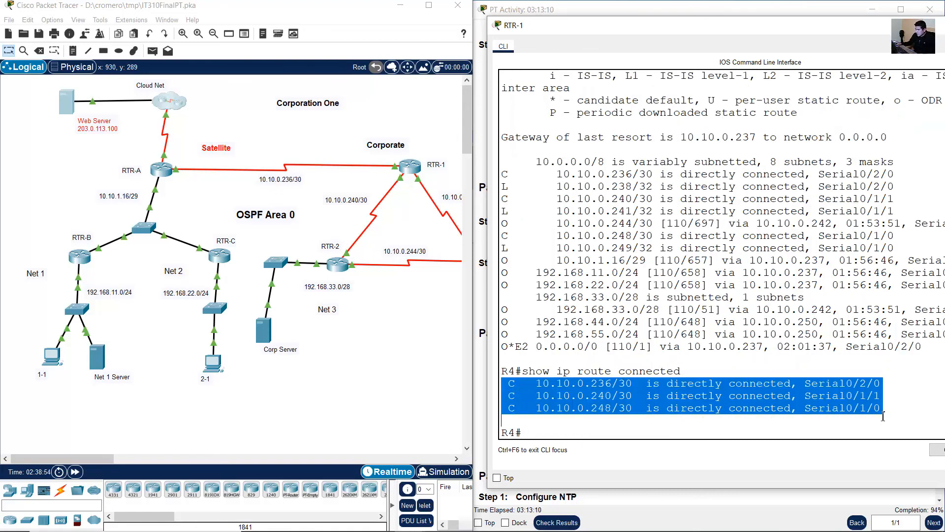
left_click(403, 129)
left_click_drag(433, 123, 354, 195)
- Display RTR-1's running configuration and examine the network statements under router ospf 10
left_click(684, 331)
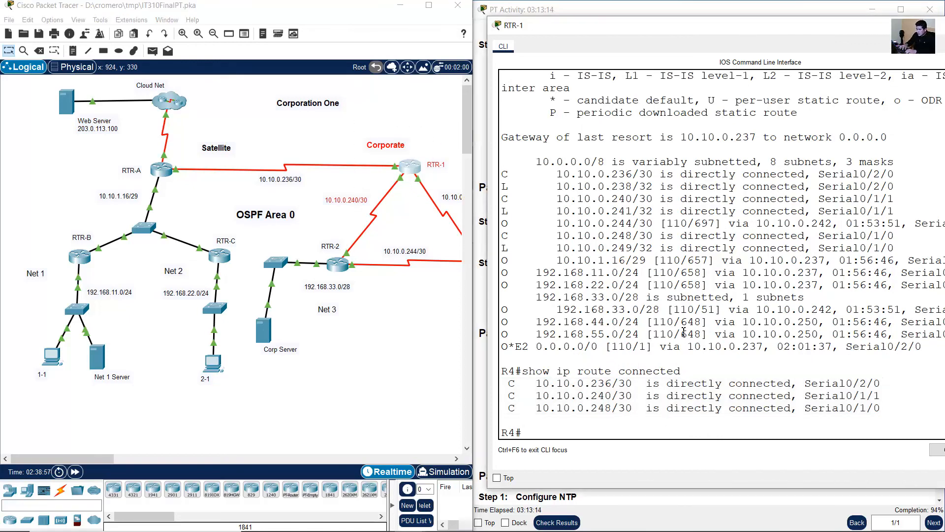
type("show run")
key("Return")
key("space")
key("space")
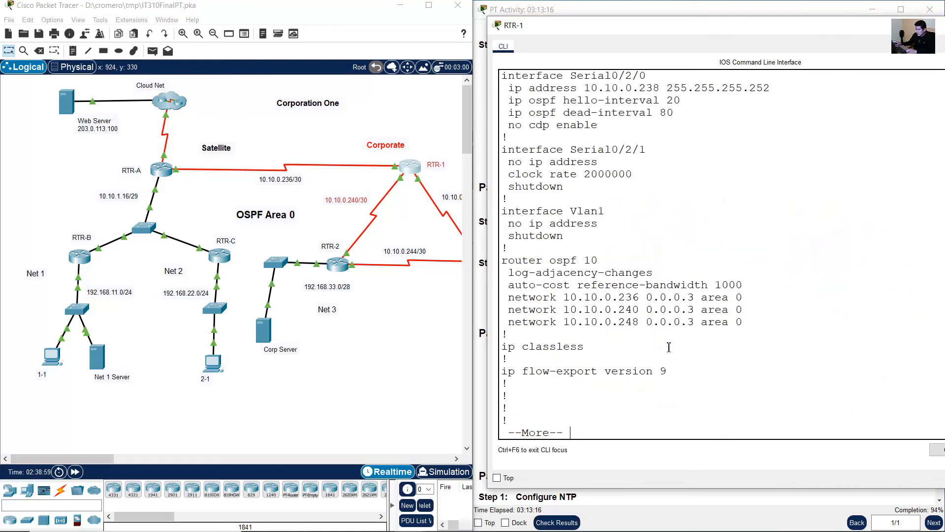
left_click_drag(512, 299, 788, 322)
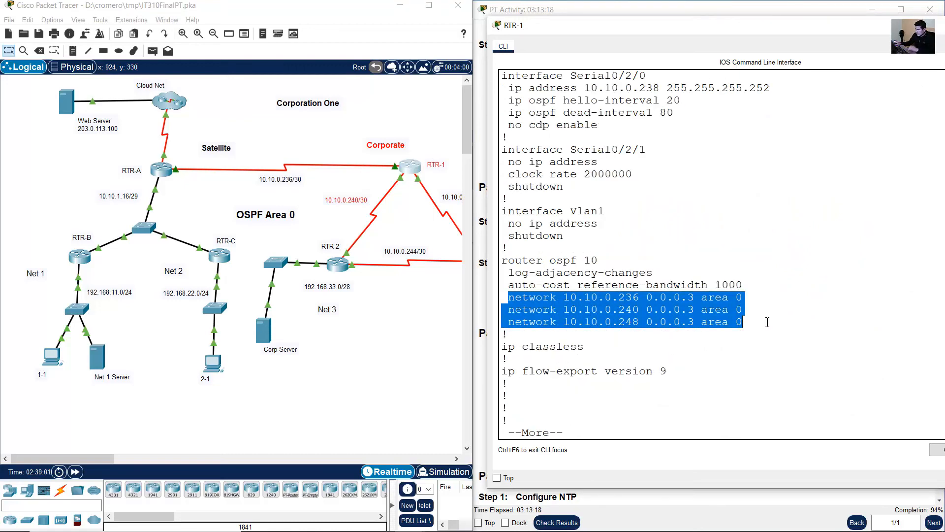
left_click(597, 260)
left_click(502, 260, "shift")
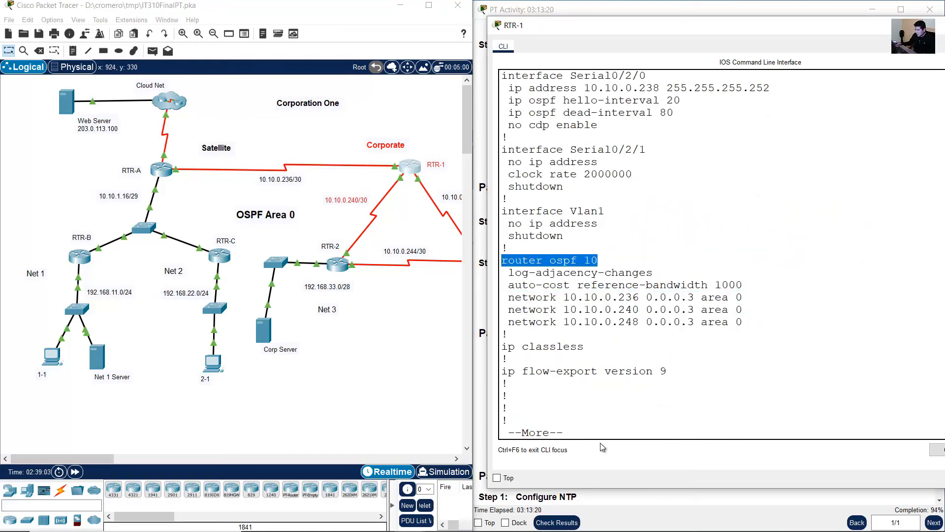
- Page to the end of the running configuration and review the Serial0/1/0, Serial0/1/1 and Serial0/2/0 addressing
key("space")
scroll(642, 387, "up", 10)
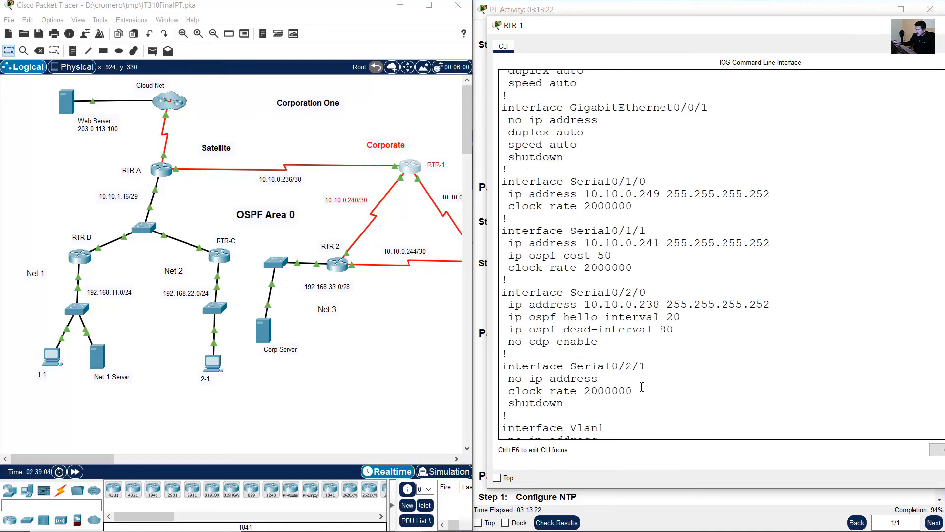
scroll(642, 386, "up", 1)
left_click_drag(580, 223, 661, 359)
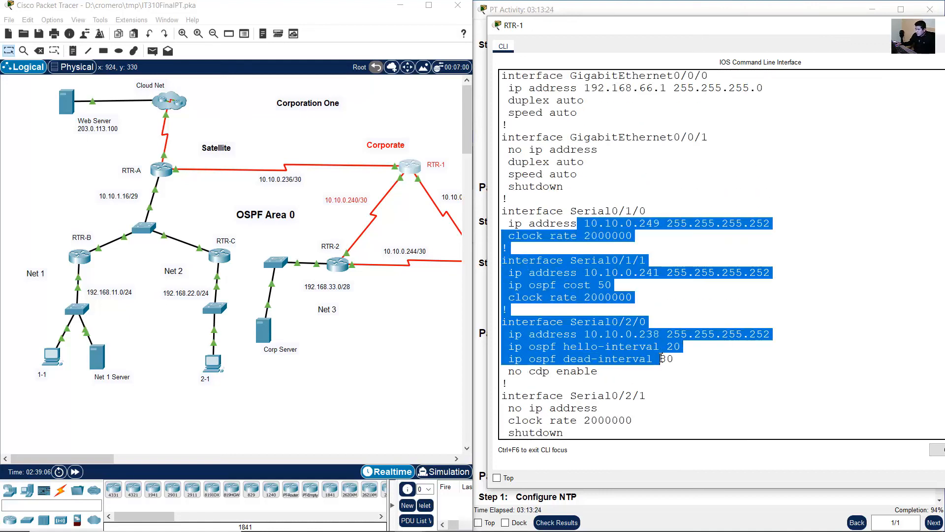
left_click(731, 376)
- Examine GigabitEthernet0/0/0's IP address and mask in RTR-1's running configuration
scroll(599, 259, "up", 5)
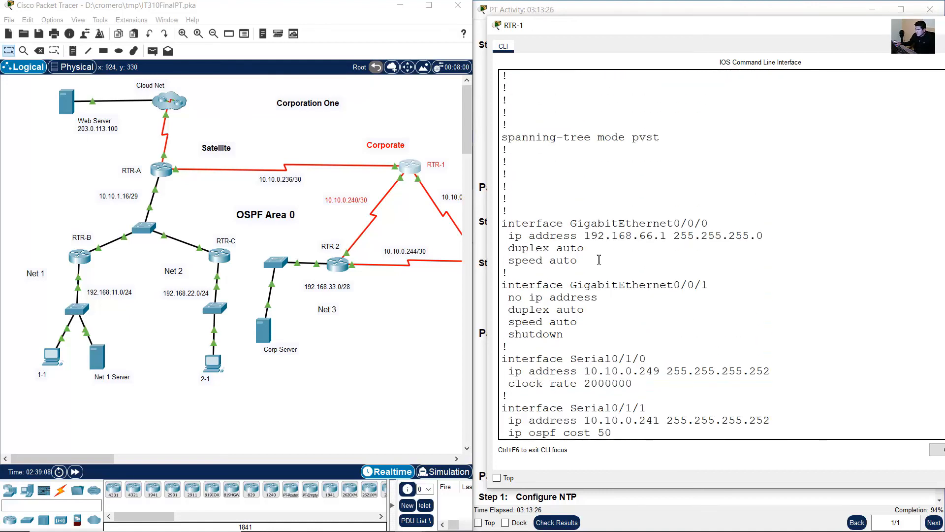
left_click_drag(536, 227, 600, 269)
left_click(630, 246)
left_click_drag(558, 227, 585, 262)
left_click(622, 253)
left_click_drag(557, 224, 577, 261)
left_click(616, 246)
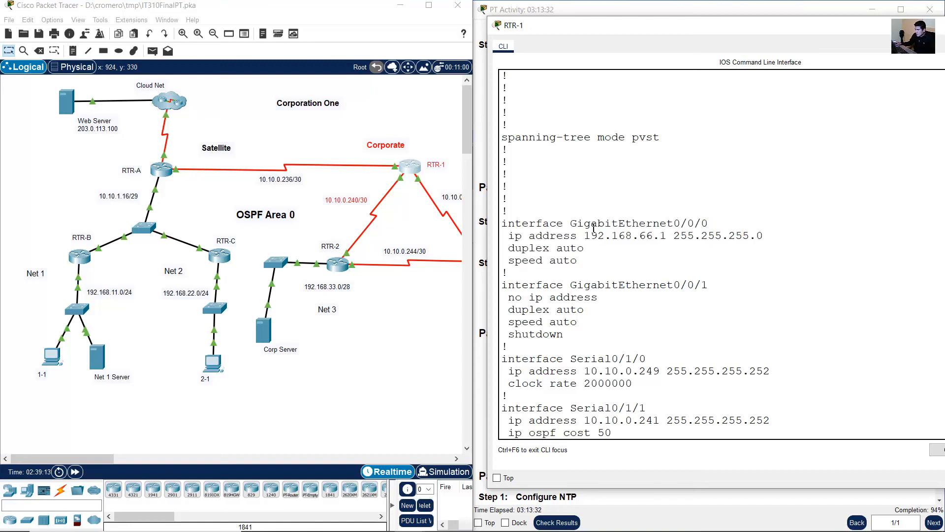
left_click_drag(556, 224, 577, 261)
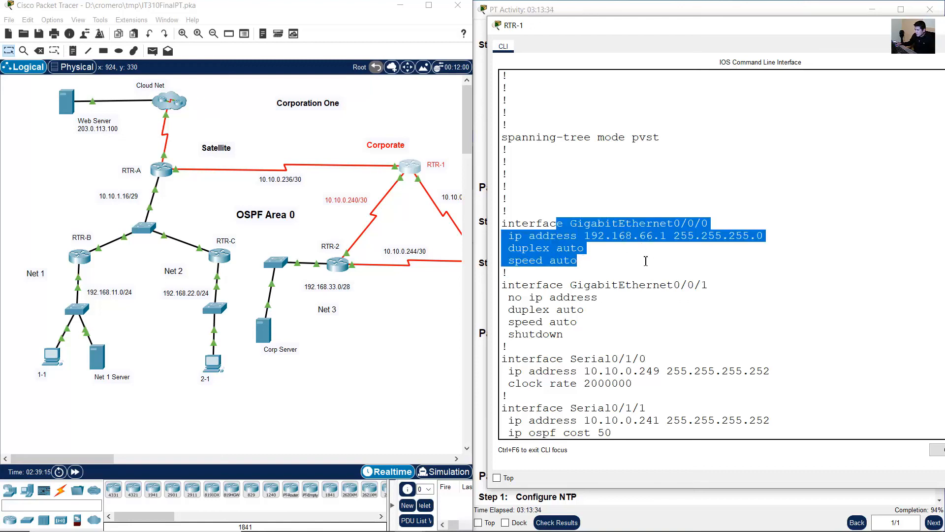
left_click_drag(631, 241, 763, 239)
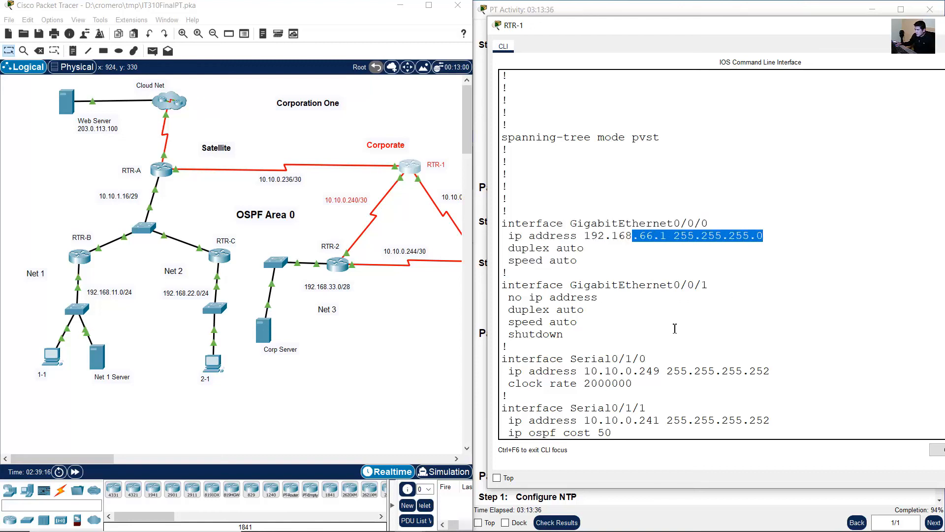
- Enter global configuration on RTR-1 and open router configuration for OSPF process 10
left_click(675, 327)
scroll(675, 344, "down", 10)
scroll(675, 373, "down", 5)
type("c")
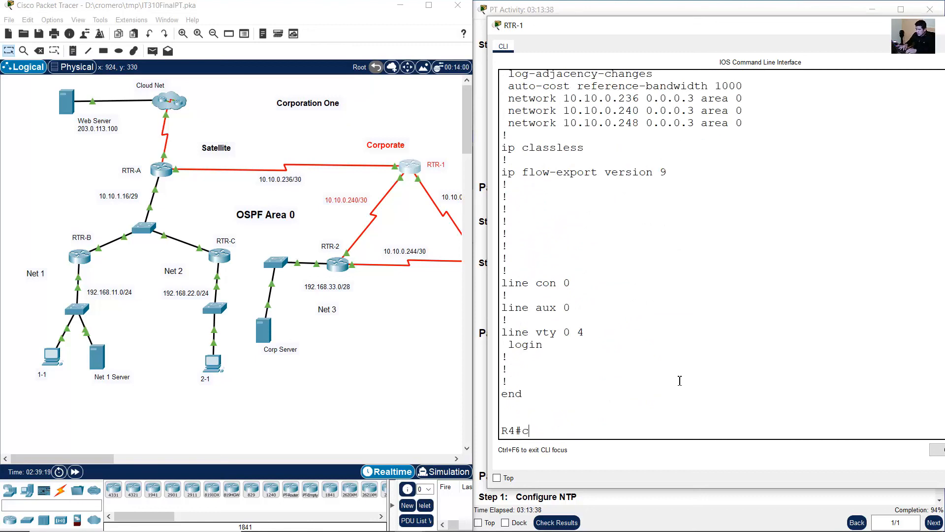
type("onf term")
key("Return")
type("router ")
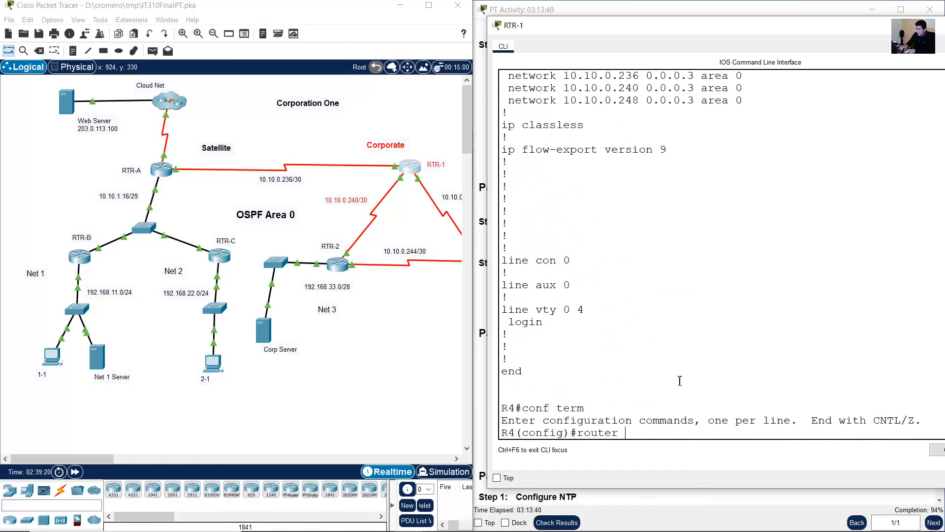
type("isofospf 10")
key("Return")
- Try to advertise network 192.168.66.0 with wildcard 0.0.0.255 in OSPF, checking the GigabitEthernet0/0/0 mask for the wildcard
type("network")
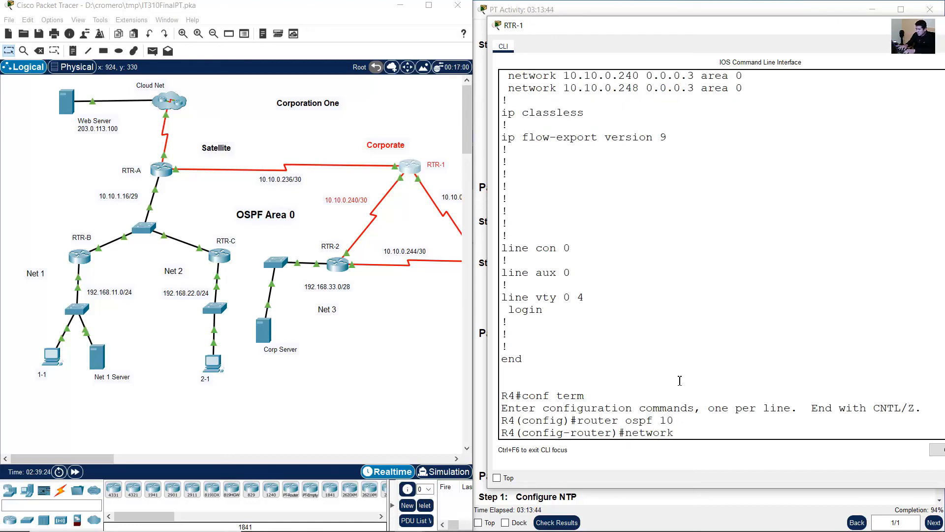
type(" 192.168.66.0 0.0.0.24")
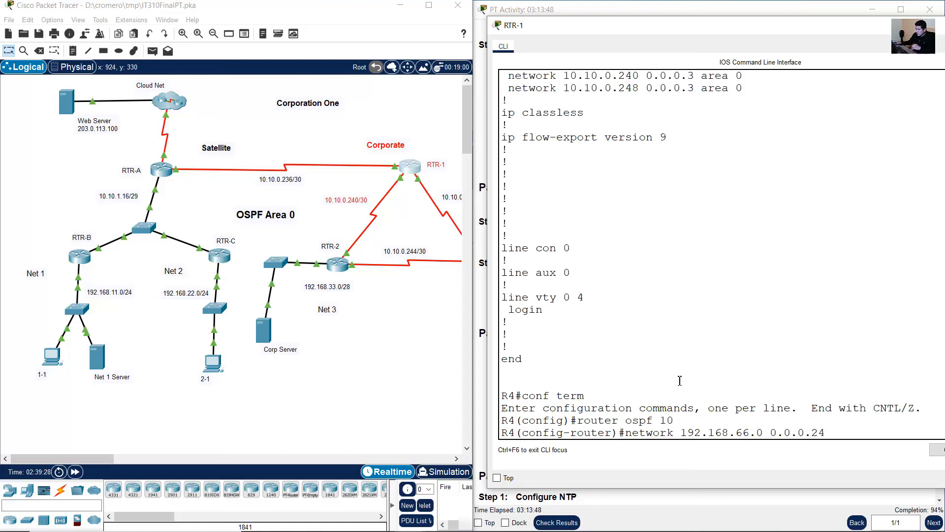
scroll(680, 380, "up", 10)
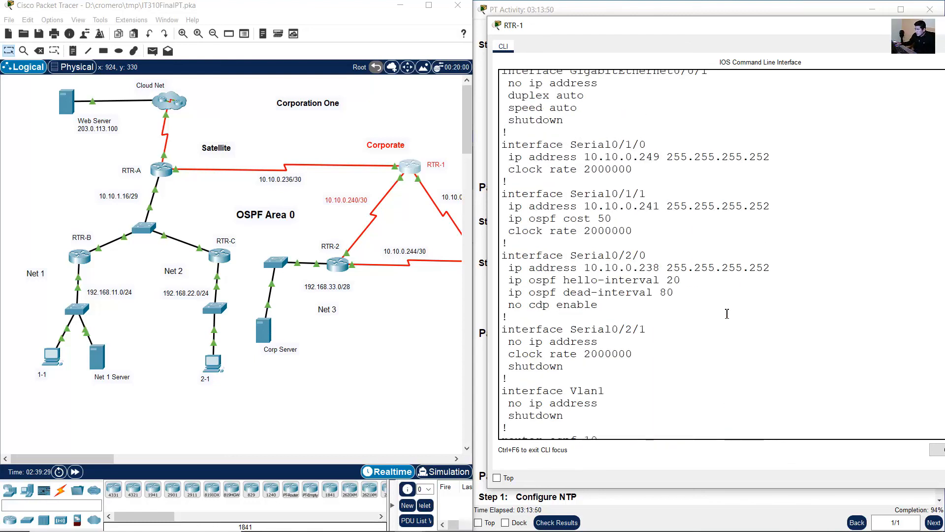
scroll(711, 251, "up", 3)
left_click_drag(701, 200, 848, 199)
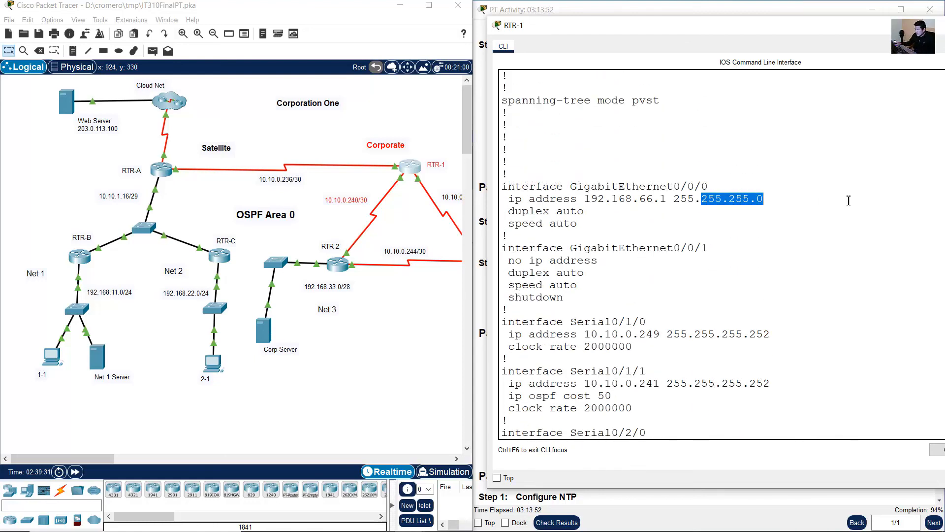
scroll(813, 340, "down", 8)
type("0.0.0.24")
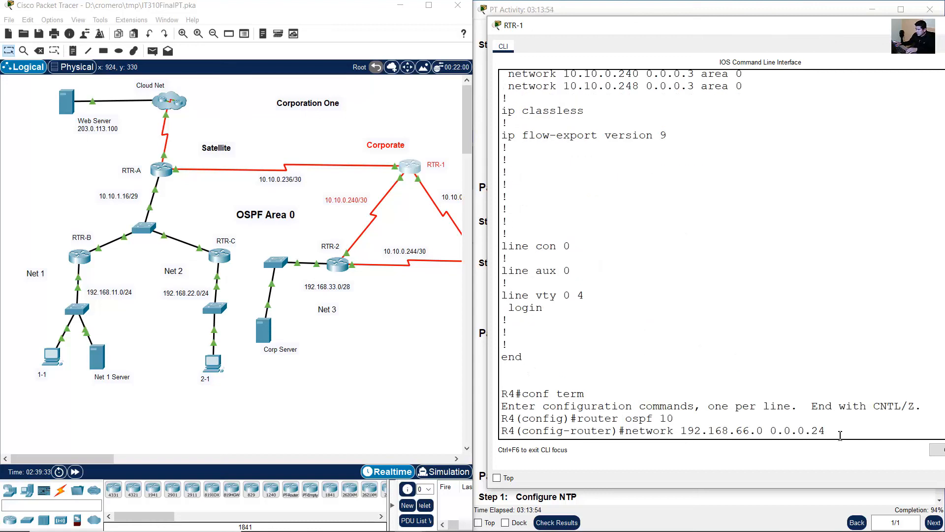
key("BackSpace")
type("55")
key("Return")
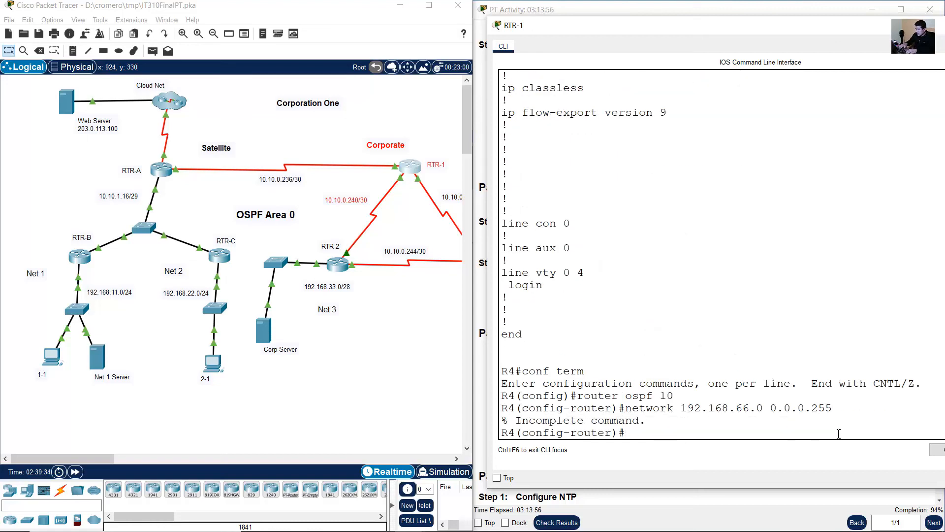
- Reissue the network 192.168.66.0 0.0.0.255 statement with area 0 and exit OSPF router configuration
key("Up")
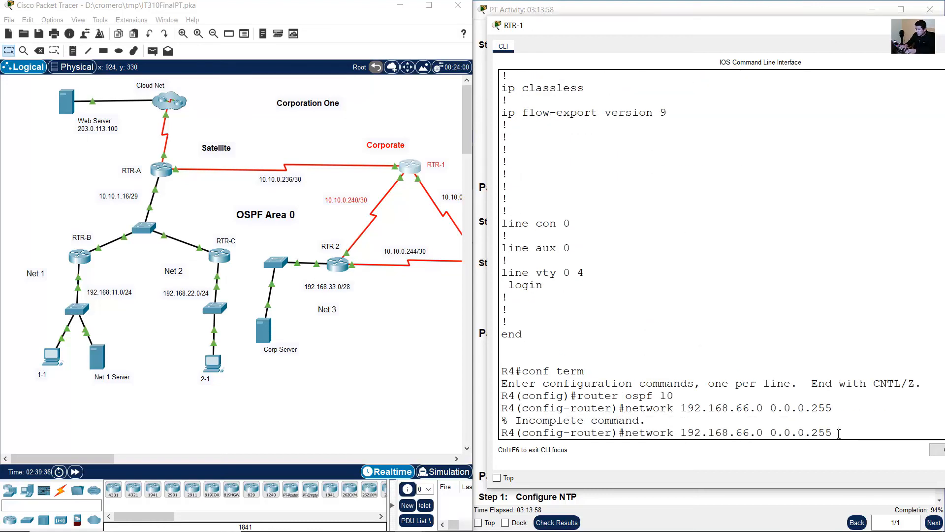
type("area 0")
key("Return")
type("exit")
key("Return")
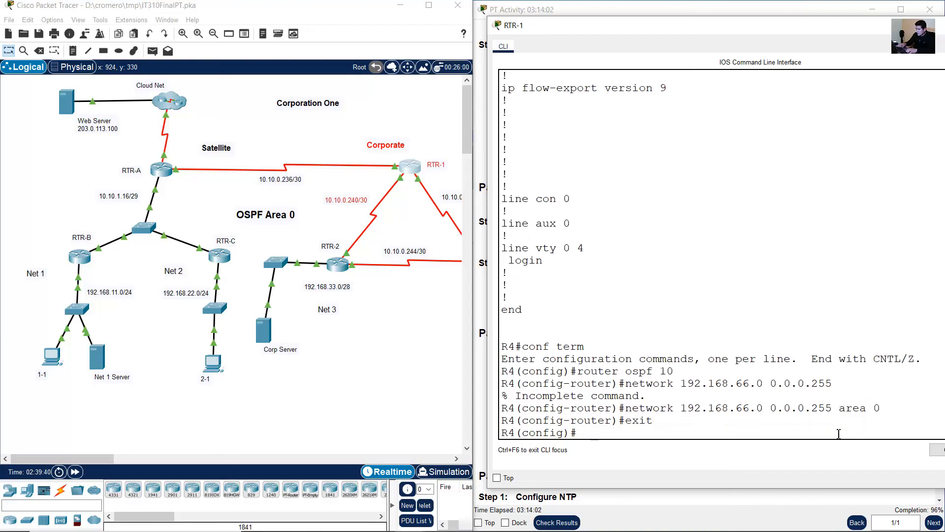
- Check the activity results and review the assessment items for RTR-1's OSPF routes and RTR-2's NTP server address
left_click(791, 2)
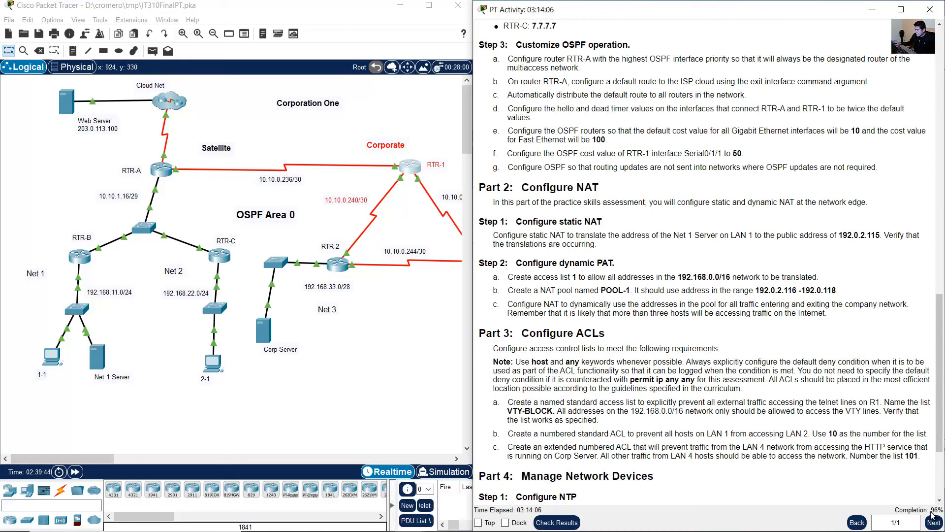
left_click(557, 522)
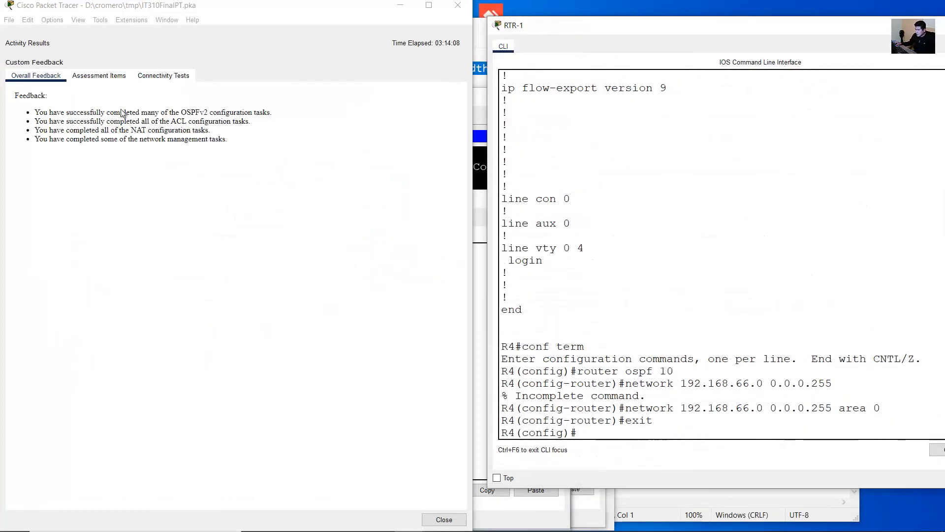
left_click(101, 76)
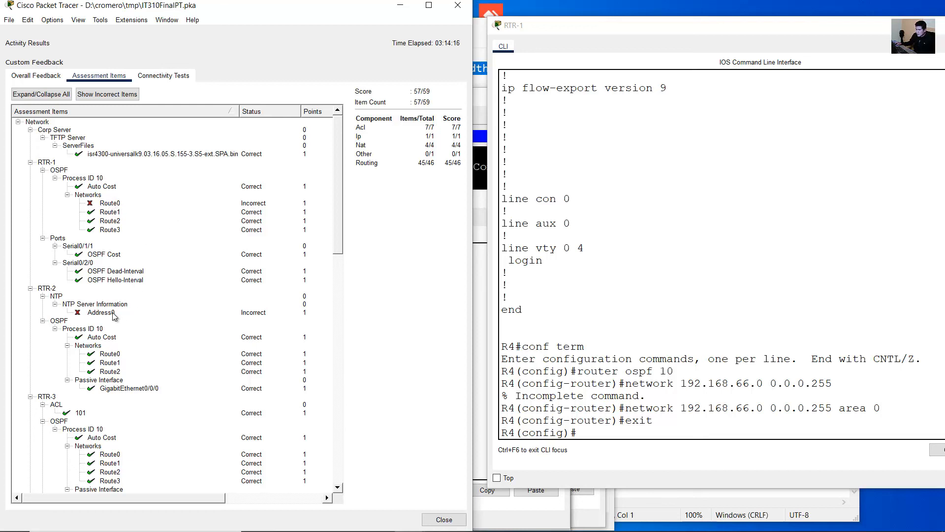
left_click(102, 314)
scroll(329, 211, "down", 5)
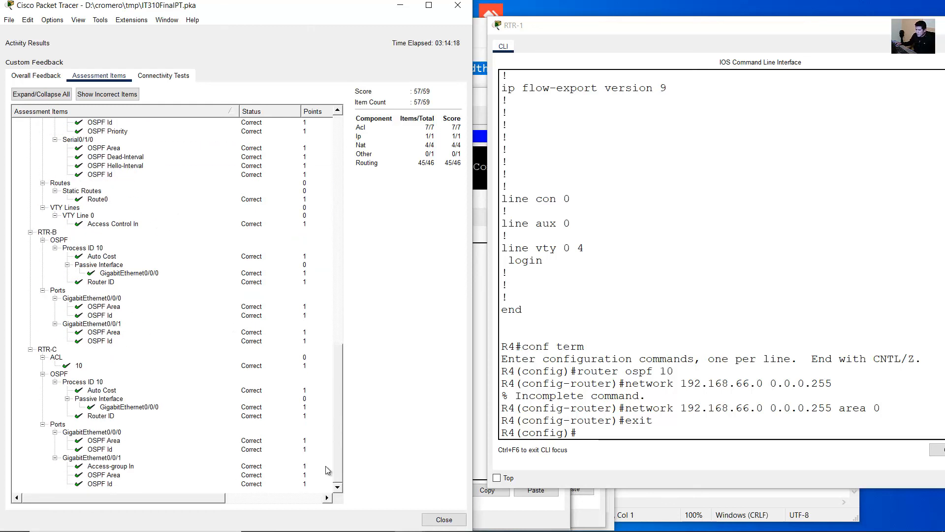
scroll(329, 211, "up", 5)
- Close the activity results and place the PT Activity instructions window beside the topology
left_click(456, 7)
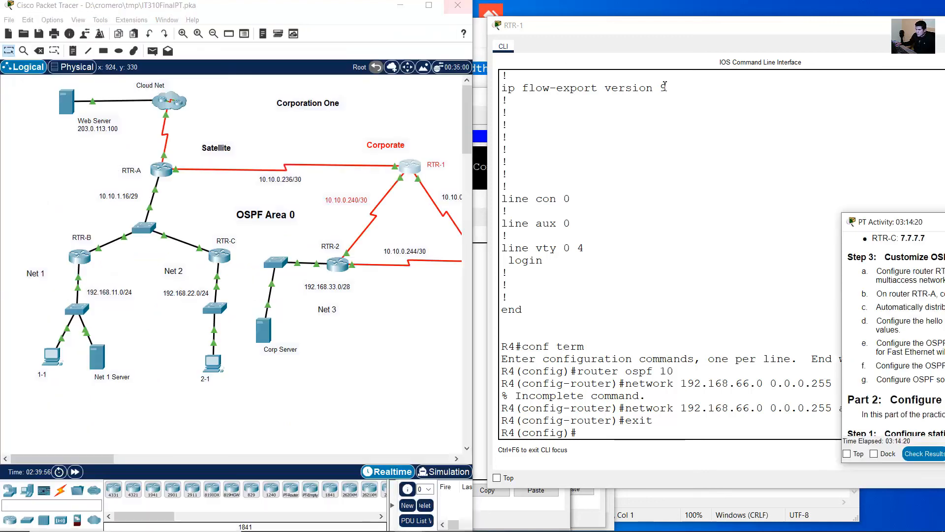
left_click_drag(910, 229, 944, 217)
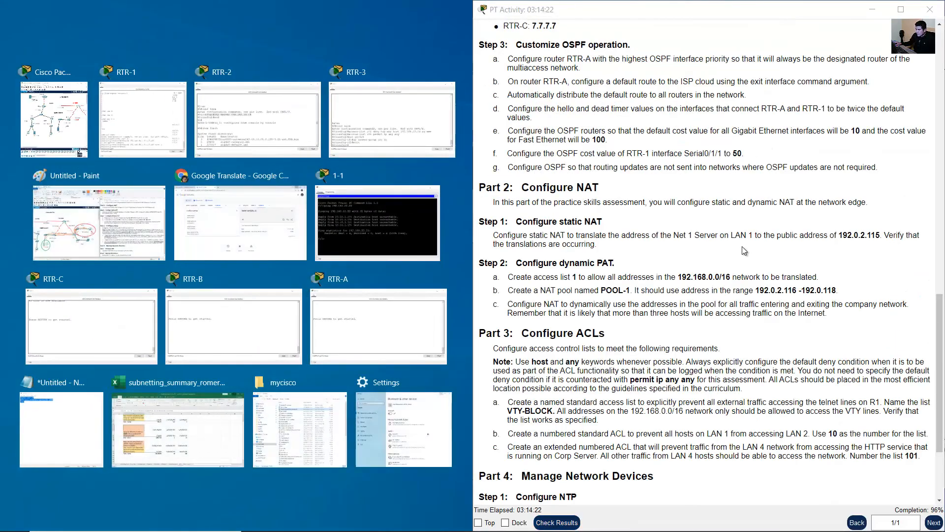
left_click(672, 241)
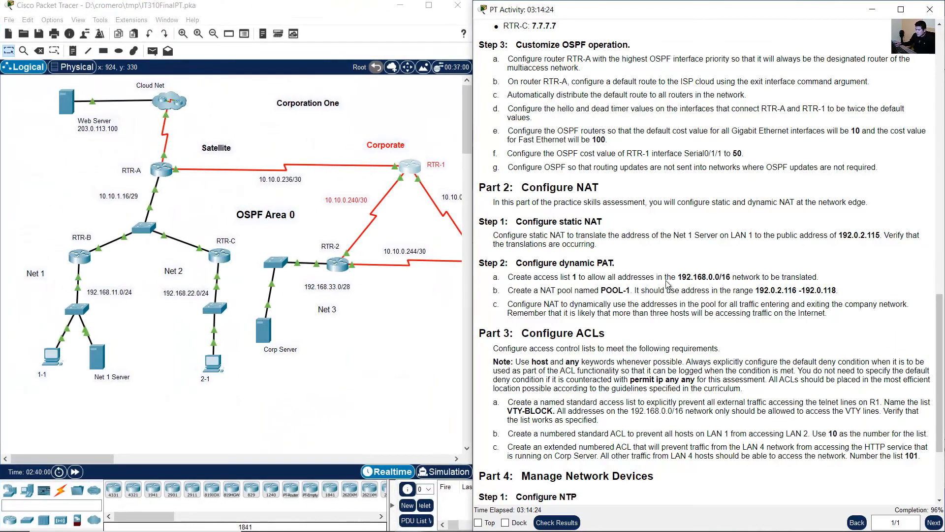